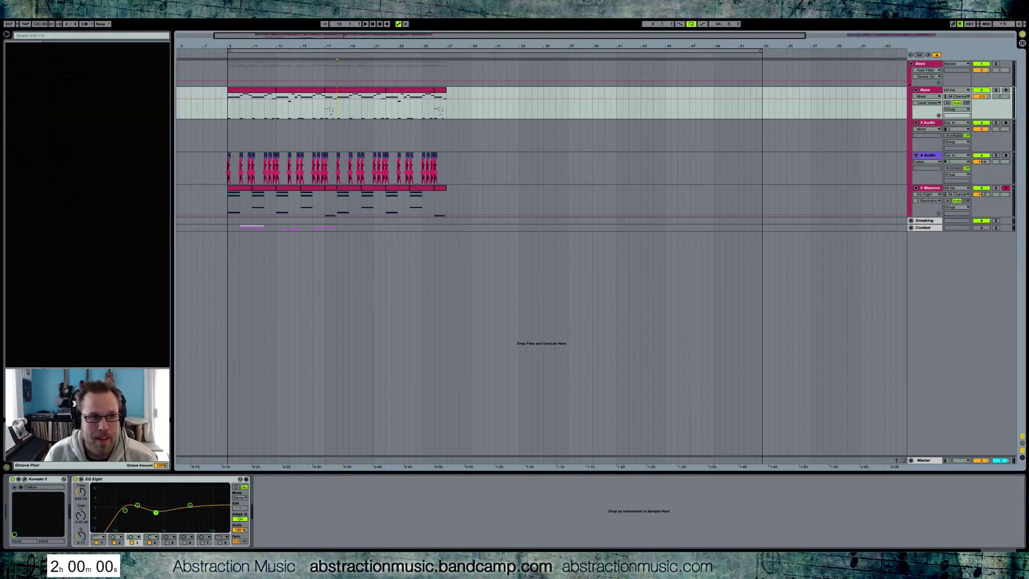
pyautogui.press('F11')
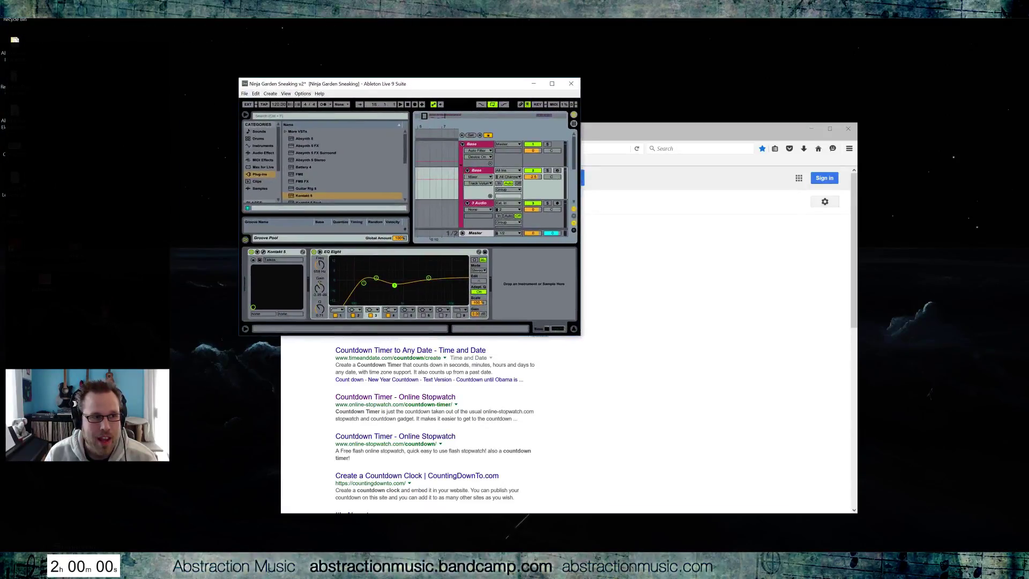
pyautogui.press('F11')
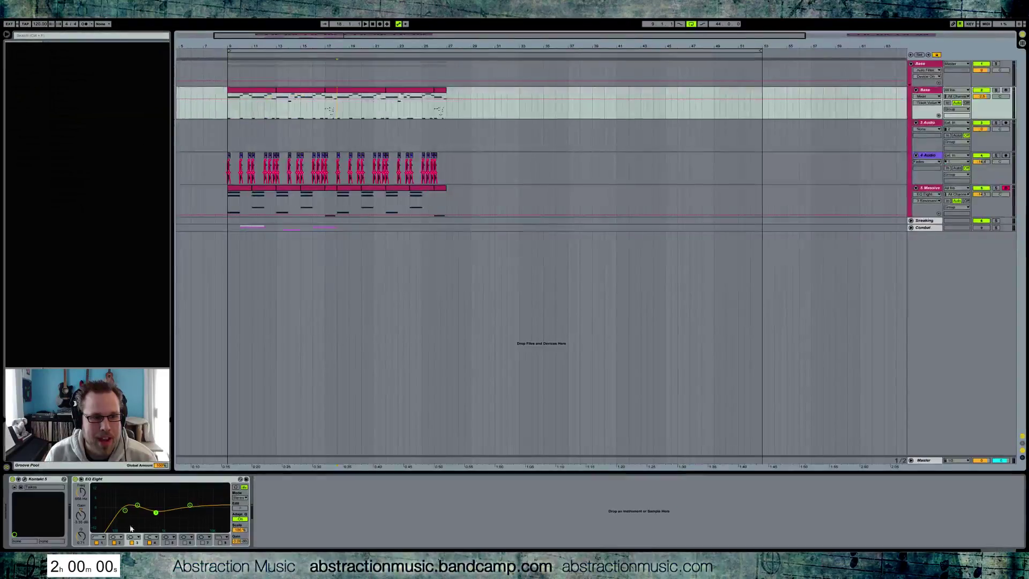
# - Bring up the Notepad lesson notes and review the modes, augmented 6th notes and the 2 hour track homework in Ab mixolydian
pyautogui.hotkey('alt', 'Tab')
pyautogui.moveTo(682, 39); pyautogui.dragTo(831, 58)
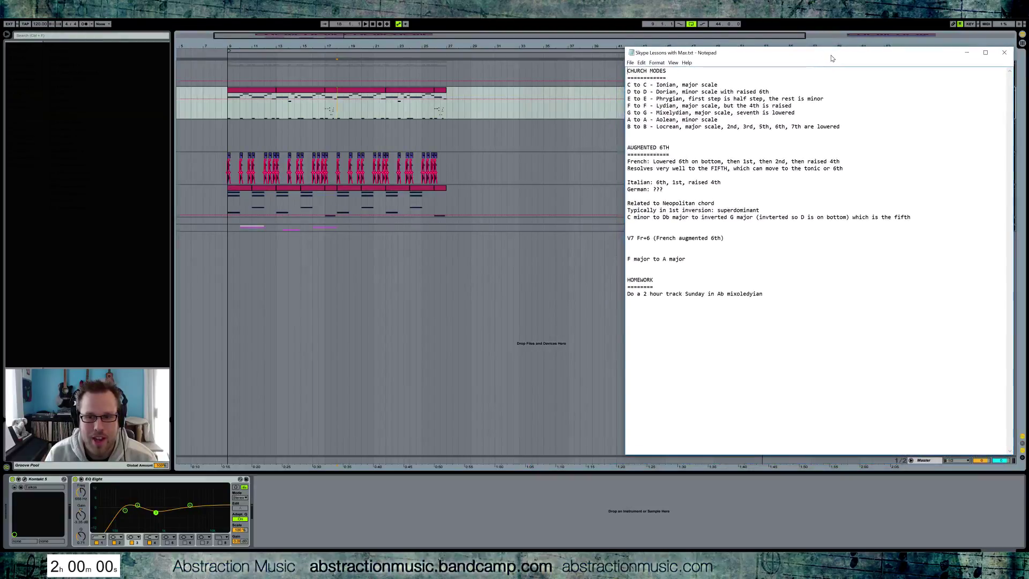
pyautogui.moveTo(763, 294); pyautogui.dragTo(622, 295)
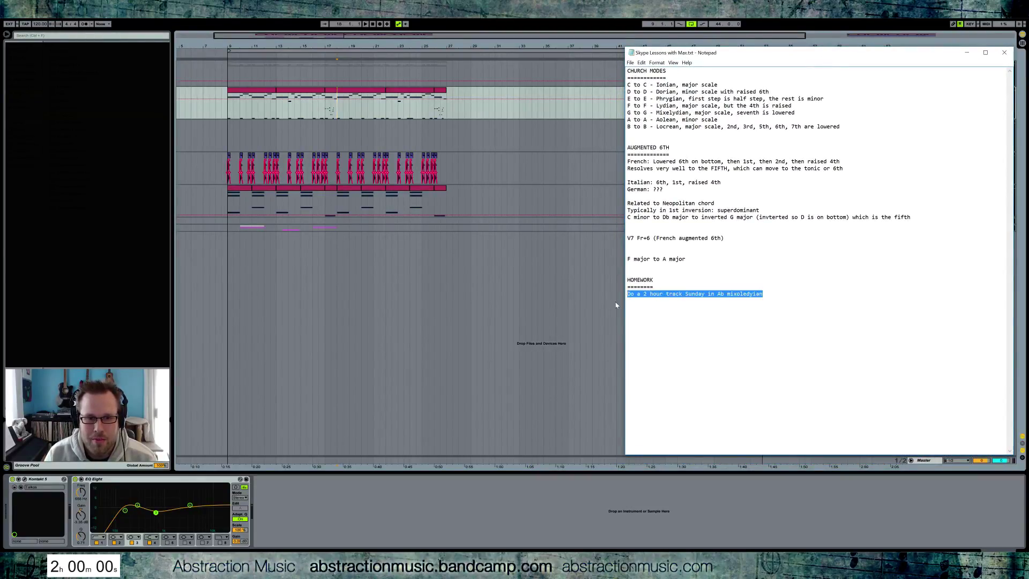
pyautogui.click(628, 245)
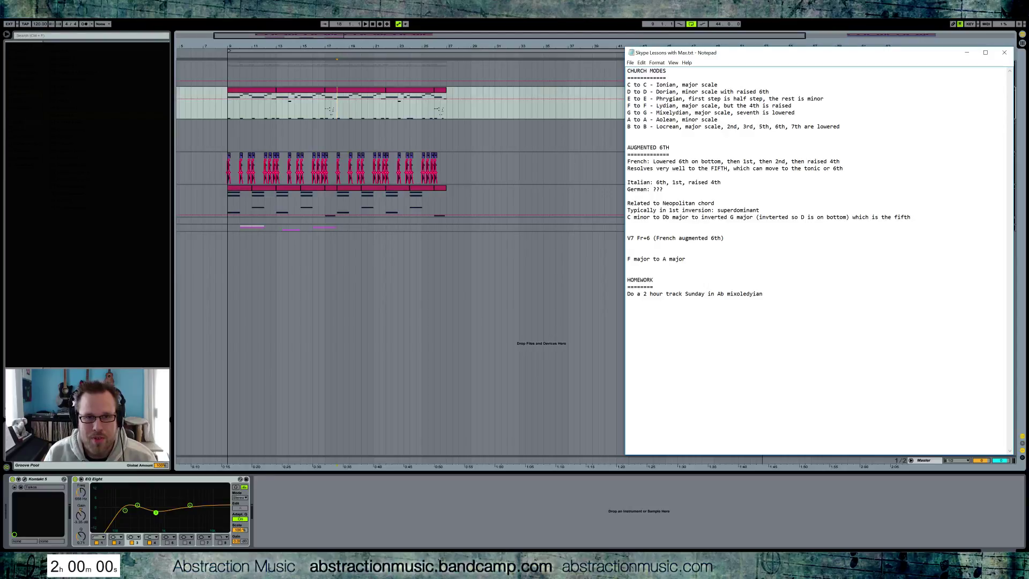
pyautogui.moveTo(671, 155); pyautogui.dragTo(628, 231)
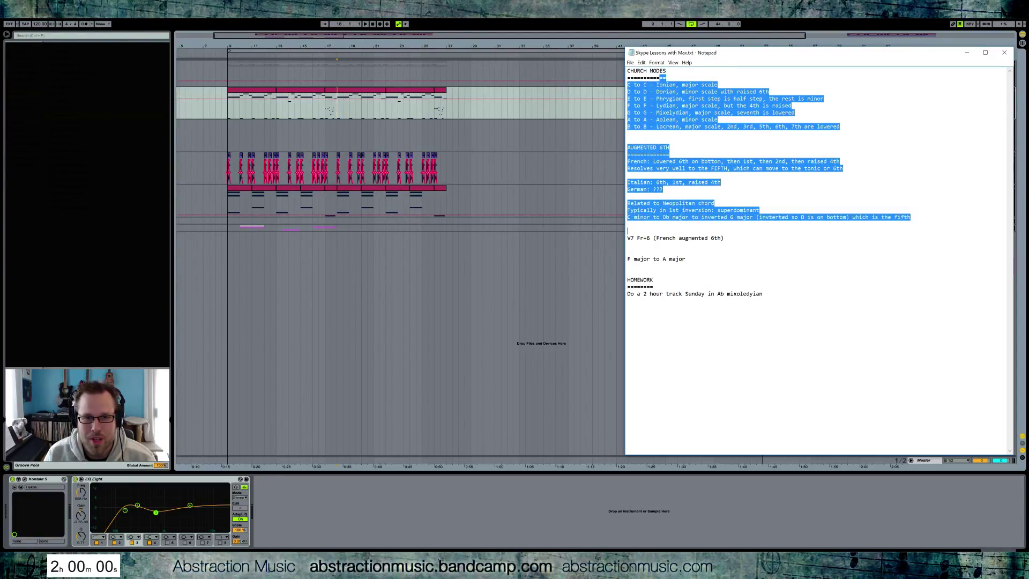
pyautogui.click(627, 230)
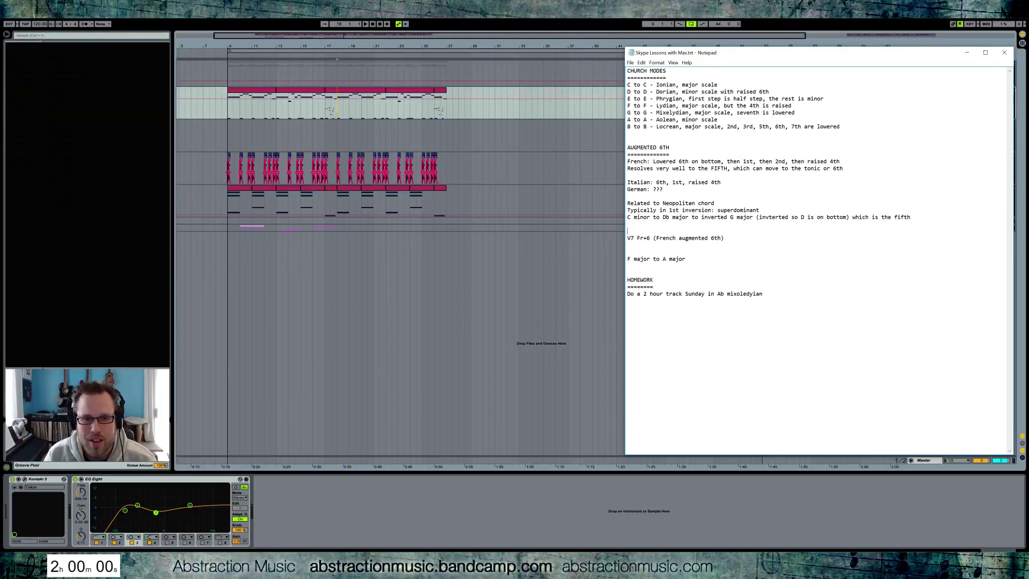
pyautogui.moveTo(763, 293); pyautogui.dragTo(627, 294)
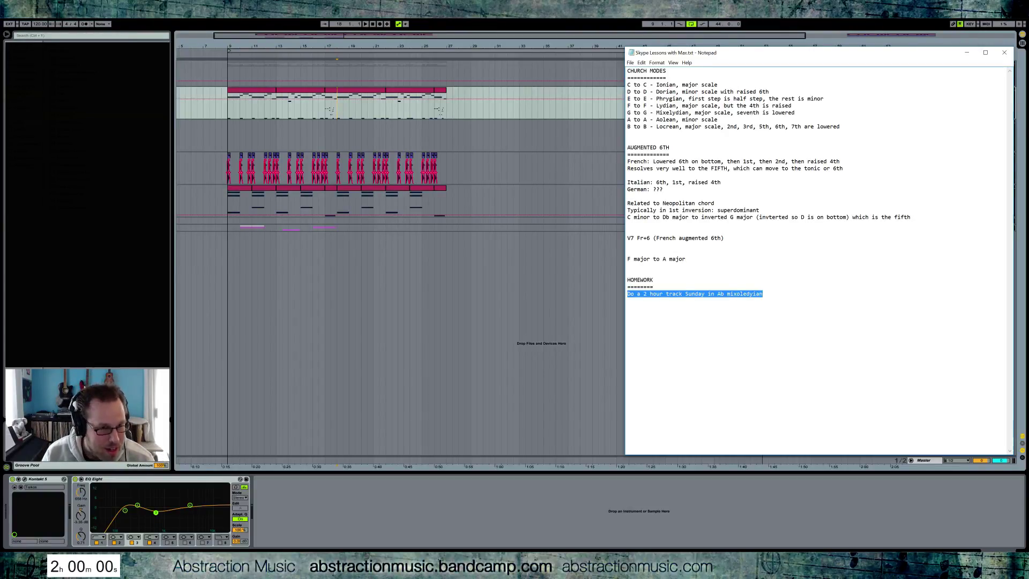
pyautogui.hotkey('alt', 'Tab')
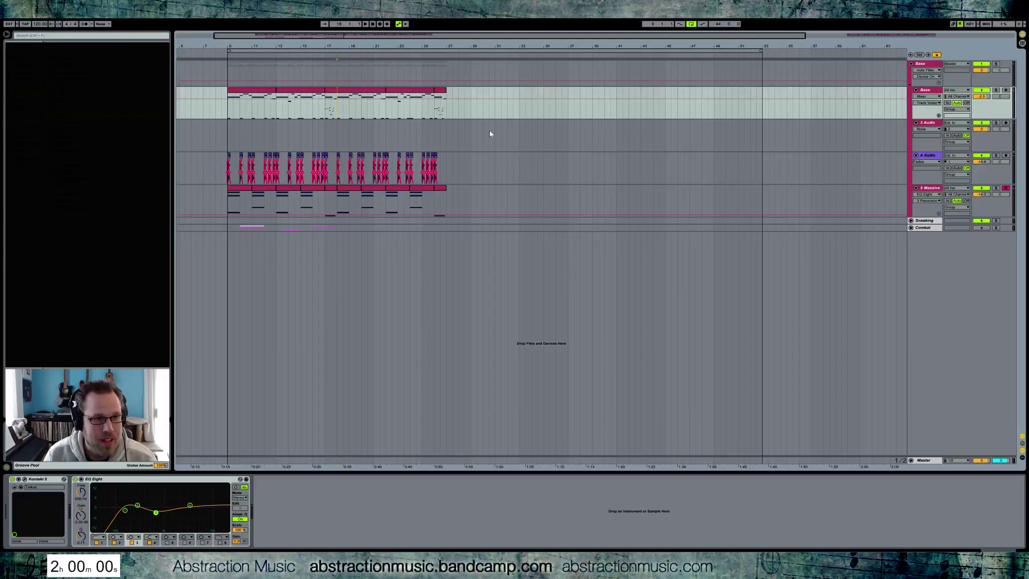
# - Replace the open Ninja Garden Sneaking set with a new Live Set
pyautogui.click(927, 126)
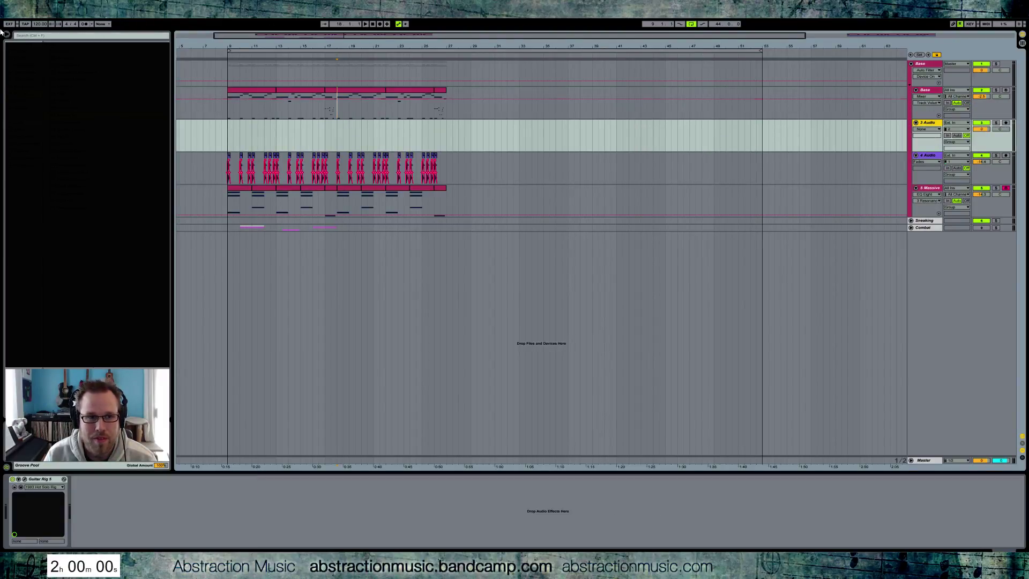
pyautogui.click(8, 12)
pyautogui.click(9, 21)
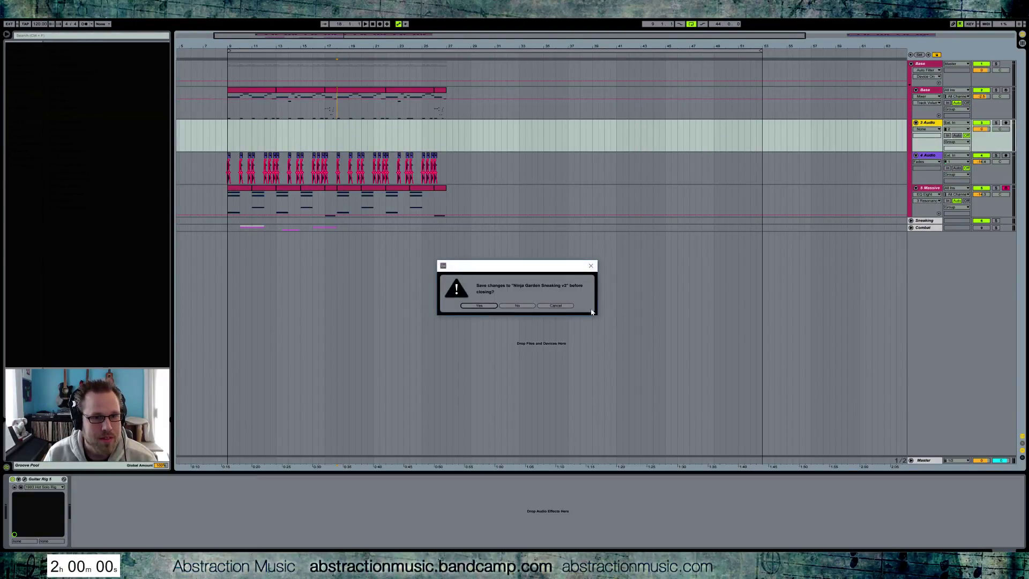
pyautogui.click(531, 306)
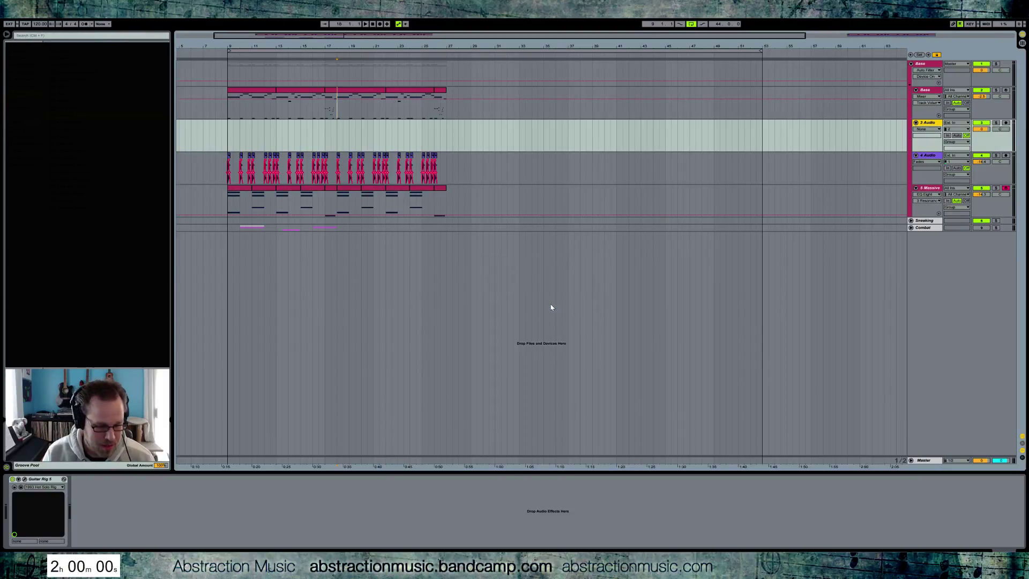
pyautogui.click(8, 12)
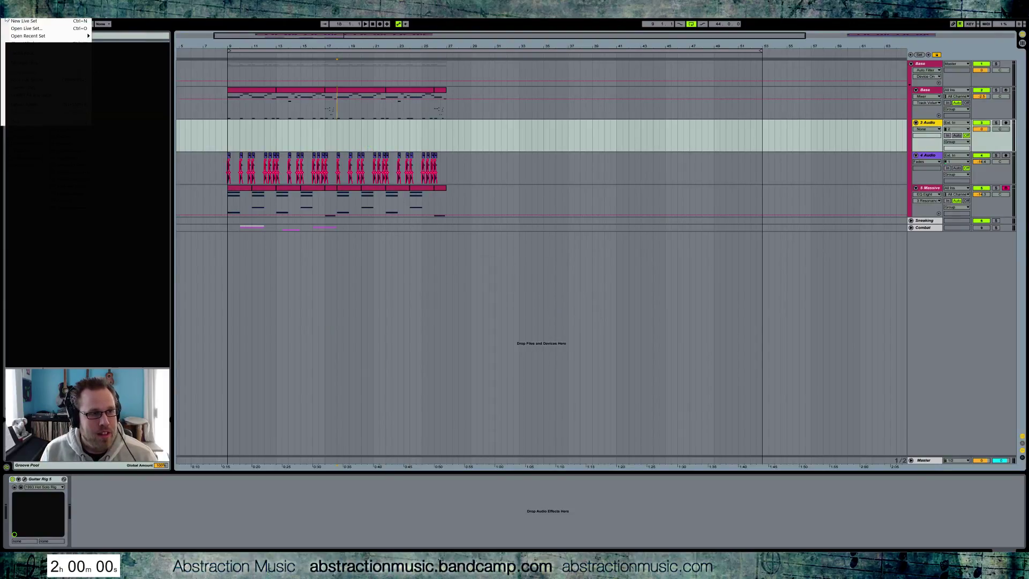
pyautogui.click(8, 21)
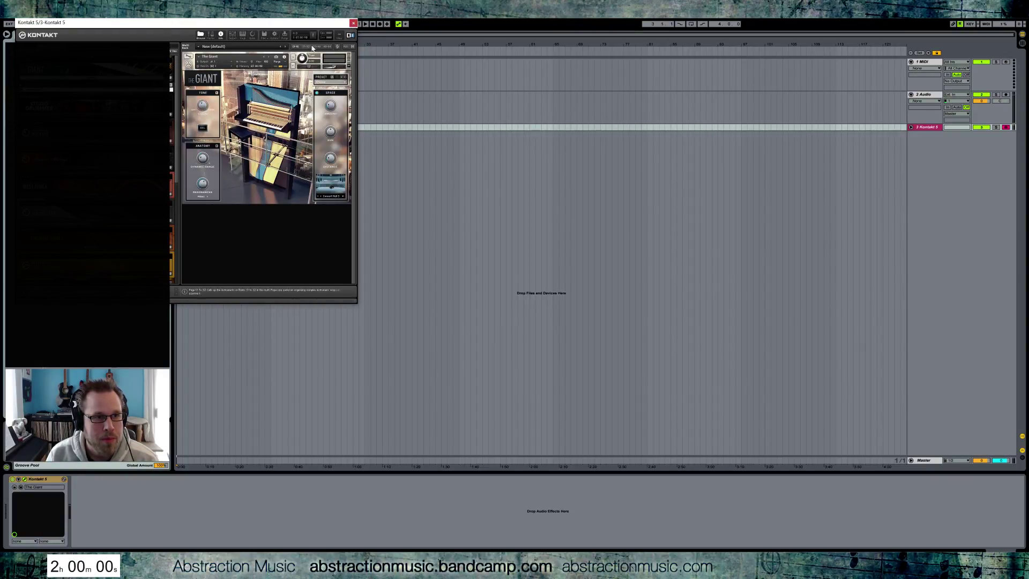
# - Close the Kontakt window, create an empty five-bar MIDI clip at bar 11 of the Kontakt 5 track and open its notes
pyautogui.click(354, 23)
pyautogui.click(258, 115)
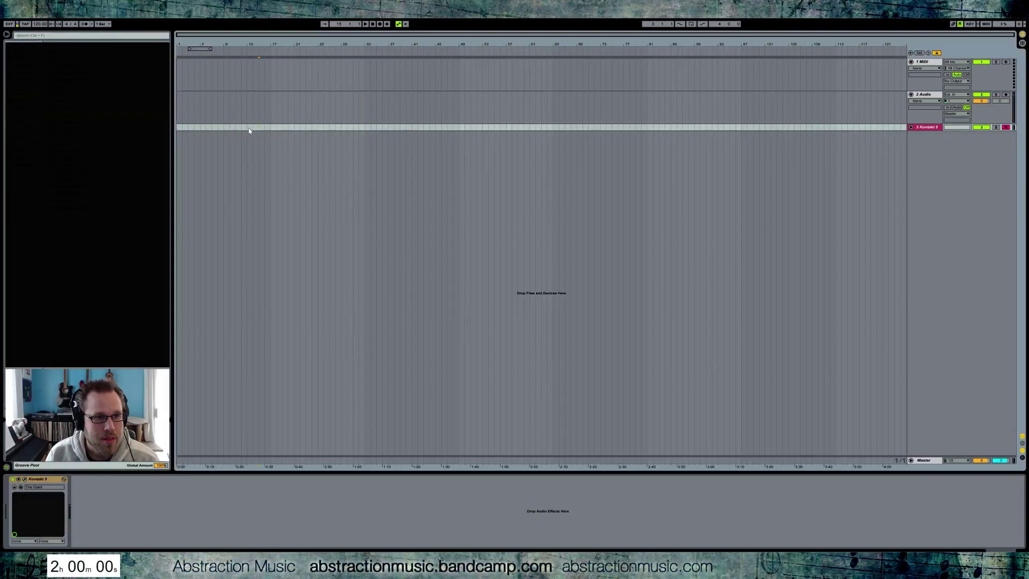
pyautogui.hotkey('ctrl', 'shift', 'm')
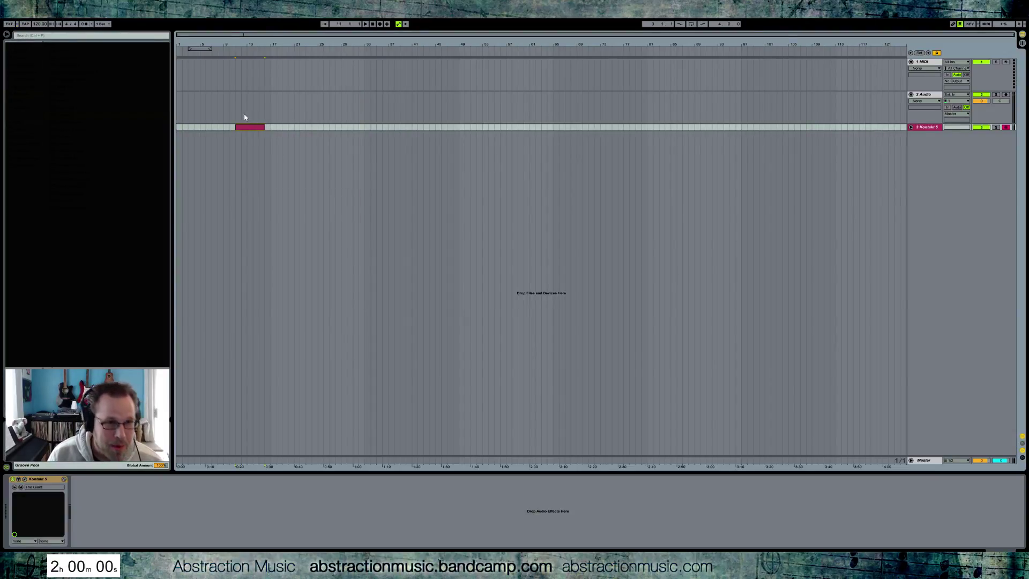
pyautogui.doubleClick(250, 127)
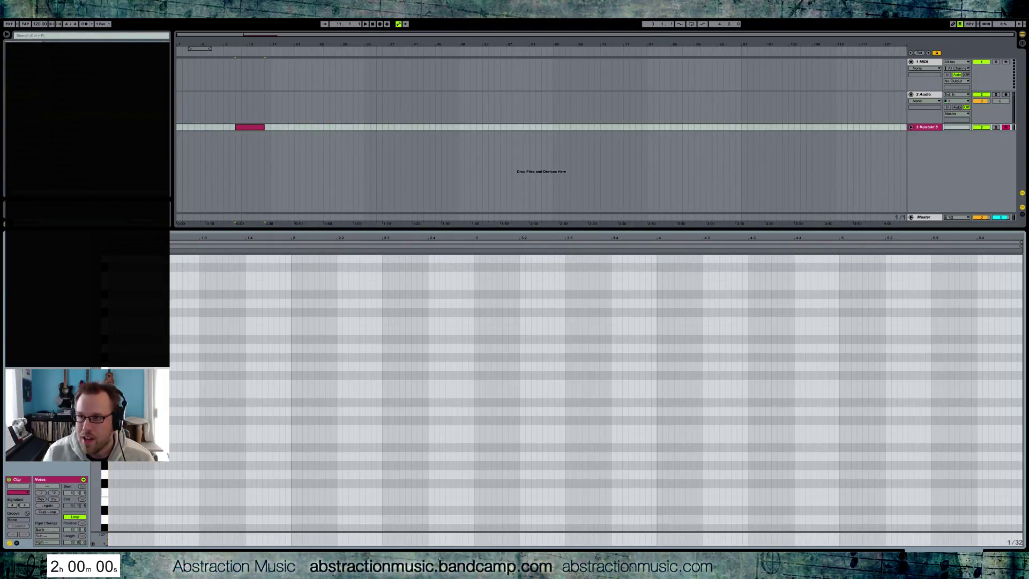
pyautogui.press('super')
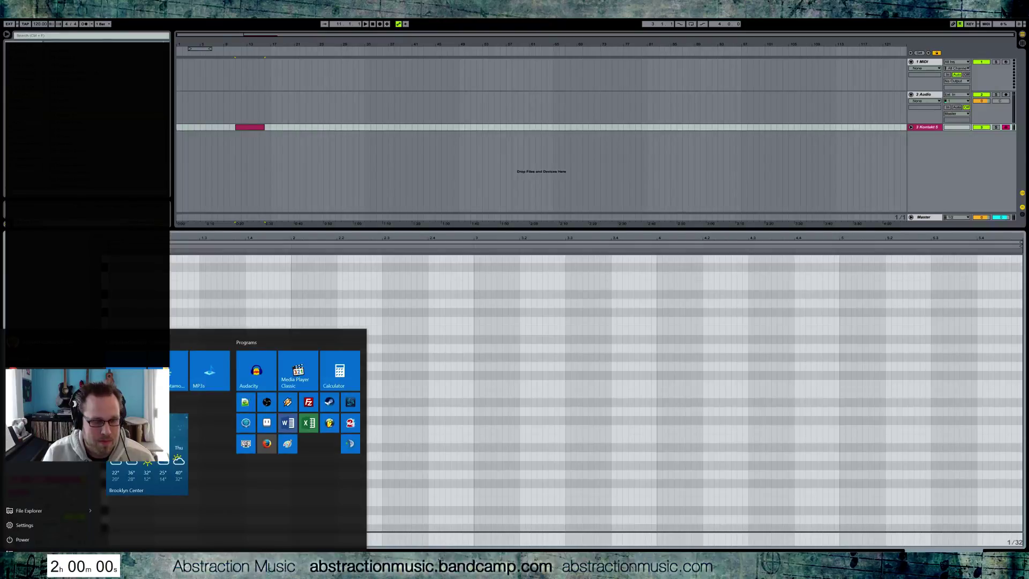
pyautogui.write('skype')
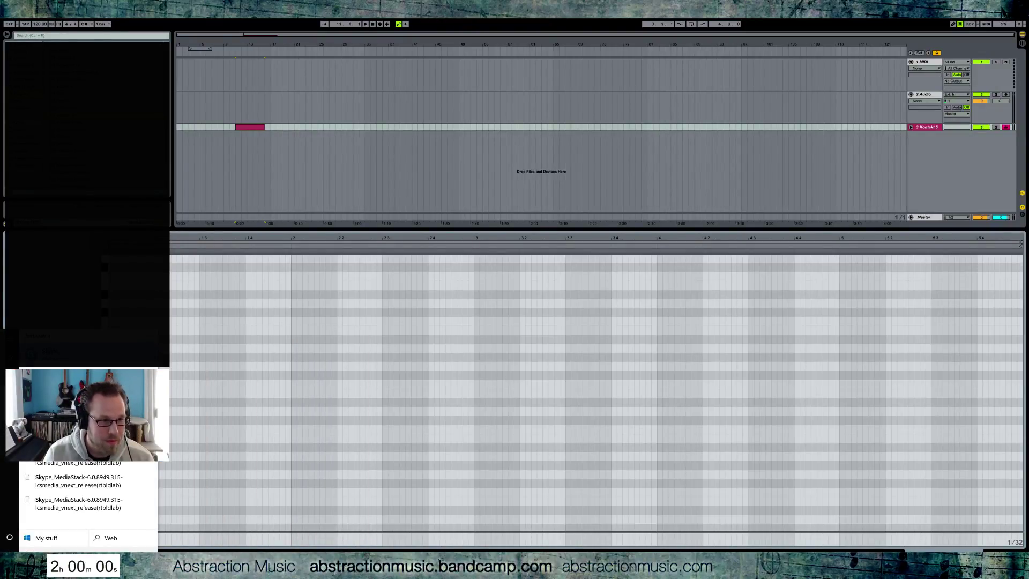
pyautogui.press('Escape')
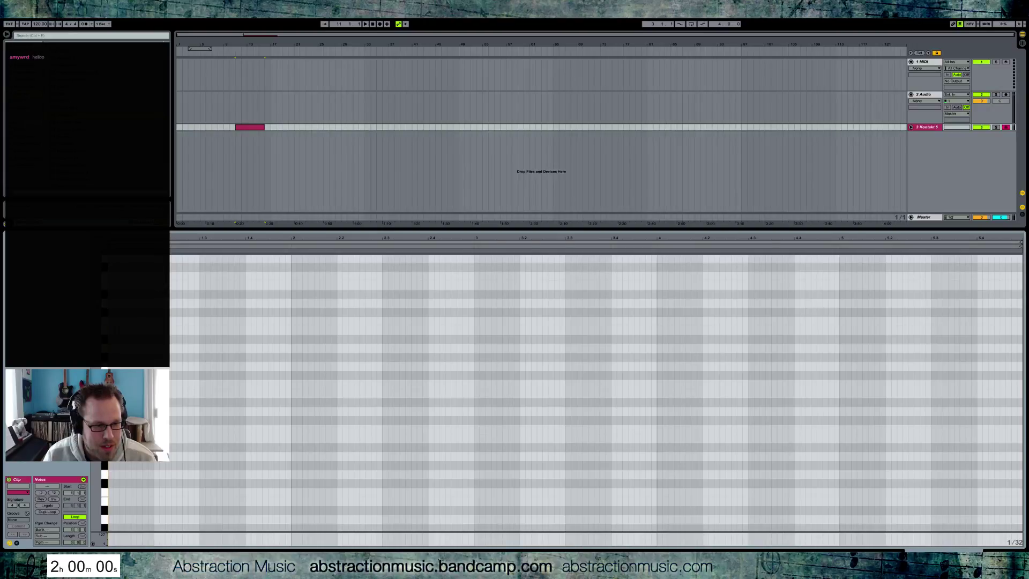
pyautogui.rightClick(193, 568)
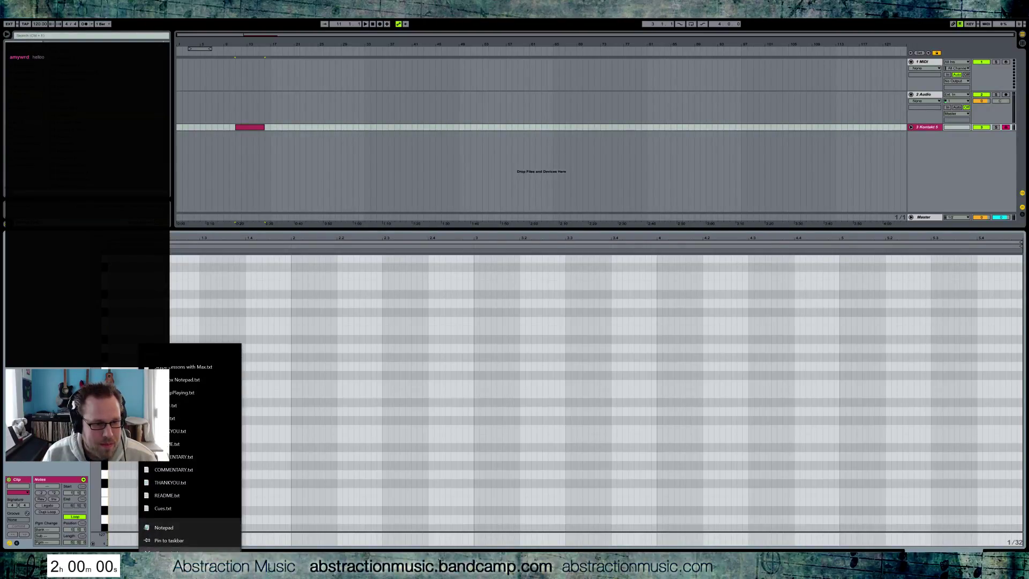
pyautogui.press('Escape')
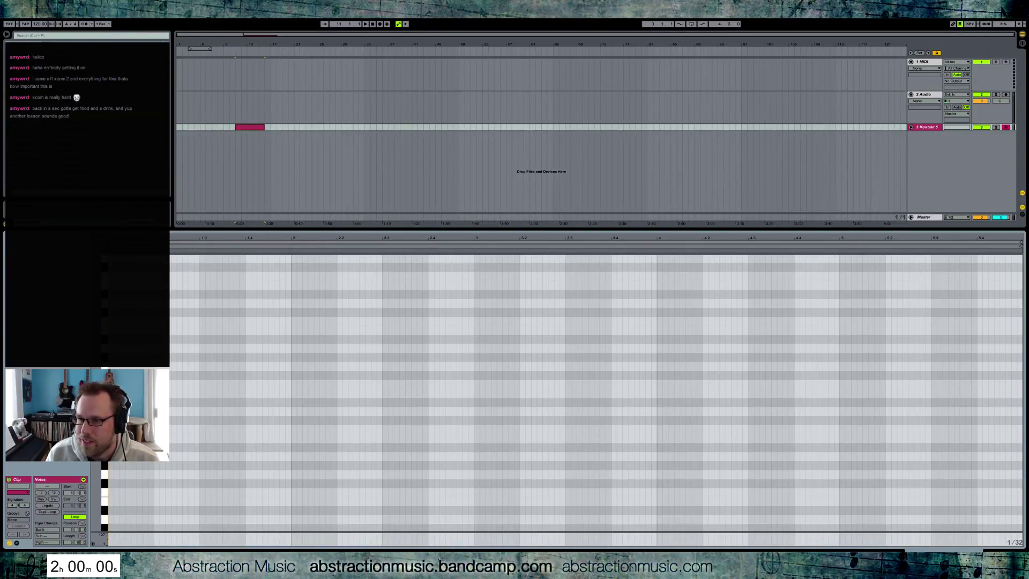
# - Switch to the browser to check the Dubtrack 2HTS room, and return to the Live Set
pyautogui.hotkey('alt', 'Tab')
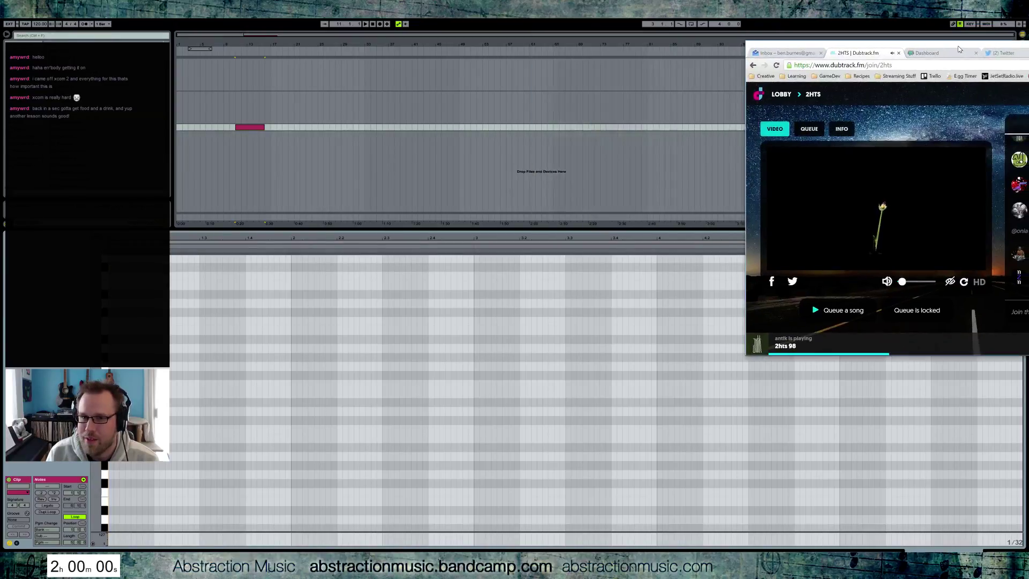
pyautogui.moveTo(960, 45); pyautogui.dragTo(940, 48)
pyautogui.hotkey('alt', 'Tab')
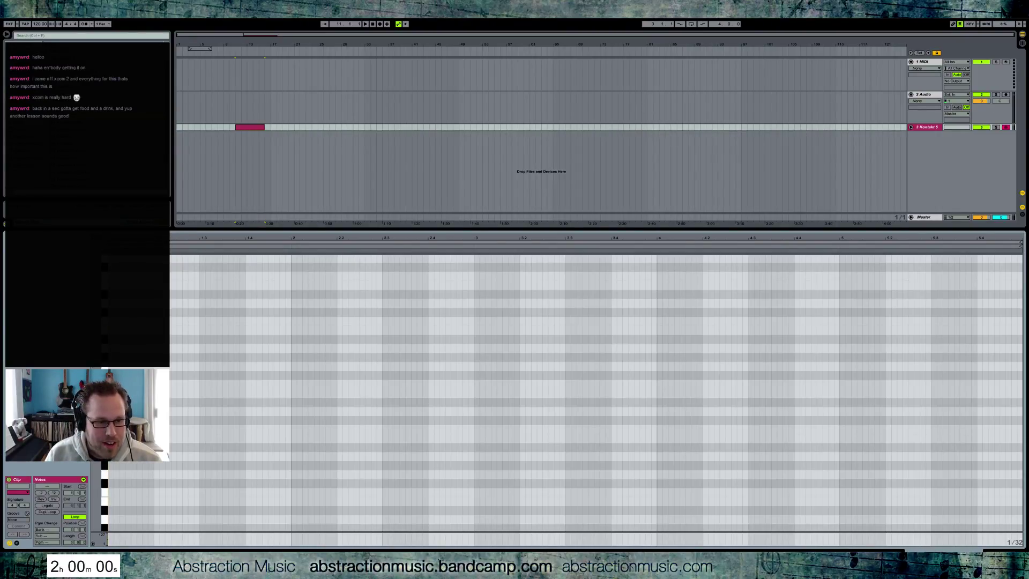
# - Start the two-hour countdown timer in the browser and return to the Live Set
pyautogui.hotkey('alt', 'Tab')
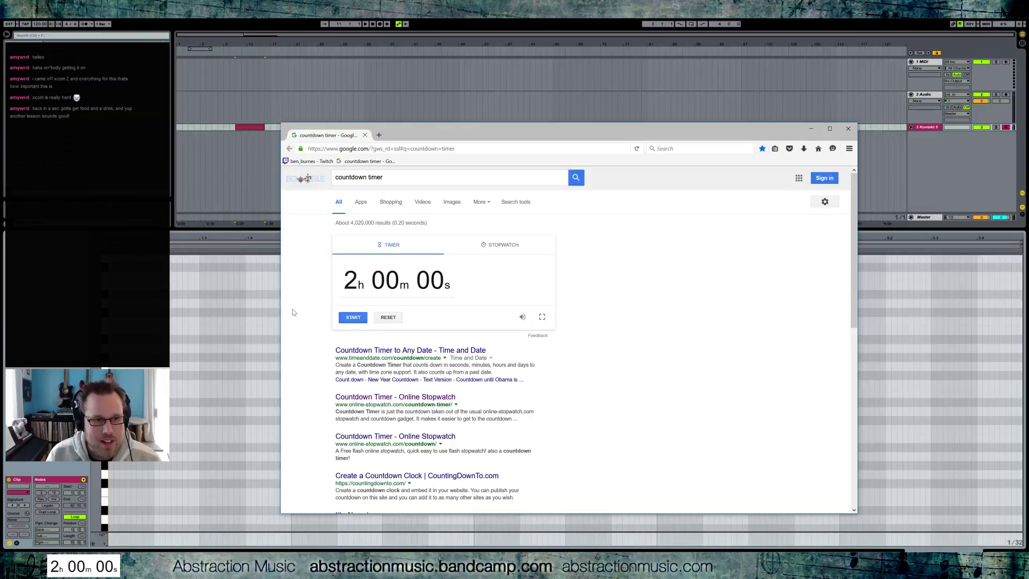
pyautogui.click(348, 318)
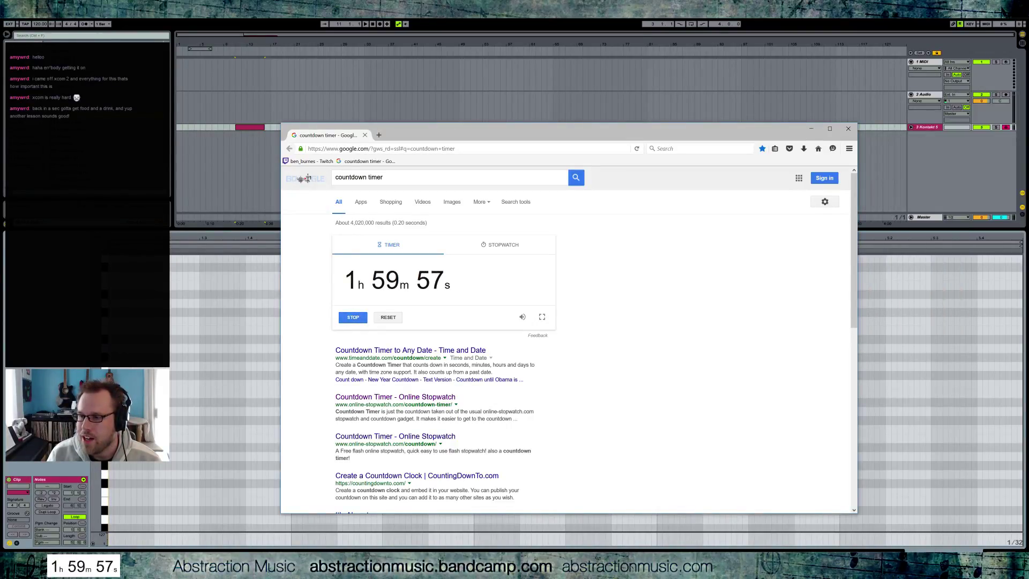
pyautogui.hotkey('alt', 'Tab')
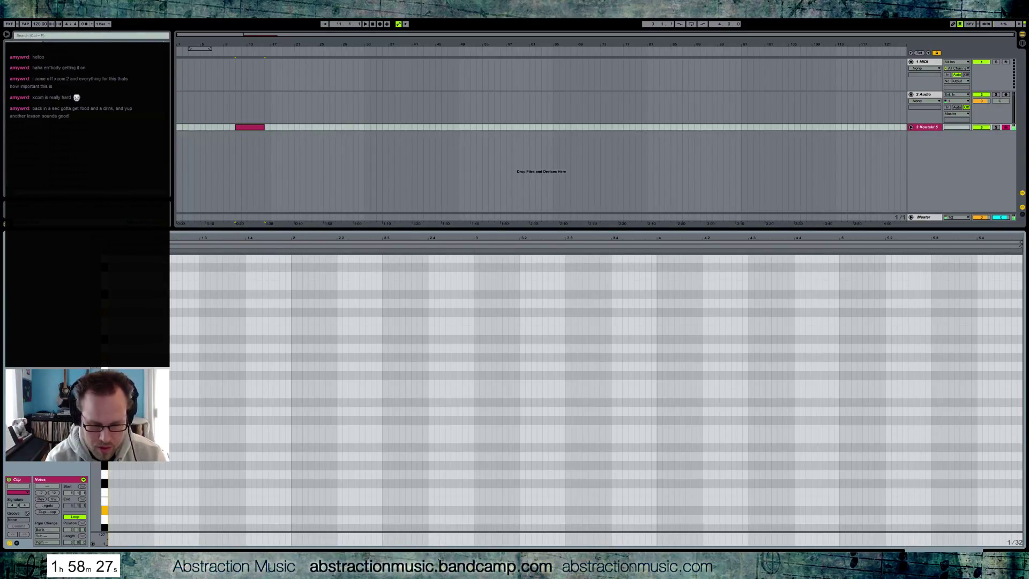
# - Delete the empty MIDI clip from the Kontakt 5 track
pyautogui.click(250, 129)
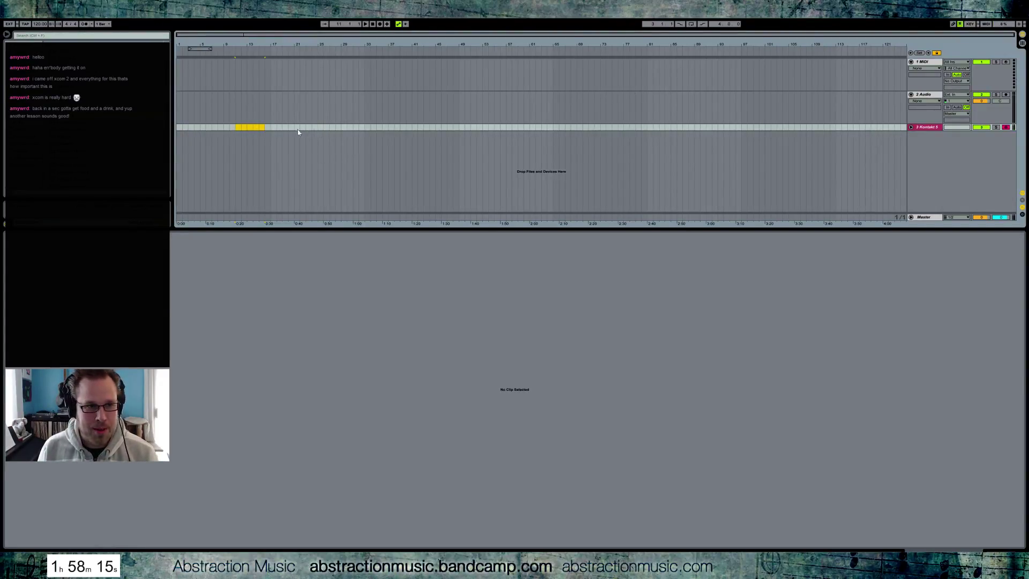
pyautogui.press('Delete')
pyautogui.click(270, 129)
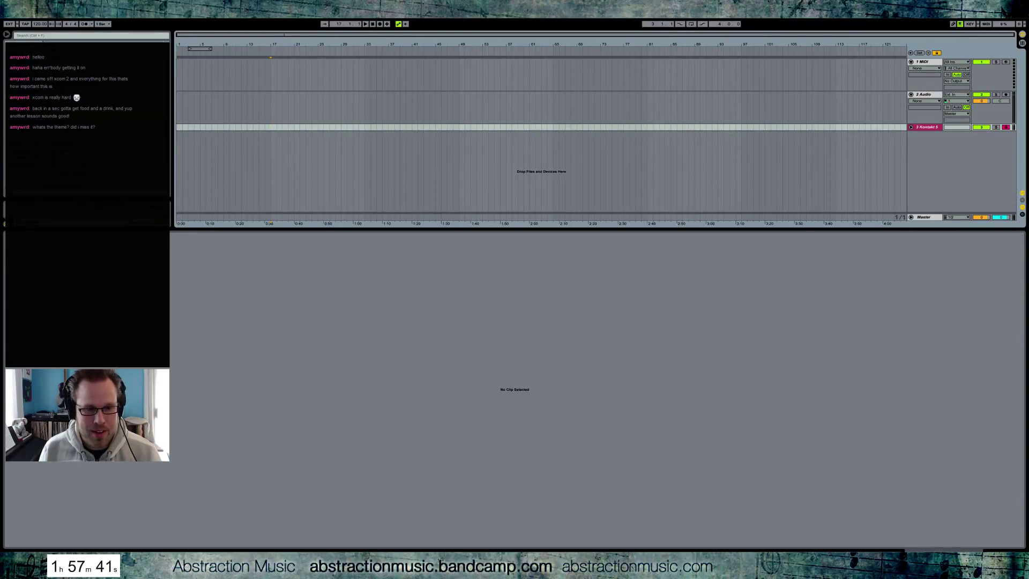
# - Open the Kontakt 5 instrument window, examine the loaded piano The Giant, and close the window
pyautogui.hotkey('shift', 'Tab')
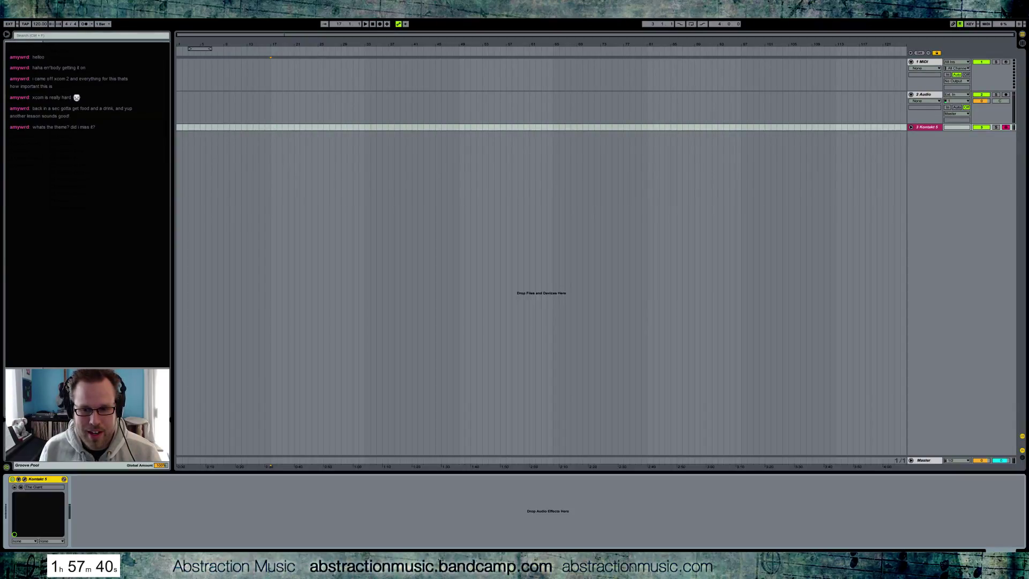
pyautogui.click(24, 480)
pyautogui.moveTo(223, 23); pyautogui.dragTo(555, 161)
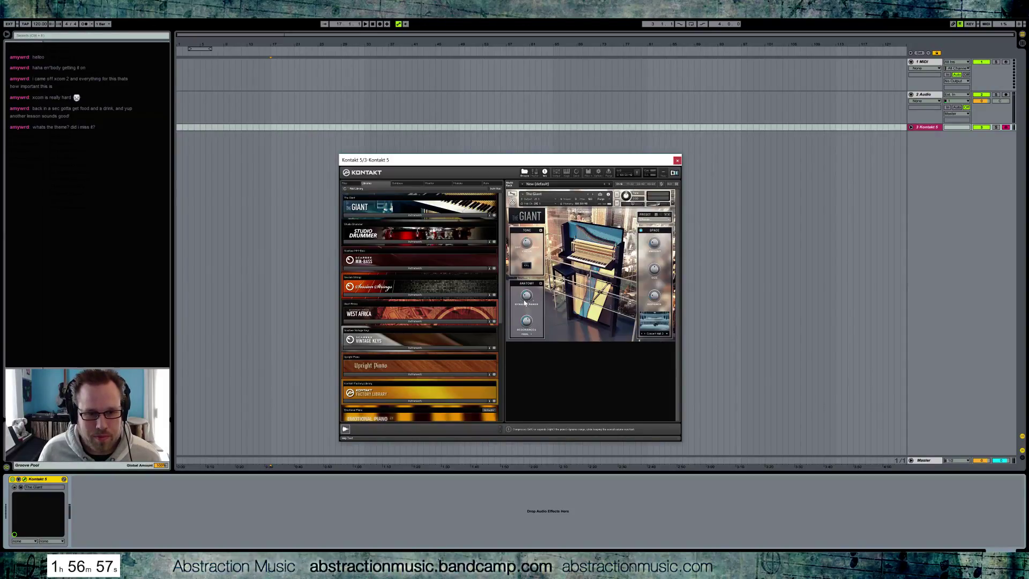
pyautogui.click(678, 160)
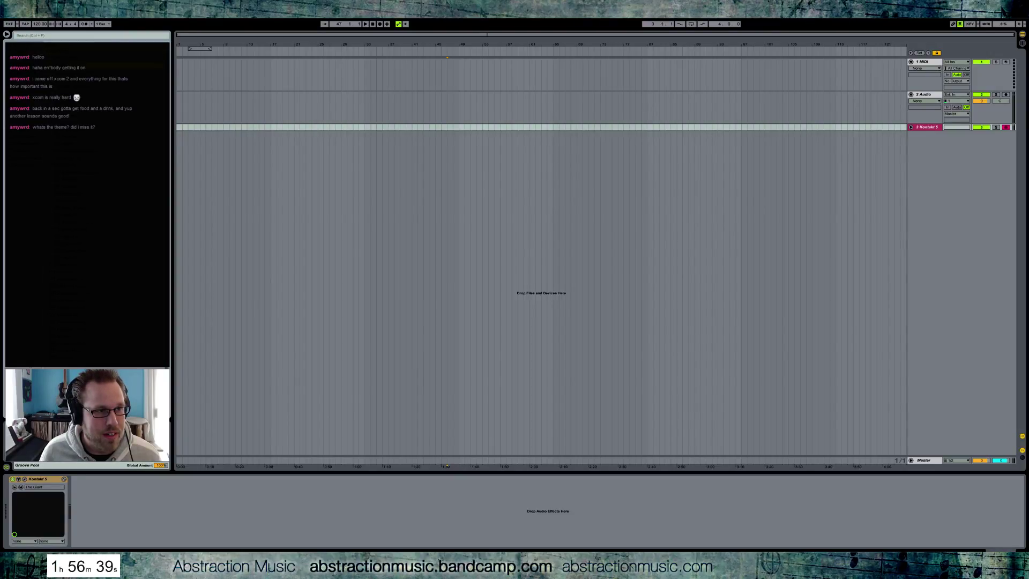
# - Add ValhallaRoom reverb to the Kontakt 5 track with mix 35%, predelay 1.8 ms, decay 5.22 s, high cut 10120 Hz and depth 39.6%
pyautogui.moveTo(134, 161); pyautogui.dragTo(262, 130)
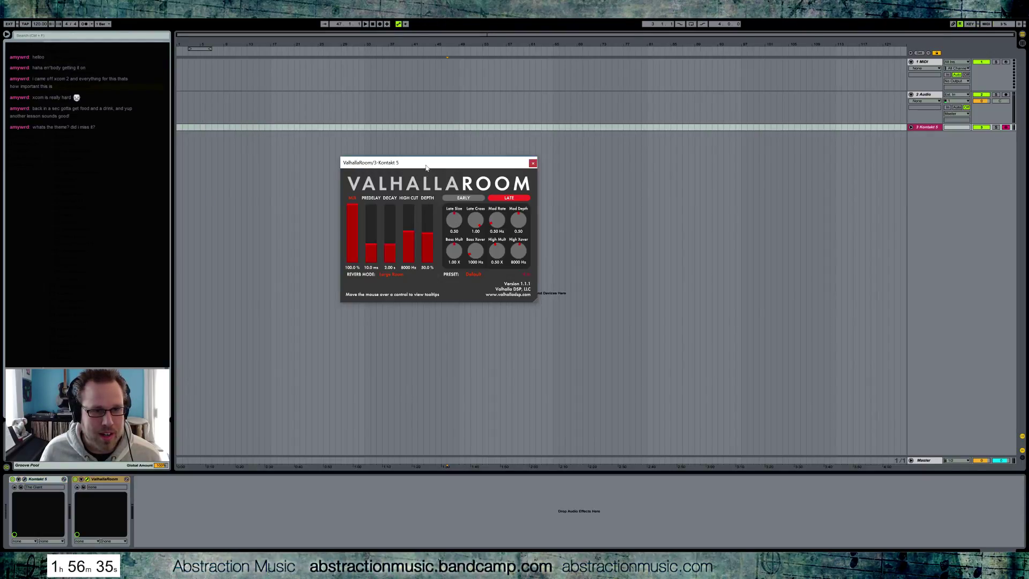
pyautogui.moveTo(408, 163); pyautogui.dragTo(480, 178)
pyautogui.moveTo(425, 236); pyautogui.dragTo(444, 253)
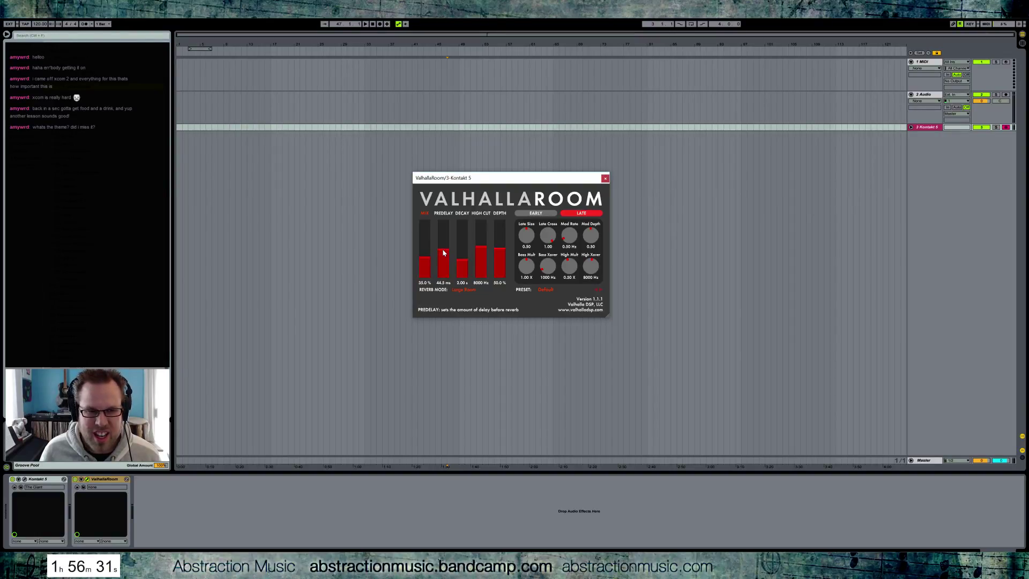
pyautogui.moveTo(443, 253); pyautogui.dragTo(500, 257)
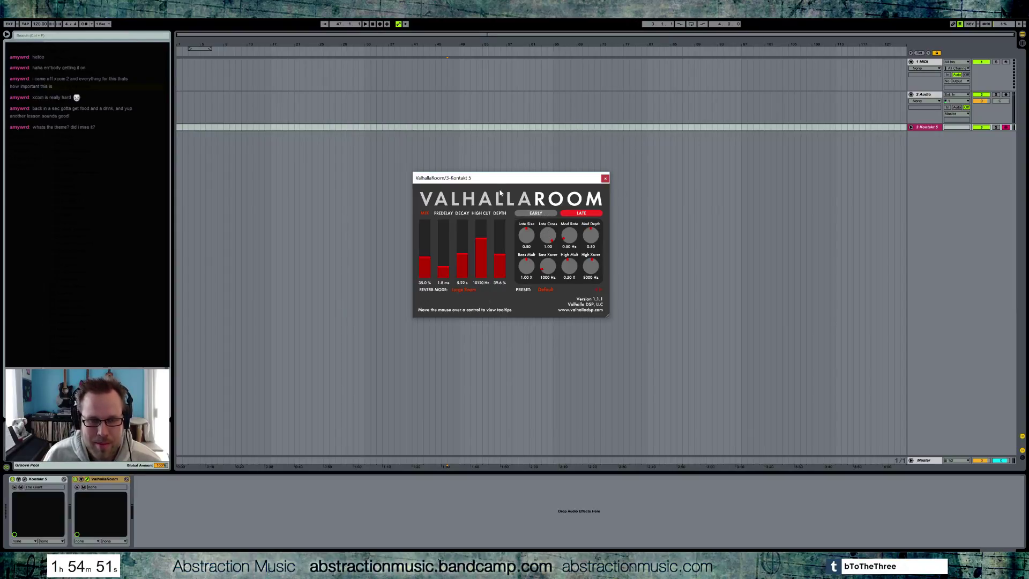
# - Set ValhallaRoom's high cut to 8750 Hz, decay to 5.42 s, mod rate to 0.58 Hz and high mult to 0.54 X, and close its window
pyautogui.moveTo(491, 249); pyautogui.dragTo(490, 258)
pyautogui.moveTo(567, 234); pyautogui.dragTo(568, 231)
pyautogui.moveTo(570, 265); pyautogui.dragTo(570, 263)
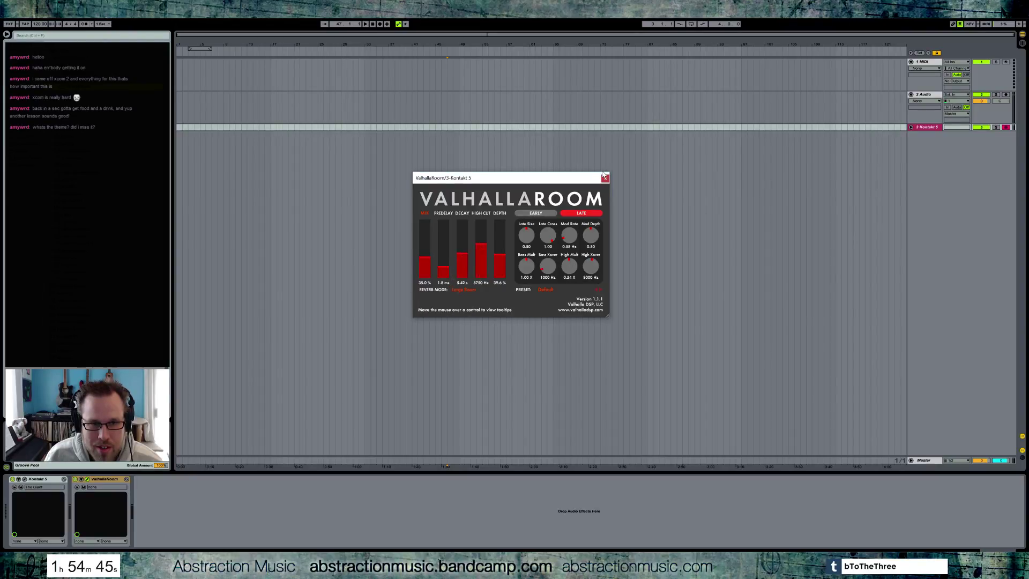
pyautogui.click(605, 178)
# - Place the Field with Birds recording on a new audio track at bar 16, raise its clip gain to about 23.5 dB and play it
pyautogui.click(271, 133)
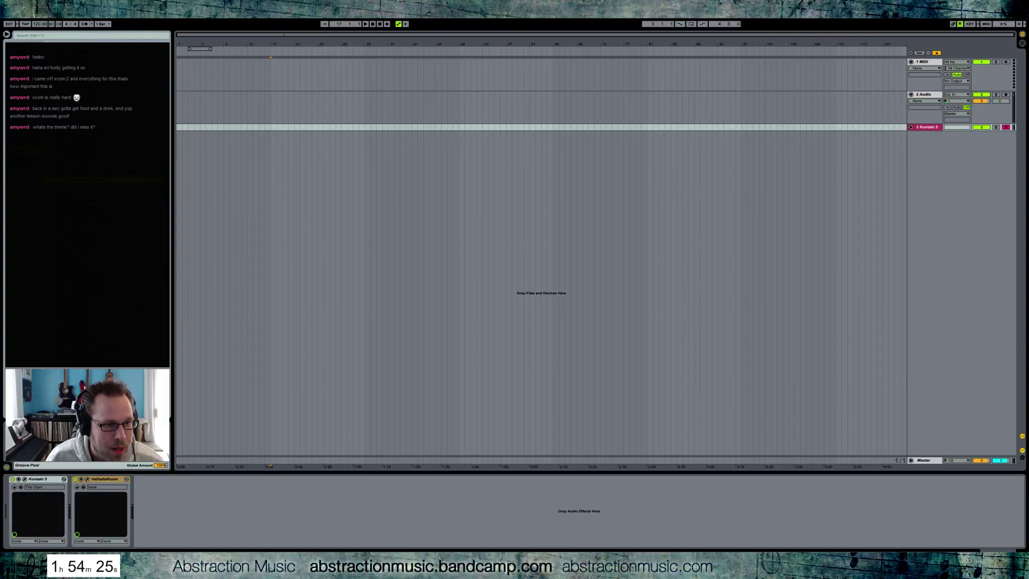
pyautogui.moveTo(134, 161); pyautogui.dragTo(265, 146)
pyautogui.doubleClick(291, 138)
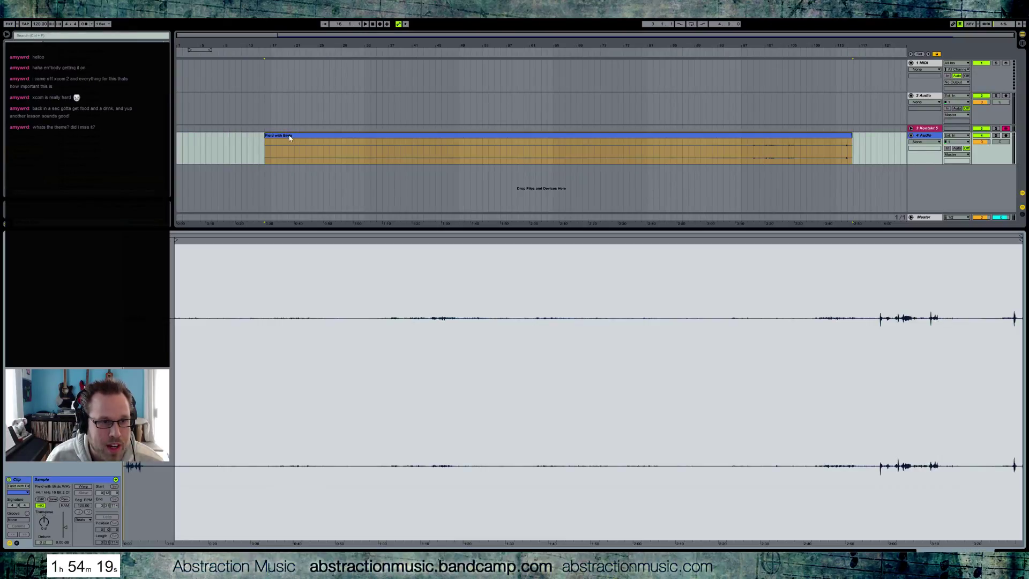
pyautogui.moveTo(65, 528)
pyautogui.mouseDown()
pyautogui.moveTo(66, 514)
pyautogui.moveTo(106, 498)
pyautogui.moveTo(105, 509)
pyautogui.mouseUp()
pyautogui.press('space')
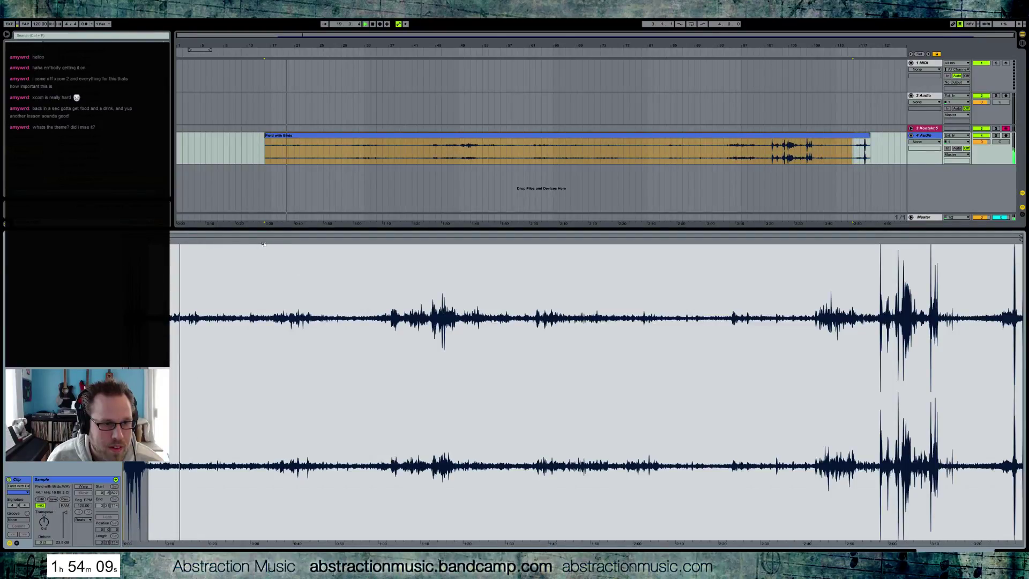
# - Set the global quantization to None and audition the Field with Birds clip around bars 45 to 49
pyautogui.click(434, 53)
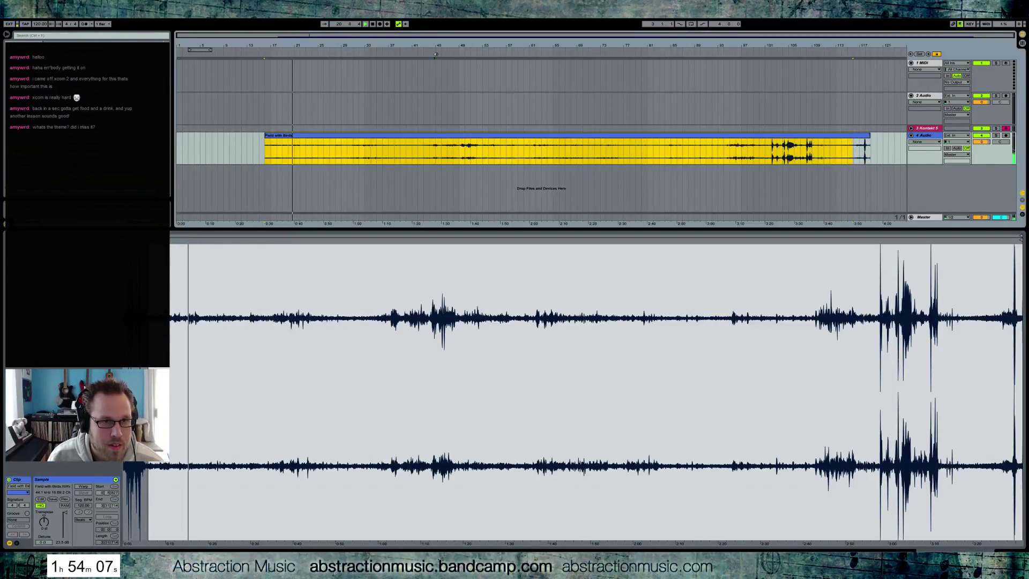
pyautogui.click(102, 24)
pyautogui.click(106, 33)
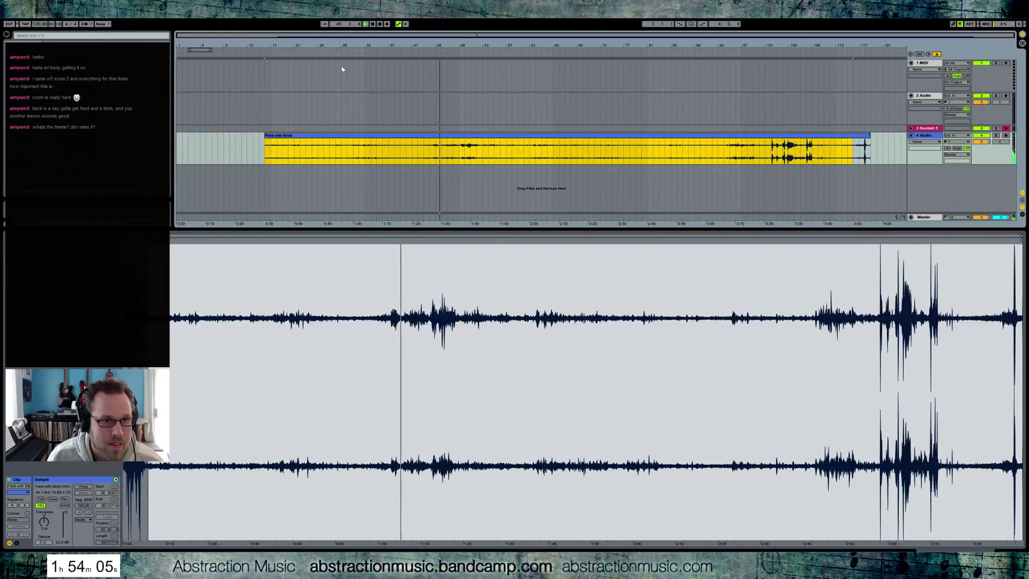
pyautogui.click(461, 54)
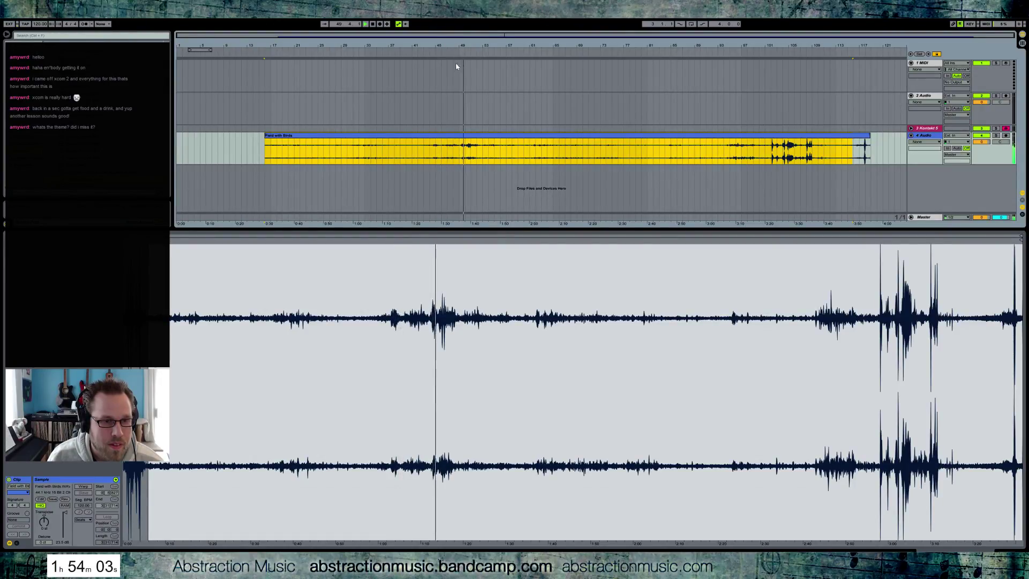
# - Split the Field with Birds clip around bars 49 to 53 and move the remaining part back to bar 49 over the cut section
pyautogui.moveTo(460, 153); pyautogui.dragTo(483, 145)
pyautogui.hotkey('ctrl', 'e')
pyautogui.moveTo(489, 139); pyautogui.dragTo(465, 138)
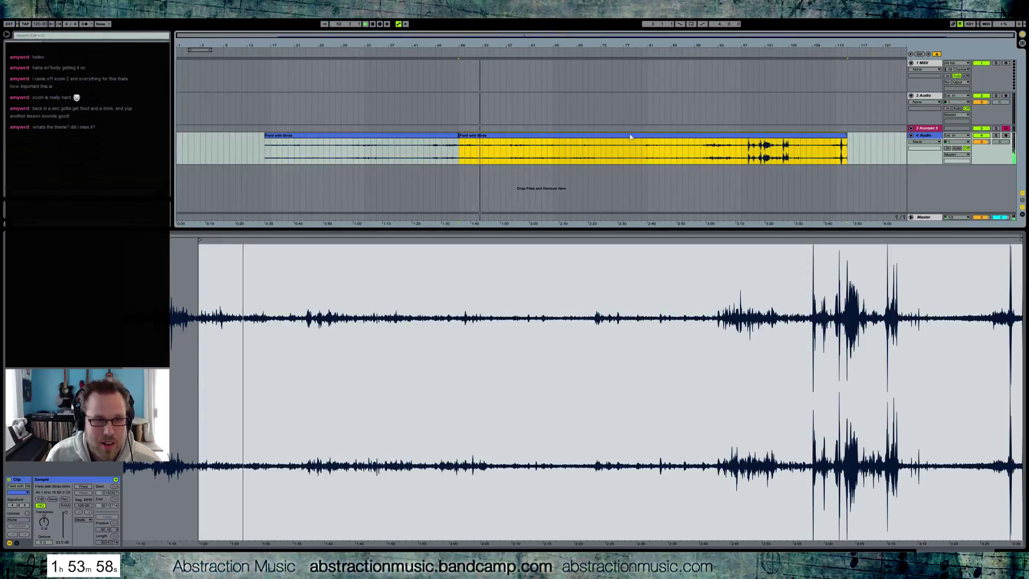
# - Delete the noisy end of the Field with Birds recording from bar 97 onward
pyautogui.click(749, 150)
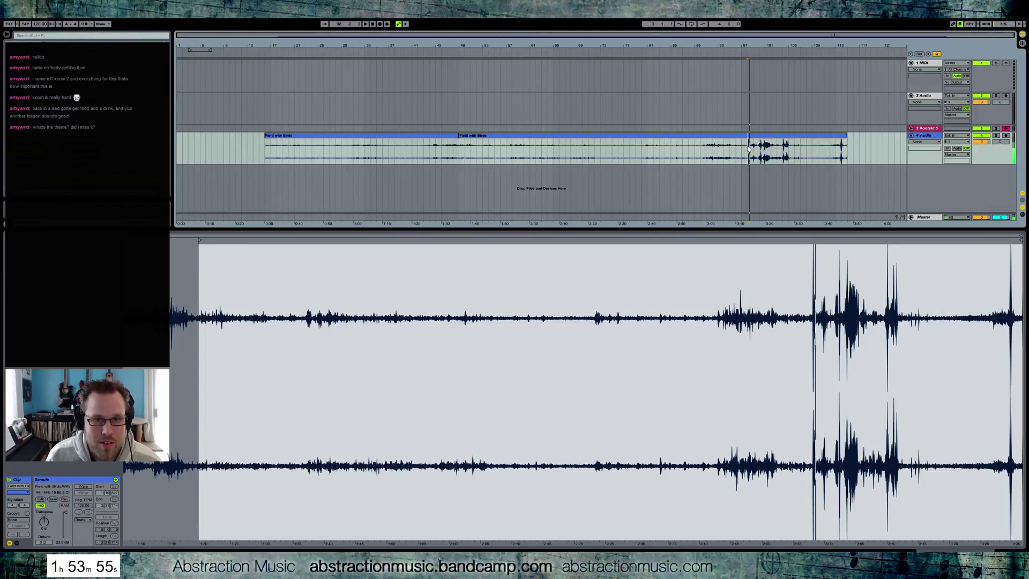
pyautogui.moveTo(749, 150); pyautogui.dragTo(852, 149)
pyautogui.press('Delete')
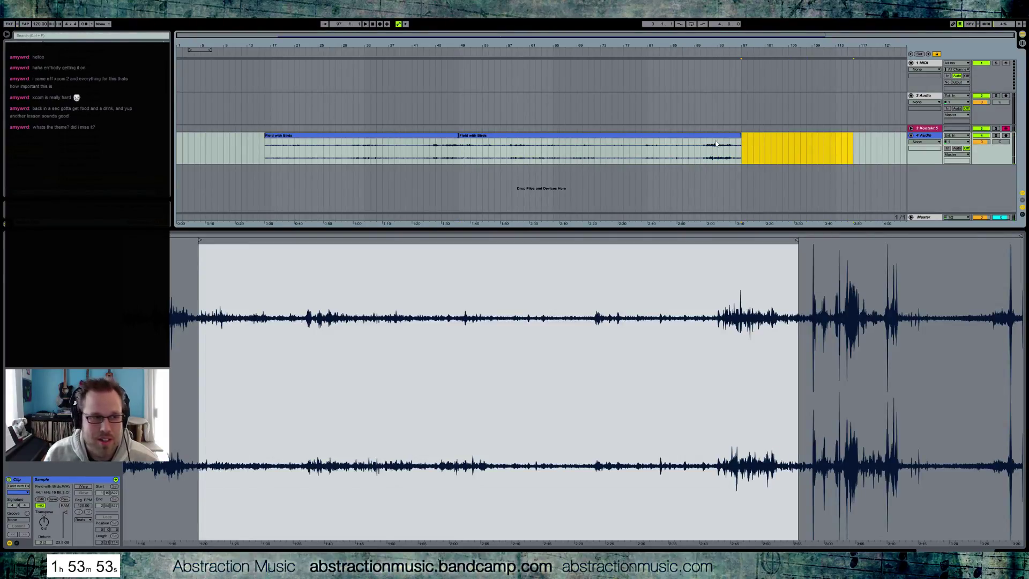
# - Try the Wind recording on a new audio track at bar 21, audition its loud section and delete the clip
pyautogui.click(170, 85)
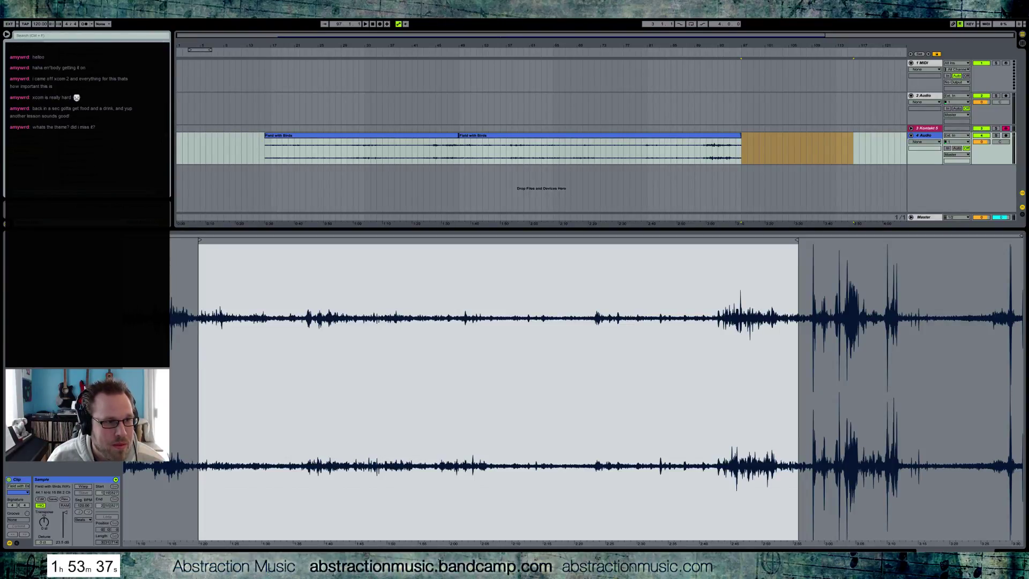
pyautogui.press('Escape')
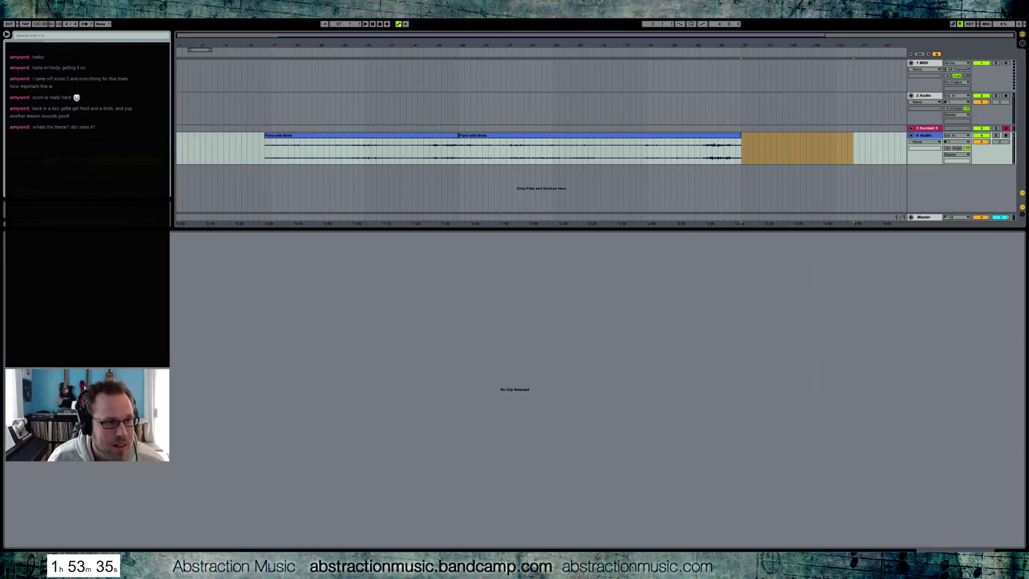
pyautogui.moveTo(312, 192)
pyautogui.mouseDown()
pyautogui.moveTo(274, 192)
pyautogui.moveTo(306, 172)
pyautogui.moveTo(292, 172)
pyautogui.mouseUp()
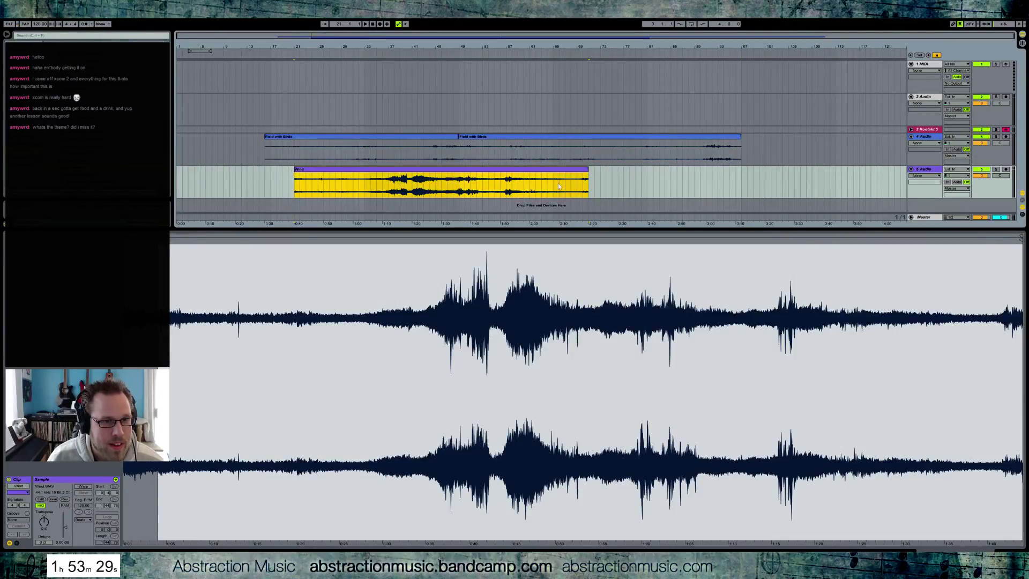
pyautogui.click(397, 184)
pyautogui.press('space')
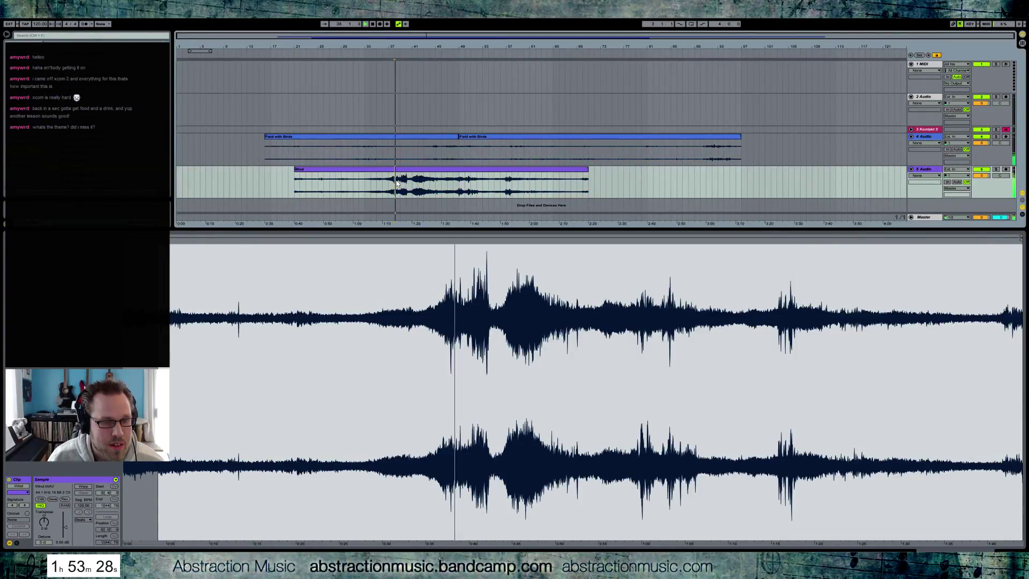
pyautogui.press('space')
pyautogui.click(585, 170)
pyautogui.press('Delete')
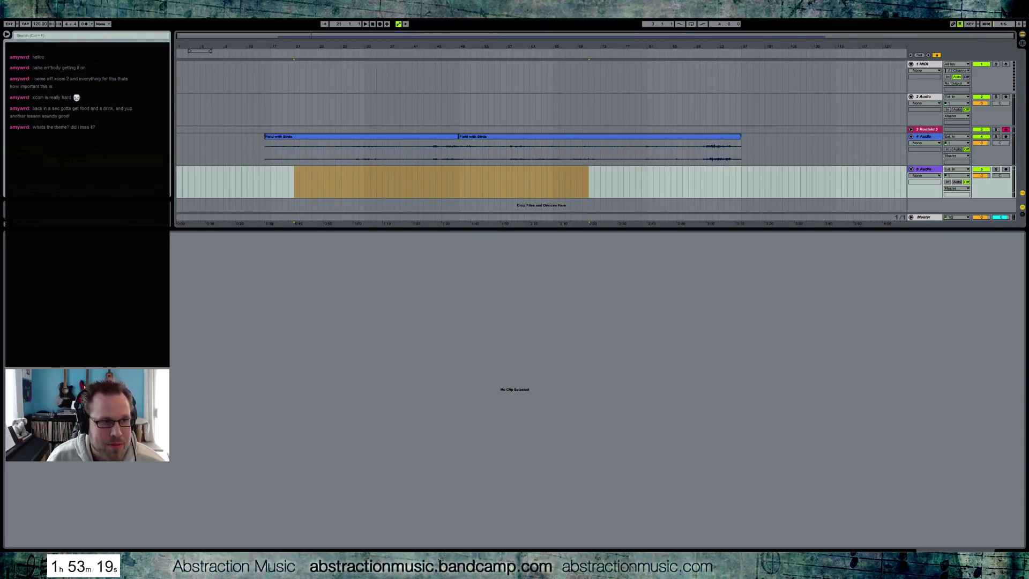
# - Try the Wind 2 recording on the 5 Audio track, audition several spots and delete the clip
pyautogui.moveTo(107, 177); pyautogui.dragTo(324, 177)
pyautogui.press('space')
pyautogui.click(359, 181)
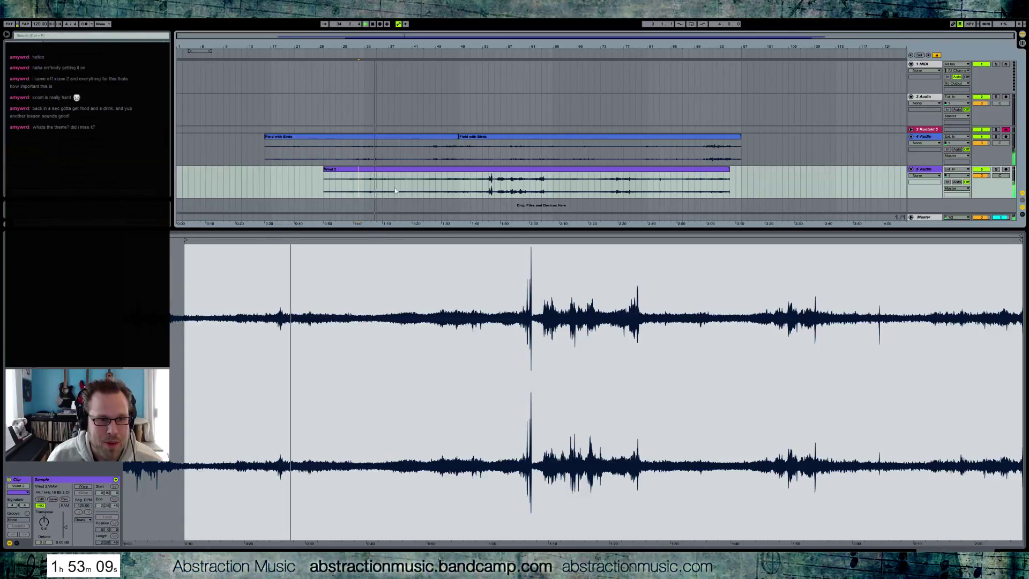
pyautogui.click(482, 184)
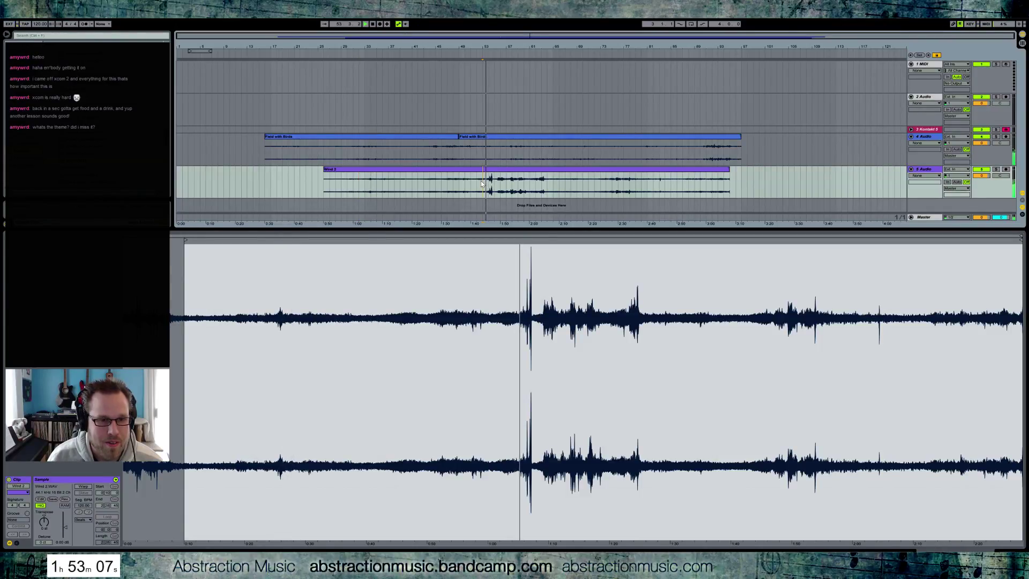
pyautogui.press('space')
pyautogui.click(436, 169)
pyautogui.press('Delete')
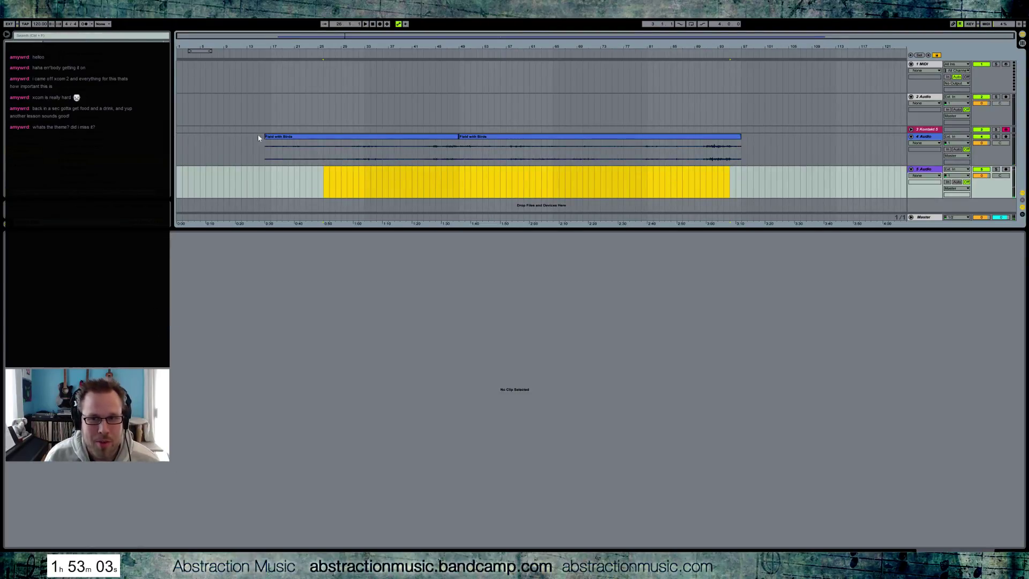
# - Add a Compressor to the Field with Birds track and play the recording through it
pyautogui.click(286, 151)
pyautogui.click(271, 150)
pyautogui.hotkey('shift', 'Tab')
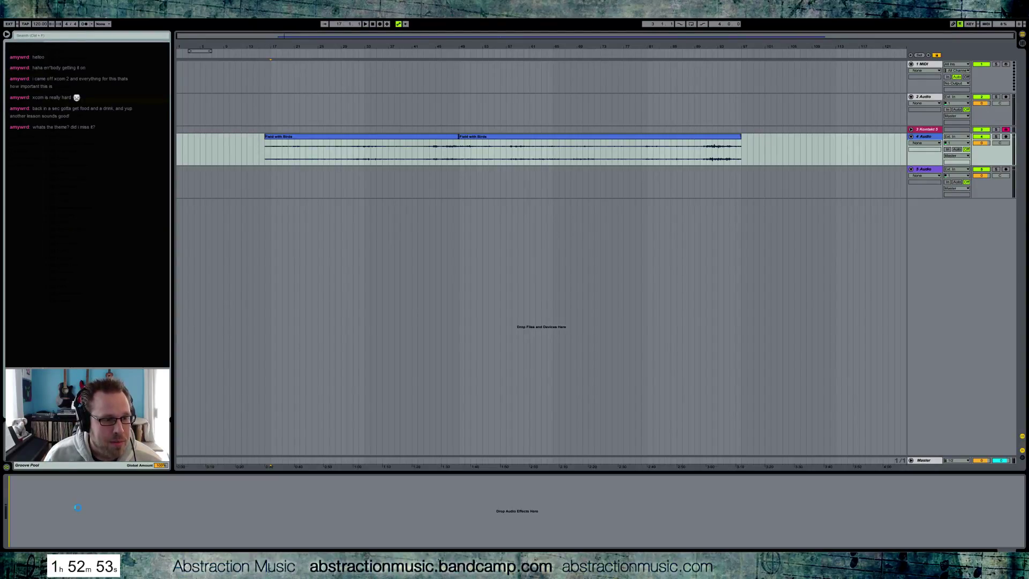
pyautogui.click(43, 497)
pyautogui.press('space')
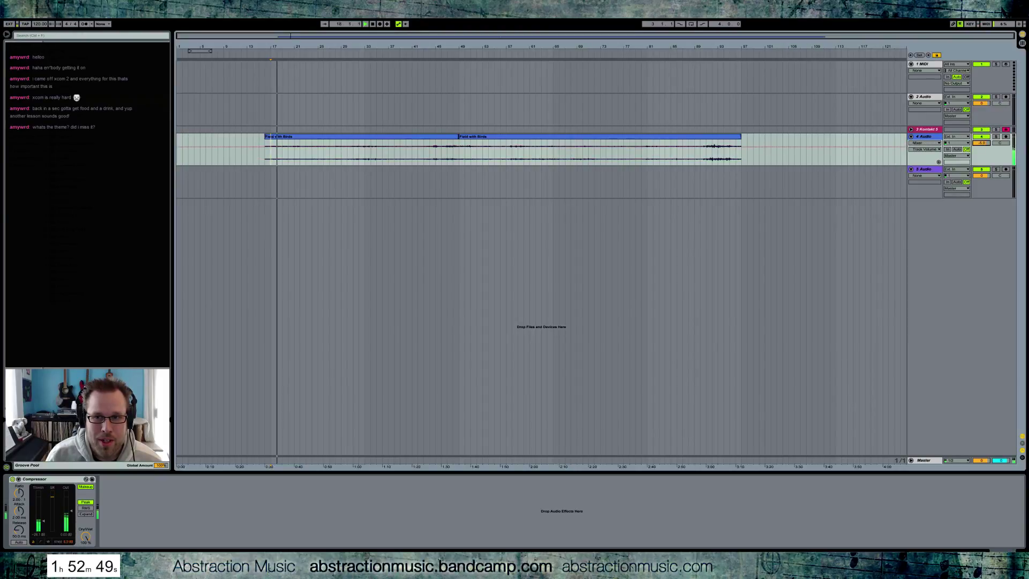
# - Delete the empty 5 Audio track and adjust the threshold and output gain of the Field with Birds track's Compressor
pyautogui.click(925, 168)
pyautogui.press('Delete')
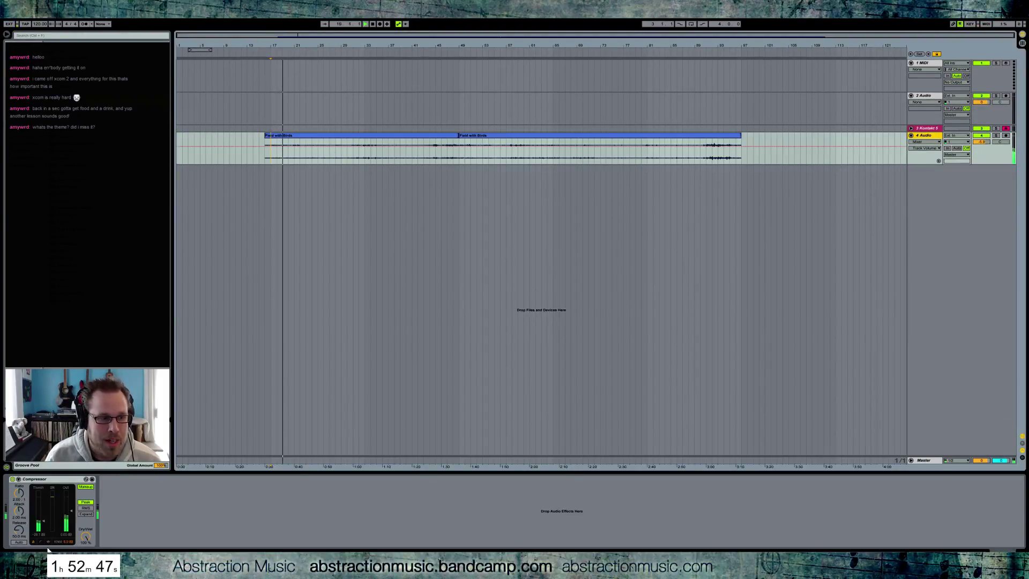
pyautogui.click(38, 514)
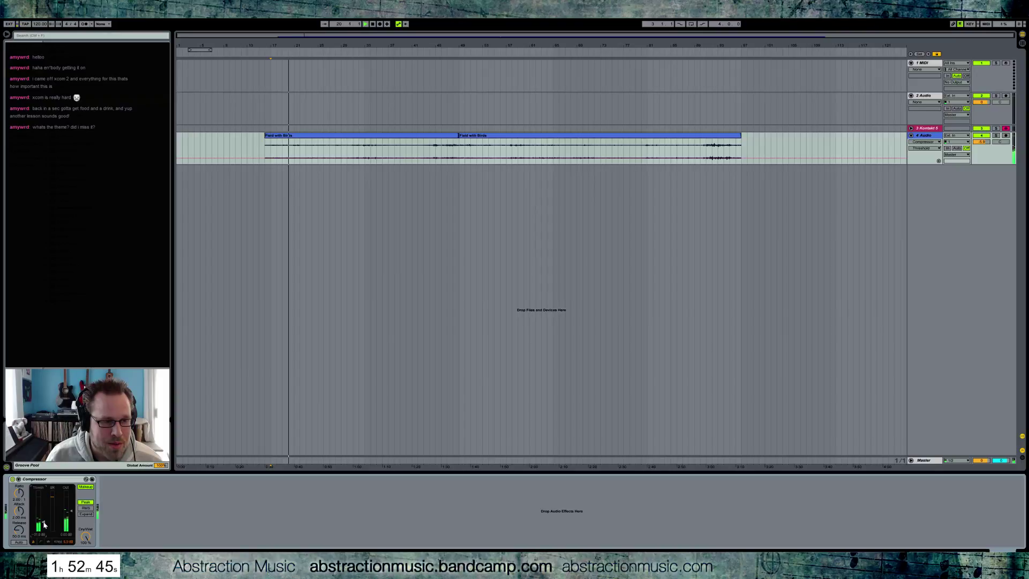
pyautogui.moveTo(65, 512); pyautogui.dragTo(66, 519)
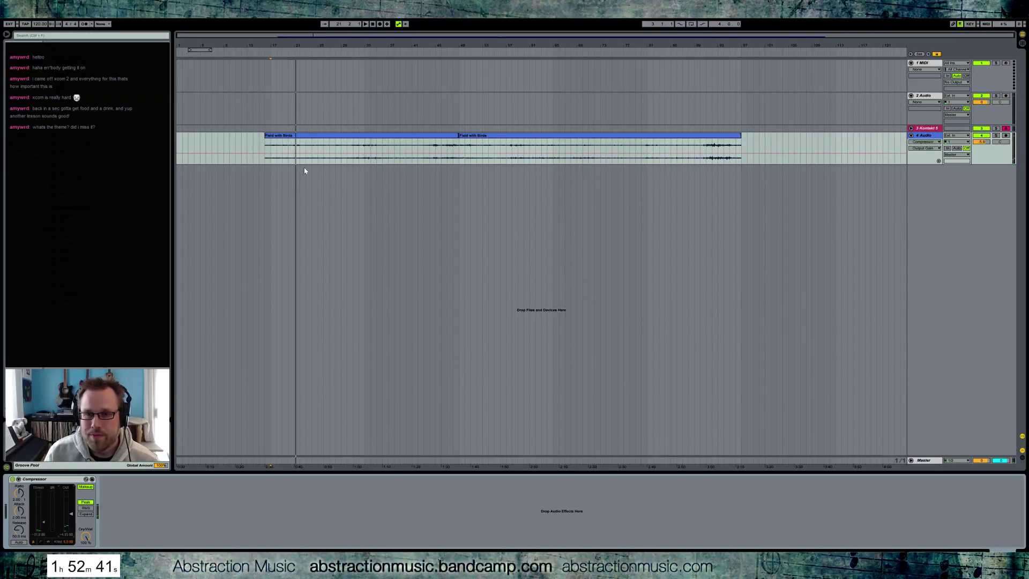
# - Delete the empty 1 MIDI and 2 Audio tracks and unfold the Kontakt 5 track
pyautogui.click(924, 96)
pyautogui.click(926, 64)
pyautogui.press('Delete')
pyautogui.click(911, 61)
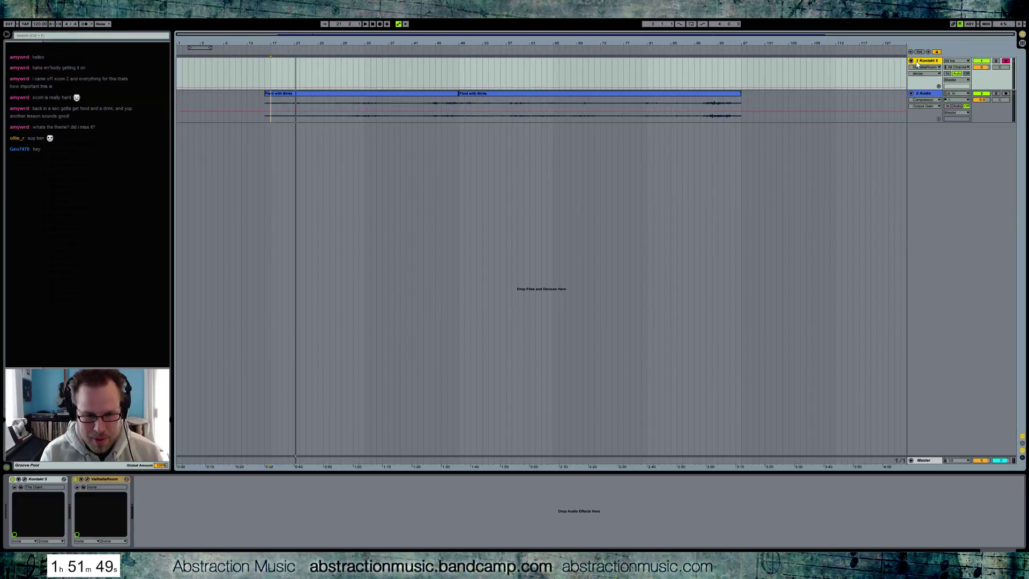
pyautogui.moveTo(264, 72); pyautogui.dragTo(318, 72)
pyautogui.hotkey('ctrl', 'shift', 'm')
pyautogui.doubleClick(299, 64)
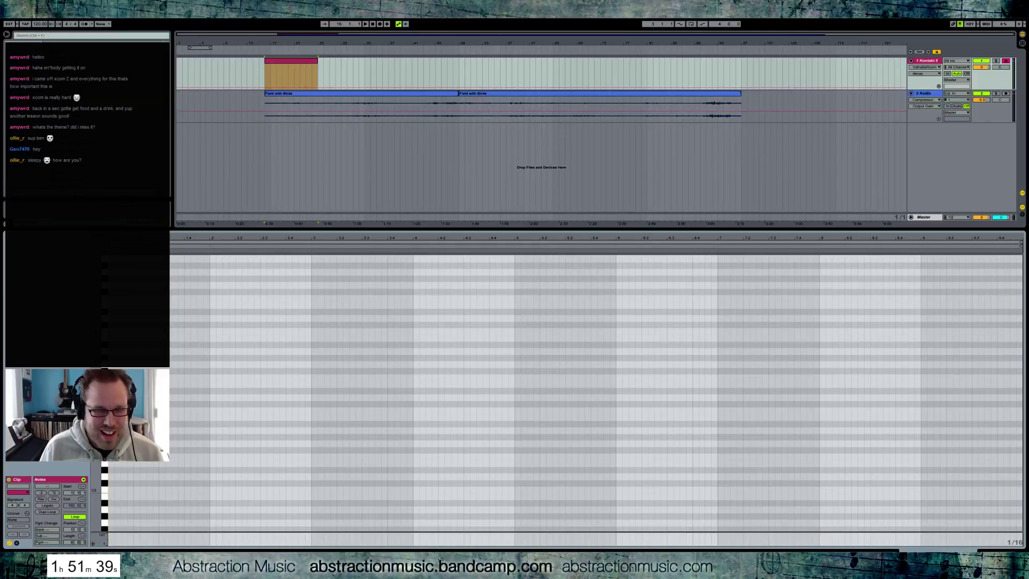
pyautogui.click(265, 75)
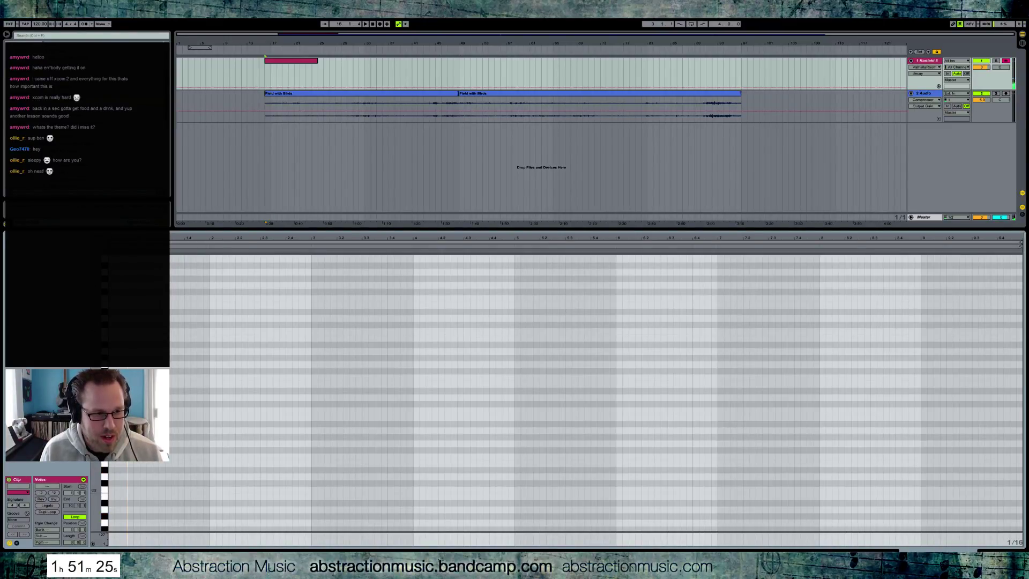
pyautogui.scroll(-5, 595, 407)
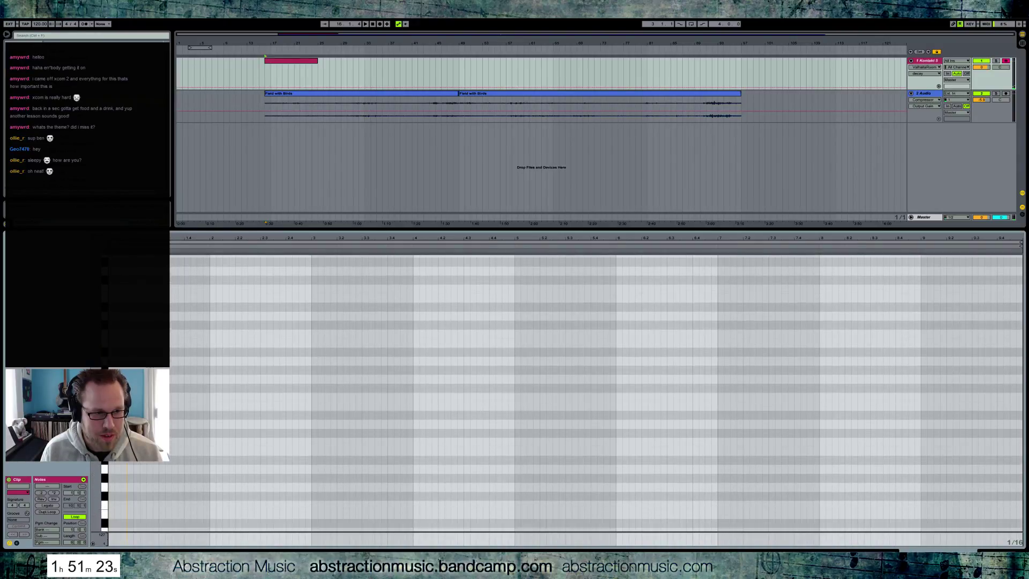
pyautogui.scroll(-5, 595, 408)
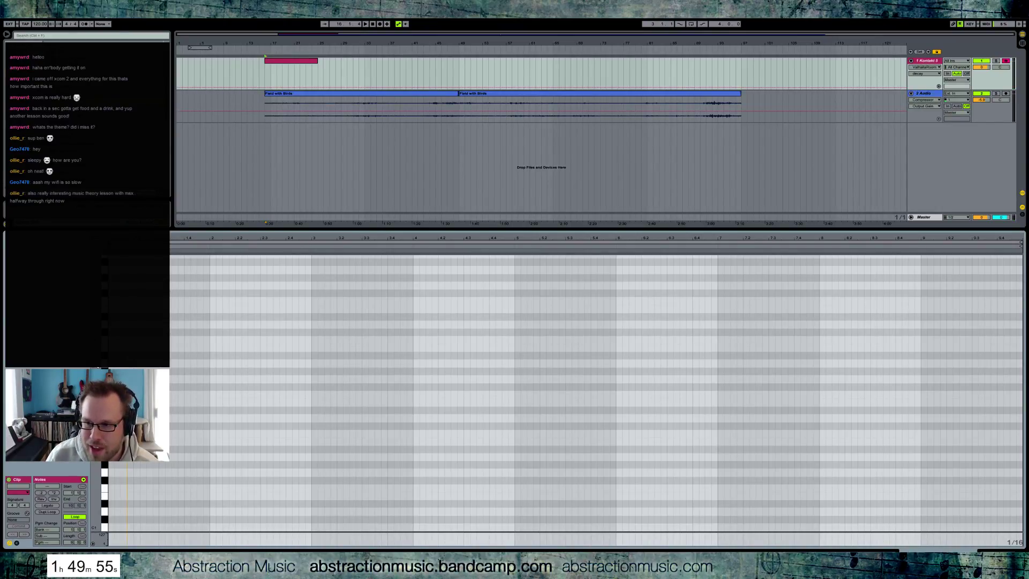
pyautogui.click(274, 64)
pyautogui.press('Delete')
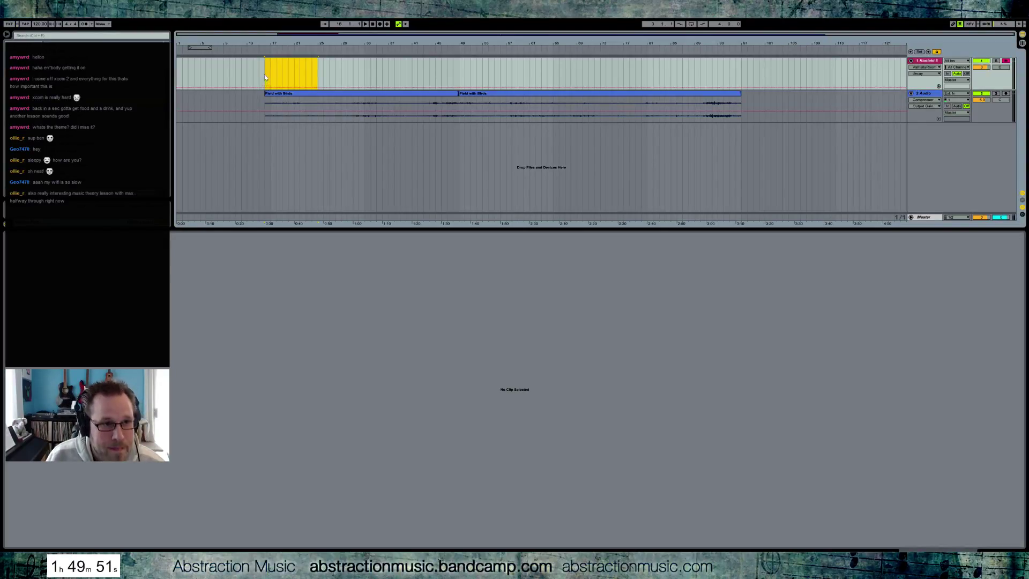
# - Record a piano performance on the Kontakt 5 track from bar 16 to about bar 44 and open the recorded clip
pyautogui.press('F9')
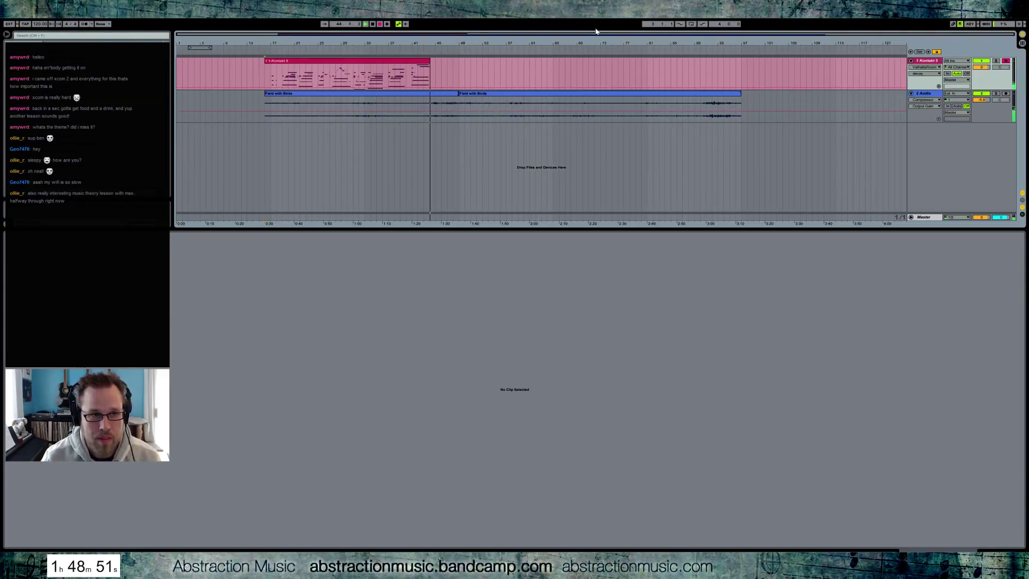
pyautogui.press('space')
pyautogui.click(422, 65)
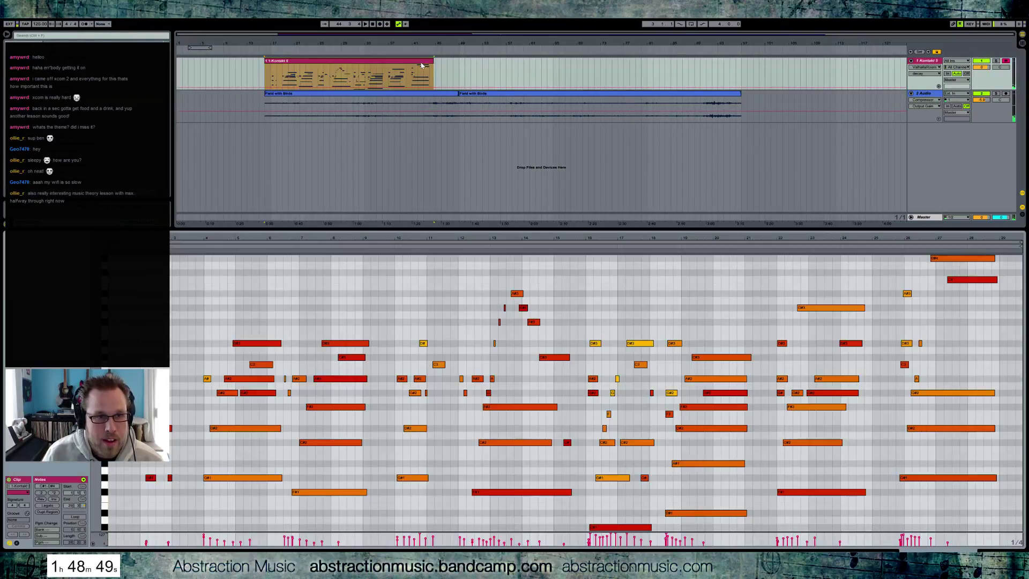
# - Transpose the final high note near clip bar 27 up five semitones to F4 and play back the passage
pyautogui.scroll(2, 954, 300)
pyautogui.click(955, 315)
pyautogui.press('Up')
pyautogui.press('Up')
pyautogui.press('Up')
pyautogui.press('Up')
pyautogui.press('Up')
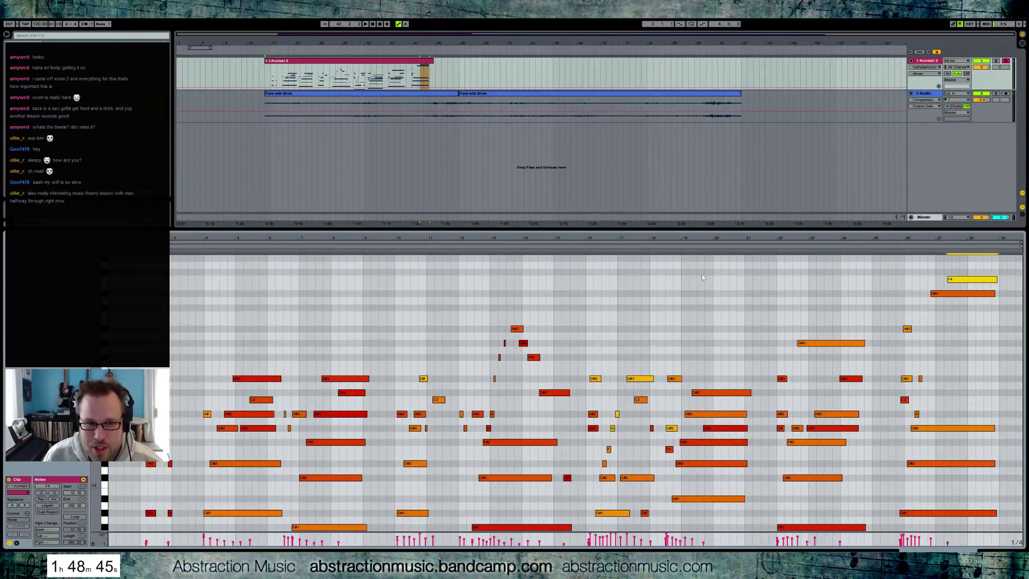
pyautogui.click(918, 248)
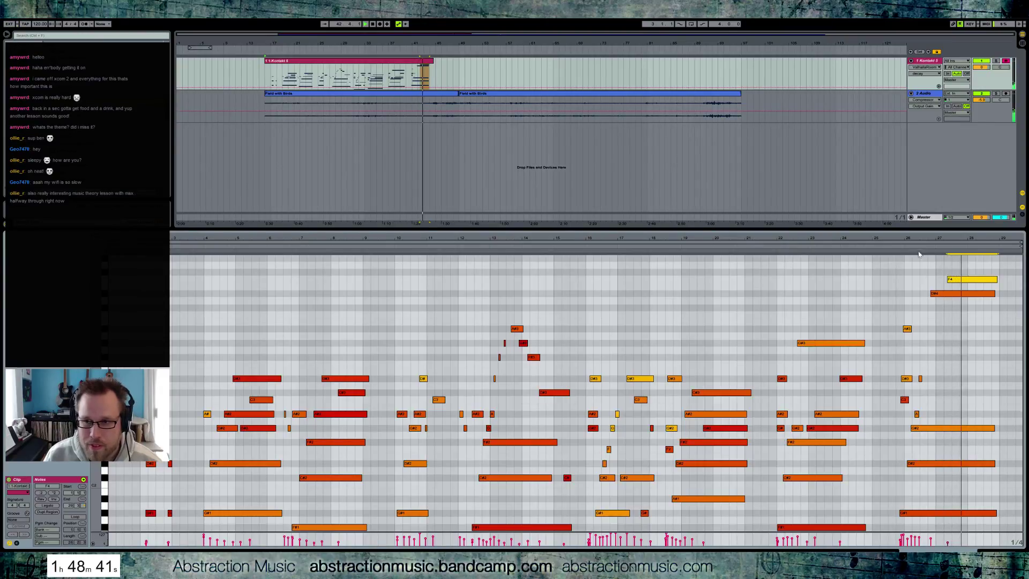
# - Select all notes in the Kontakt 5 clip and slightly lower the velocities of the hardest-hit ones
pyautogui.moveTo(104, 499); pyautogui.dragTo(112, 501)
pyautogui.moveTo(175, 257); pyautogui.dragTo(1002, 482)
pyautogui.moveTo(841, 543); pyautogui.dragTo(842, 543)
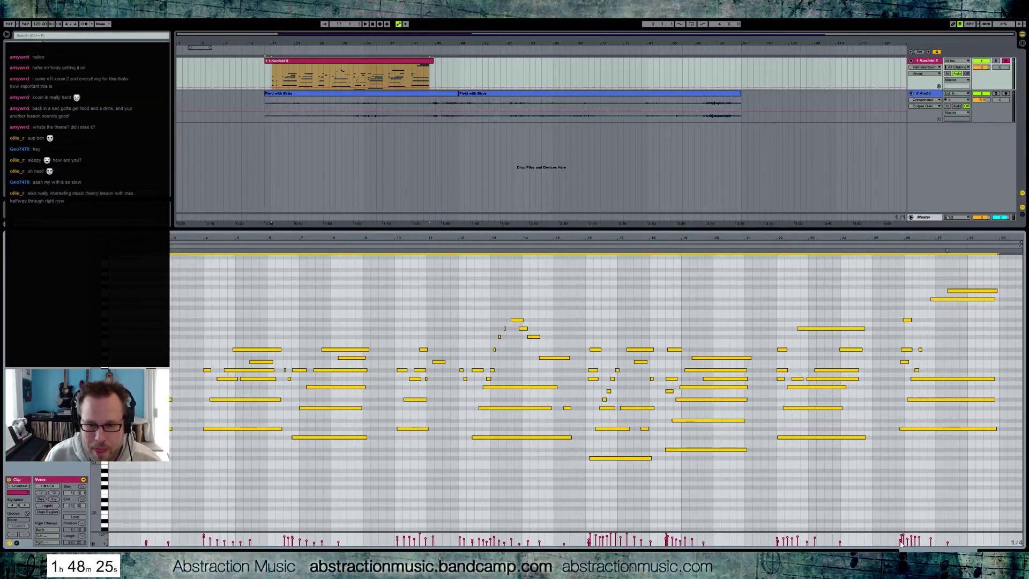
pyautogui.moveTo(910, 539); pyautogui.dragTo(910, 541)
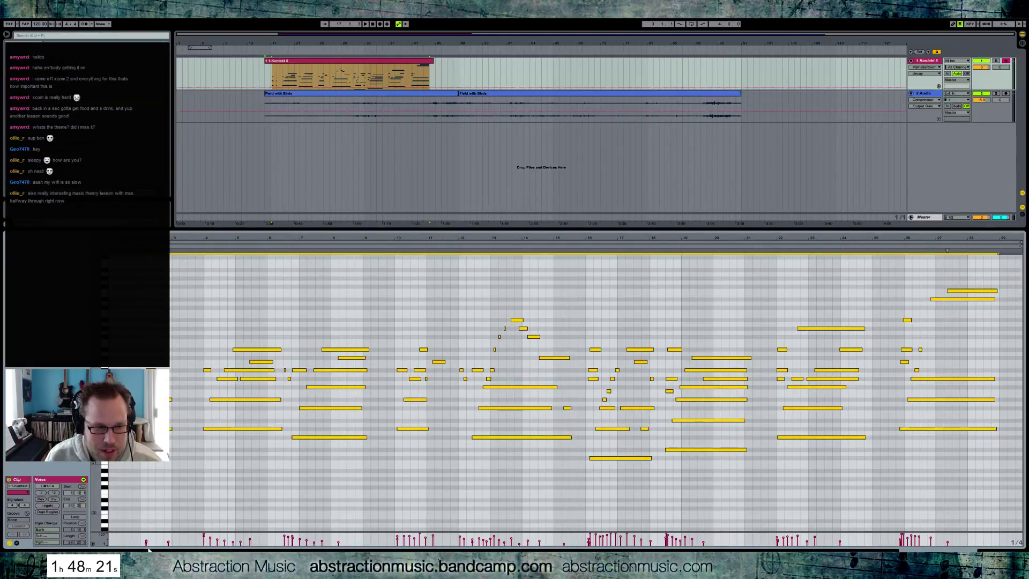
pyautogui.moveTo(142, 542); pyautogui.dragTo(947, 540)
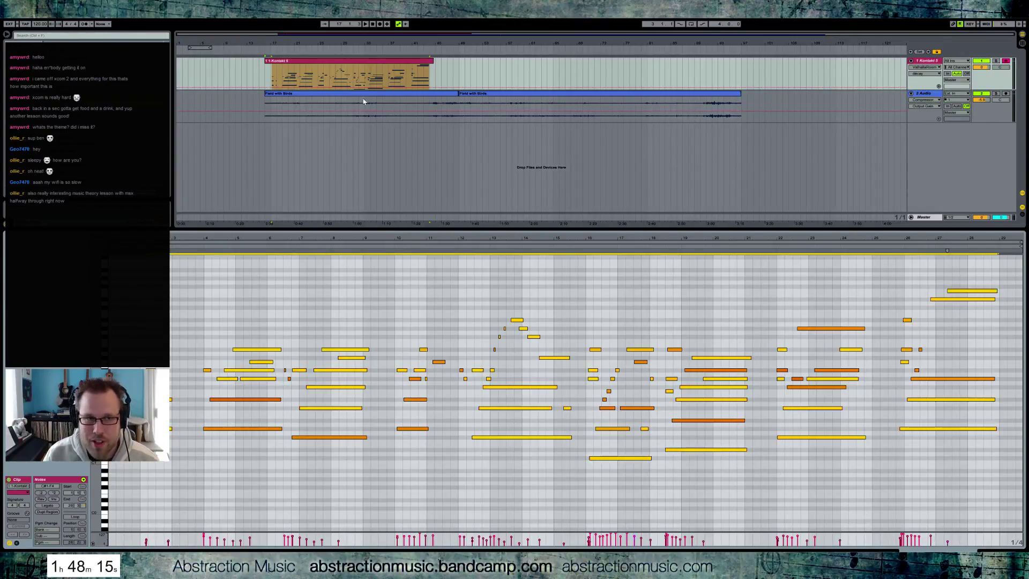
# - Trim the empty lead-in off the Kontakt 5 clip and move the clip to start just before bar 17
pyautogui.moveTo(266, 60)
pyautogui.mouseDown()
pyautogui.moveTo(293, 41)
pyautogui.moveTo(329, 64)
pyautogui.mouseUp()
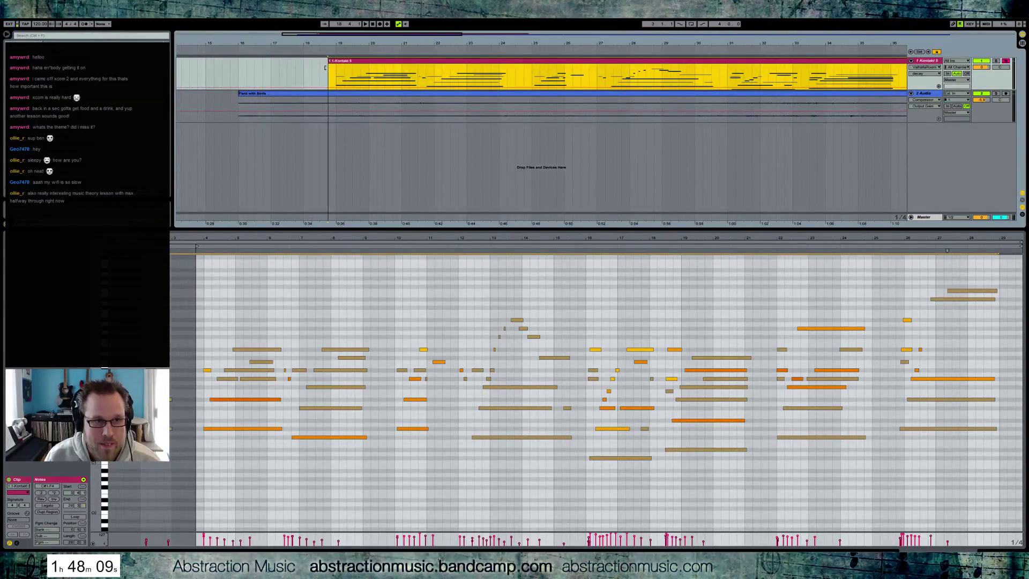
pyautogui.press('-')
pyautogui.press('-')
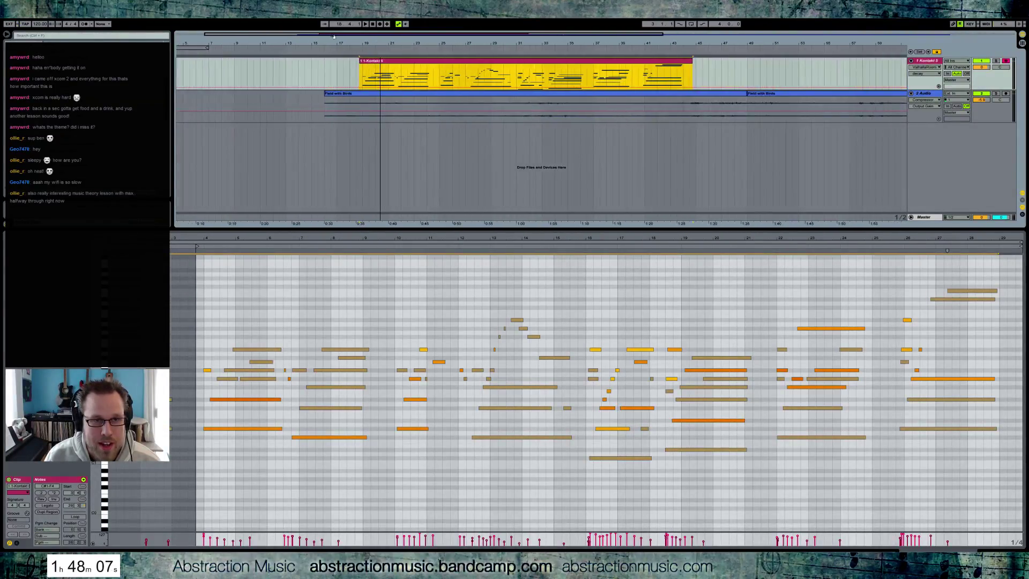
pyautogui.moveTo(396, 63); pyautogui.dragTo(370, 63)
# - Play from bar 16 and shift the sustain pedal envelope's press near clip bar 4 slightly past the clip's start
pyautogui.click(321, 69)
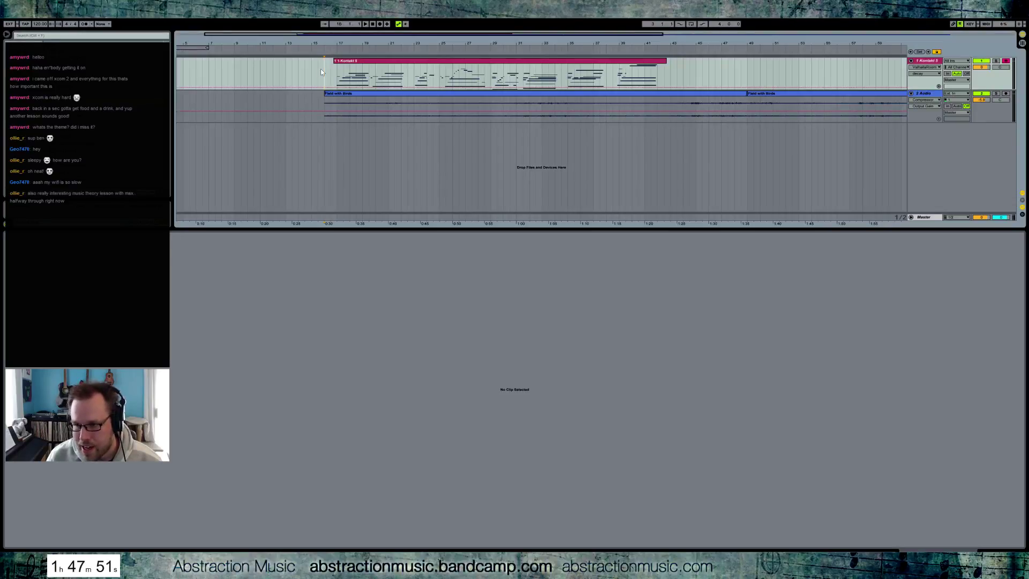
pyautogui.press('space')
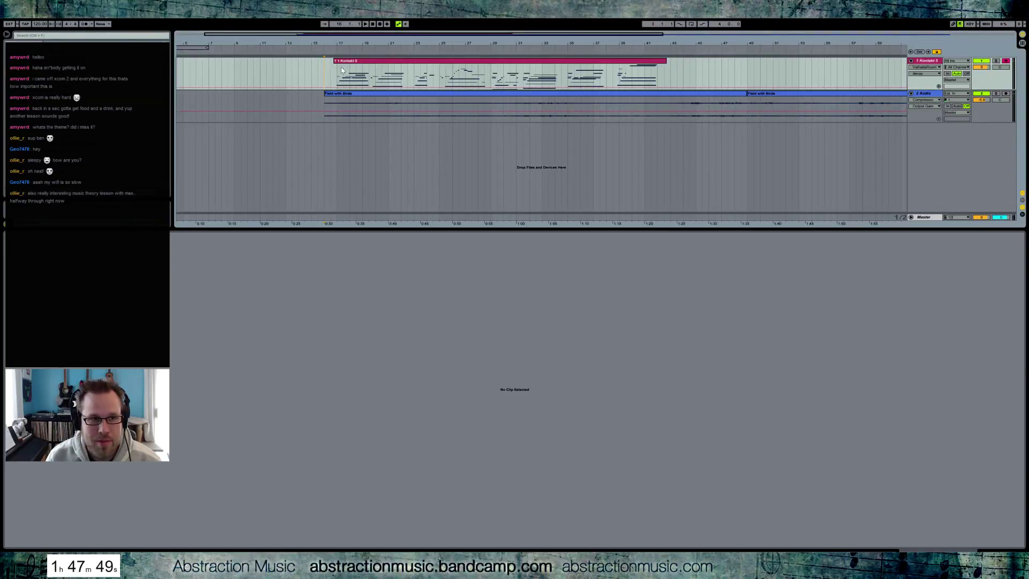
pyautogui.click(336, 68)
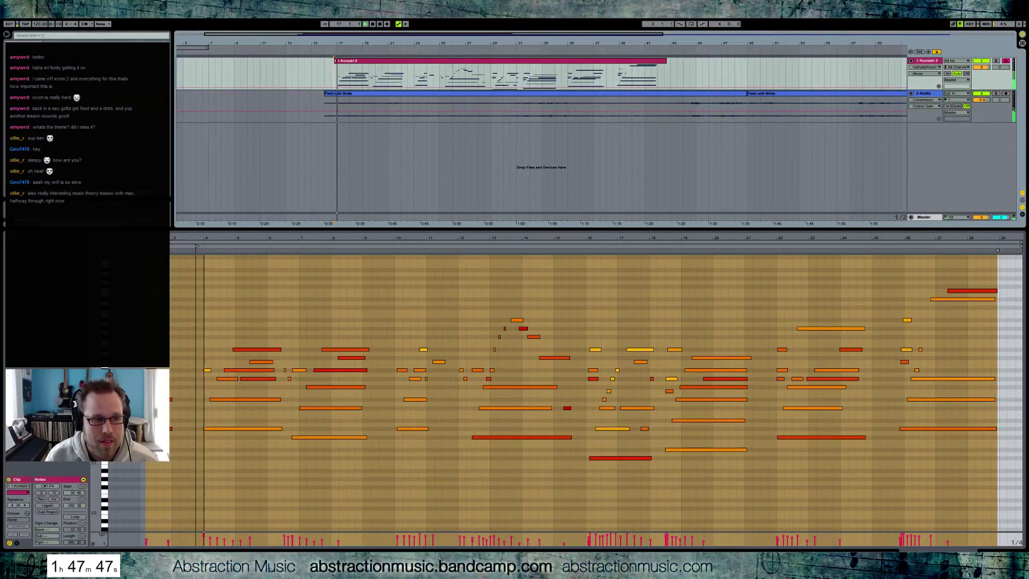
pyautogui.click(227, 284)
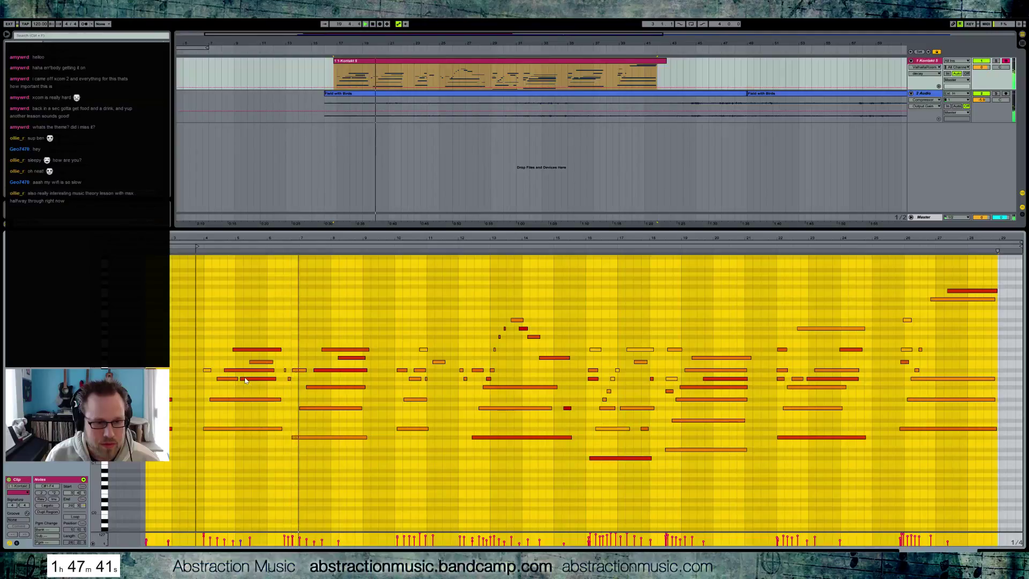
pyautogui.click(260, 451)
pyautogui.click(16, 543)
pyautogui.click(99, 493)
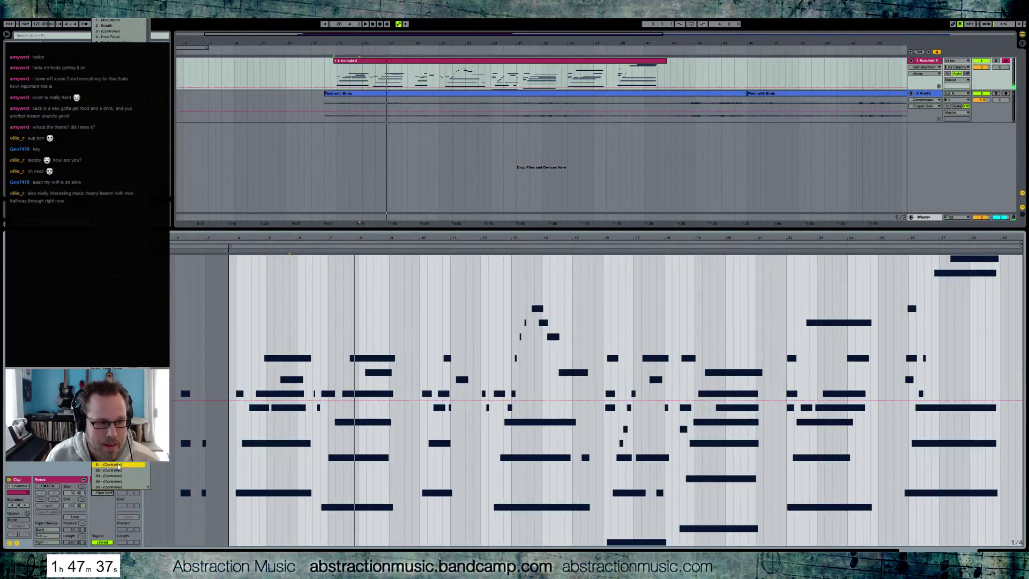
pyautogui.click(107, 345)
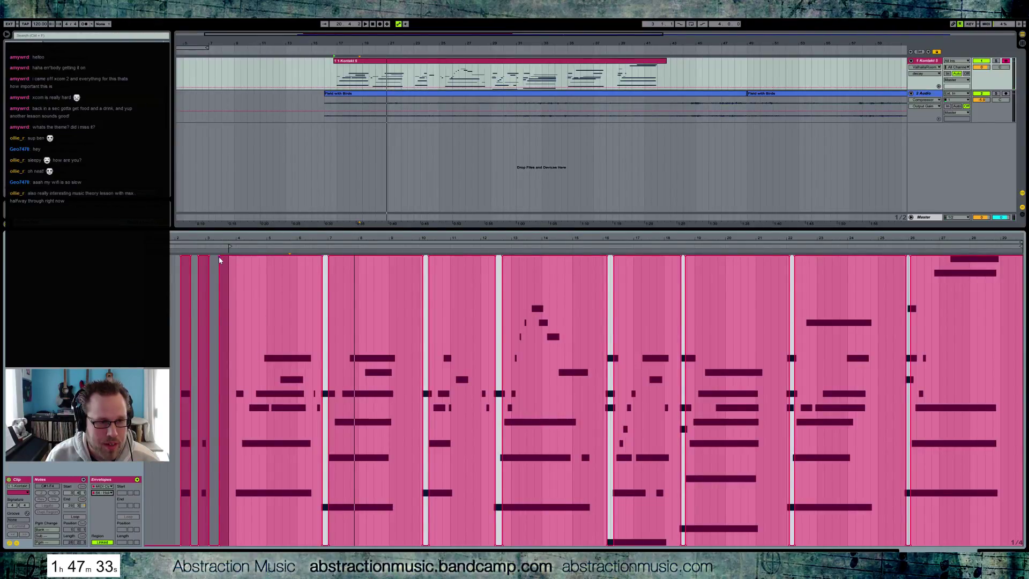
pyautogui.moveTo(220, 256); pyautogui.dragTo(234, 257)
pyautogui.press('space')
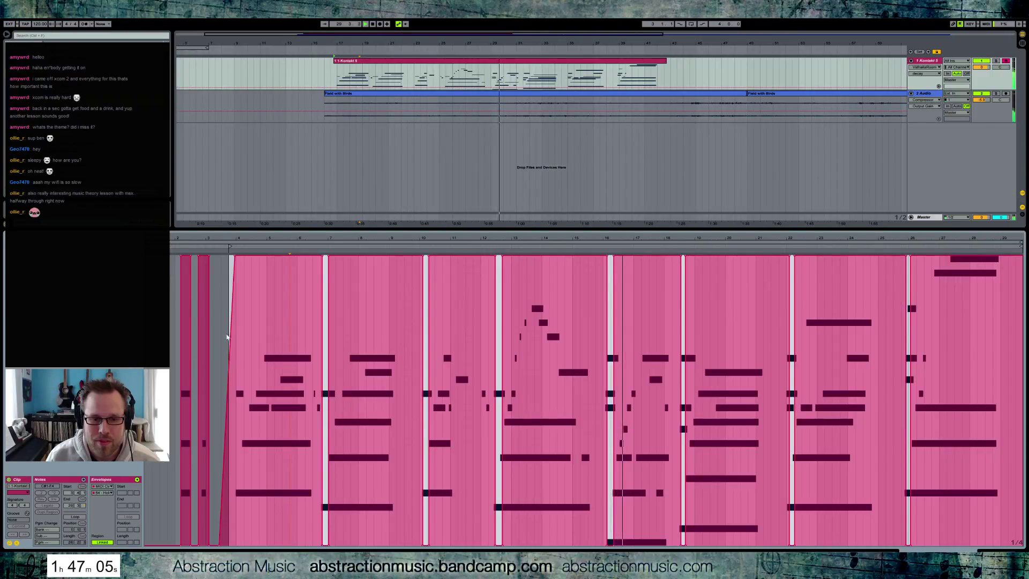
# - Lower the velocity of the lowest note at clip bar 16, nudge it slightly earlier, and play back the passage
pyautogui.click(17, 543)
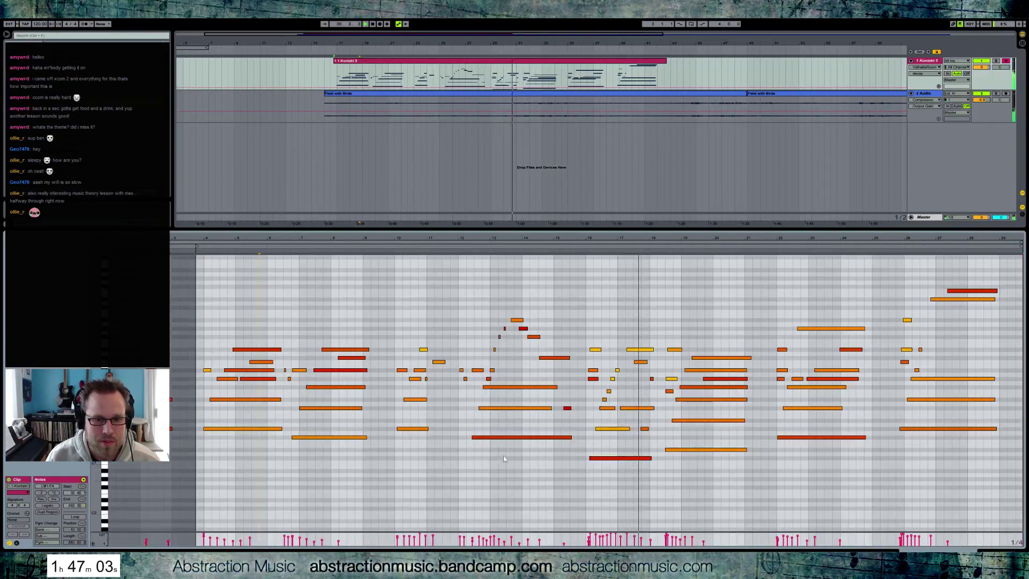
pyautogui.click(597, 458)
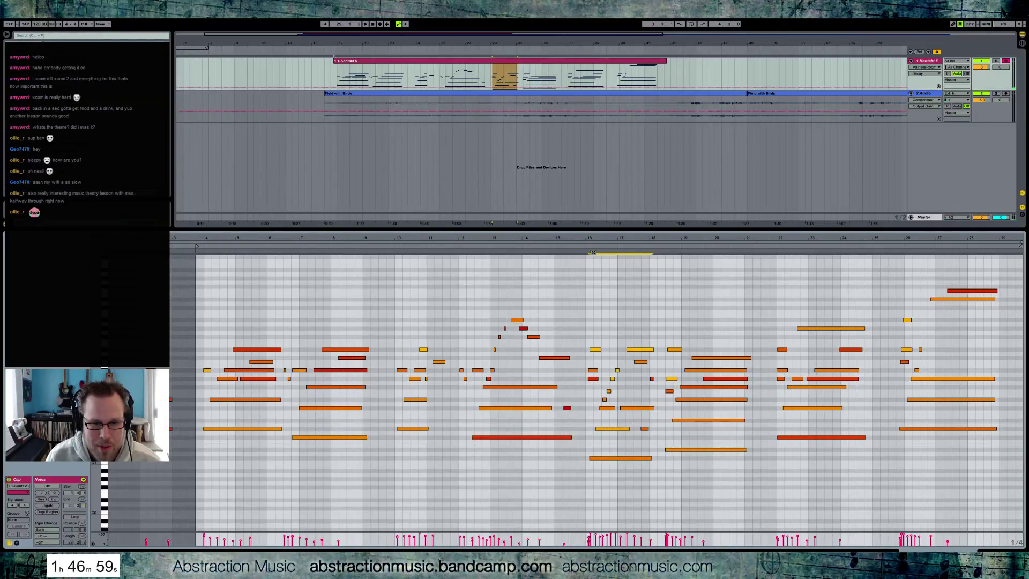
pyautogui.click(584, 247)
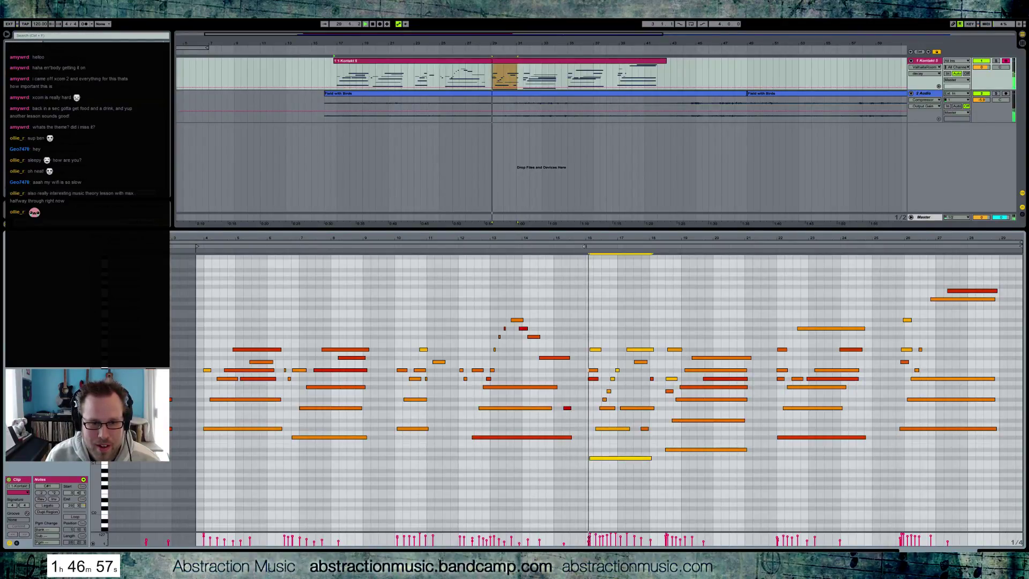
pyautogui.click(588, 464)
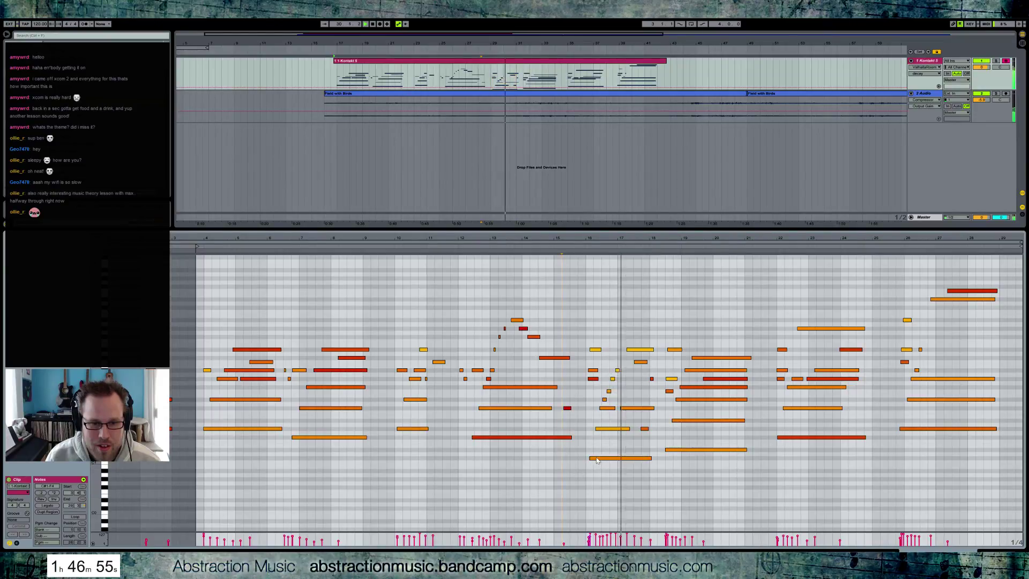
pyautogui.click(594, 459)
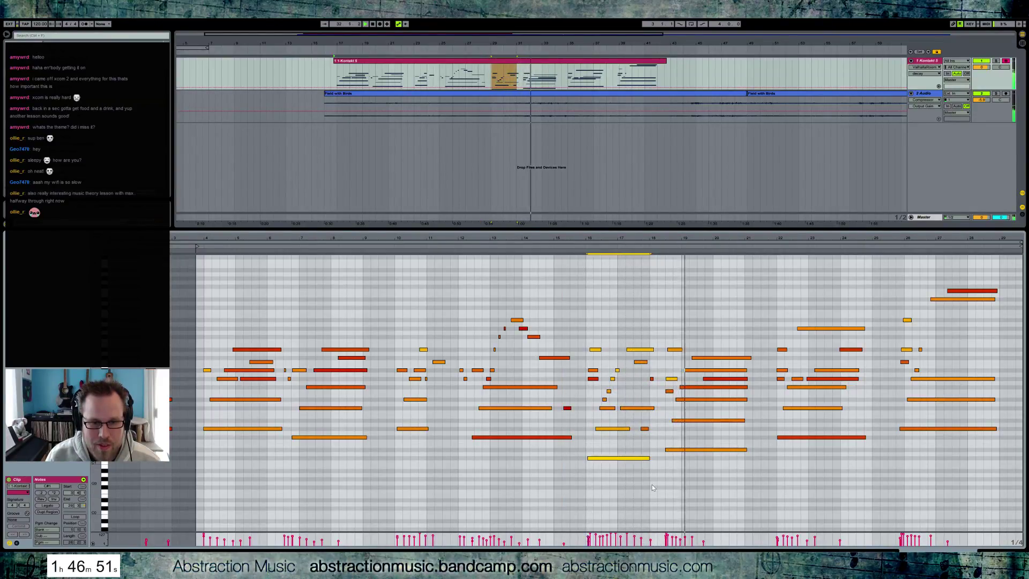
pyautogui.click(662, 247)
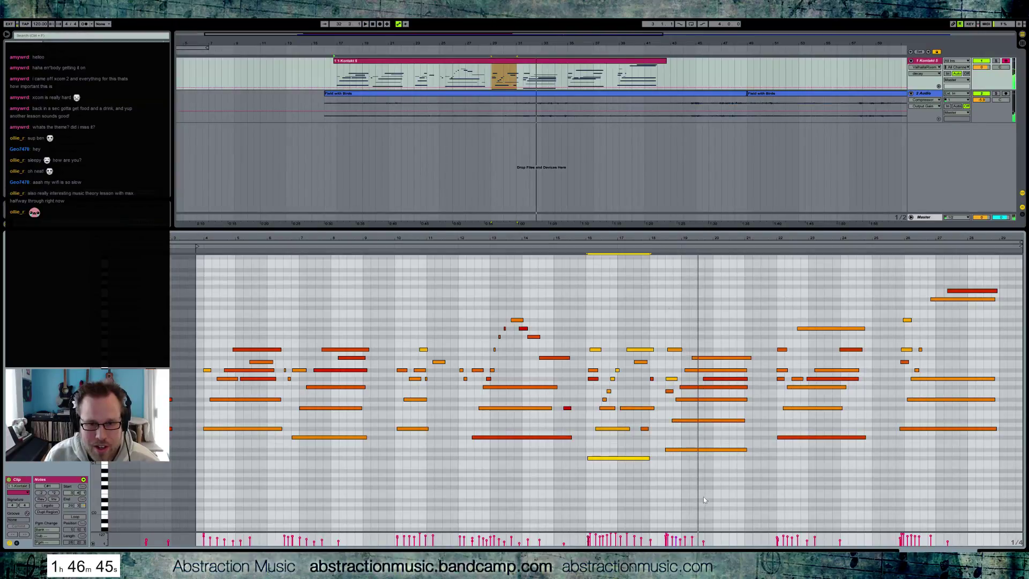
# - Rework the short notes just after clip bar 18, raising the middle one's pitch, and play back the passage
pyautogui.click(669, 392)
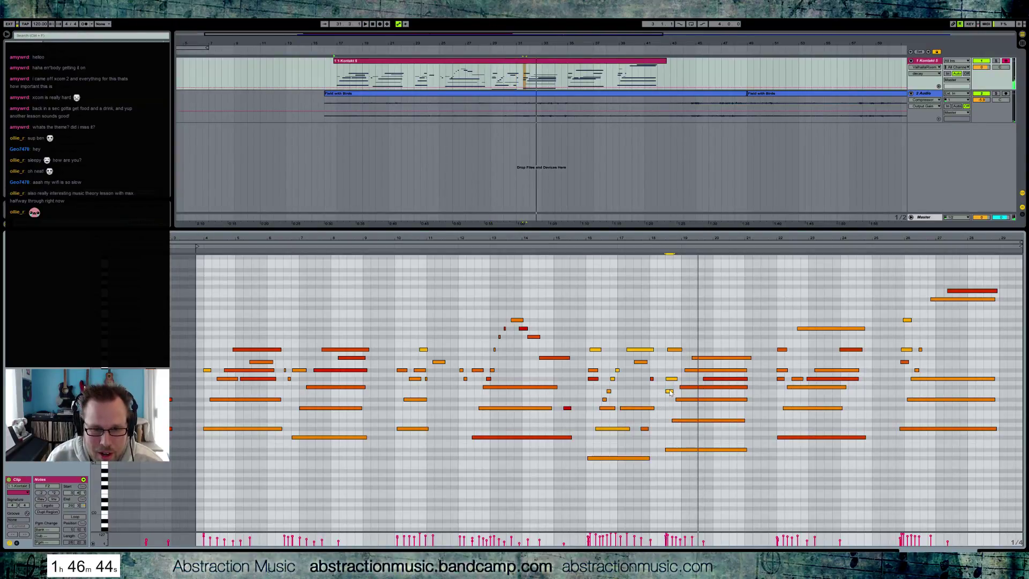
pyautogui.click(661, 247)
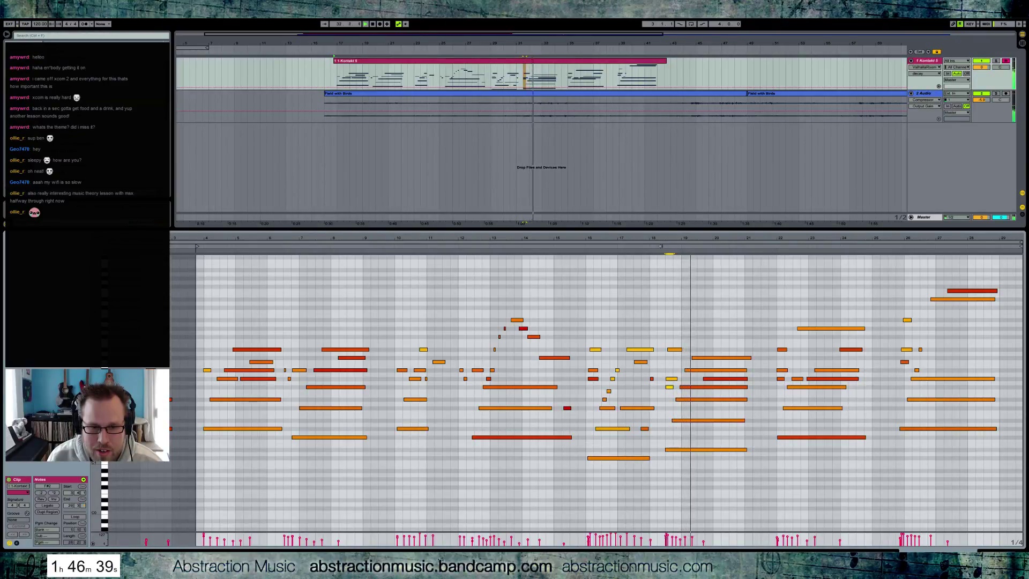
pyautogui.click(675, 349)
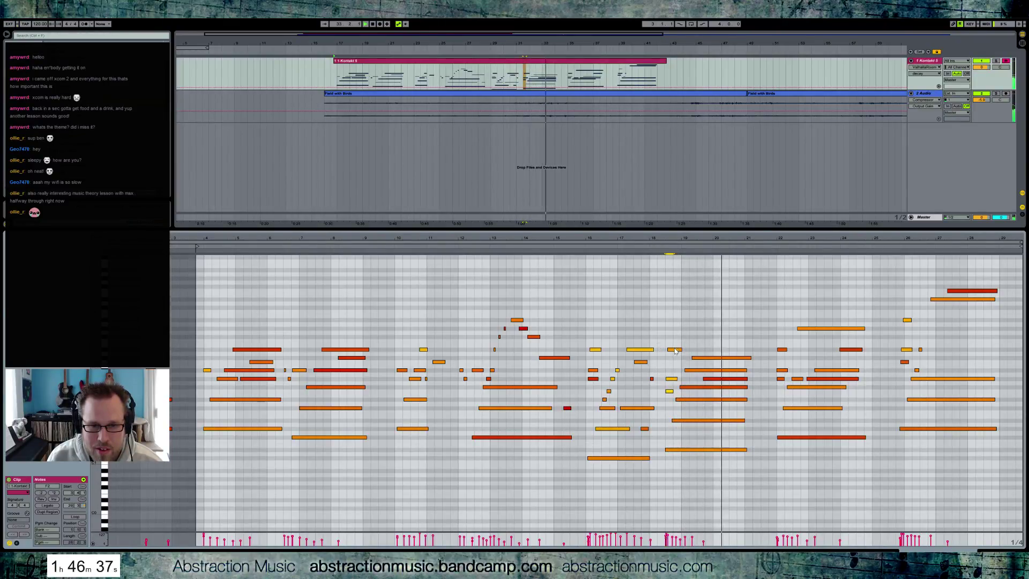
pyautogui.click(672, 379)
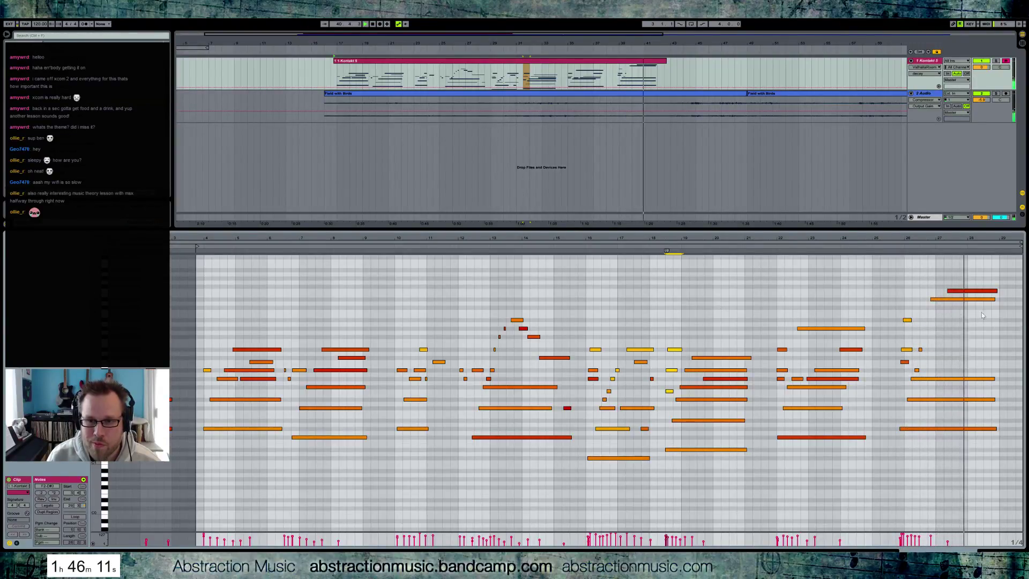
# - Stop playback and shorten the final high F4 note near clip bar 27 to a brief note
pyautogui.click(954, 291)
pyautogui.press('space')
pyautogui.click(954, 291)
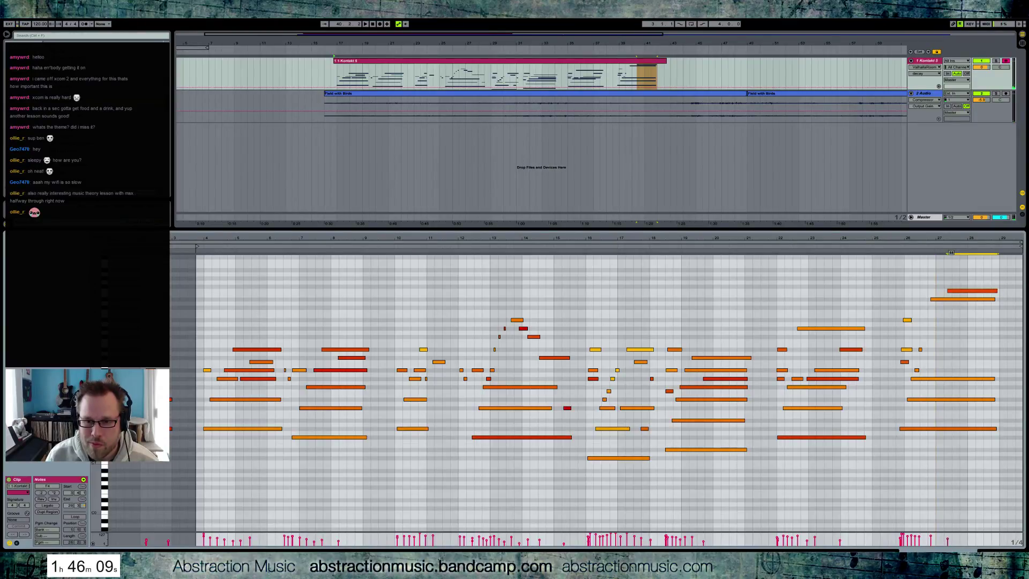
pyautogui.moveTo(972, 240); pyautogui.dragTo(891, 254)
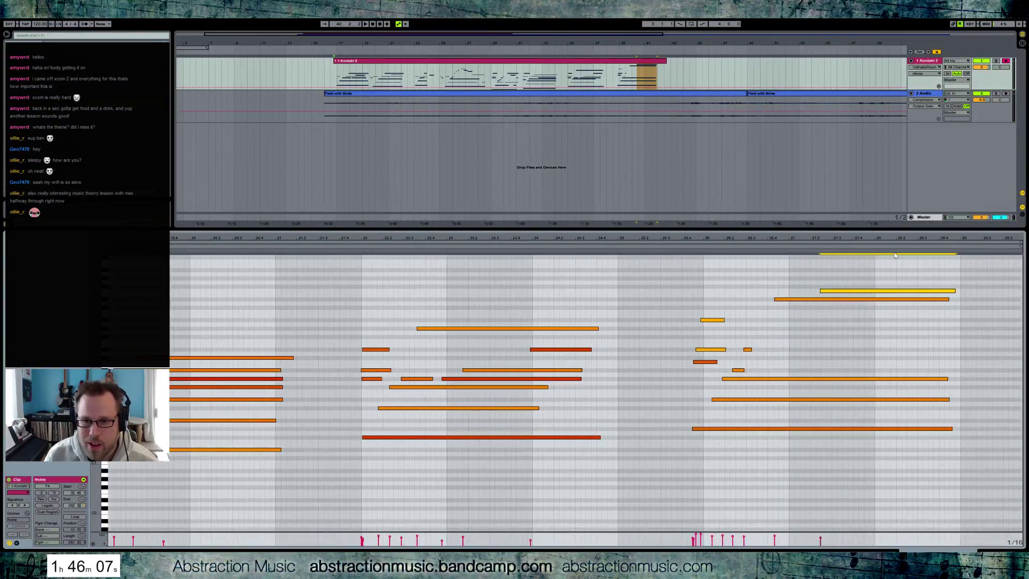
pyautogui.moveTo(860, 291); pyautogui.dragTo(835, 291)
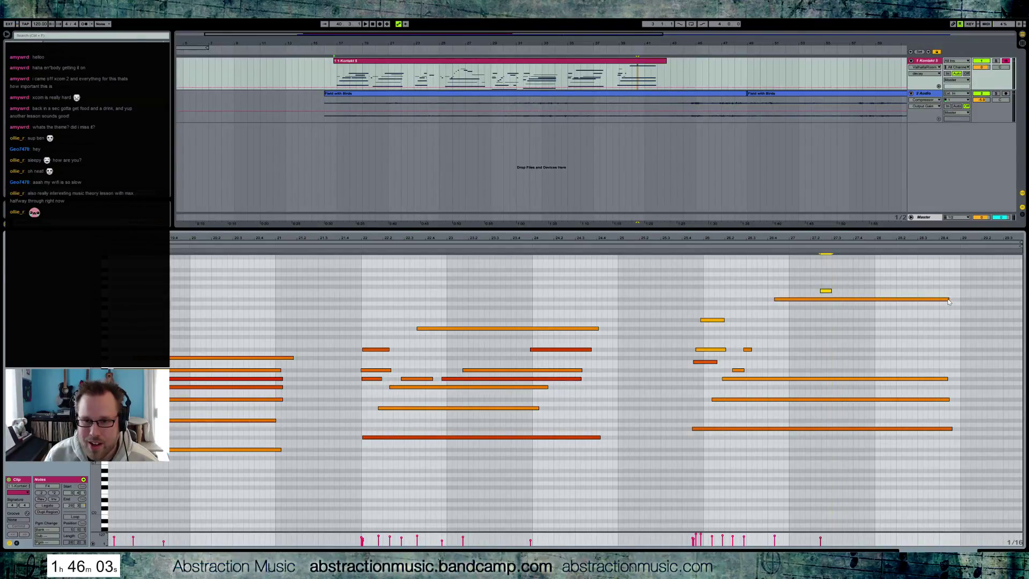
# - Extend the D#4 below it to clip bar 29, re-striking it right after the short F4, and check the ending in playback
pyautogui.moveTo(950, 299)
pyautogui.mouseDown()
pyautogui.moveTo(823, 302)
pyautogui.moveTo(961, 297)
pyautogui.mouseUp()
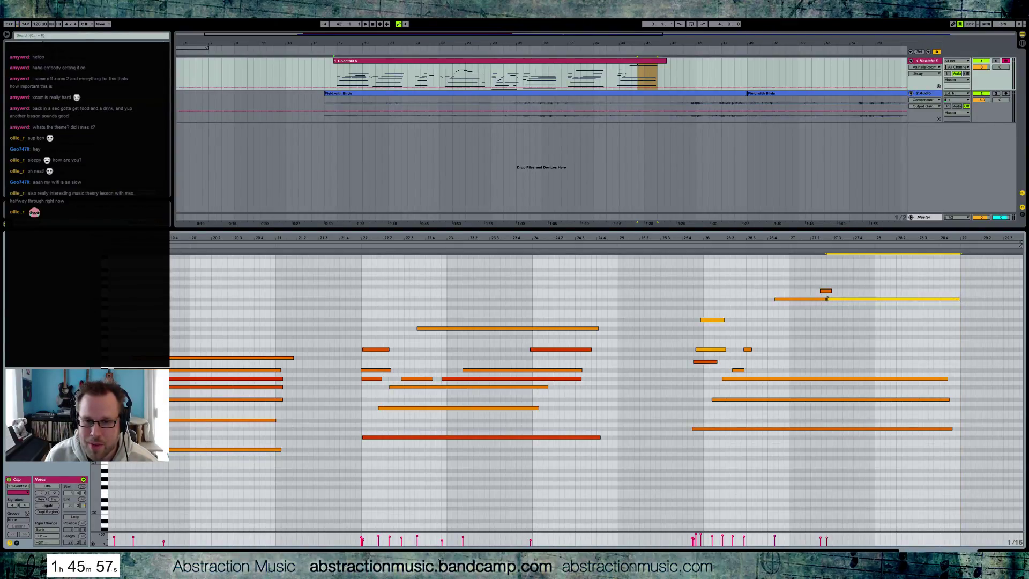
pyautogui.click(825, 299)
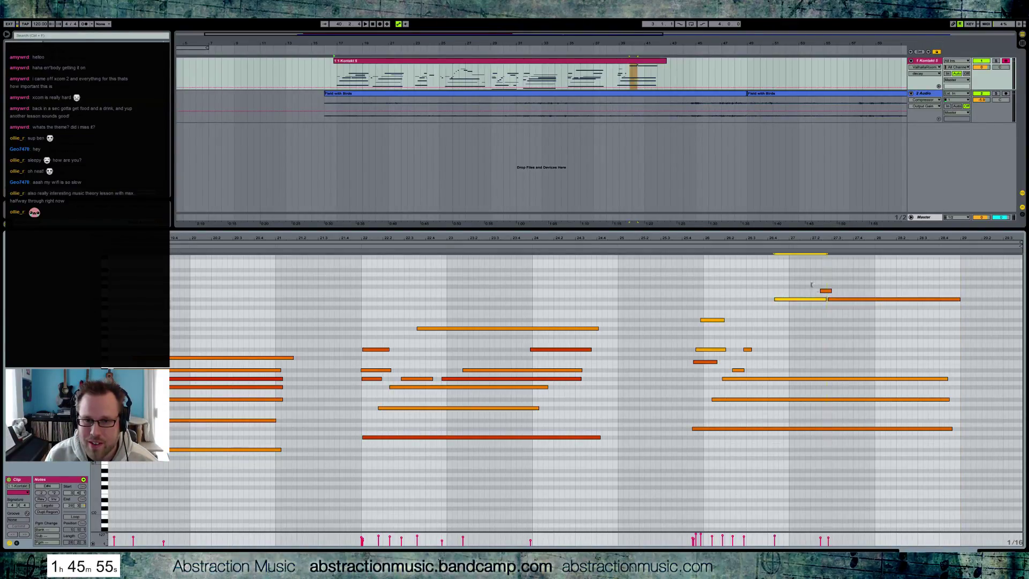
pyautogui.click(769, 247)
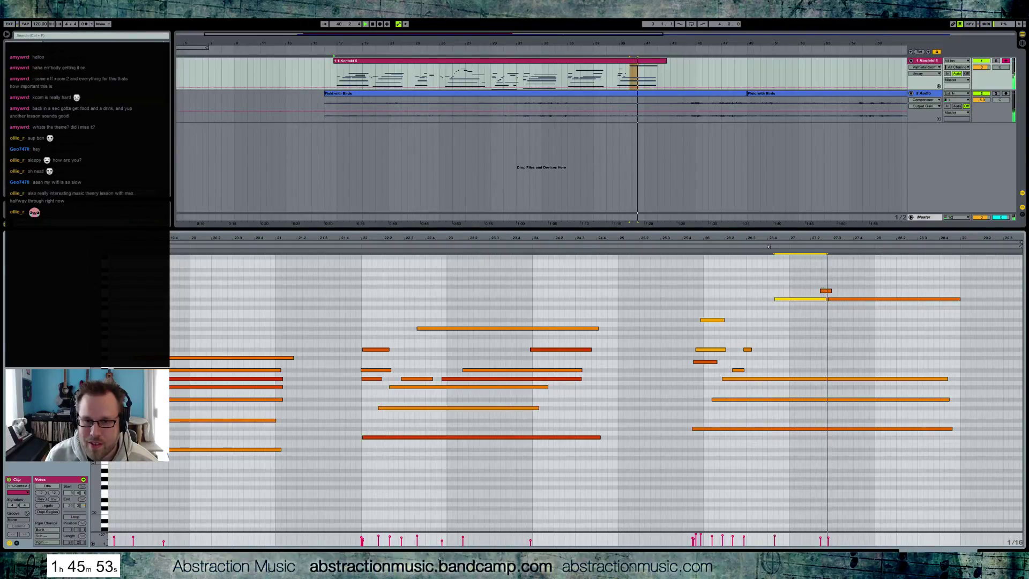
pyautogui.click(847, 305)
pyautogui.click(849, 299)
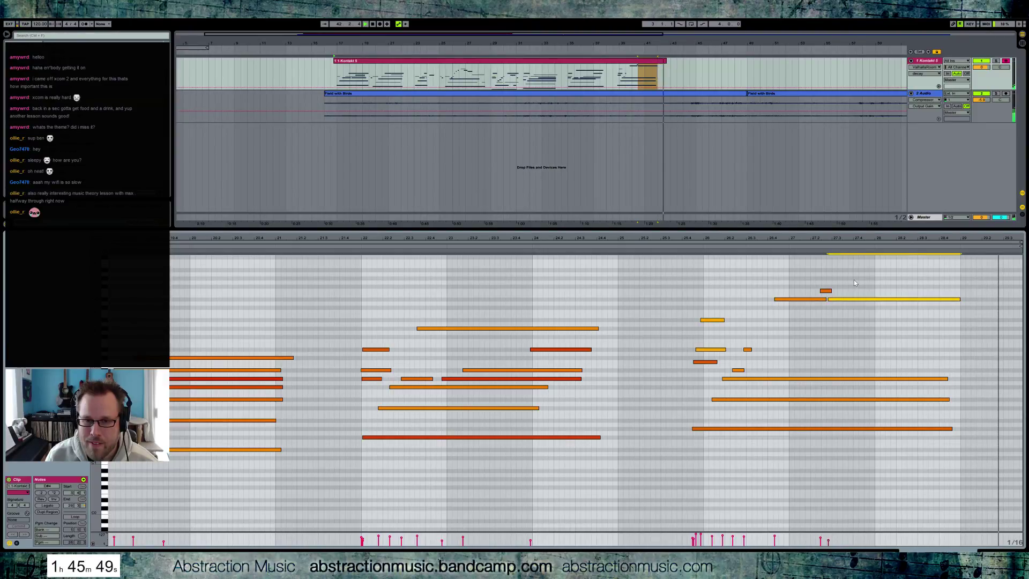
pyautogui.doubleClick(852, 243)
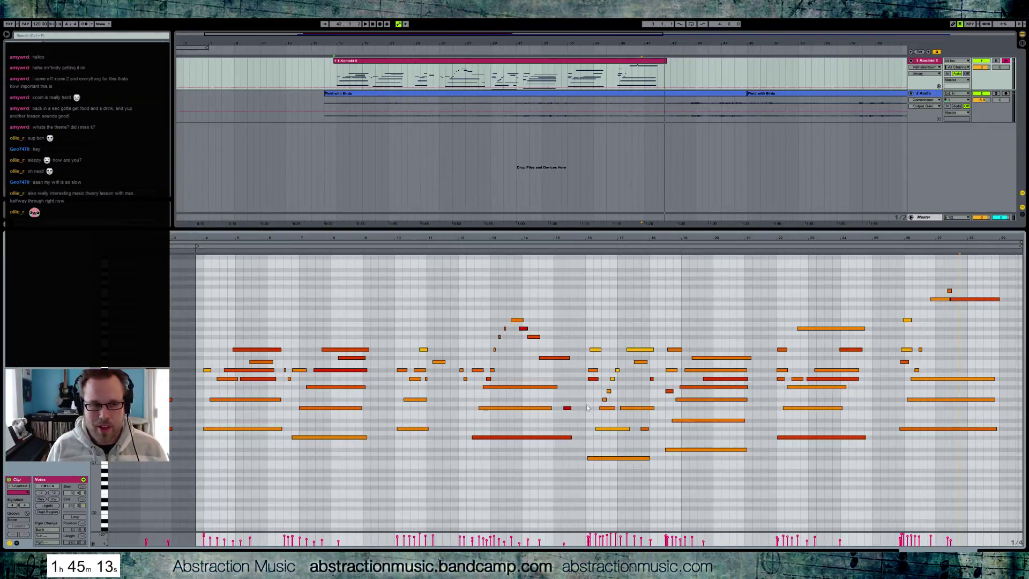
# - Show the Kontakt 5 track's devices and play back the arrangement from the start of the piano clip
pyautogui.hotkey('shift', 'Tab')
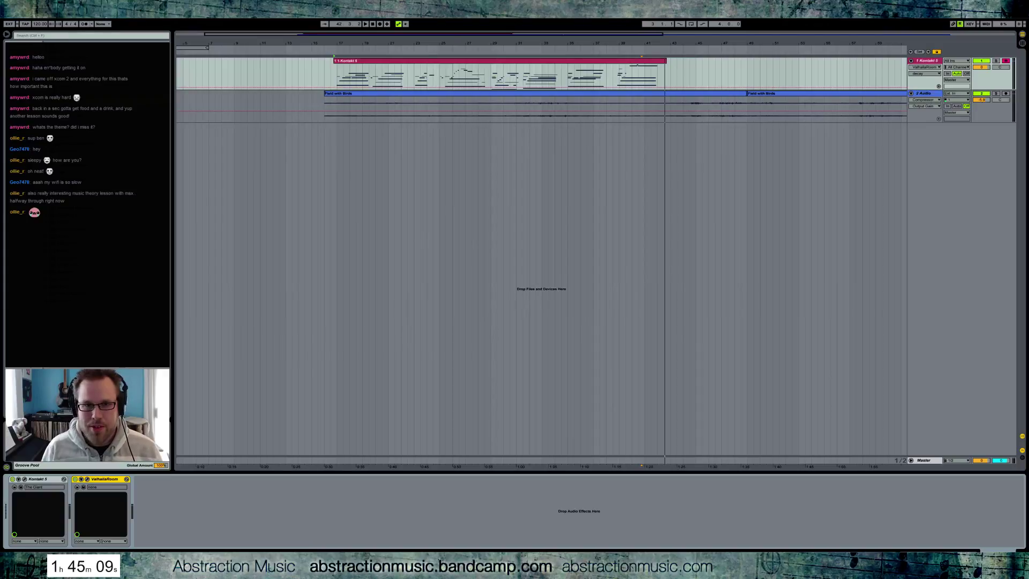
pyautogui.moveTo(440, 36); pyautogui.dragTo(508, 36)
pyautogui.press('space')
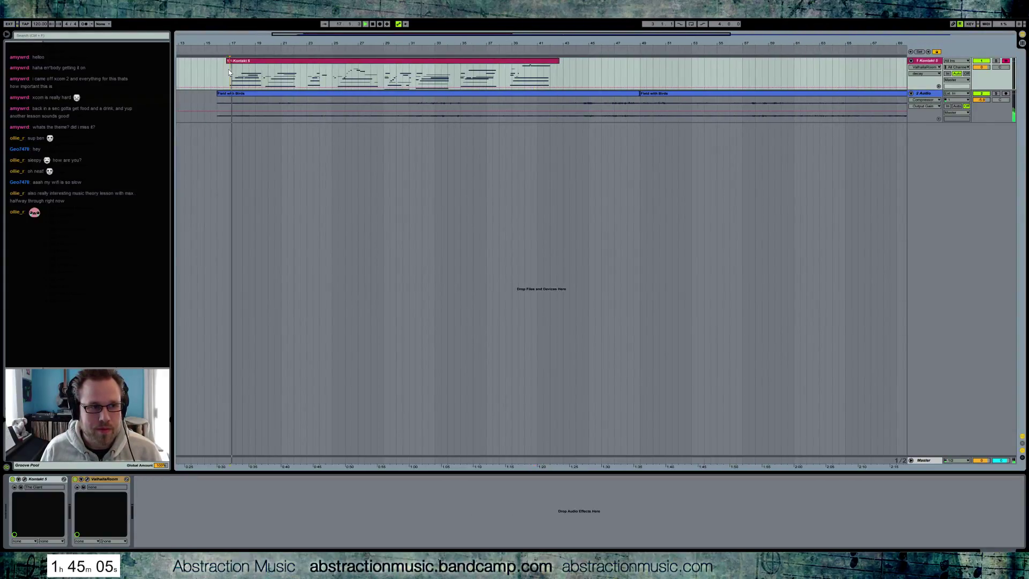
pyautogui.click(227, 69)
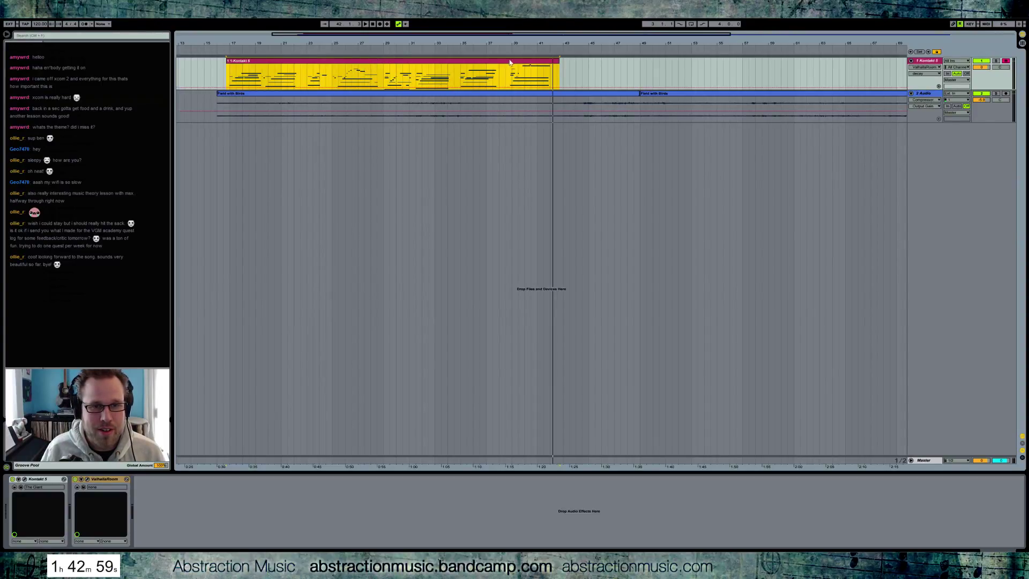
# - Shorten the Kontakt 5 clip's end slightly to just before bar 43 and insert a new MIDI track below it
pyautogui.moveTo(559, 60); pyautogui.dragTo(556, 60)
pyautogui.click(555, 74)
pyautogui.click(931, 62)
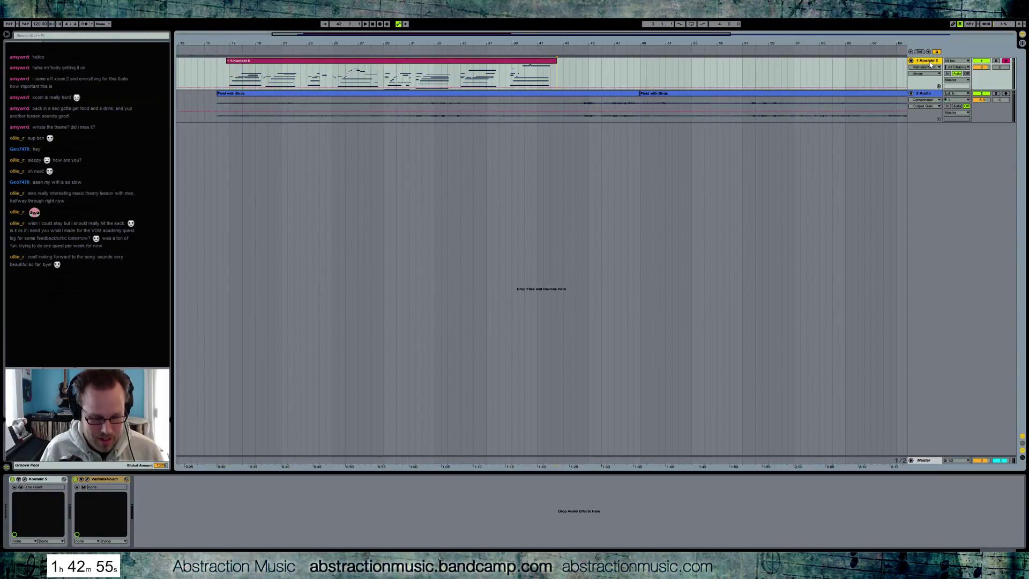
pyautogui.hotkey('ctrl', 'shift', 't')
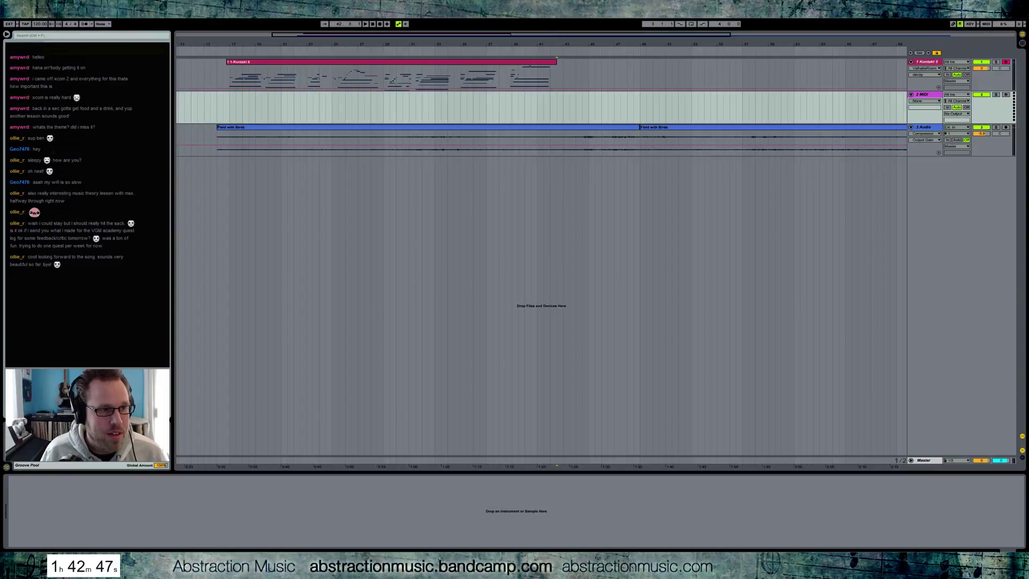
# - Load Kontakt 5 on the new MIDI track with the Sustain patch from the Session Strings library
pyautogui.moveTo(227, 110); pyautogui.dragTo(225, 105)
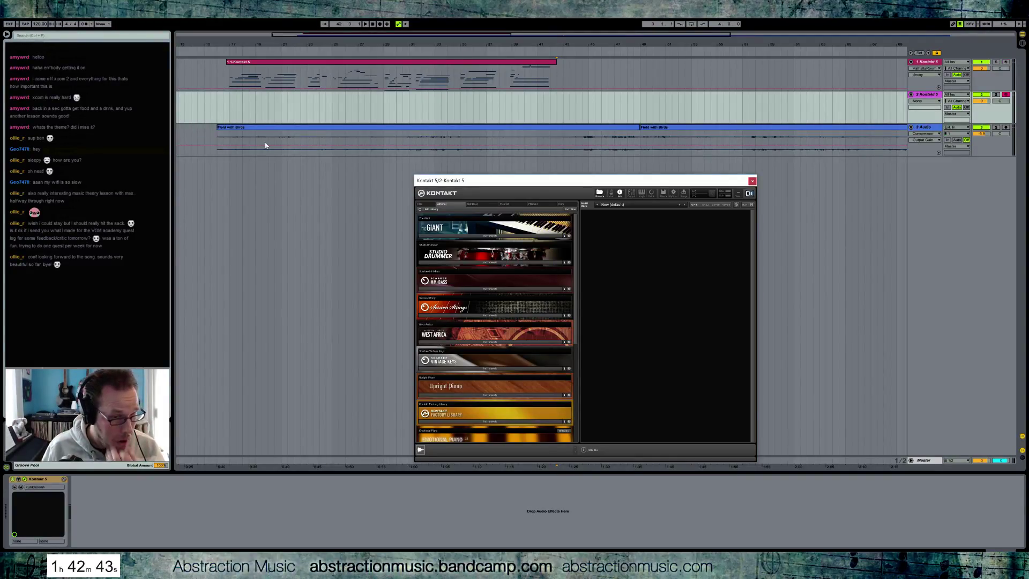
pyautogui.click(489, 310)
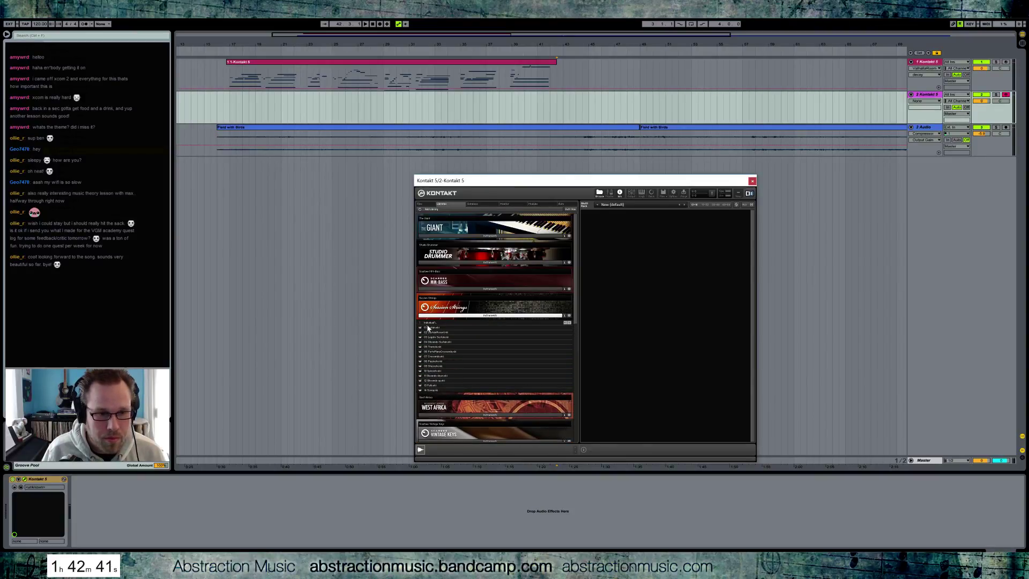
pyautogui.doubleClick(430, 331)
pyautogui.click(752, 180)
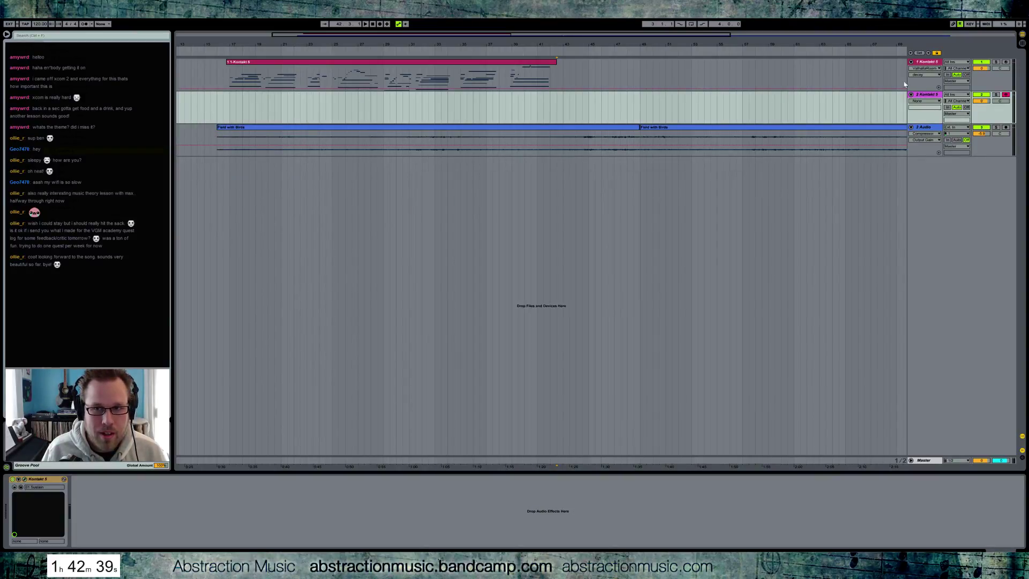
# - Remove ValhallaRoom from the piano track and load it on a newly inserted, unfolded return track
pyautogui.click(931, 63)
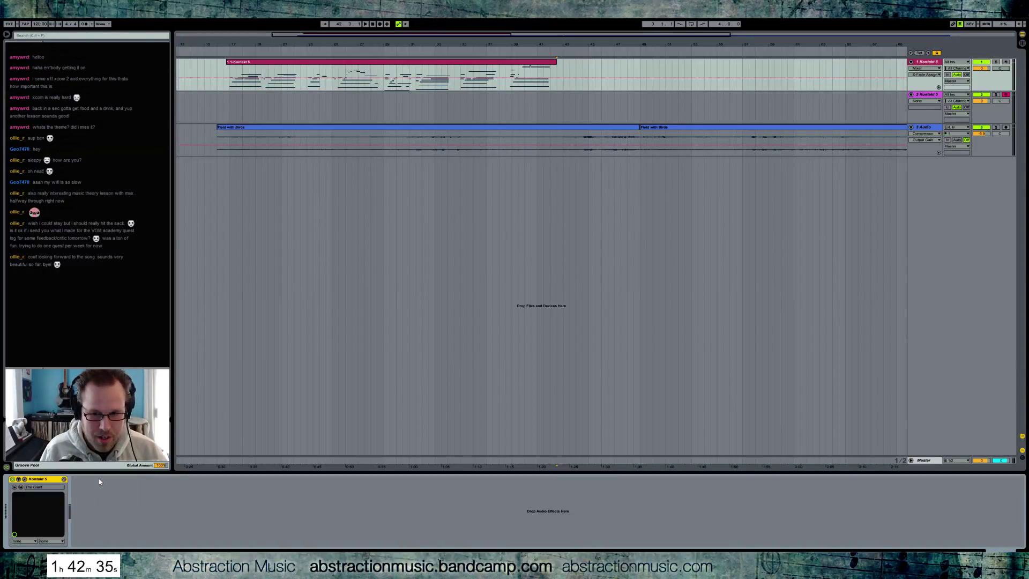
pyautogui.press('Down')
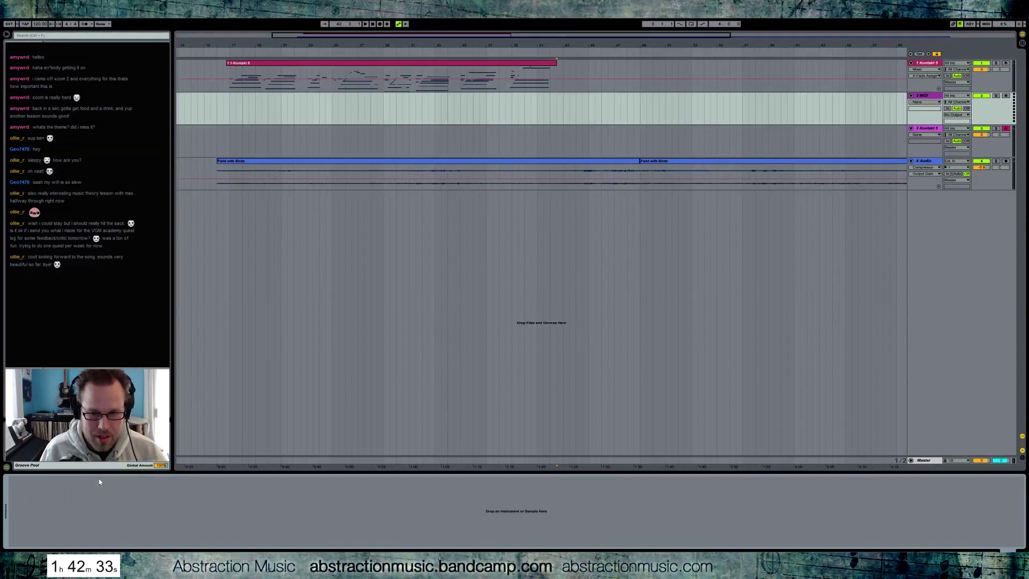
pyautogui.press('Down')
pyautogui.hotkey('ctrl', 'alt', 't')
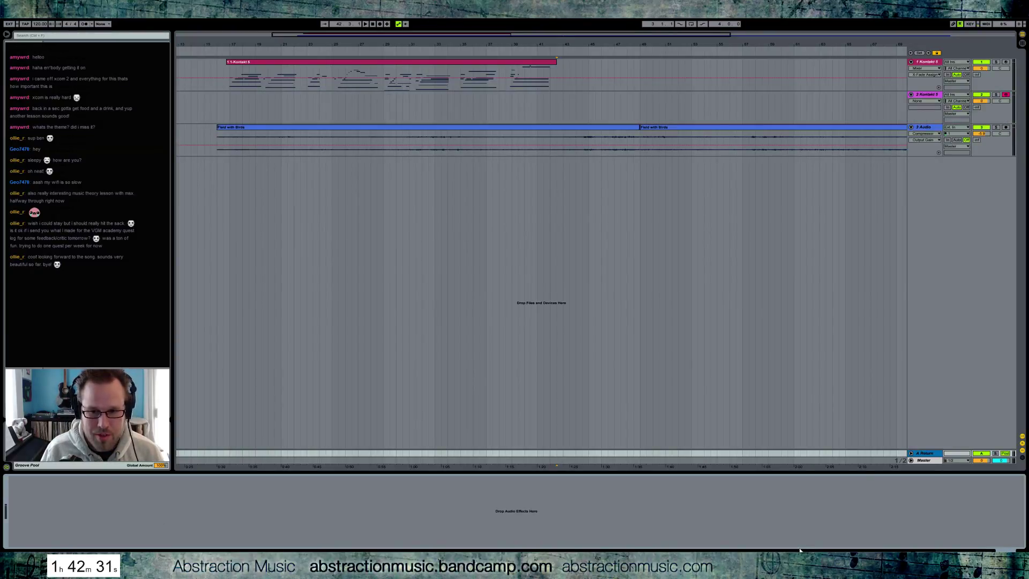
pyautogui.press('Right')
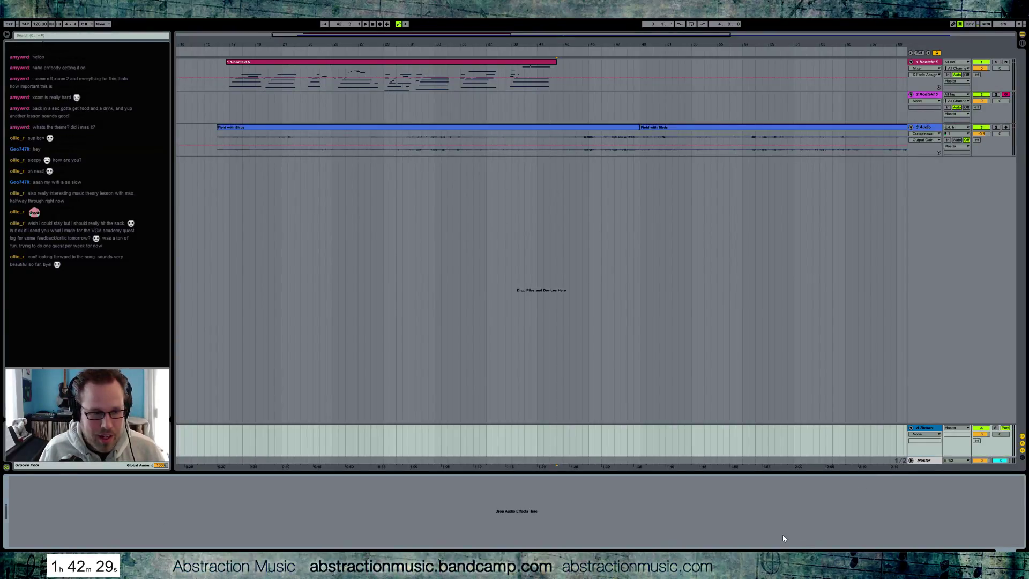
pyautogui.press('Return')
# - Raise the reverb sends of both Kontakt 5 tracks and set ValhallaRoom's mix on the return to 100%
pyautogui.click(977, 74)
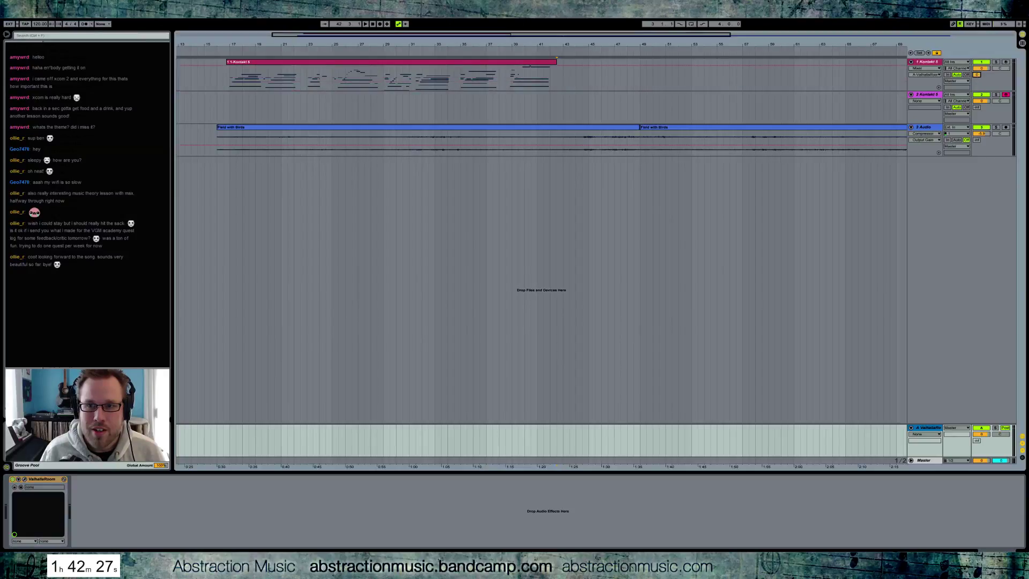
pyautogui.click(978, 107)
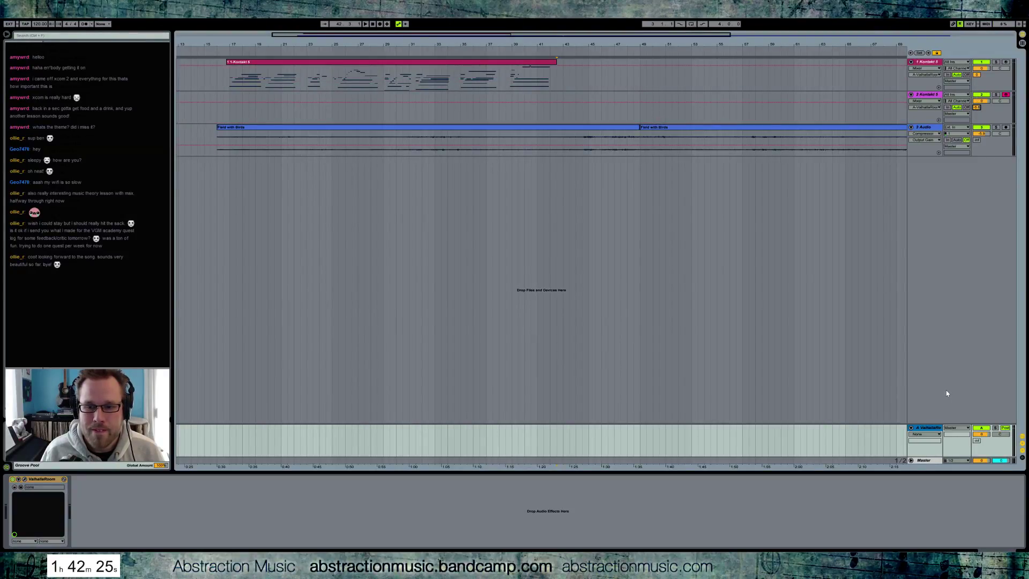
pyautogui.click(24, 479)
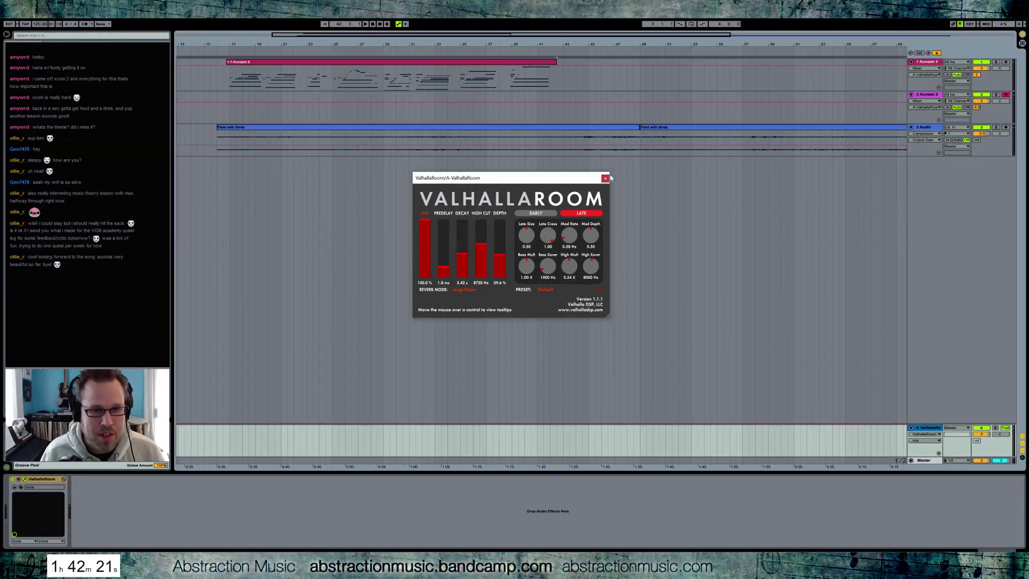
pyautogui.click(605, 178)
# - Play back the arrangement from the start of the piano clip to audition the piano through the return reverb
pyautogui.click(230, 89)
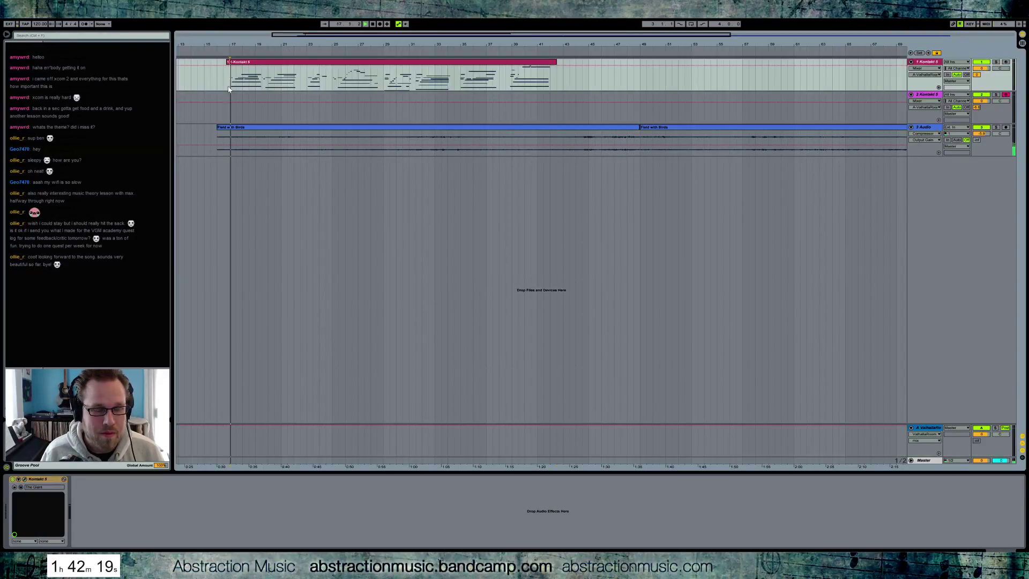
pyautogui.click(233, 61)
pyautogui.moveTo(237, 37); pyautogui.dragTo(265, 66)
pyautogui.press('space')
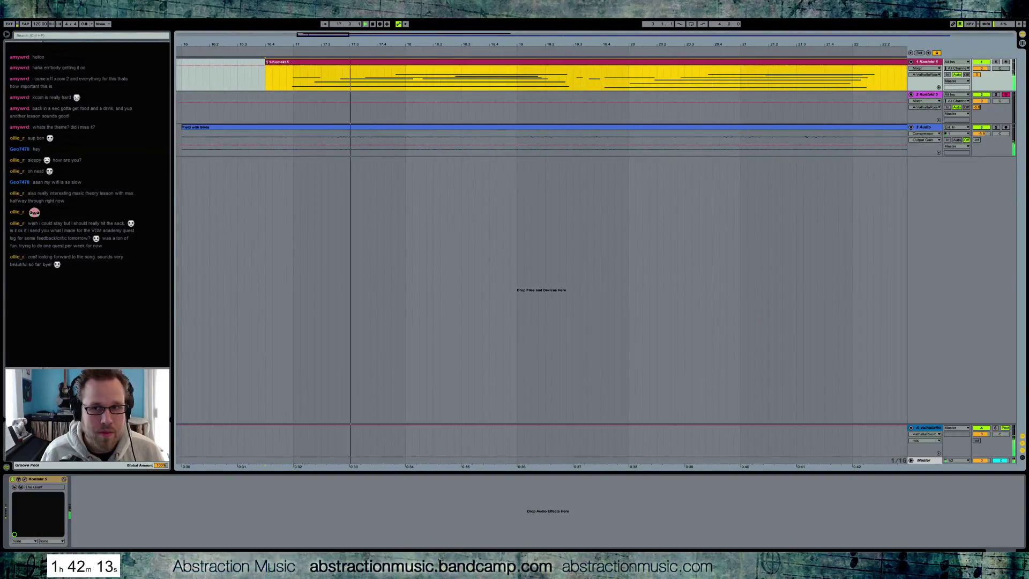
pyautogui.press('-')
pyautogui.press('-')
pyautogui.press('-')
pyautogui.press('-')
pyautogui.press('-')
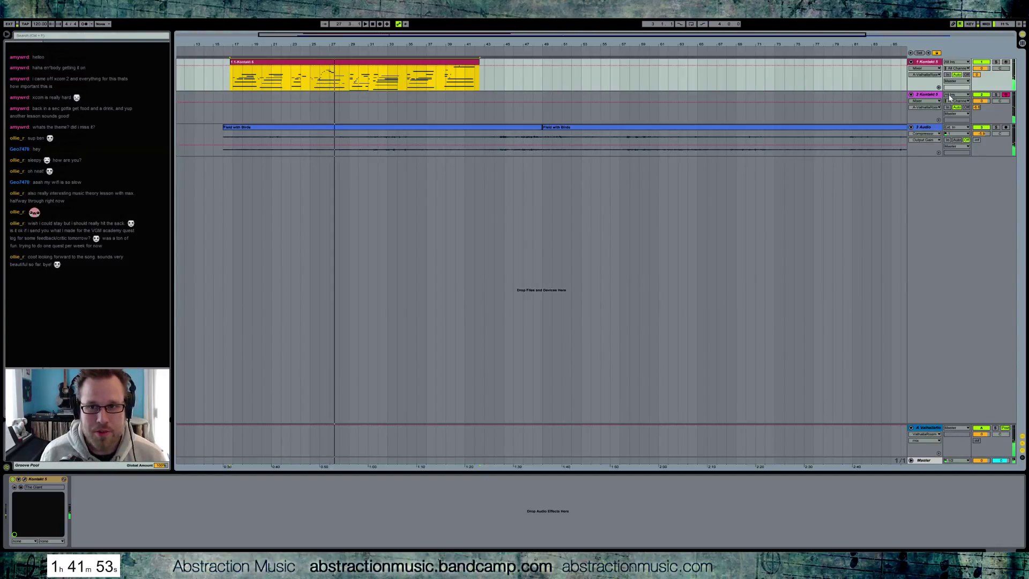
# - Lower the second Kontakt 5 track's volume and record a sustained strings chord part on it from bar 23 to bar 43
pyautogui.click(979, 105)
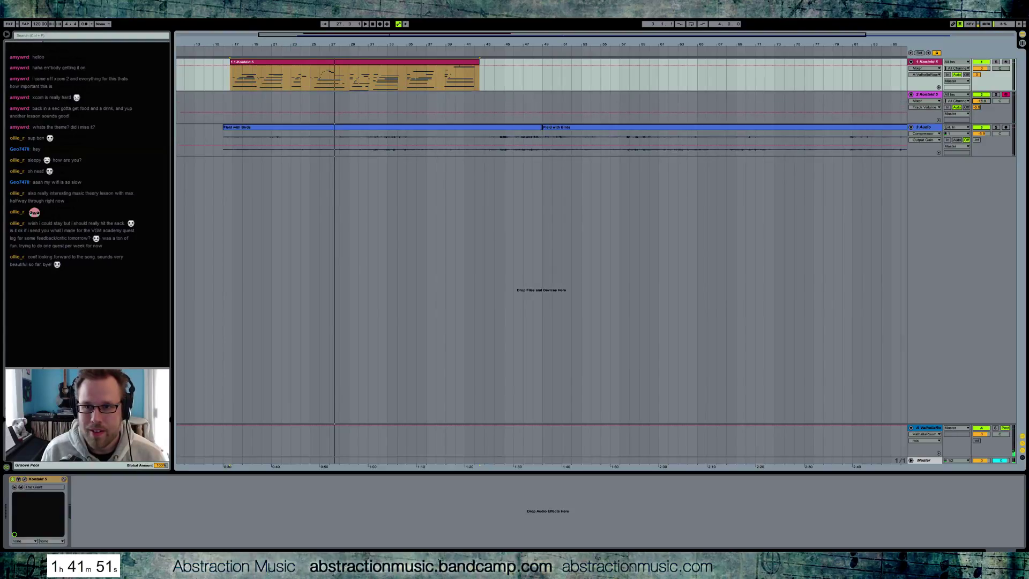
pyautogui.click(288, 103)
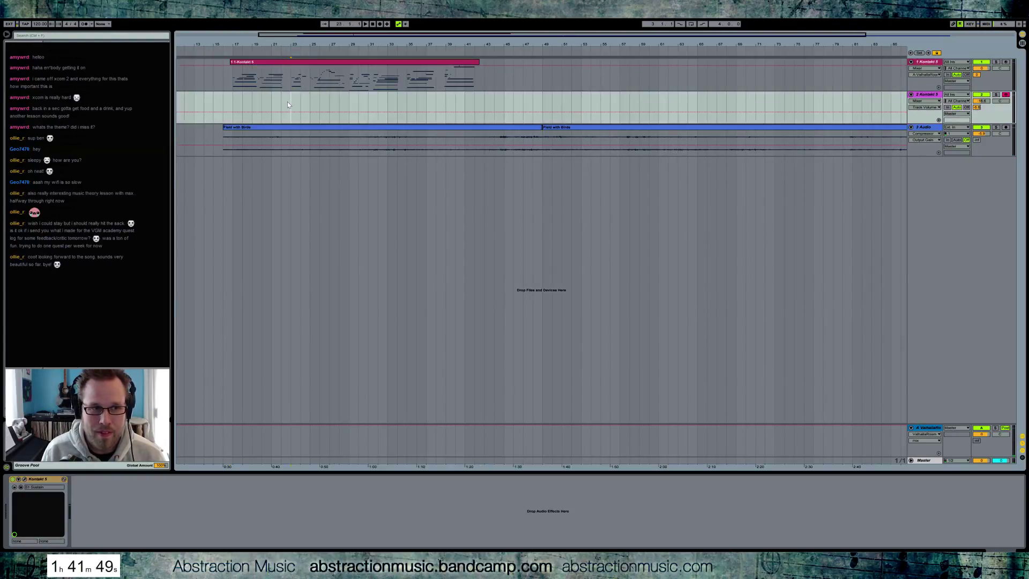
pyautogui.press('F9')
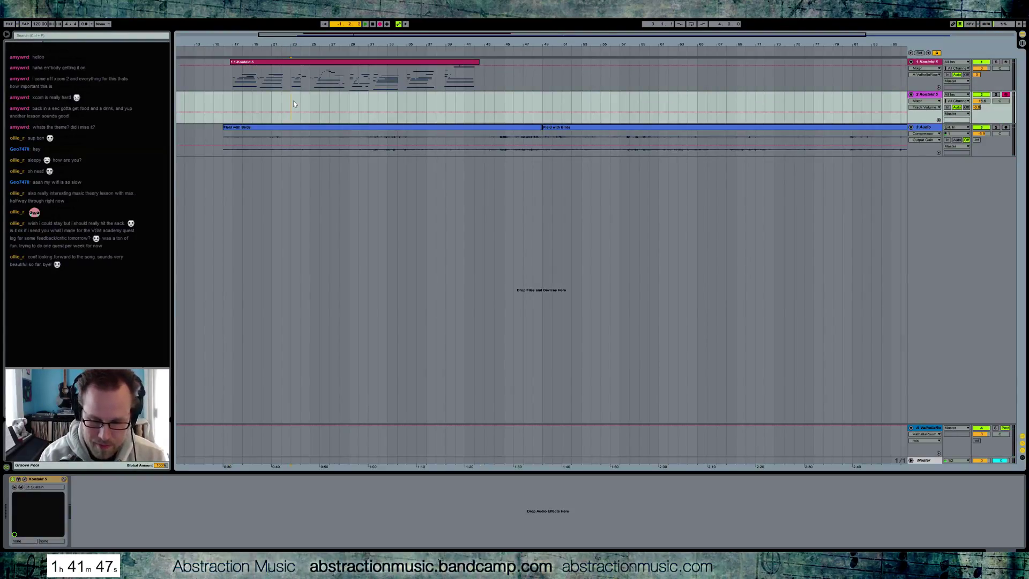
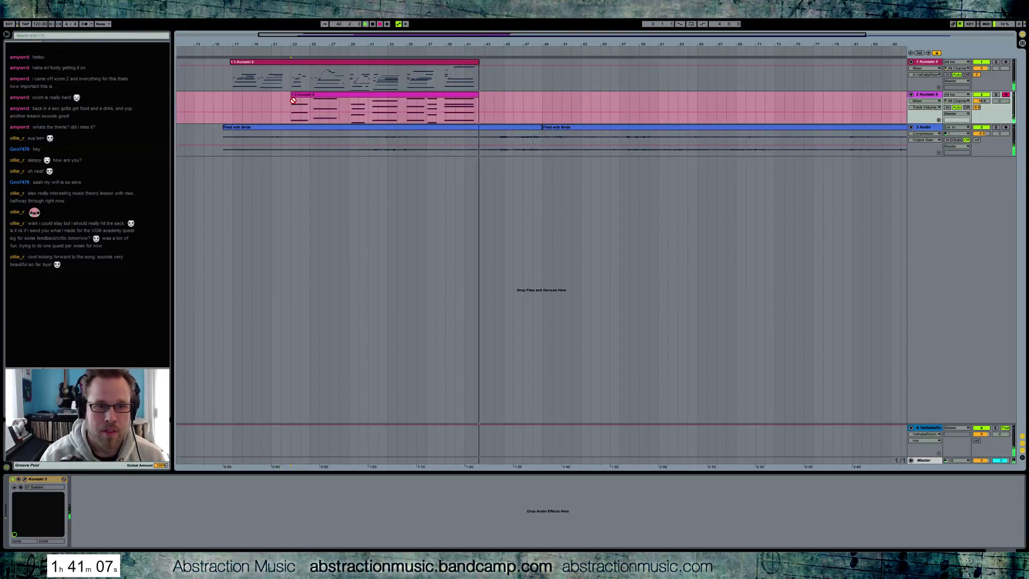
pyautogui.press('space')
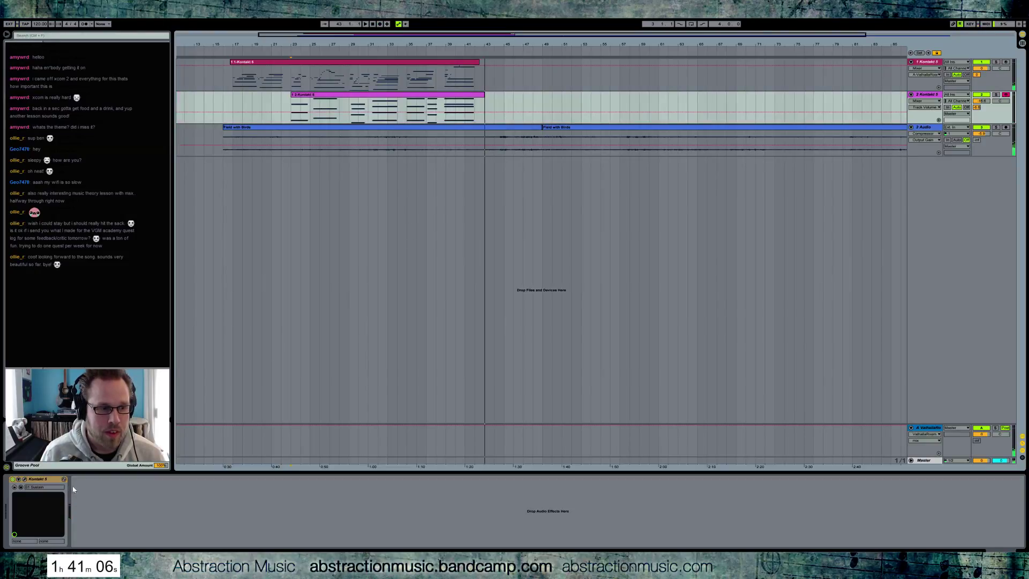
# - Search the strings track's Kontakt database for string ensembles and browse the matching patches
pyautogui.click(24, 479)
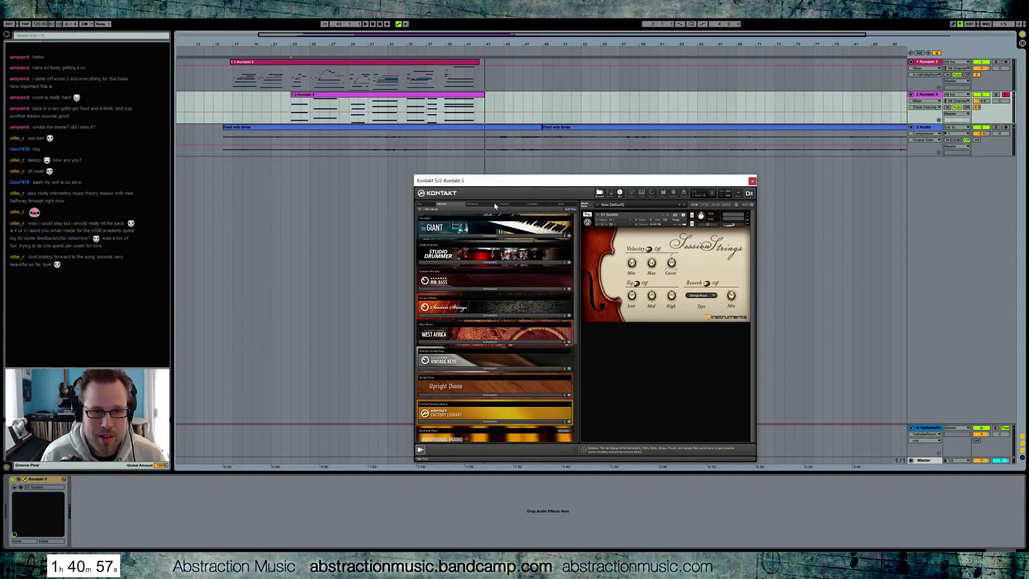
pyautogui.click(473, 204)
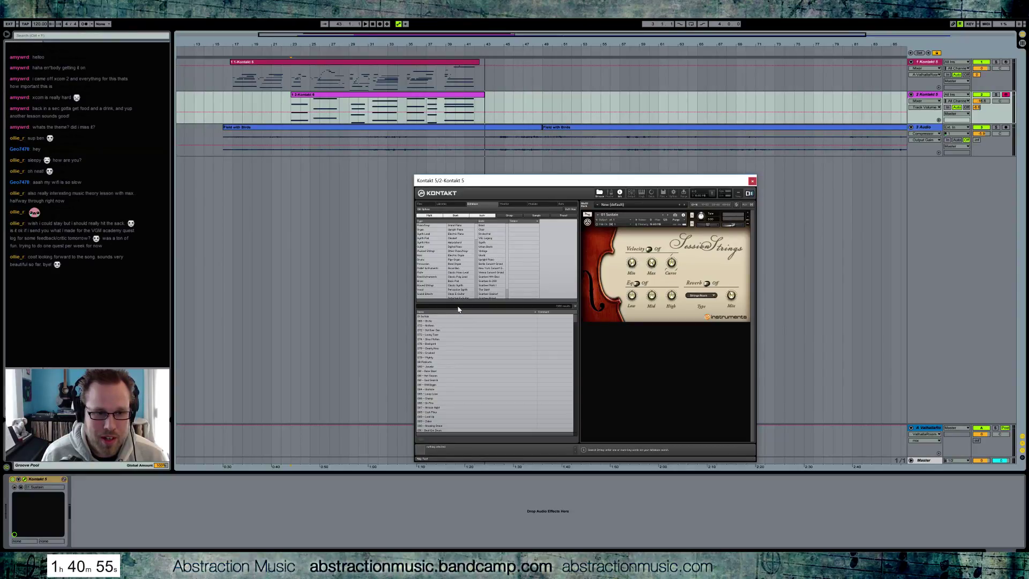
pyautogui.click(475, 307)
pyautogui.write('strings ens')
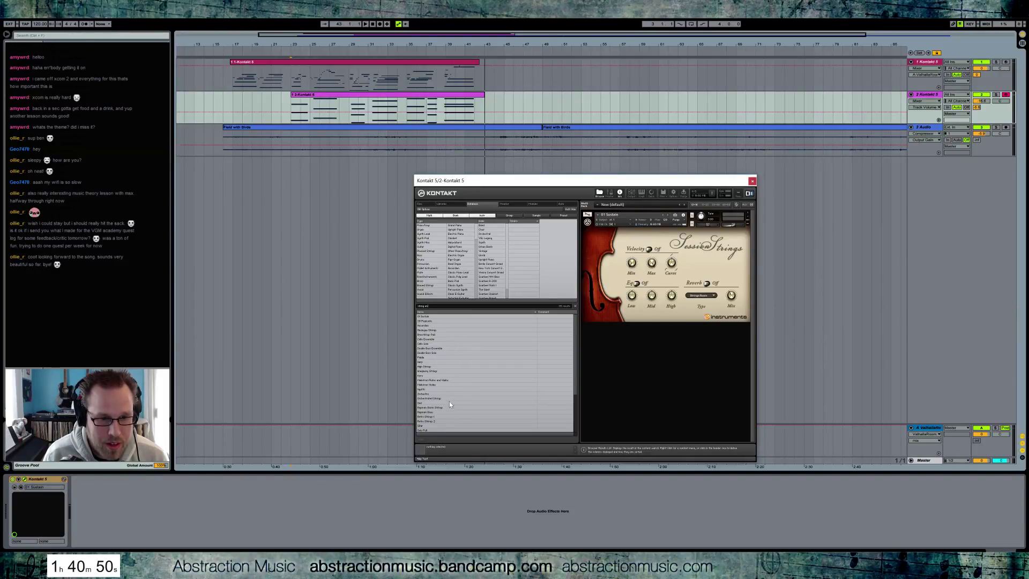
pyautogui.click(449, 417)
pyautogui.scroll(-3, 449, 418)
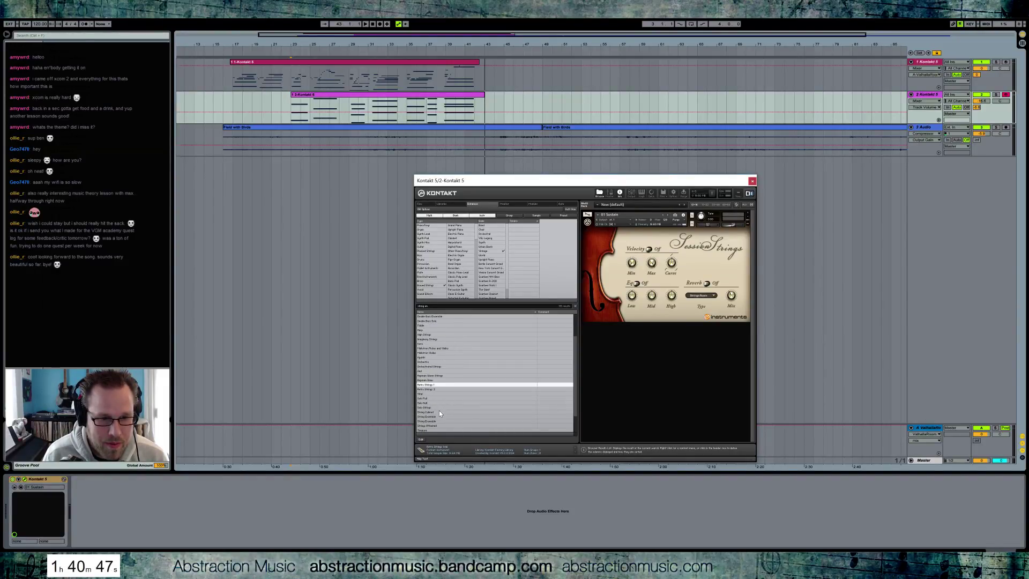
pyautogui.scroll(-1, 440, 410)
# - Replace the Session Strings patch in Kontakt with String Ensemble
pyautogui.doubleClick(438, 408)
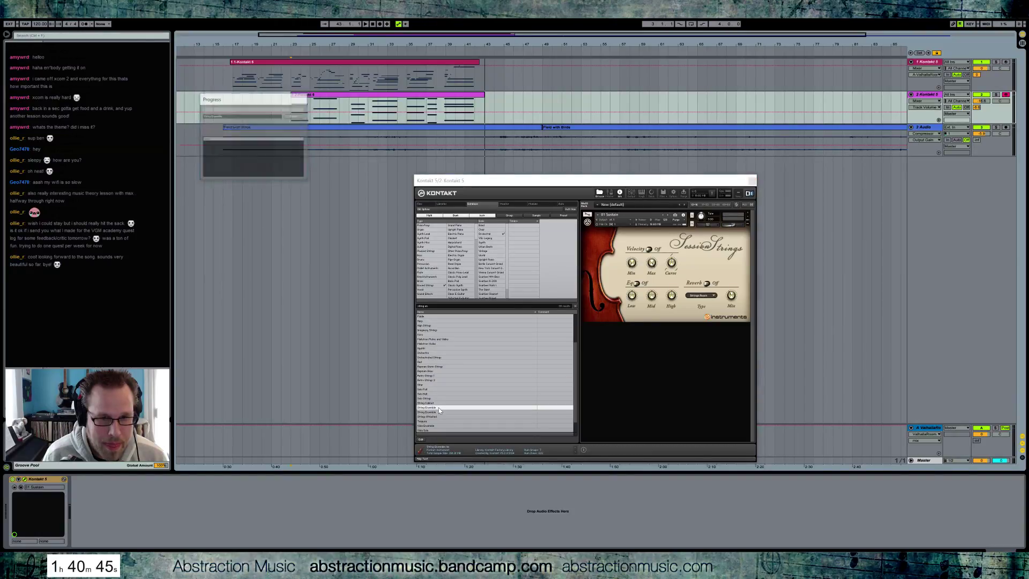
pyautogui.click(747, 216)
pyautogui.click(748, 216)
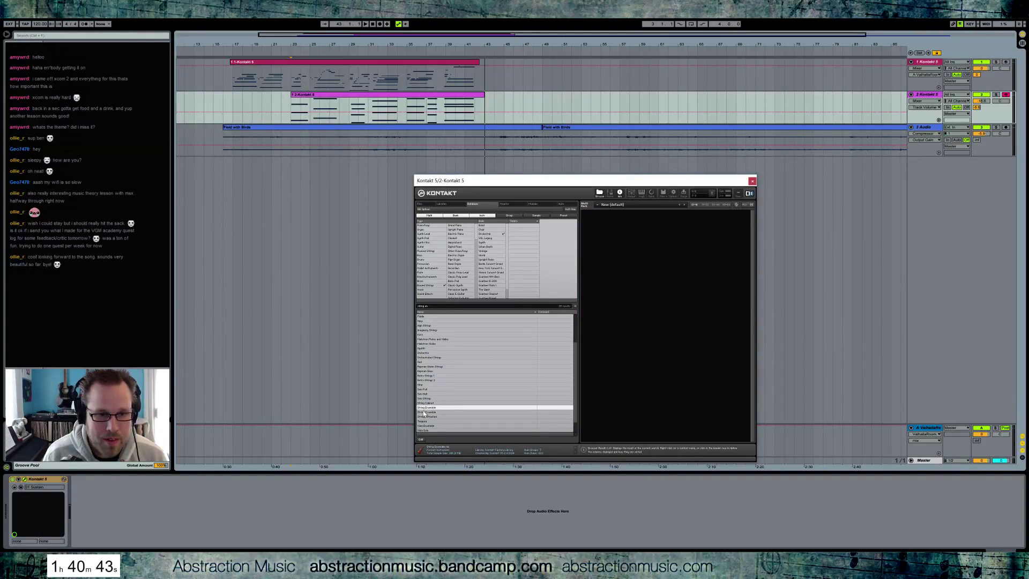
pyautogui.doubleClick(426, 407)
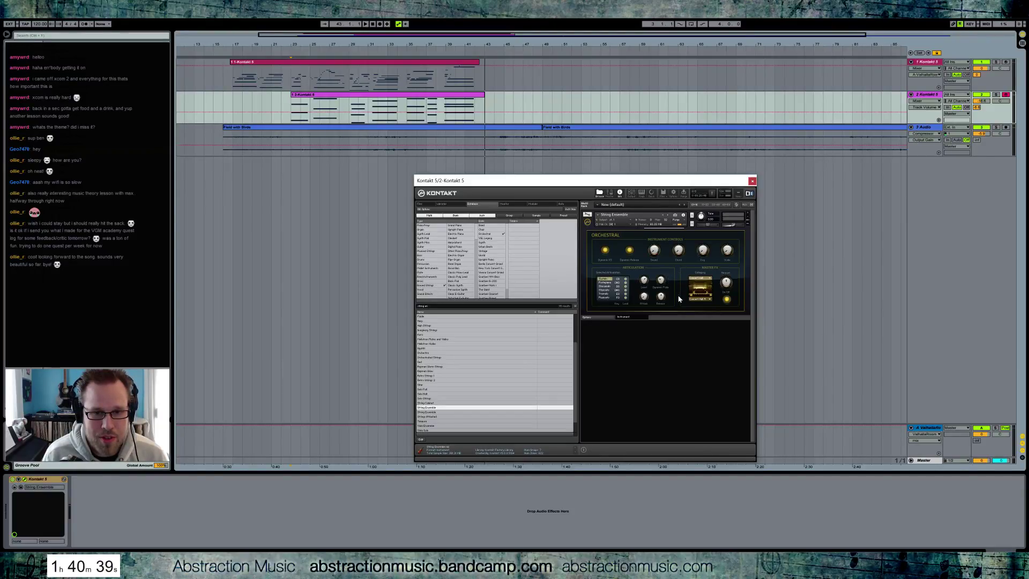
# - Adjust String Ensemble's release and play back the recorded strings clip with the new patch
pyautogui.click(661, 296)
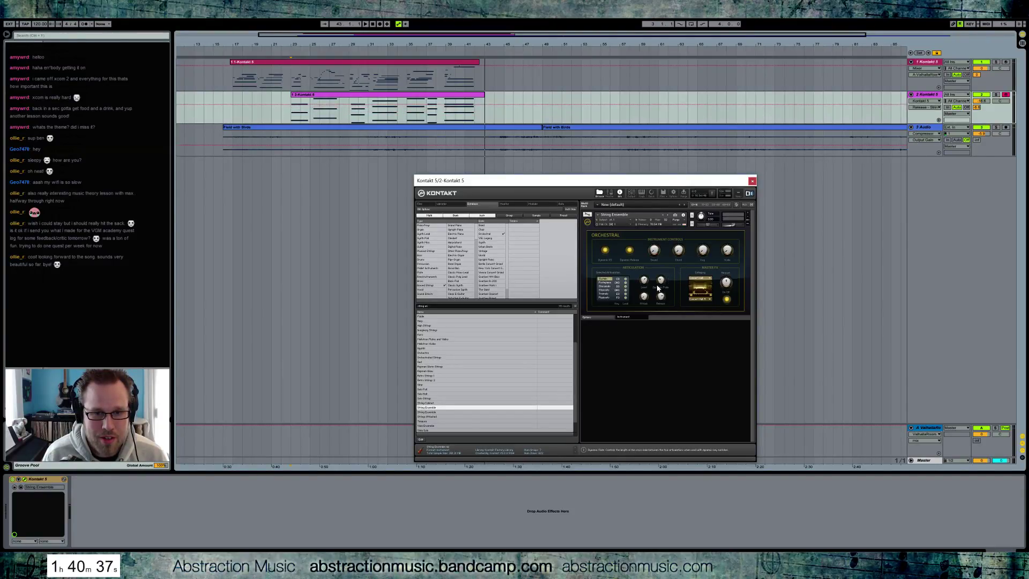
pyautogui.click(386, 95)
pyautogui.press('space')
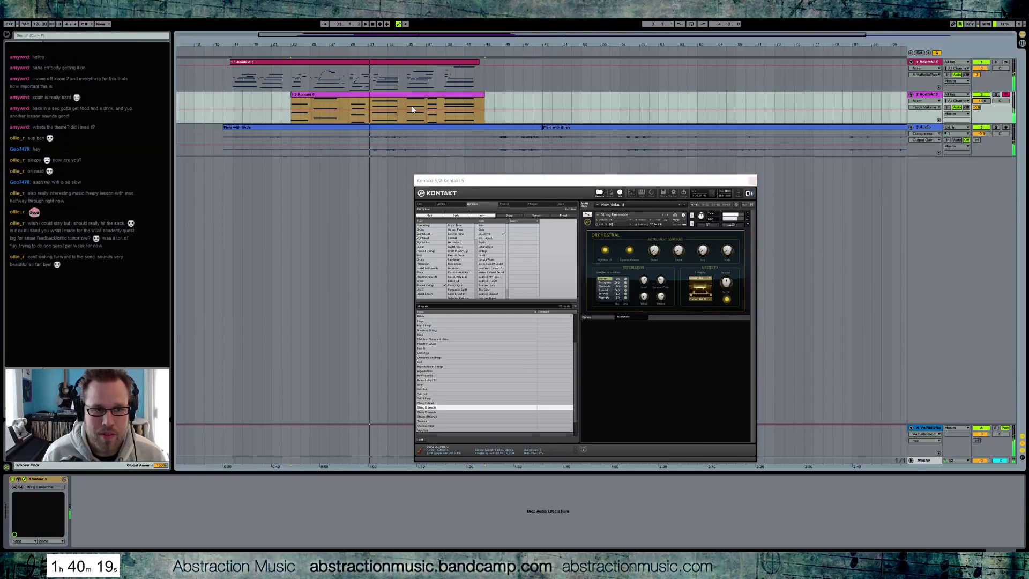
# - Compare the strings chord at clip bar 7 with the piano clip's notes around clip bars 16 to 17
pyautogui.doubleClick(383, 98)
pyautogui.moveTo(675, 183); pyautogui.dragTo(870, 42)
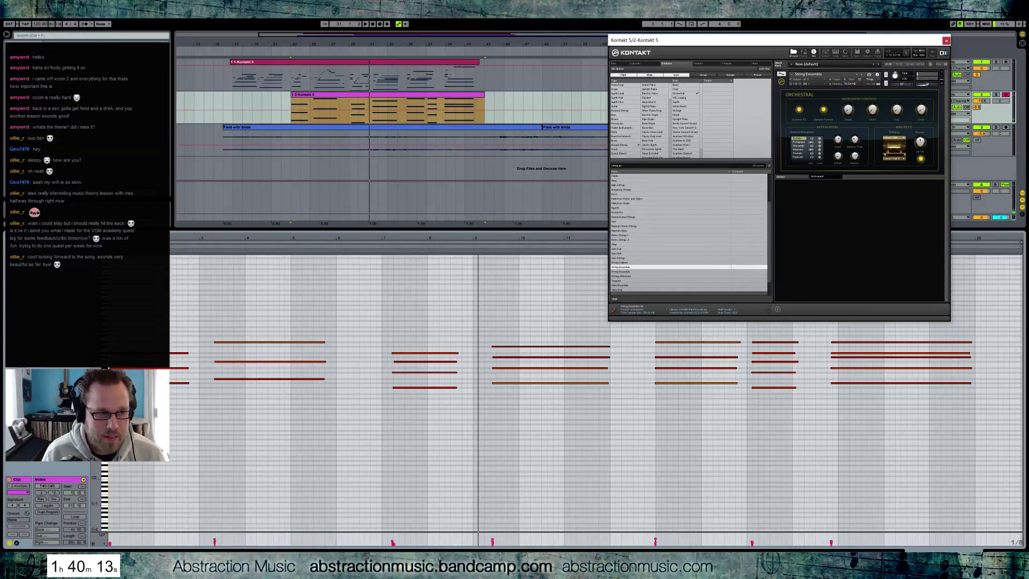
pyautogui.moveTo(435, 338); pyautogui.dragTo(434, 394)
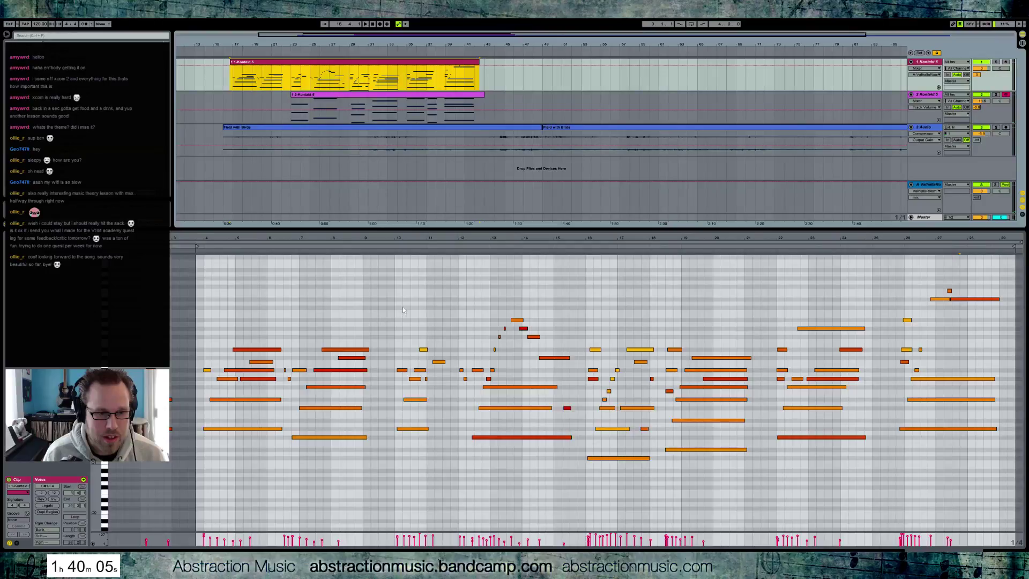
pyautogui.moveTo(404, 304); pyautogui.dragTo(622, 465)
pyautogui.moveTo(581, 322); pyautogui.dragTo(652, 485)
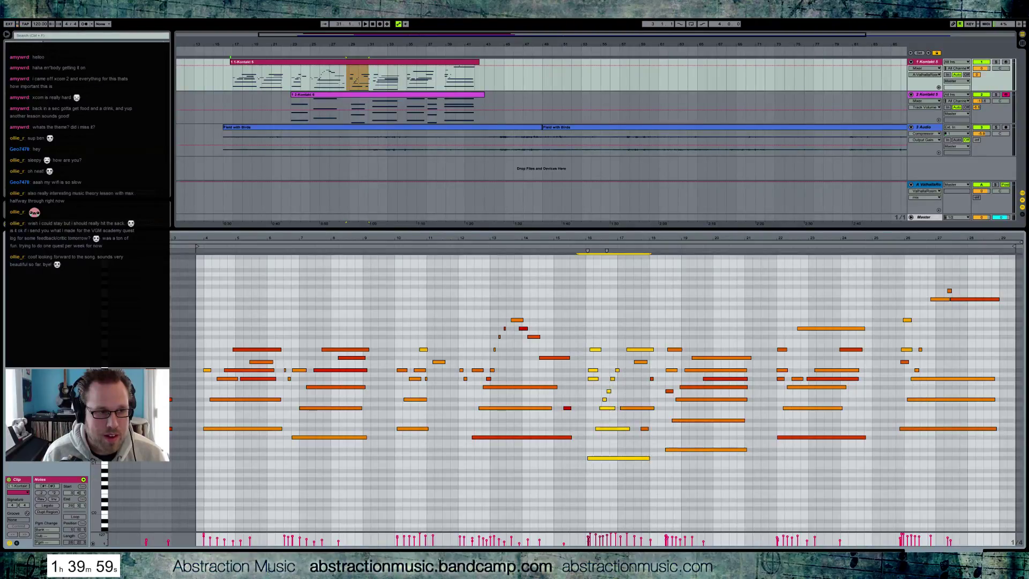
pyautogui.moveTo(575, 318); pyautogui.dragTo(610, 466)
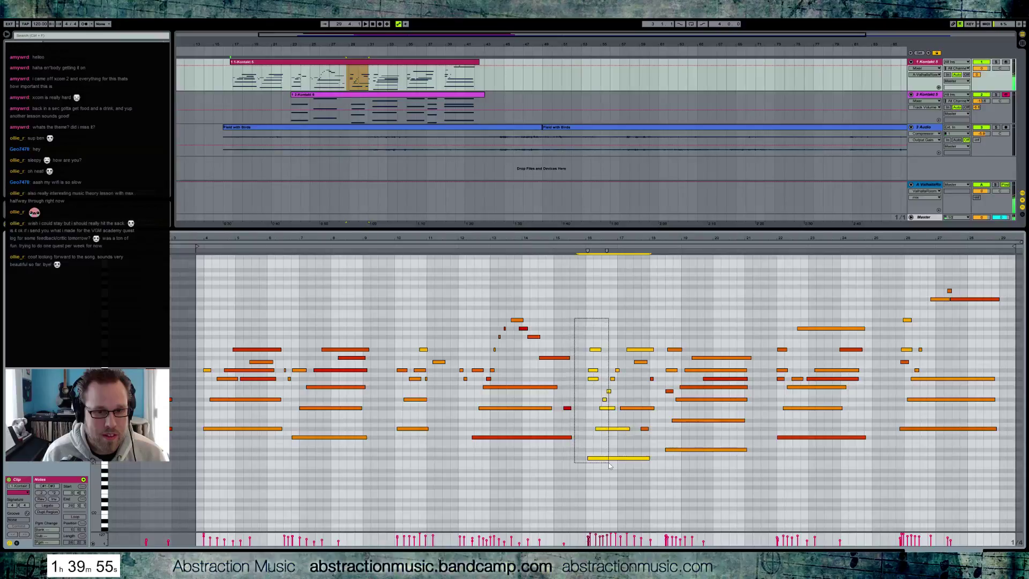
pyautogui.moveTo(609, 466); pyautogui.dragTo(609, 466)
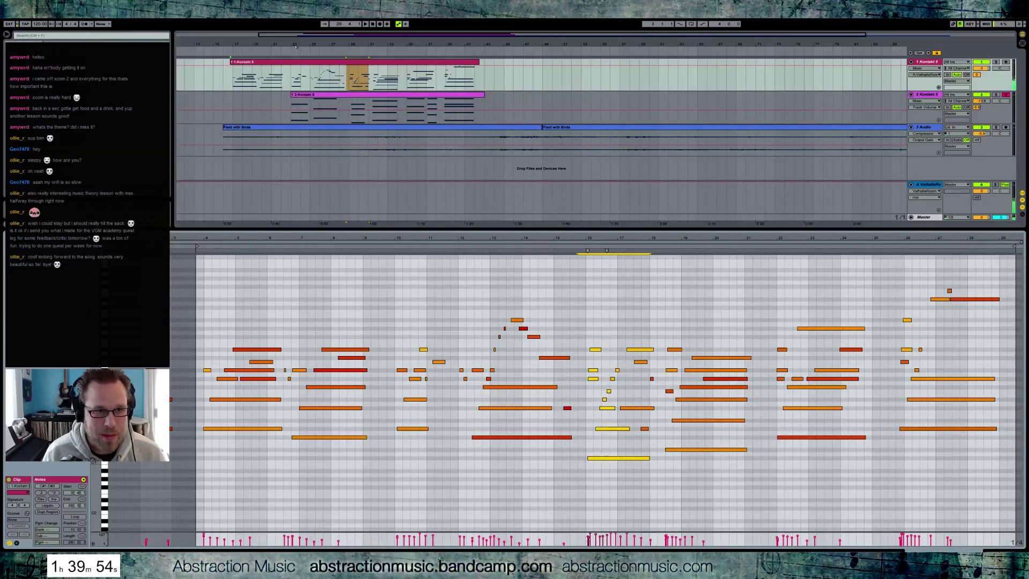
# - Raise the top note of the strings chord at clip bar 7 by two semitones and play the passage back
pyautogui.click(354, 99)
pyautogui.moveTo(416, 336); pyautogui.dragTo(413, 378)
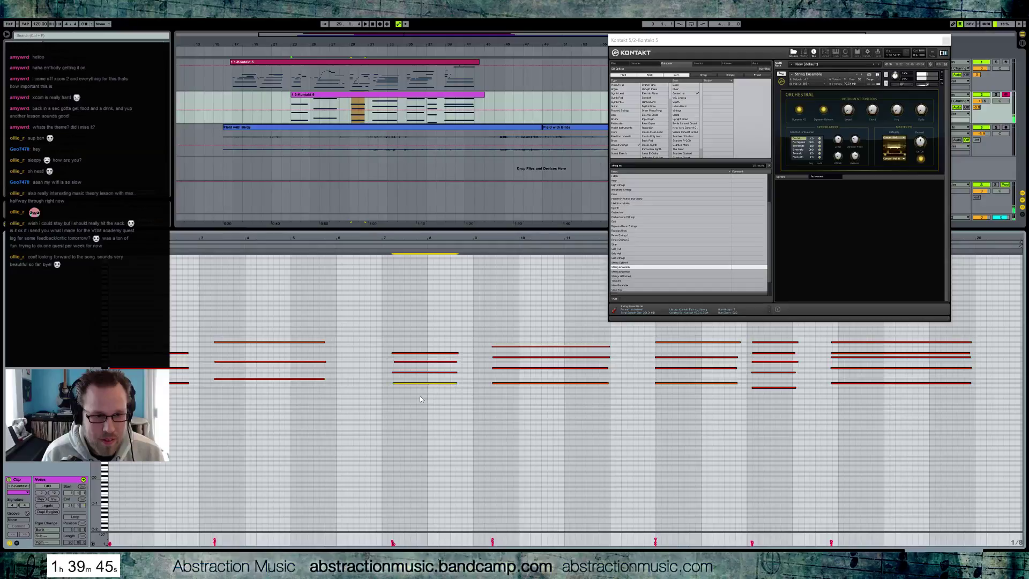
pyautogui.click(378, 248)
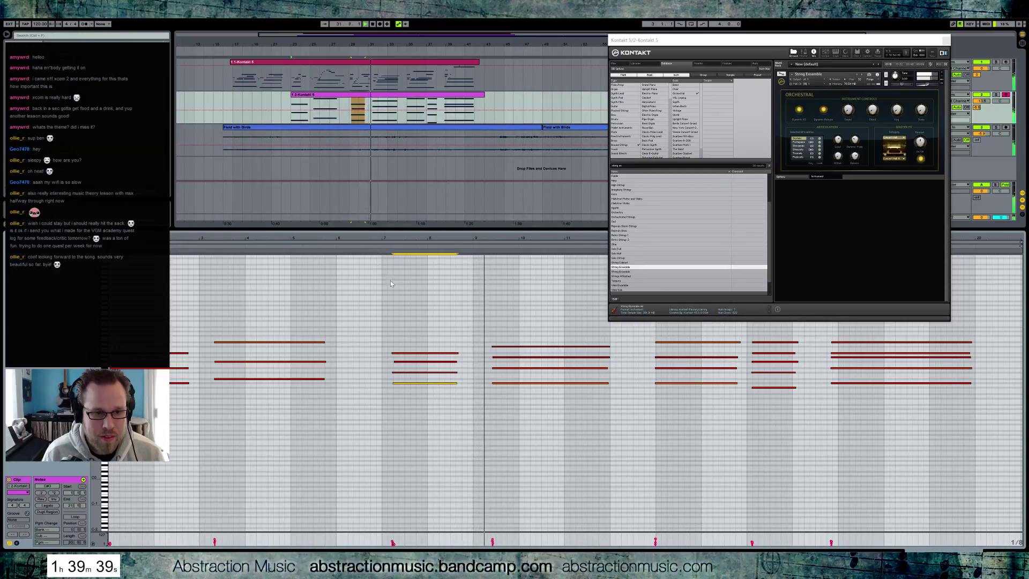
pyautogui.press('space')
pyautogui.moveTo(430, 344); pyautogui.dragTo(436, 362)
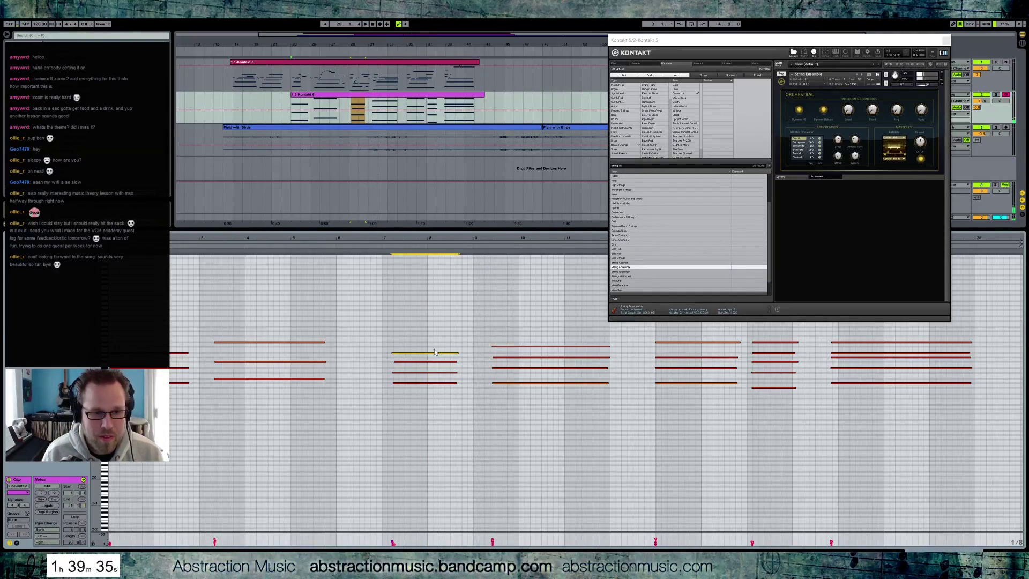
pyautogui.press('Up')
pyautogui.press('Up')
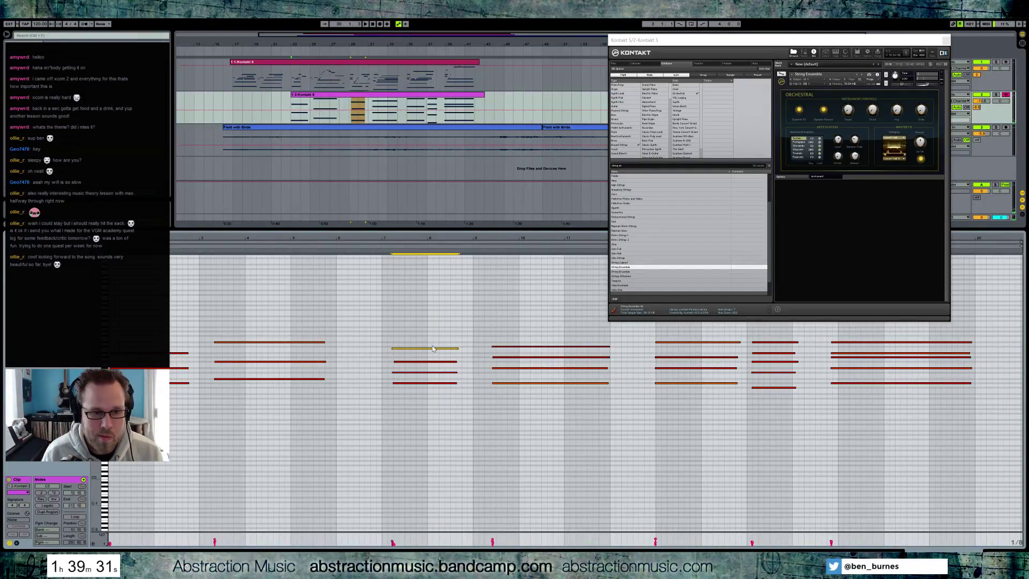
pyautogui.click(389, 247)
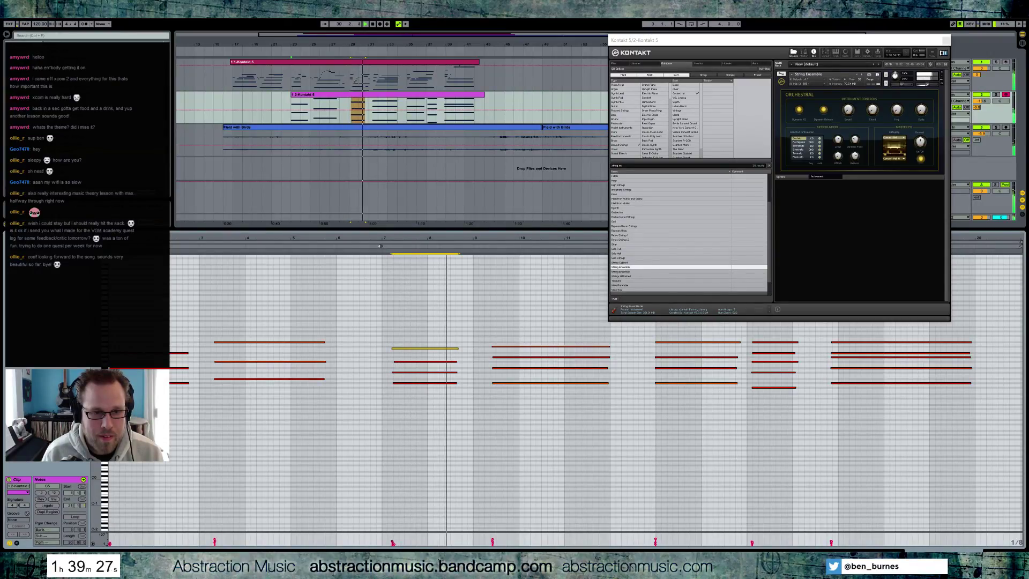
# - Raise the second-lowest note of the strings chord at clip bar 7 and audition the change
pyautogui.press('space')
pyautogui.click(422, 363)
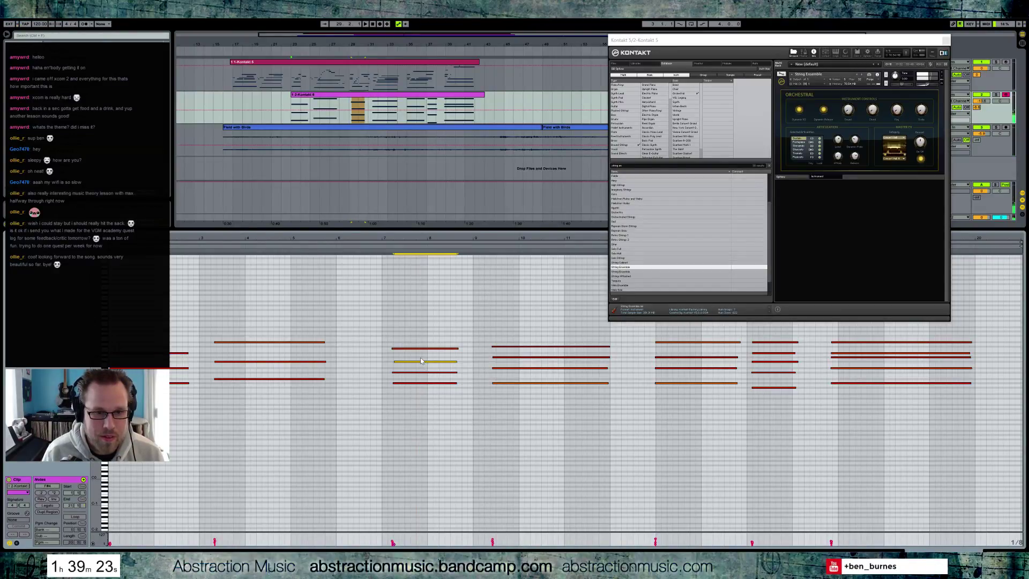
pyautogui.click(424, 372)
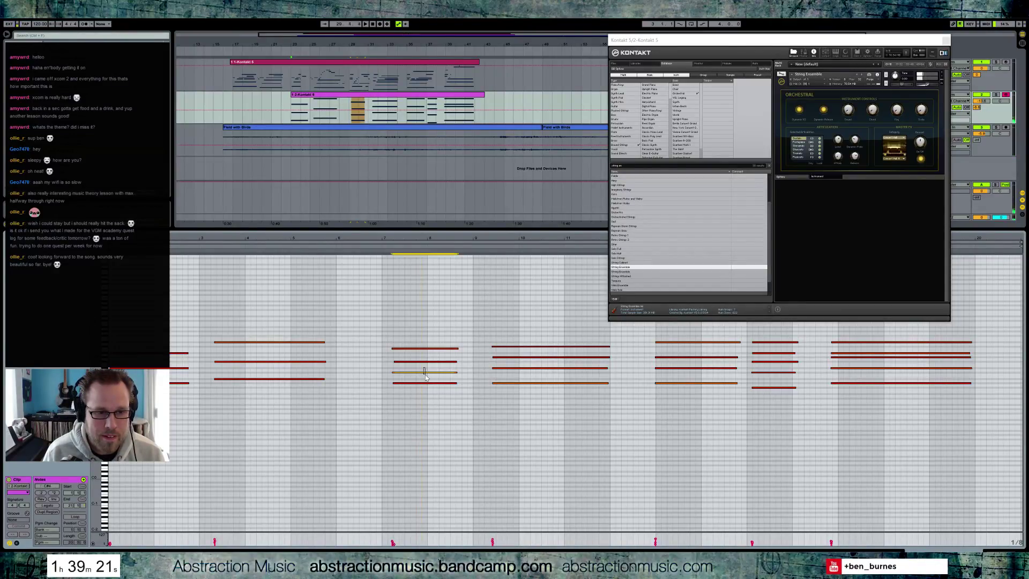
pyautogui.press('Up')
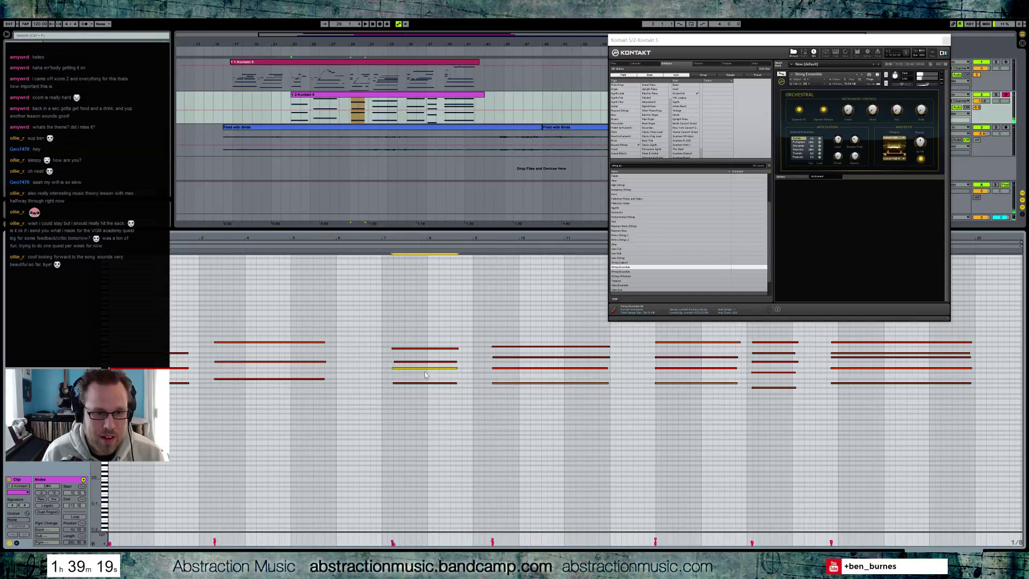
pyautogui.click(379, 247)
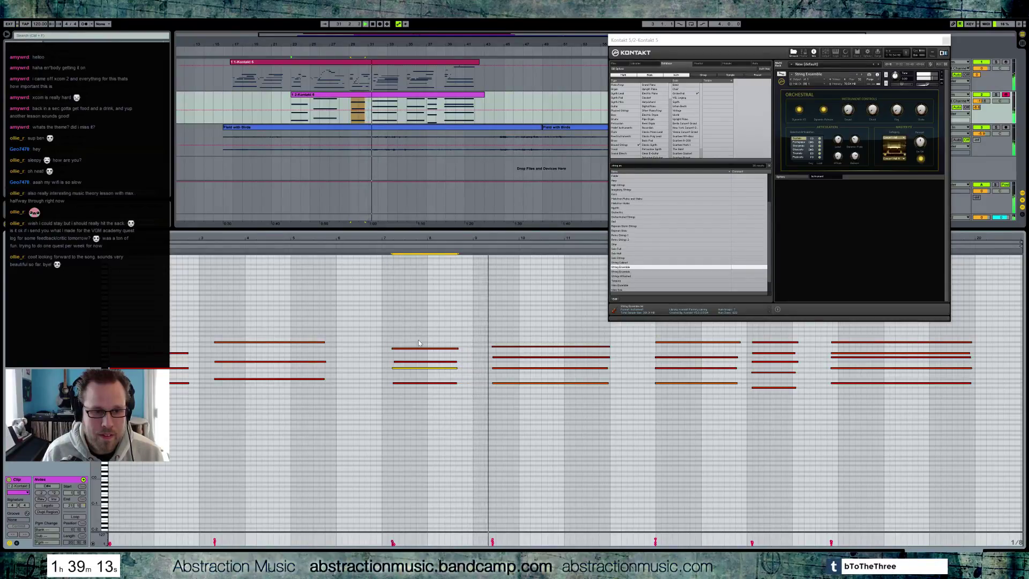
# - Raise the second-highest note of the strings chord at clip bar 7 and play on through the following chords
pyautogui.press('space')
pyautogui.moveTo(426, 362); pyautogui.dragTo(426, 356)
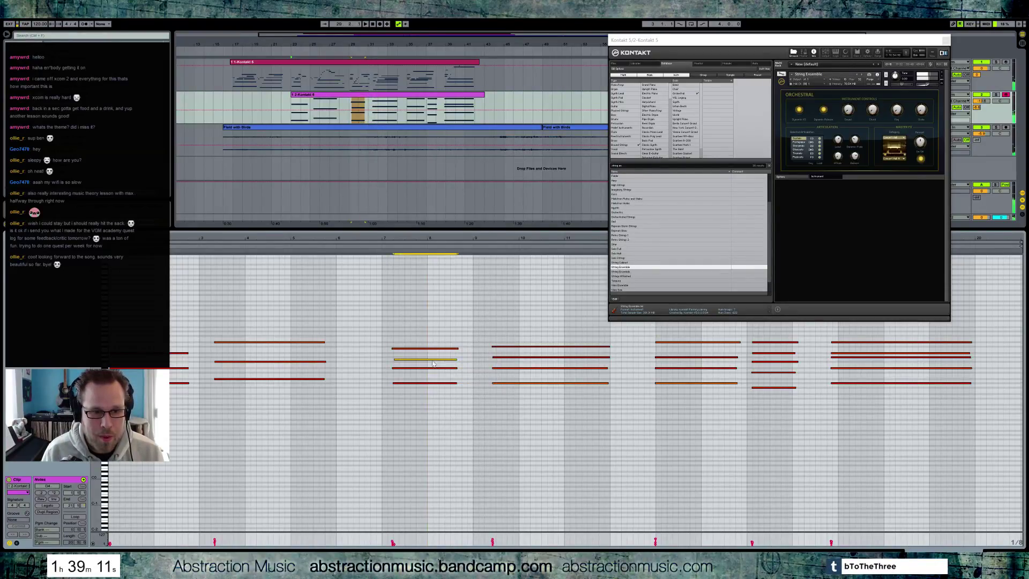
pyautogui.click(433, 348)
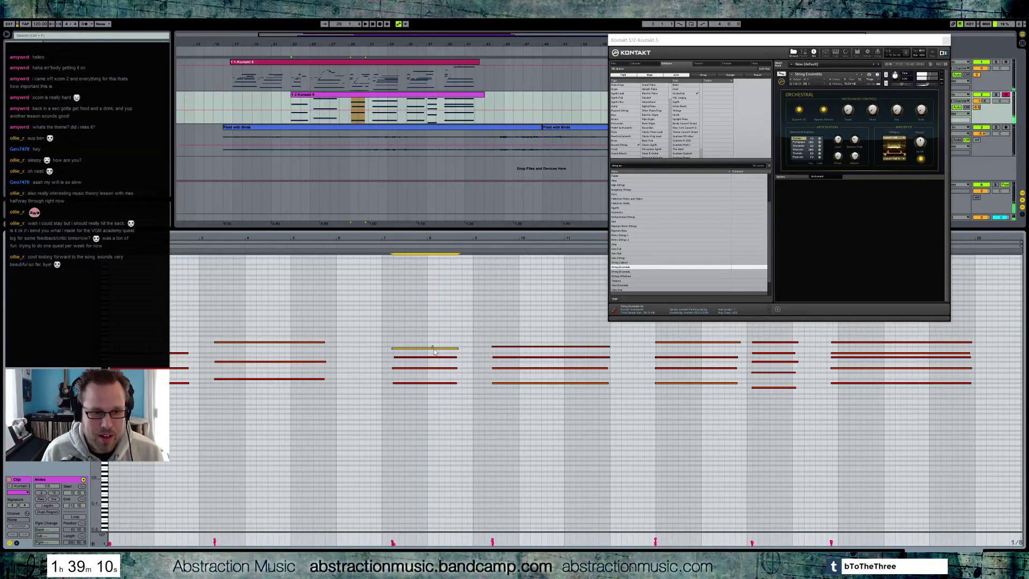
pyautogui.click(380, 248)
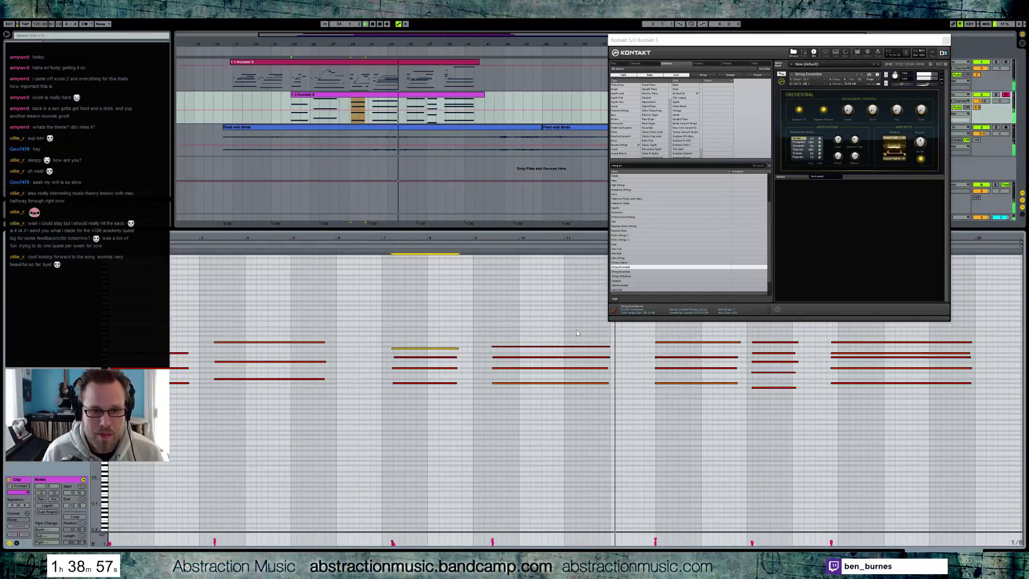
# - Shorten the strings chord at clip bar 9 to end midway through bar 11 and display the clip's hold pedal envelope
pyautogui.moveTo(577, 330); pyautogui.dragTo(594, 394)
pyautogui.moveTo(609, 348); pyautogui.dragTo(587, 347)
pyautogui.click(17, 543)
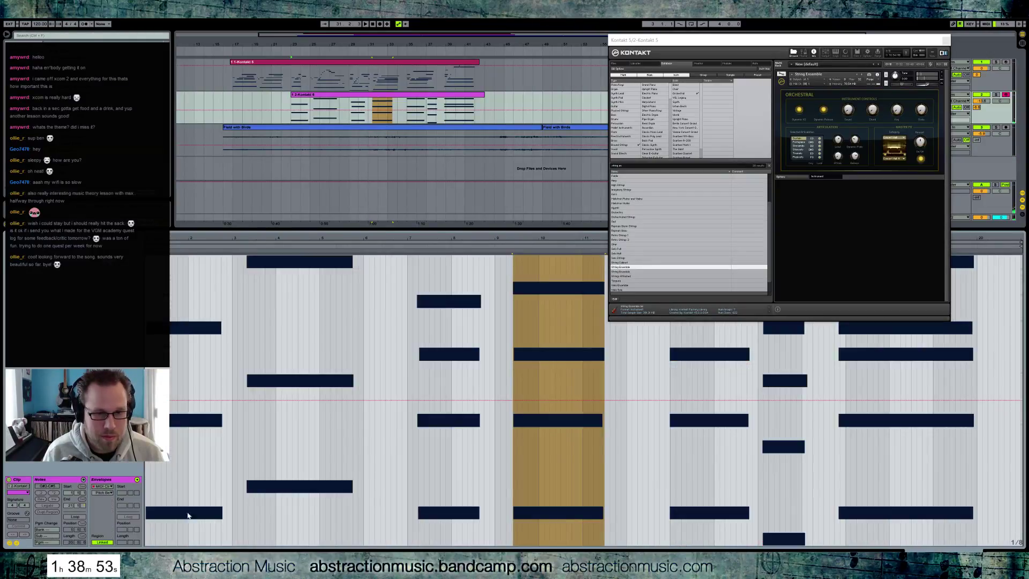
pyautogui.click(107, 493)
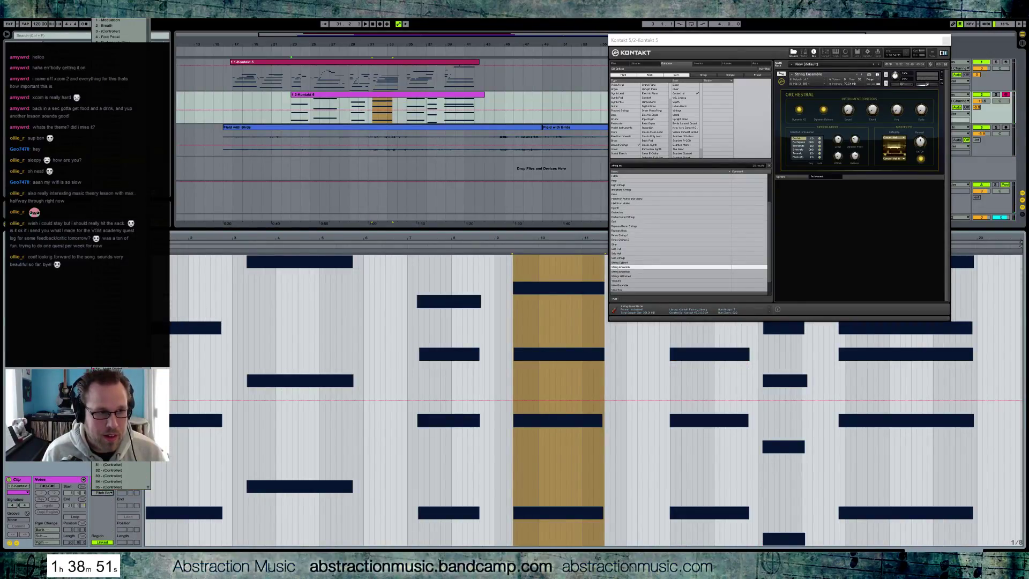
pyautogui.click(110, 370)
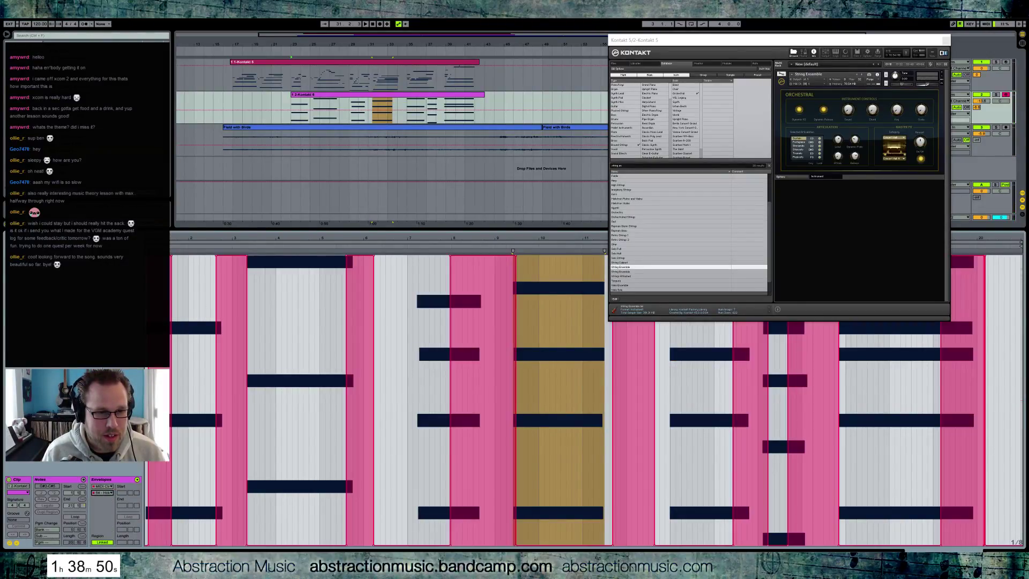
pyautogui.click(946, 40)
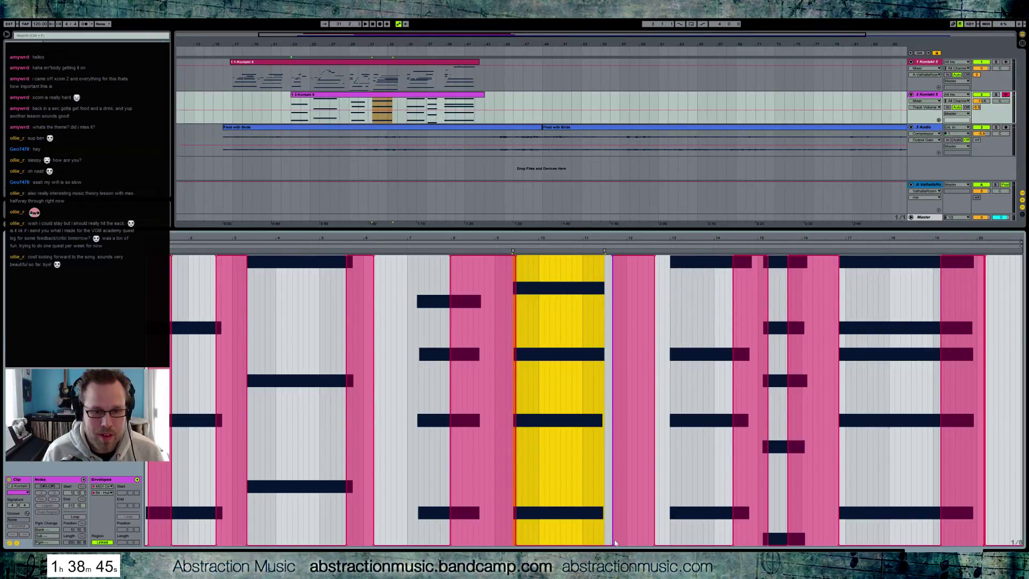
# - Move the hold pedal release before the clip bar 9 chord earlier and shift the pedal-down span after that chord to about bars 11 to 12
pyautogui.moveTo(614, 547); pyautogui.dragTo(597, 546)
pyautogui.moveTo(614, 259)
pyautogui.mouseDown()
pyautogui.moveTo(597, 259)
pyautogui.moveTo(628, 258)
pyautogui.mouseUp()
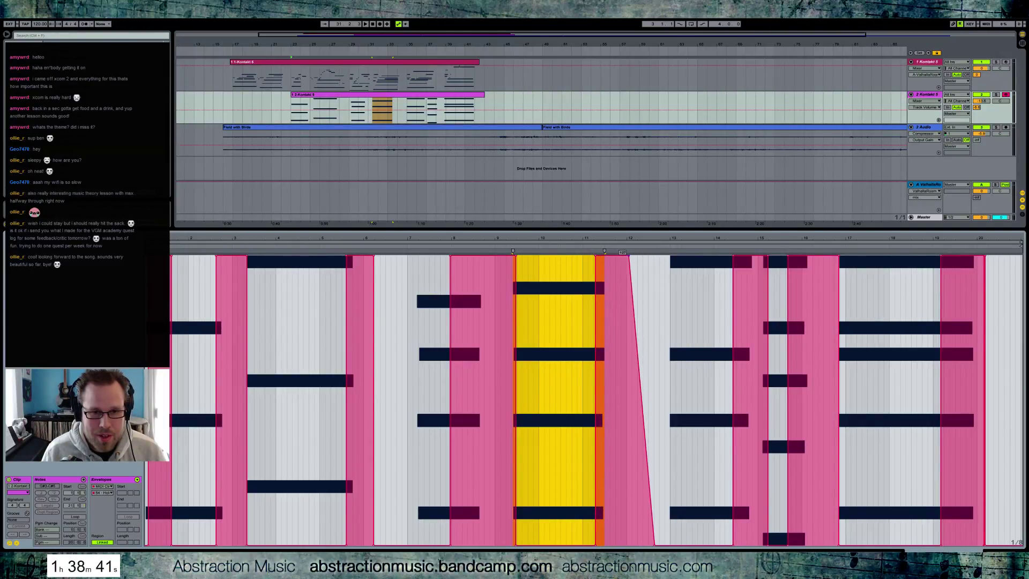
pyautogui.moveTo(655, 546); pyautogui.dragTo(627, 547)
pyautogui.moveTo(515, 260); pyautogui.dragTo(492, 256)
pyautogui.click(520, 263)
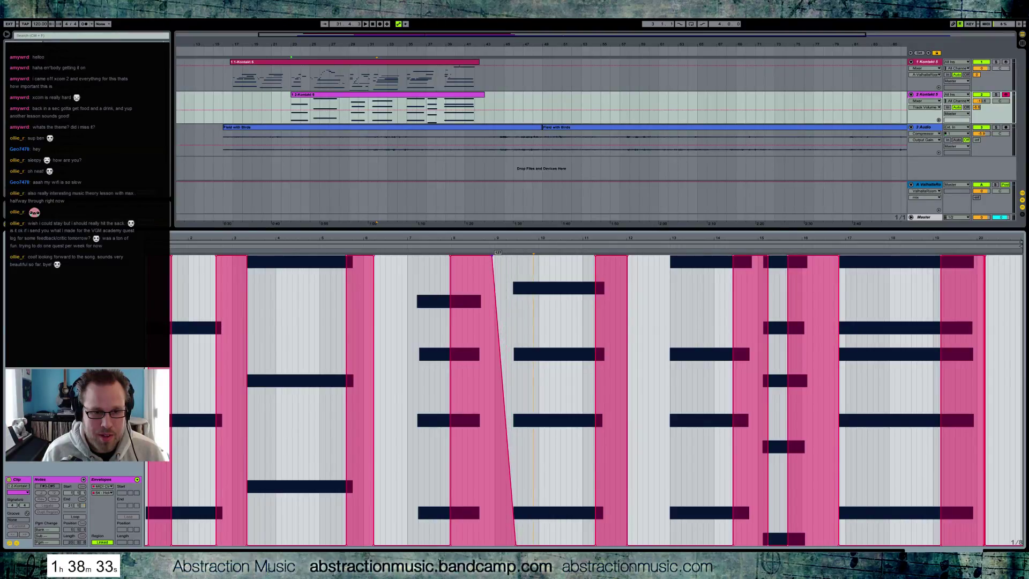
pyautogui.moveTo(517, 545); pyautogui.dragTo(492, 546)
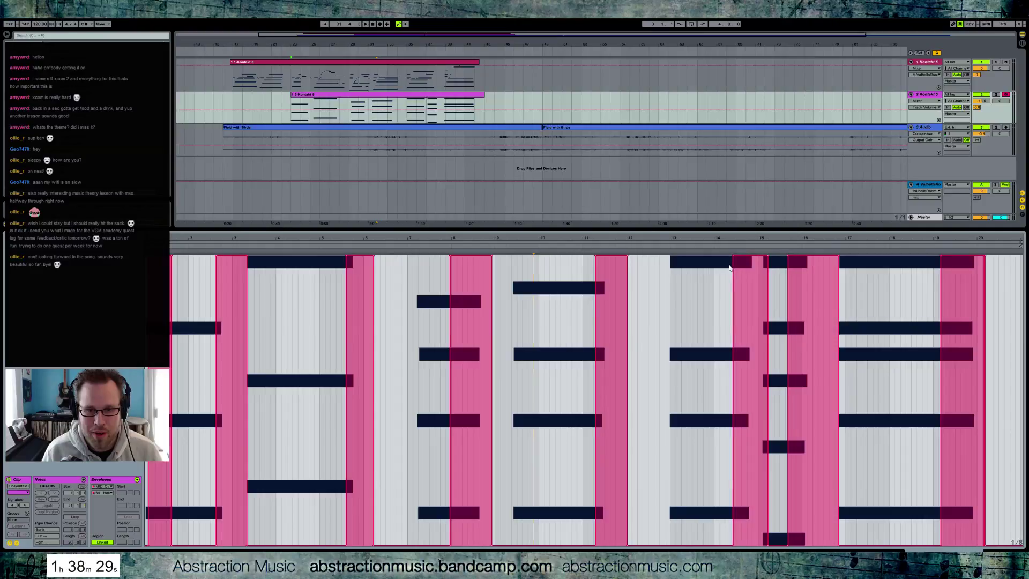
pyautogui.click(17, 544)
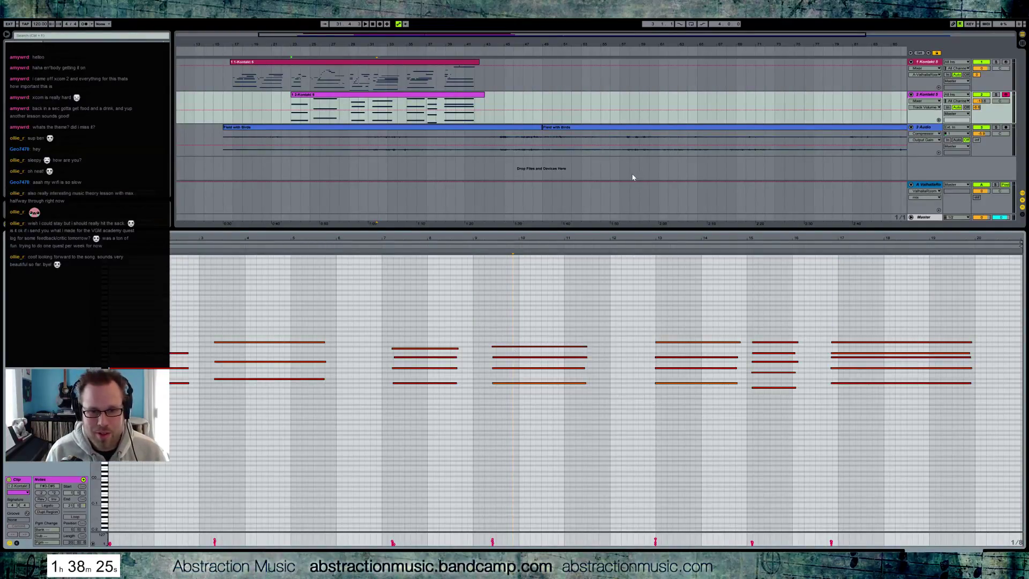
# - Play the strings from about clip bar 13 and delete the second-highest note of the chord at bar 15
pyautogui.click(648, 246)
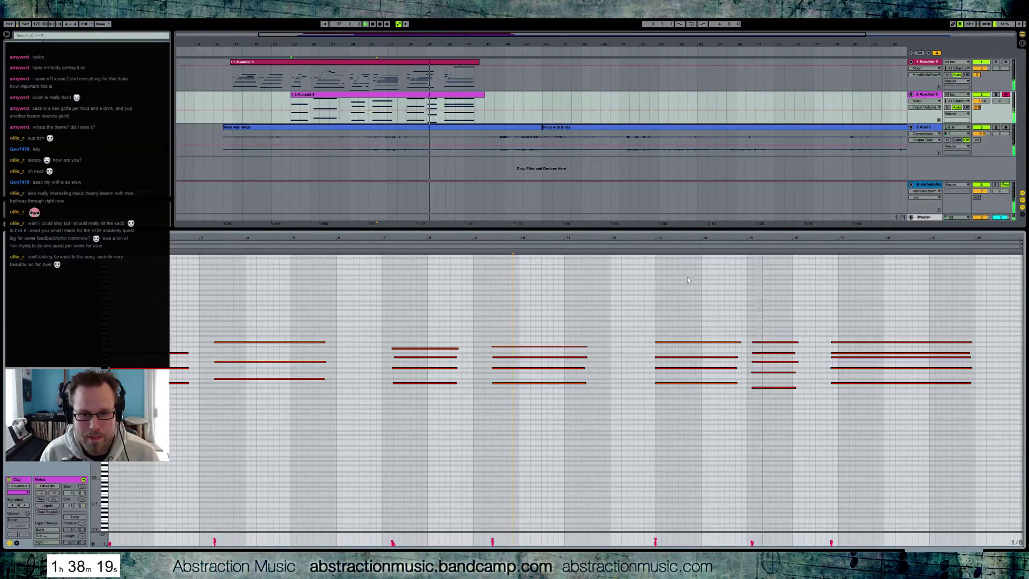
pyautogui.click(752, 353)
pyautogui.press('Delete')
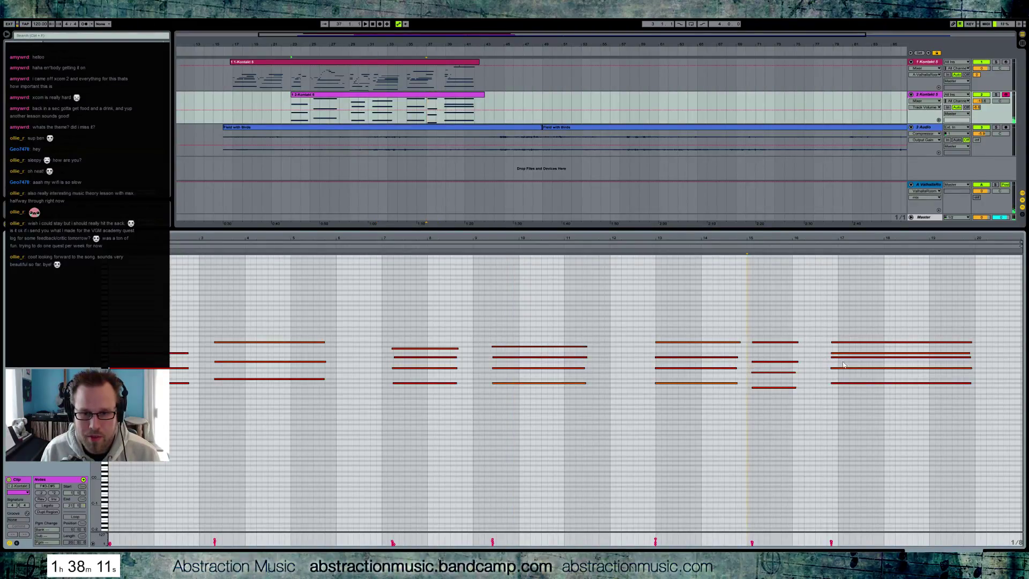
# - Audition the final strings chord near clip bar 17 and delete its second-lowest note
pyautogui.click(843, 368)
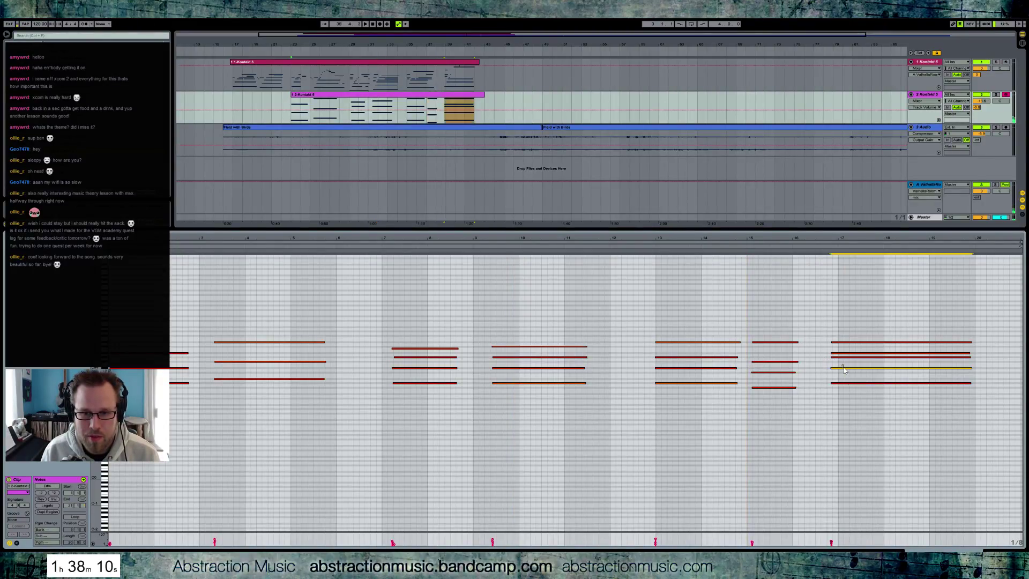
pyautogui.click(824, 247)
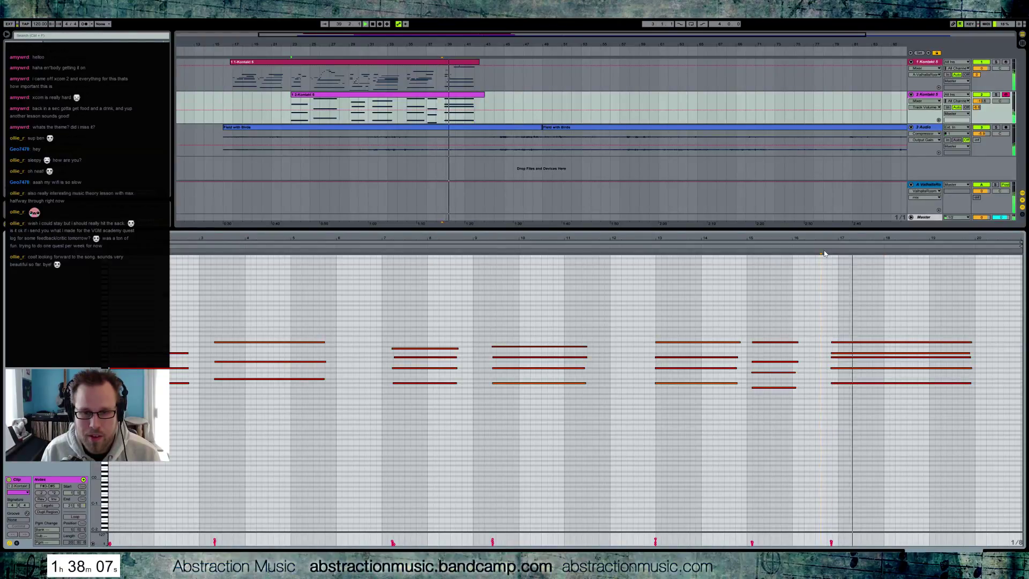
pyautogui.click(856, 369)
pyautogui.press('space')
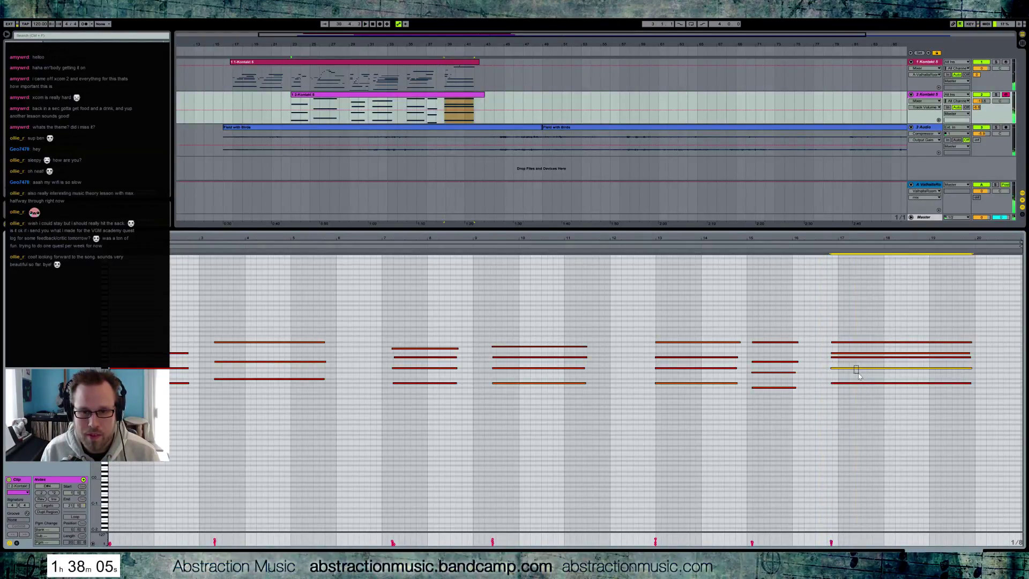
pyautogui.keyDown('shift'); pyautogui.click(853, 343); pyautogui.keyUp('shift')
pyautogui.click(816, 367)
pyautogui.doubleClick(846, 368)
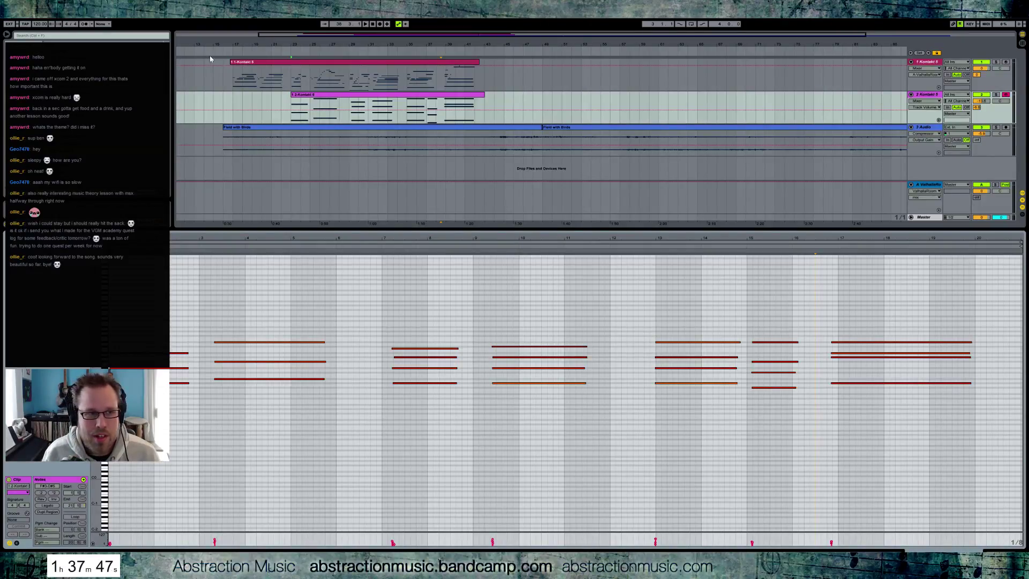
# - Play the arrangement from the piano's entry, and move the piano and strings clips together about nine bars later
pyautogui.click(227, 53)
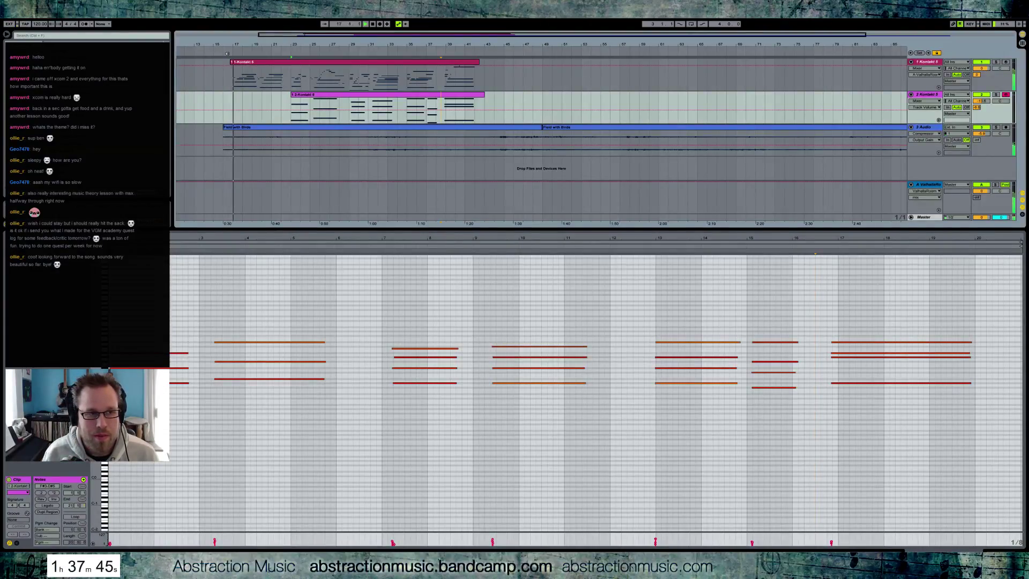
pyautogui.click(255, 65)
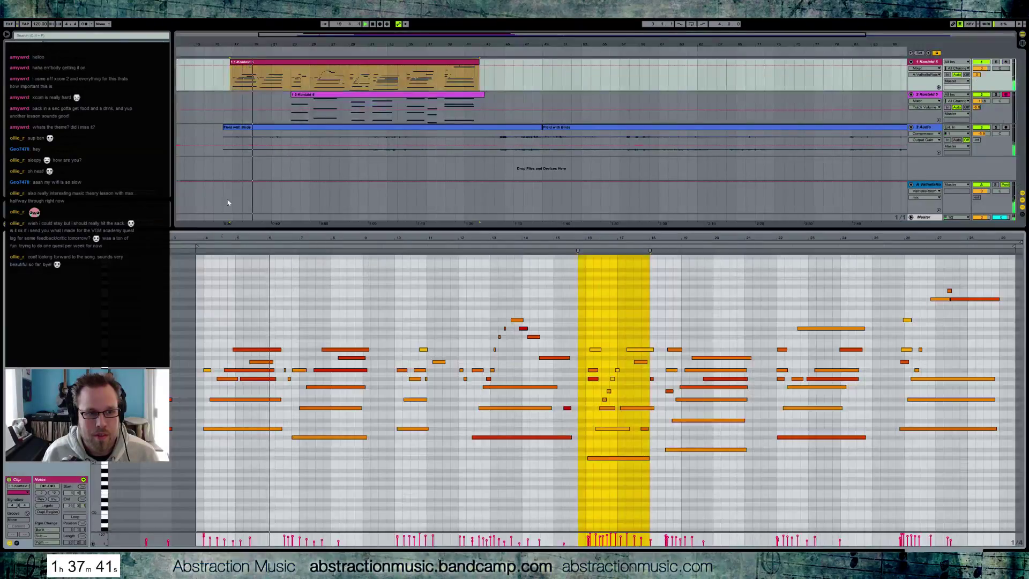
pyautogui.keyDown('shift'); pyautogui.click(324, 104); pyautogui.keyUp('shift')
pyautogui.moveTo(304, 71); pyautogui.dragTo(436, 65)
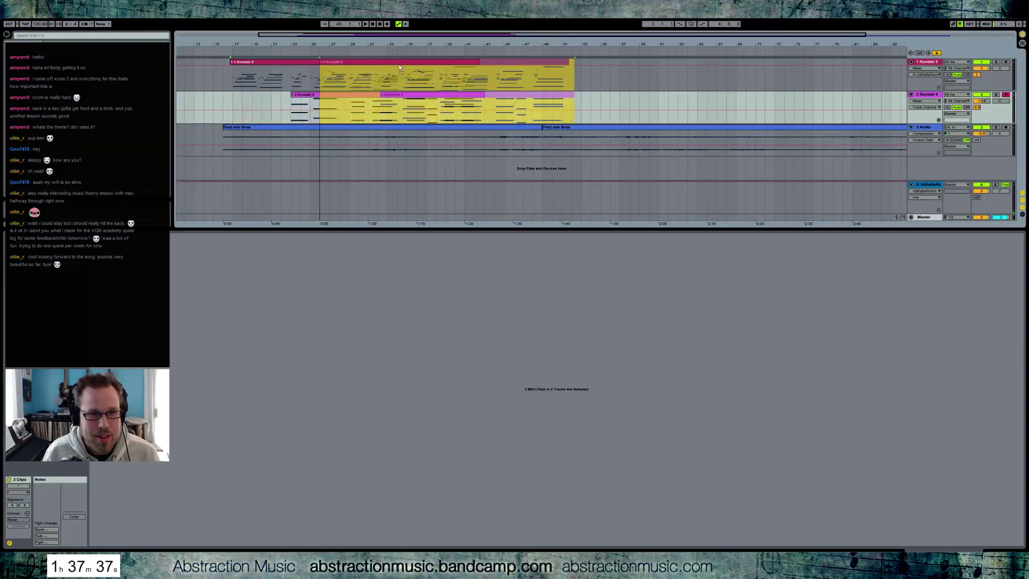
# - Arm the piano track and record a new piano intro into the gap before the moved piano clip
pyautogui.click(262, 79)
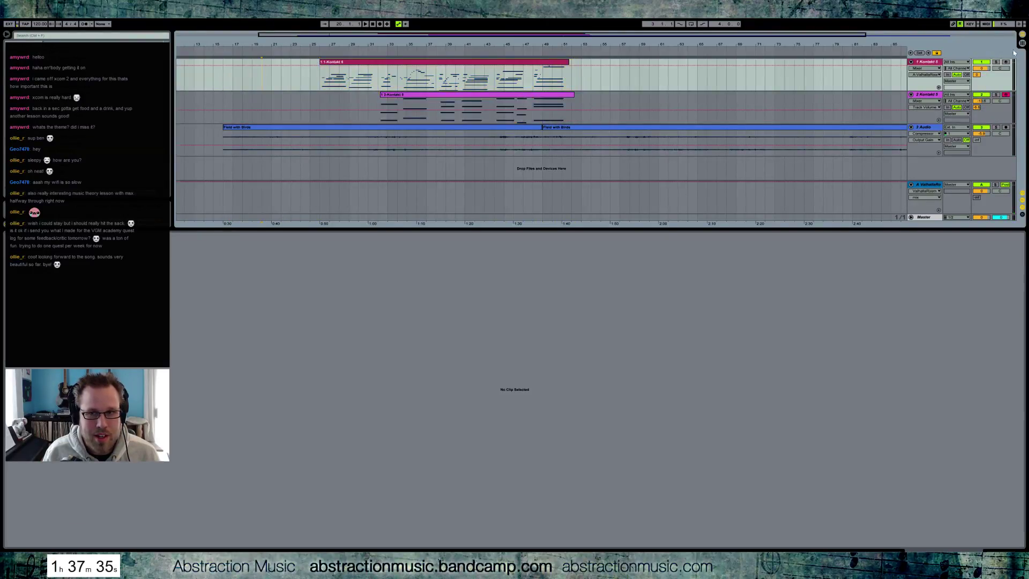
pyautogui.click(1006, 63)
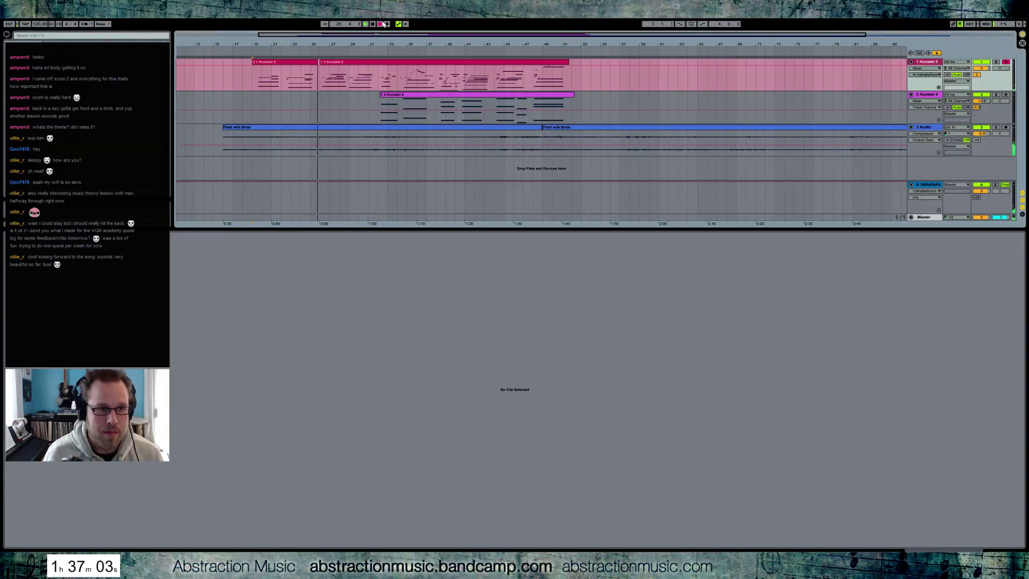
pyautogui.click(384, 23)
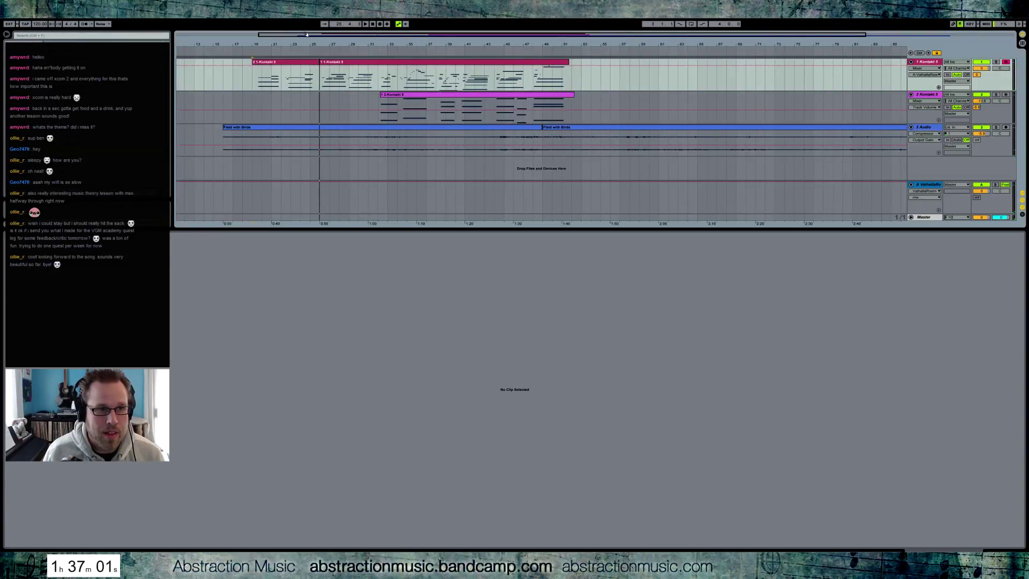
# - Trim the start of the newly recorded piano intro clip to just before its first notes
pyautogui.moveTo(336, 36); pyautogui.dragTo(448, 64)
pyautogui.click(322, 62)
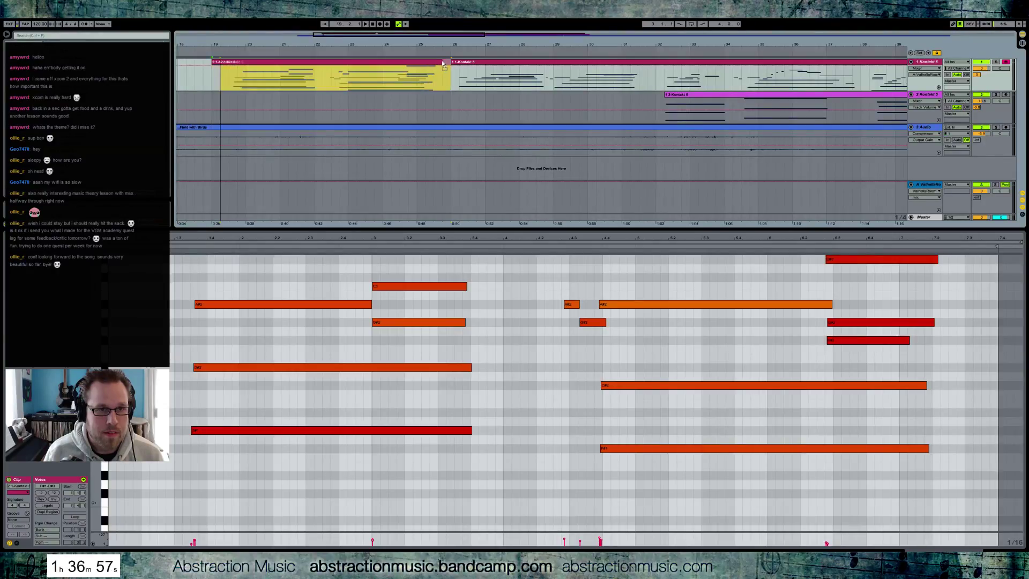
pyautogui.click(222, 77)
# - Trim the start of the first Field with Birds clip to about bar 18 and show the audio track's fades
pyautogui.moveTo(358, 36); pyautogui.dragTo(288, 130)
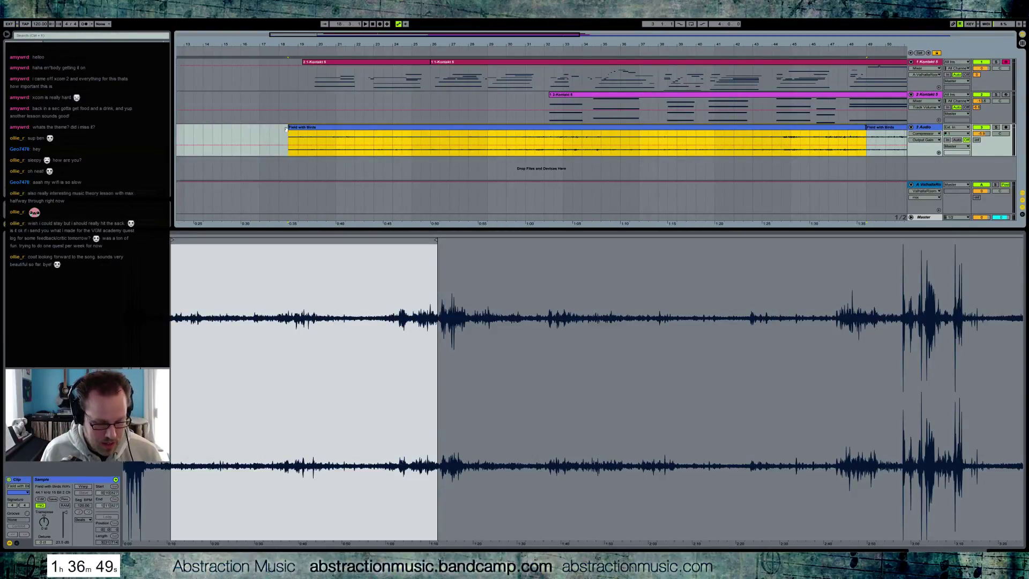
pyautogui.press('a')
pyautogui.click(290, 133)
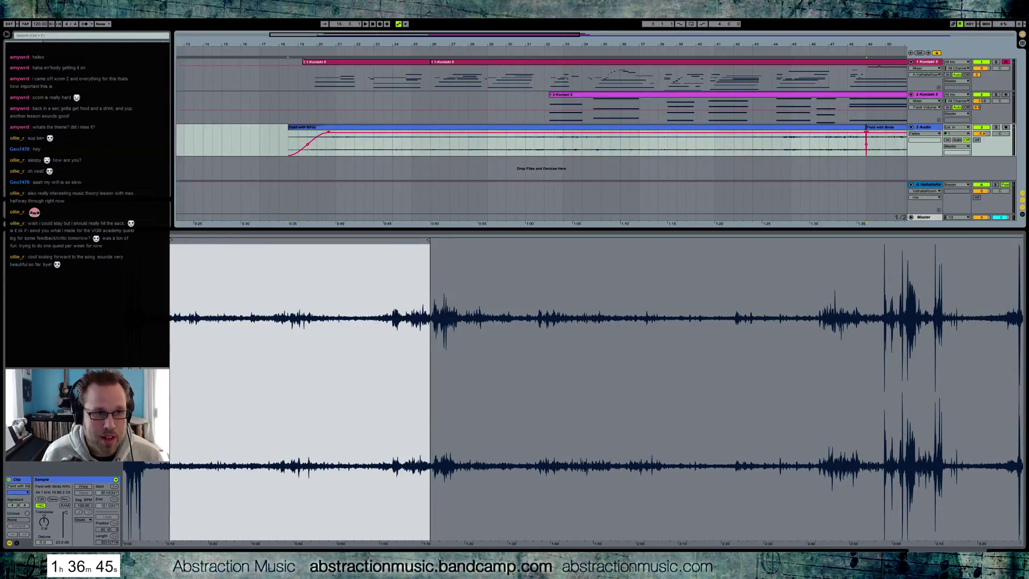
# - Examine the piano intro clip's controller envelope and play the arrangement from about bar 18
pyautogui.click(314, 75)
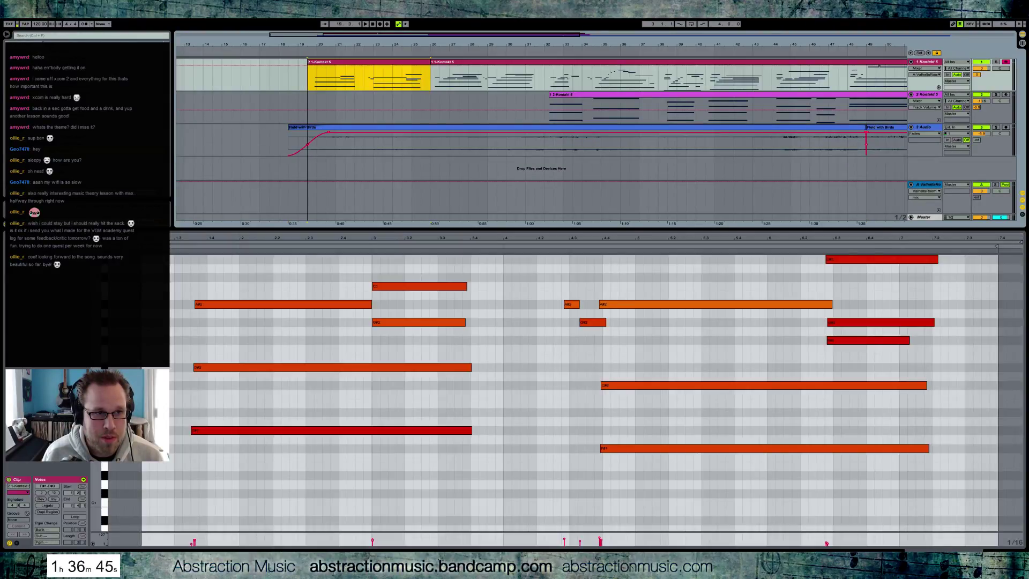
pyautogui.click(18, 544)
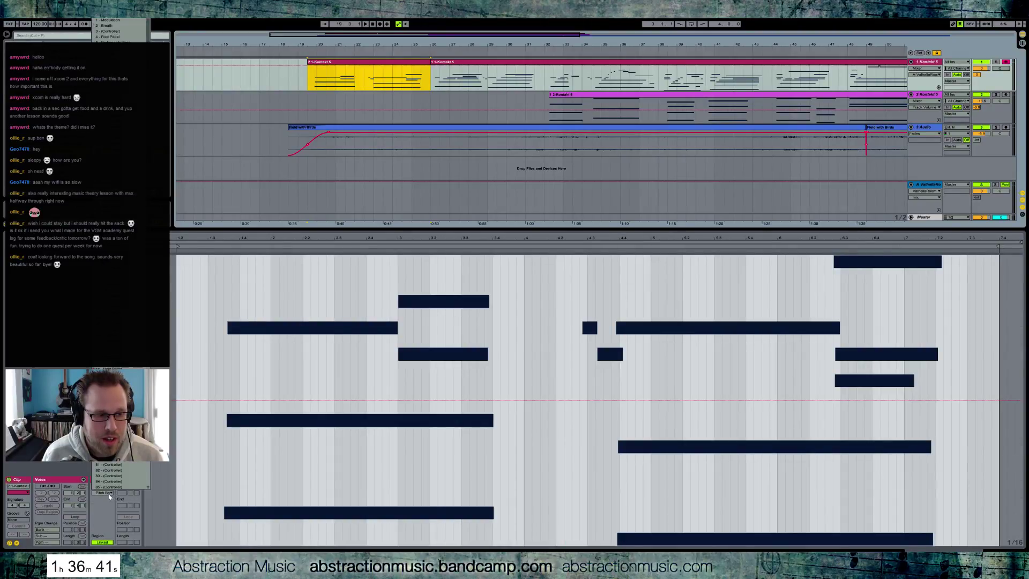
pyautogui.click(107, 493)
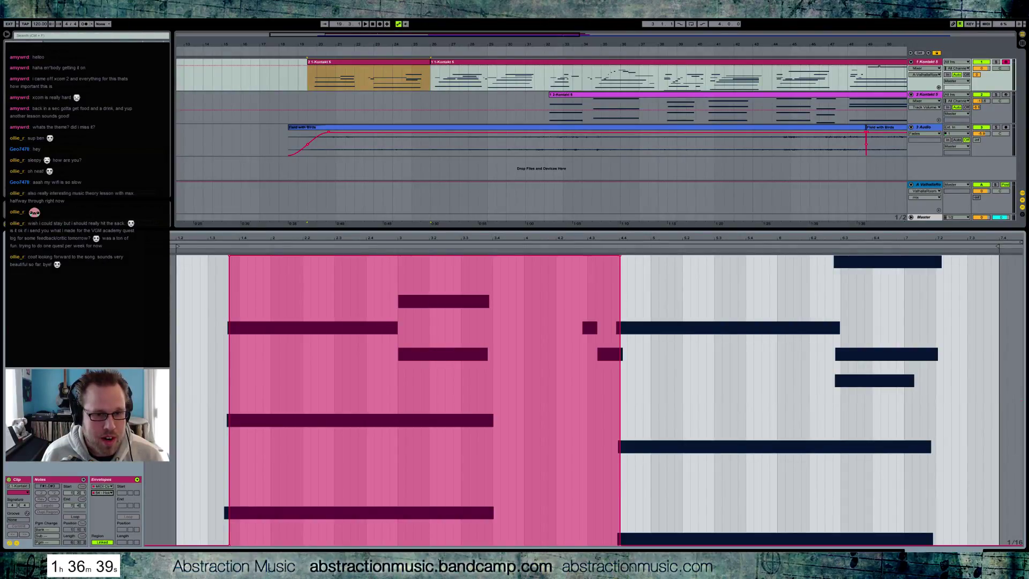
pyautogui.click(16, 544)
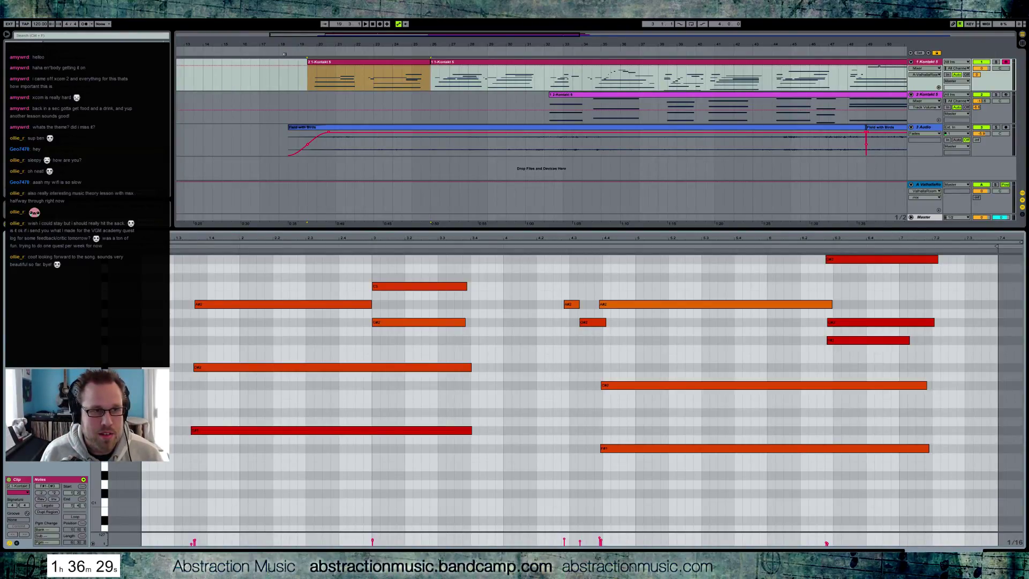
pyautogui.click(285, 54)
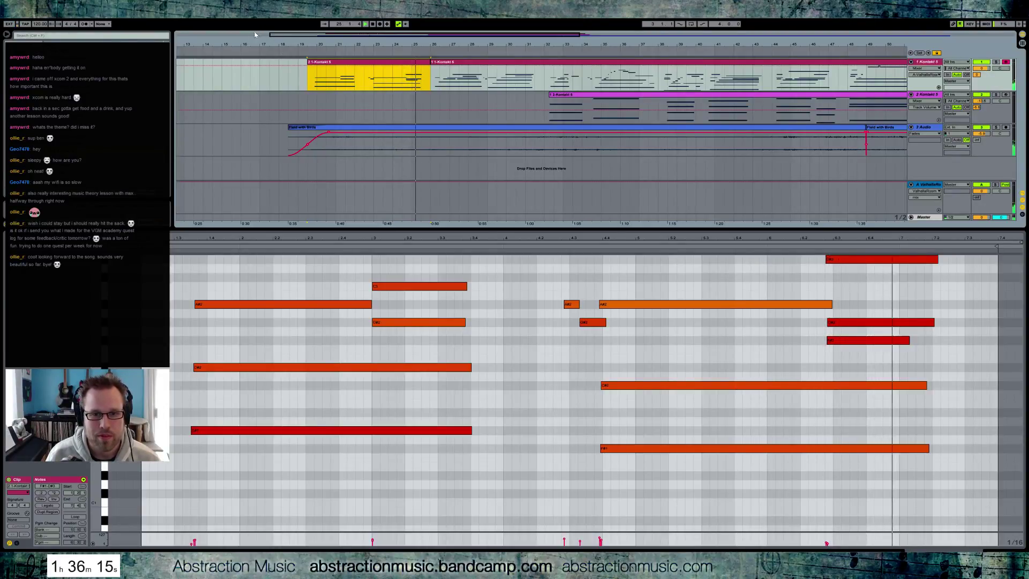
# - Adjust the velocity of the opening chord's notes in the main piano clip and audition the phrases that follow it
pyautogui.click(441, 63)
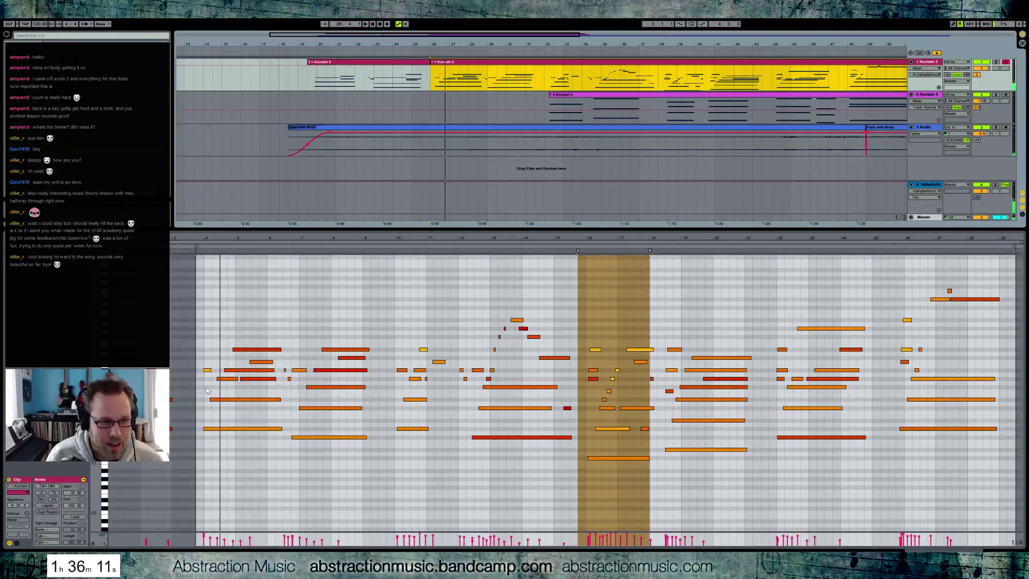
pyautogui.moveTo(196, 359); pyautogui.dragTo(211, 456)
pyautogui.moveTo(212, 539); pyautogui.dragTo(212, 536)
pyautogui.press('space')
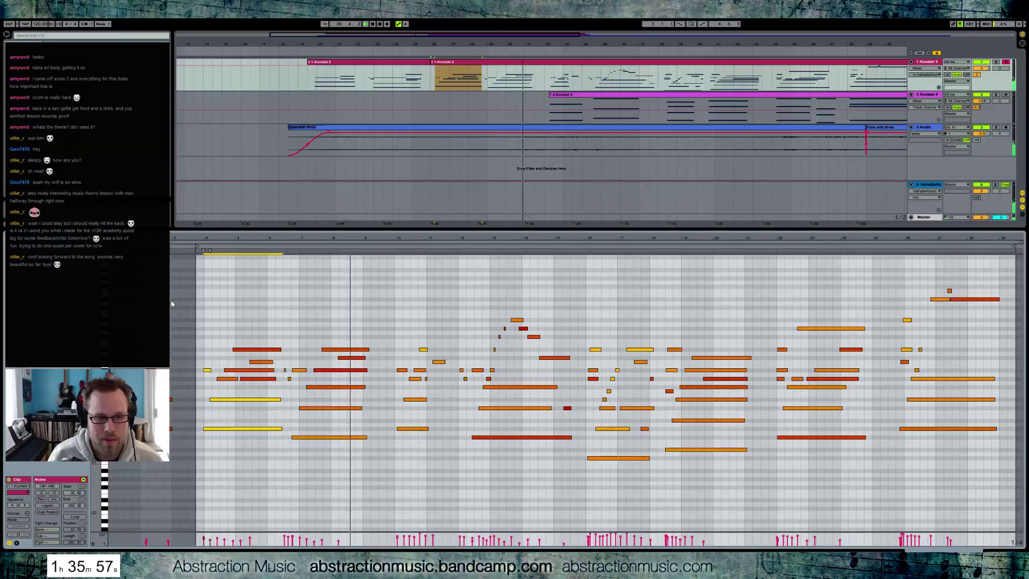
pyautogui.click(351, 253)
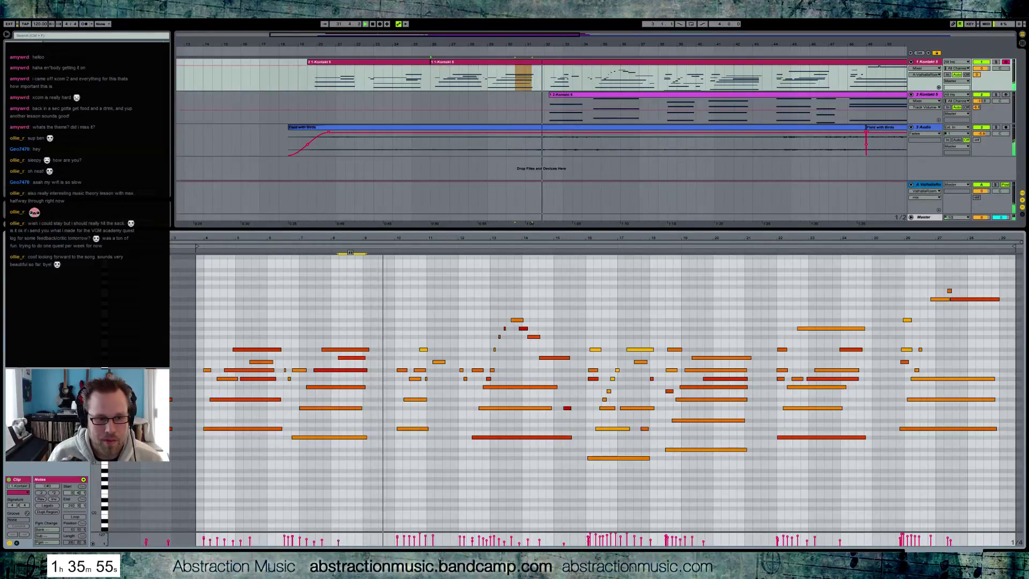
pyautogui.click(351, 358)
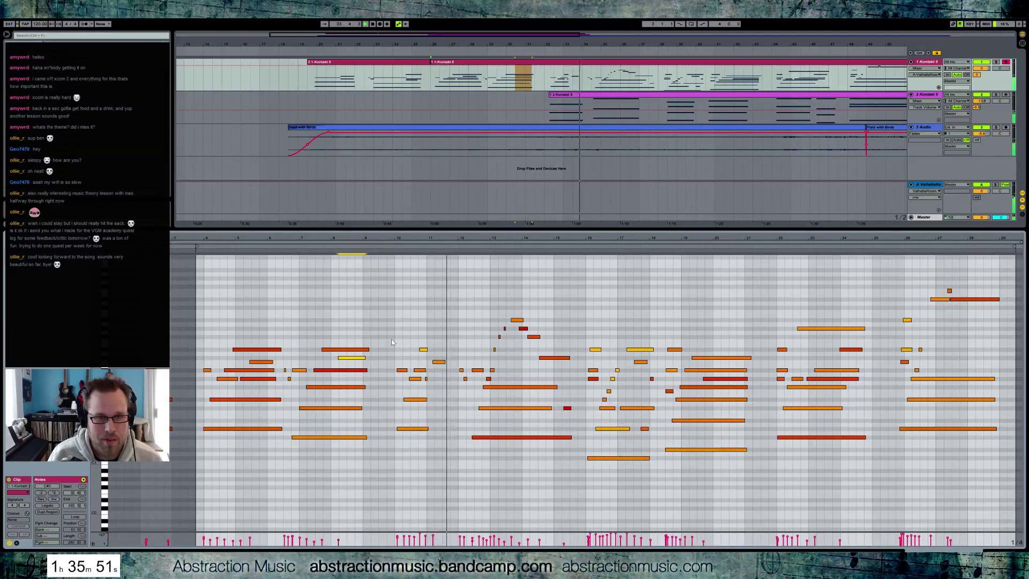
pyautogui.moveTo(392, 342); pyautogui.dragTo(446, 459)
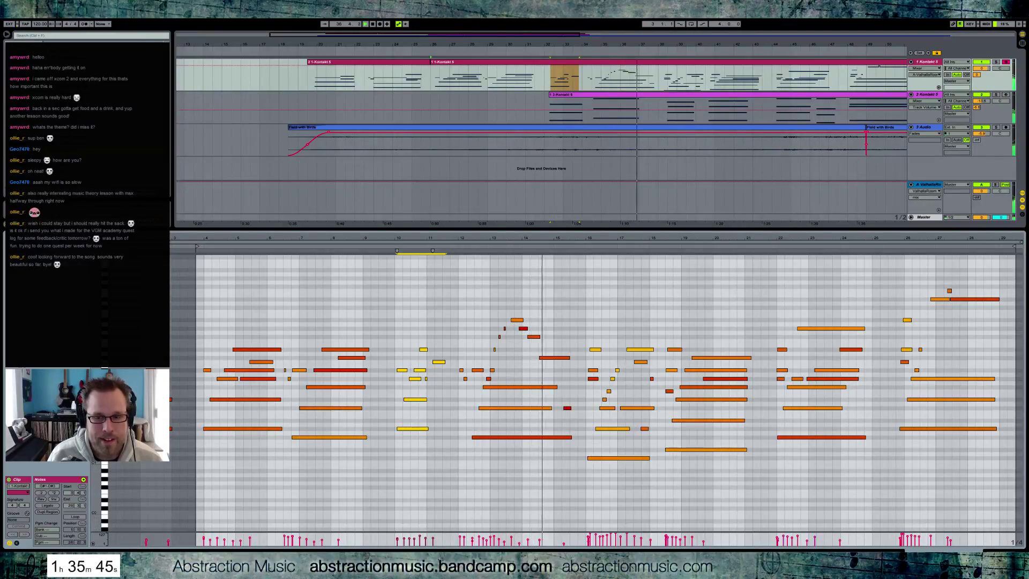
# - Arm the strings track and bring up its Kontakt String Ensemble window, placed below the track lanes
pyautogui.hotkey('shift', 'Tab')
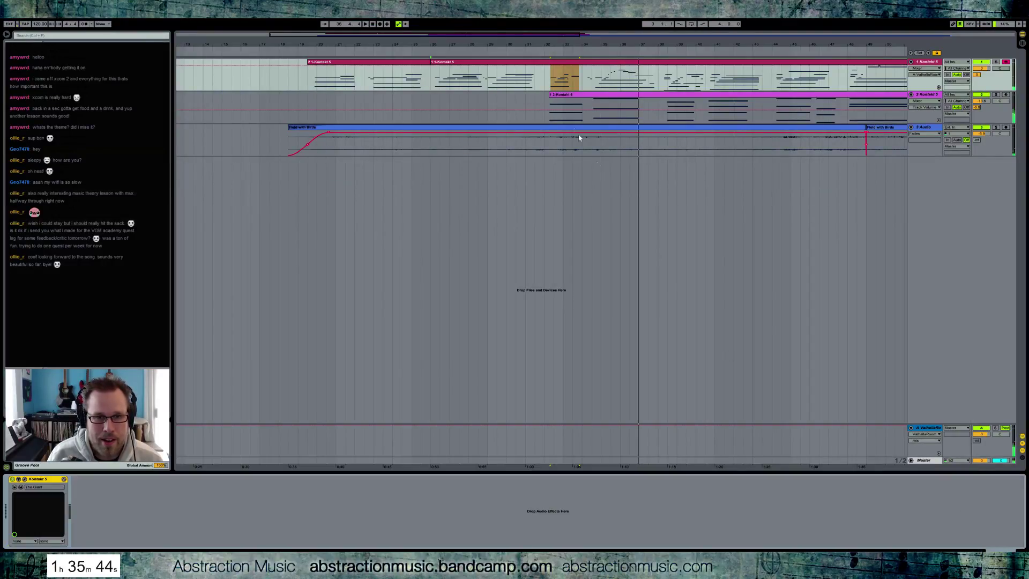
pyautogui.click(1006, 94)
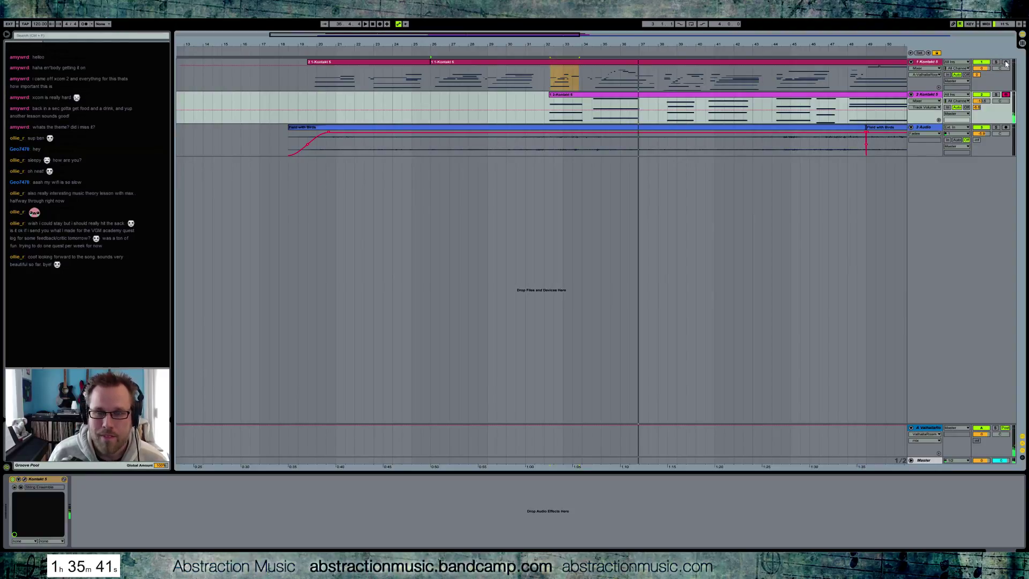
pyautogui.click(558, 96)
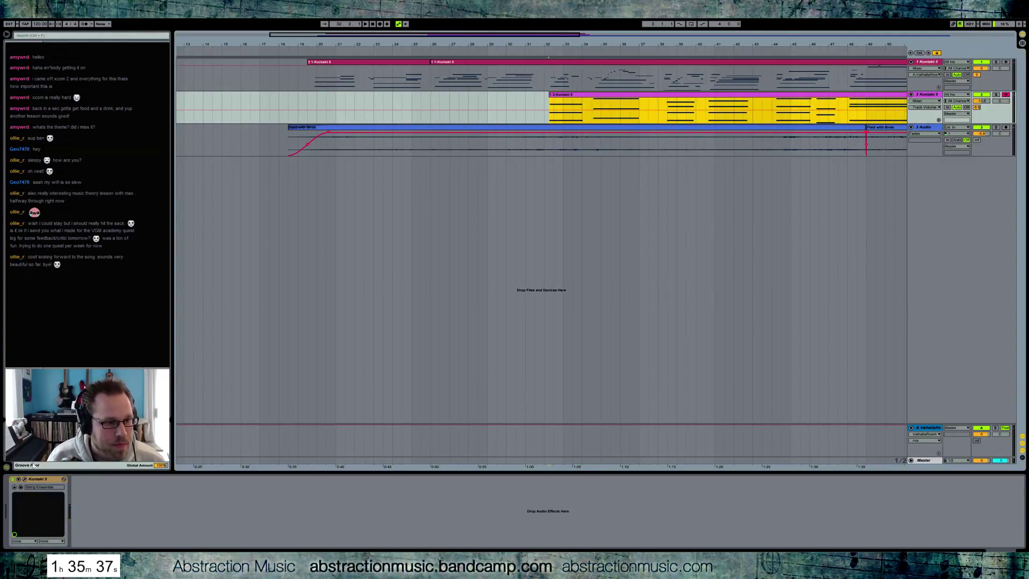
pyautogui.click(25, 480)
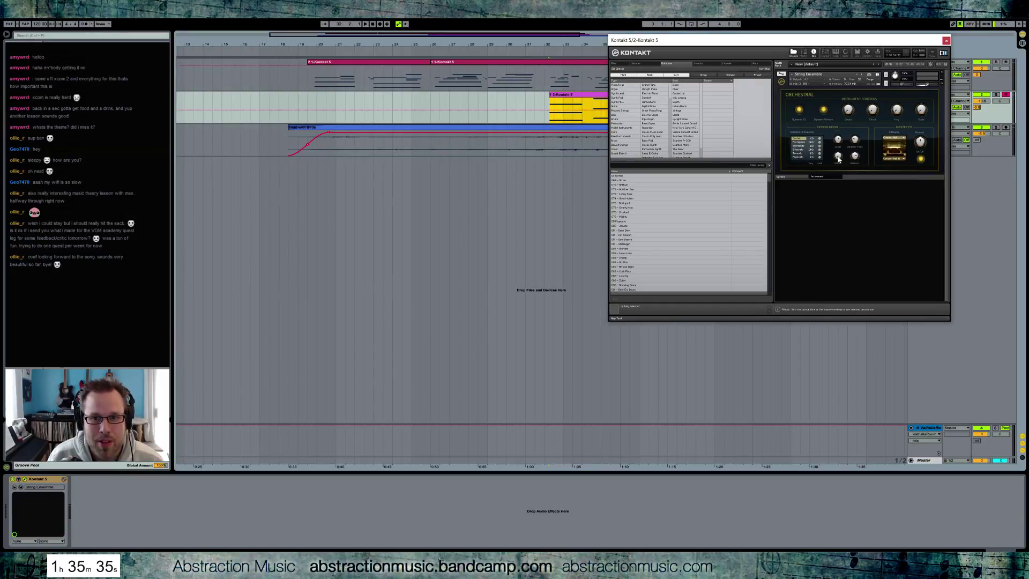
pyautogui.moveTo(785, 42); pyautogui.dragTo(678, 215)
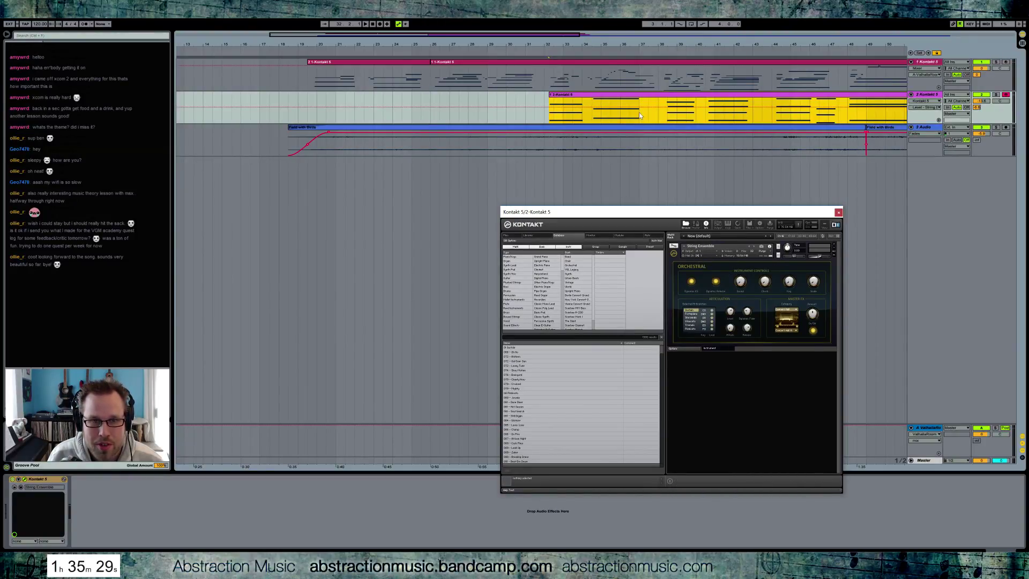
# - Automate the String Ensemble level to rise gradually from about bar 32 to bar 37, and play the strings' entry
pyautogui.moveTo(639, 115); pyautogui.dragTo(543, 113)
pyautogui.press('a')
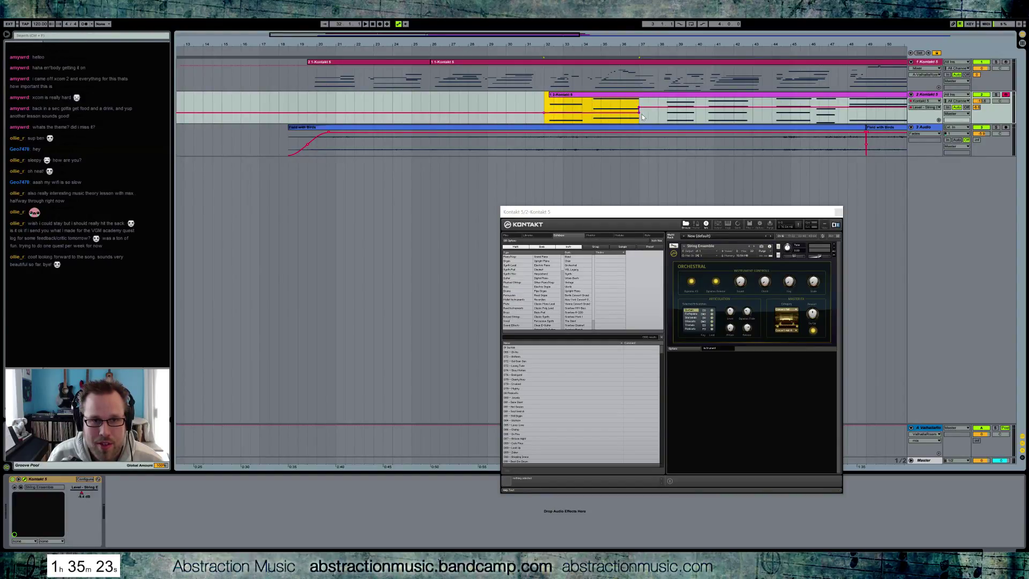
pyautogui.click(542, 104)
pyautogui.press('space')
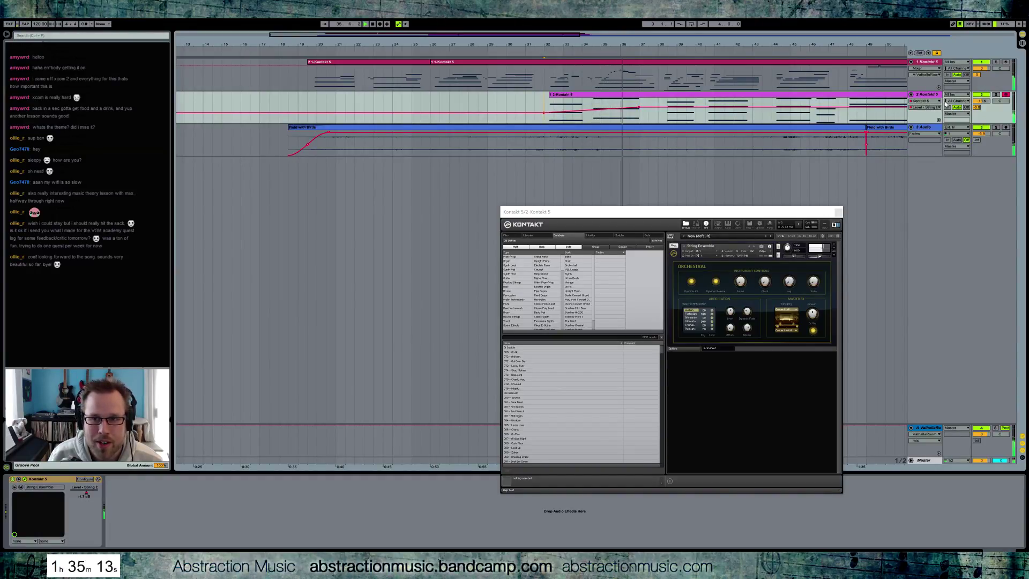
# - Adjust the strings track's reverb send and the String Ensemble's own reverb amount, and close the Kontakt window
pyautogui.moveTo(977, 108); pyautogui.dragTo(977, 102)
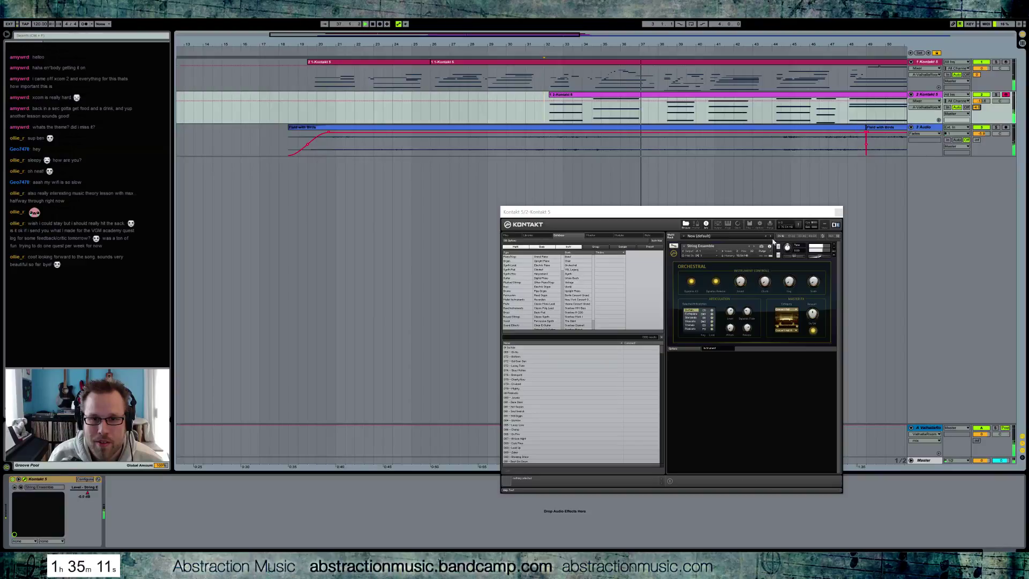
pyautogui.click(812, 314)
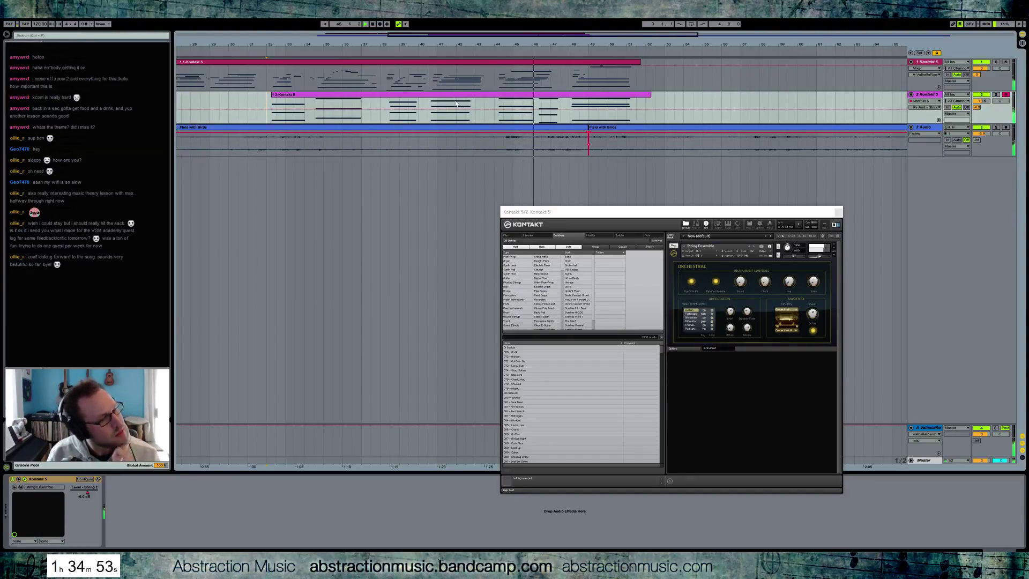
pyautogui.click(840, 213)
# - Add a long high note over the main piano clip's final chord, shorten the long note beneath it, and play the ending
pyautogui.doubleClick(634, 71)
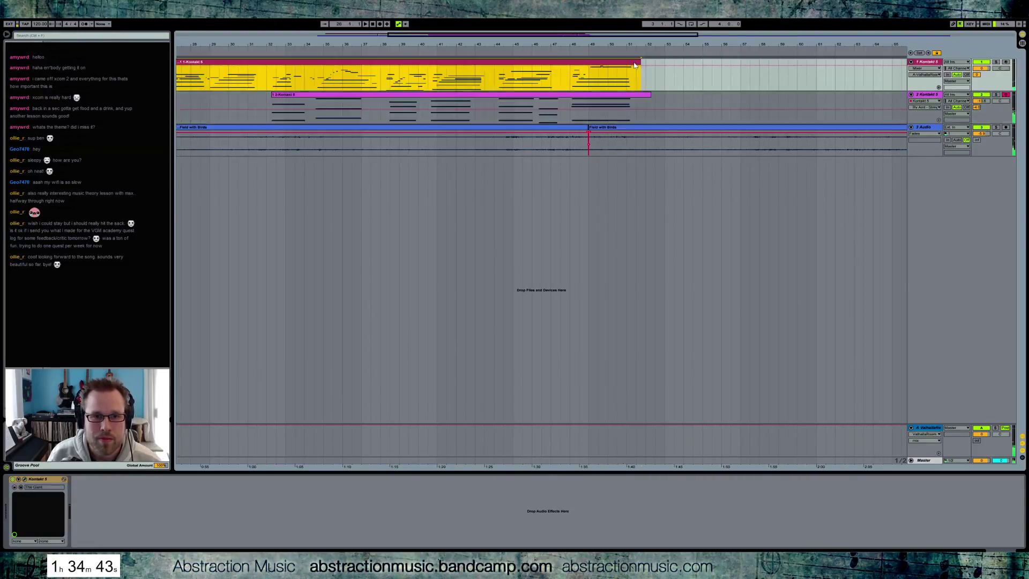
pyautogui.moveTo(961, 282); pyautogui.dragTo(1001, 281)
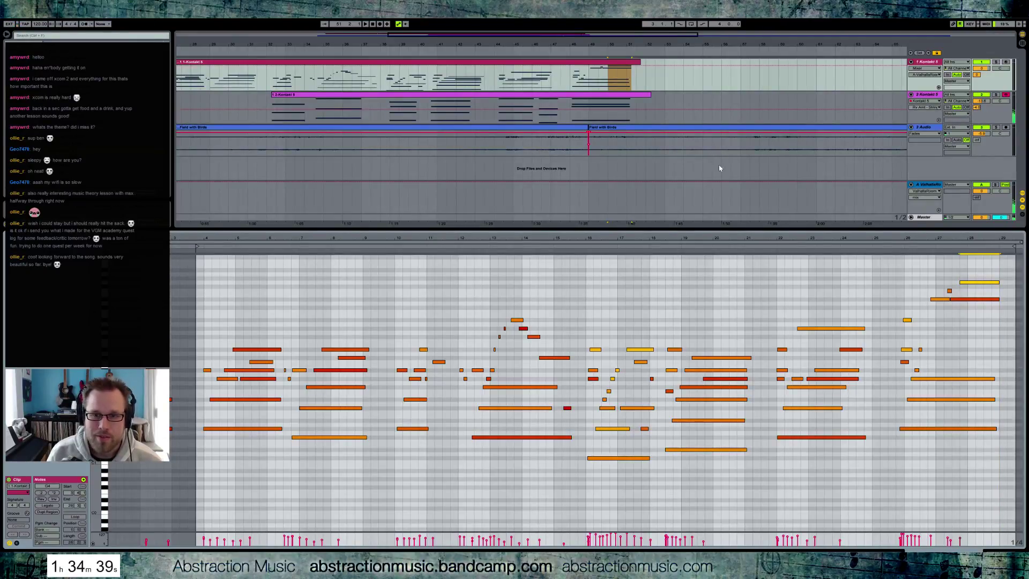
pyautogui.hotkey('ctrl', 'z')
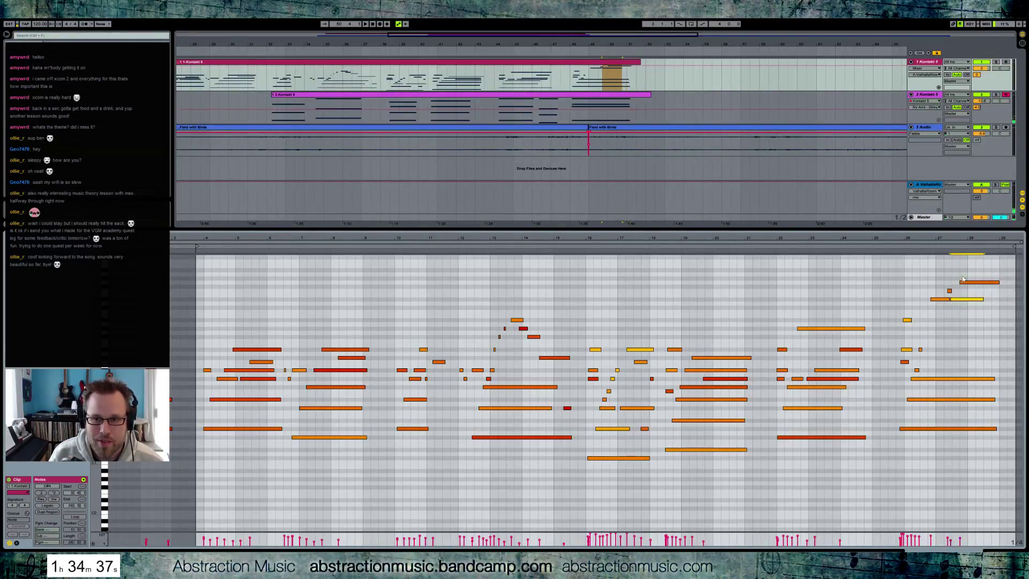
pyautogui.click(924, 252)
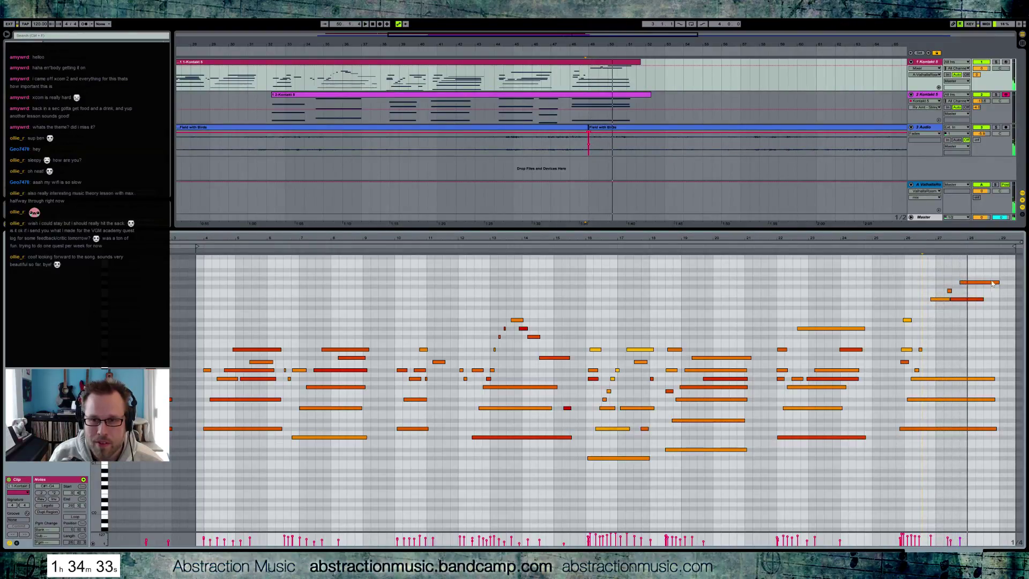
# - Raise the new high note in the final piano chord by one semitone and play the ending again
pyautogui.click(972, 283)
pyautogui.press('Up')
pyautogui.click(924, 246)
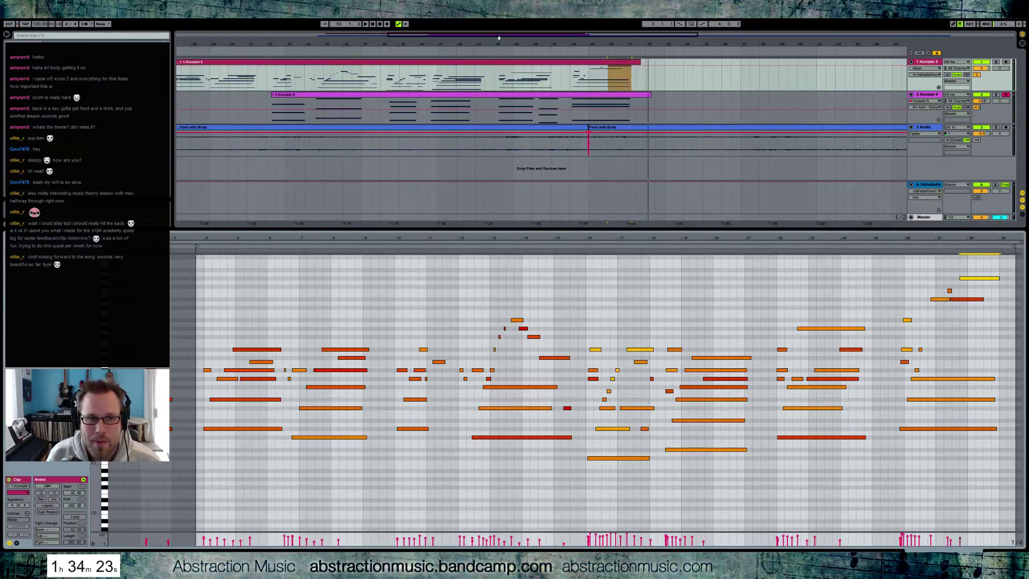
# - Trim the end of the last Field with Birds clip to about bar 54, just past the piano and strings
pyautogui.moveTo(498, 37); pyautogui.dragTo(420, 37)
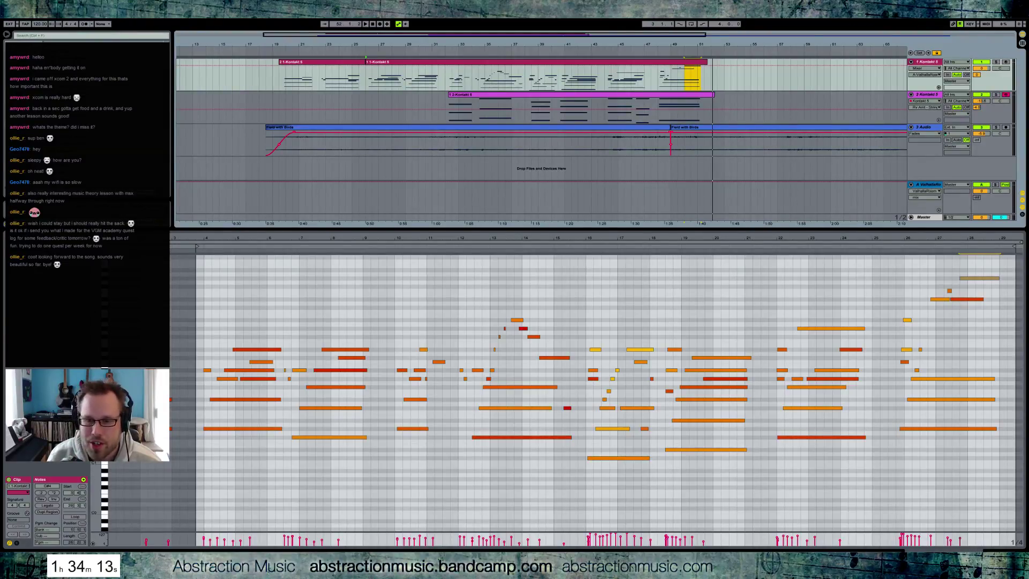
pyautogui.hotkey('shift', 'Tab')
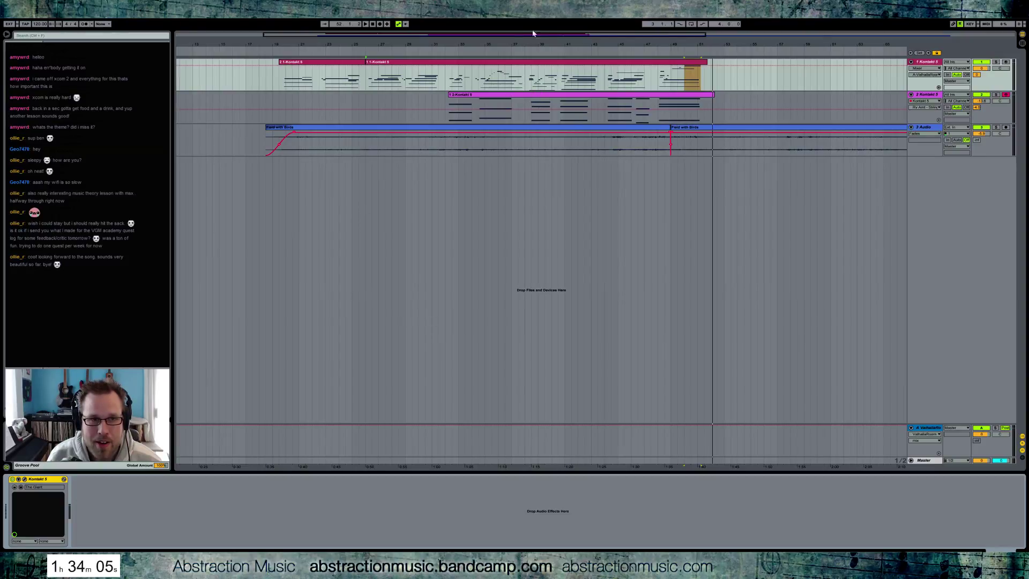
pyautogui.moveTo(531, 36); pyautogui.dragTo(642, 40)
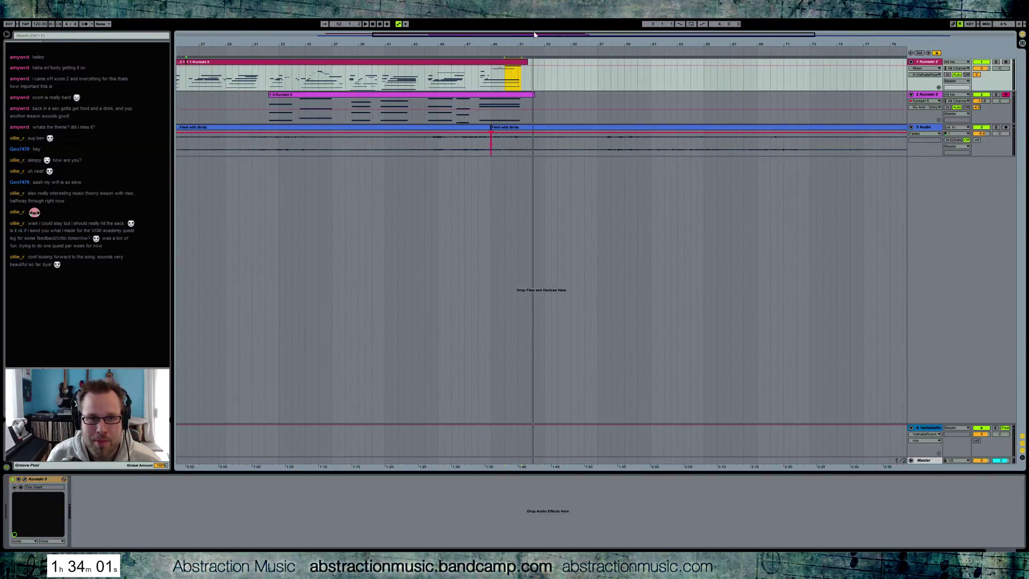
pyautogui.moveTo(534, 34); pyautogui.dragTo(535, 21)
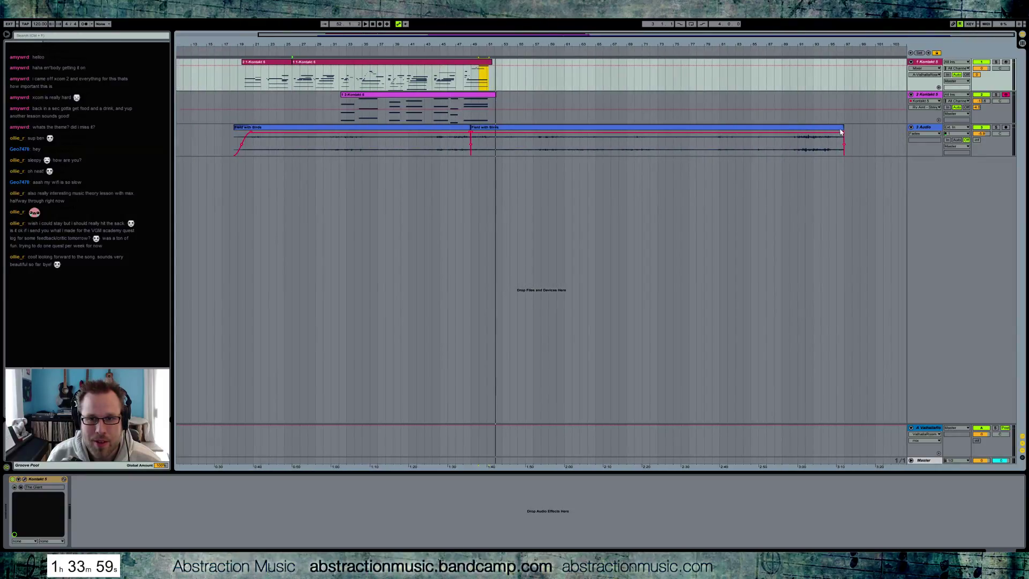
pyautogui.moveTo(844, 131); pyautogui.dragTo(510, 139)
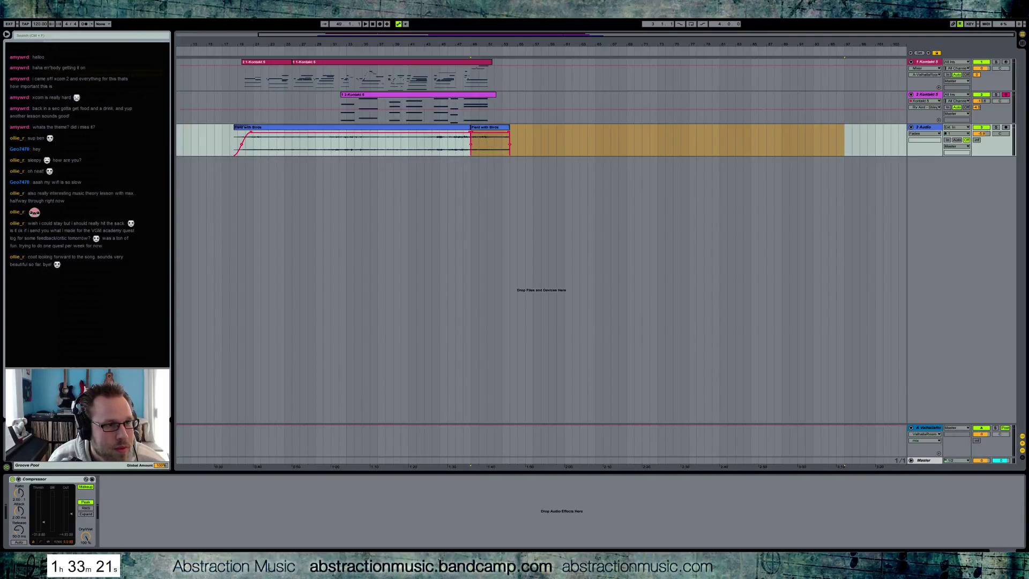
# - Import the rain field recording onto a new audio track starting at about bar 55, and play it
pyautogui.moveTo(478, 193); pyautogui.dragTo(370, 167)
pyautogui.hotkey('ctrl', 'z')
pyautogui.moveTo(496, 171); pyautogui.dragTo(541, 173)
pyautogui.click(541, 172)
pyautogui.press('space')
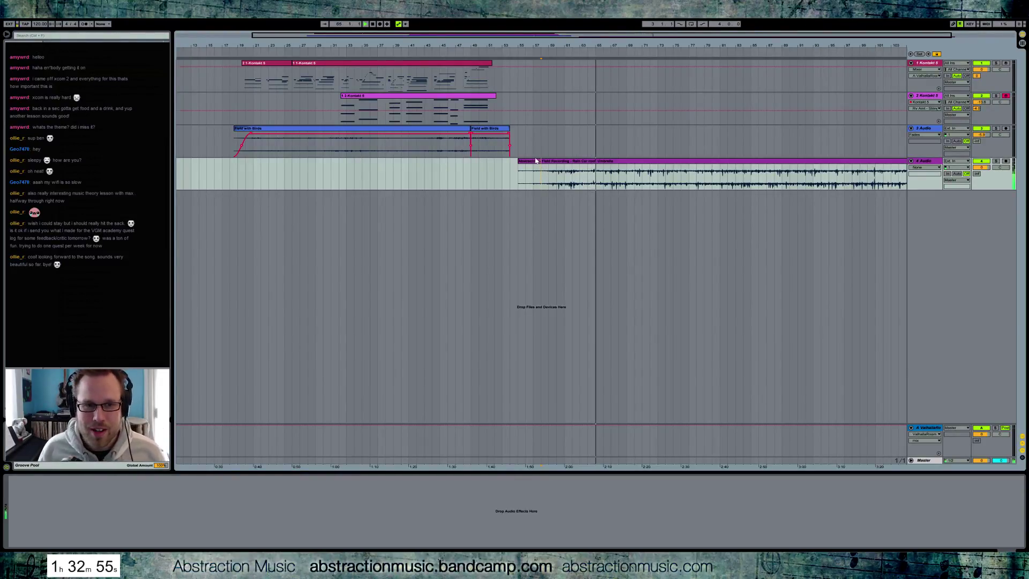
# - Trim the rain recording's start and move the clip to about bar 50, overlapping the end of the Field with Birds clip
pyautogui.moveTo(518, 175)
pyautogui.mouseDown()
pyautogui.moveTo(596, 175)
pyautogui.moveTo(508, 168)
pyautogui.mouseUp()
pyautogui.press('space')
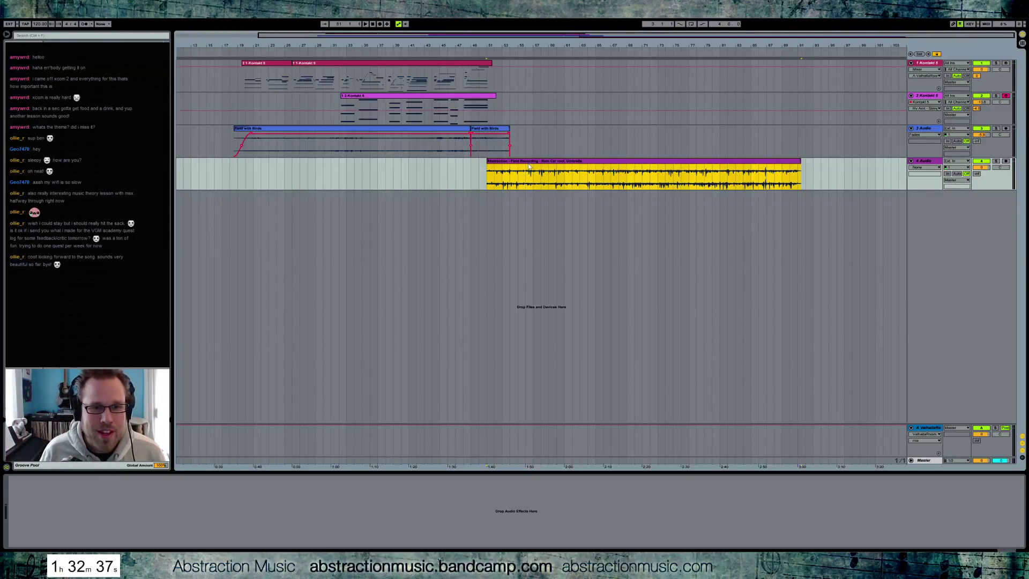
pyautogui.moveTo(525, 163); pyautogui.dragTo(516, 163)
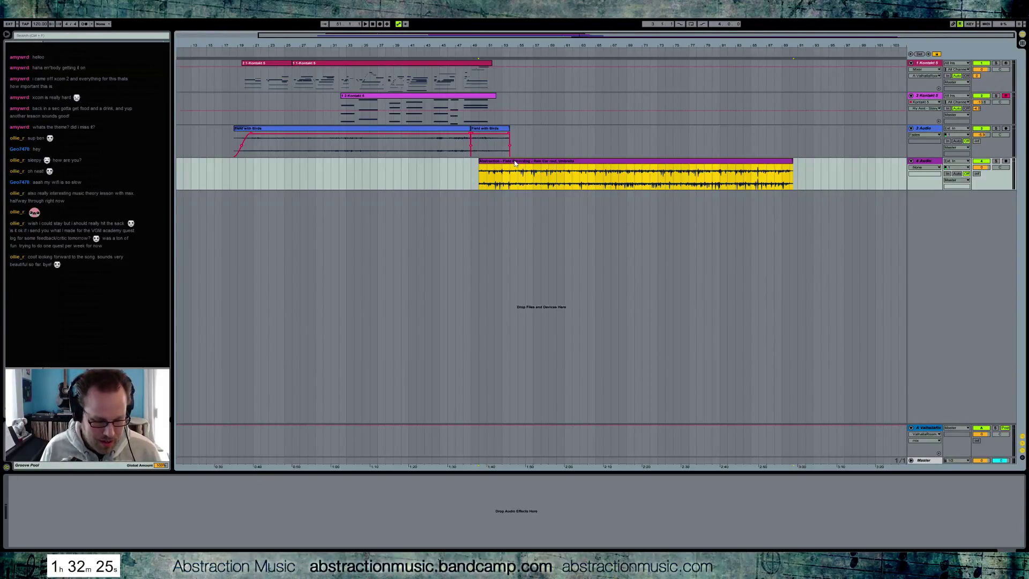
# - Fade in the rain clip over about five bars, trim its end slightly, and give it a long fade-out
pyautogui.moveTo(481, 165); pyautogui.dragTo(520, 164)
pyautogui.click(312, 49)
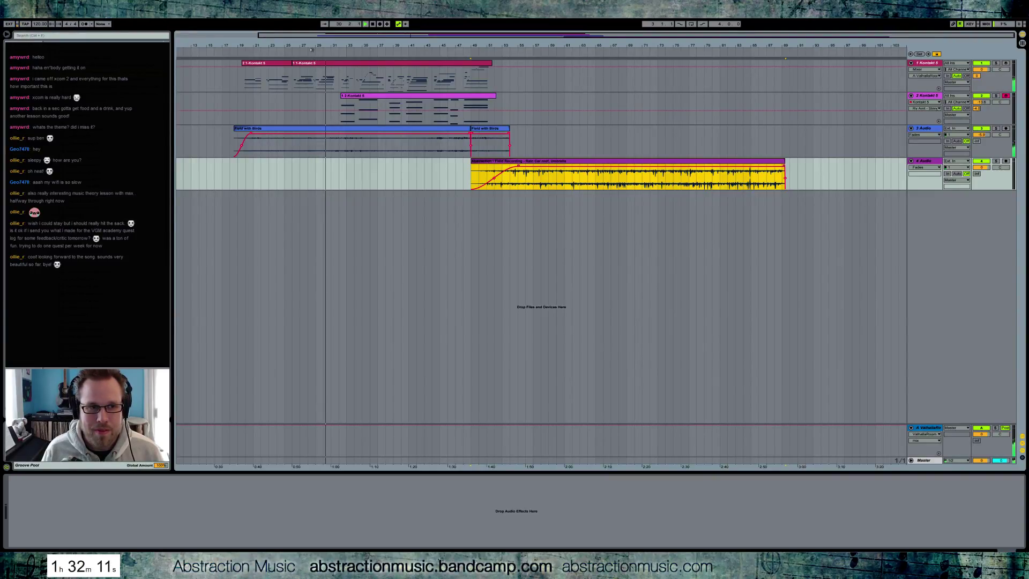
pyautogui.click(519, 167)
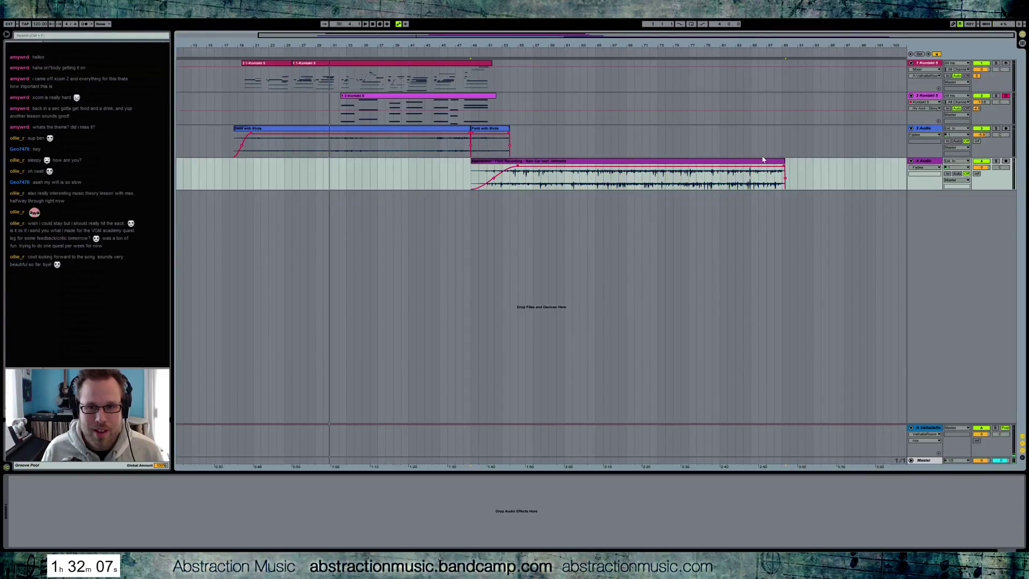
pyautogui.moveTo(785, 166)
pyautogui.mouseDown()
pyautogui.moveTo(726, 165)
pyautogui.moveTo(774, 164)
pyautogui.mouseUp()
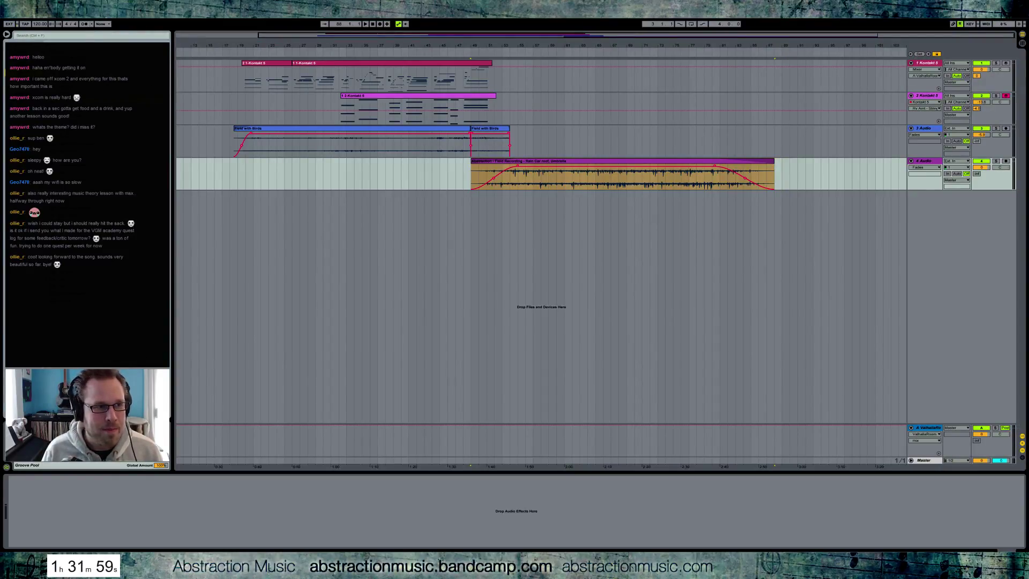
# - Add a Compressor to the rain recording's track and lower its threshold
pyautogui.moveTo(80, 161); pyautogui.dragTo(114, 531)
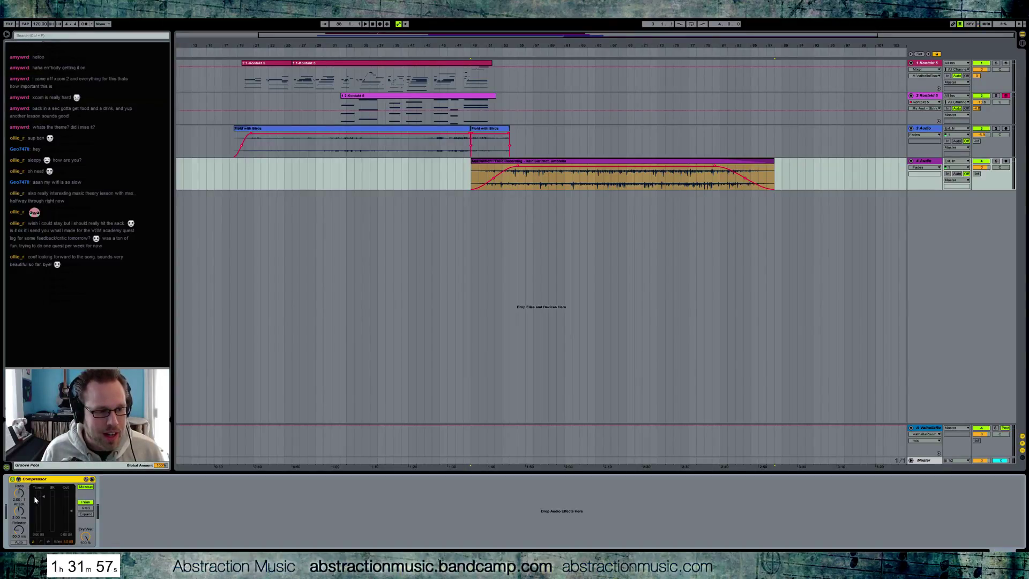
pyautogui.moveTo(44, 501); pyautogui.dragTo(43, 524)
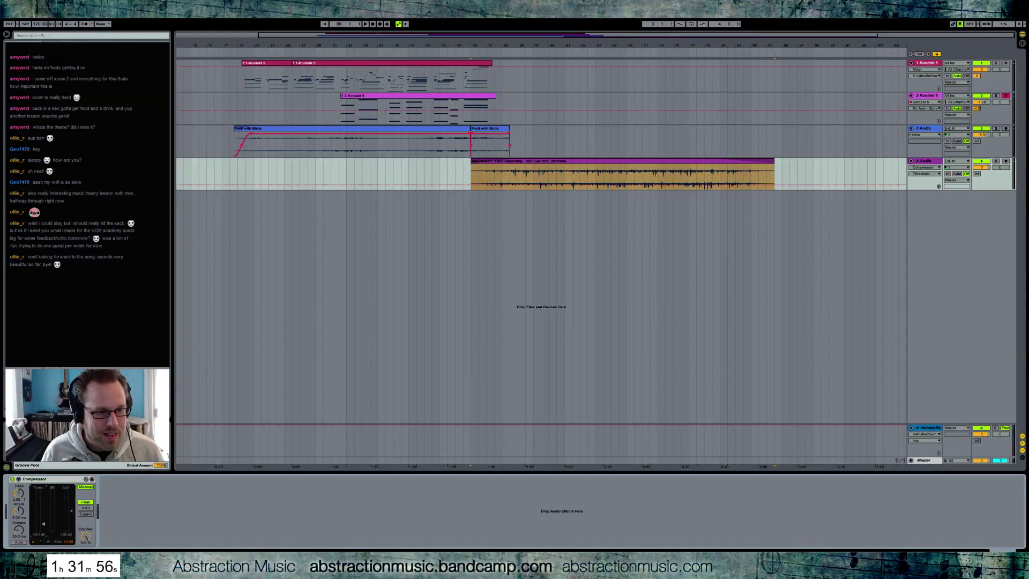
pyautogui.click(453, 304)
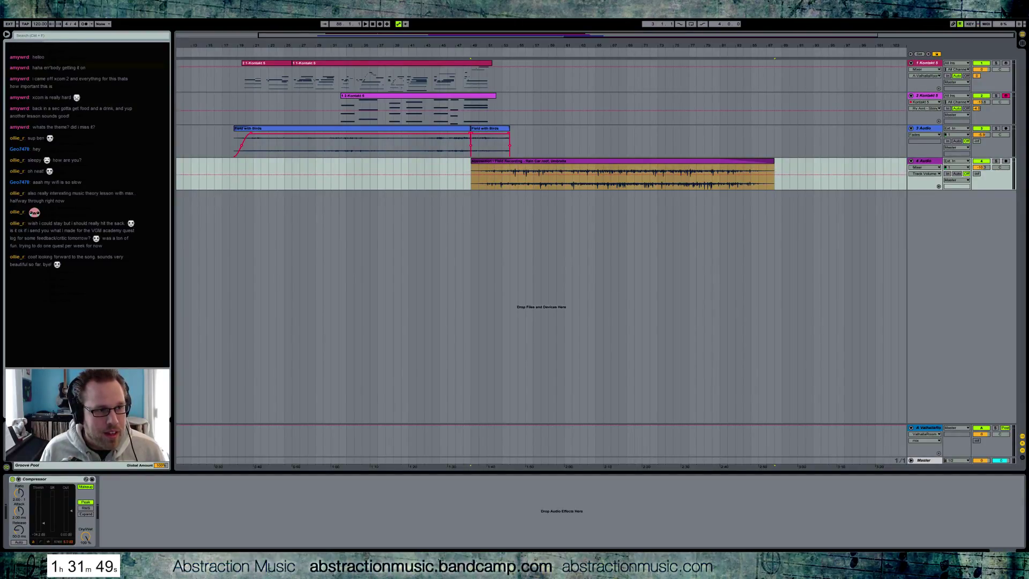
# - Add an EQ Eight after the Compressor on the rain track, shelving down the lows and softening the highs
pyautogui.moveTo(81, 161); pyautogui.dragTo(152, 516)
pyautogui.click(147, 538)
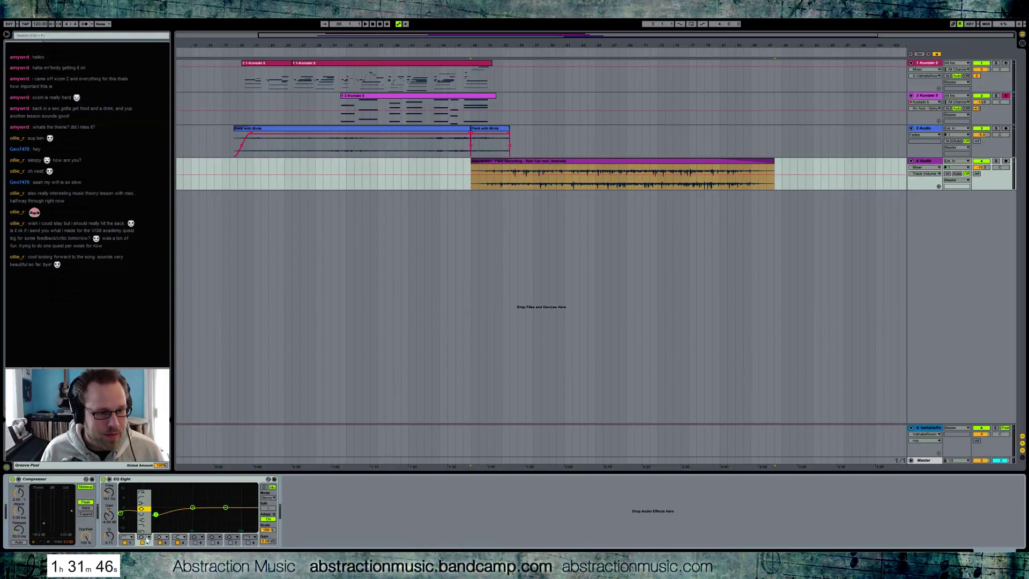
pyautogui.click(149, 503)
pyautogui.moveTo(156, 514); pyautogui.dragTo(161, 520)
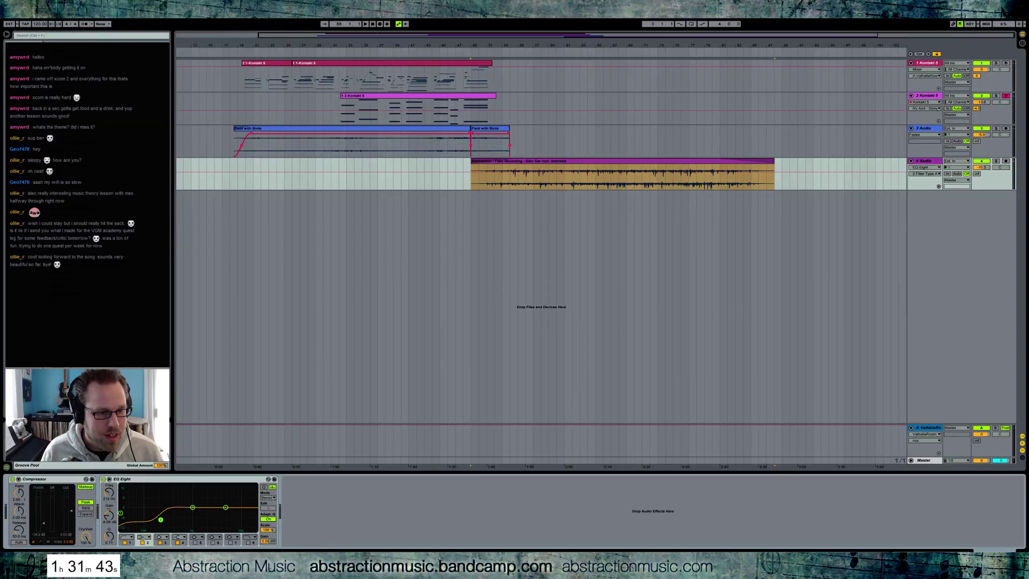
pyautogui.moveTo(225, 507); pyautogui.dragTo(134, 511)
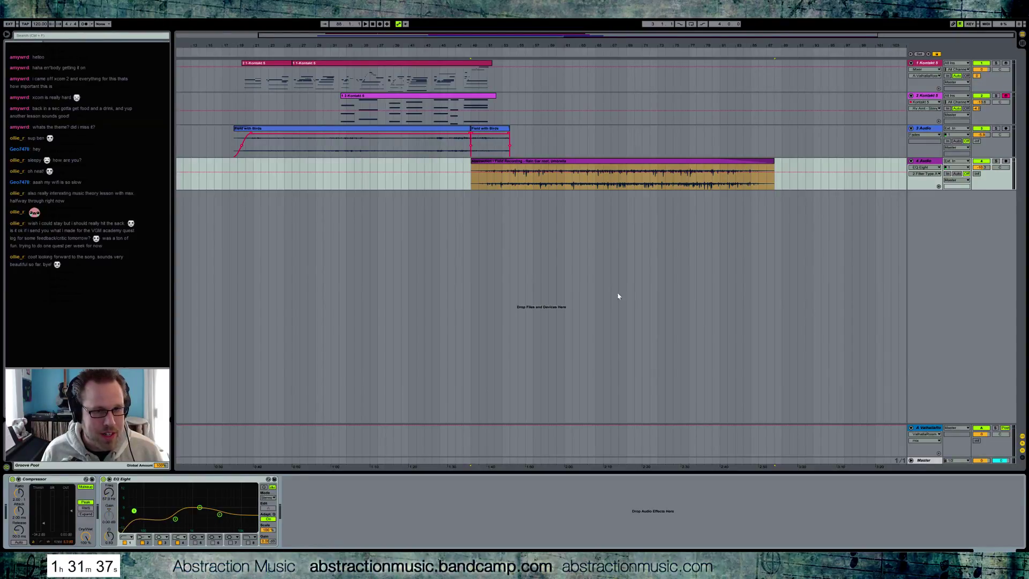
# - Play the transition into the rain and fade out the end of the Field with Birds clip over about three bars
pyautogui.click(545, 167)
pyautogui.press('space')
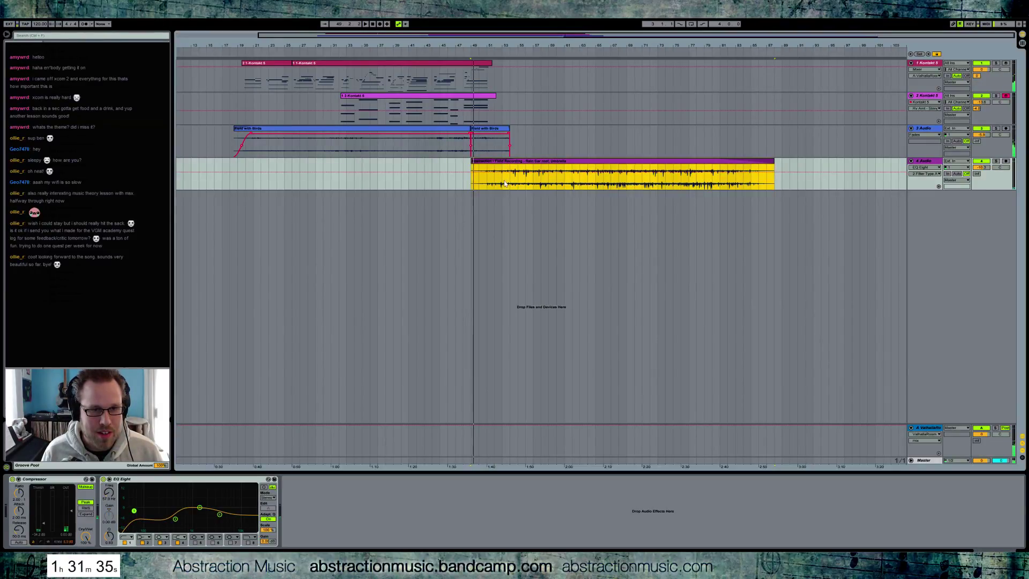
pyautogui.click(504, 184)
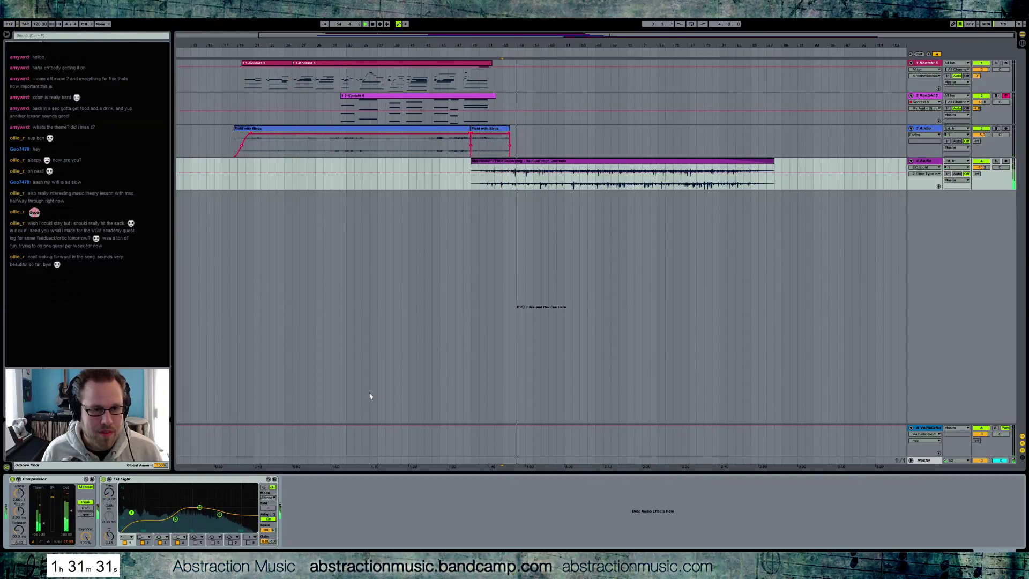
pyautogui.moveTo(509, 133); pyautogui.dragTo(485, 137)
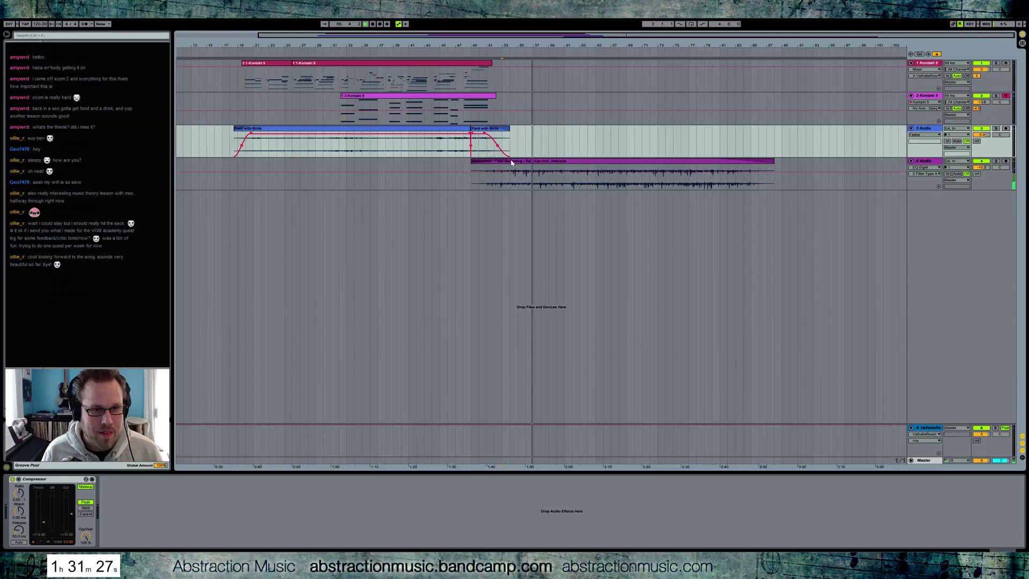
pyautogui.press('space')
# - Arm the piano track and ramp its A-ValhallaRoom send automation down right after the existing piano clips, at about bars 51 to 52
pyautogui.click(501, 79)
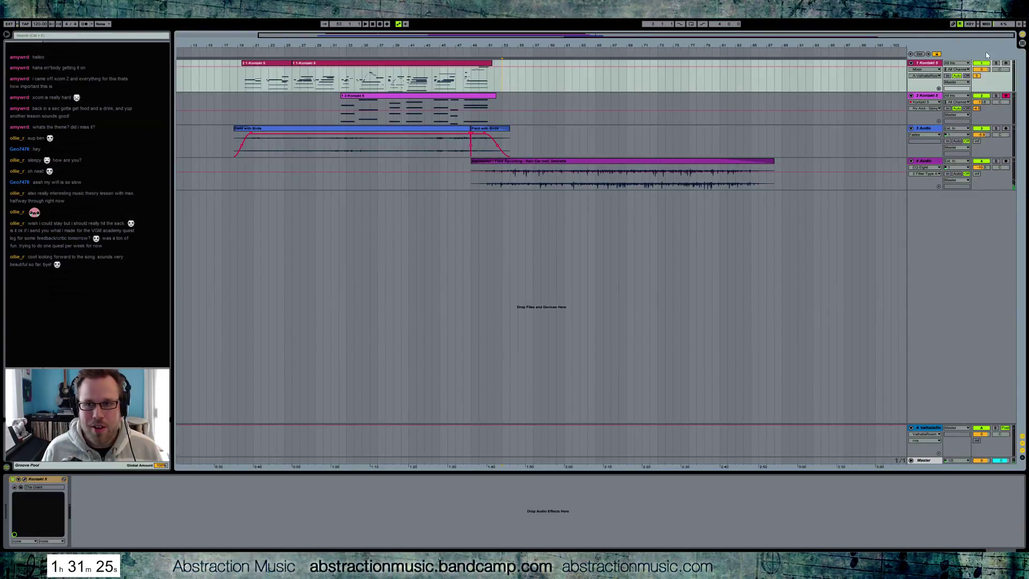
pyautogui.click(1007, 63)
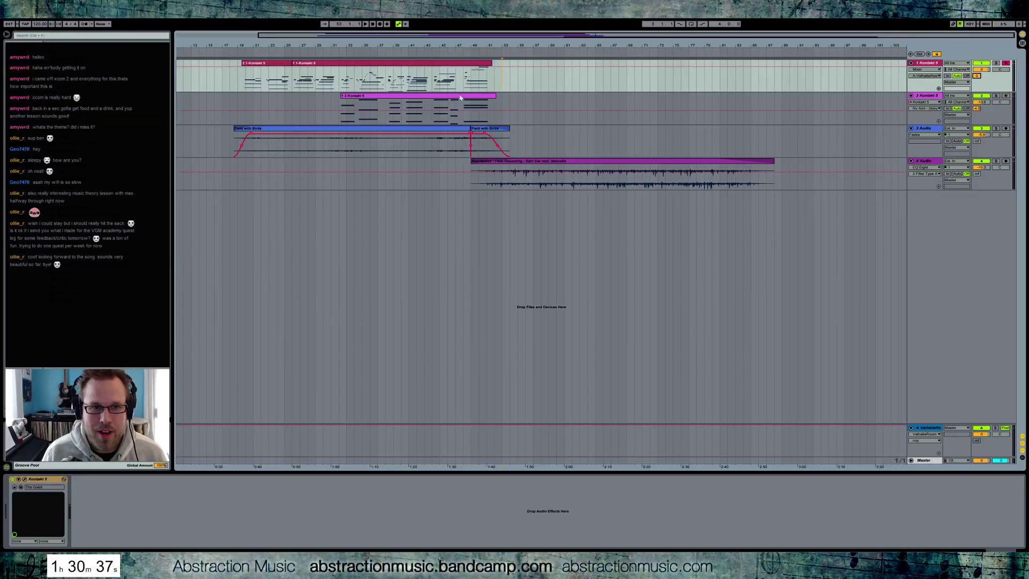
pyautogui.click(501, 69)
pyautogui.moveTo(504, 66)
pyautogui.mouseDown()
pyautogui.moveTo(500, 82)
pyautogui.moveTo(494, 67)
pyautogui.mouseUp()
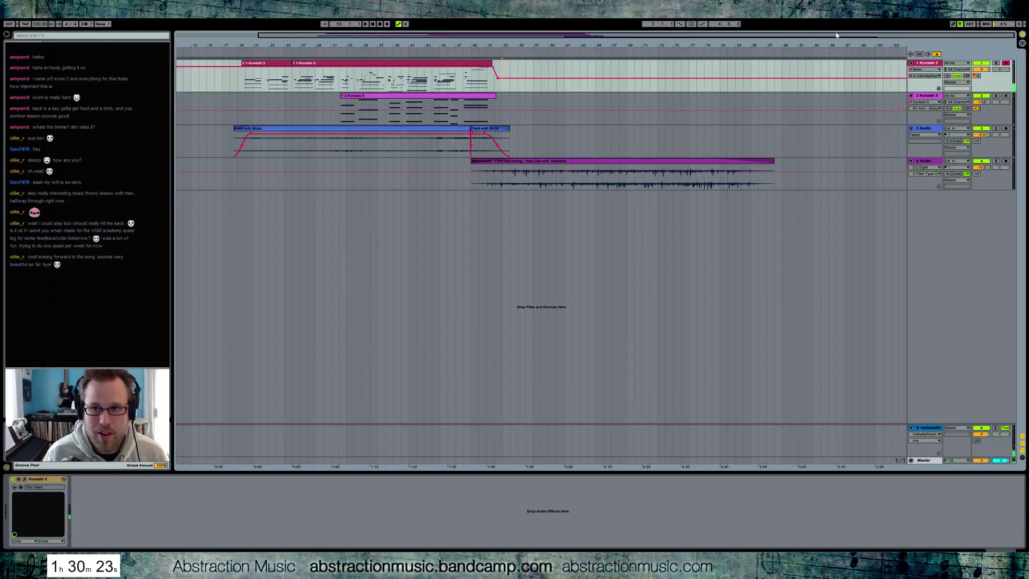
pyautogui.moveTo(520, 78); pyautogui.dragTo(524, 75)
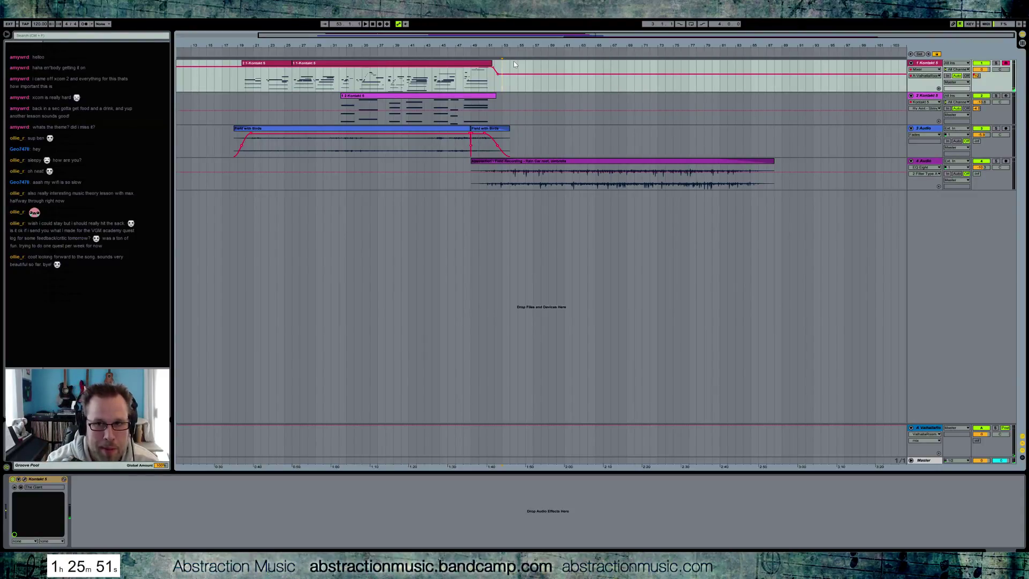
# - Record a new piano clip from just before bar 54 to about bar 83, and move it to start midway through bar 52
pyautogui.press('F9')
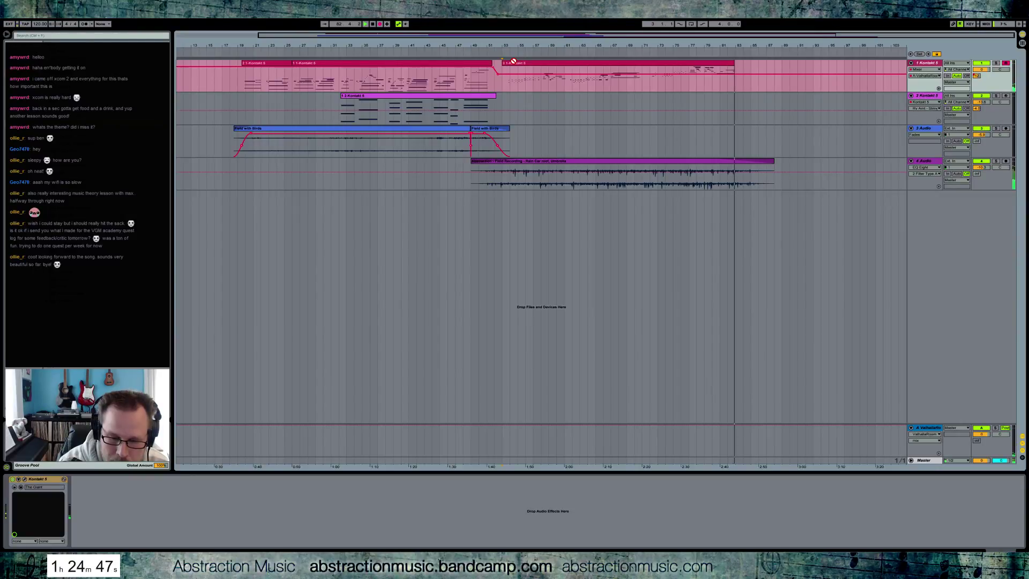
pyautogui.press('space')
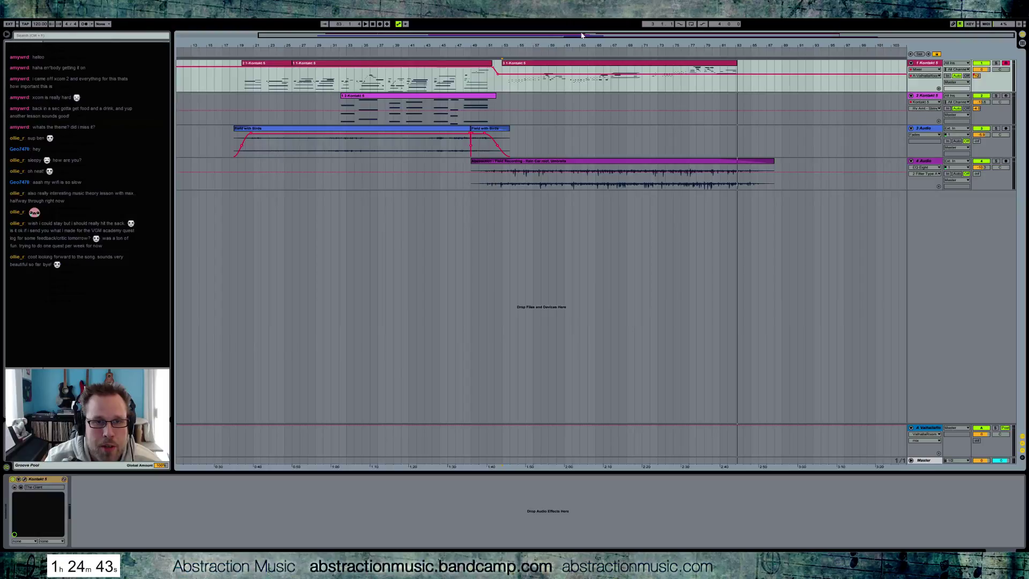
pyautogui.moveTo(568, 37); pyautogui.dragTo(571, 59)
pyautogui.click(551, 65)
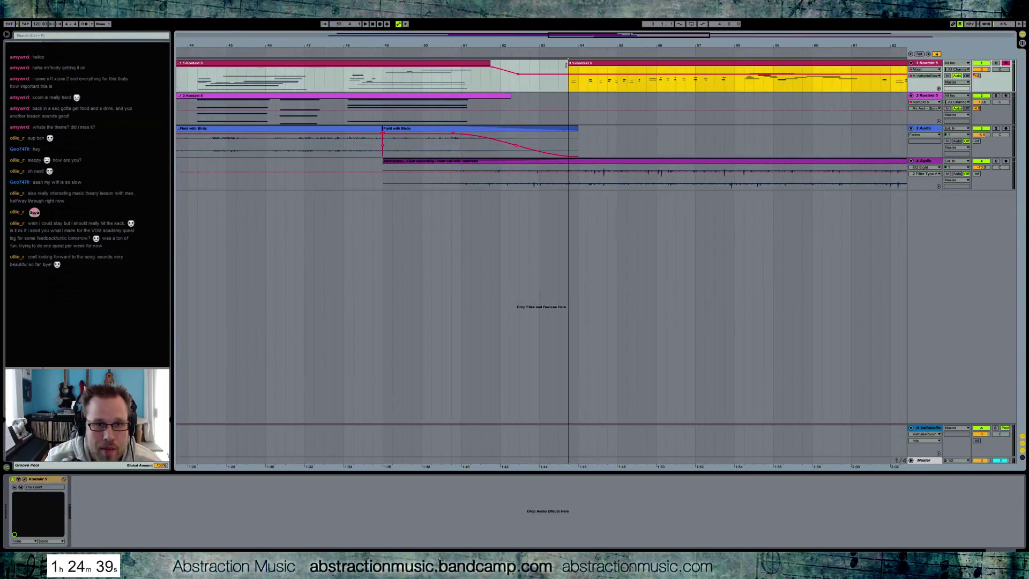
pyautogui.moveTo(550, 65); pyautogui.dragTo(529, 72)
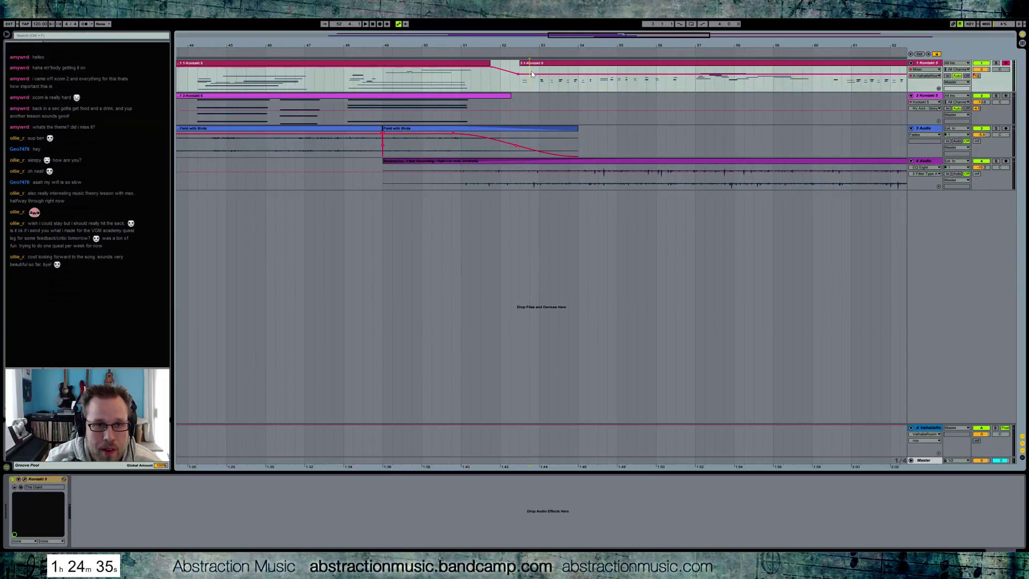
# - Raise the piano's A-ValhallaRoom send level slightly under the new clip and play back the transition into it
pyautogui.click(530, 72)
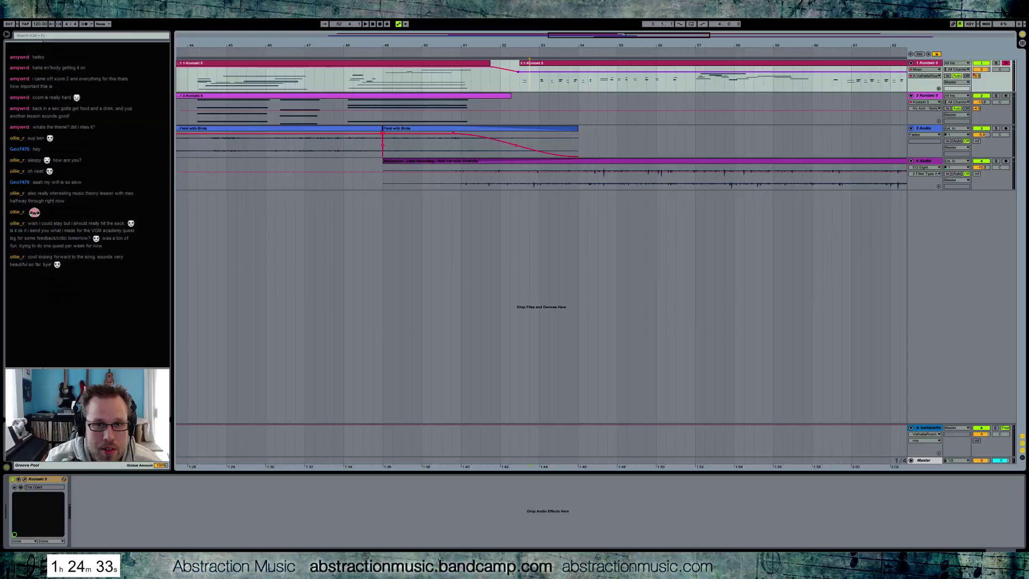
pyautogui.moveTo(567, 43); pyautogui.dragTo(438, 48)
pyautogui.click(460, 53)
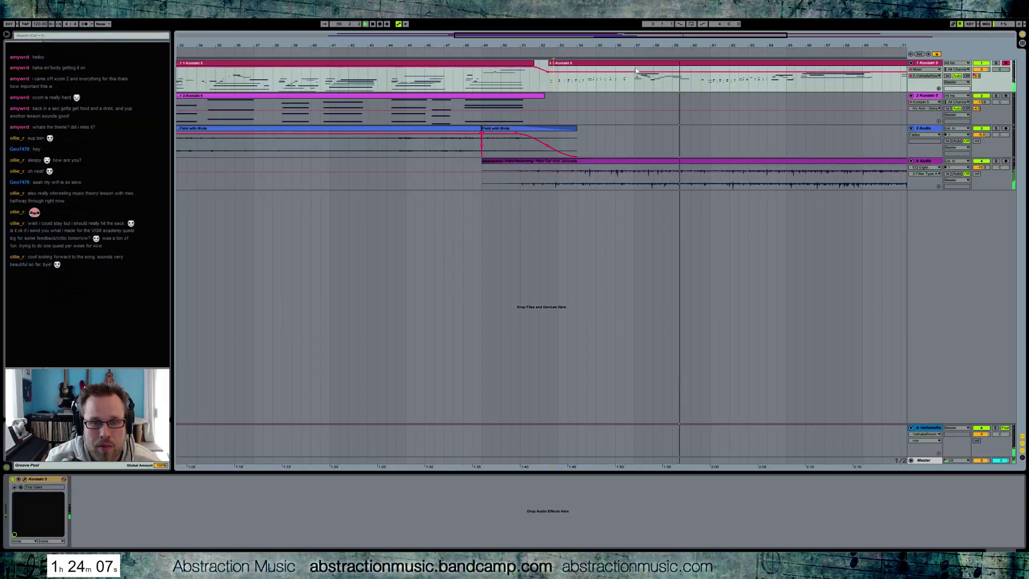
pyautogui.press('space')
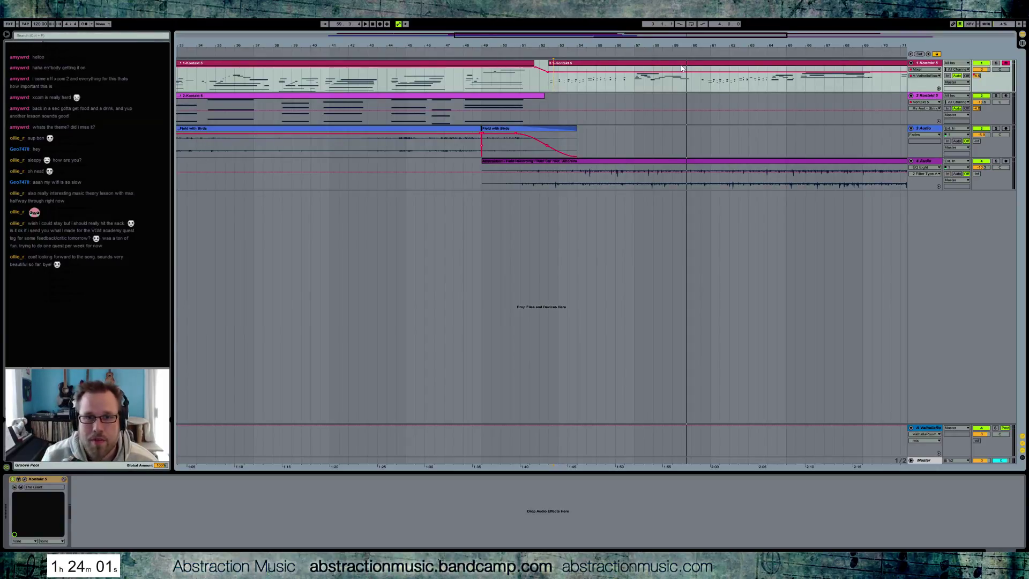
pyautogui.moveTo(687, 34); pyautogui.dragTo(735, 34)
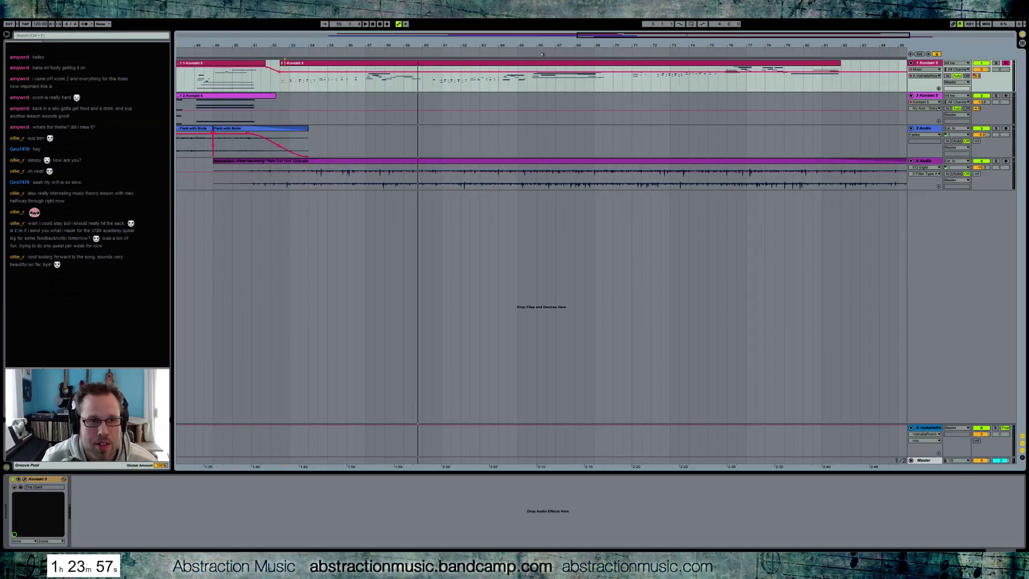
pyautogui.click(316, 67)
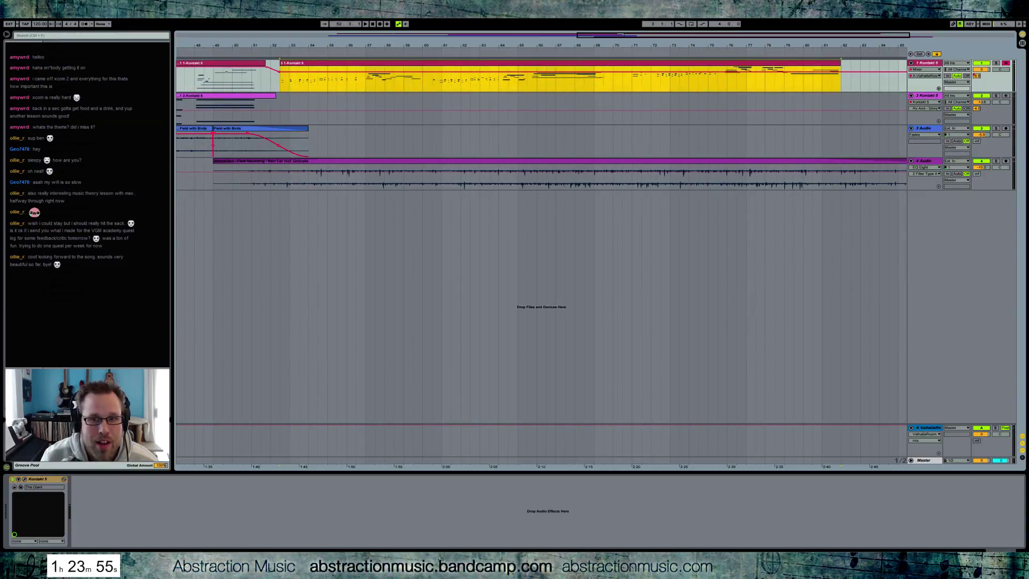
# - Record a new strings part on the second Kontakt track from about bar 60, and cut everything after about bar 69
pyautogui.click(942, 99)
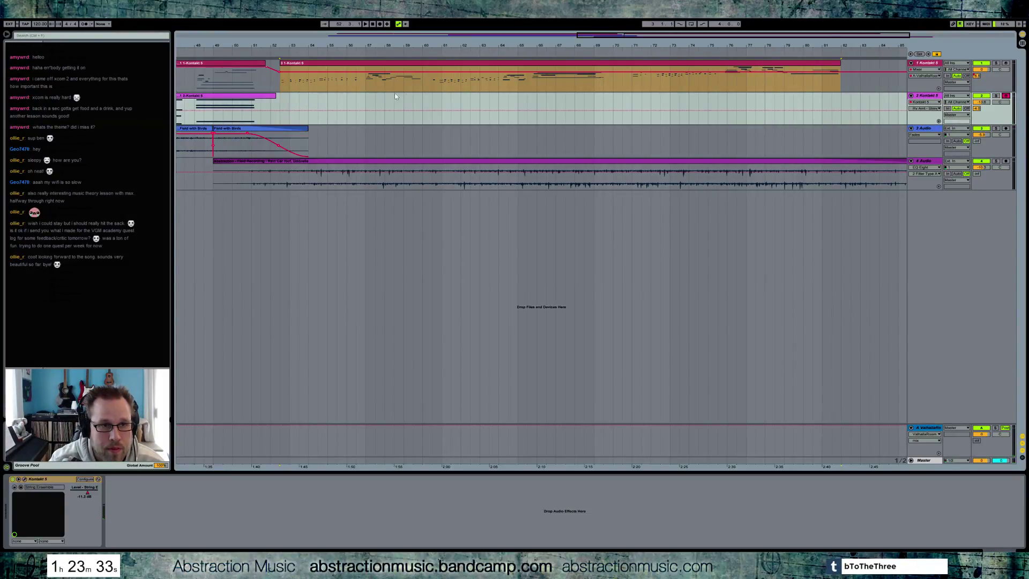
pyautogui.click(431, 102)
pyautogui.click(252, 111)
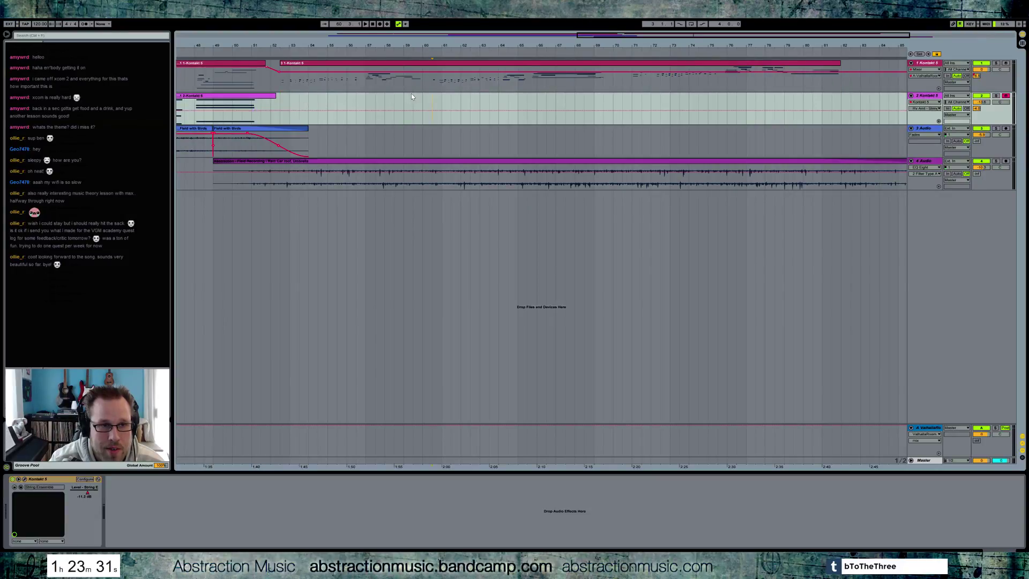
pyautogui.press('F9')
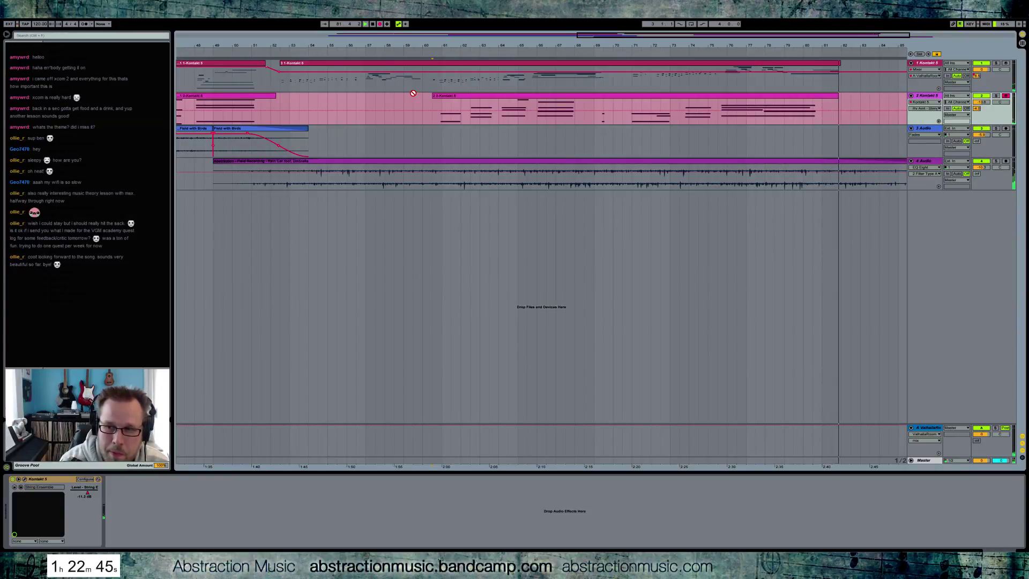
pyautogui.press('space')
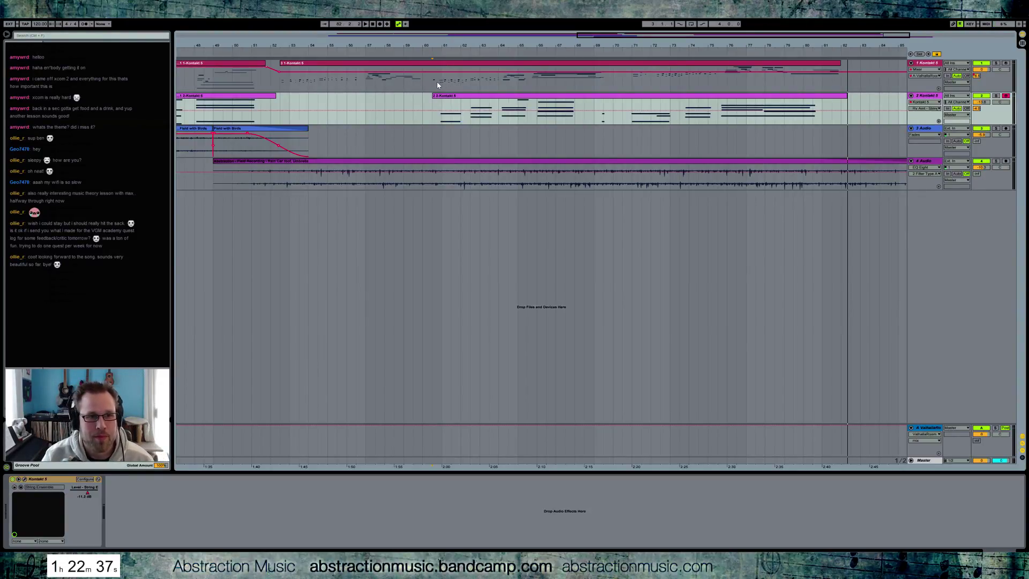
pyautogui.moveTo(850, 105); pyautogui.dragTo(595, 105)
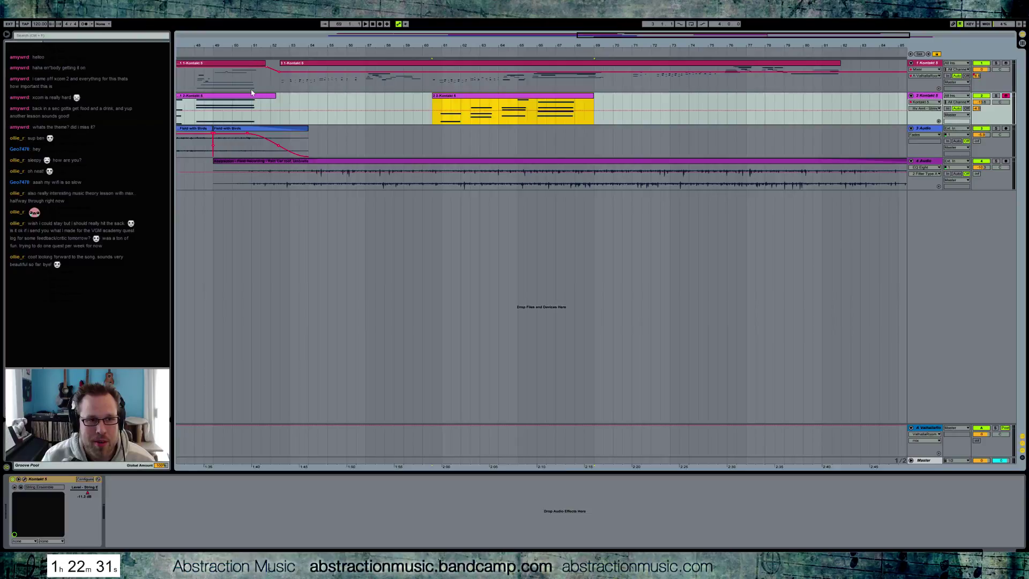
# - Split the new piano clip after its first chord, just before bar 53, and nudge the remainder about a sixteenth note later
pyautogui.click(287, 65)
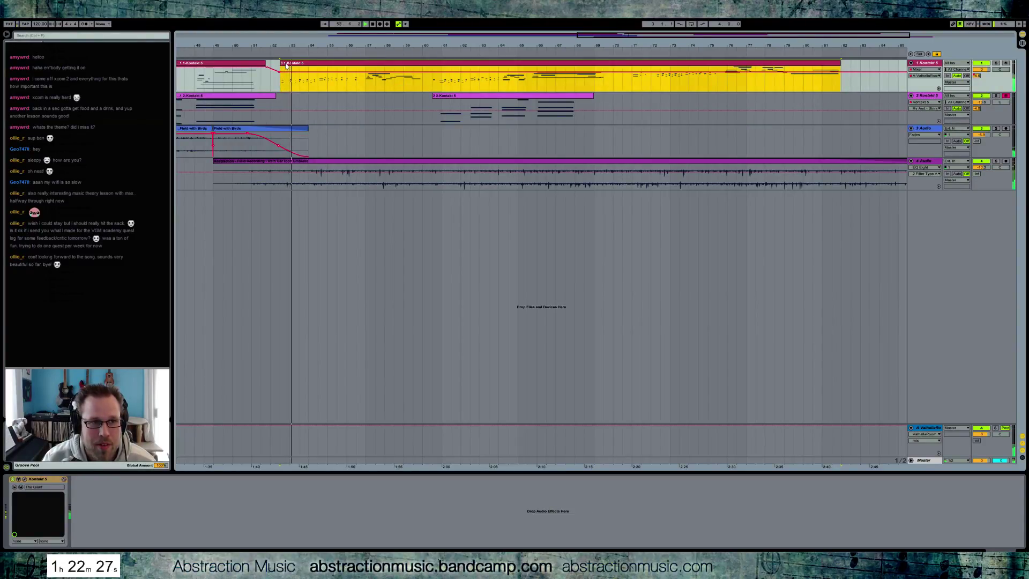
pyautogui.moveTo(602, 42); pyautogui.dragTo(619, 37)
pyautogui.moveTo(303, 80); pyautogui.dragTo(290, 86)
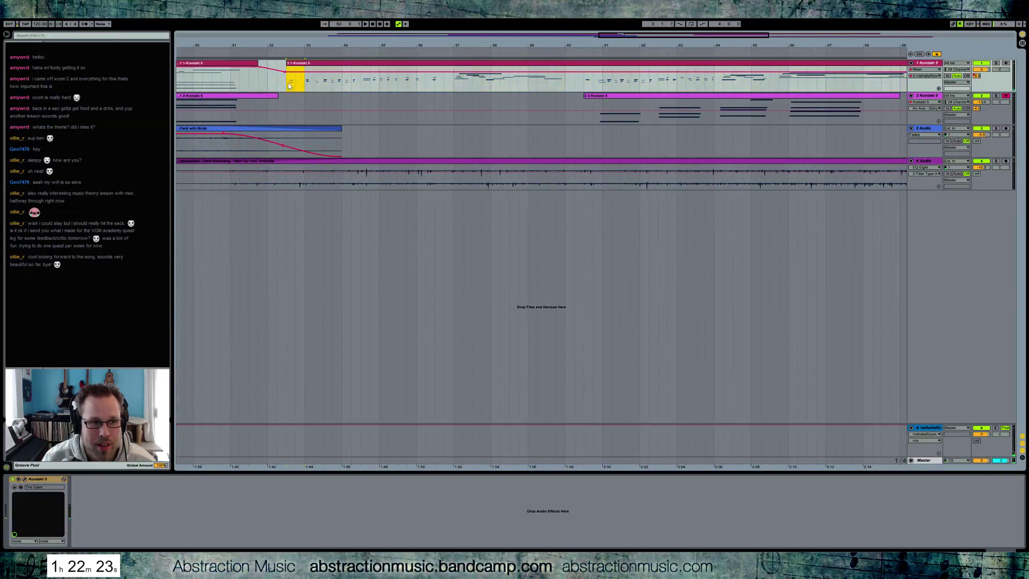
pyautogui.moveTo(622, 37); pyautogui.dragTo(547, 64)
pyautogui.press('space')
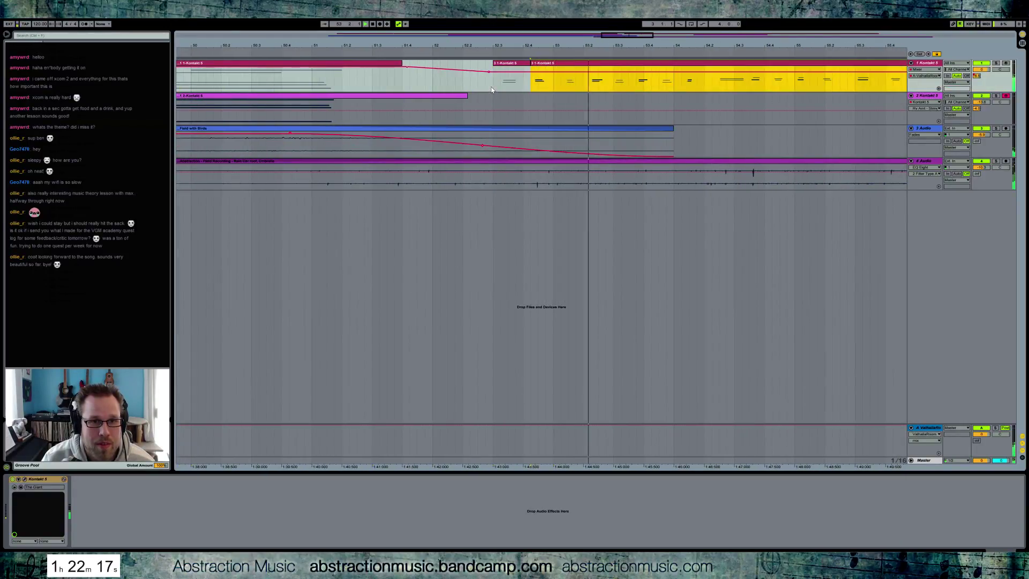
pyautogui.click(481, 83)
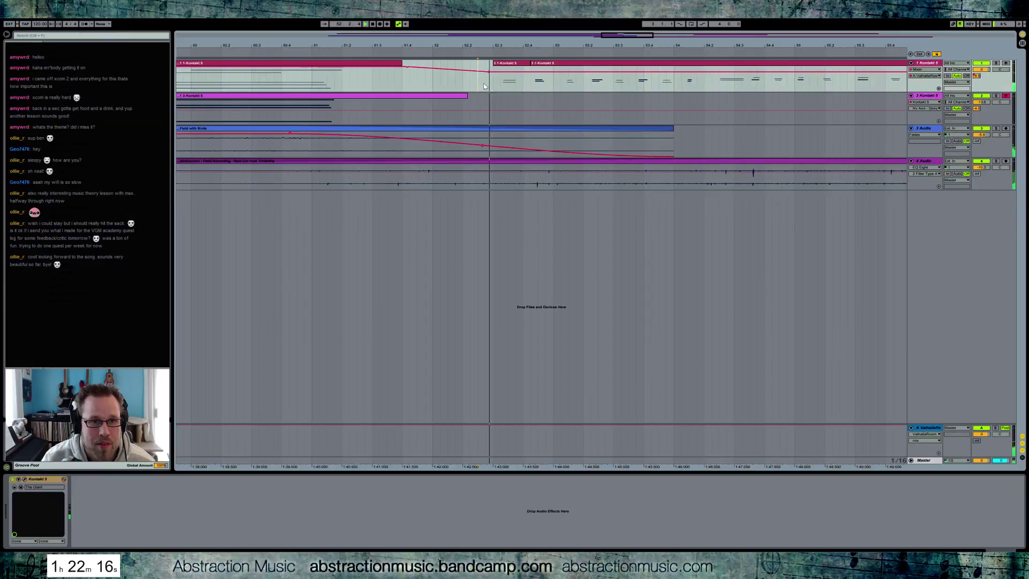
pyautogui.moveTo(549, 64); pyautogui.dragTo(556, 65)
pyautogui.click(528, 64)
pyautogui.press('space')
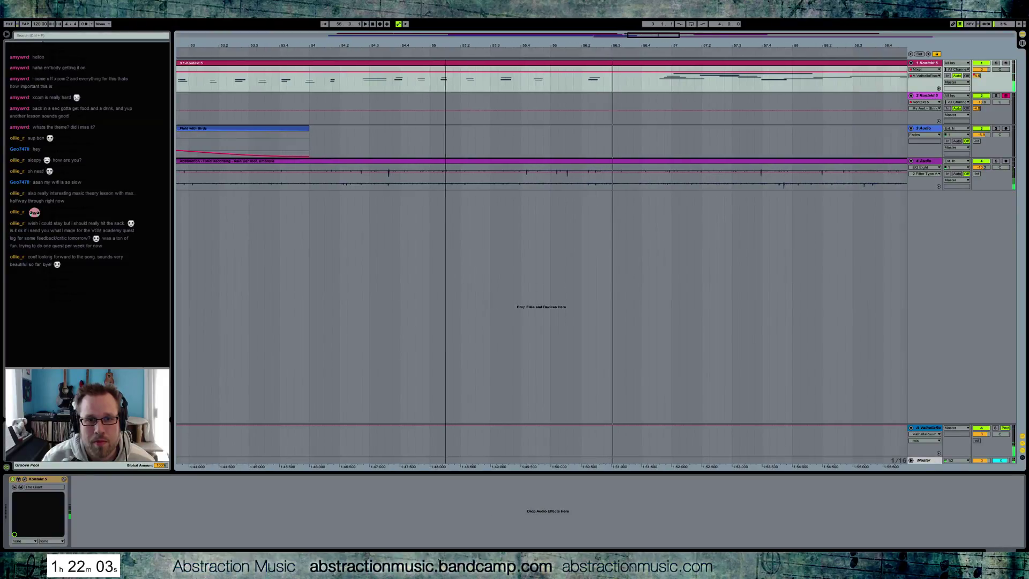
# - Split the piano clip around bar 56, move the following part about one beat earlier, and play the passage
pyautogui.click(564, 87)
pyautogui.moveTo(593, 67)
pyautogui.mouseDown()
pyautogui.moveTo(571, 63)
pyautogui.moveTo(578, 75)
pyautogui.mouseUp()
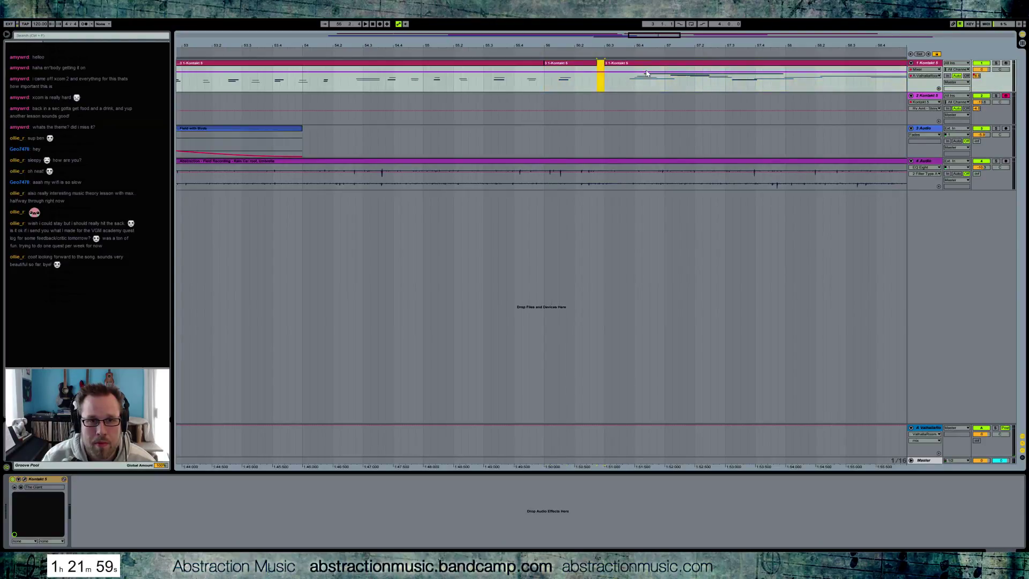
pyautogui.moveTo(647, 68); pyautogui.dragTo(617, 68)
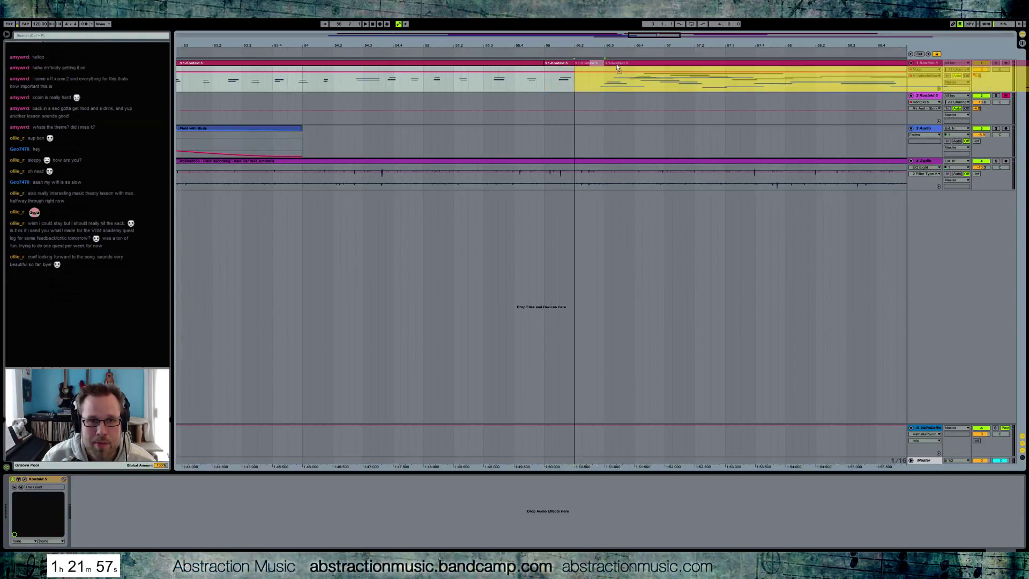
pyautogui.click(507, 89)
pyautogui.press('space')
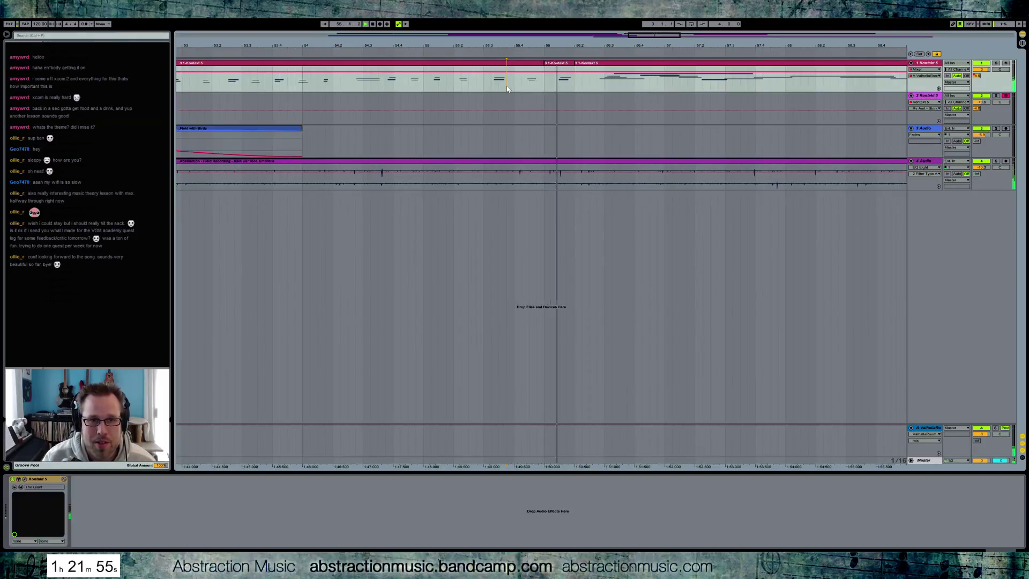
# - Add a high closing note just after bar 8 in the piano clip around bar 58, extend it to about bar 9, and play the result
pyautogui.click(663, 35)
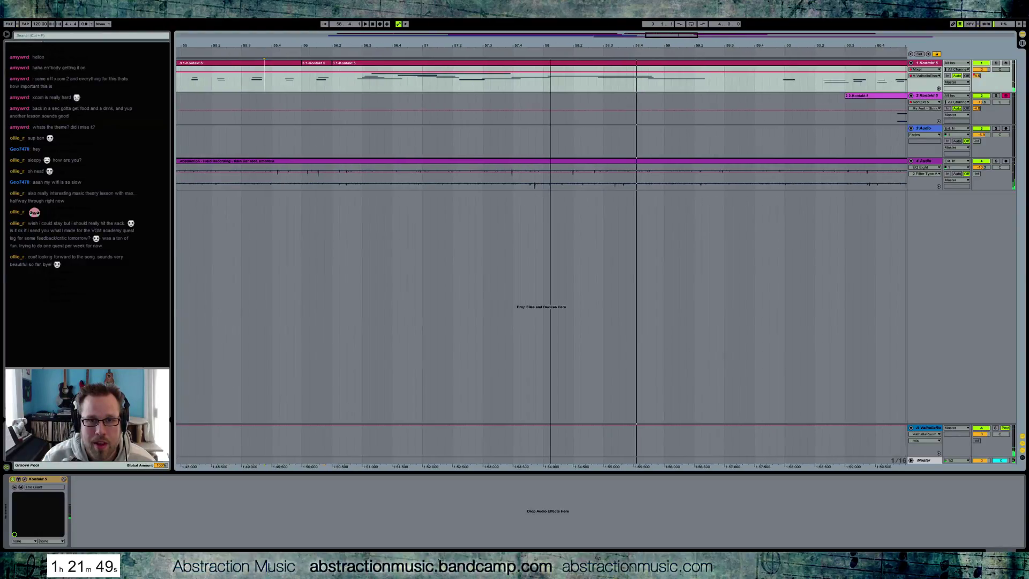
pyautogui.click(633, 68)
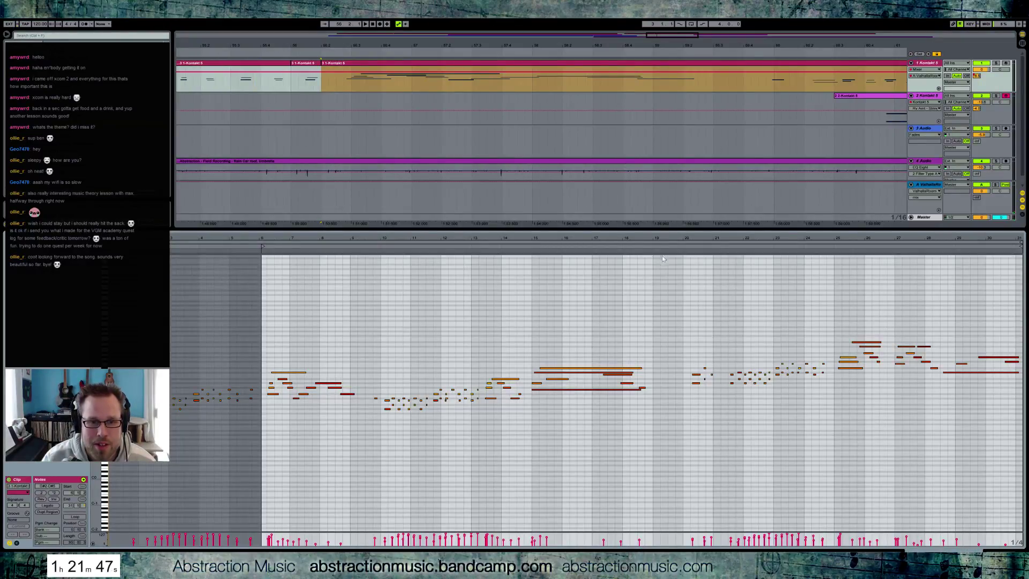
pyautogui.press('space')
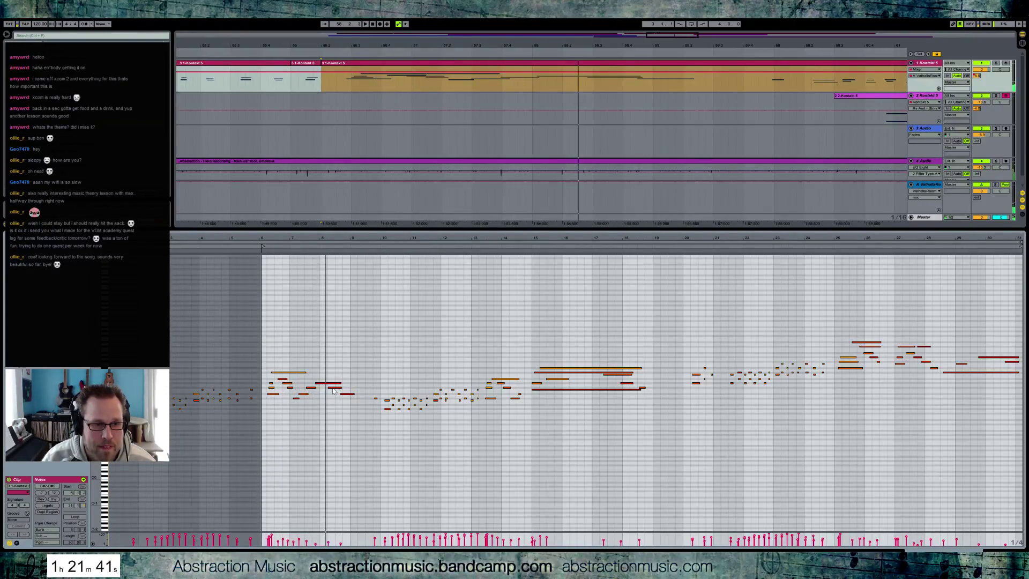
pyautogui.press('space')
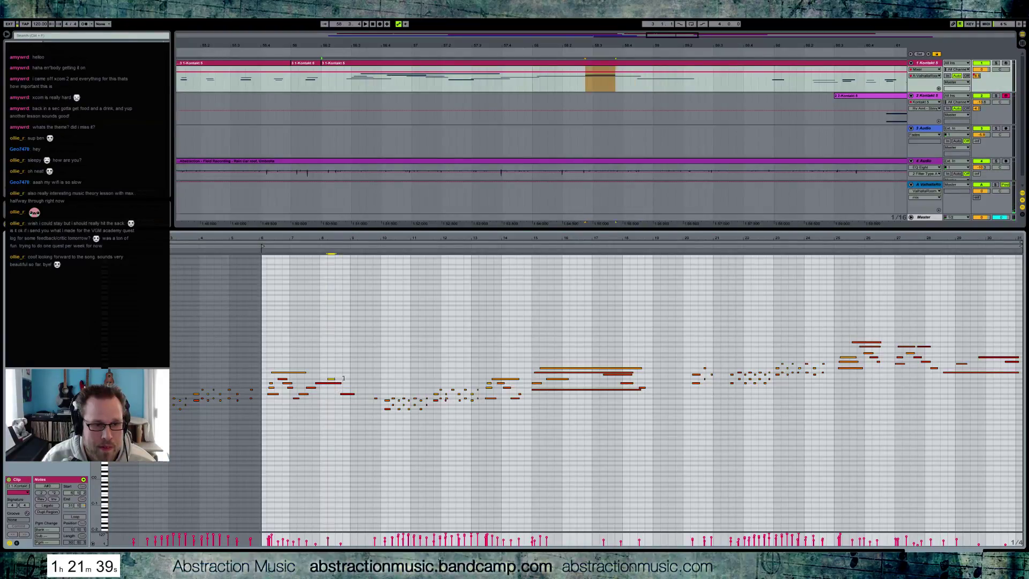
pyautogui.moveTo(341, 379); pyautogui.dragTo(351, 378)
pyautogui.click(311, 351)
pyautogui.press('space')
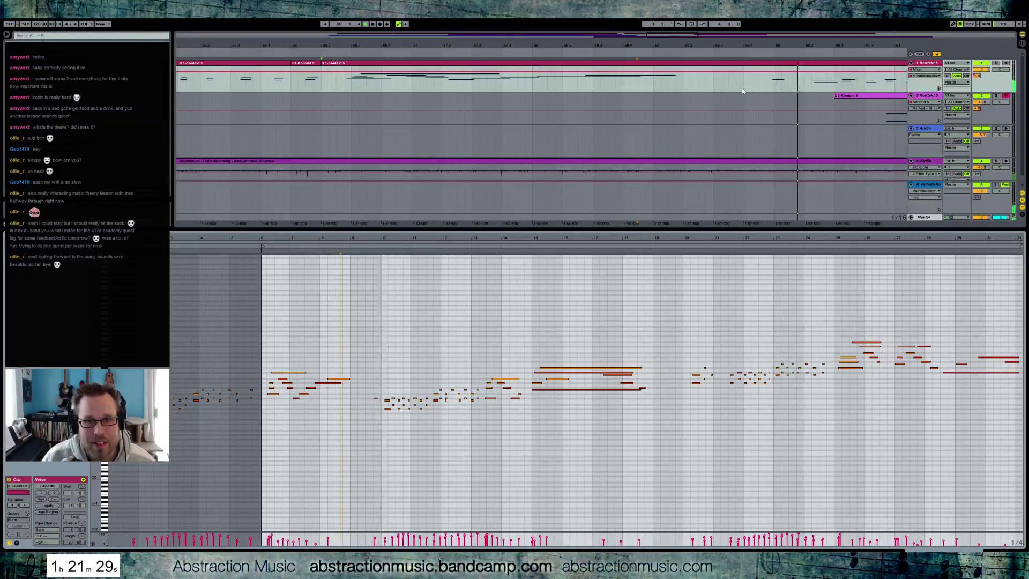
# - Split the piano clip after that phrase near bar 59, move the following part about two beats earlier, and play the transition
pyautogui.moveTo(766, 79); pyautogui.dragTo(708, 79)
pyautogui.hotkey('ctrl', 'e')
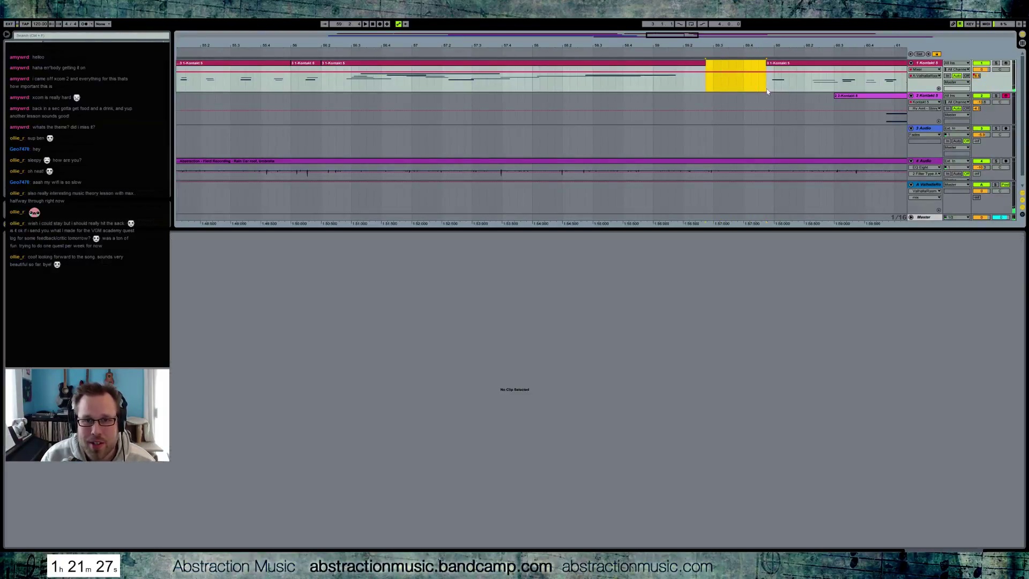
pyautogui.click(728, 70)
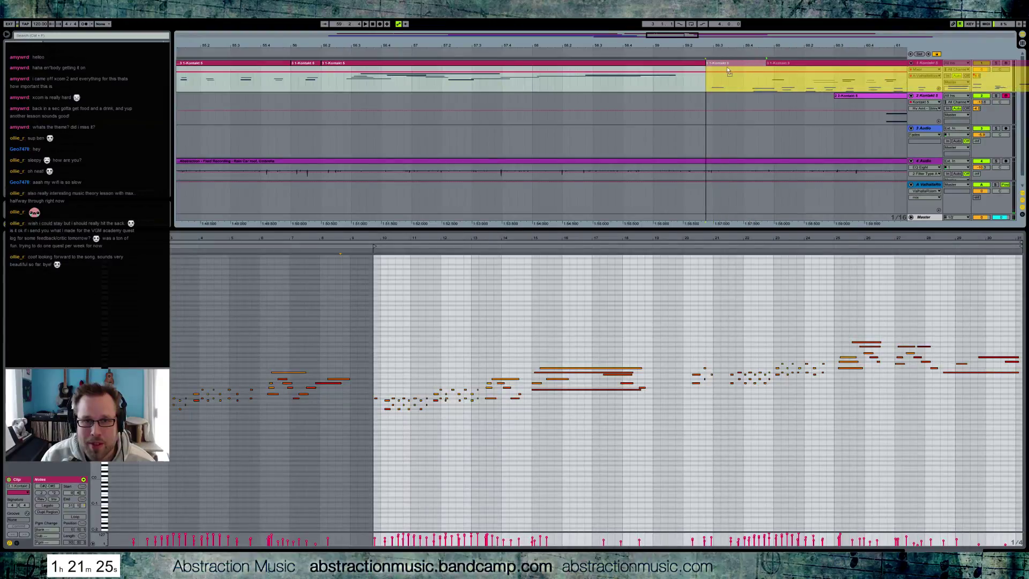
pyautogui.hotkey('ctrl', 'j')
pyautogui.click(629, 82)
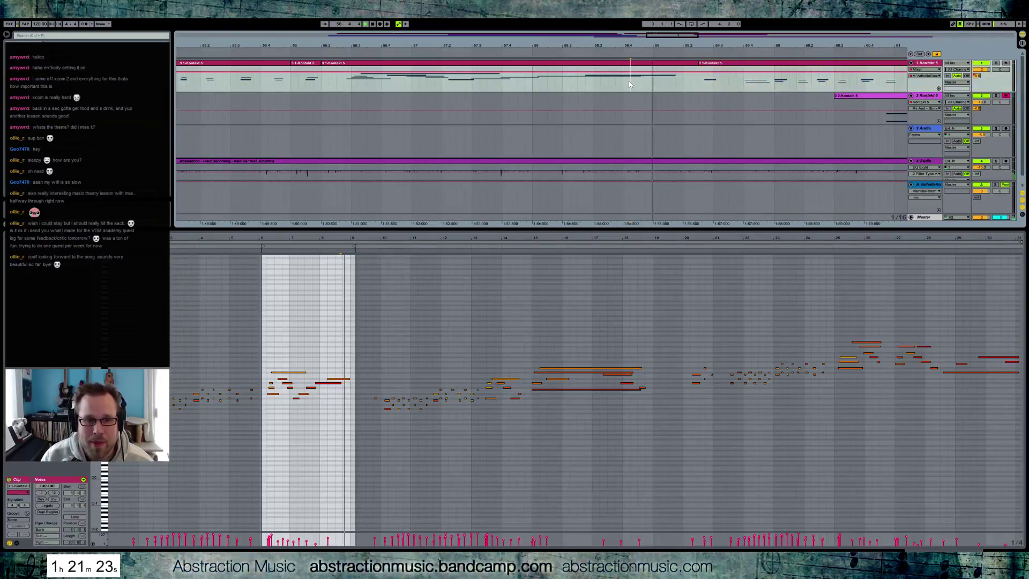
pyautogui.click(577, 82)
pyautogui.press('space')
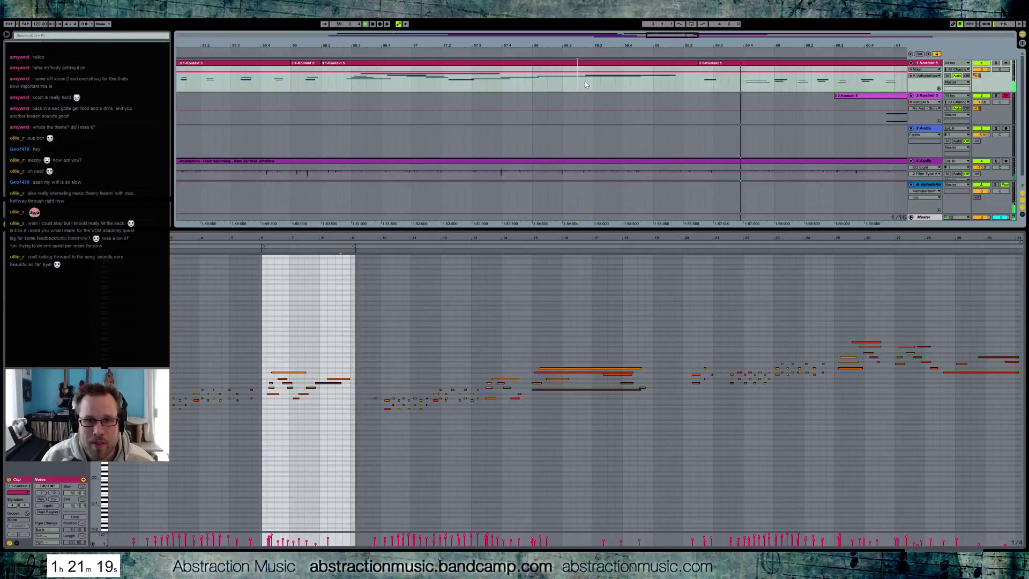
pyautogui.moveTo(681, 36); pyautogui.dragTo(697, 39)
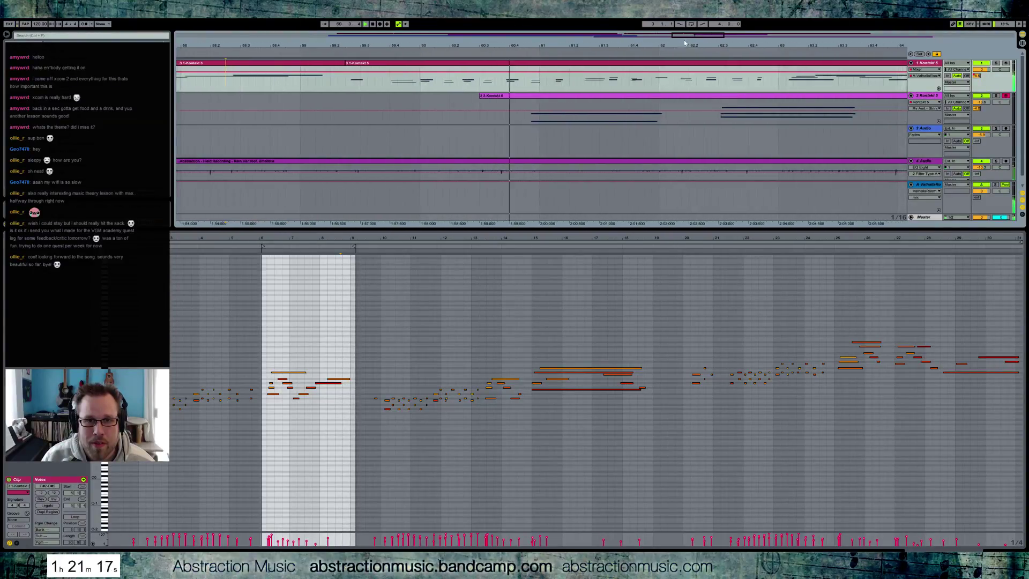
# - In the following piano clip, line up the misplaced lower notes around beats 12.2 and 12.3 with their upper notes
pyautogui.click(650, 65)
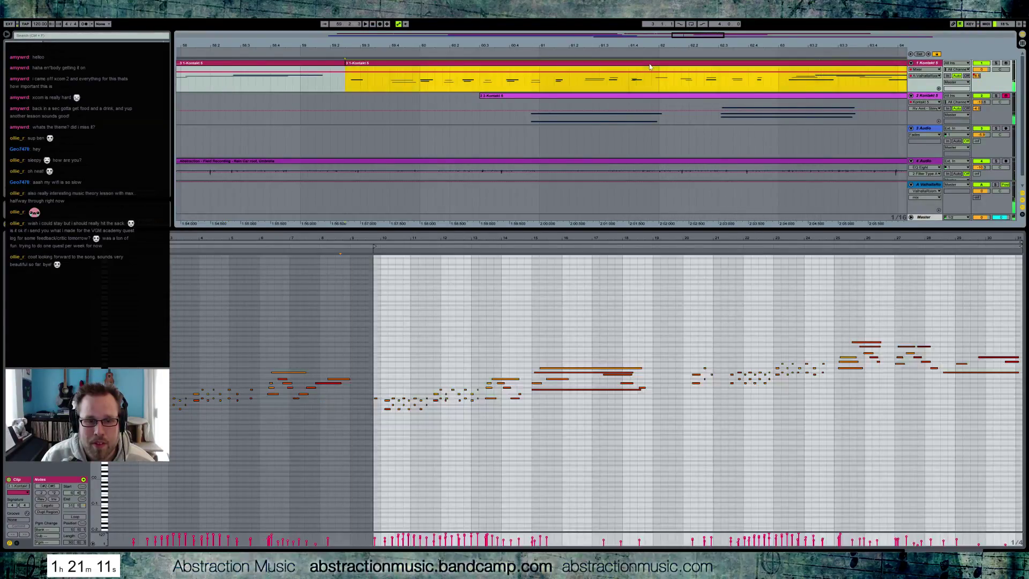
pyautogui.moveTo(467, 236); pyautogui.dragTo(332, 236)
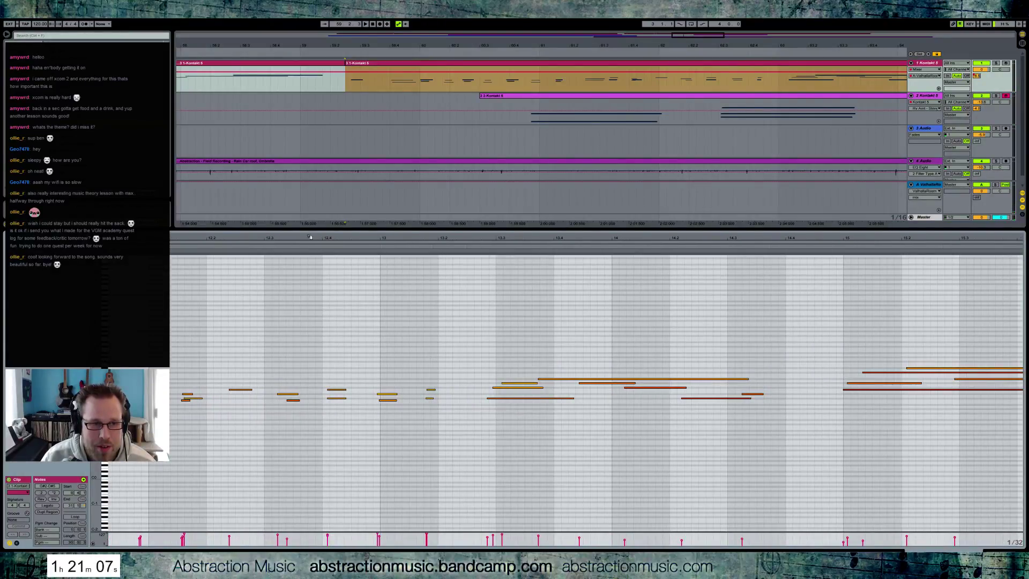
pyautogui.moveTo(324, 237); pyautogui.dragTo(600, 275)
pyautogui.click(498, 402)
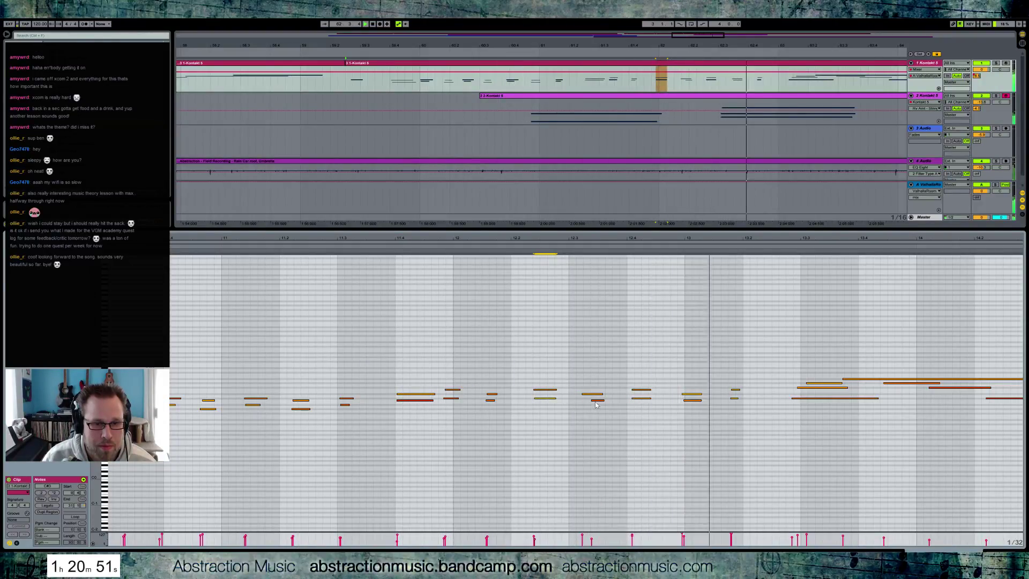
pyautogui.moveTo(595, 401); pyautogui.dragTo(588, 403)
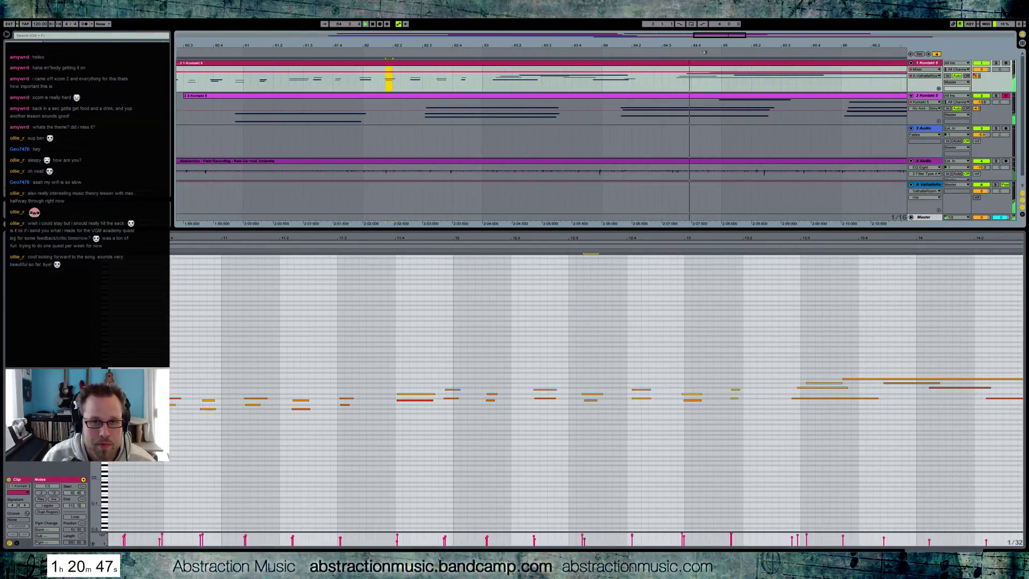
# - Deactivate the strings clip and play the piano clip alone from the phrase at about beat 13.3
pyautogui.moveTo(850, 237); pyautogui.dragTo(249, 241)
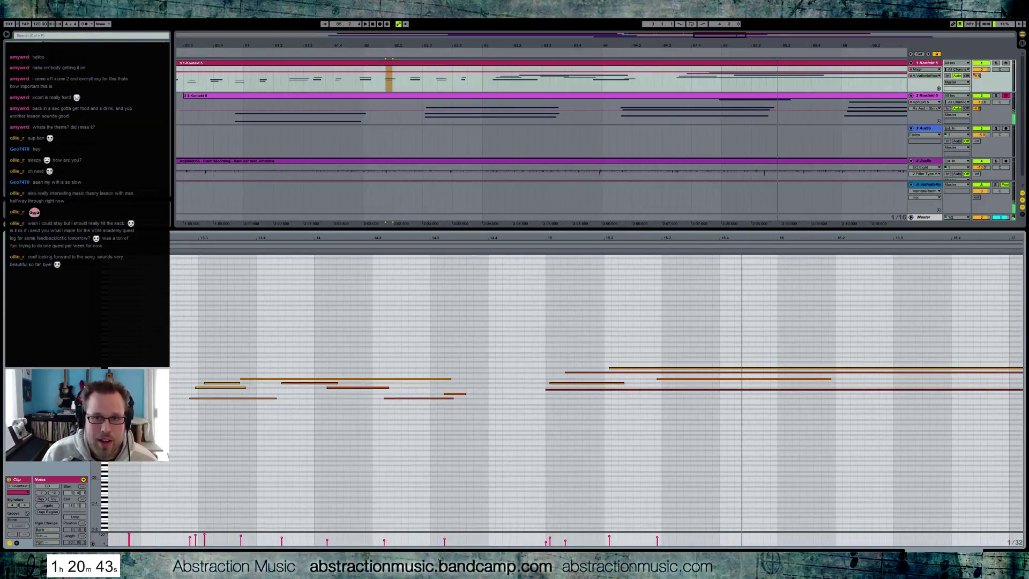
pyautogui.click(704, 100)
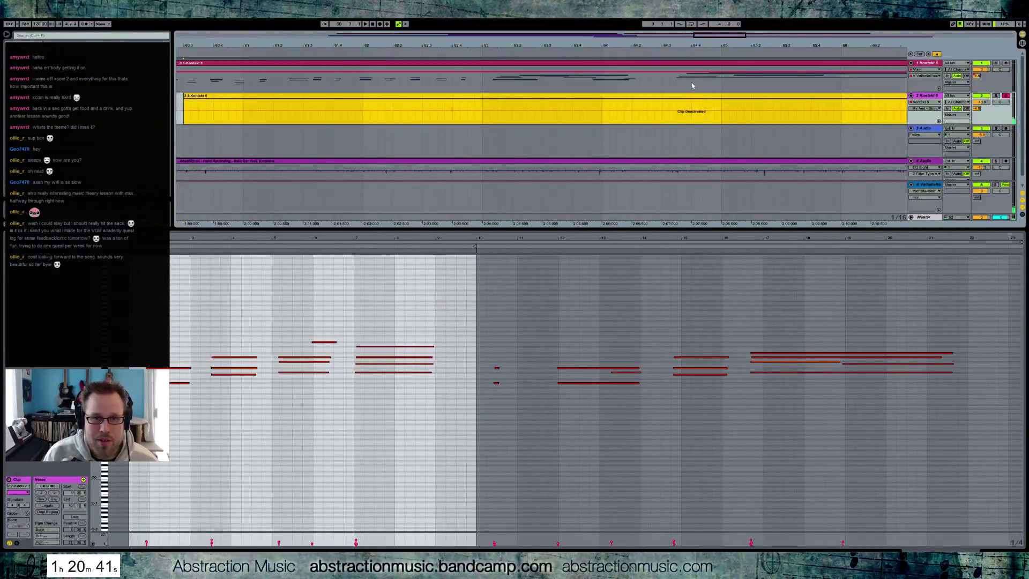
pyautogui.click(667, 65)
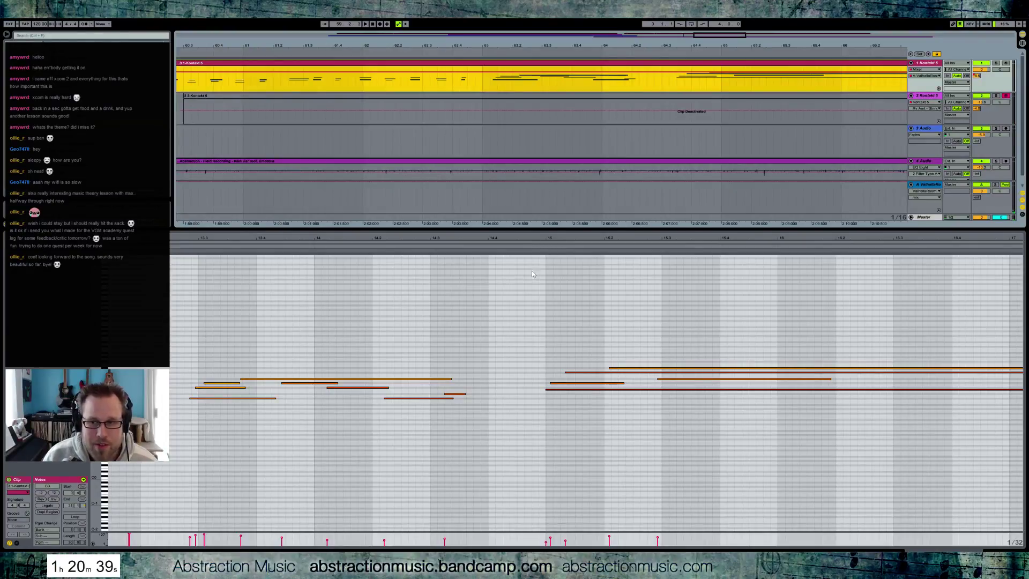
pyautogui.click(188, 247)
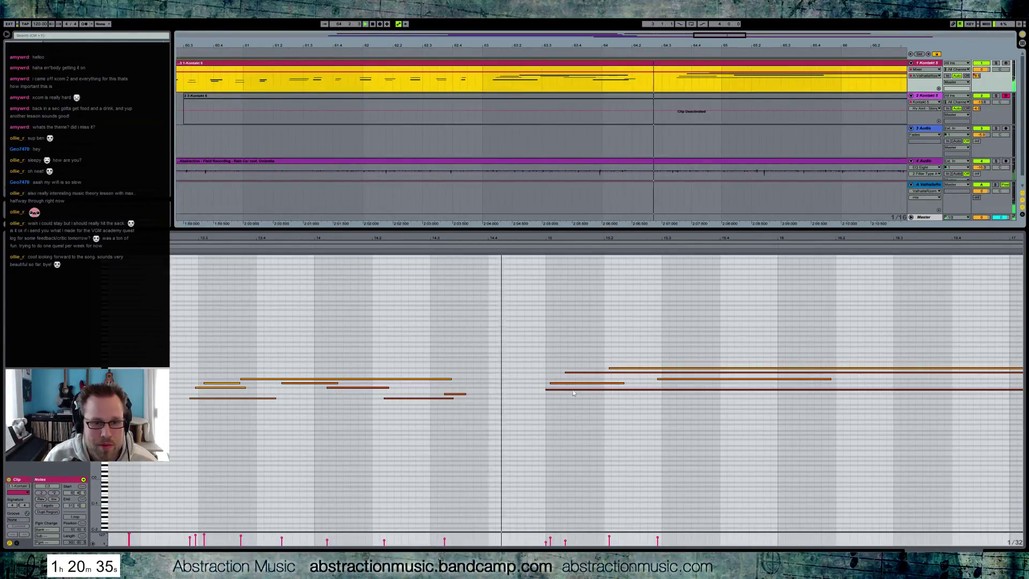
# - Delete two upper notes of the bar 15 piano chord, lengthen its inner note past beat 16.3, and replay the phrase
pyautogui.click(643, 369)
pyautogui.press('Delete')
pyautogui.moveTo(624, 383); pyautogui.dragTo(937, 384)
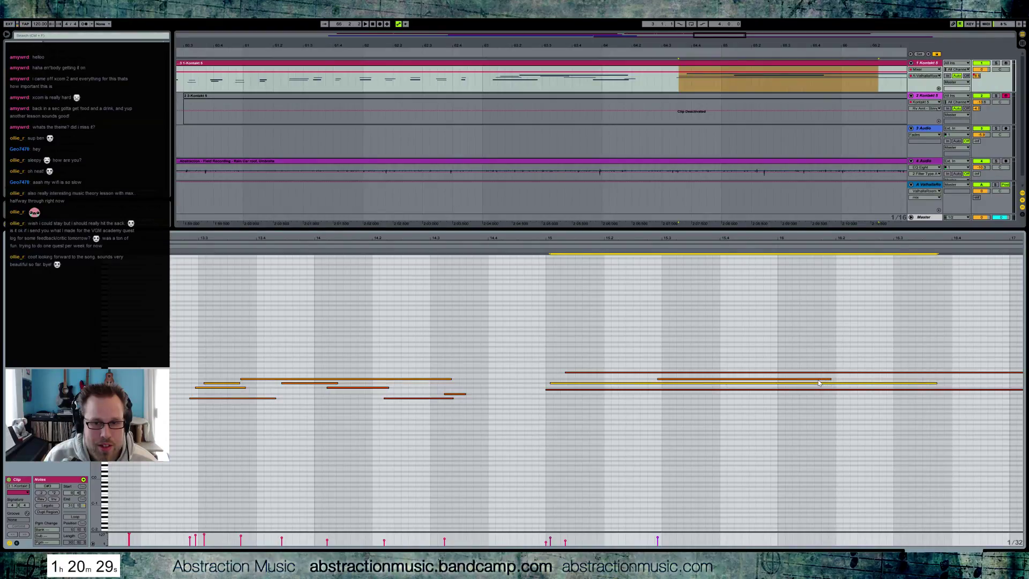
pyautogui.click(819, 379)
pyautogui.press('Delete')
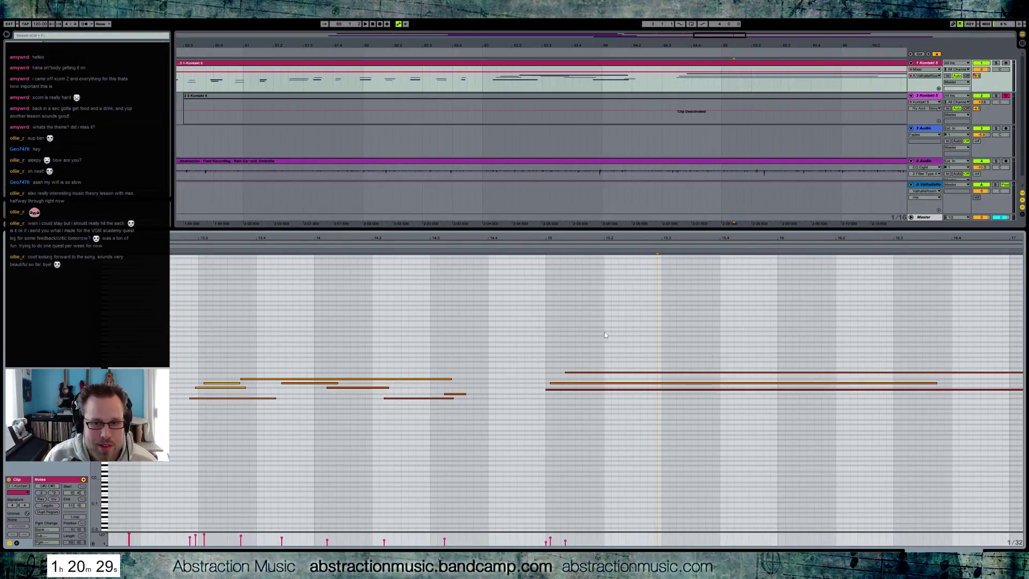
pyautogui.click(182, 250)
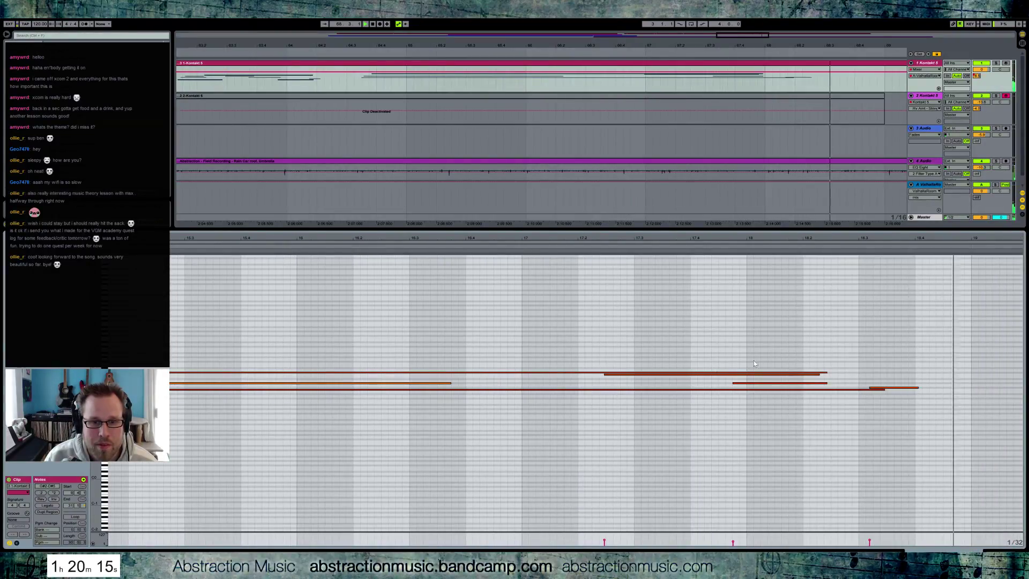
# - Move the phrase's last three notes about two and a half beats earlier and shorten the two long held notes by about two beats
pyautogui.press('space')
pyautogui.moveTo(734, 376); pyautogui.dragTo(777, 384)
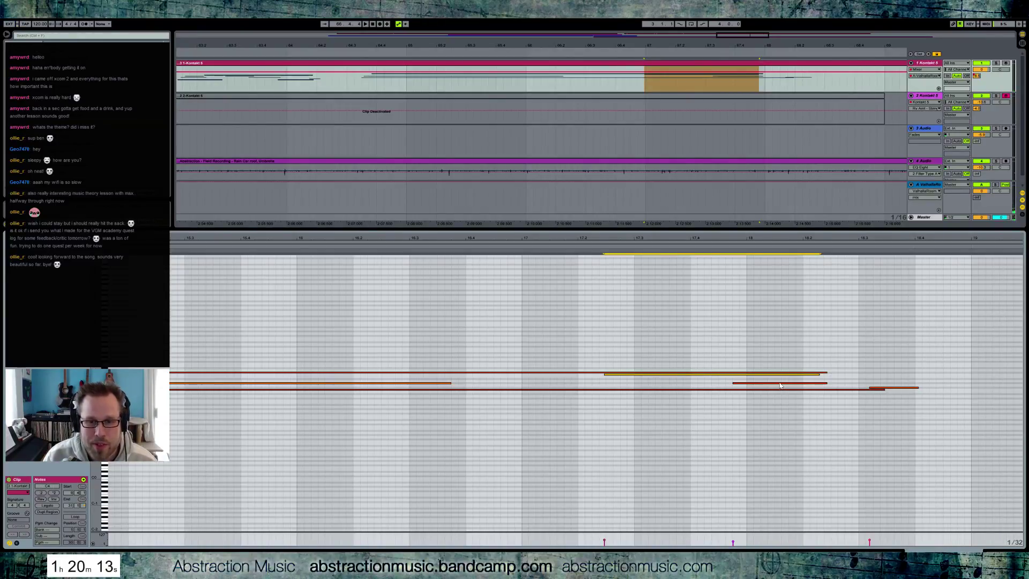
pyautogui.keyDown('shift'); pyautogui.click(905, 388); pyautogui.keyUp('shift')
pyautogui.hotkey('alt', 'Left')
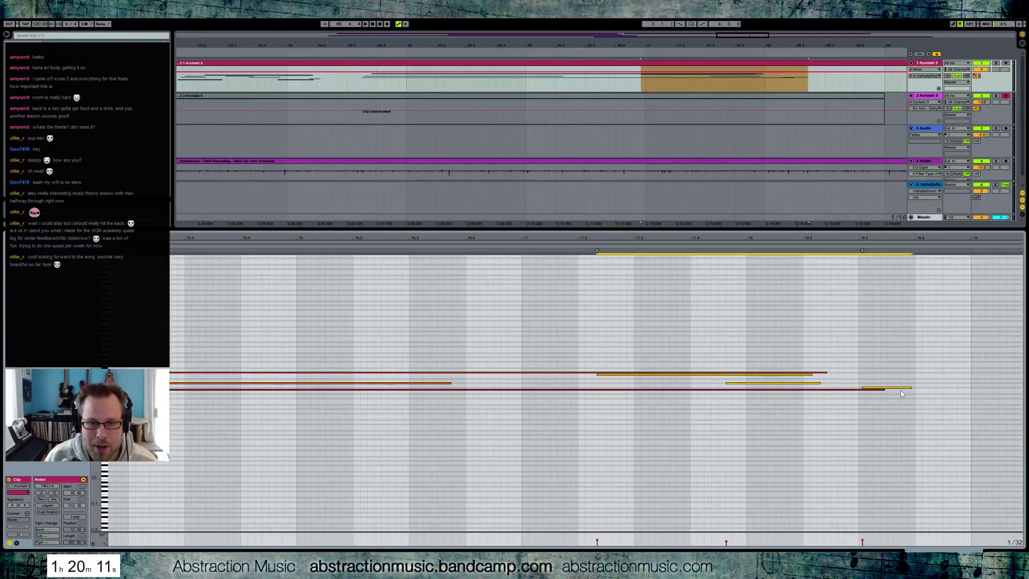
pyautogui.press('Left')
pyautogui.press('Left')
pyautogui.press('Left')
pyautogui.press('Left')
pyautogui.press('Left')
pyautogui.press('Left')
pyautogui.press('Left')
pyautogui.press('Left')
pyautogui.press('Left')
pyautogui.press('Left')
pyautogui.press('Left')
pyautogui.press('Left')
pyautogui.press('Left')
pyautogui.press('Left')
pyautogui.press('Left')
pyautogui.press('Left')
pyautogui.press('Left')
pyautogui.press('Left')
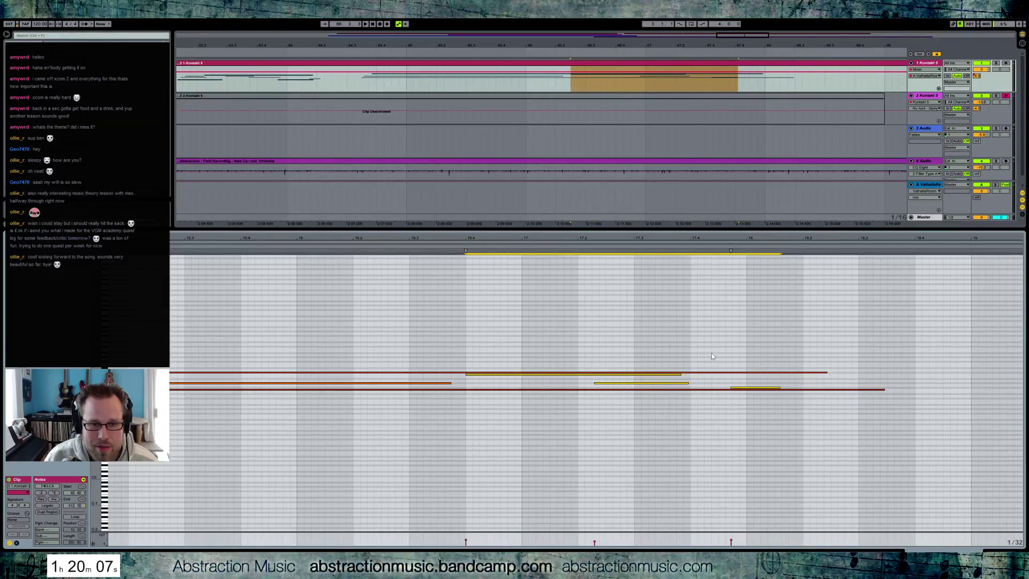
pyautogui.moveTo(712, 354); pyautogui.dragTo(714, 408)
pyautogui.moveTo(884, 391); pyautogui.dragTo(759, 392)
# - Split off the piano part after the held chord, move it earlier to about bar 67.4, and play the transition
pyautogui.moveTo(821, 237); pyautogui.dragTo(323, 45)
pyautogui.moveTo(741, 80); pyautogui.dragTo(529, 94)
pyautogui.click(753, 82)
pyautogui.moveTo(752, 82); pyautogui.dragTo(539, 71)
pyautogui.press('space')
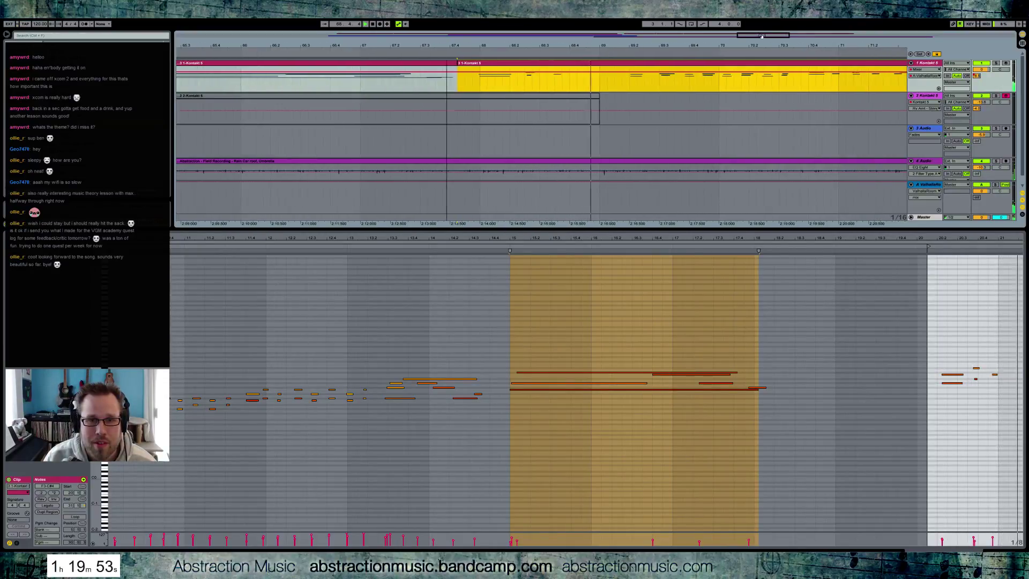
# - Trim the stray notes off the start of the last piano clip, move it to begin just before bar 68, and play it through
pyautogui.moveTo(457, 60); pyautogui.dragTo(620, 60)
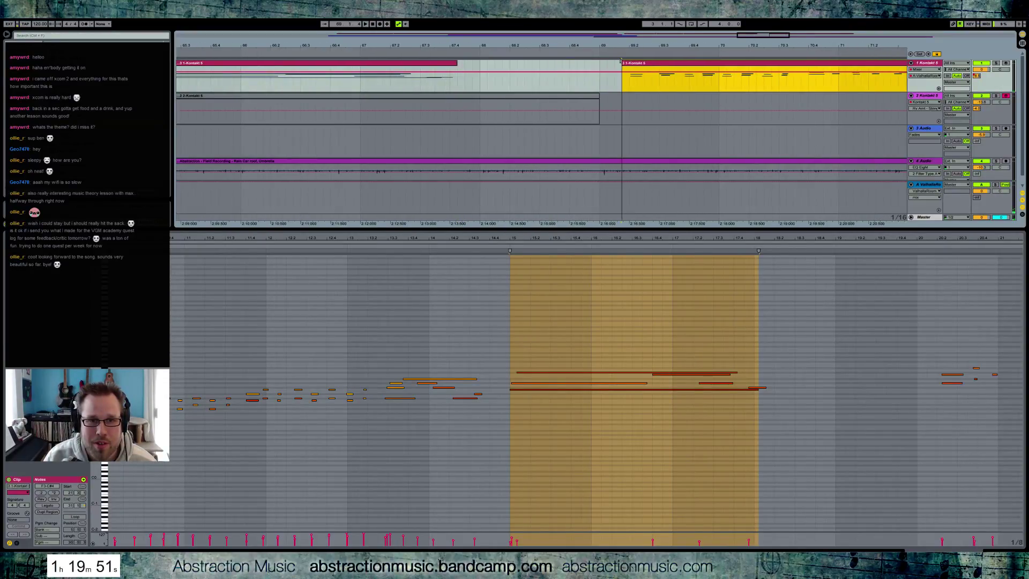
pyautogui.moveTo(513, 59); pyautogui.dragTo(465, 60)
pyautogui.click(465, 88)
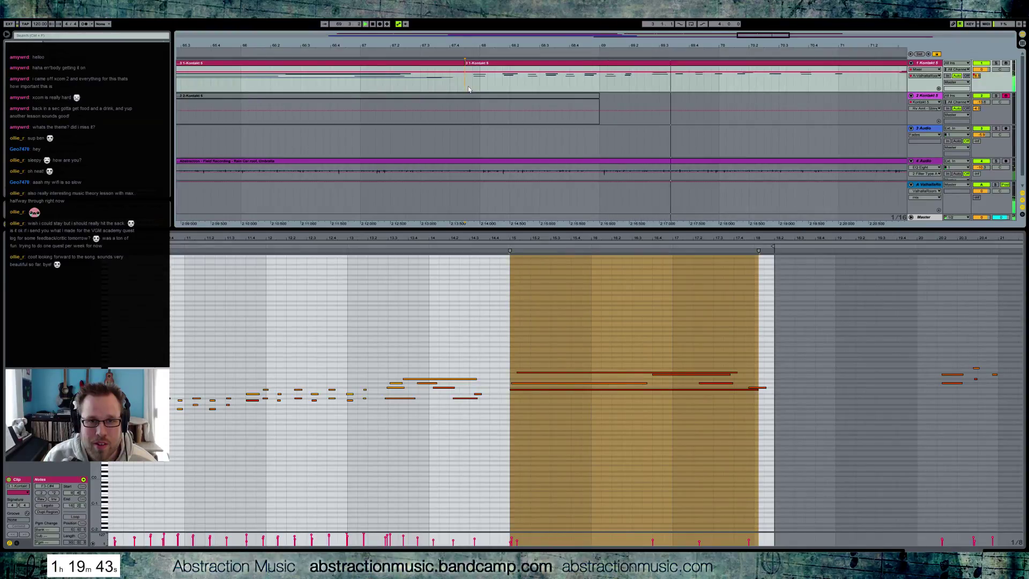
pyautogui.moveTo(770, 41); pyautogui.dragTo(785, 36)
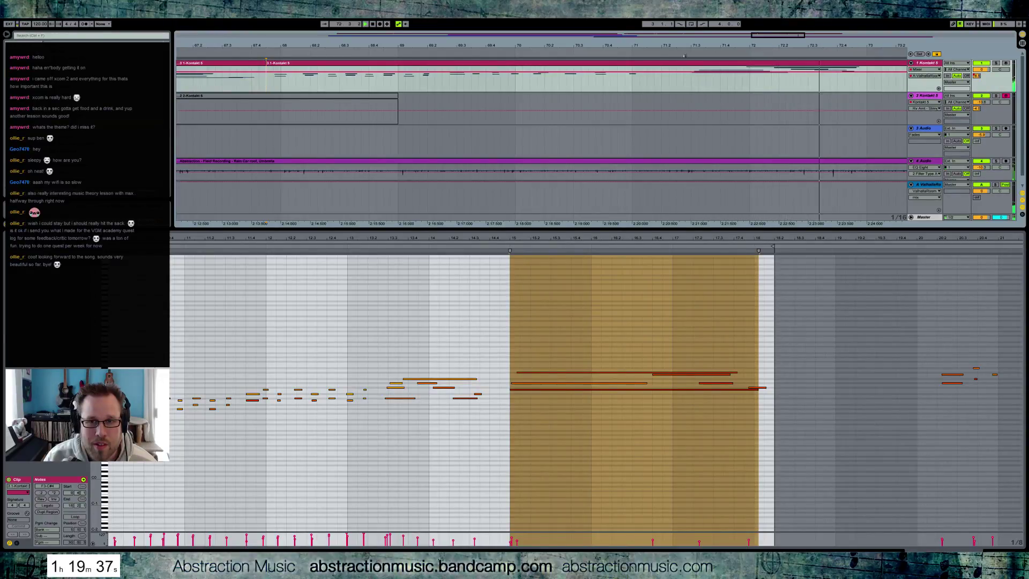
pyautogui.moveTo(784, 38); pyautogui.dragTo(797, 39)
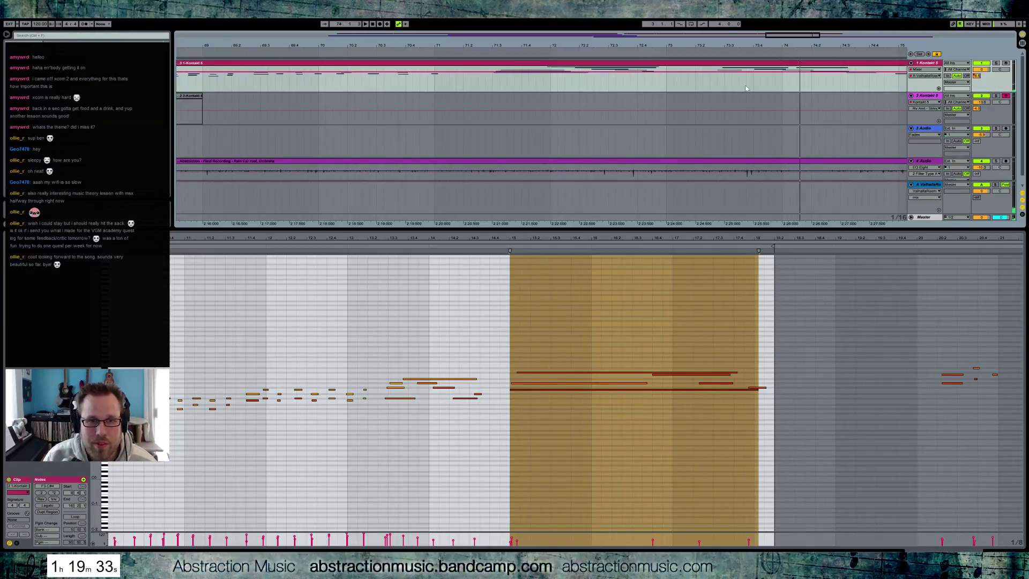
pyautogui.click(847, 346)
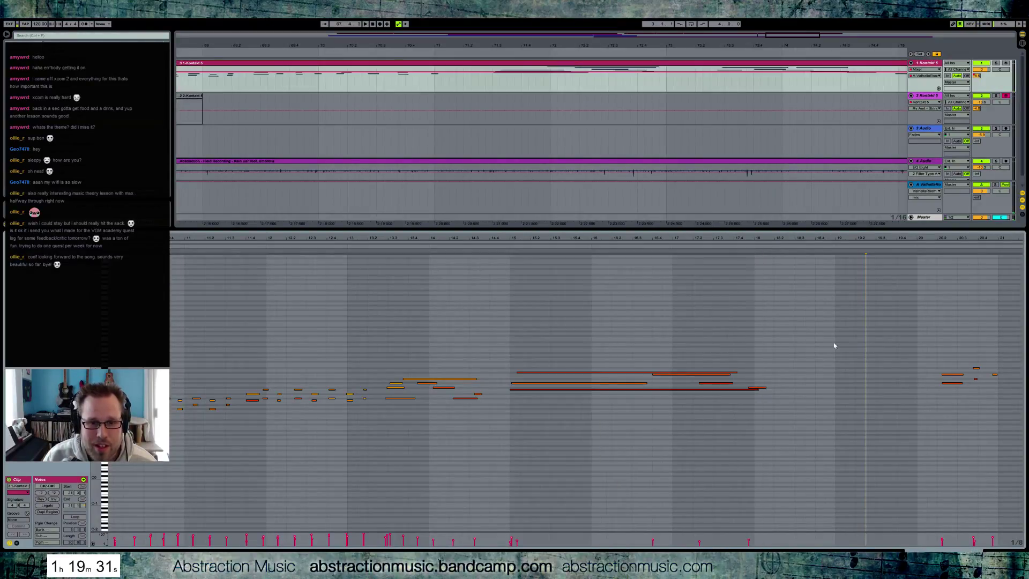
# - In the last piano clip, nudge the late upper note of the chord onto beat 23.4 and replay the passage
pyautogui.click(359, 66)
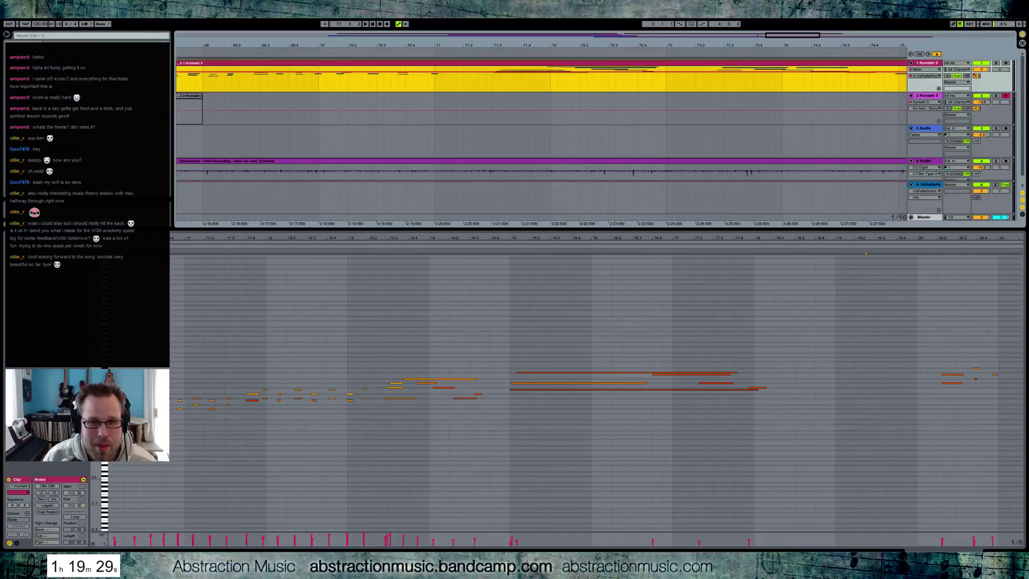
pyautogui.click(224, 251)
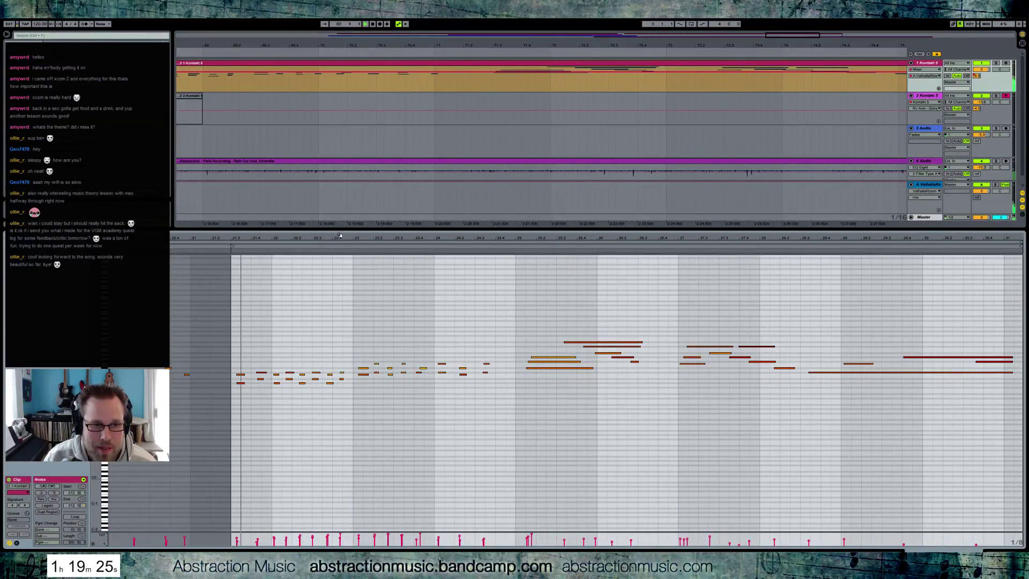
pyautogui.scroll(4, 339, 235)
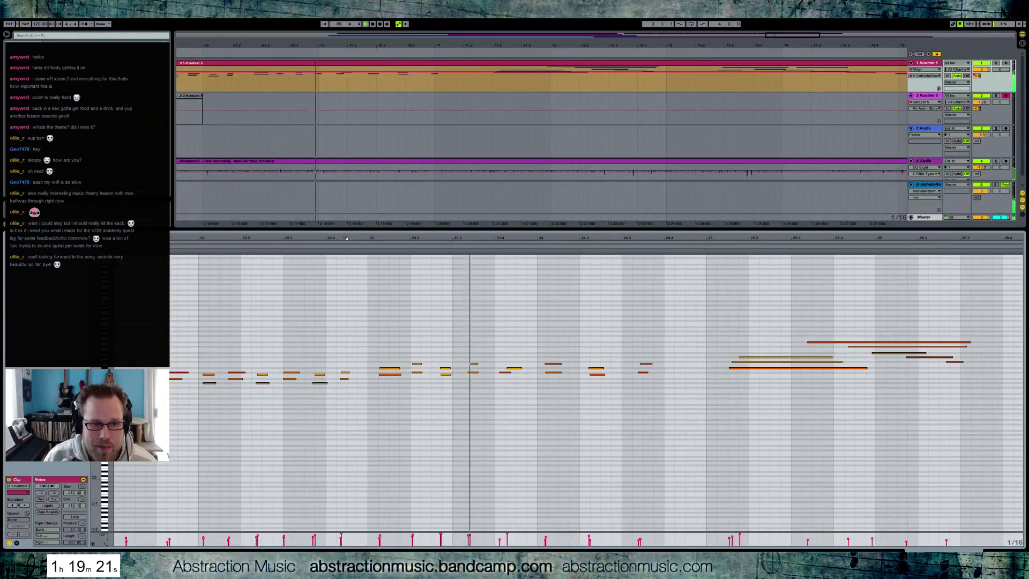
pyautogui.click(512, 370)
pyautogui.click(513, 370)
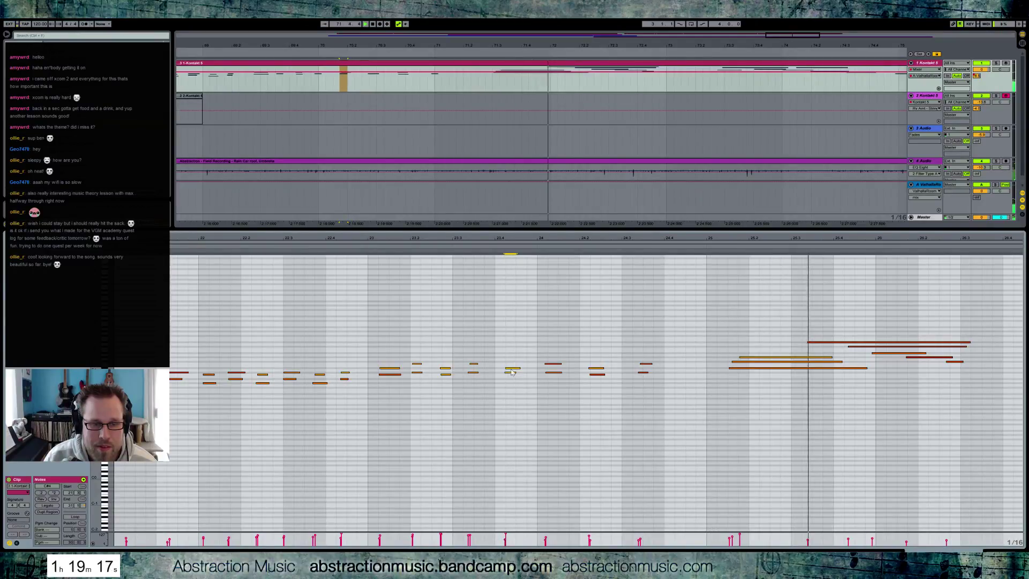
pyautogui.moveTo(513, 372); pyautogui.dragTo(508, 371)
pyautogui.click(540, 248)
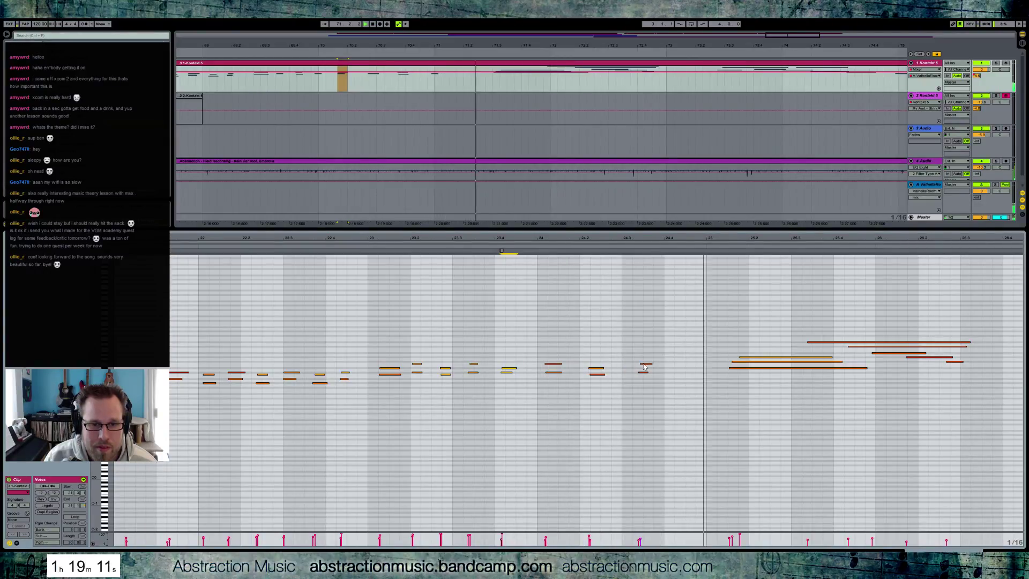
# - Nudge the repeated-chord passage's last upper note slightly earlier and delete everything after the first three notes of the closing phrase from bar 27
pyautogui.moveTo(643, 365); pyautogui.dragTo(642, 364)
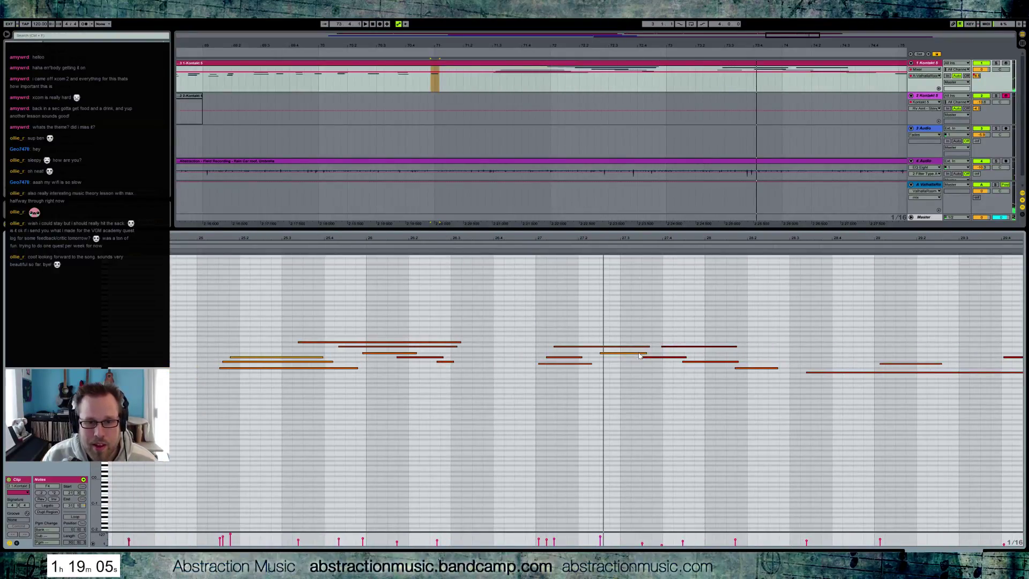
pyautogui.moveTo(641, 351); pyautogui.dragTo(775, 368)
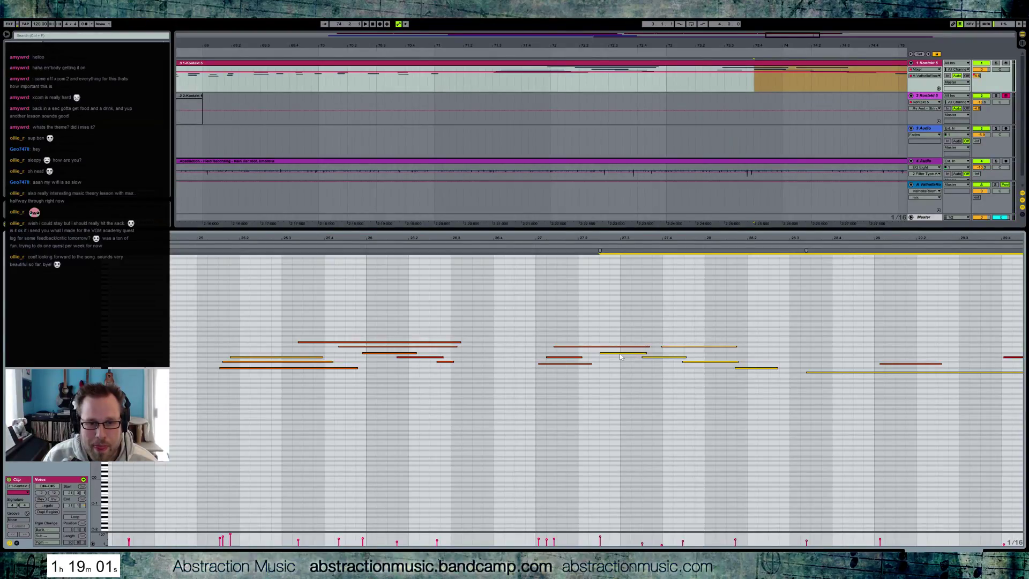
pyautogui.press('Delete')
pyautogui.moveTo(913, 236); pyautogui.dragTo(622, 345)
pyautogui.moveTo(877, 401); pyautogui.dragTo(646, 354)
pyautogui.press('Delete')
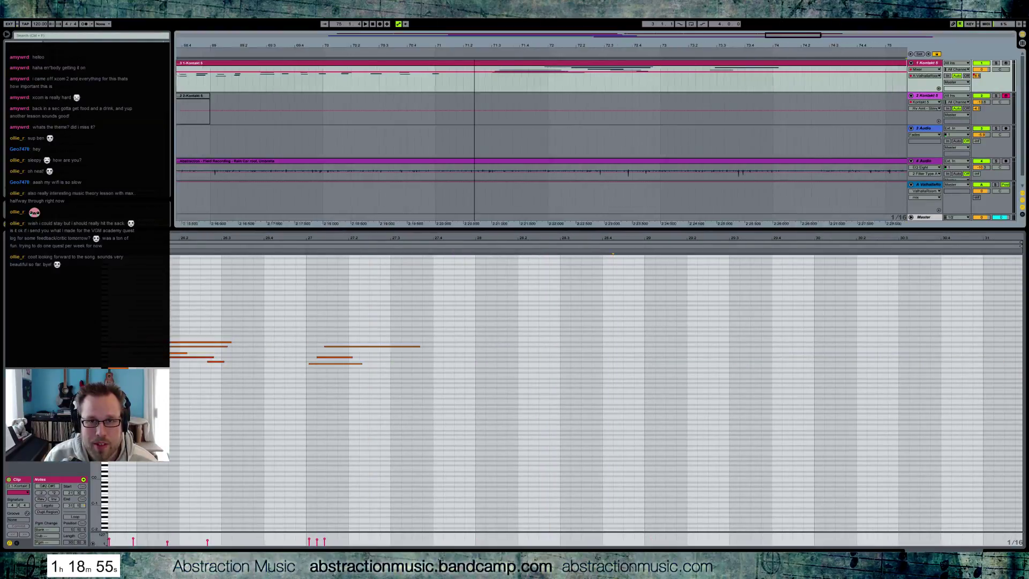
# - Shorten the last piano clip so it ends about midway through bar 73 of the arrangement
pyautogui.moveTo(862, 63); pyautogui.dragTo(572, 63)
pyautogui.click(604, 75)
pyautogui.moveTo(804, 34); pyautogui.dragTo(772, 14)
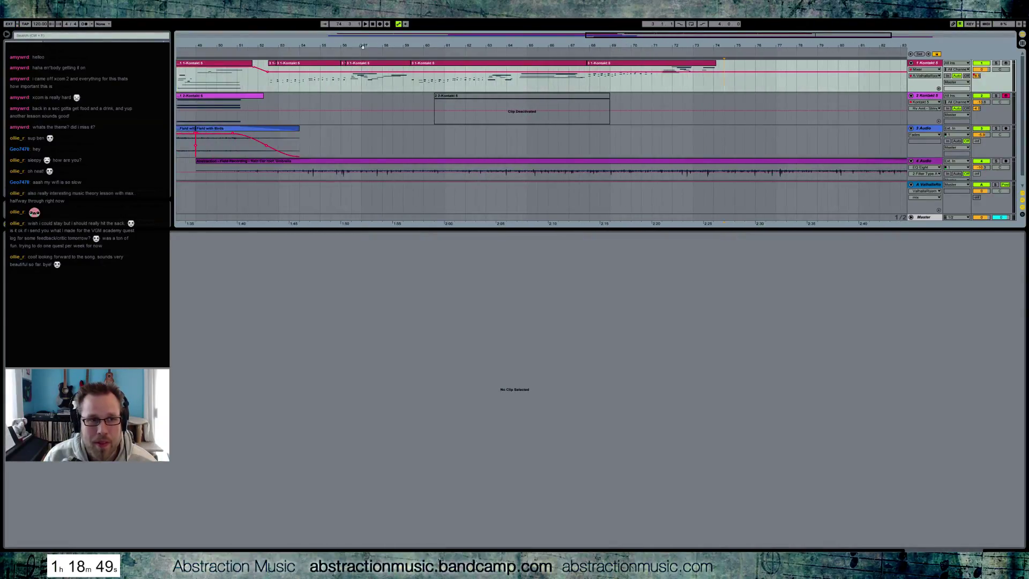
# - Delete the deactivated strings clip beneath the second piano section
pyautogui.moveTo(701, 36); pyautogui.dragTo(638, 81)
pyautogui.click(642, 97)
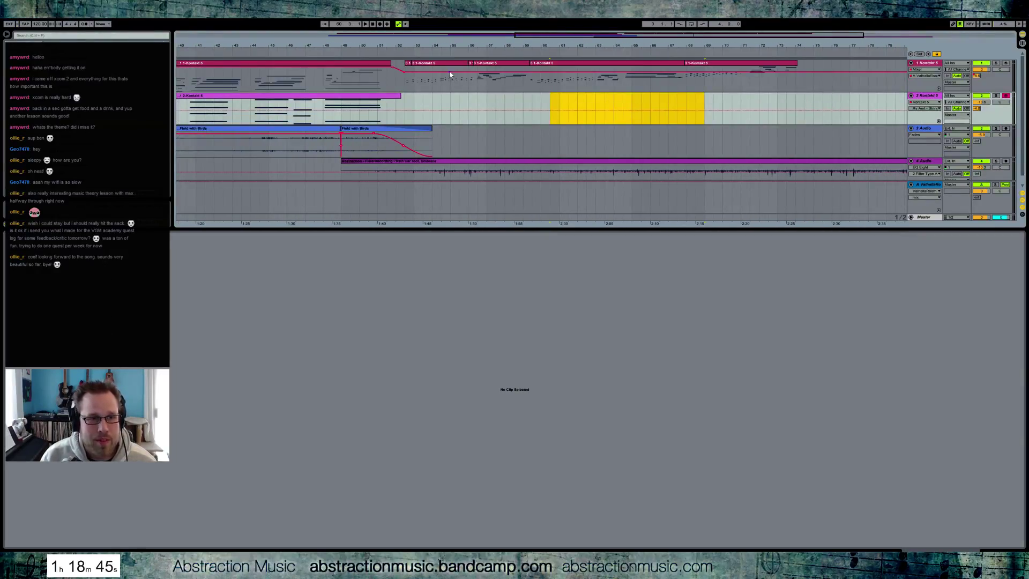
pyautogui.moveTo(545, 42); pyautogui.dragTo(384, 36)
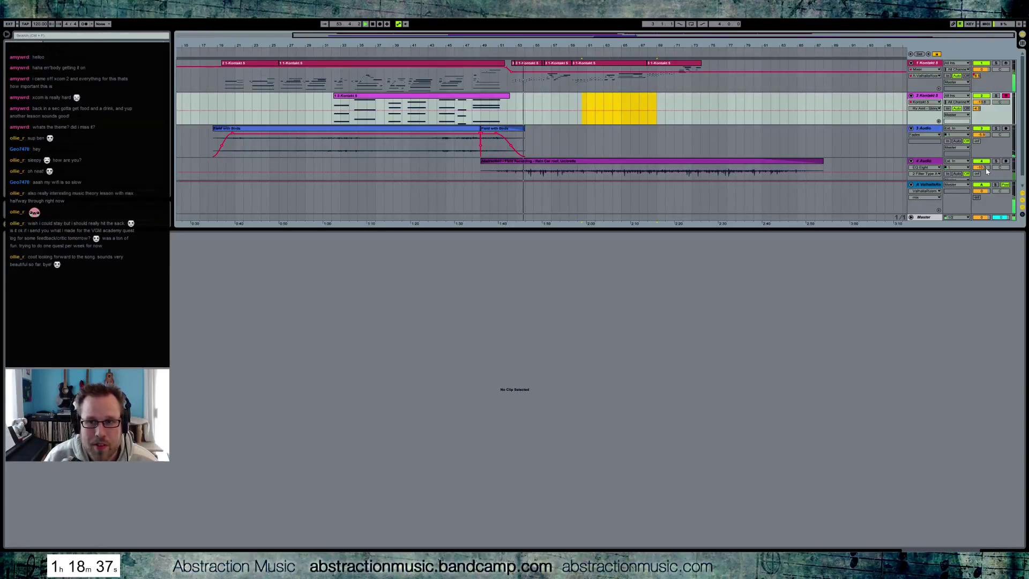
# - Adjust the rain track's volume during playback and turn up the ValhallaRoom reverb sends on the rain and bird ambience tracks
pyautogui.click(937, 185)
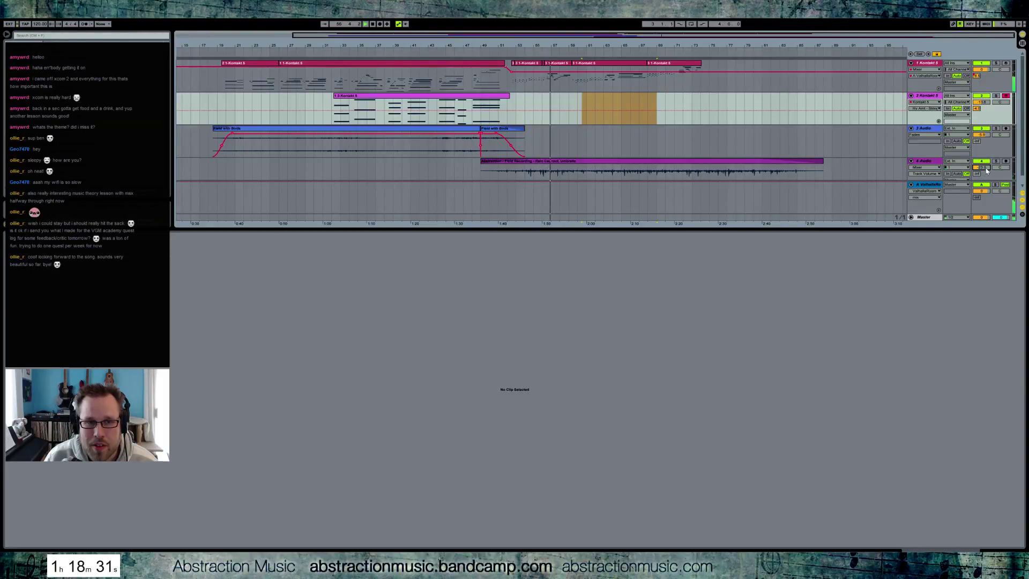
pyautogui.click(983, 168)
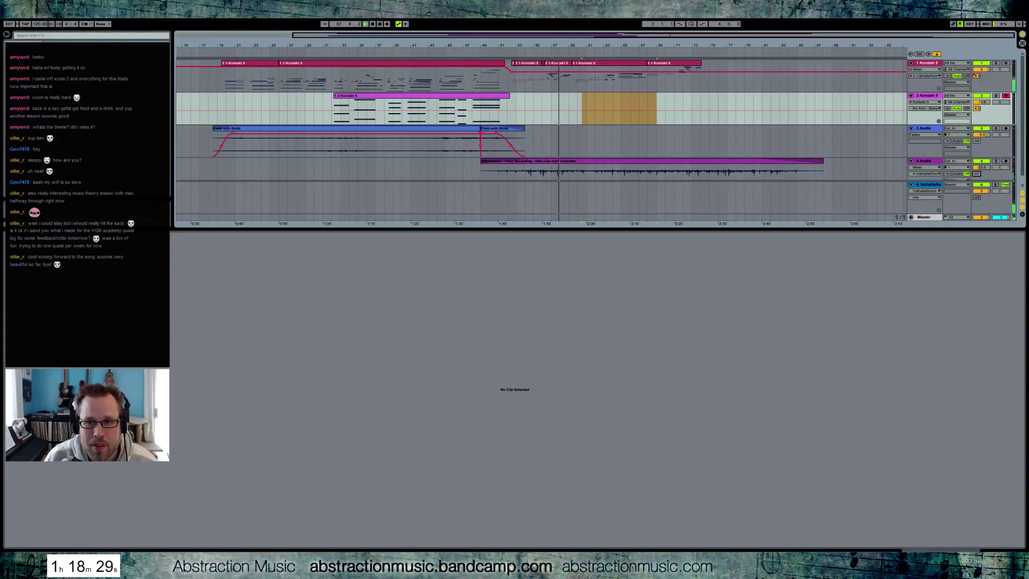
pyautogui.click(978, 141)
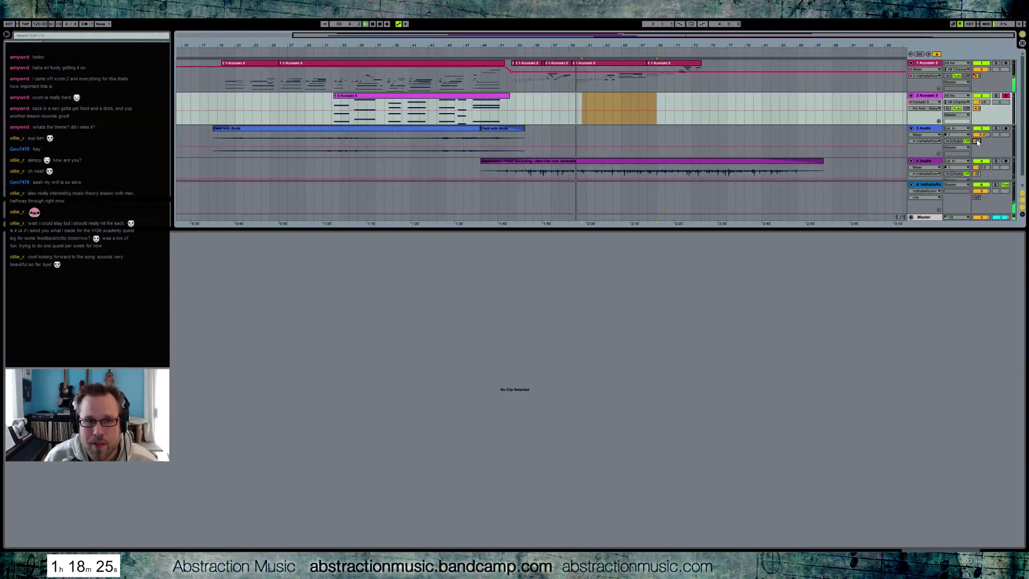
# - Shorten the rain clip to end around bar 79, with a fade-in of about four bars and a fade-out of about two bars
pyautogui.hotkey('shift', 'Tab')
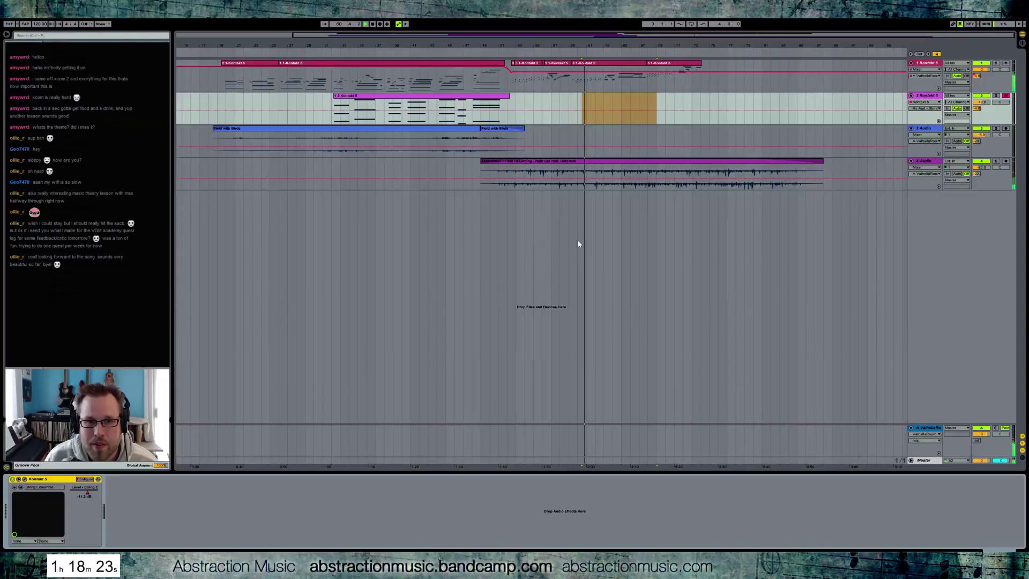
pyautogui.click(604, 172)
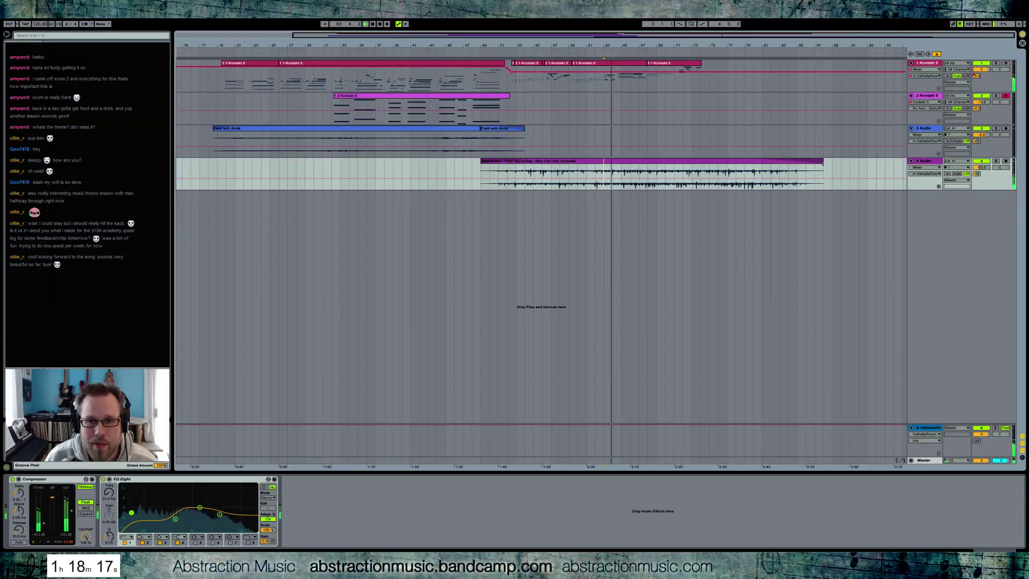
pyautogui.moveTo(823, 162); pyautogui.dragTo(752, 164)
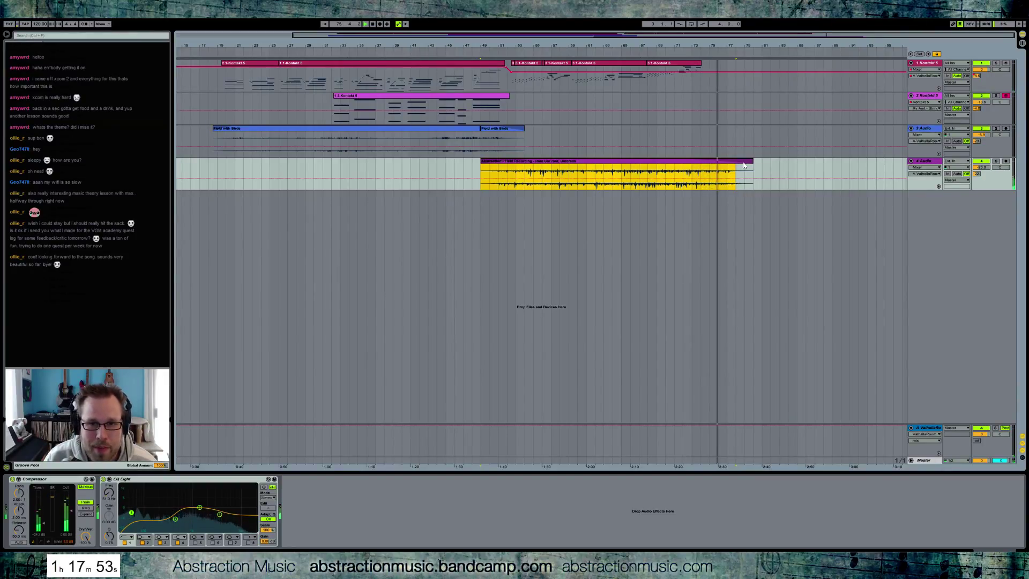
pyautogui.moveTo(752, 161); pyautogui.dragTo(735, 169)
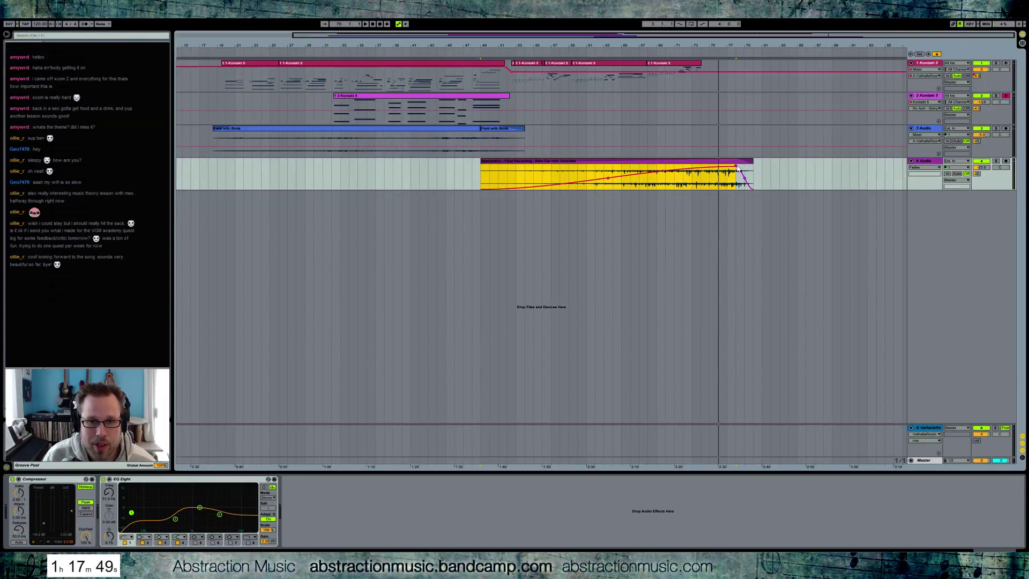
pyautogui.moveTo(736, 166); pyautogui.dragTo(519, 168)
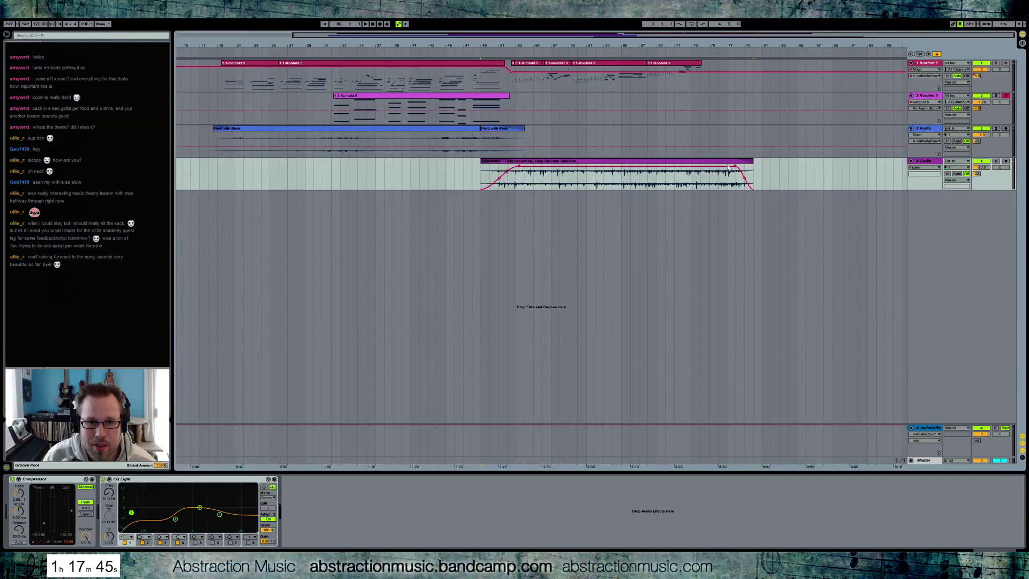
# - Reshape the rain track's EQ Eight curve, shifting its upper bands lower in frequency and cutting more of the highs and lows
pyautogui.moveTo(220, 515); pyautogui.dragTo(178, 507)
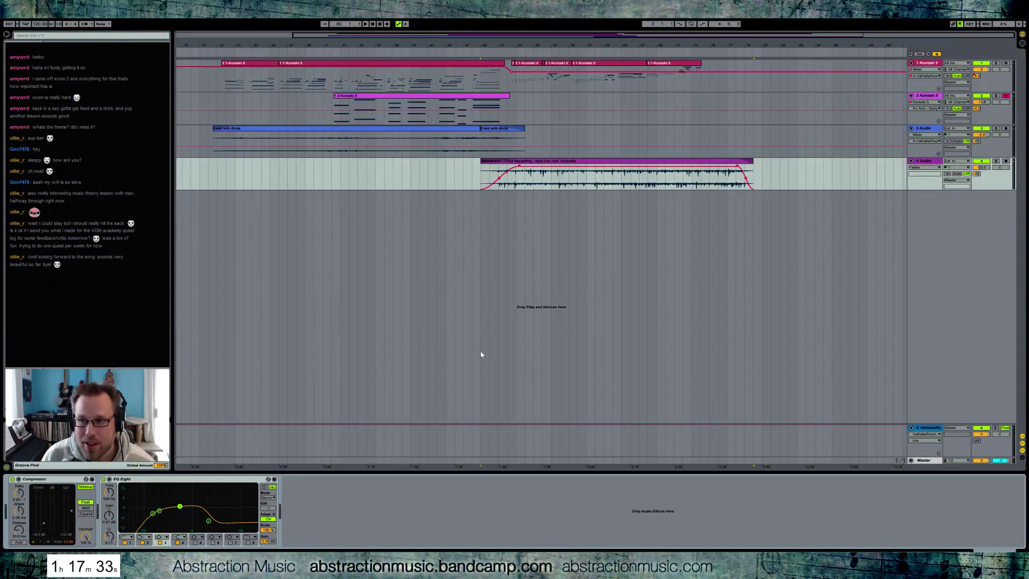
pyautogui.moveTo(70, 568)
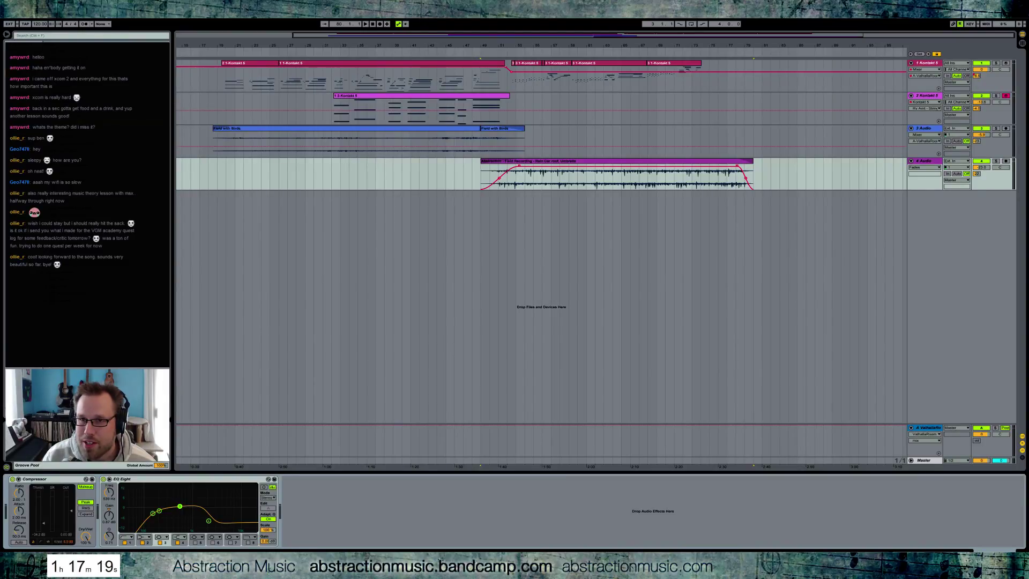
pyautogui.press('F11')
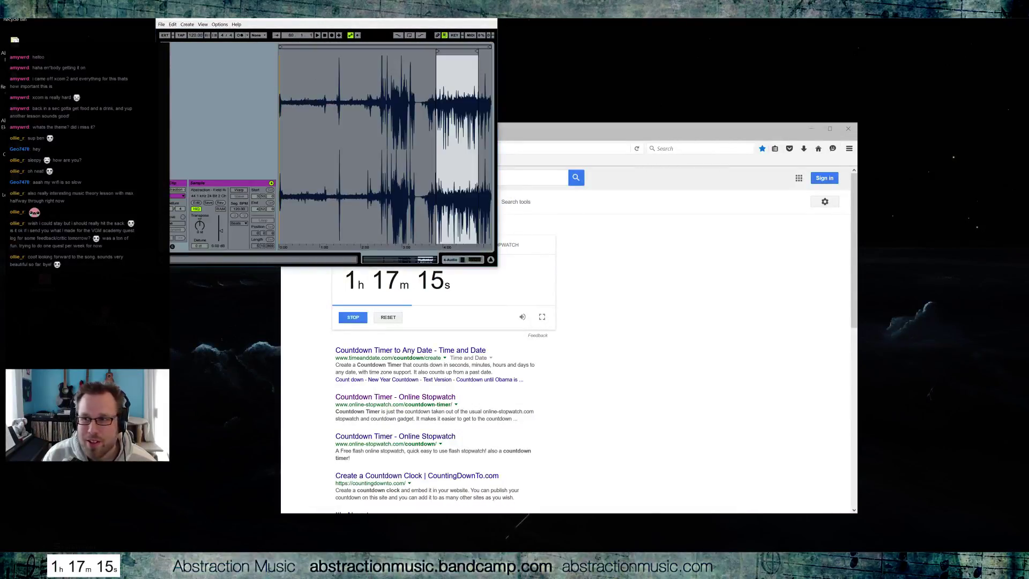
pyautogui.doubleClick(391, 23)
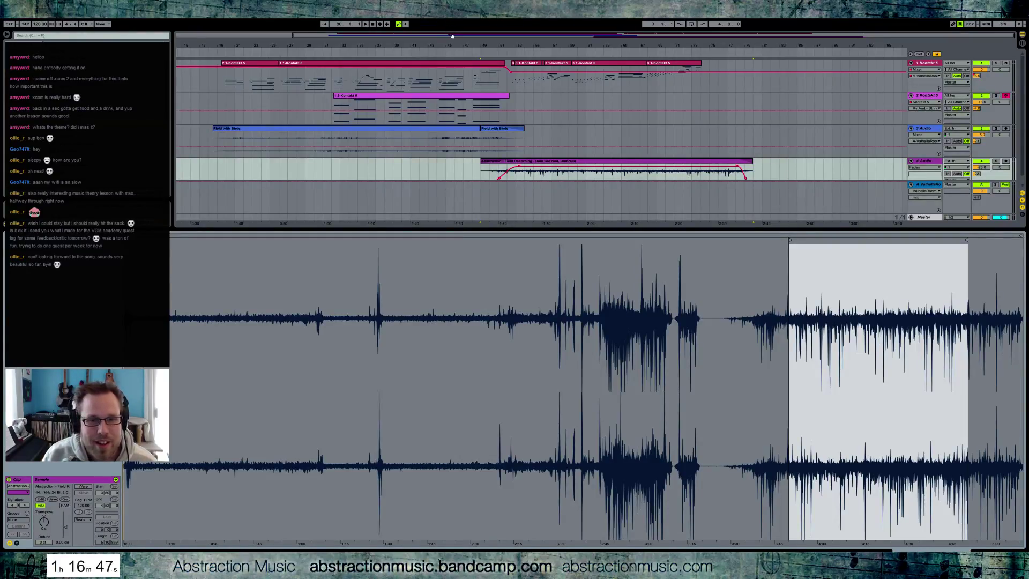
pyautogui.click(1021, 550)
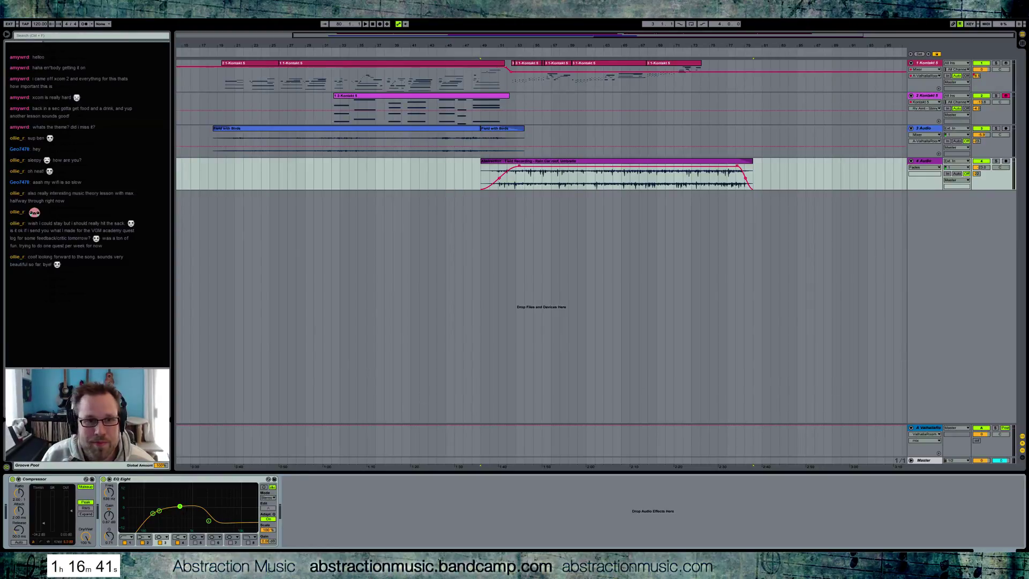
# - Record a new strings part on the second Kontakt track from the existing strings clip's end to about bar 75
pyautogui.click(512, 97)
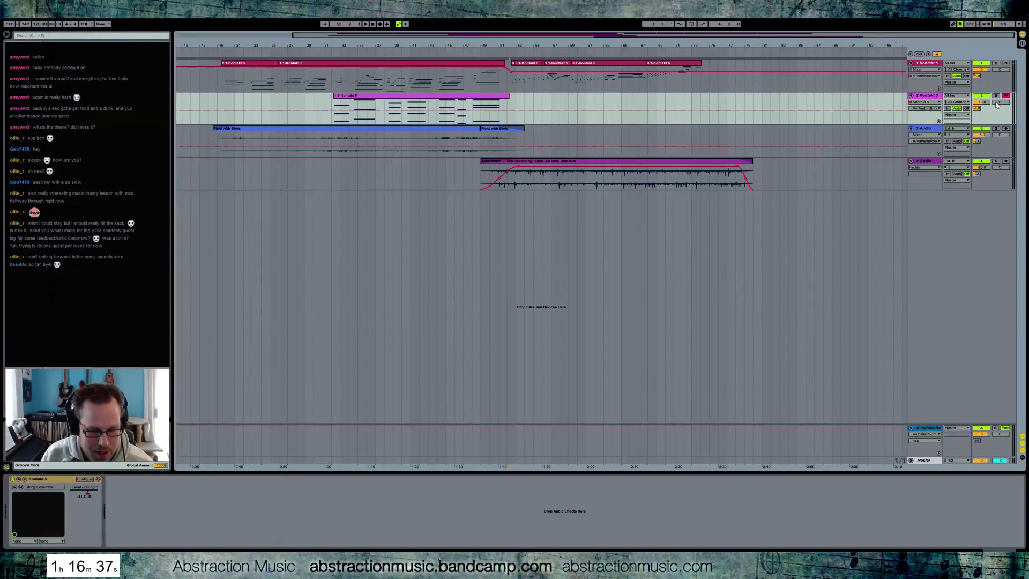
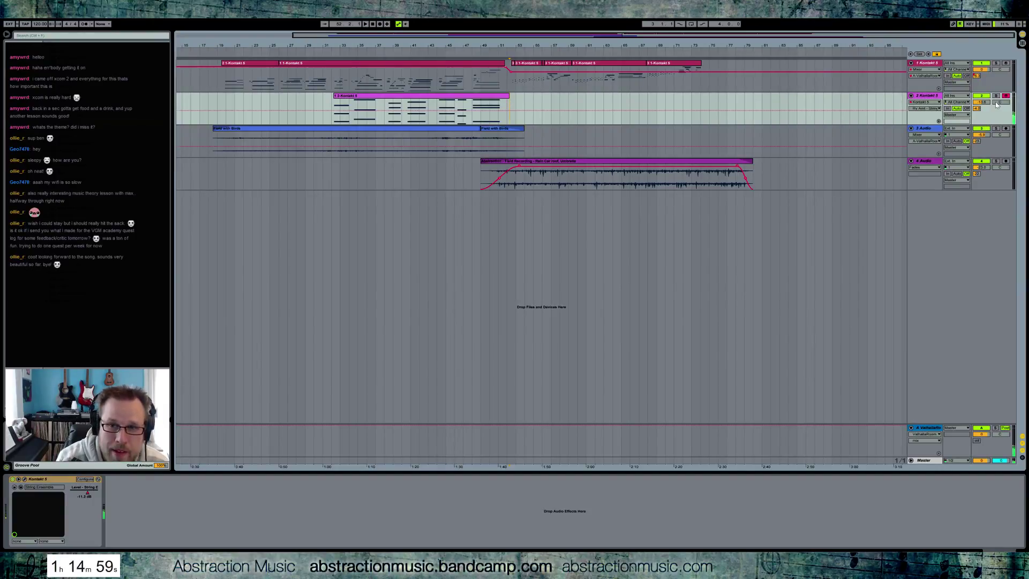
pyautogui.click(379, 24)
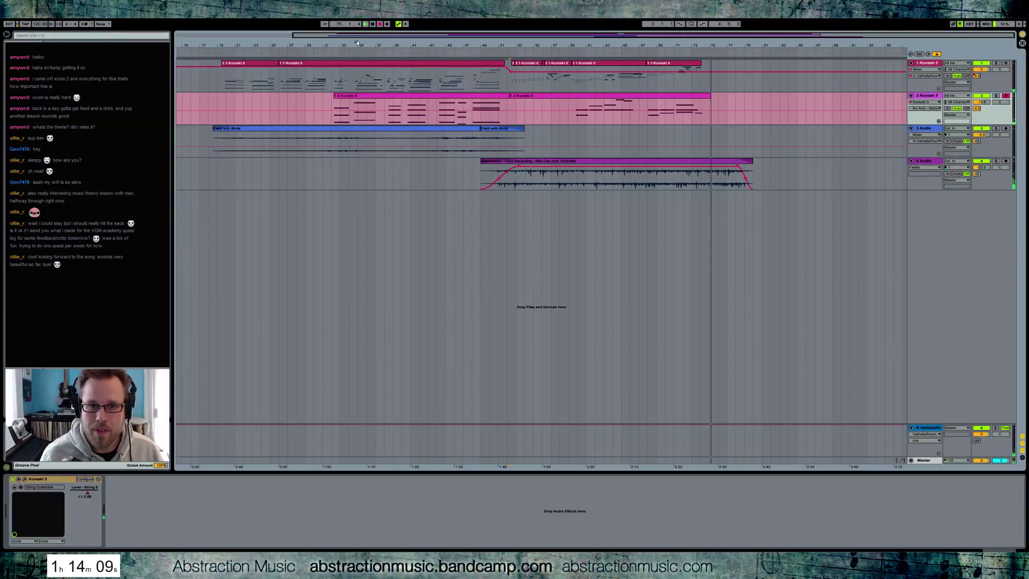
pyautogui.click(380, 24)
# - In the new strings clip, delete the stray highest note and extend the overlapping note below it back to about beat 13.3
pyautogui.doubleClick(691, 98)
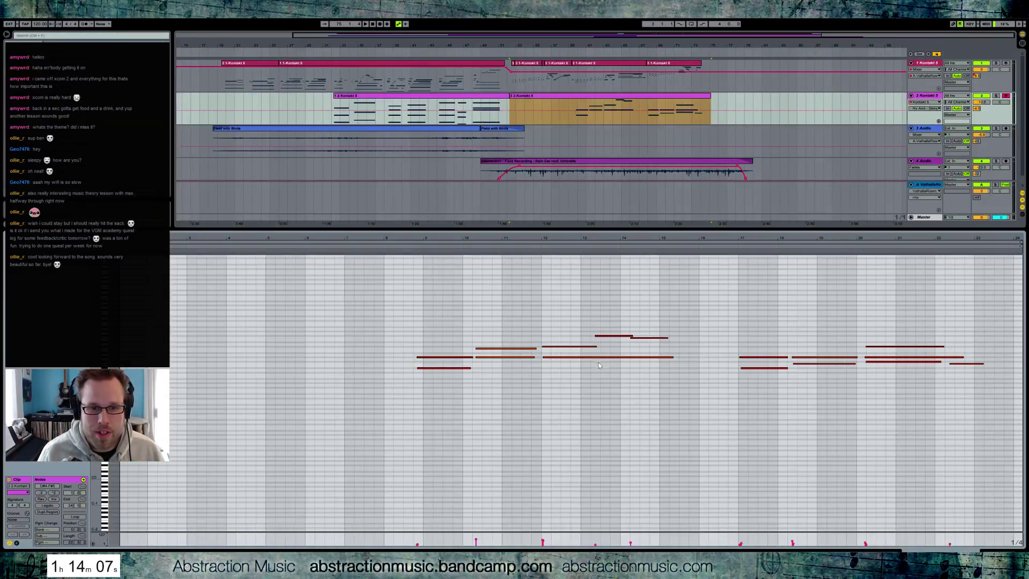
pyautogui.click(595, 338)
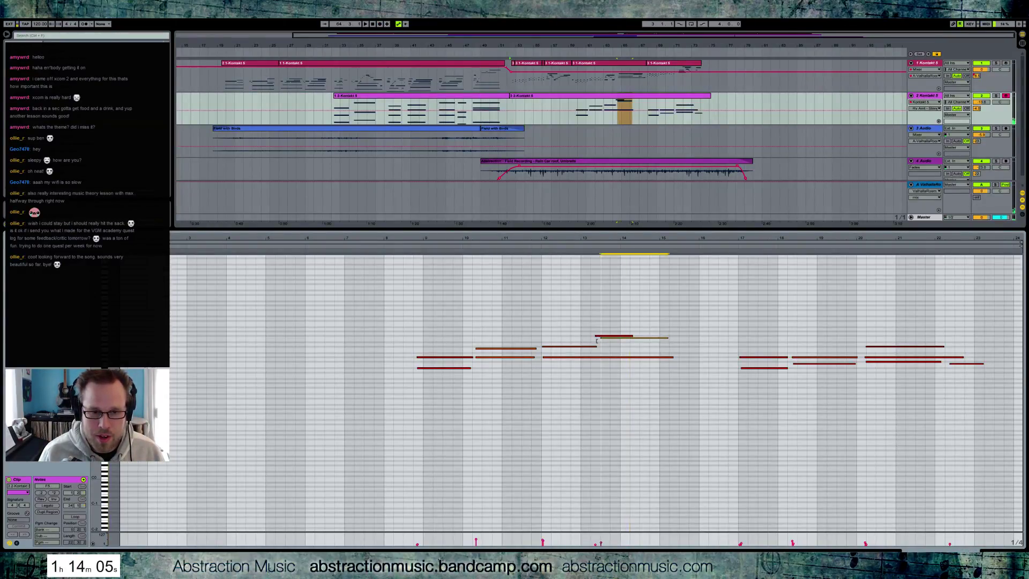
pyautogui.moveTo(594, 341); pyautogui.dragTo(601, 341)
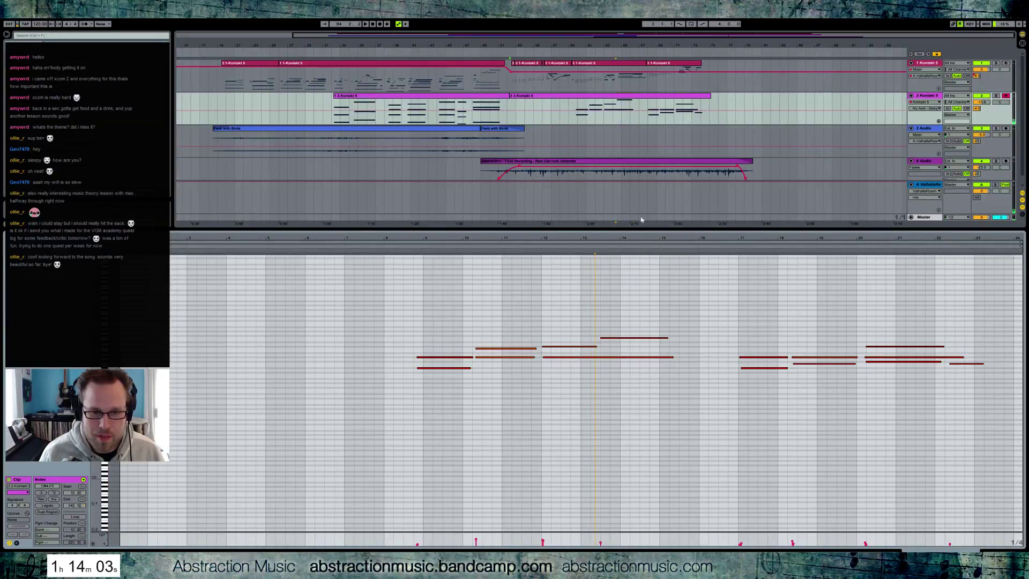
pyautogui.moveTo(641, 238); pyautogui.dragTo(638, 289)
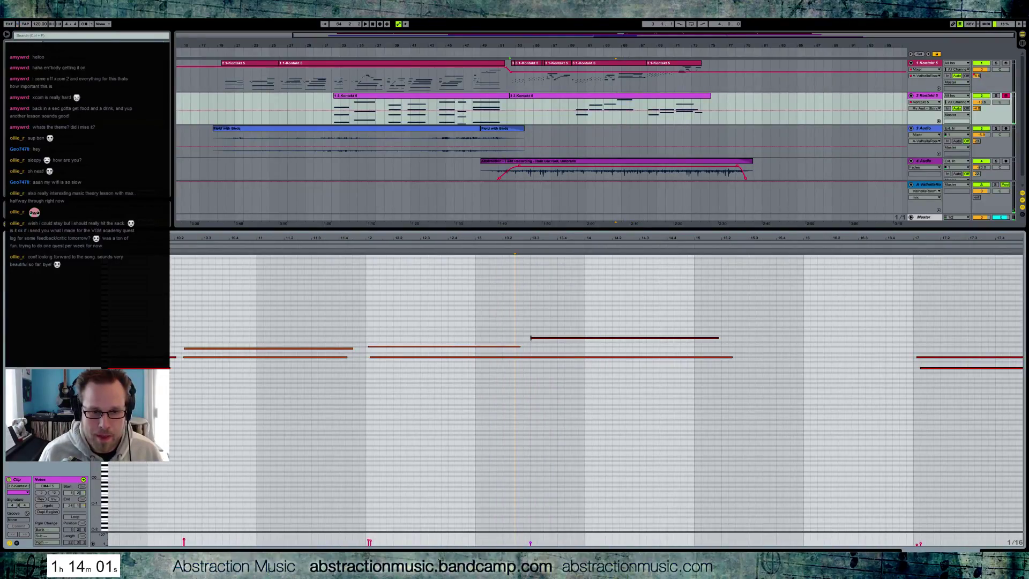
pyautogui.click(523, 337)
pyautogui.moveTo(955, 236); pyautogui.dragTo(441, 251)
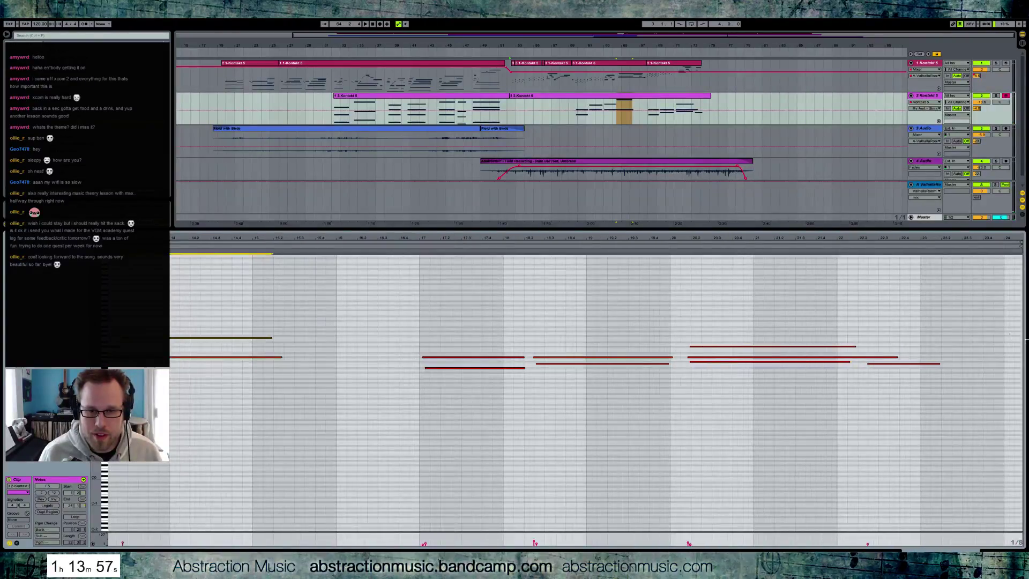
# - Lengthen the last strings chord's top note by about a bar and a half and its middle note by a bar, and start the final note slightly earlier
pyautogui.click(847, 347)
pyautogui.moveTo(855, 347); pyautogui.dragTo(973, 347)
pyautogui.moveTo(897, 357); pyautogui.dragTo(981, 357)
pyautogui.moveTo(868, 364); pyautogui.dragTo(857, 364)
pyautogui.hotkey('shift', 'Tab')
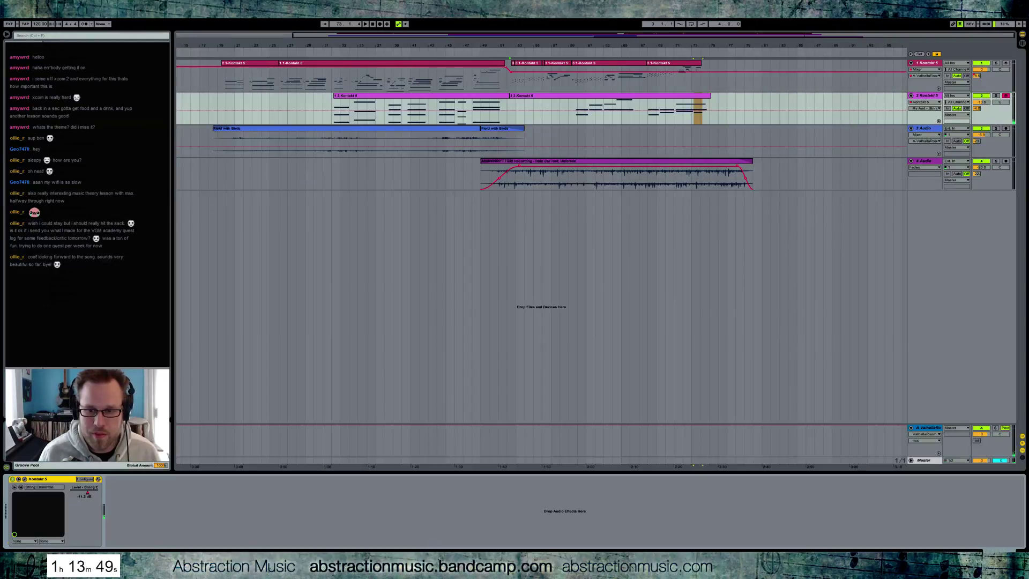
# - Play the arrangement from the start of the bird ambience clip
pyautogui.moveTo(596, 35); pyautogui.dragTo(437, 52)
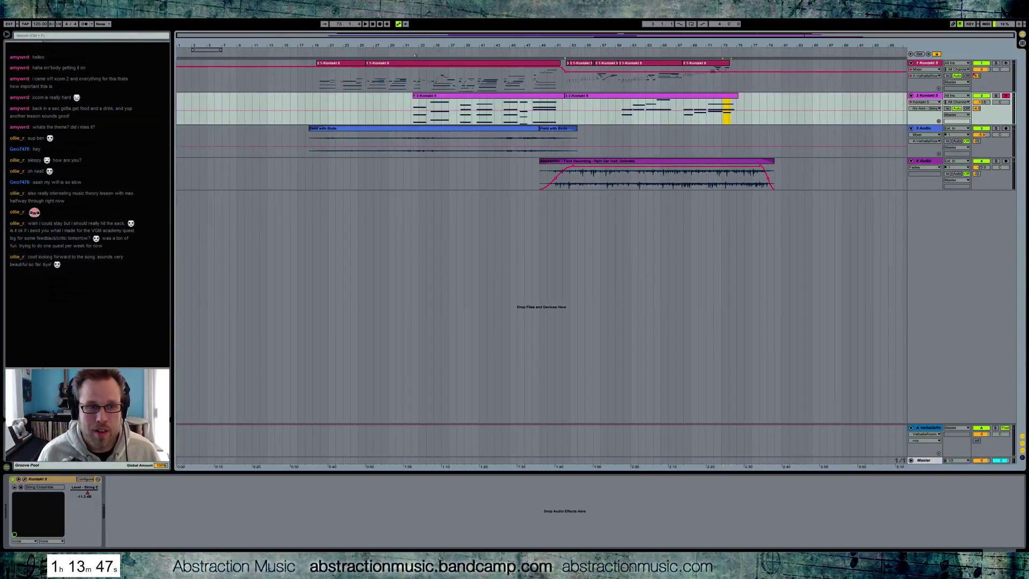
pyautogui.click(424, 128)
pyautogui.press('space')
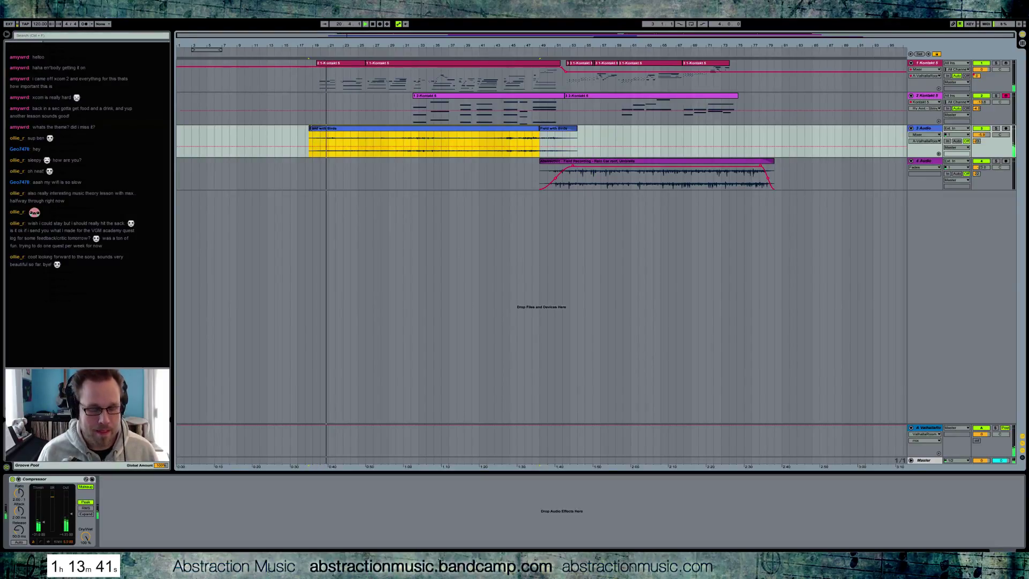
# - Save the Live Set in the 2 Hour Tracks 2016 folder as "2016-02-14 The Life of a Flower"
pyautogui.hotkey('ctrl', 's')
pyautogui.click(581, 187)
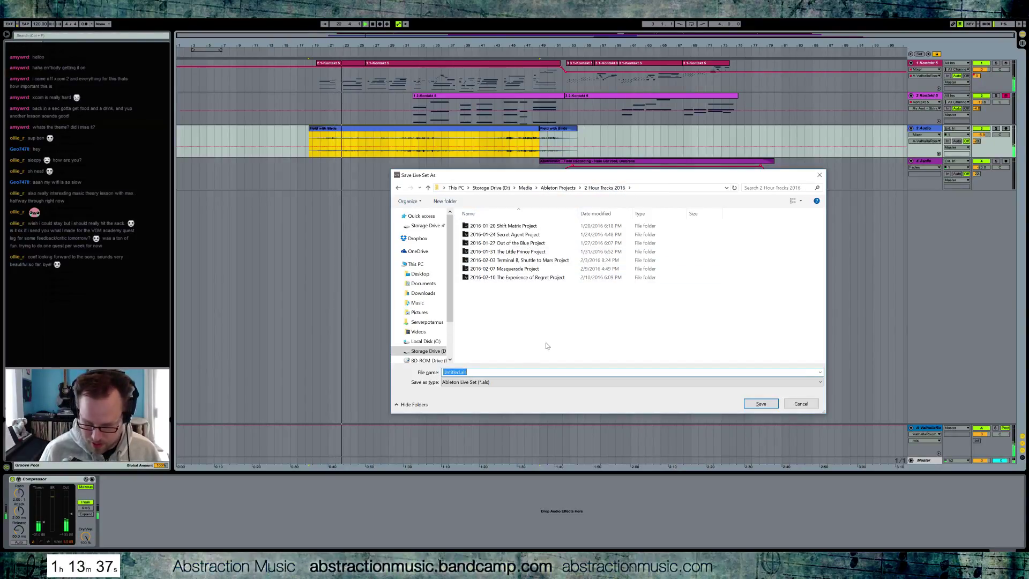
pyautogui.write('2016')
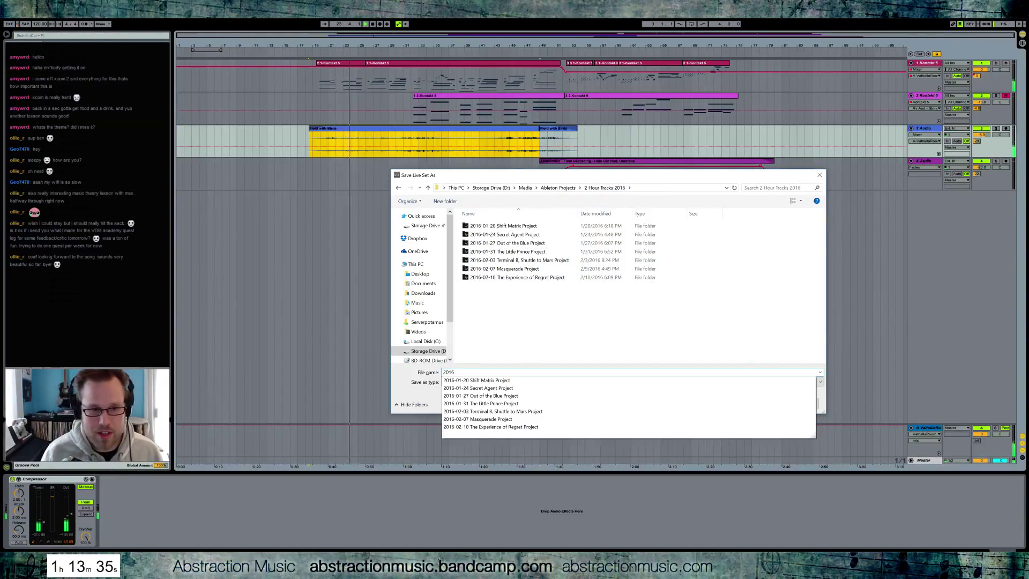
pyautogui.write('-0')
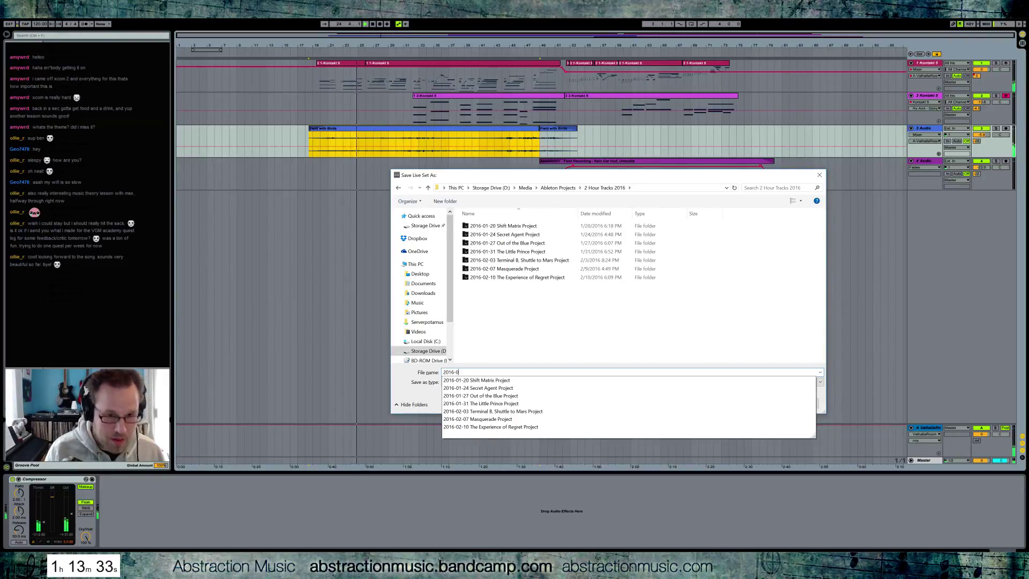
pyautogui.write('2-14 The Life of a Flower')
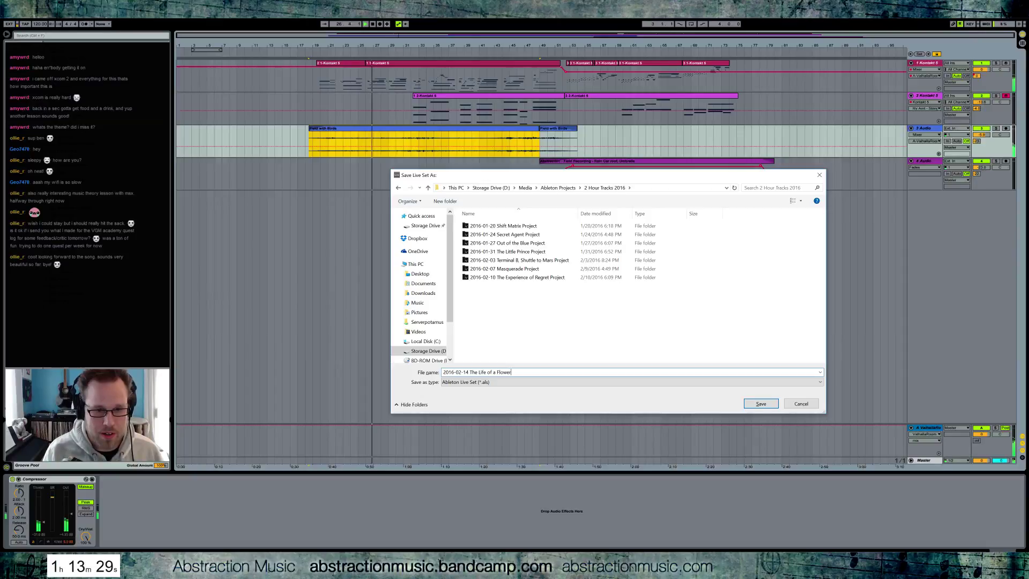
pyautogui.press('Return')
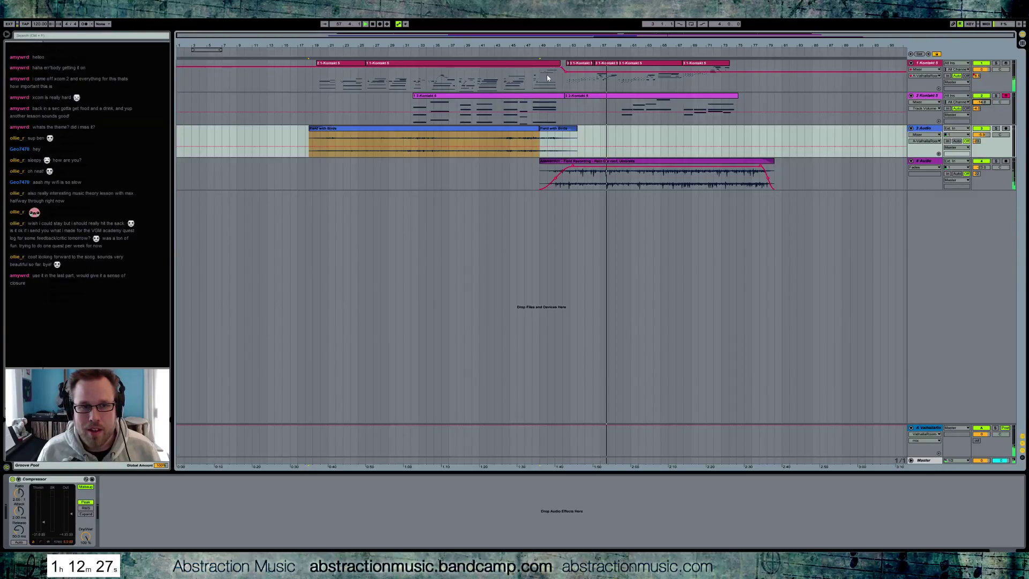
# - In the short piano clip around bar 58, add a higher note above the last note, matching its length
pyautogui.press('space')
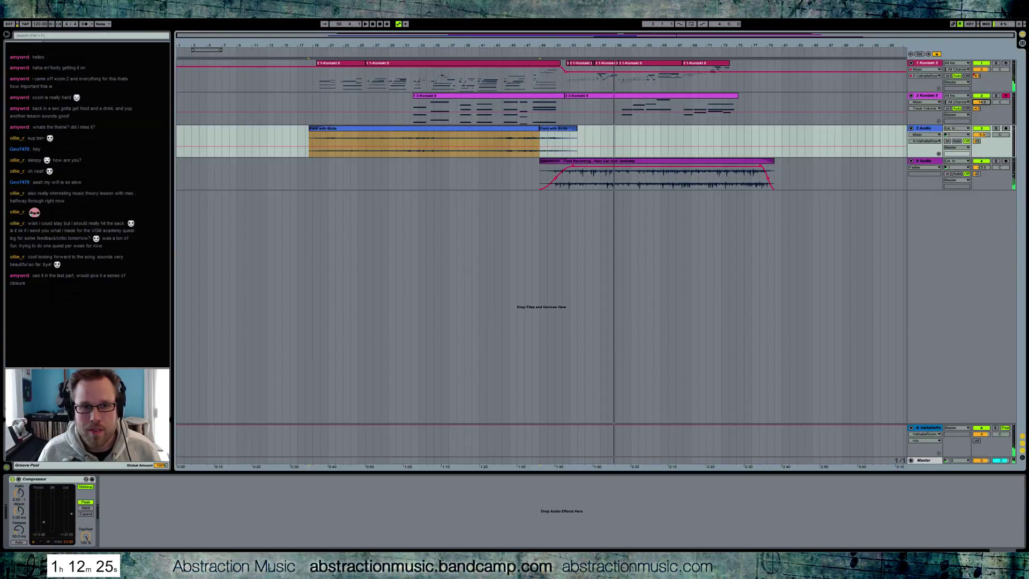
pyautogui.click(610, 63)
pyautogui.doubleClick(606, 63)
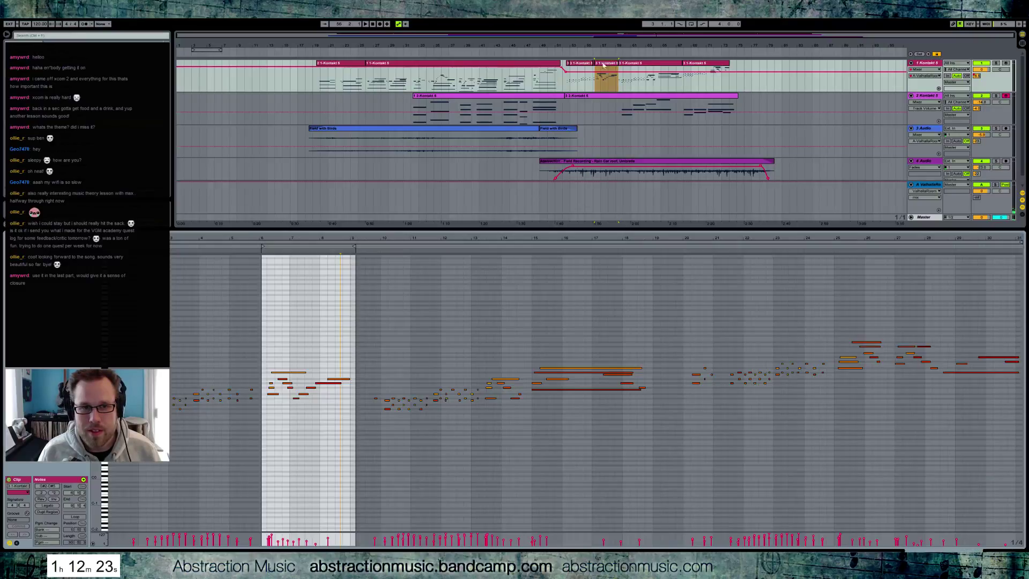
pyautogui.click(322, 366)
pyautogui.click(346, 379)
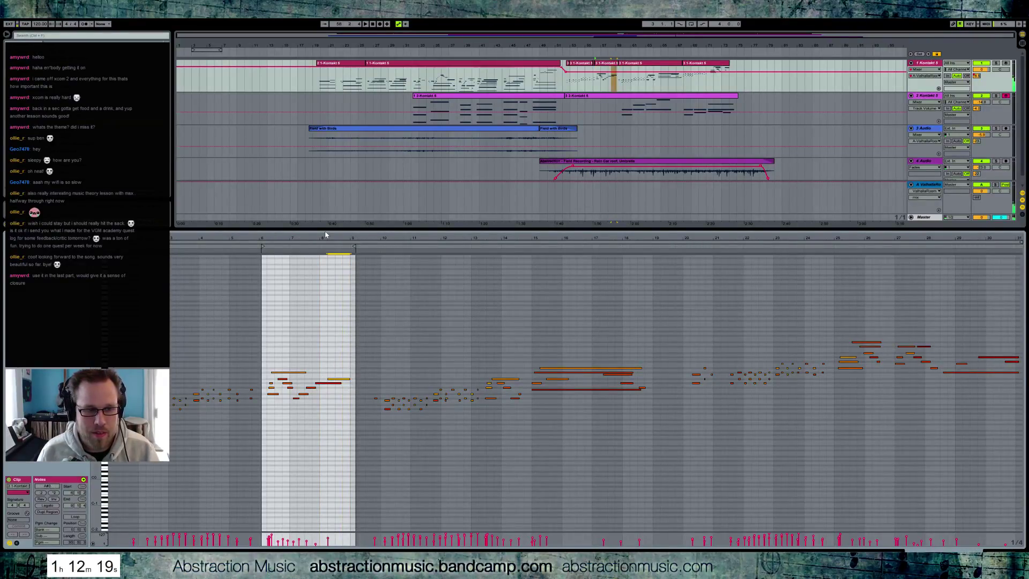
pyautogui.moveTo(329, 237); pyautogui.dragTo(331, 365)
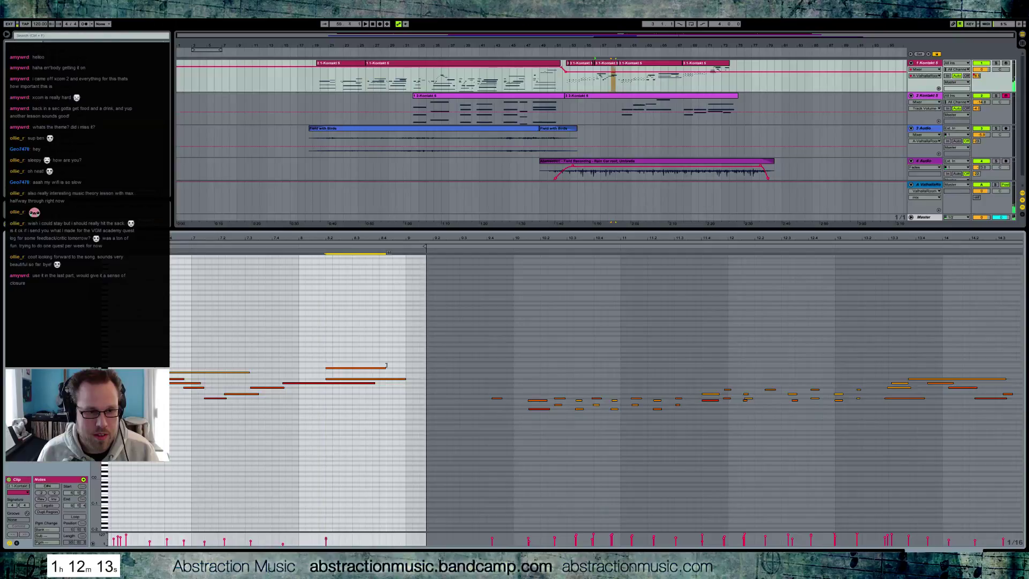
pyautogui.moveTo(403, 379); pyautogui.dragTo(403, 368)
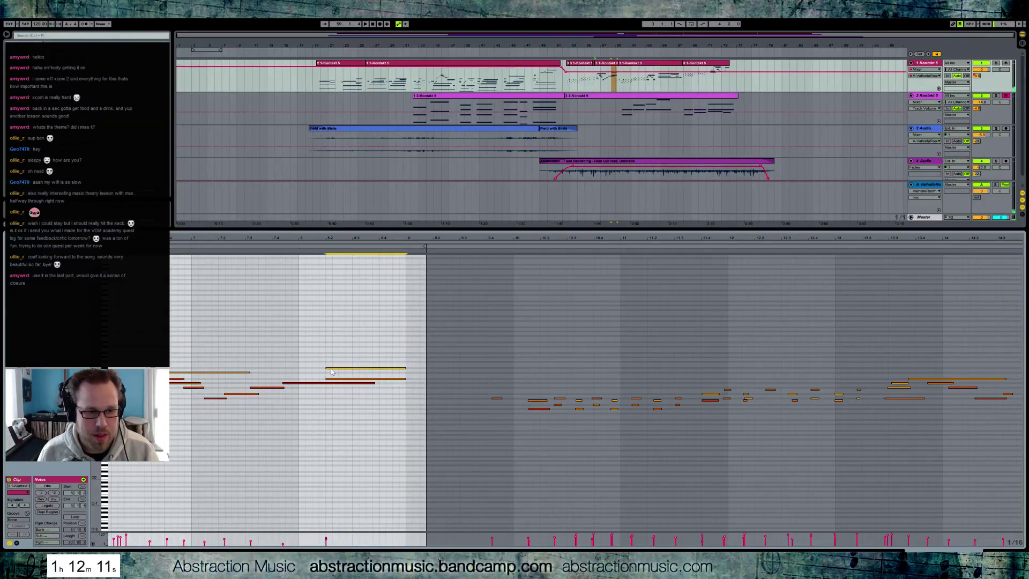
pyautogui.moveTo(333, 371); pyautogui.dragTo(334, 371)
# - Play the edited end of the short piano clip, and the second piano clip for comparison
pyautogui.click(195, 248)
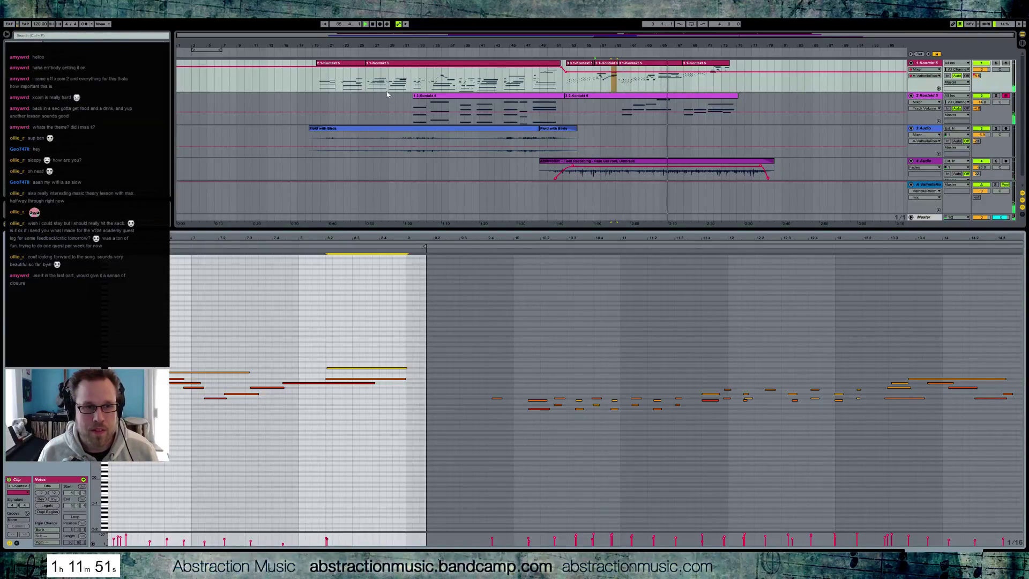
pyautogui.press('space')
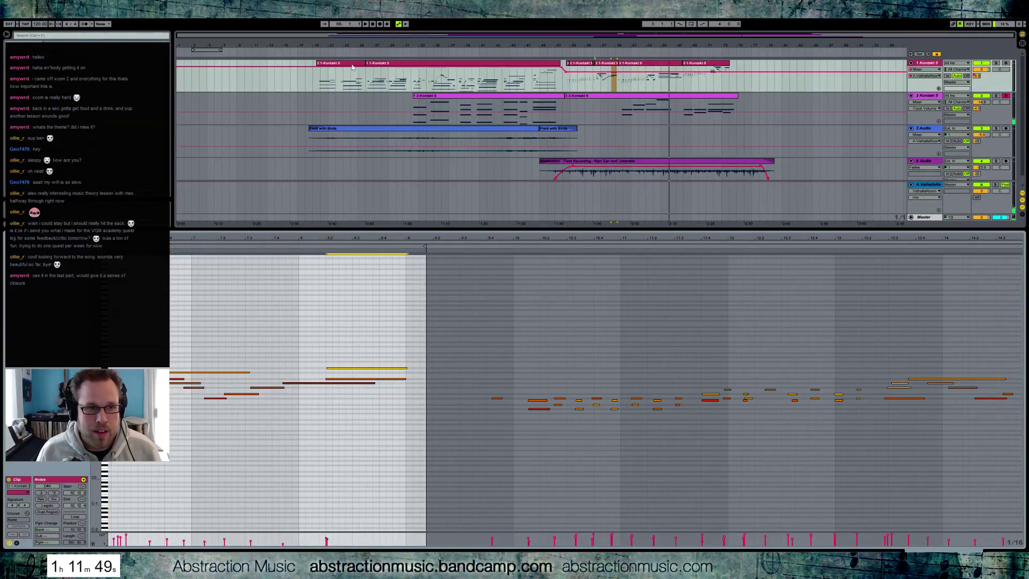
pyautogui.click(385, 67)
pyautogui.press('space')
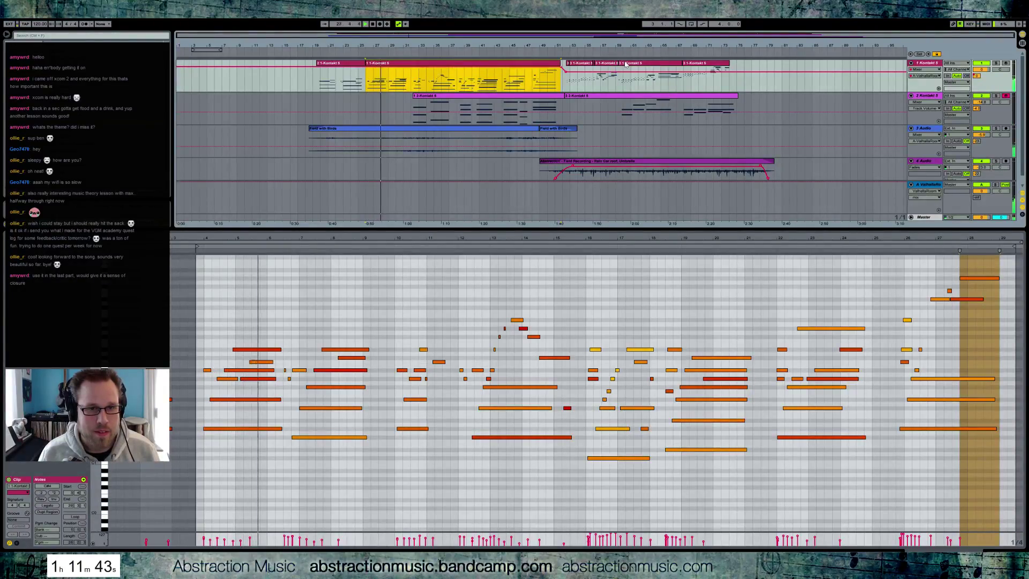
pyautogui.click(608, 65)
pyautogui.press('space')
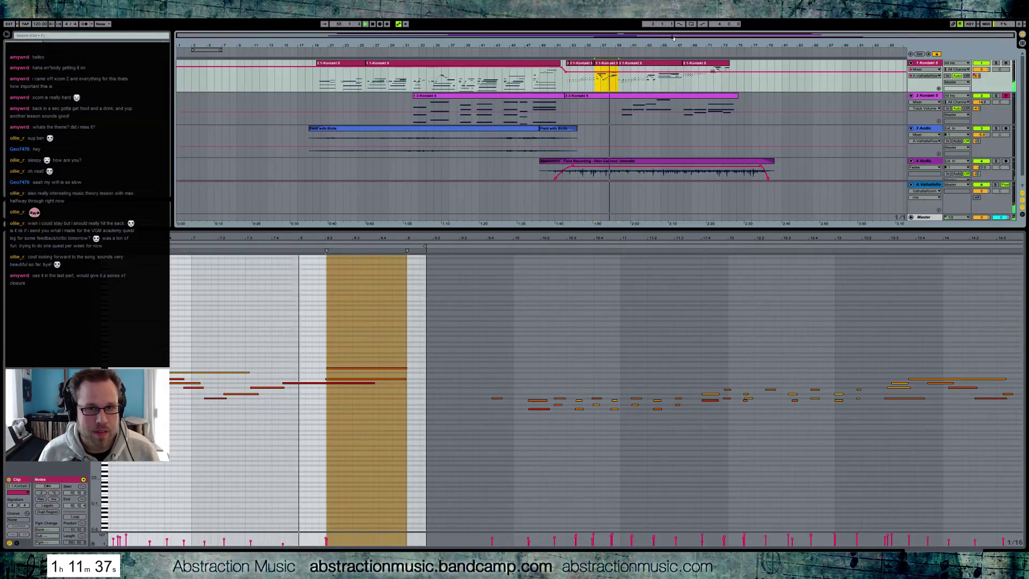
# - Play the remaining piano passages from about bar 64 and from about bar 71 through the ending
pyautogui.moveTo(674, 37); pyautogui.dragTo(721, 82)
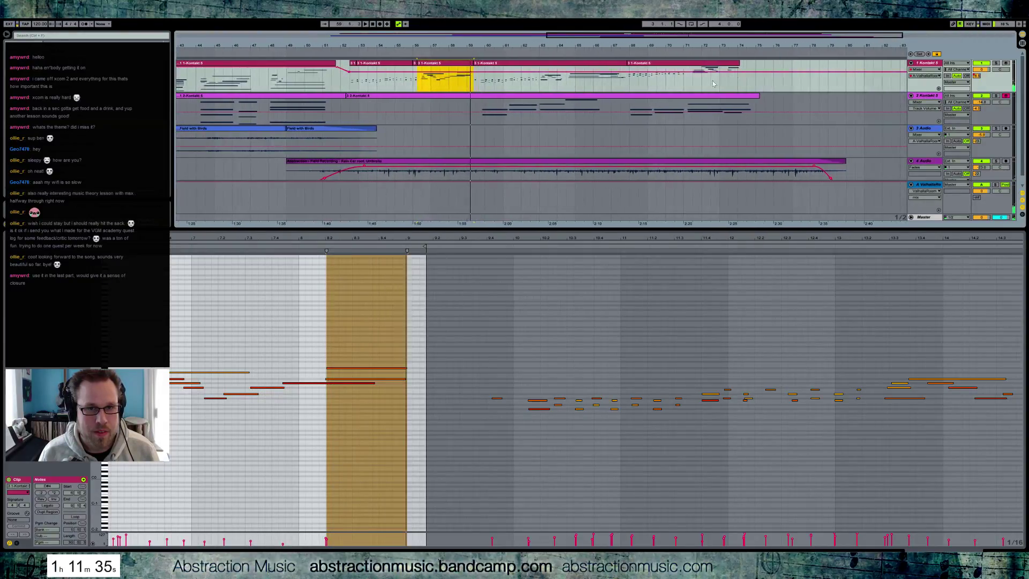
pyautogui.click(565, 87)
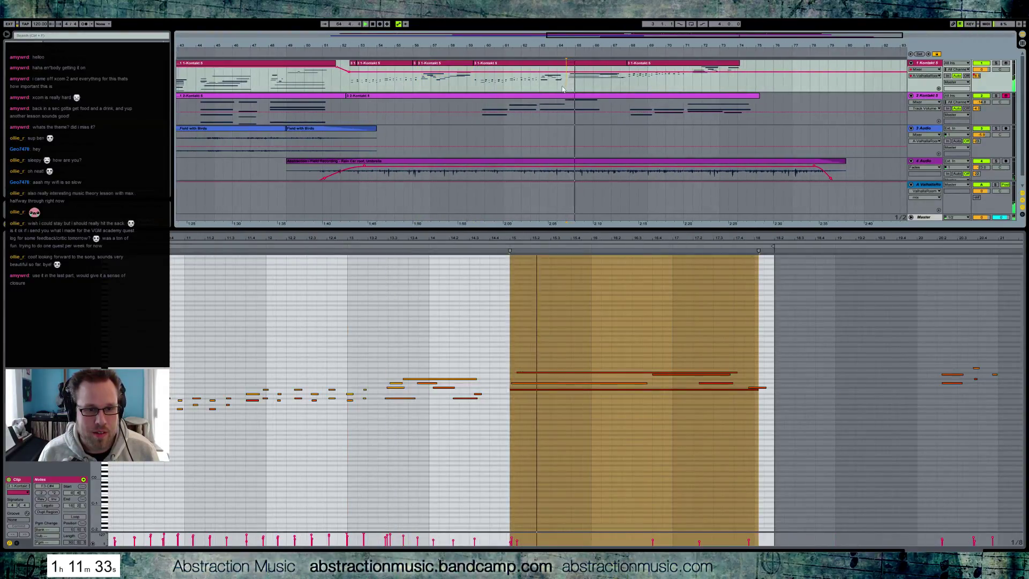
pyautogui.click(540, 89)
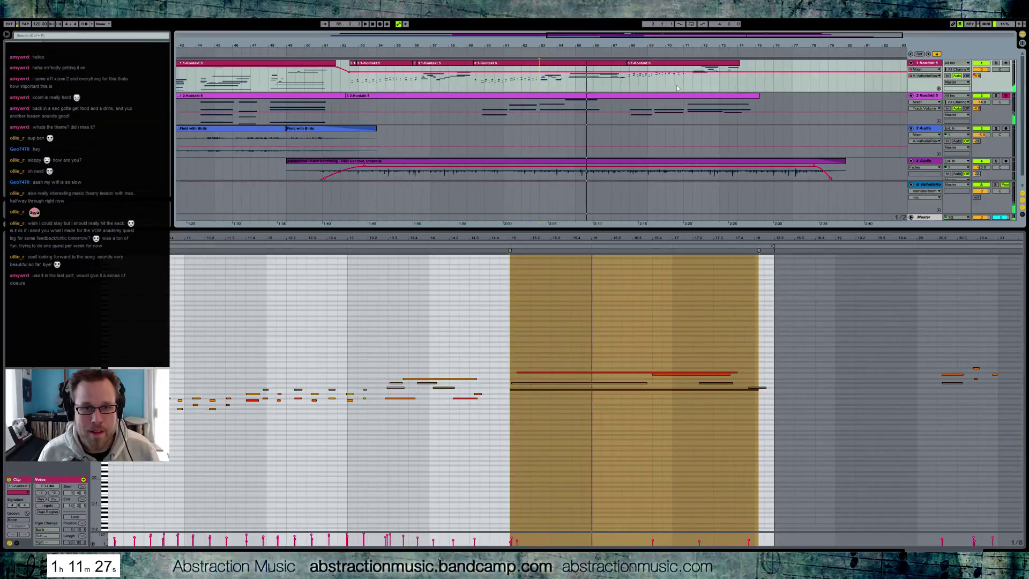
pyautogui.click(693, 85)
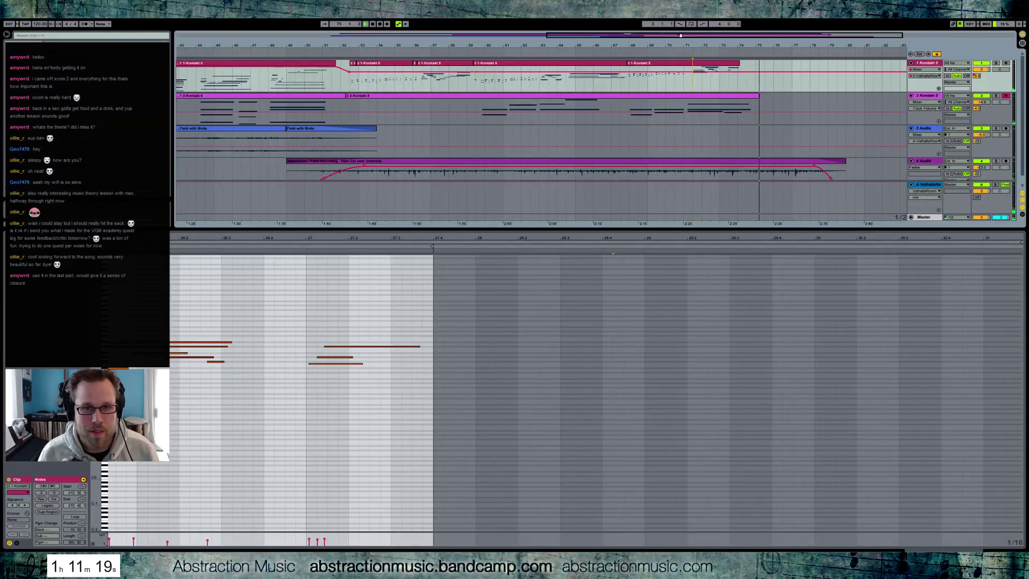
# - Shorten the rain recording to end at about bar 77 and lengthen its fade-out to about four bars
pyautogui.scroll(-1, 702, 102)
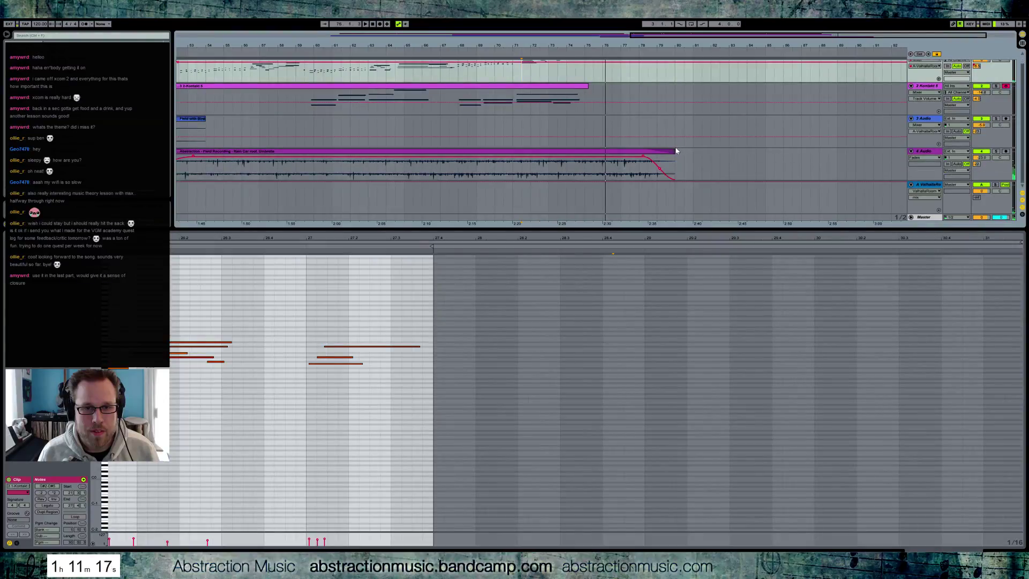
pyautogui.click(674, 153)
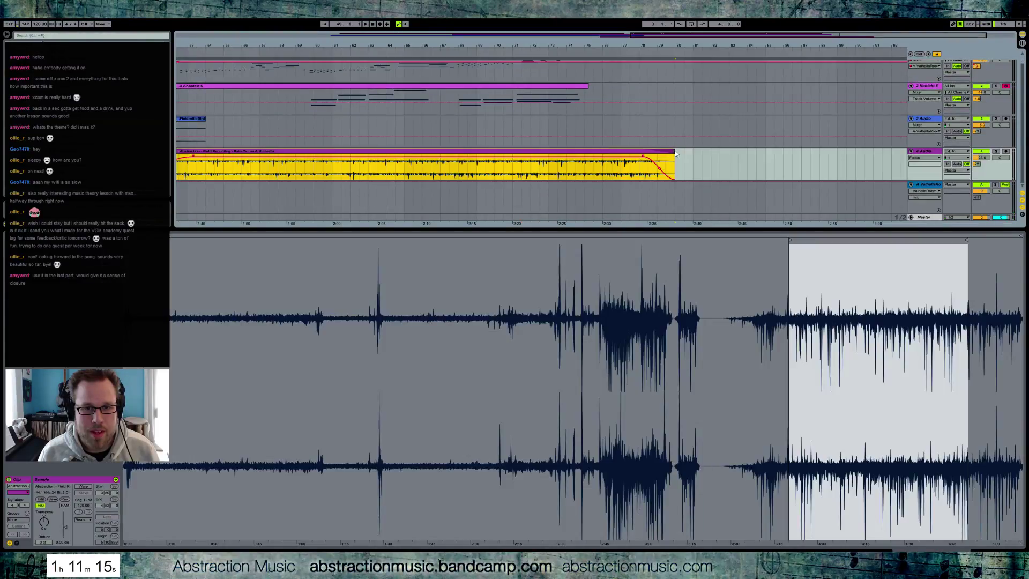
pyautogui.moveTo(674, 152); pyautogui.dragTo(556, 160)
pyautogui.click(657, 160)
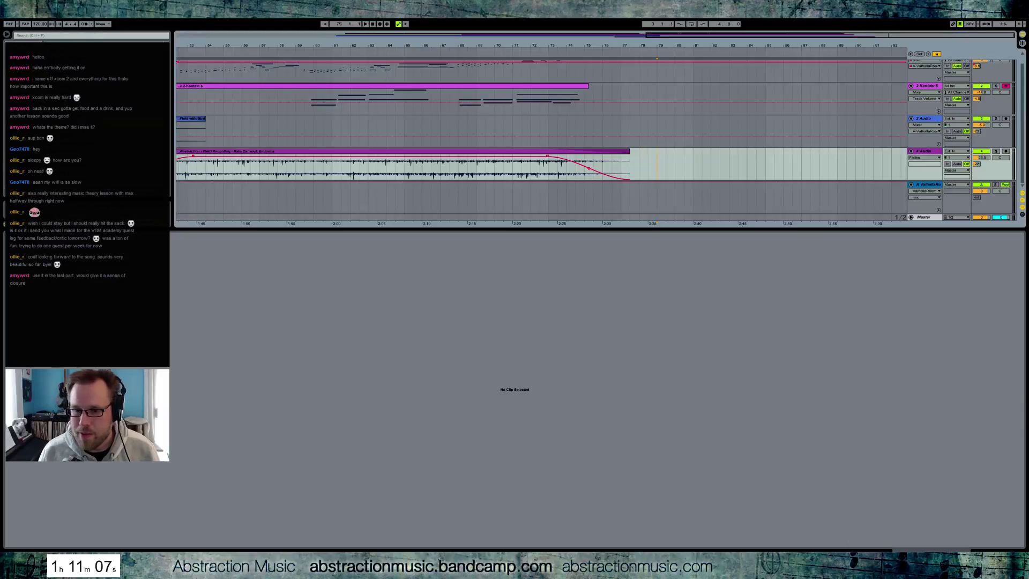
# - Copy both bird ambience clips and paste them on the same track from about bar 75
pyautogui.hotkey('shift', 'Tab')
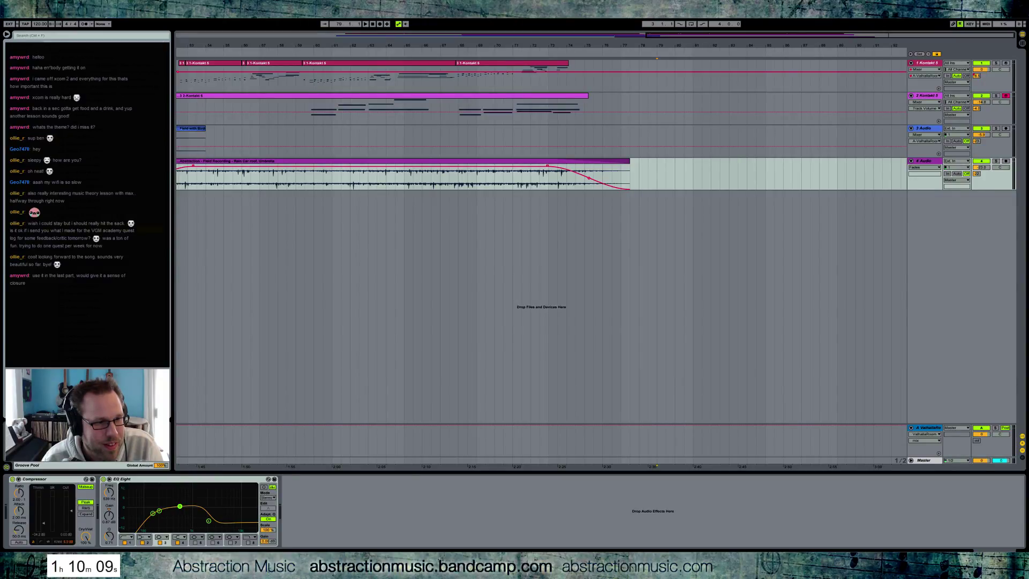
pyautogui.click(371, 25)
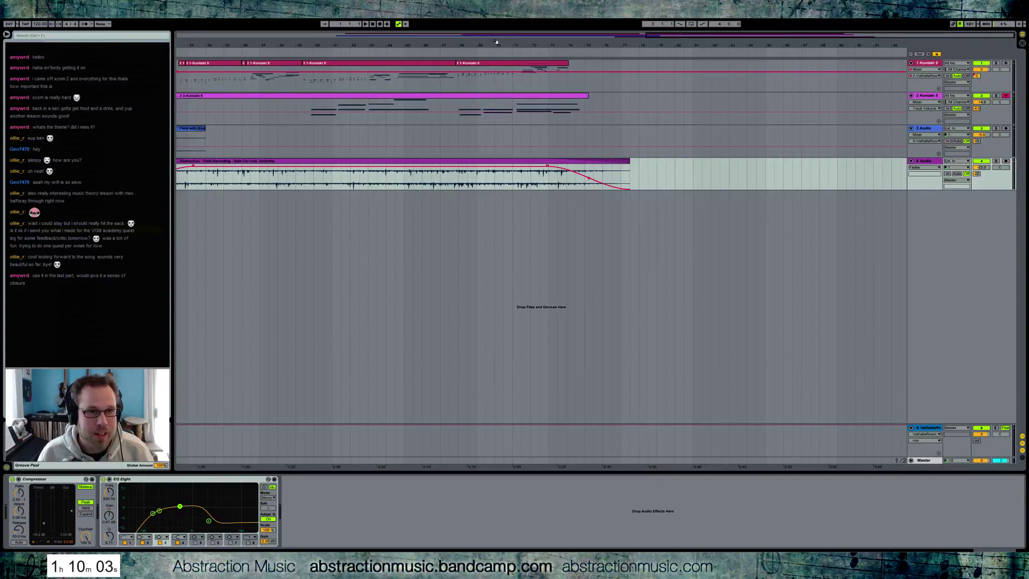
pyautogui.click(496, 38)
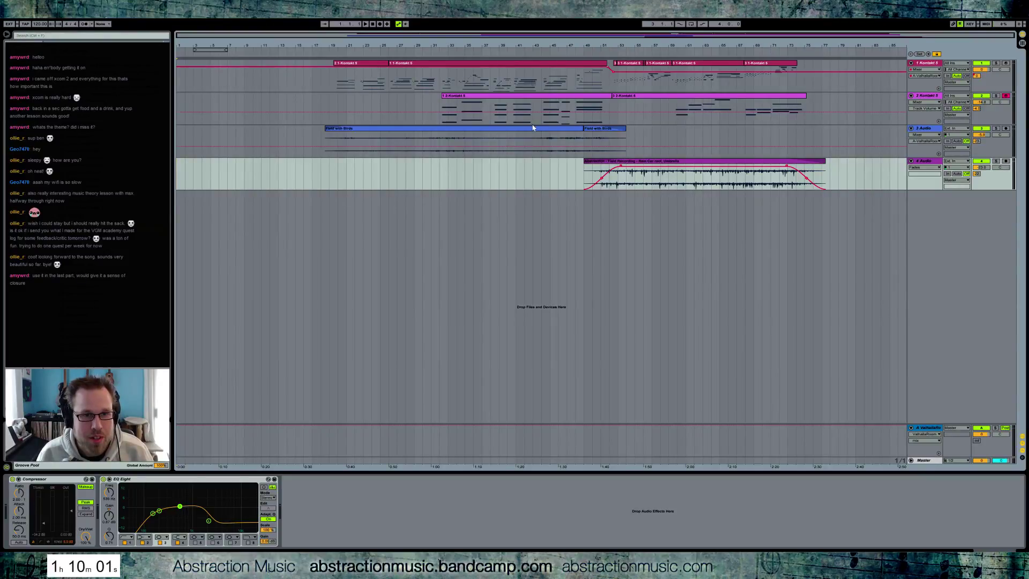
pyautogui.click(534, 131)
pyautogui.keyDown('shift'); pyautogui.click(611, 133); pyautogui.keyUp('shift')
pyautogui.hotkey('ctrl', 'c')
pyautogui.click(810, 145)
pyautogui.hotkey('ctrl', 'v')
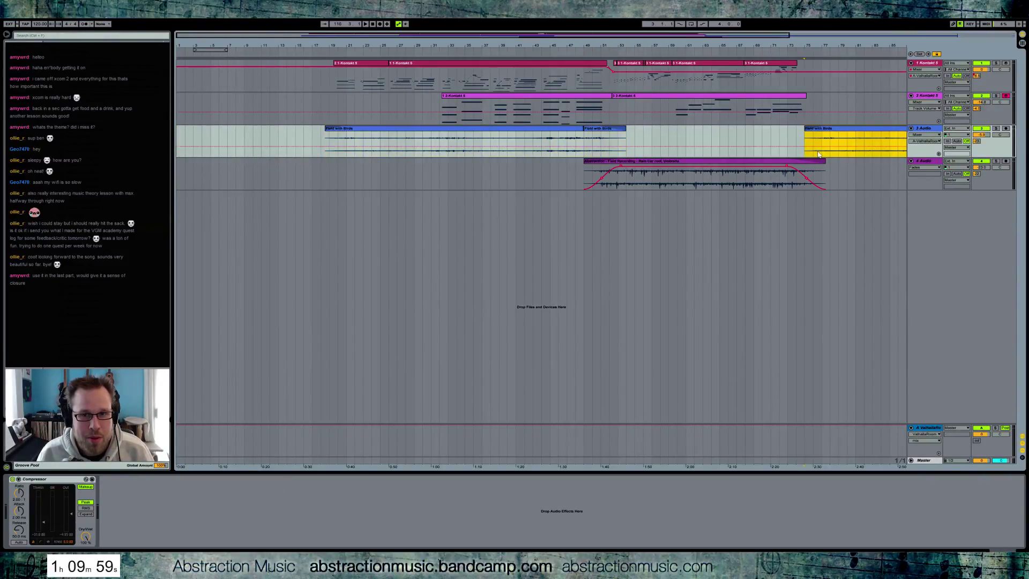
pyautogui.moveTo(709, 35); pyautogui.dragTo(832, 42)
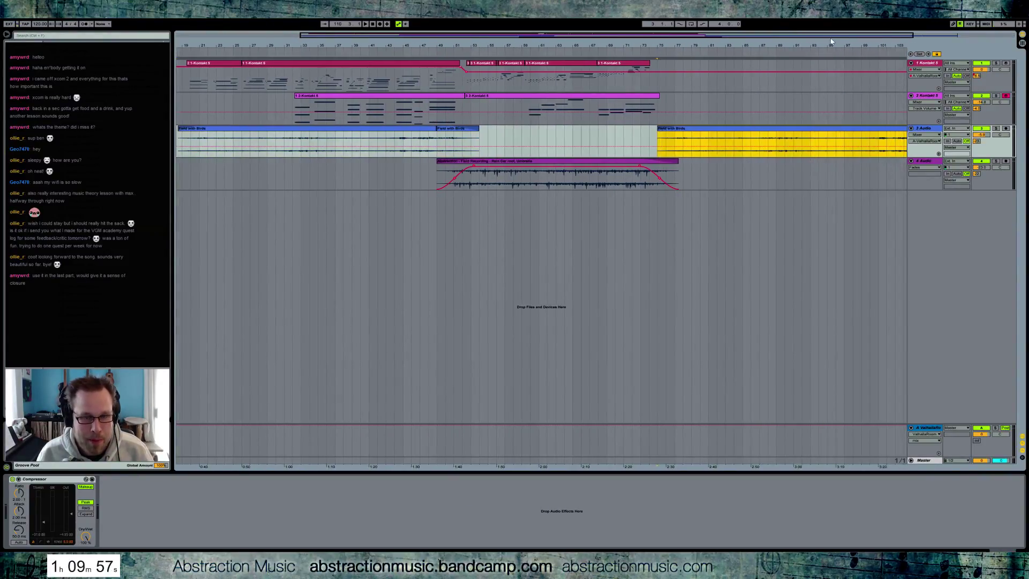
# - Arm the piano track for recording and set the insertion point at about bar 76, after the last piano clip
pyautogui.click(666, 75)
pyautogui.moveTo(724, 38); pyautogui.dragTo(834, 37)
pyautogui.click(1006, 63)
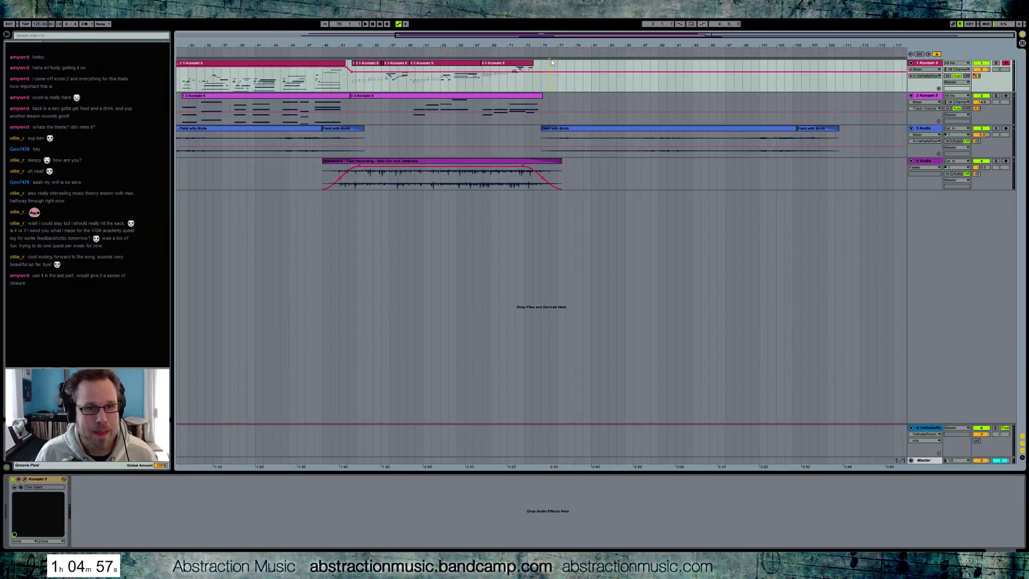
pyautogui.click(563, 129)
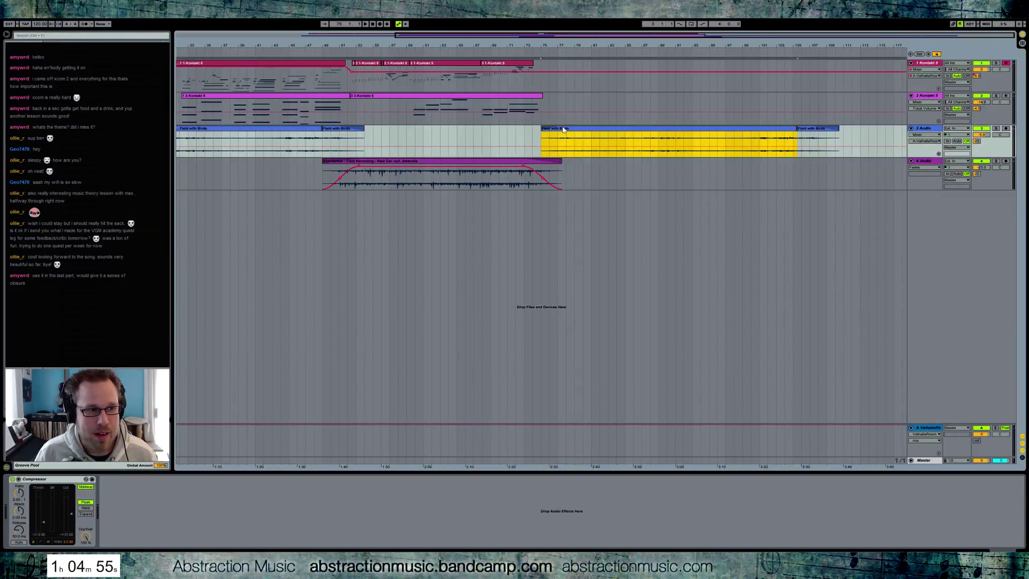
pyautogui.click(552, 66)
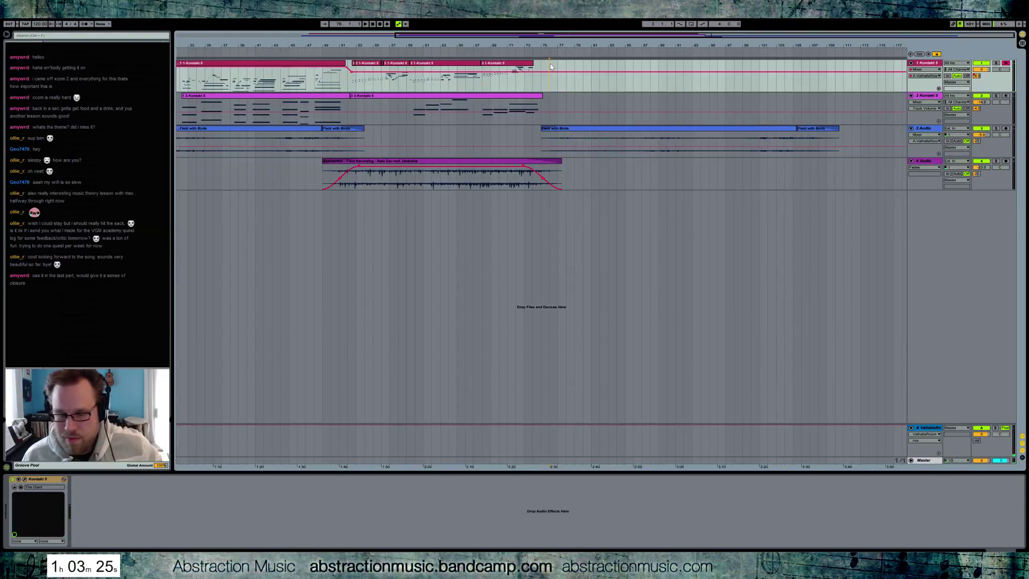
# - Record two trial piano takes from about bar 76 and delete each of them
pyautogui.press('F9')
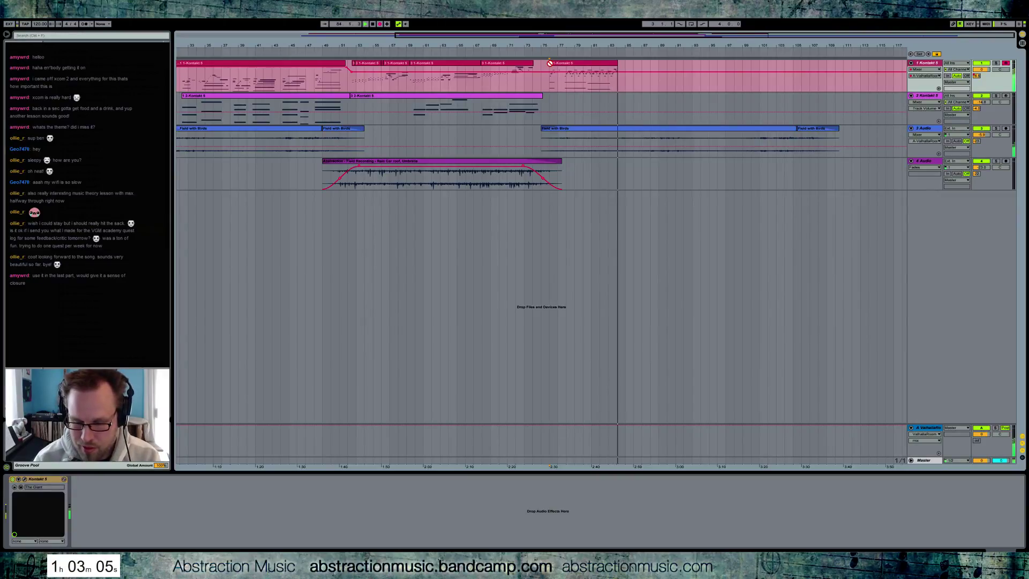
pyautogui.press('space')
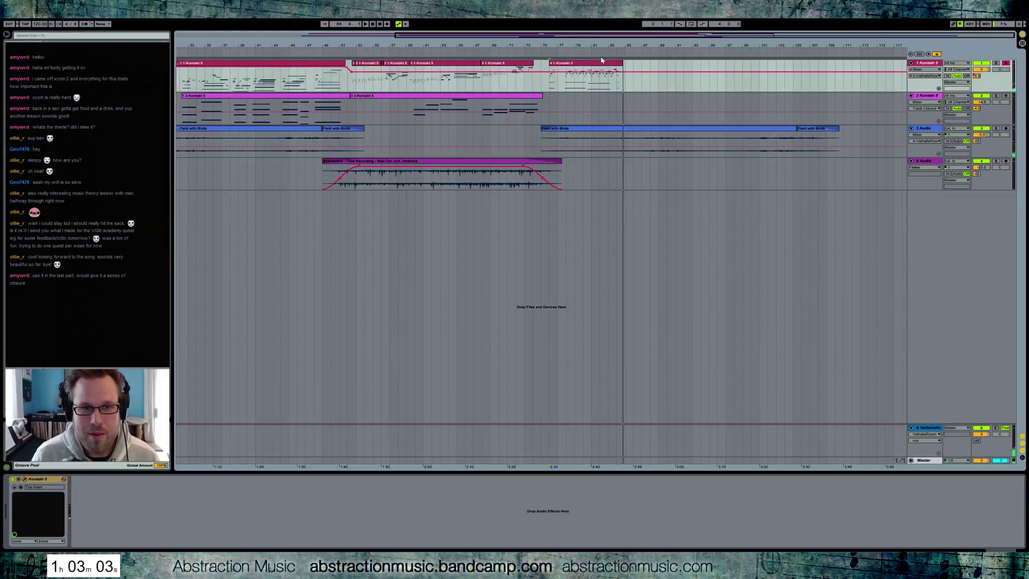
pyautogui.click(550, 82)
pyautogui.press('Delete')
pyautogui.press('F9')
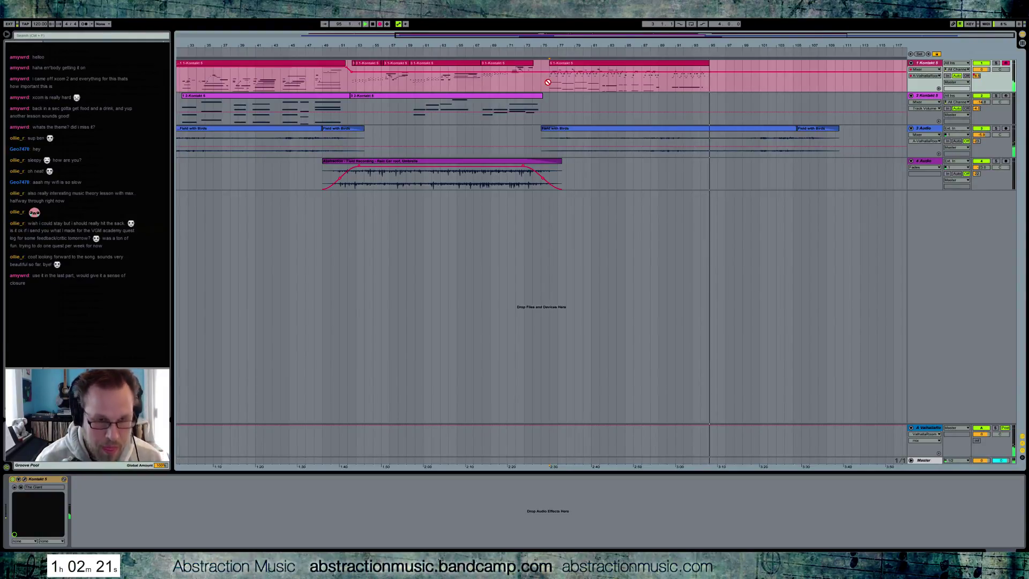
pyautogui.press('F9')
pyautogui.click(568, 63)
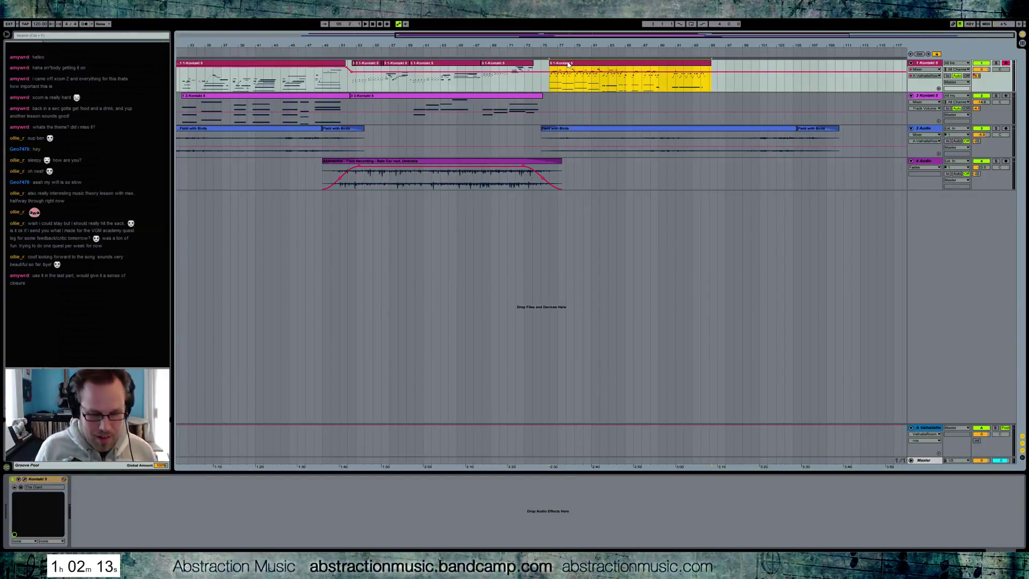
pyautogui.press('Delete')
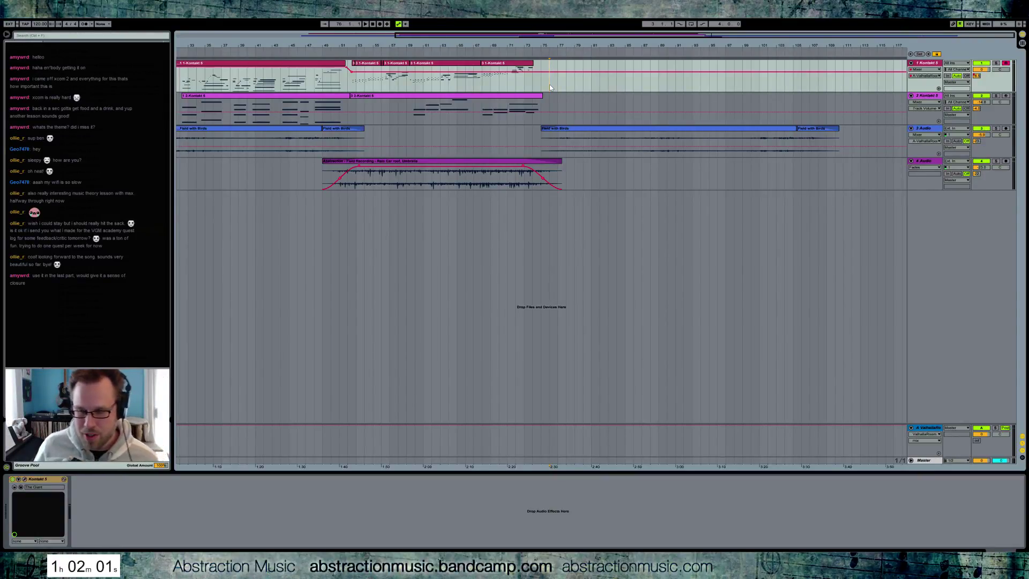
# - Record a new piano take from about bar 76 and trim its empty start to just before bar 78
pyautogui.press('F9')
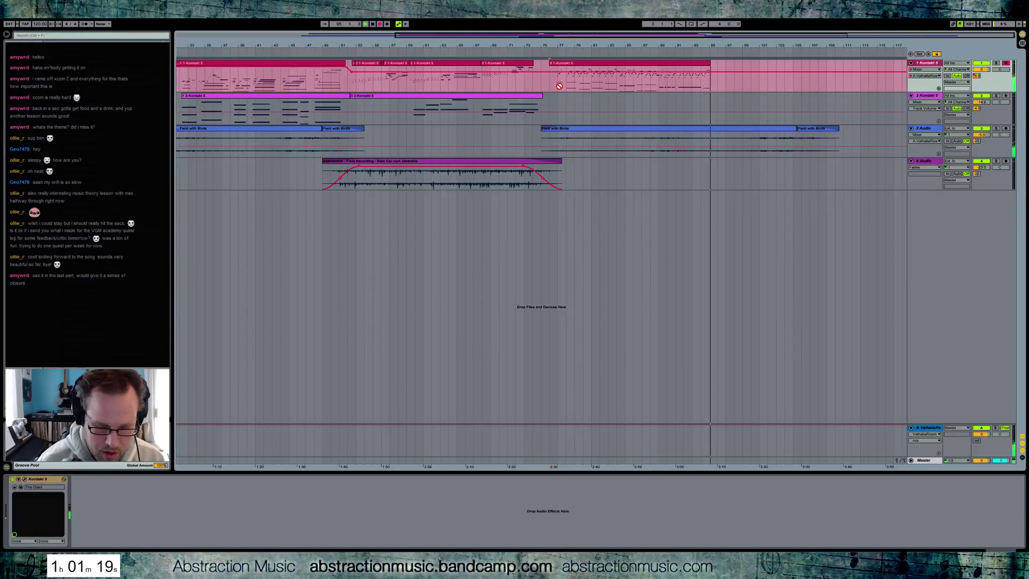
pyautogui.press('F9')
pyautogui.moveTo(712, 35); pyautogui.dragTo(752, 36)
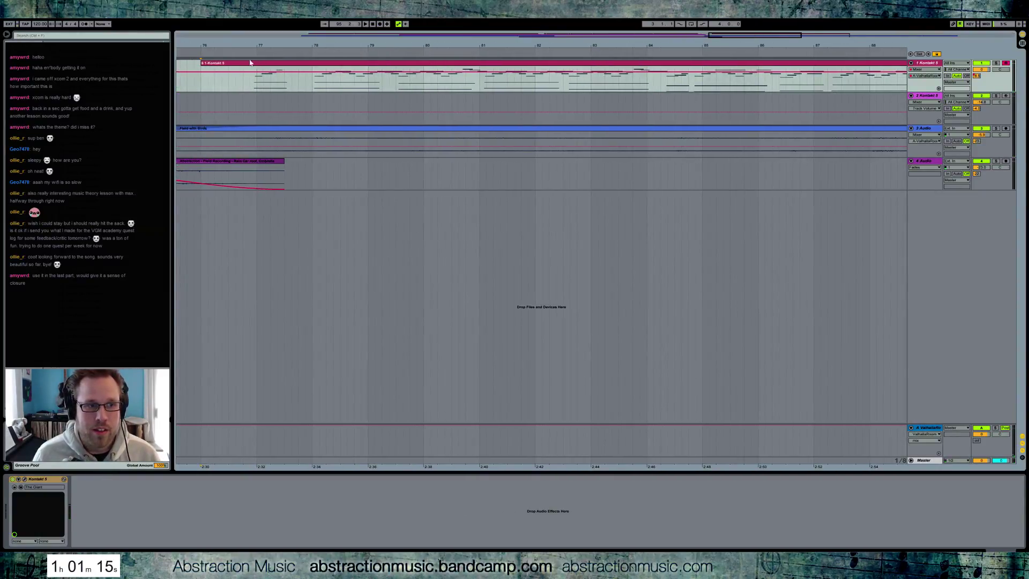
pyautogui.moveTo(201, 65); pyautogui.dragTo(307, 65)
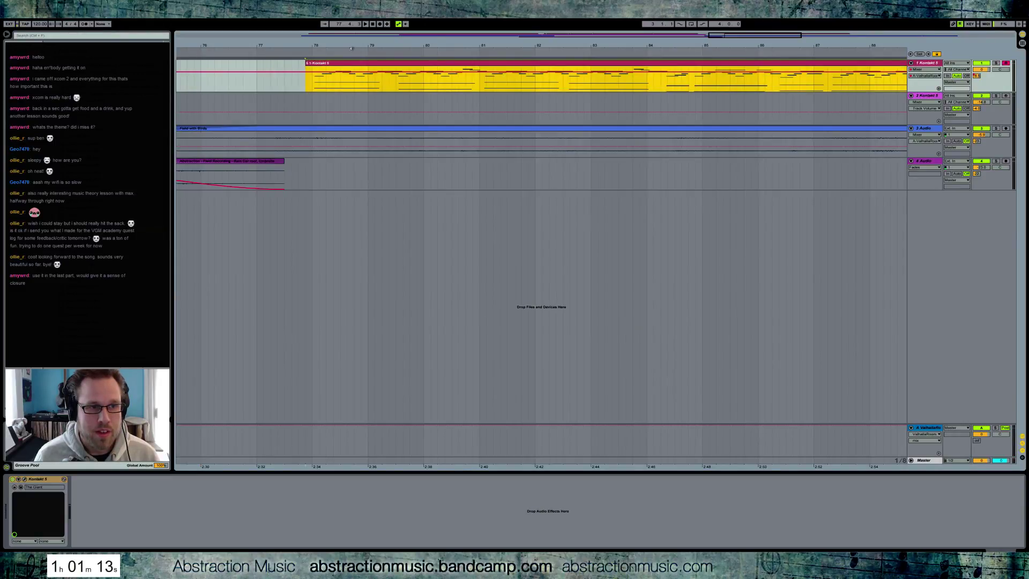
# - Move the trimmed piano take back to just before bar 76 and play it from its start
pyautogui.moveTo(720, 36); pyautogui.dragTo(594, 79)
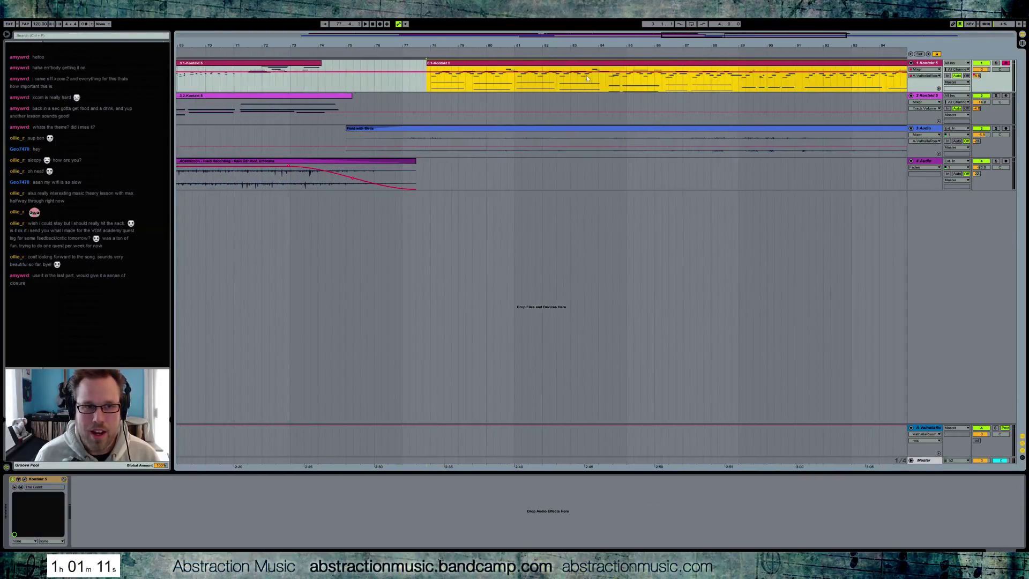
pyautogui.moveTo(471, 66); pyautogui.dragTo(419, 65)
pyautogui.press('space')
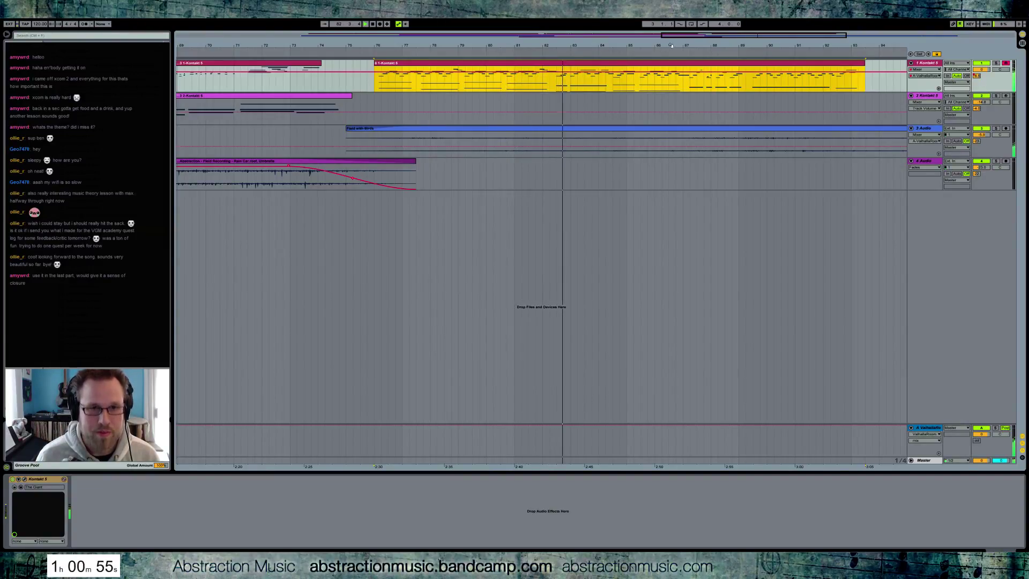
pyautogui.moveTo(472, 51); pyautogui.dragTo(471, 55)
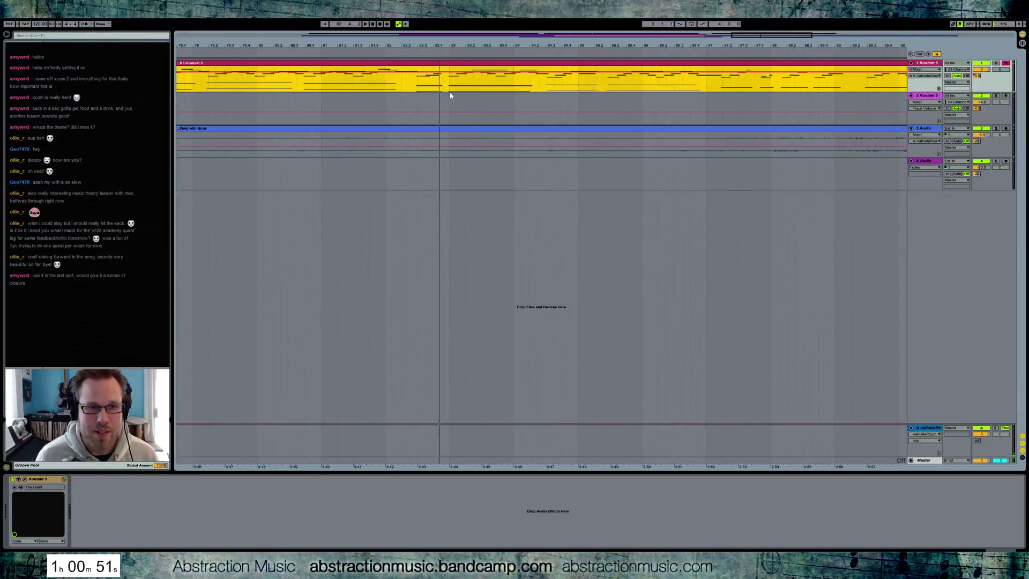
# - Split the closing piano take just before bar 83, move the later part back to just after bar 82, and play across the join
pyautogui.click(444, 77)
pyautogui.hotkey('ctrl', 'e')
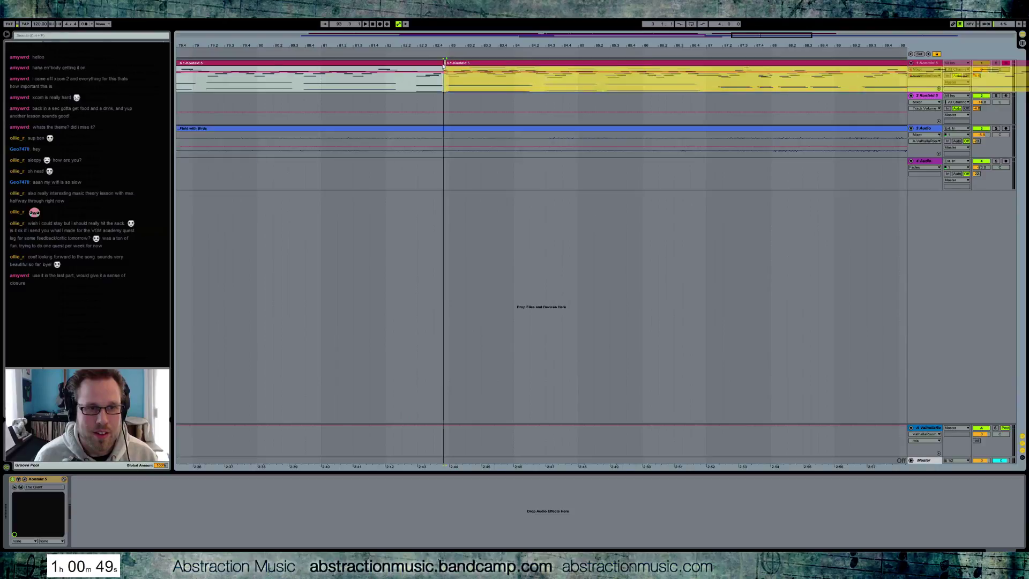
pyautogui.moveTo(428, 65); pyautogui.dragTo(410, 65)
pyautogui.click(351, 48)
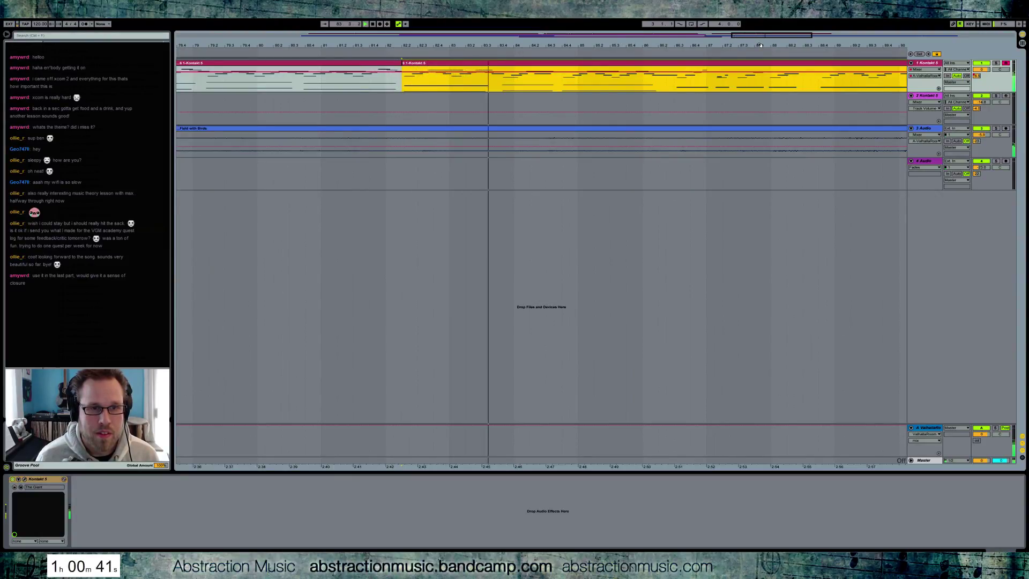
# - Delete the short piano passage around bar 84 and move the remaining part back to close the gap
pyautogui.press('-')
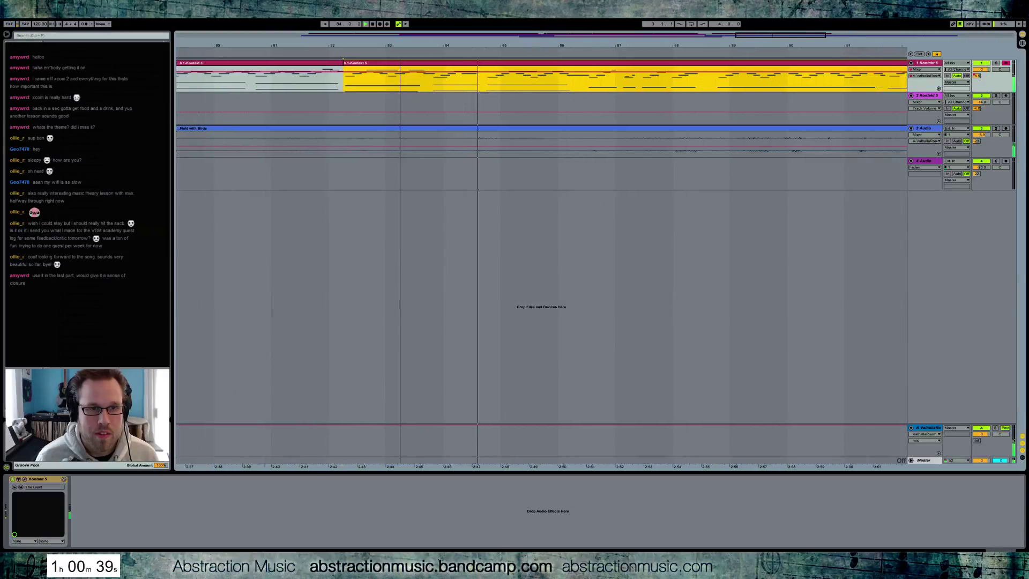
pyautogui.click(473, 81)
pyautogui.moveTo(473, 84); pyautogui.dragTo(431, 81)
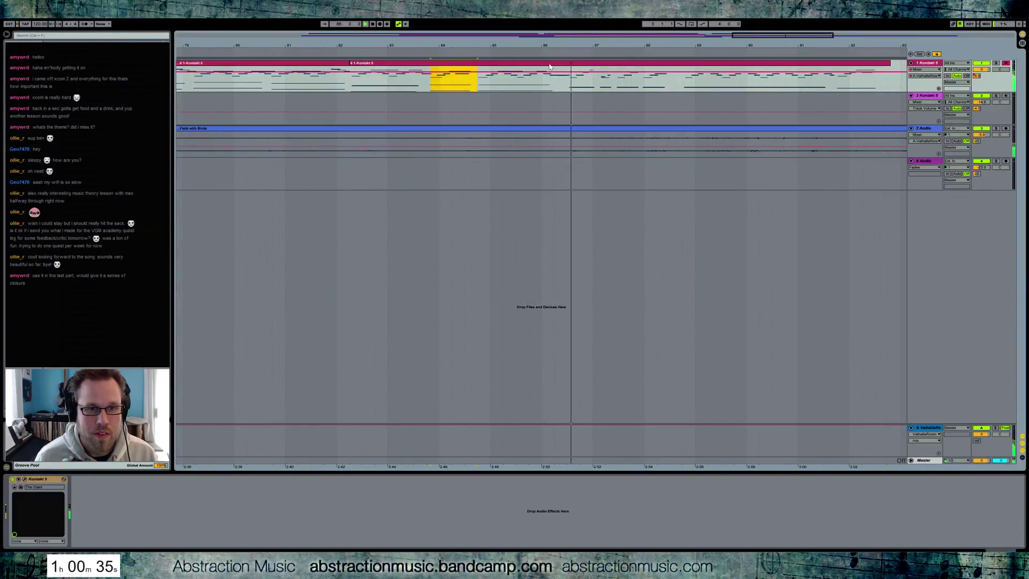
pyautogui.press('Delete')
pyautogui.click(525, 66)
pyautogui.moveTo(525, 66); pyautogui.dragTo(491, 68)
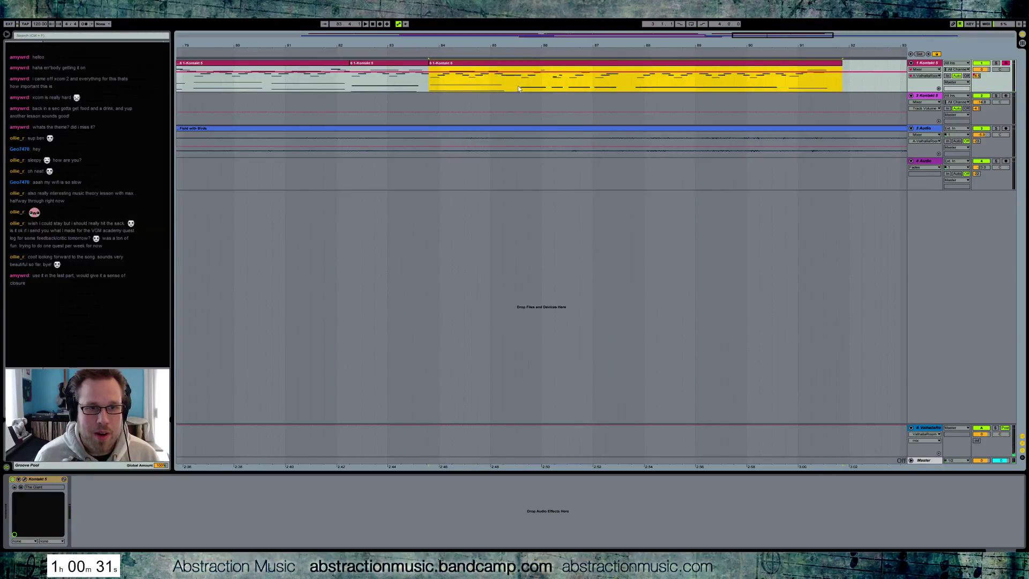
# - Delete the piano passage from about mid bar 85 to late bar 87 and move the rest back to close the gap
pyautogui.moveTo(633, 84); pyautogui.dragTo(523, 86)
pyautogui.press('Delete')
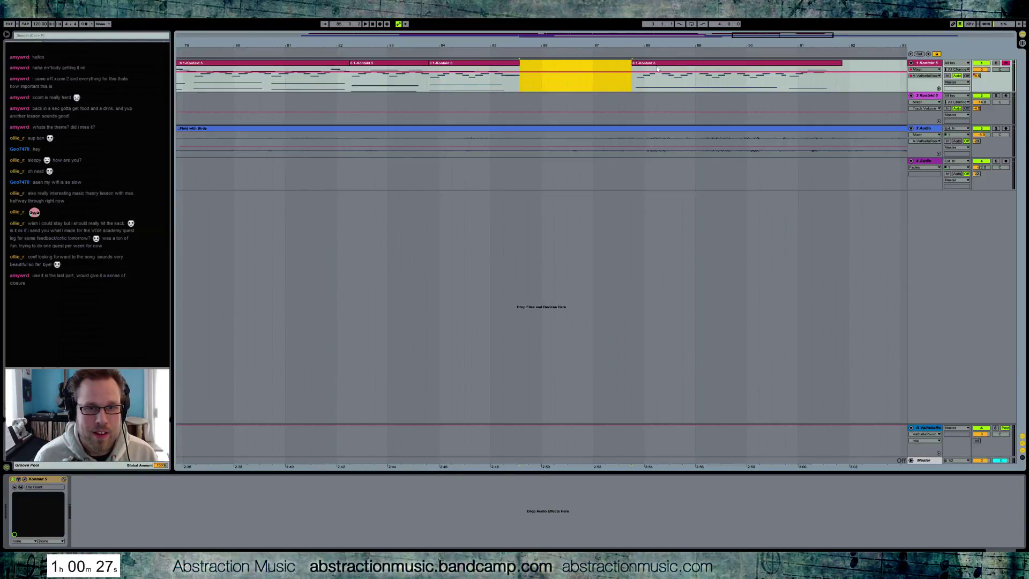
pyautogui.moveTo(670, 63); pyautogui.dragTo(553, 67)
# - Open the last piano clip's notes and double its two final bass notes one octave lower
pyautogui.doubleClick(553, 66)
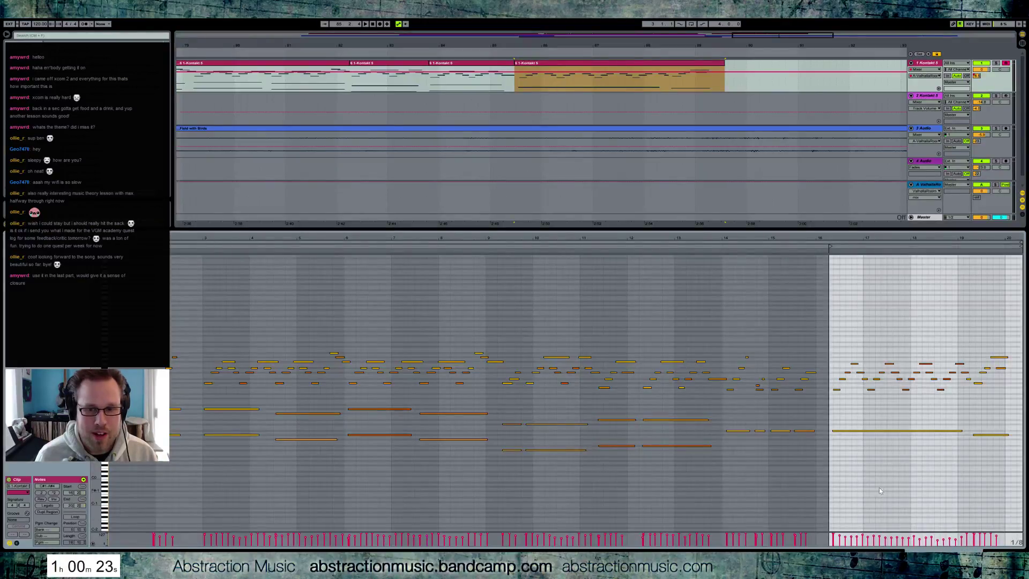
pyautogui.doubleClick(832, 456)
pyautogui.moveTo(834, 456); pyautogui.dragTo(958, 456)
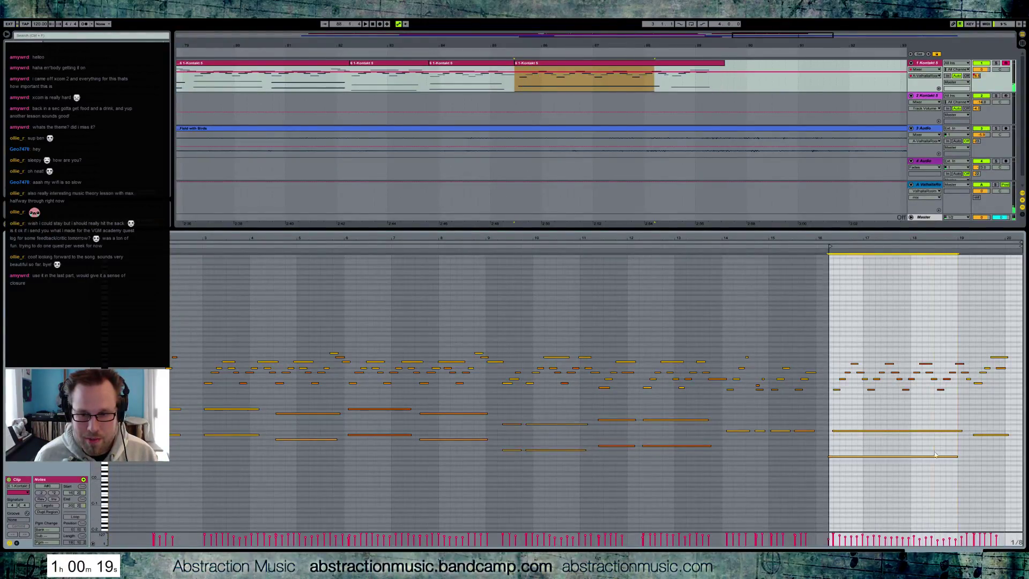
pyautogui.press('Delete')
pyautogui.moveTo(871, 420); pyautogui.dragTo(877, 436)
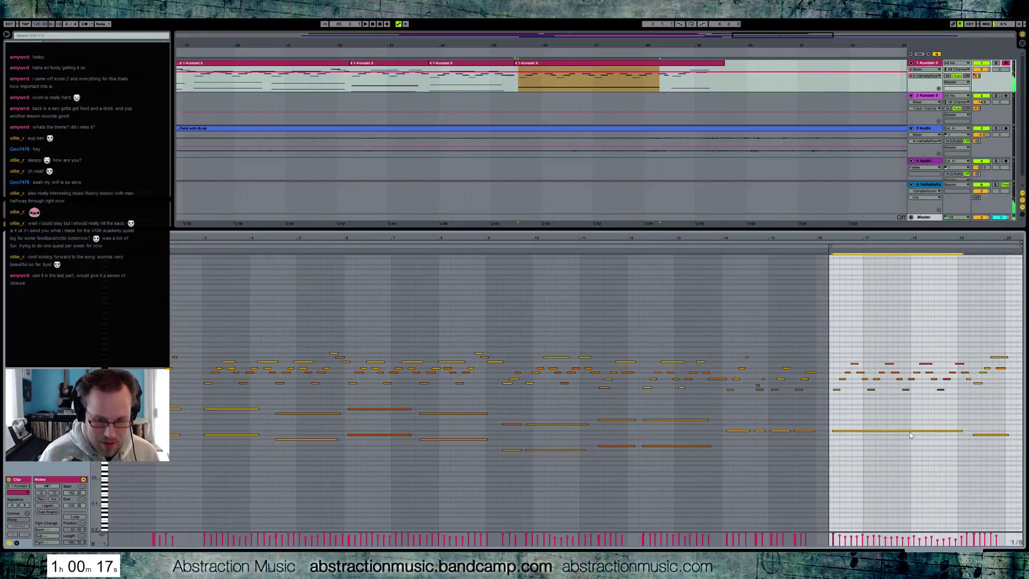
pyautogui.hotkey('ctrl', 'z')
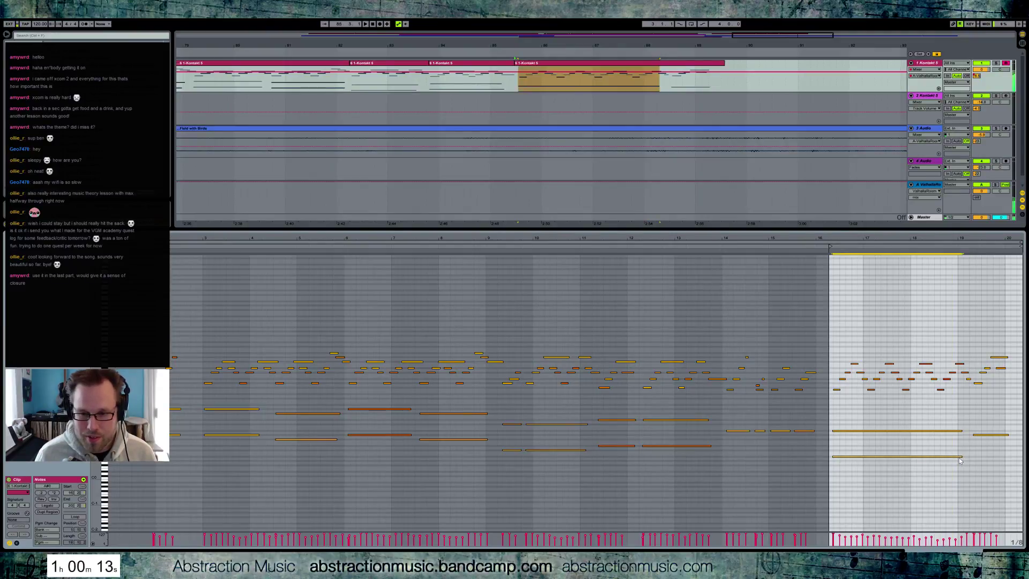
pyautogui.click(988, 435)
pyautogui.hotkey('shift', 'Down')
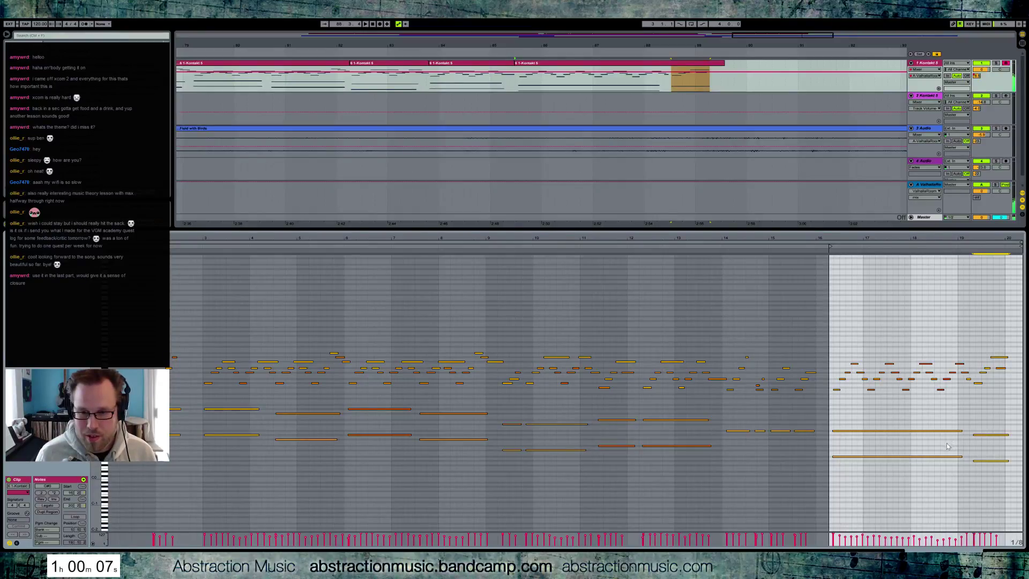
# - Adjust the velocity of the doubled bass notes in the last piano clip and play the passage
pyautogui.moveTo(947, 443); pyautogui.dragTo(983, 472)
pyautogui.moveTo(975, 536); pyautogui.dragTo(975, 531)
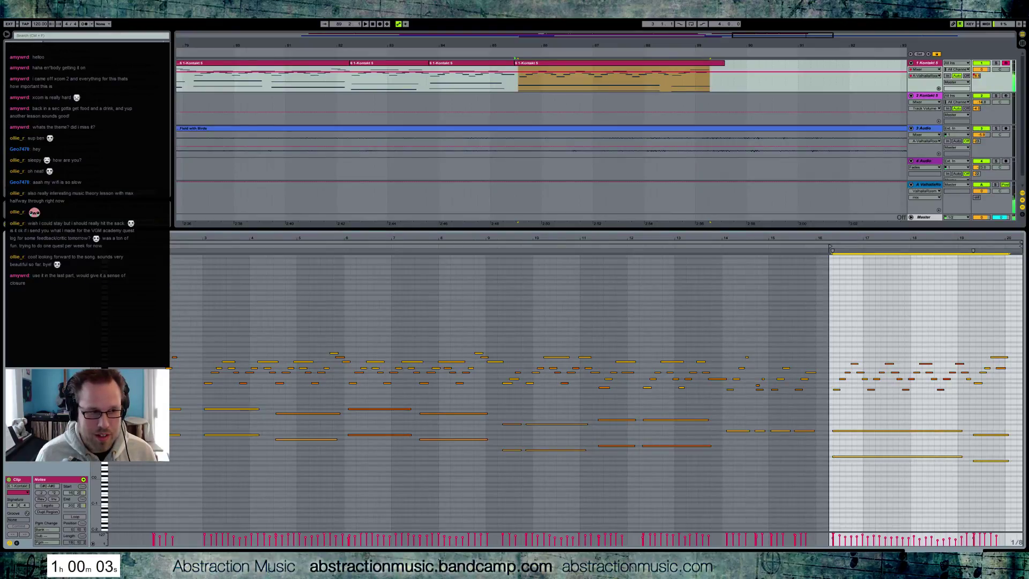
pyautogui.moveTo(975, 541); pyautogui.dragTo(974, 535)
pyautogui.press('space')
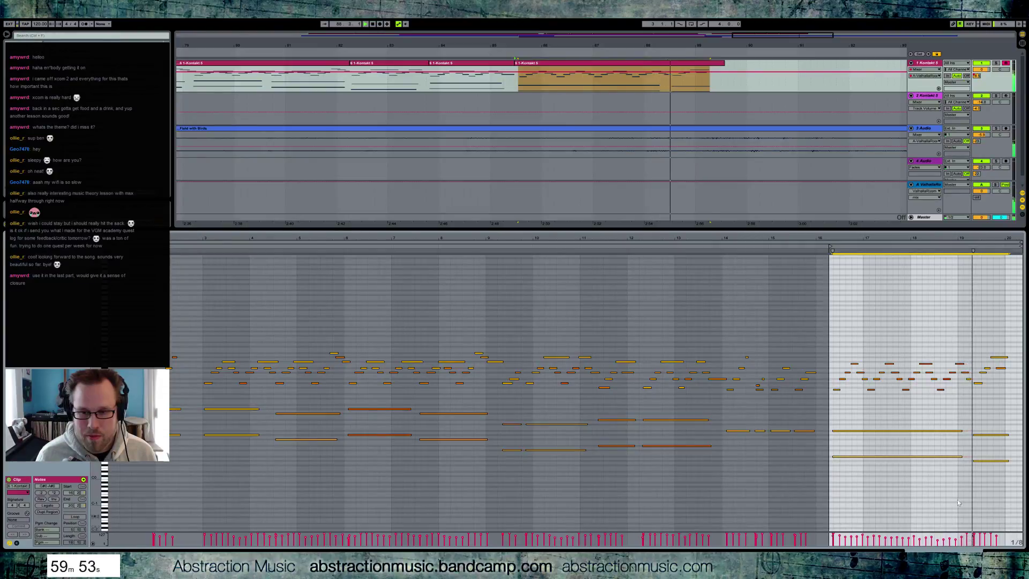
# - Stop playback and remove the last piano clip's final notes from about bar 88.3 onward
pyautogui.moveTo(949, 416); pyautogui.dragTo(984, 439)
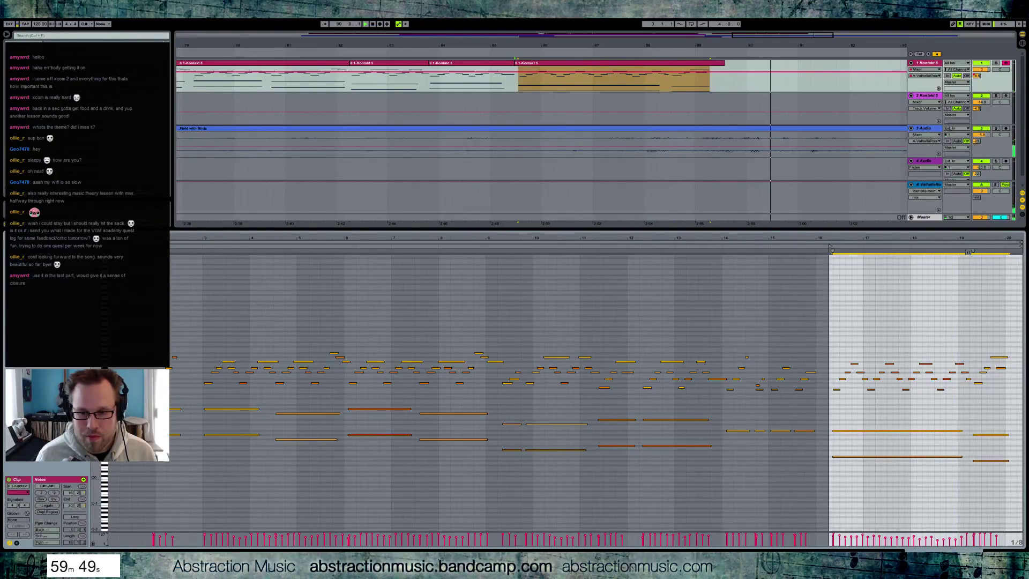
pyautogui.click(984, 460)
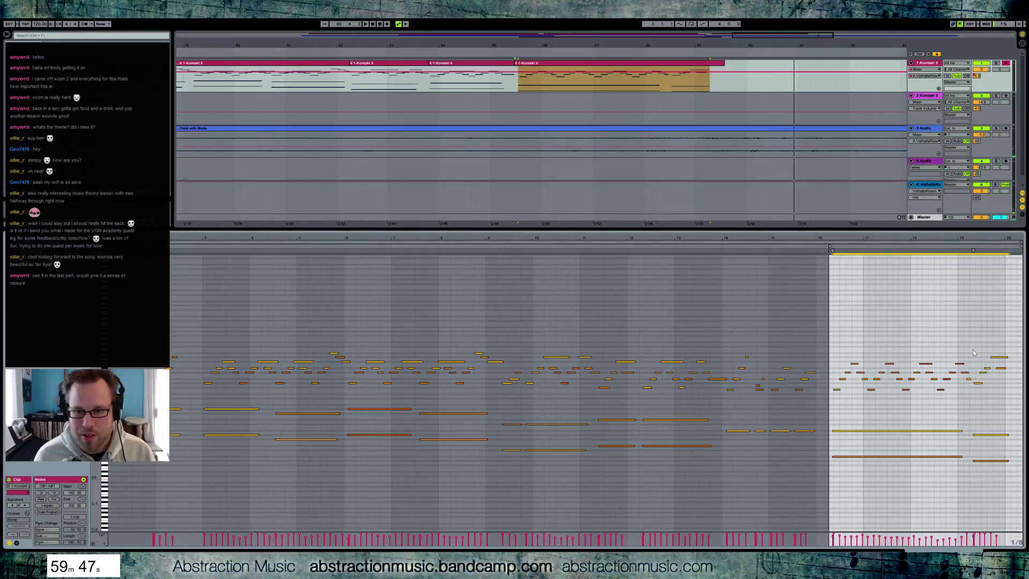
pyautogui.press('space')
pyautogui.hotkey('ctrl', 'z')
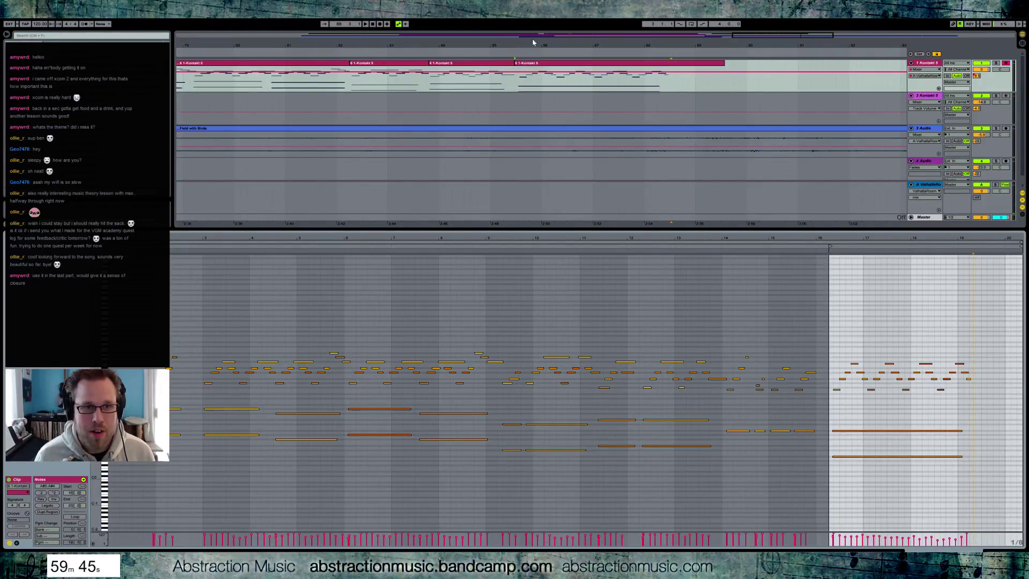
# - Copy the closing section's first piano clip, starting near bar 76, and paste it at about bar 88.3
pyautogui.moveTo(779, 47); pyautogui.dragTo(779, 36)
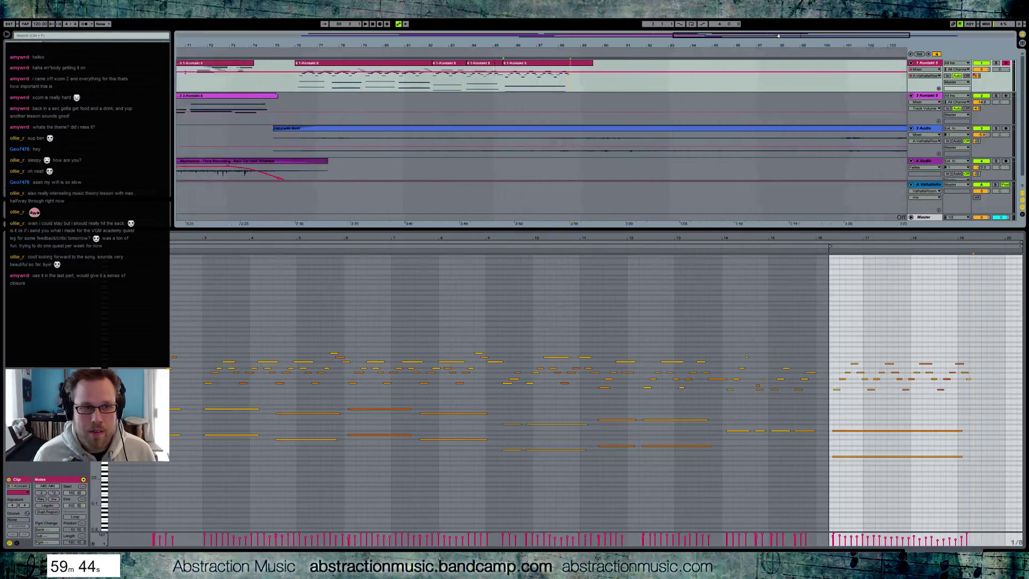
pyautogui.click(378, 67)
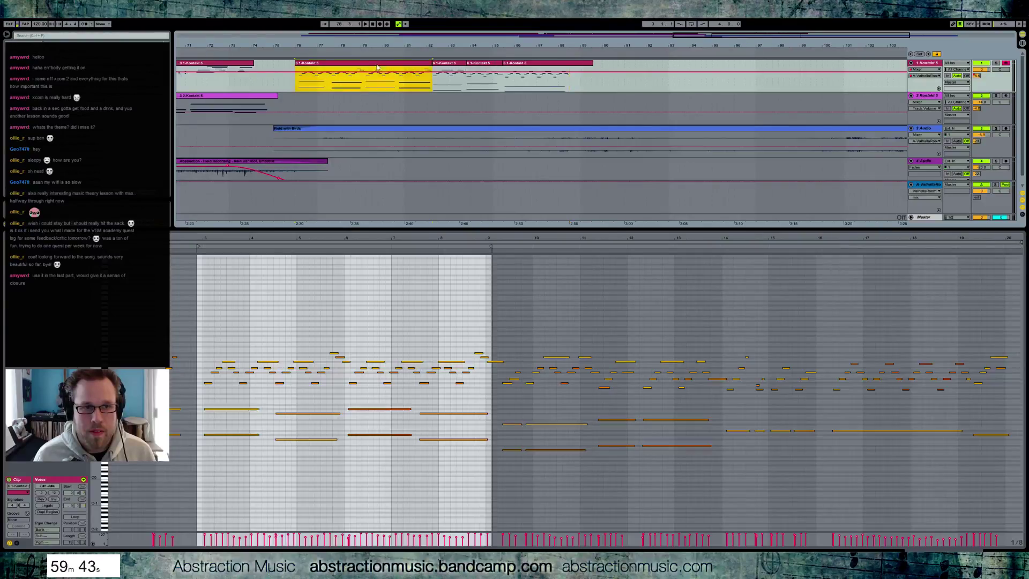
pyautogui.click(570, 87)
pyautogui.hotkey('ctrl', 'v')
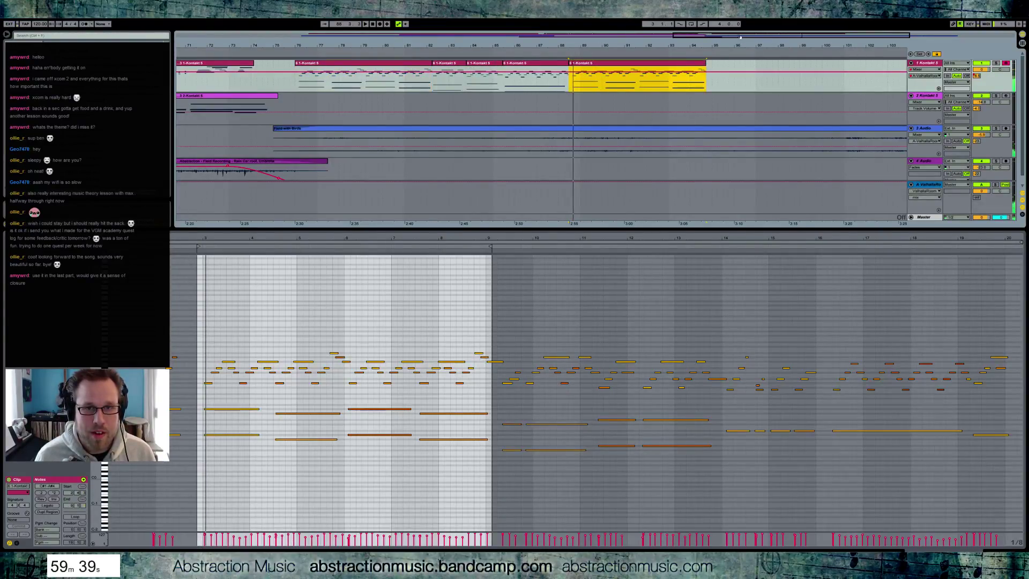
# - Shift the final clip on the first Kontakt track slightly earlier and play back its join with the preceding clip
pyautogui.moveTo(797, 36); pyautogui.dragTo(789, 37)
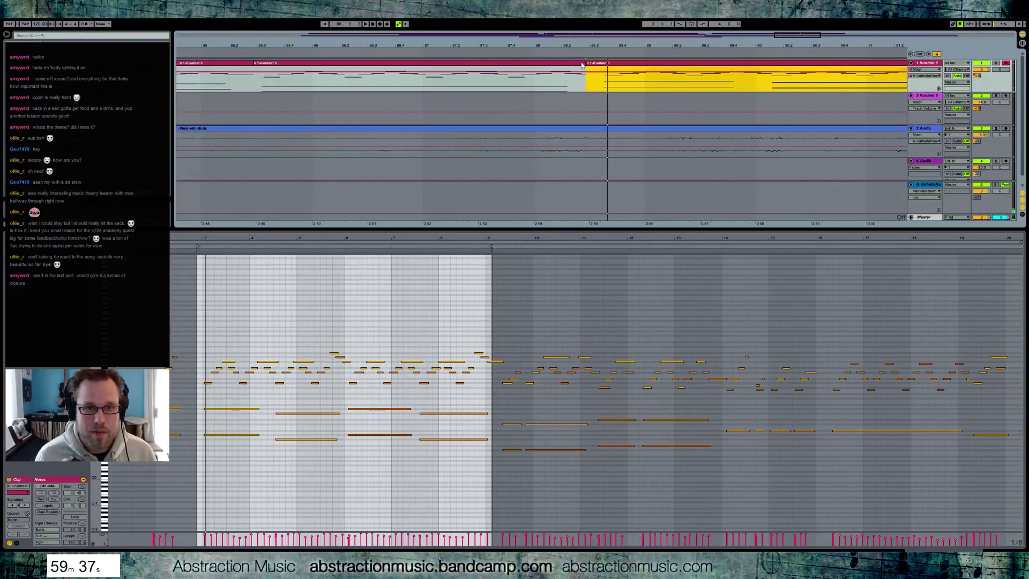
pyautogui.moveTo(587, 62)
pyautogui.mouseDown()
pyautogui.moveTo(603, 62)
pyautogui.moveTo(587, 65)
pyautogui.mouseUp()
pyautogui.press('space')
pyautogui.click(505, 82)
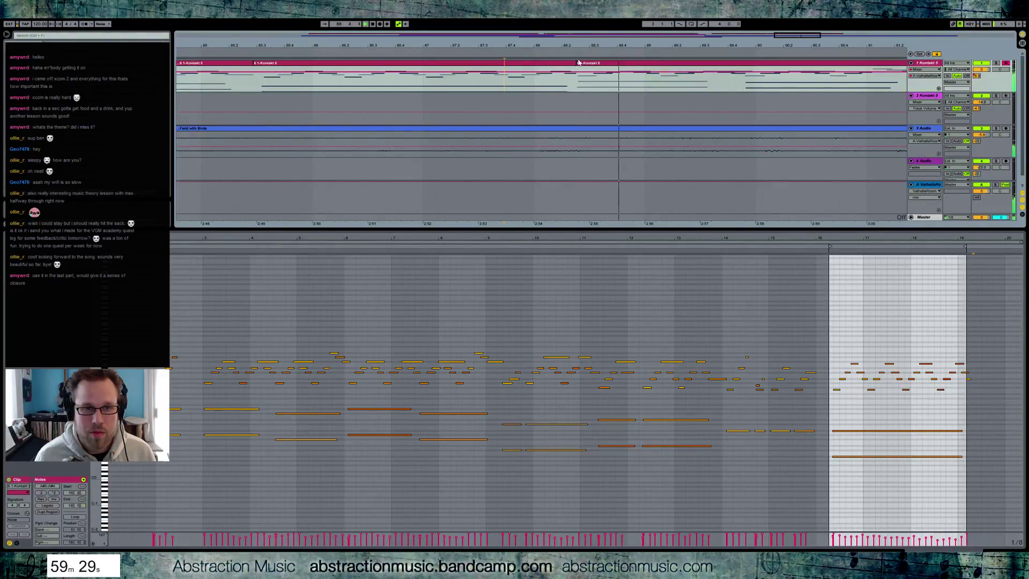
# - Nudge the final Kontakt clip later and extend the preceding clip to close the gap between them
pyautogui.press('-')
pyautogui.press('-')
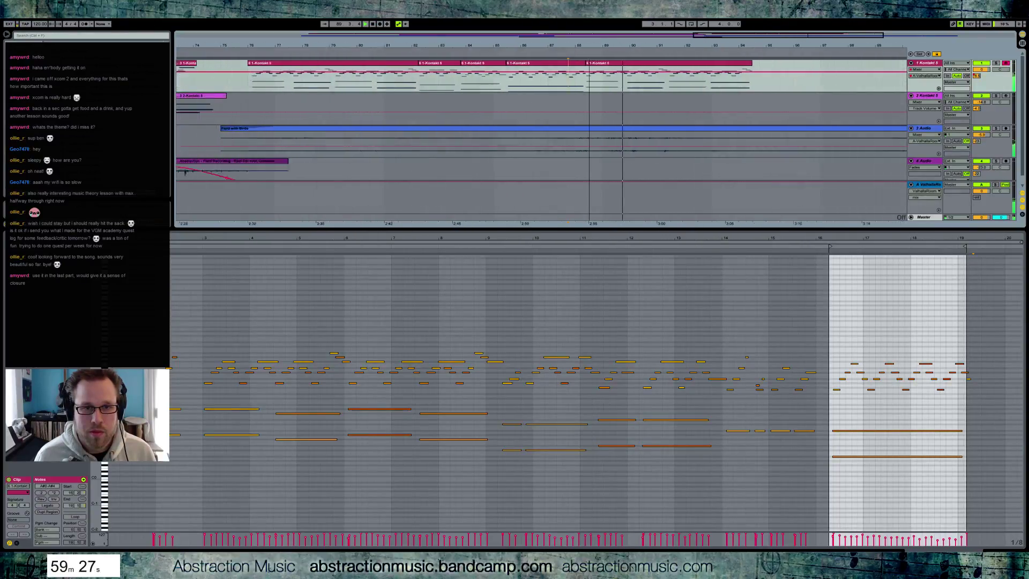
pyautogui.press('+')
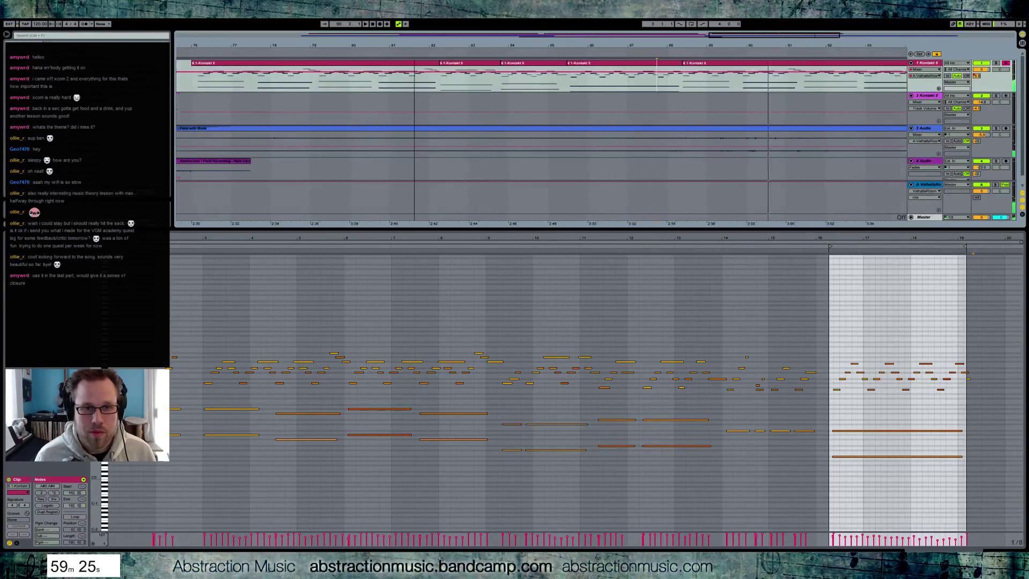
pyautogui.scroll(1, 589, 66)
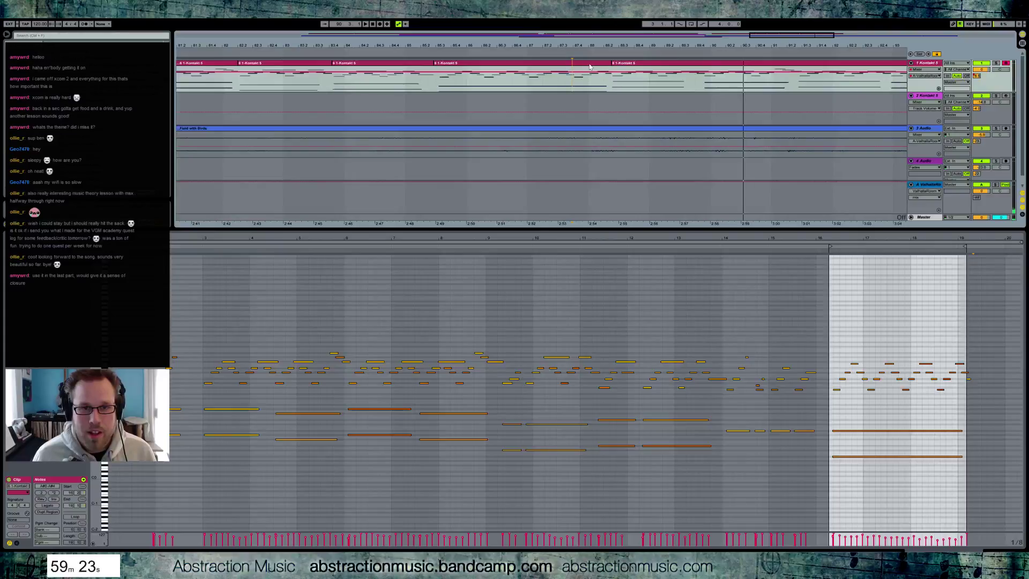
pyautogui.click(623, 65)
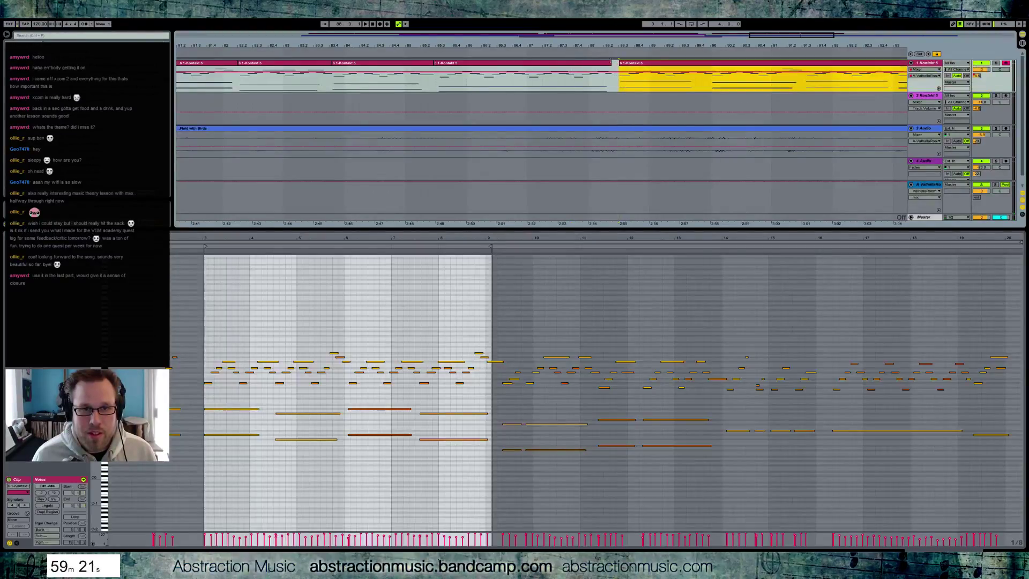
pyautogui.click(525, 63)
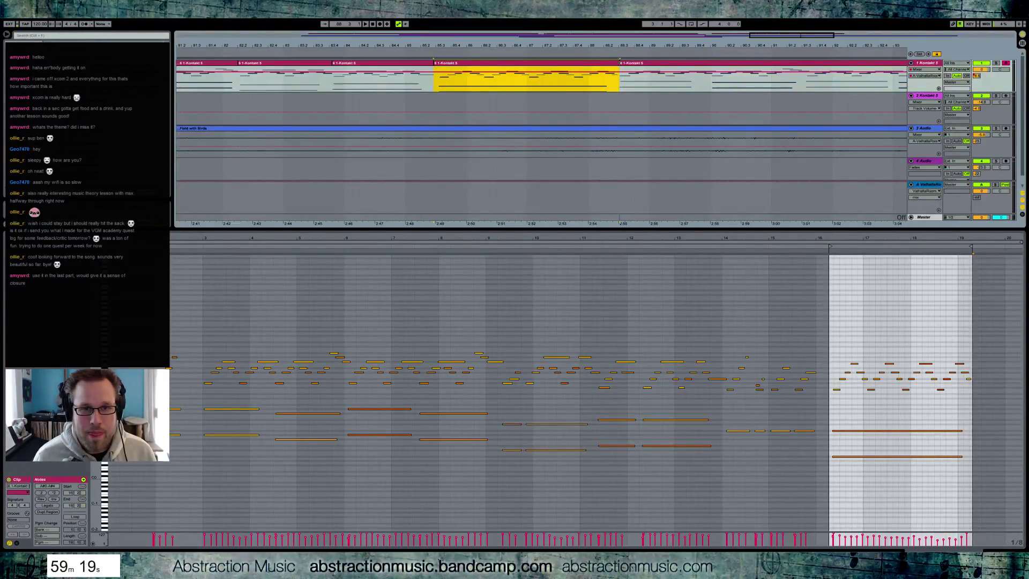
pyautogui.click(626, 64)
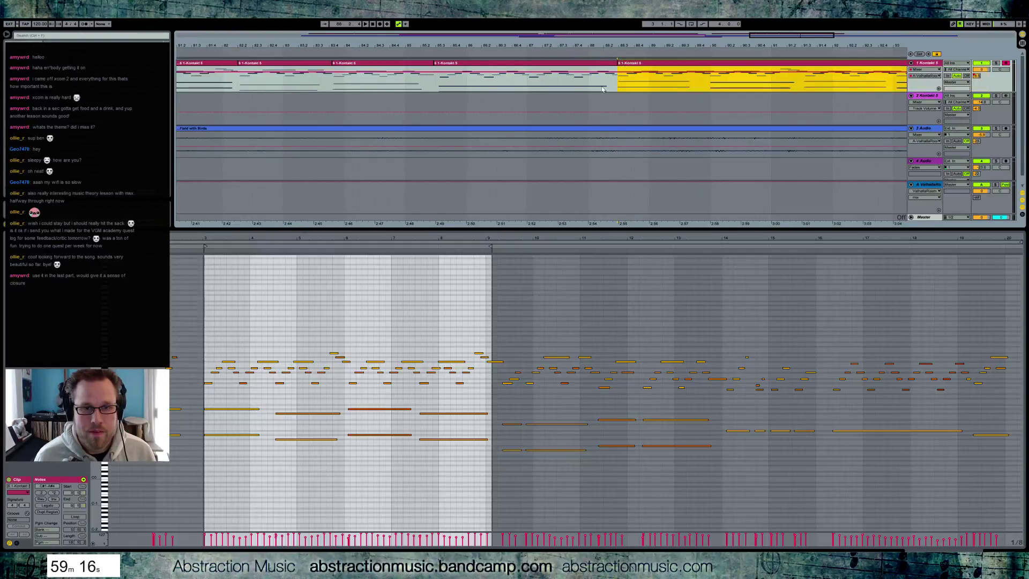
pyautogui.click(602, 87)
# - Play back the ending section from the start of its first Kontakt clip at about bar 76
pyautogui.moveTo(760, 41); pyautogui.dragTo(684, 48)
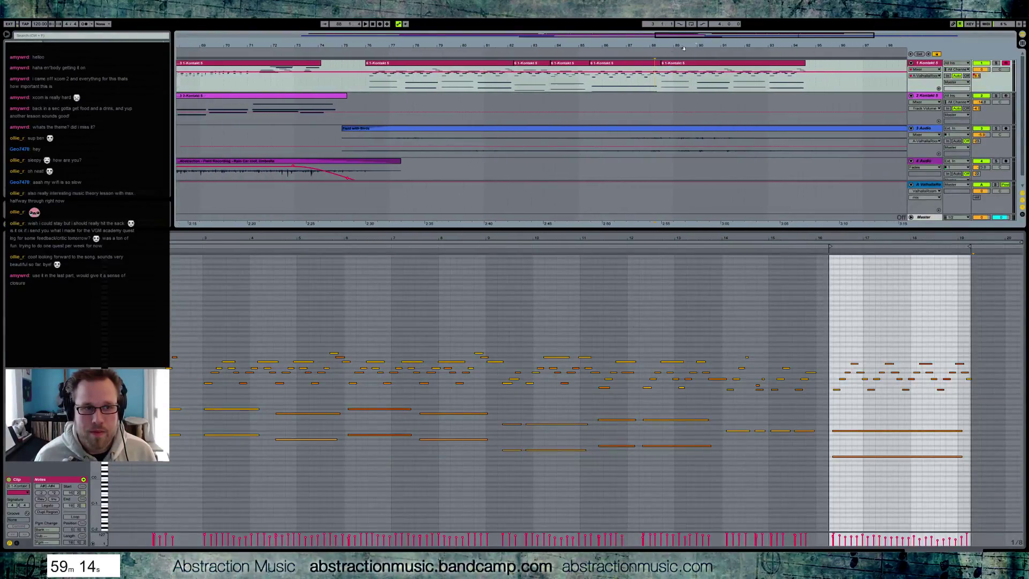
pyautogui.click(367, 83)
pyautogui.press('space')
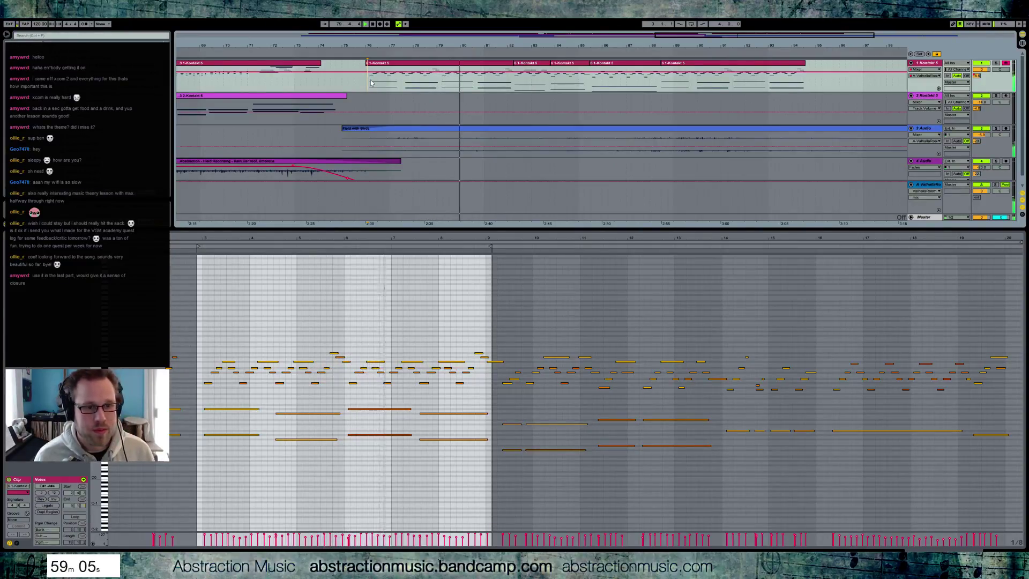
# - Raise the long upper melody notes in bars 4 and 7 of the first ending clip and play the result
pyautogui.click(417, 367)
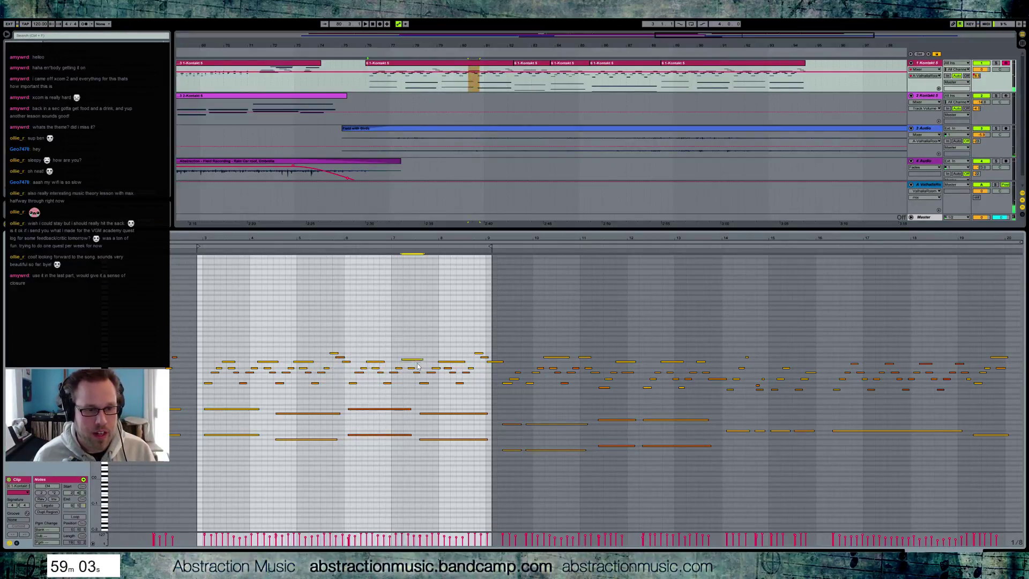
pyautogui.click(266, 361)
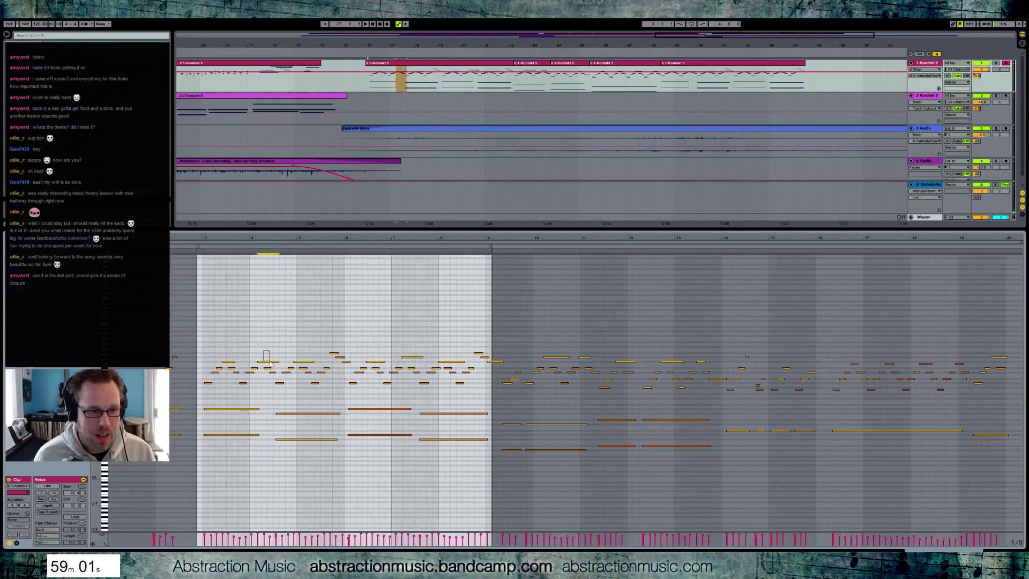
pyautogui.press('space')
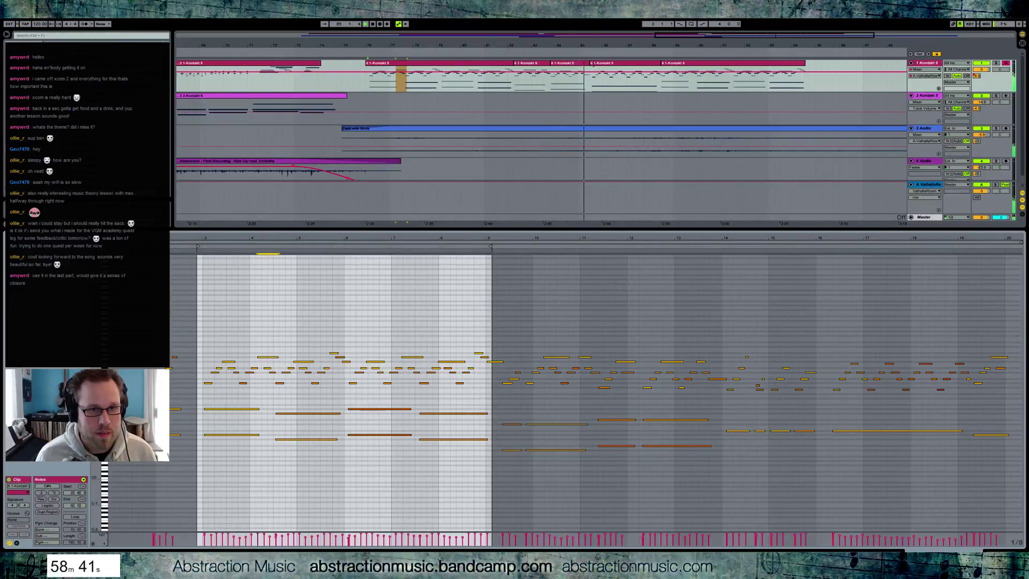
# - Stop playback, shift the final Kontakt clip slightly later, and lengthen the clip before it to reach its start
pyautogui.moveTo(759, 35); pyautogui.dragTo(636, 66)
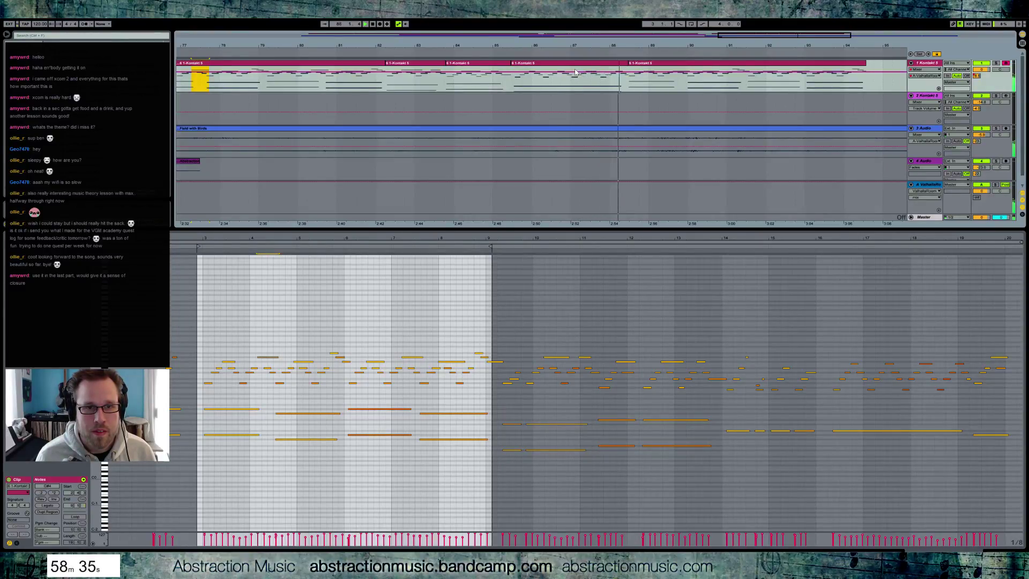
pyautogui.press('space')
pyautogui.click(647, 65)
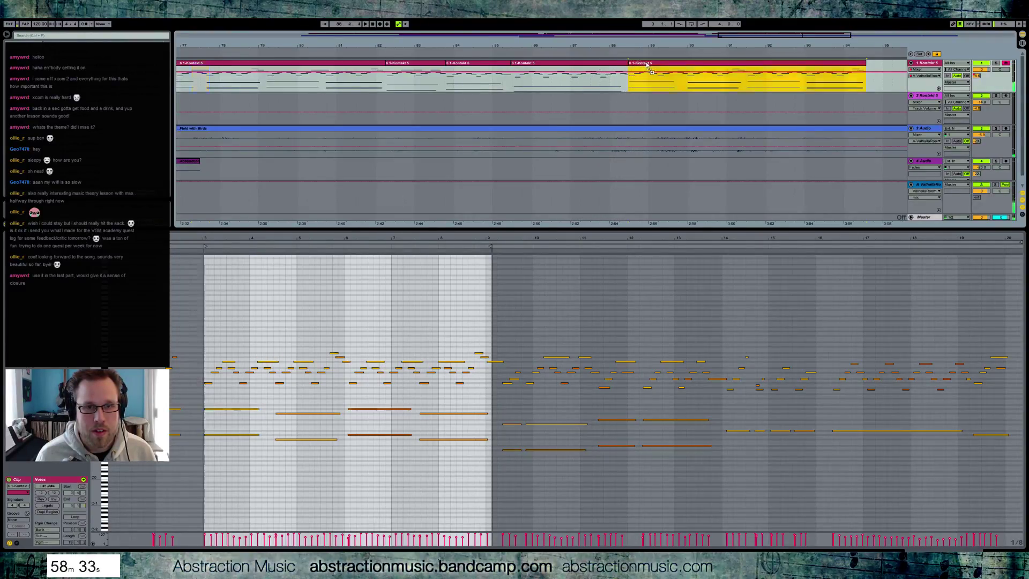
pyautogui.click(633, 64)
pyautogui.click(627, 64)
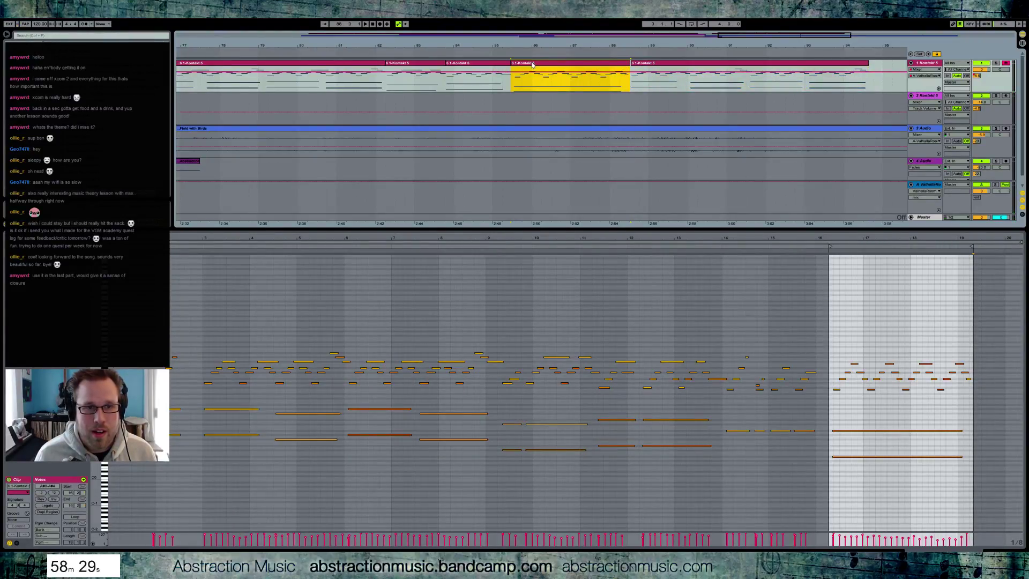
# - Shift the last two Kontakt clips slightly earlier, trimming the first one's start and butting it against the preceding clip
pyautogui.keyDown('shift'); pyautogui.click(652, 62); pyautogui.keyUp('shift')
pyautogui.moveTo(602, 65); pyautogui.dragTo(597, 65)
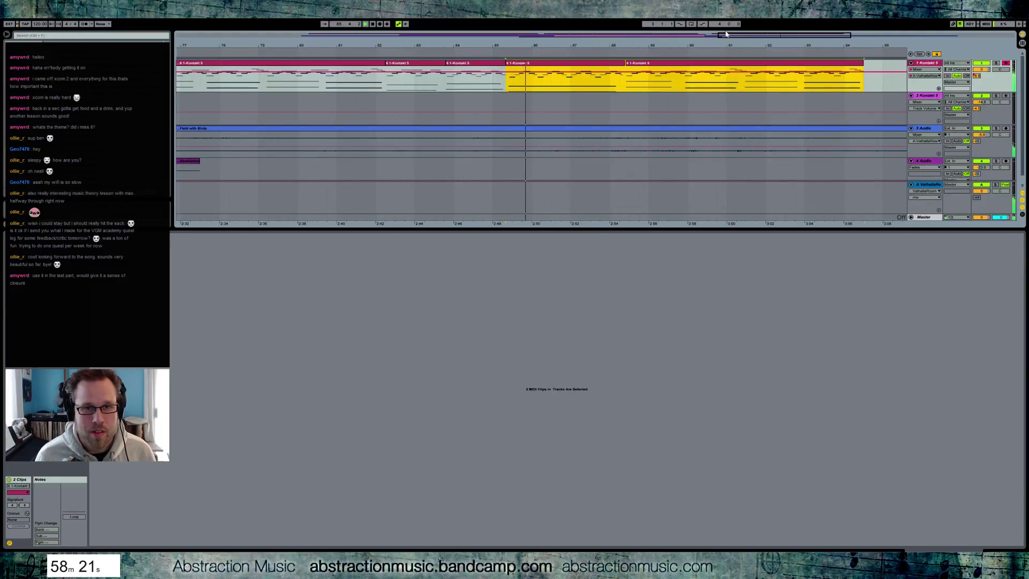
pyautogui.moveTo(781, 36); pyautogui.dragTo(548, 67)
pyautogui.click(524, 64)
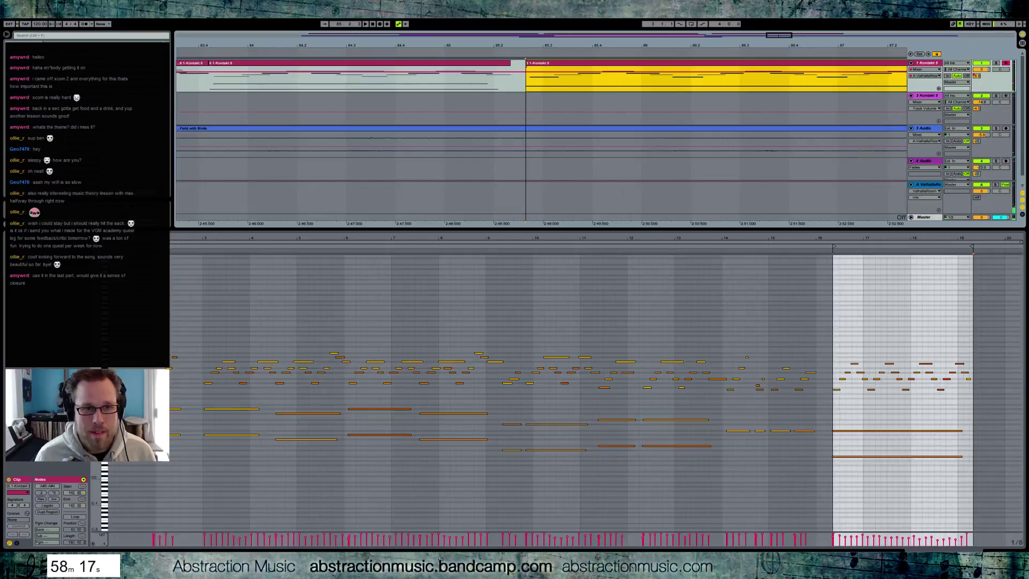
pyautogui.moveTo(530, 64); pyautogui.dragTo(521, 65)
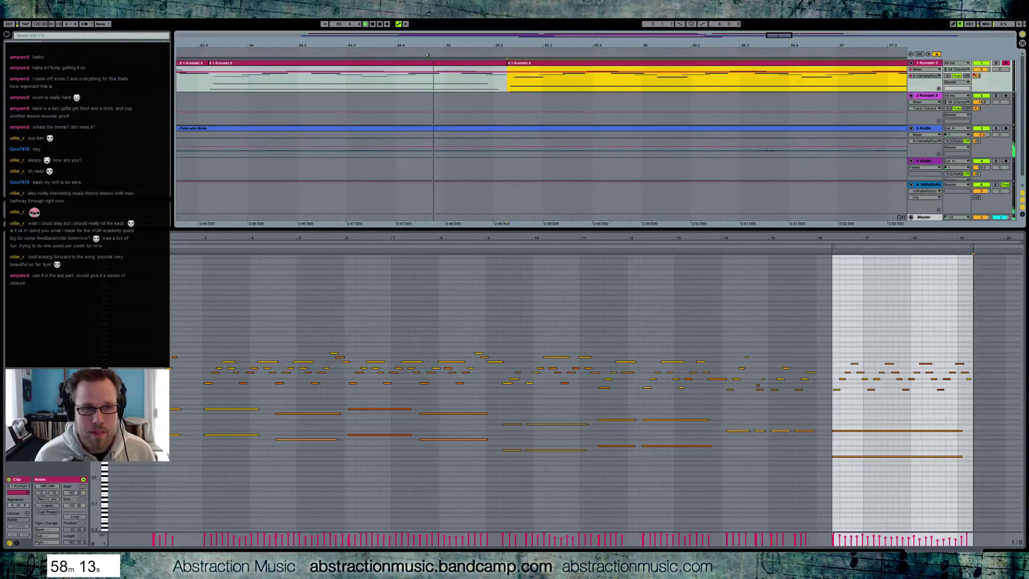
# - Fine-tune the join near bar 88.2 by adjusting the final clip's start and the second-to-last clip's end
pyautogui.moveTo(771, 51); pyautogui.dragTo(751, 65)
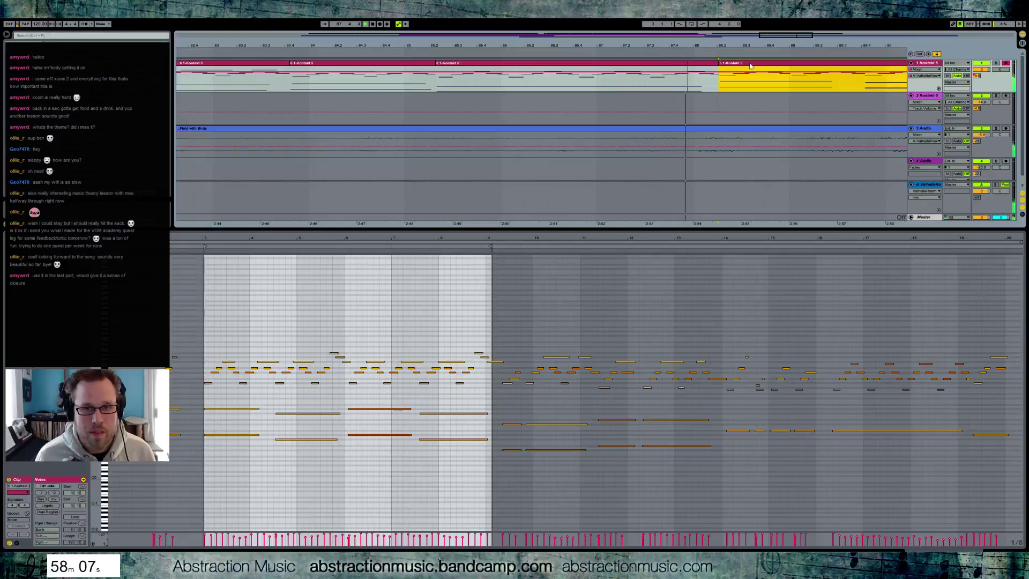
pyautogui.moveTo(750, 66); pyautogui.dragTo(750, 62)
pyautogui.click(579, 63)
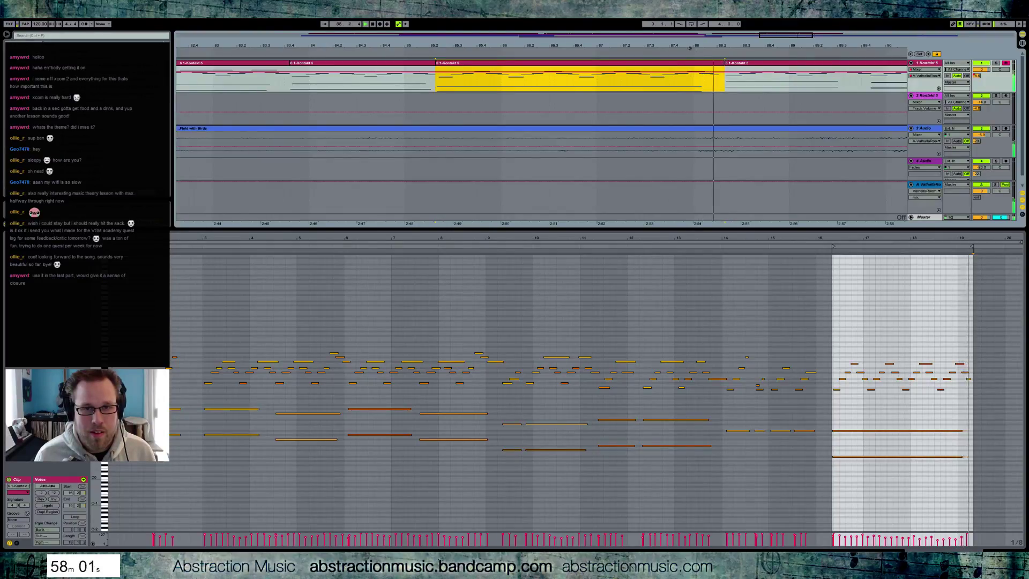
pyautogui.click(737, 63)
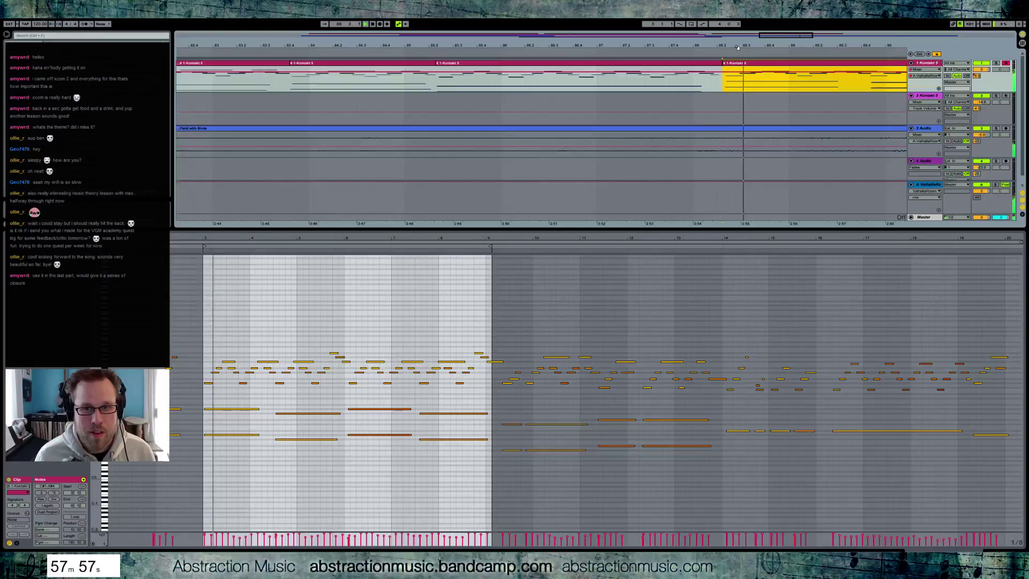
# - Replace the final clip with a copy of the edited first ending clip, trimmed and aligned to the preceding clip's end
pyautogui.press('-')
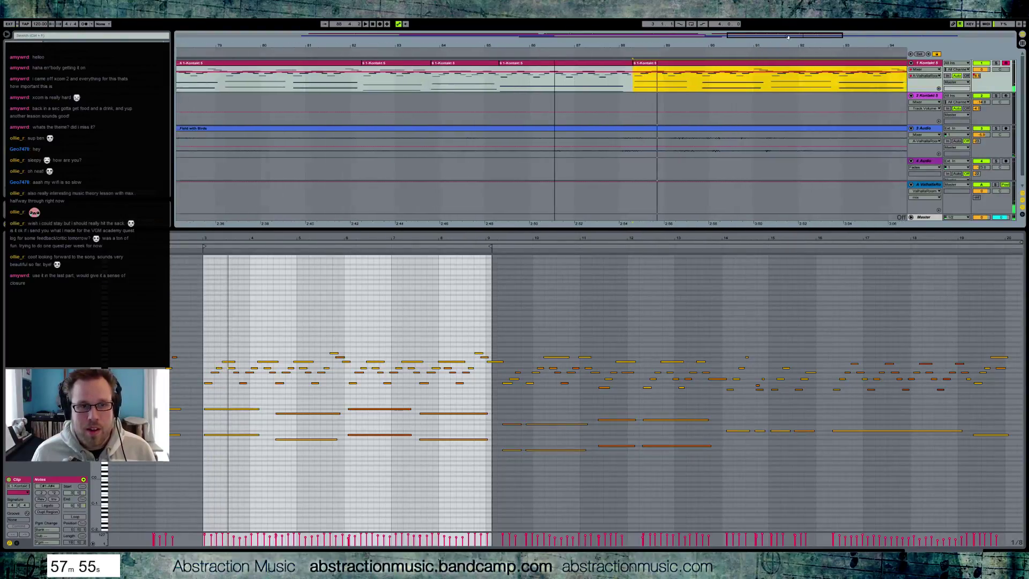
pyautogui.click(312, 67)
pyautogui.click(697, 80)
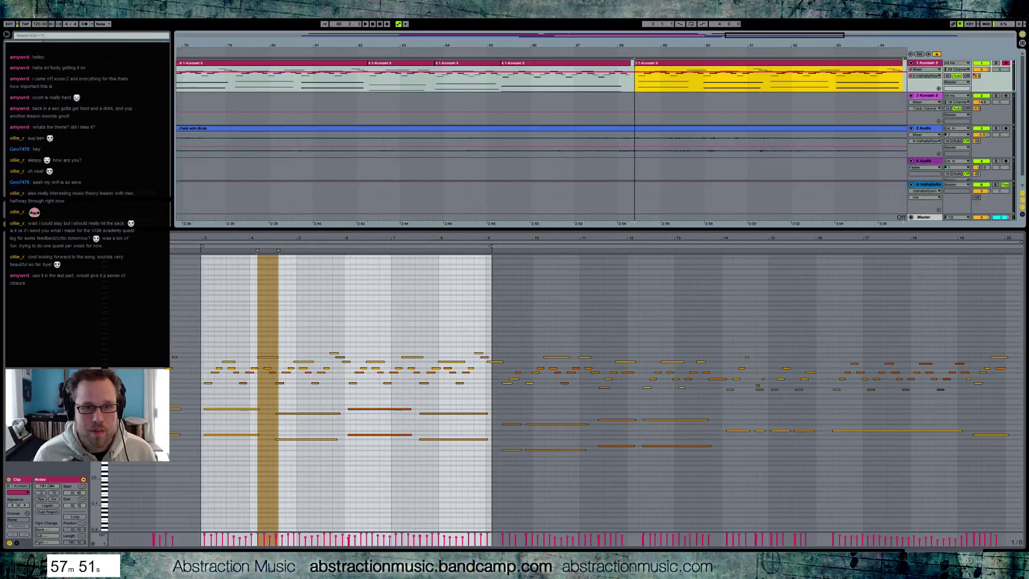
pyautogui.moveTo(643, 64); pyautogui.dragTo(638, 64)
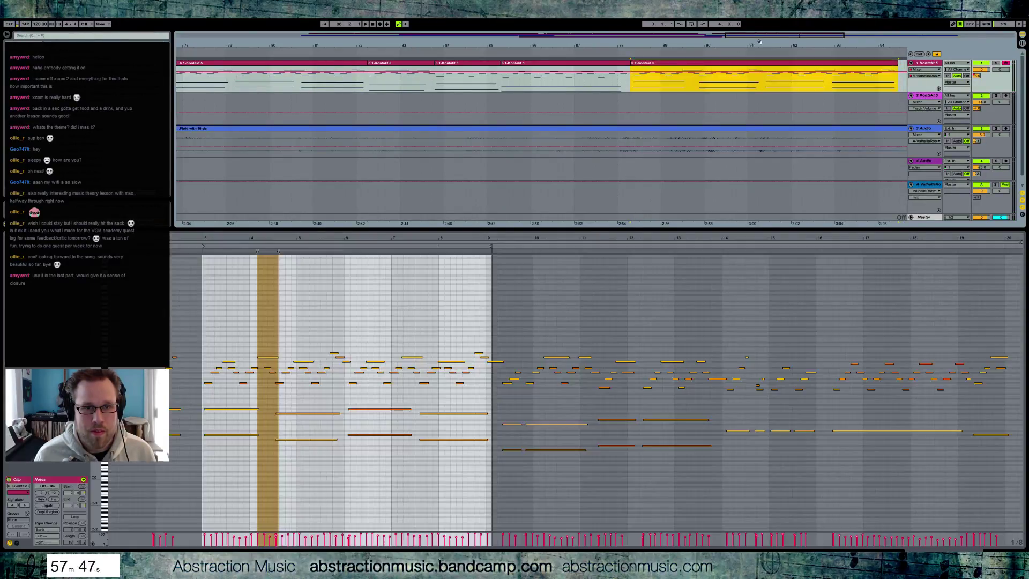
# - Play back the whole ending from just before bar 76 to check the clip transitions
pyautogui.press('-')
pyautogui.hscroll(-2, 474, 81)
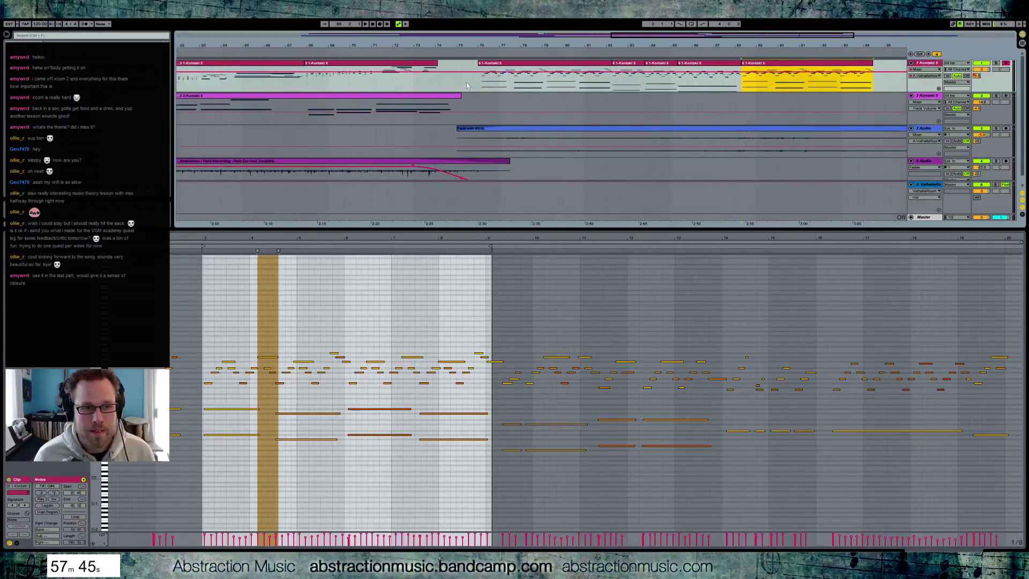
pyautogui.click(474, 83)
pyautogui.press('space')
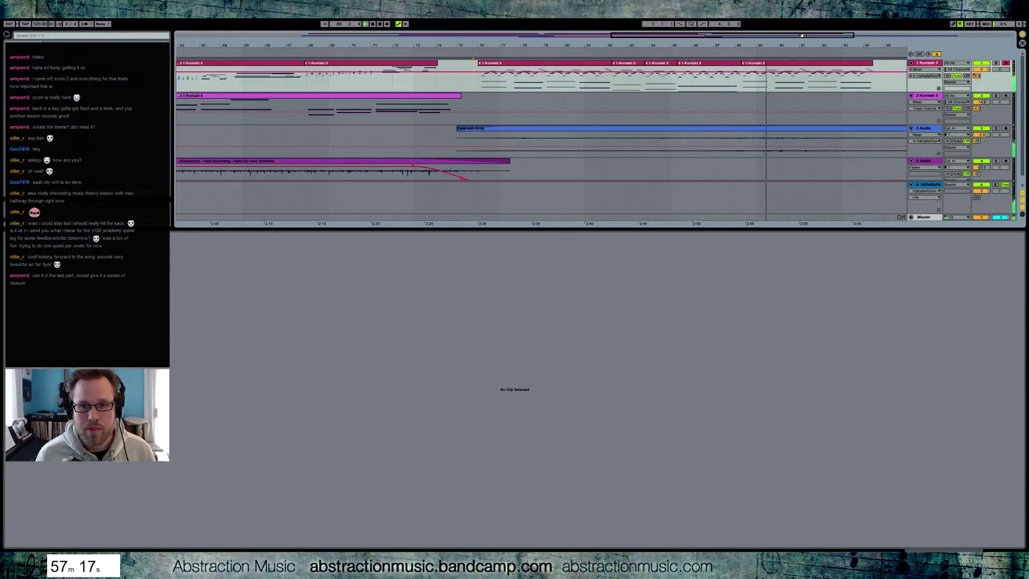
# - Delete the final clip from the first Kontakt track
pyautogui.click(795, 65)
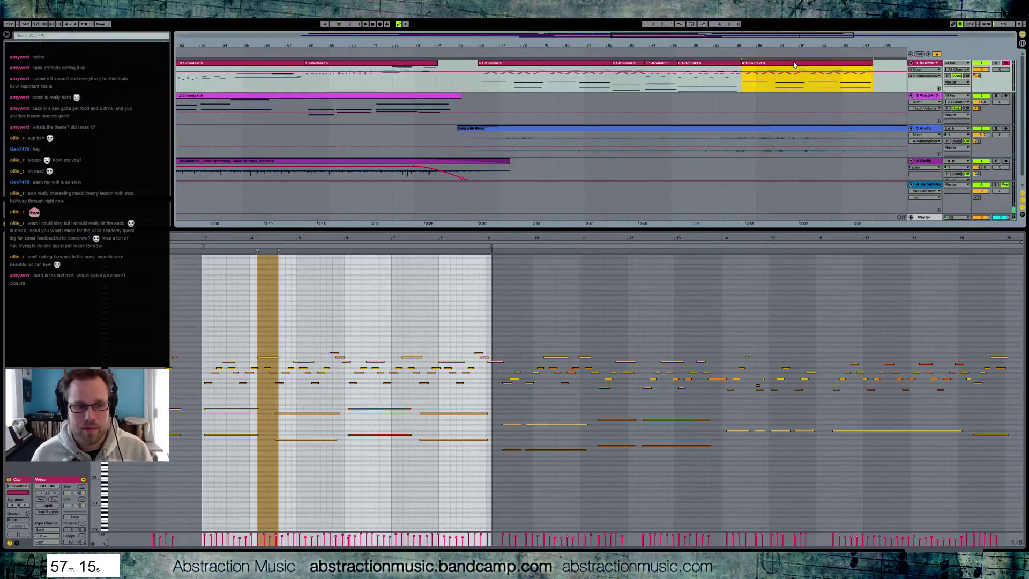
pyautogui.press('Delete')
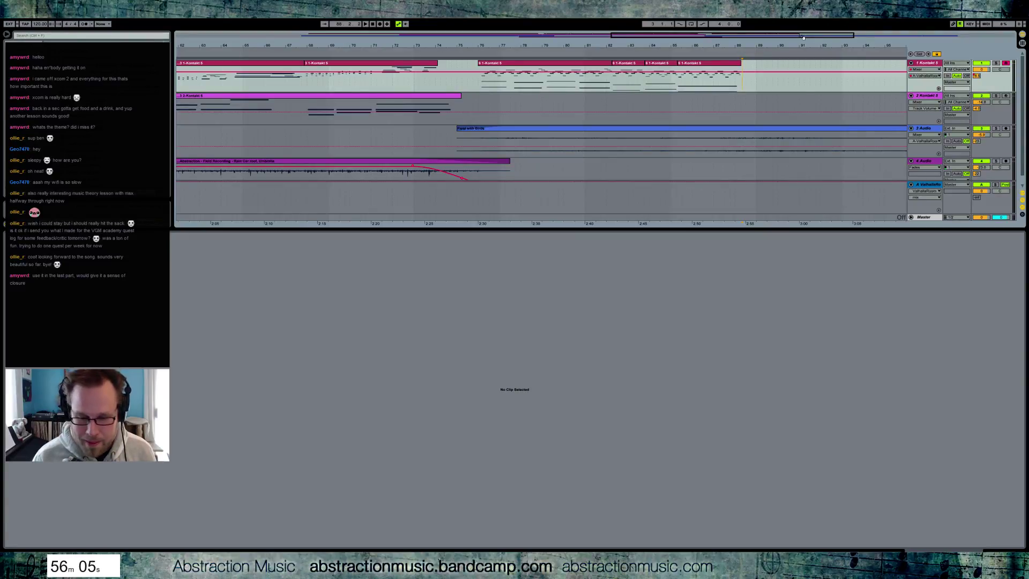
# - Try recording a new take on the first Kontakt track from about bar 88 and discard it
pyautogui.press('F9')
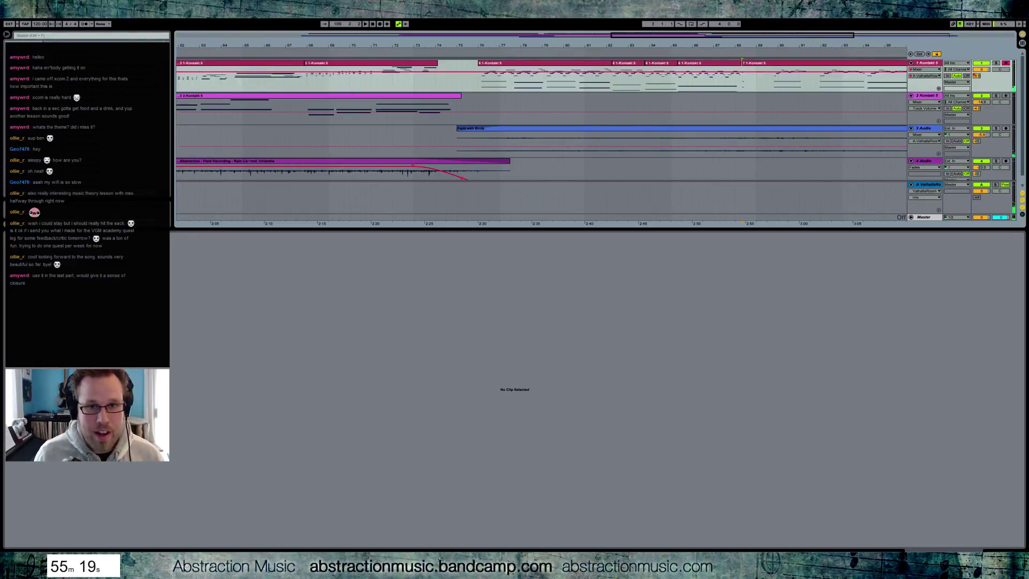
pyautogui.hscroll(5, 557, 45)
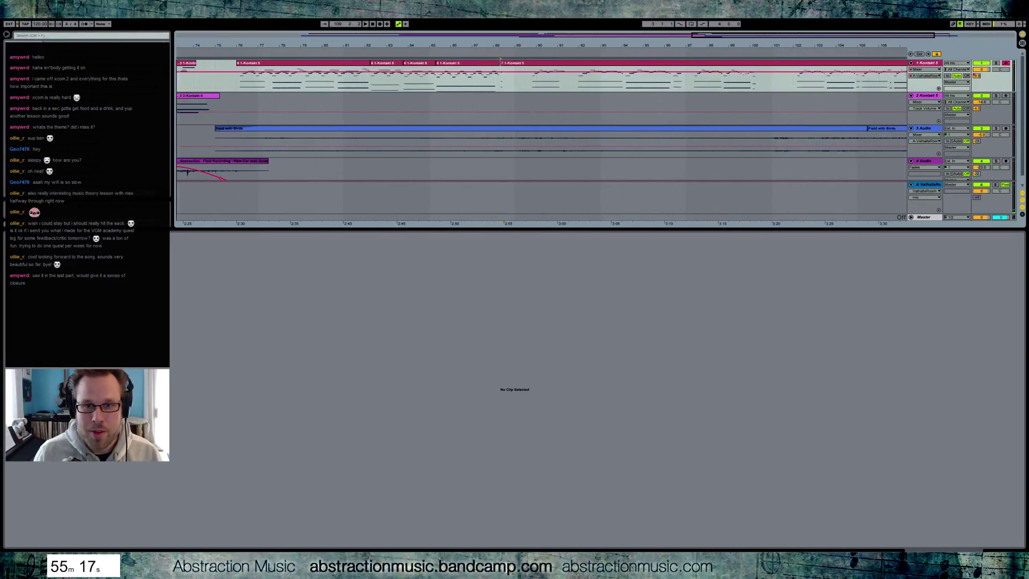
pyautogui.click(517, 80)
pyautogui.press('Delete')
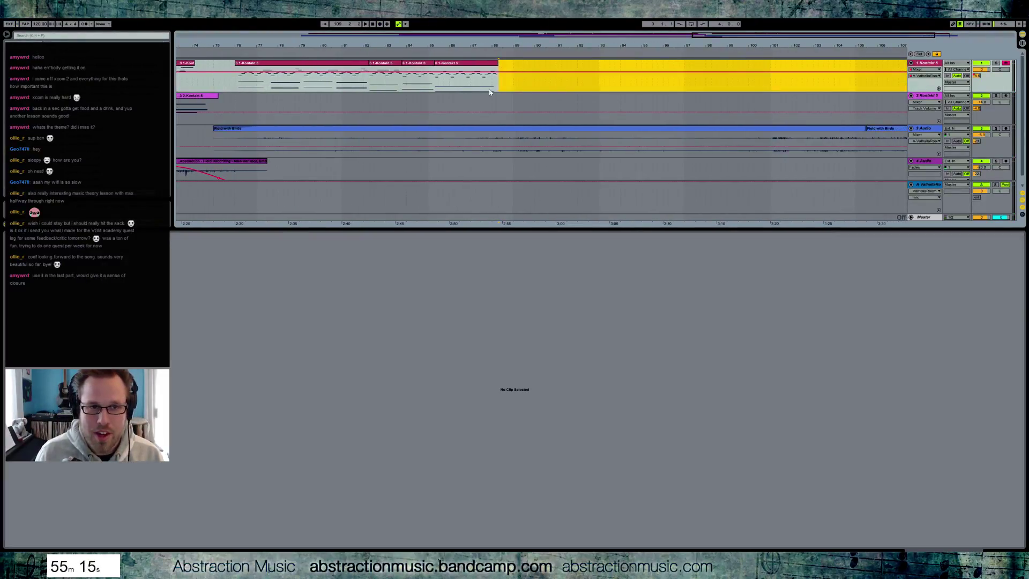
# - Play back the remaining ending clips from bar 76 through the end of the last one near bar 88
pyautogui.click(497, 76)
pyautogui.click(499, 79)
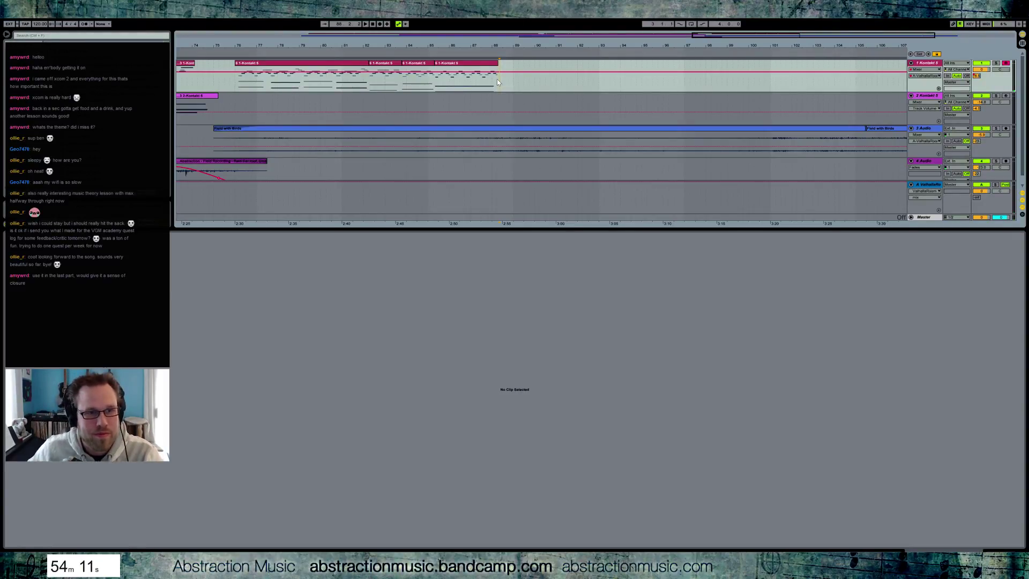
pyautogui.click(497, 82)
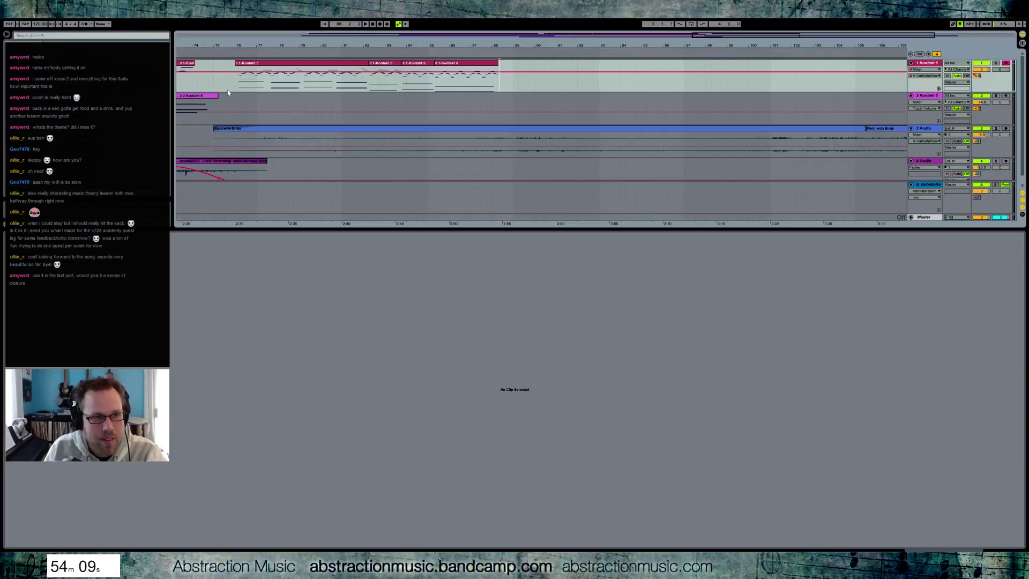
pyautogui.press('space')
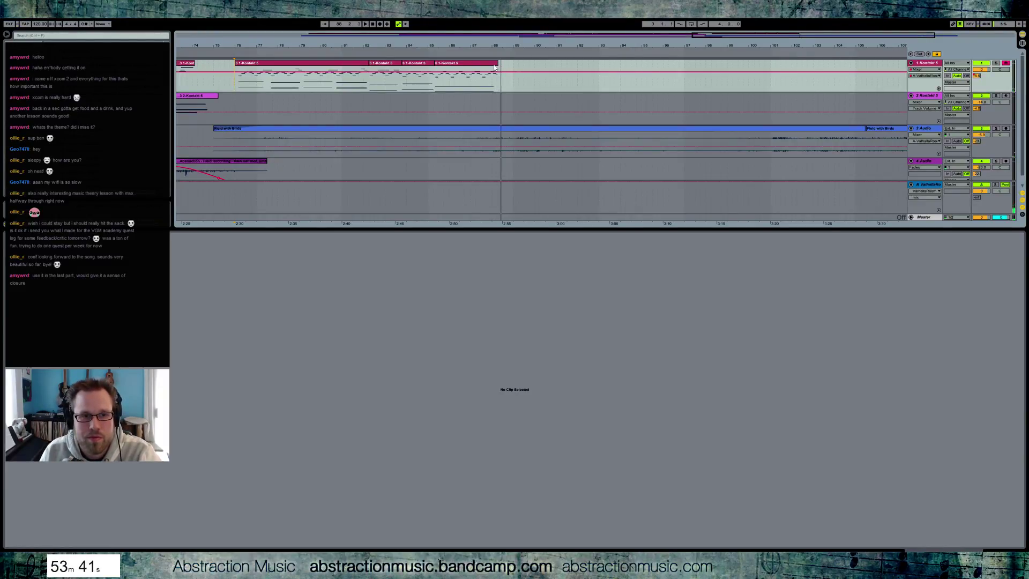
# - Examine the notes of the last Kontakt clip and play the ending back from about bar 85
pyautogui.click(465, 75)
pyautogui.click(969, 379)
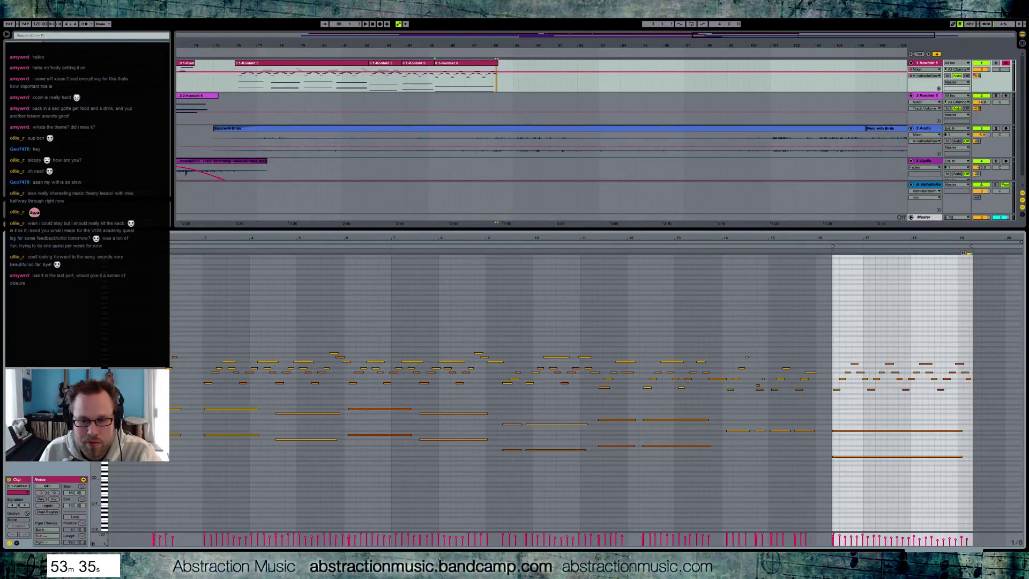
pyautogui.hotkey('shift', 'Tab')
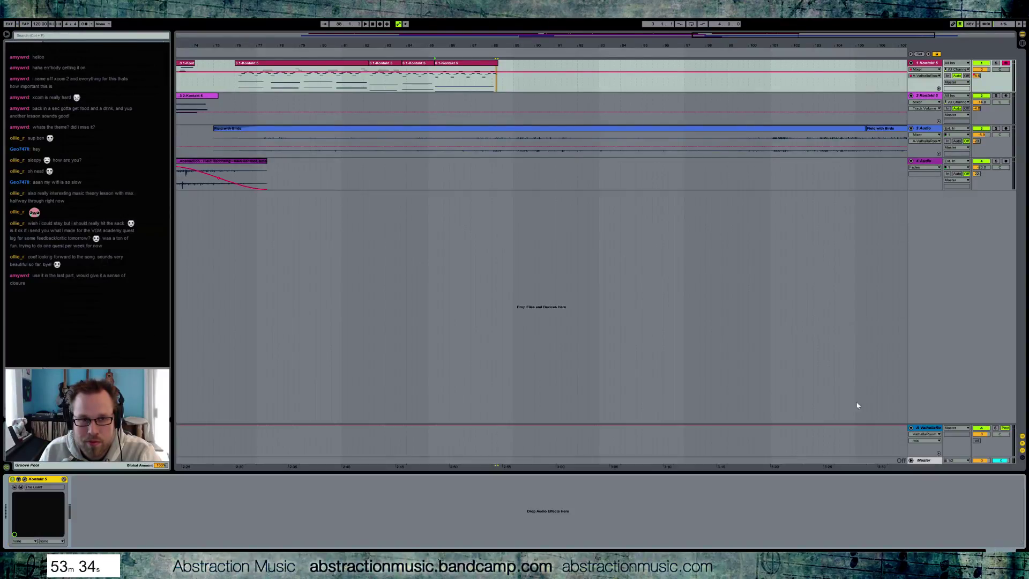
pyautogui.click(498, 86)
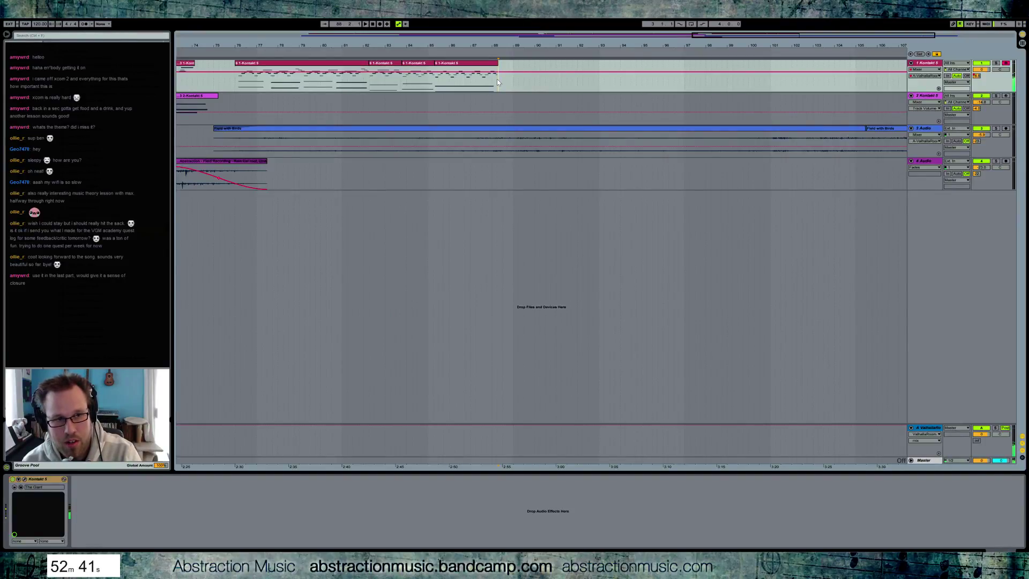
pyautogui.doubleClick(489, 64)
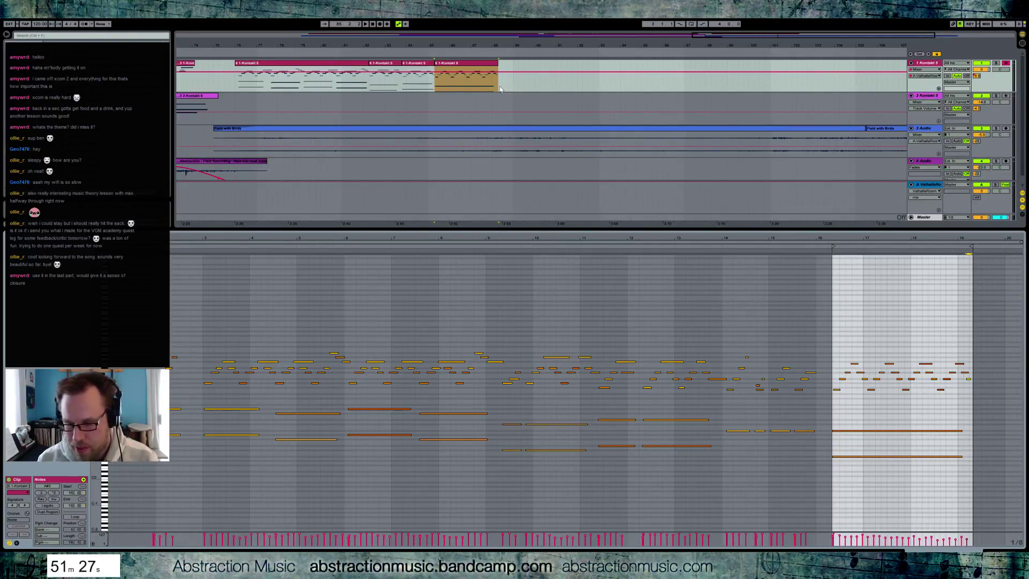
pyautogui.click(435, 84)
pyautogui.click(435, 84)
pyautogui.press('space')
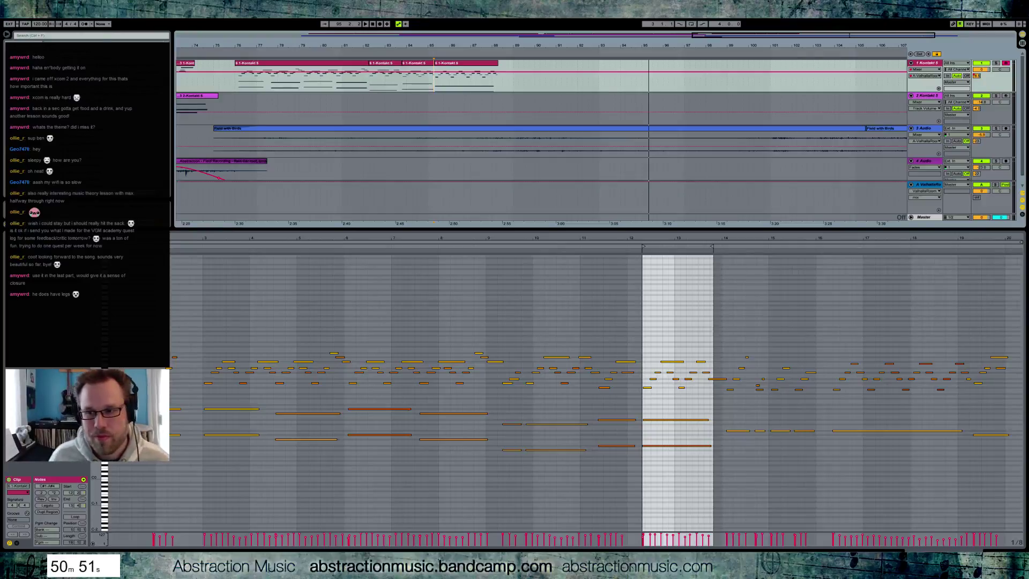
# - Try transposing the melody notes in the second half of the last Kontakt clip down an octave and listen to them
pyautogui.click(486, 80)
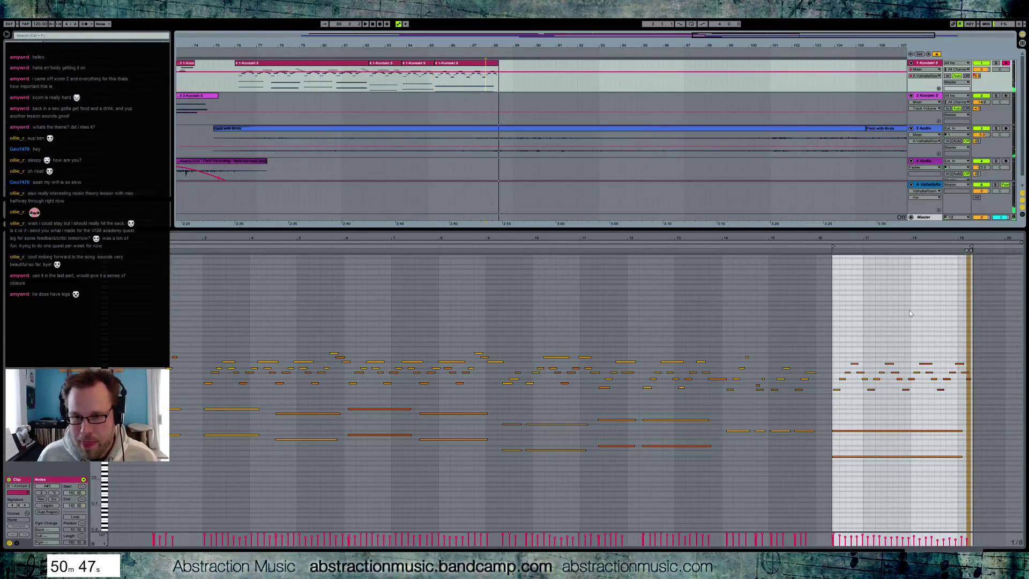
pyautogui.moveTo(910, 354); pyautogui.dragTo(942, 415)
pyautogui.press('space')
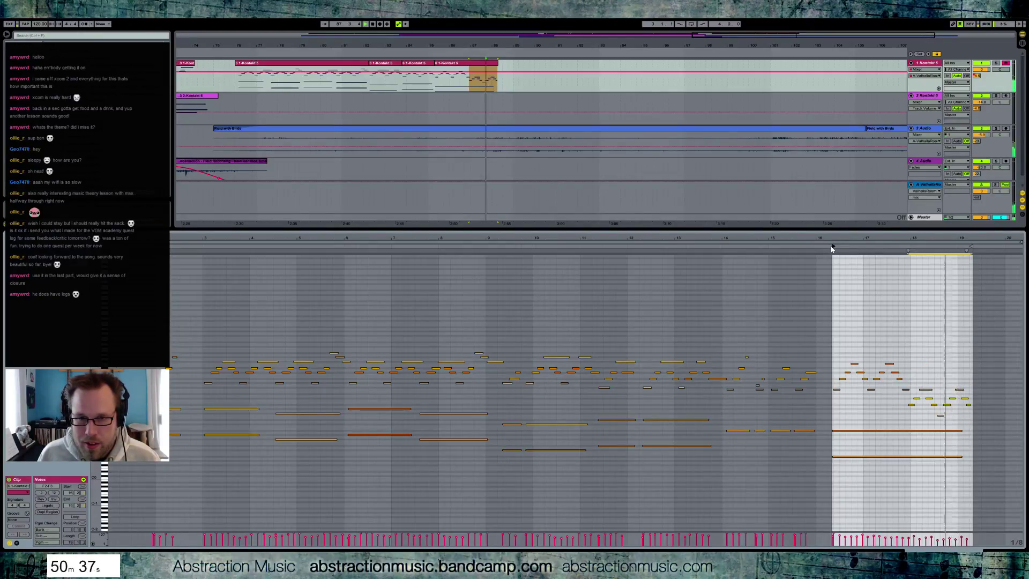
pyautogui.click(464, 75)
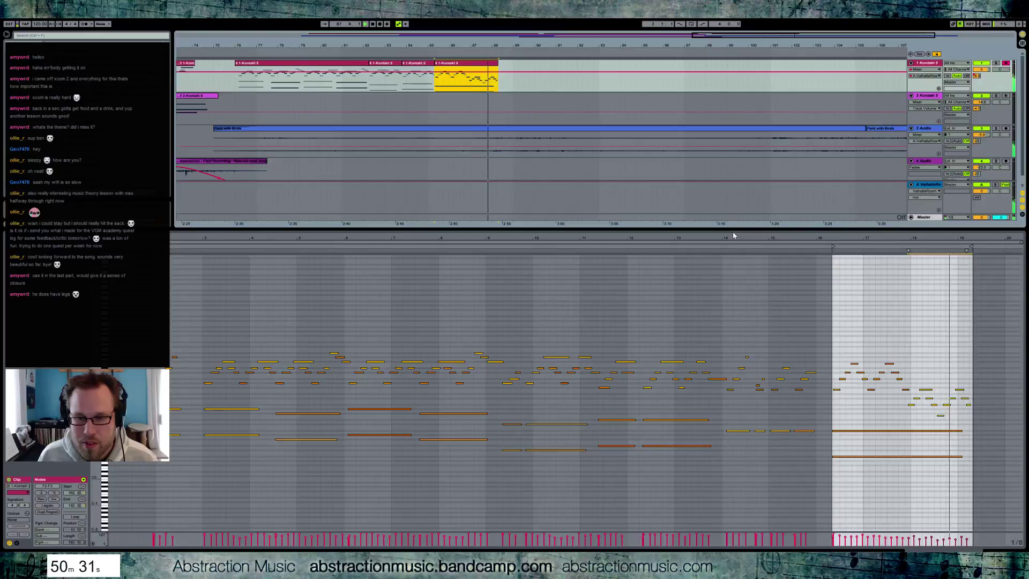
pyautogui.moveTo(906, 390); pyautogui.dragTo(906, 416)
pyautogui.press('space')
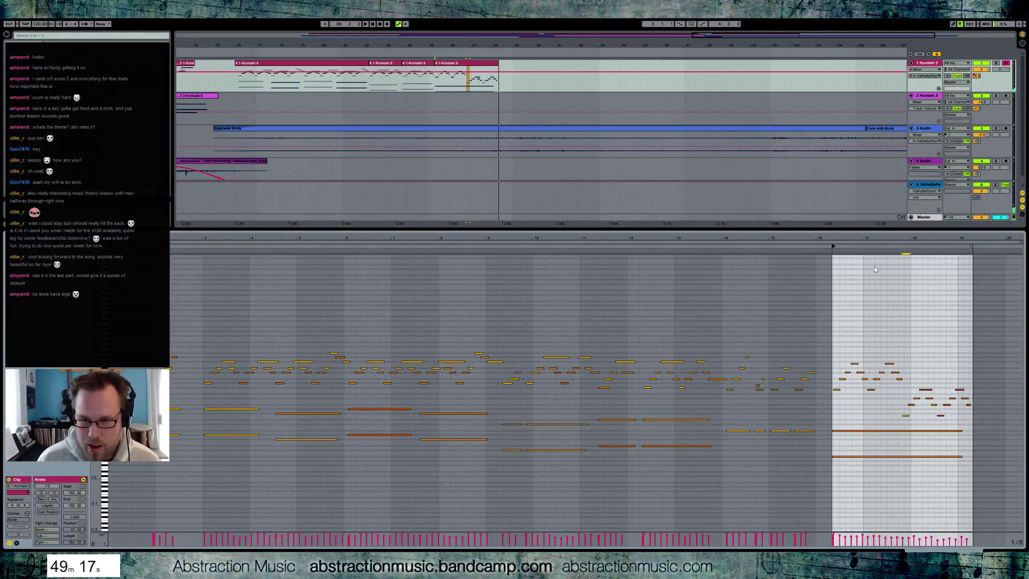
# - Undo the octave transpositions in the last Kontakt clip
pyautogui.hotkey('ctrl', 'z')
pyautogui.hotkey('ctrl', 'z')
pyautogui.hotkey('ctrl', 'z')
pyautogui.hotkey('ctrl', 'z')
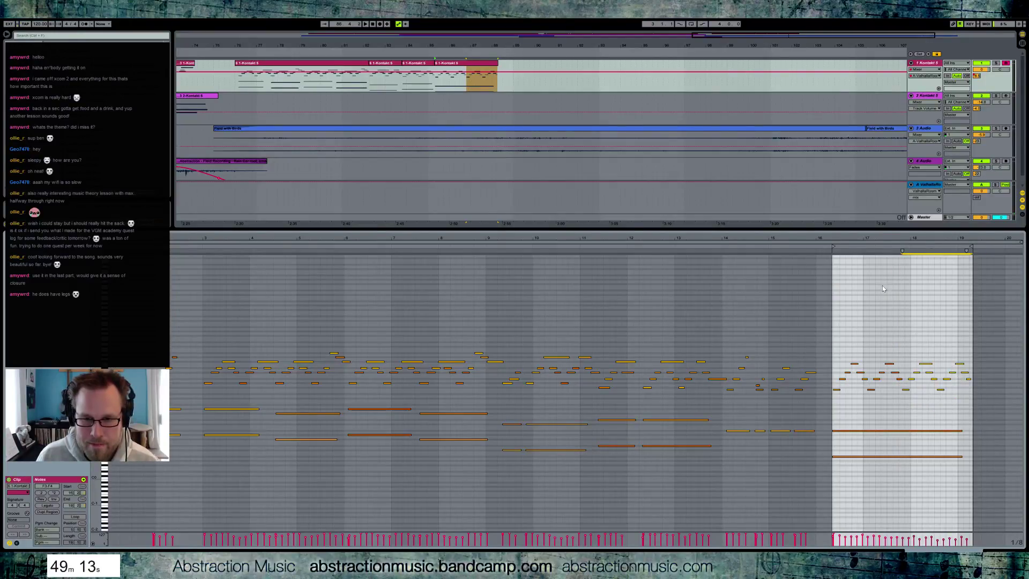
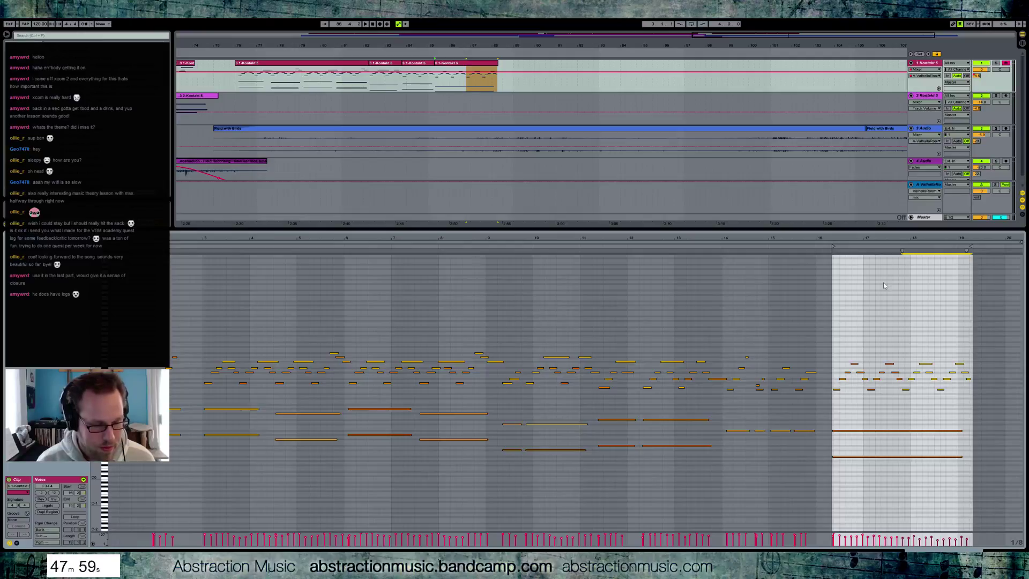
# - Try recording a new take on the first Kontakt track after the last clip, from about bar 89, and delete it
pyautogui.press('F9')
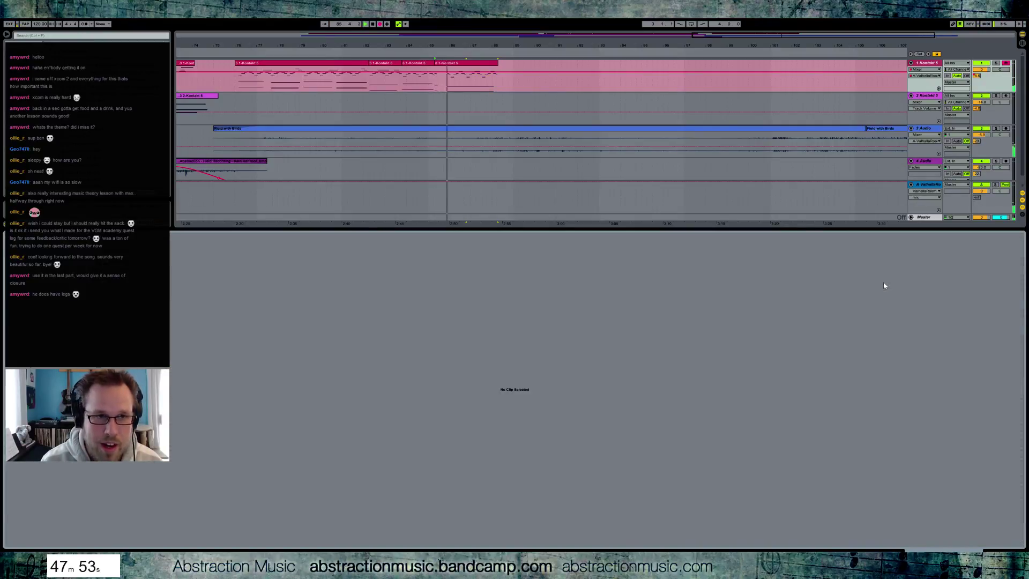
pyautogui.press('F9')
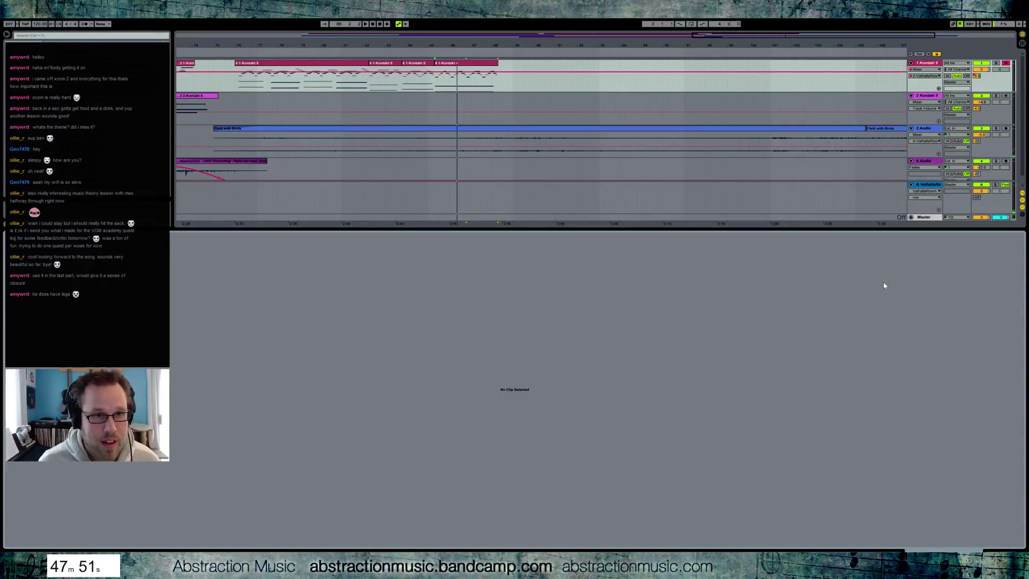
pyautogui.click(513, 90)
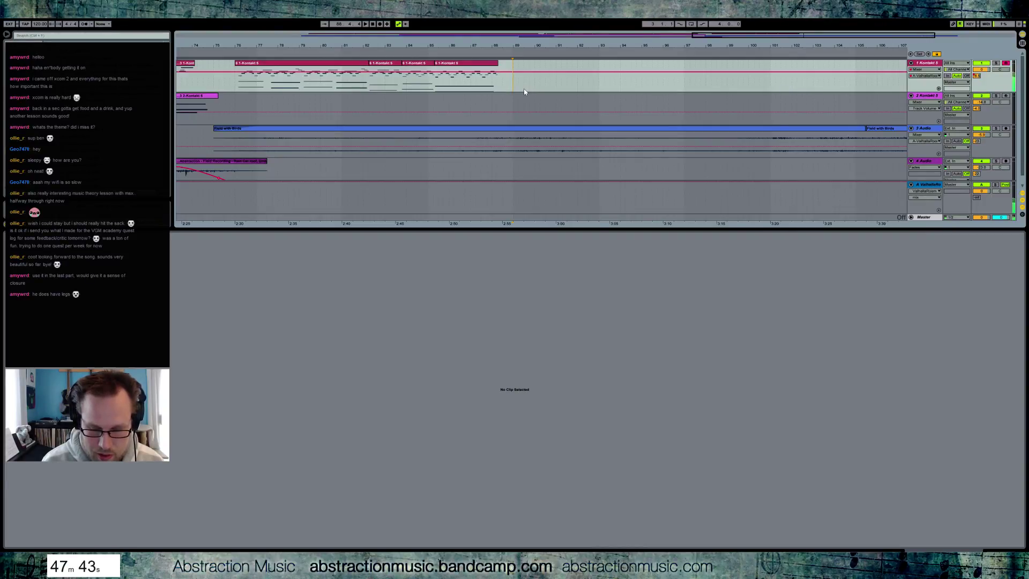
pyautogui.press('F9')
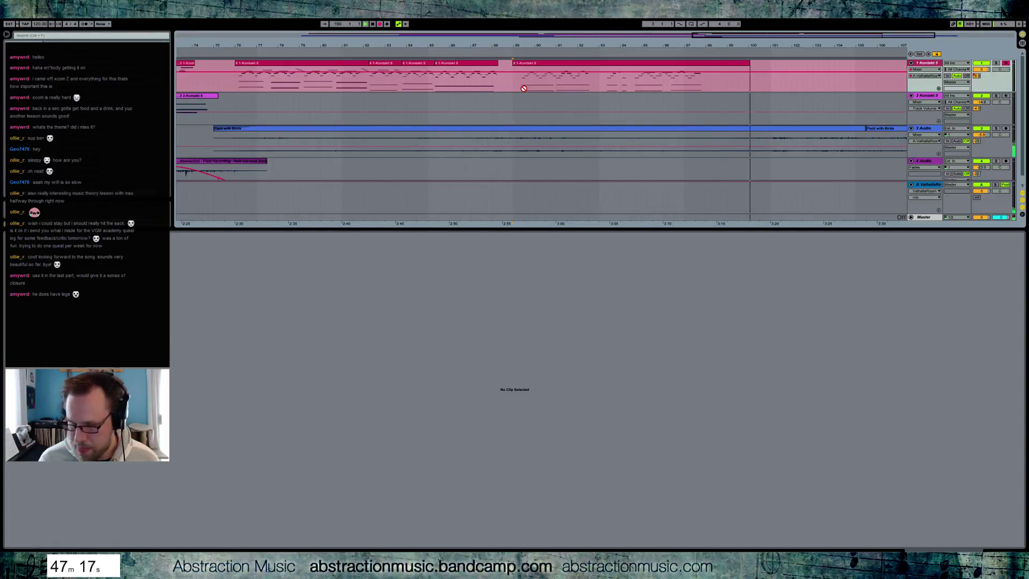
pyautogui.press('space')
pyautogui.click(540, 77)
pyautogui.press('Delete')
# - Record a new closing take on the first Kontakt track from about bar 89 and place it directly after the preceding clip
pyautogui.click(514, 85)
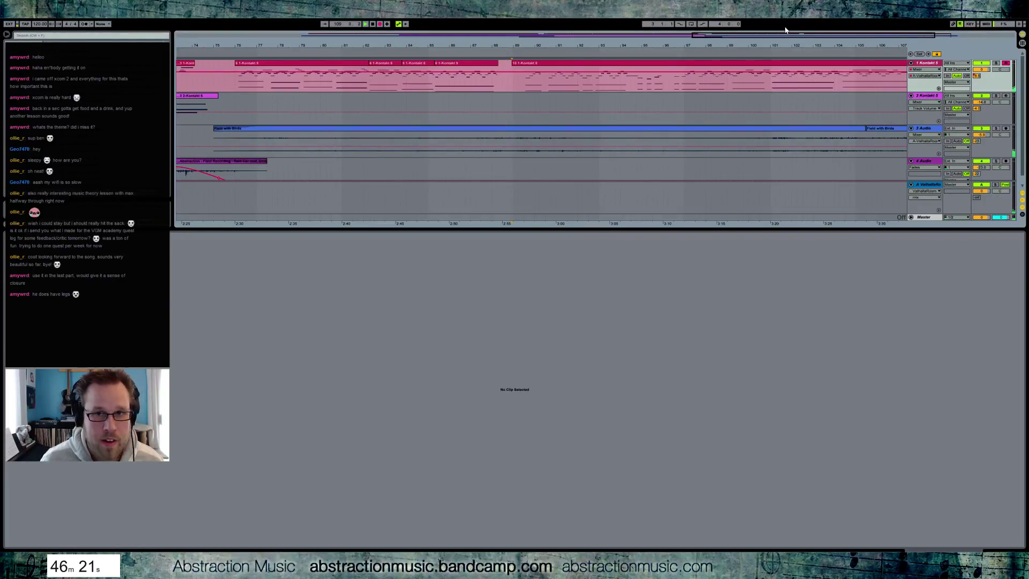
pyautogui.press('space')
pyautogui.moveTo(789, 35); pyautogui.dragTo(648, 52)
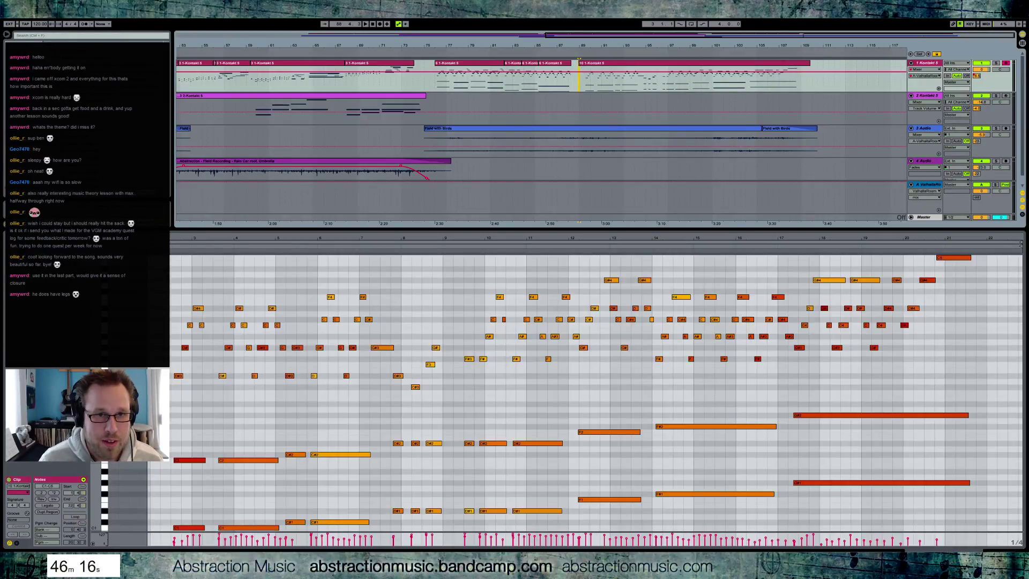
pyautogui.click(579, 66)
pyautogui.moveTo(579, 66); pyautogui.dragTo(576, 66)
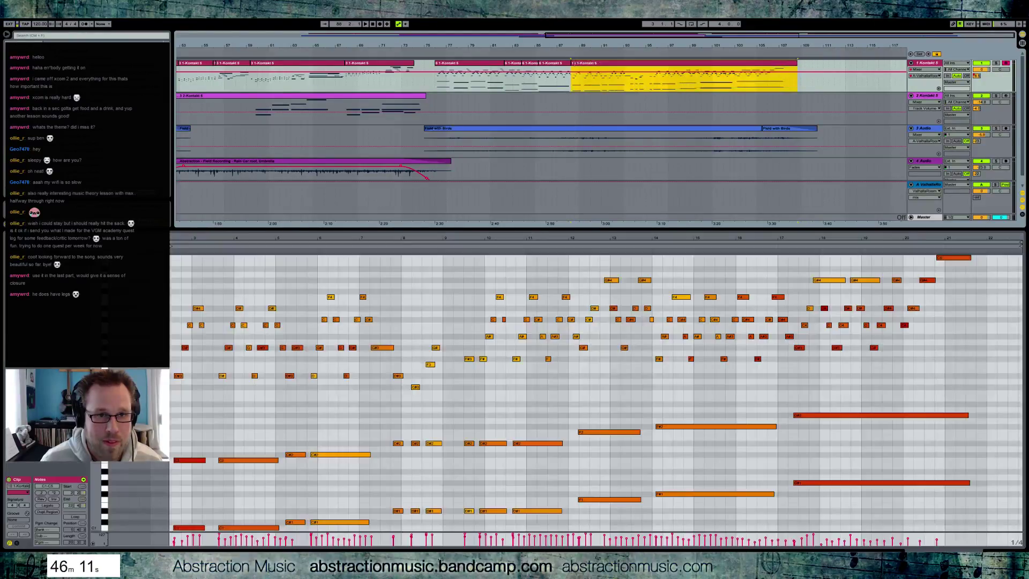
# - Cut the passage around bars 93 to 95 out of the new take and move the remaining part back to close the gap
pyautogui.moveTo(743, 37); pyautogui.dragTo(583, 52)
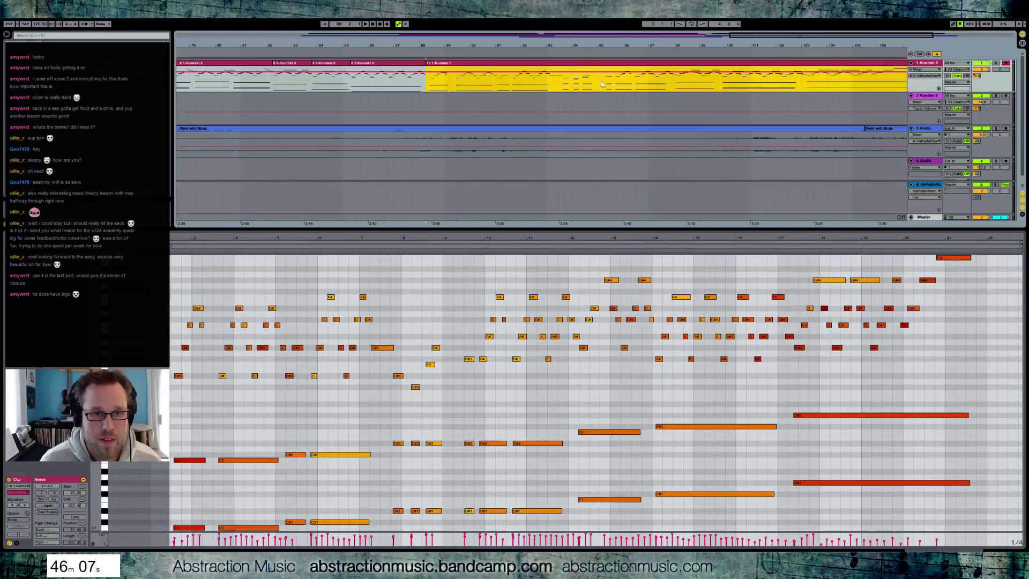
pyautogui.click(558, 56)
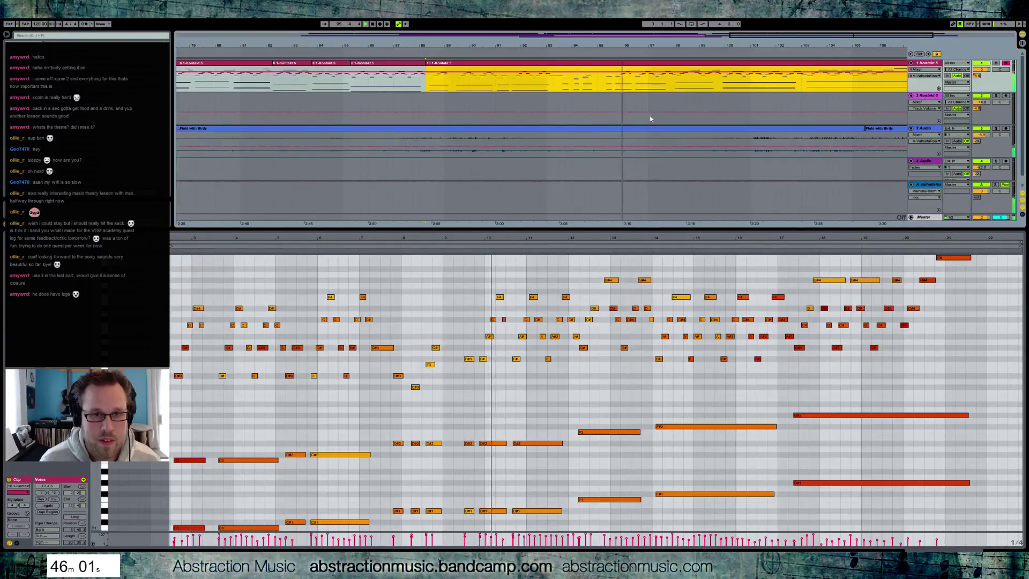
pyautogui.click(615, 88)
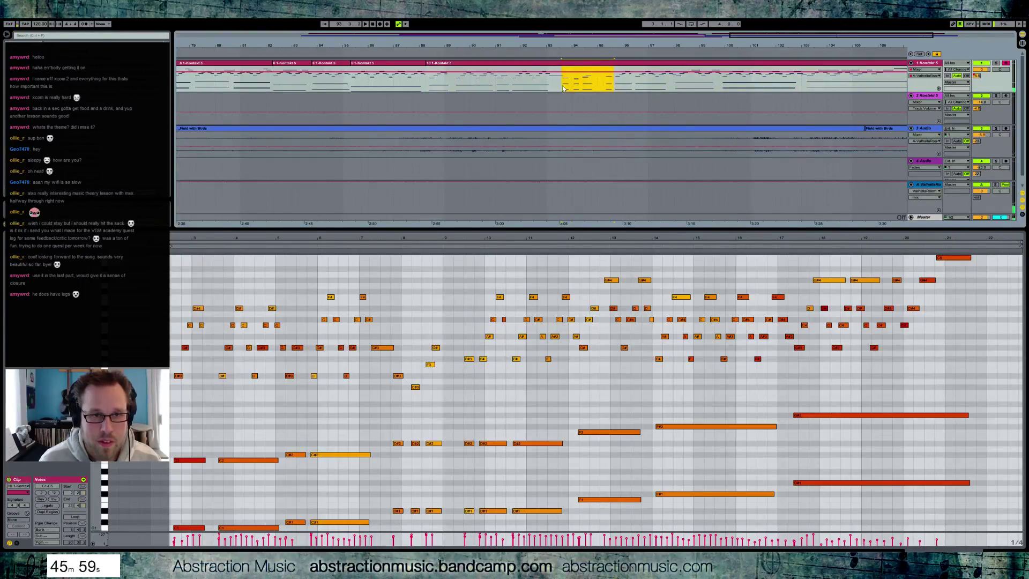
pyautogui.hotkey('ctrl', 'e')
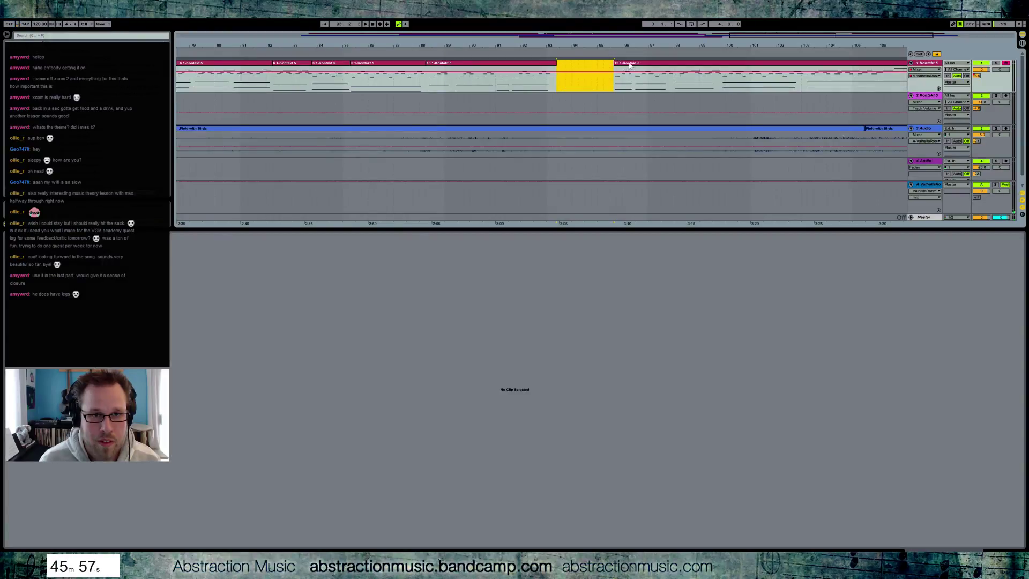
pyautogui.click(573, 66)
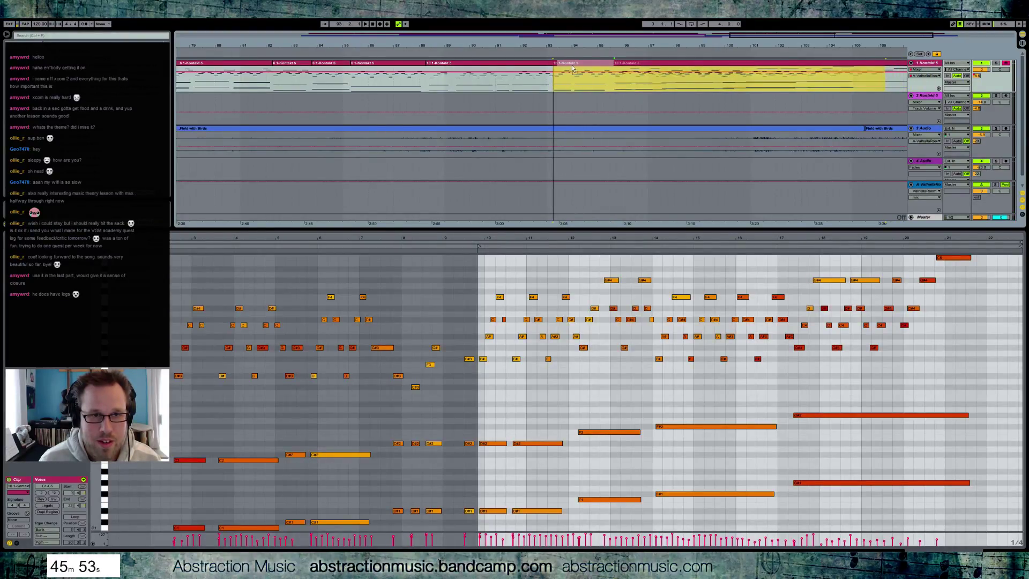
pyautogui.hotkey('ctrl', 'j')
# - Trim the opening off the first part of the new take and shift both parts back near the preceding clip's end
pyautogui.click(426, 86)
pyautogui.press('space')
pyautogui.click(504, 80)
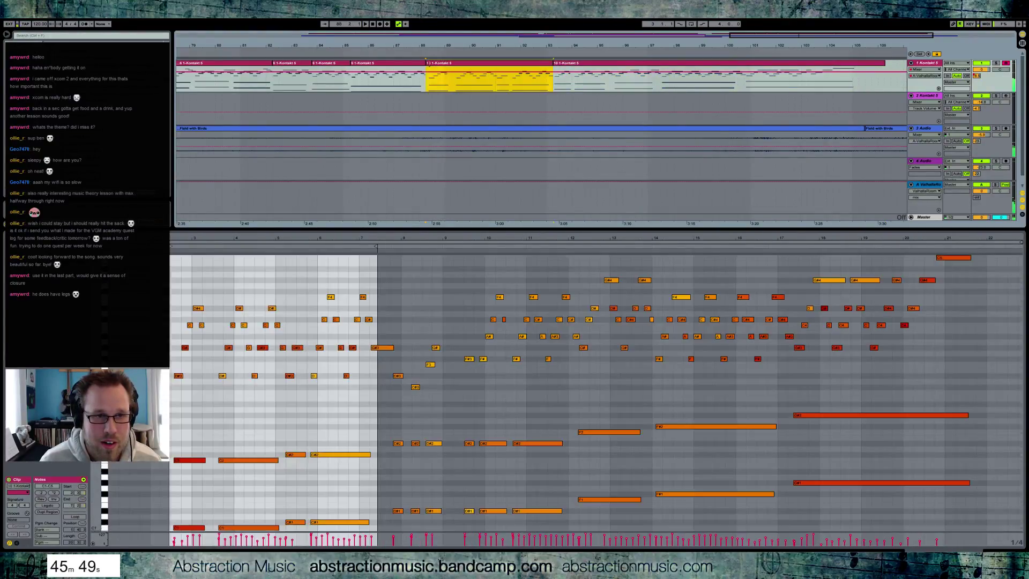
pyautogui.keyDown('shift'); pyautogui.click(567, 66); pyautogui.keyUp('shift')
pyautogui.moveTo(567, 66); pyautogui.dragTo(547, 63)
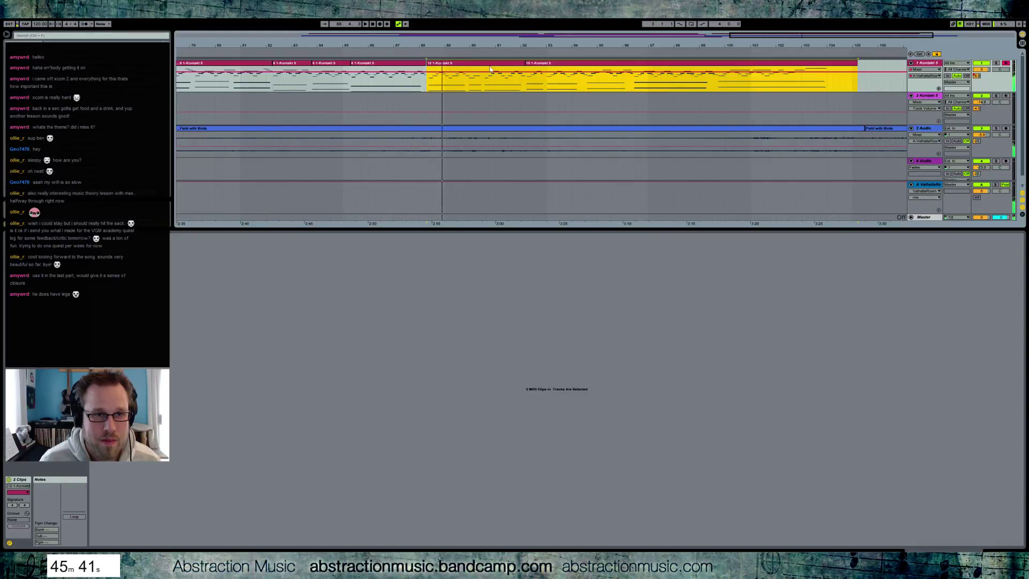
pyautogui.moveTo(485, 67); pyautogui.dragTo(468, 66)
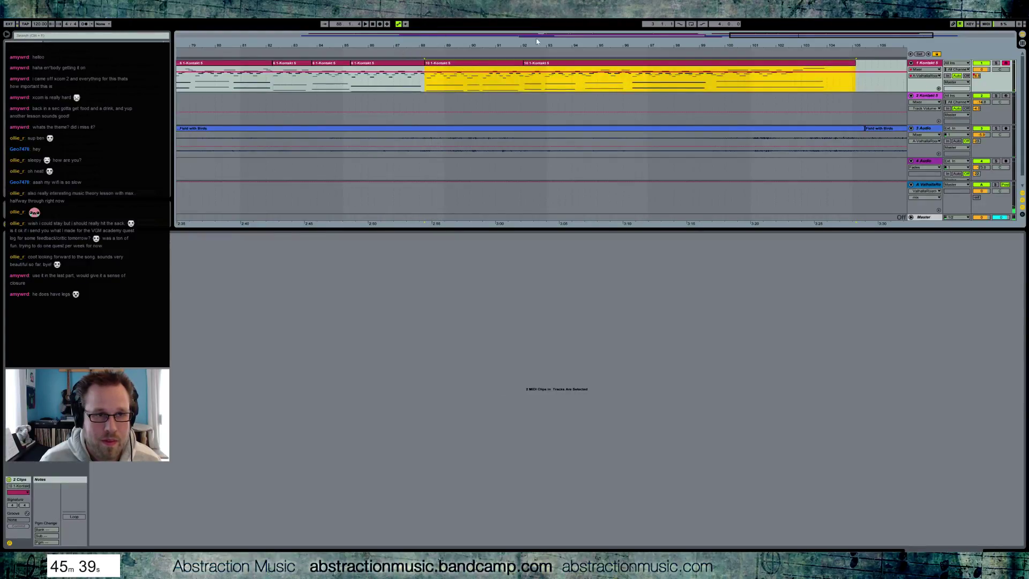
pyautogui.hotkey('ctrl', 'z')
# - Trim the new take's start closer to its first note and move both parts flush against the preceding clip
pyautogui.moveTo(800, 37); pyautogui.dragTo(669, 30)
pyautogui.click(449, 84)
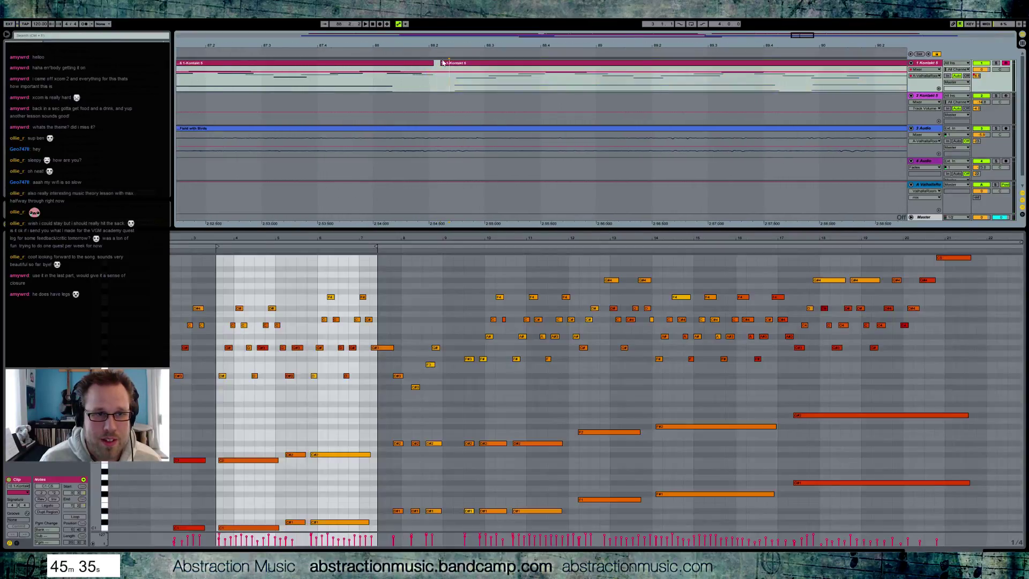
pyautogui.moveTo(440, 75); pyautogui.dragTo(453, 75)
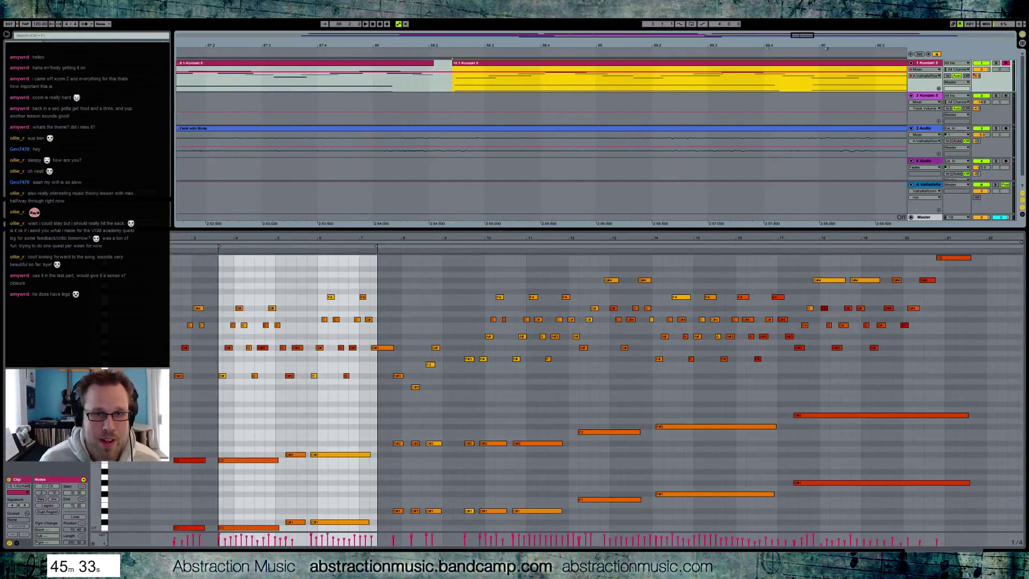
pyautogui.moveTo(805, 38); pyautogui.dragTo(813, 70)
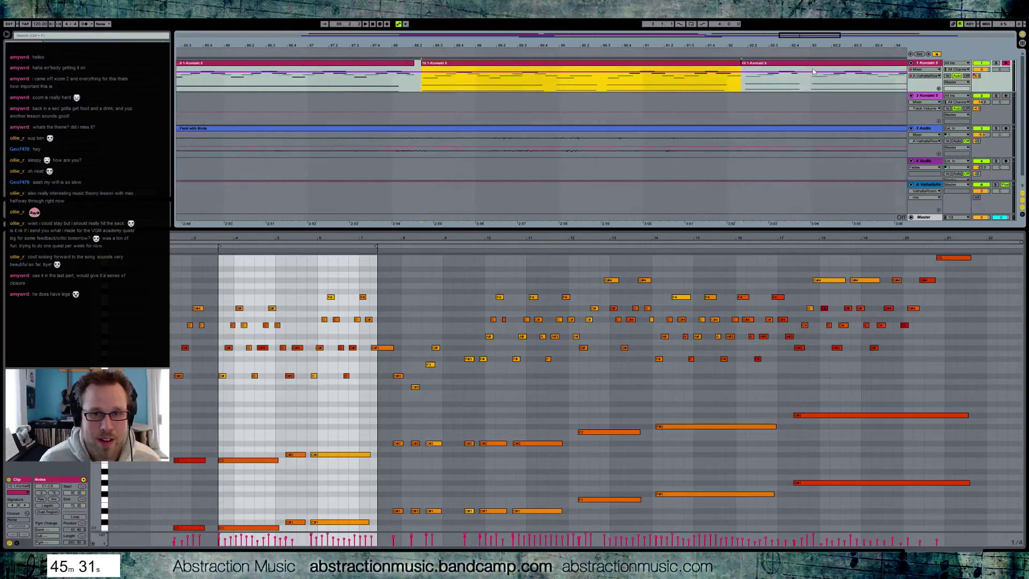
pyautogui.keyDown('shift'); pyautogui.click(797, 66); pyautogui.keyUp('shift')
pyautogui.moveTo(673, 68); pyautogui.dragTo(663, 66)
# - Play the transition from about bar 87, split the new take near bar 90 and shift the following parts earlier
pyautogui.click(298, 52)
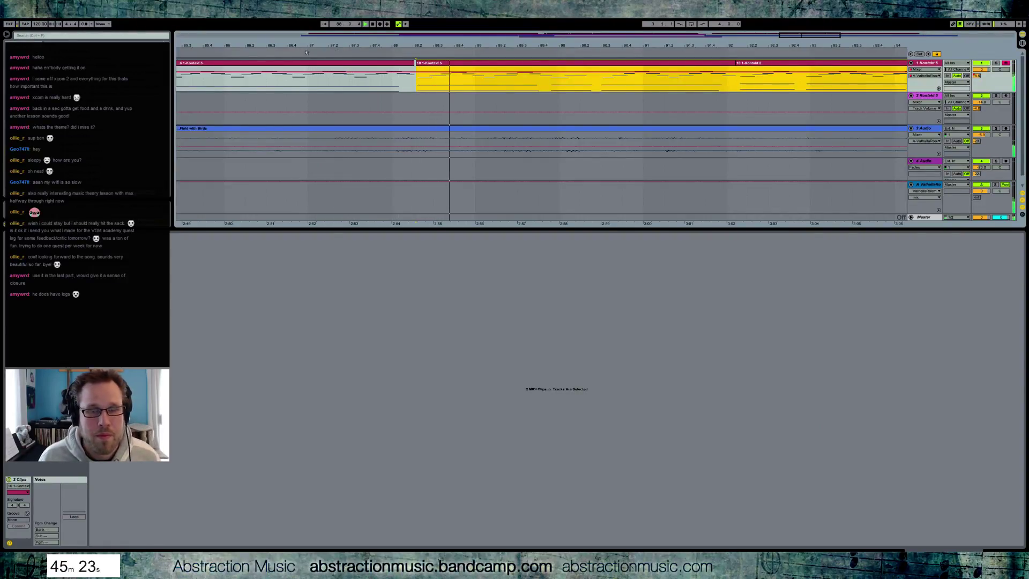
pyautogui.click(598, 81)
pyautogui.hotkey('ctrl', 'e')
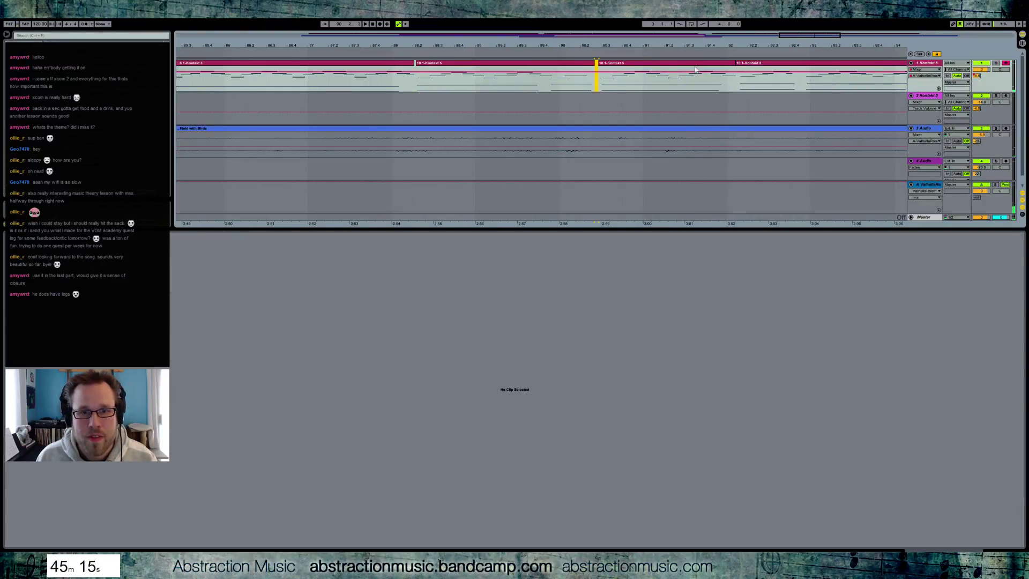
pyautogui.keyDown('shift'); pyautogui.click(767, 69); pyautogui.keyUp('shift')
pyautogui.moveTo(701, 66); pyautogui.dragTo(651, 69)
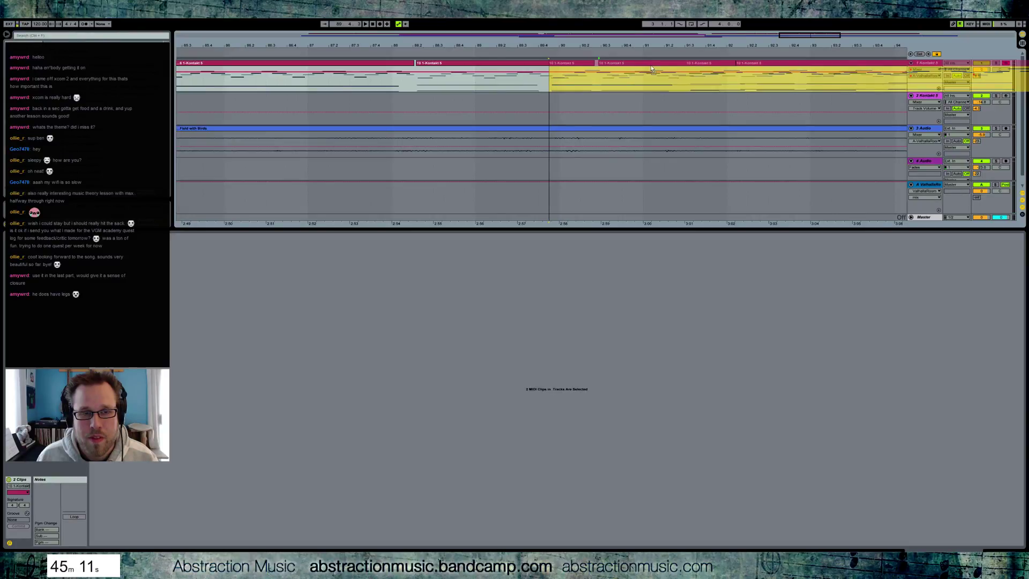
# - Shift the last two parts of the take slightly earlier against the preceding clip and play from about bar 88
pyautogui.click(483, 67)
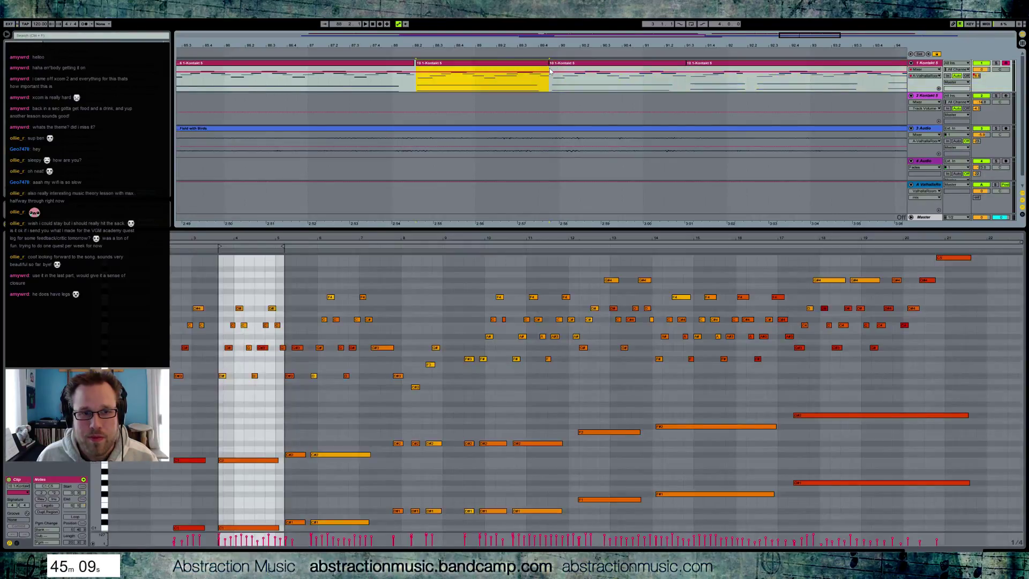
pyautogui.click(616, 67)
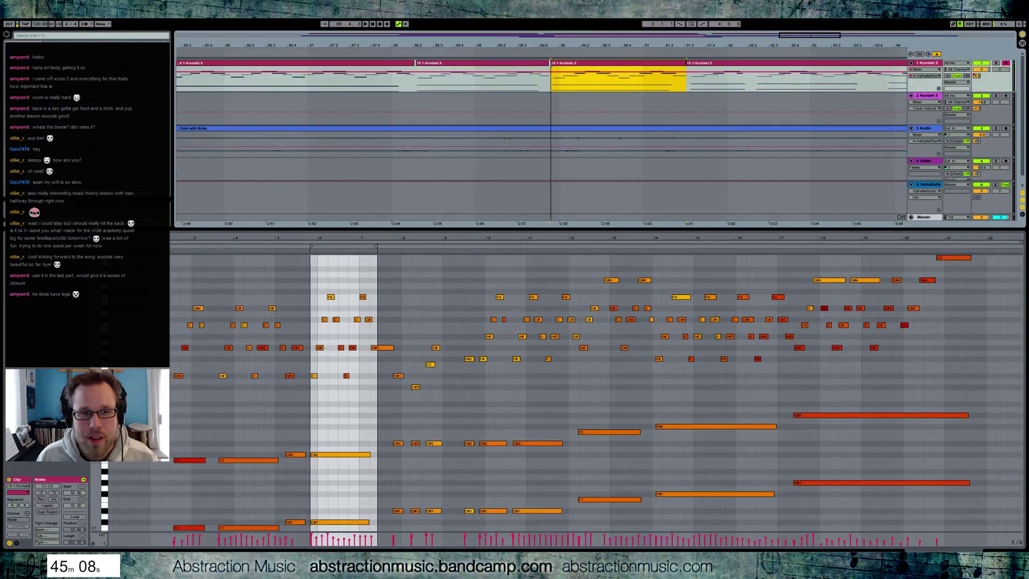
pyautogui.keyDown('shift'); pyautogui.click(699, 65); pyautogui.keyUp('shift')
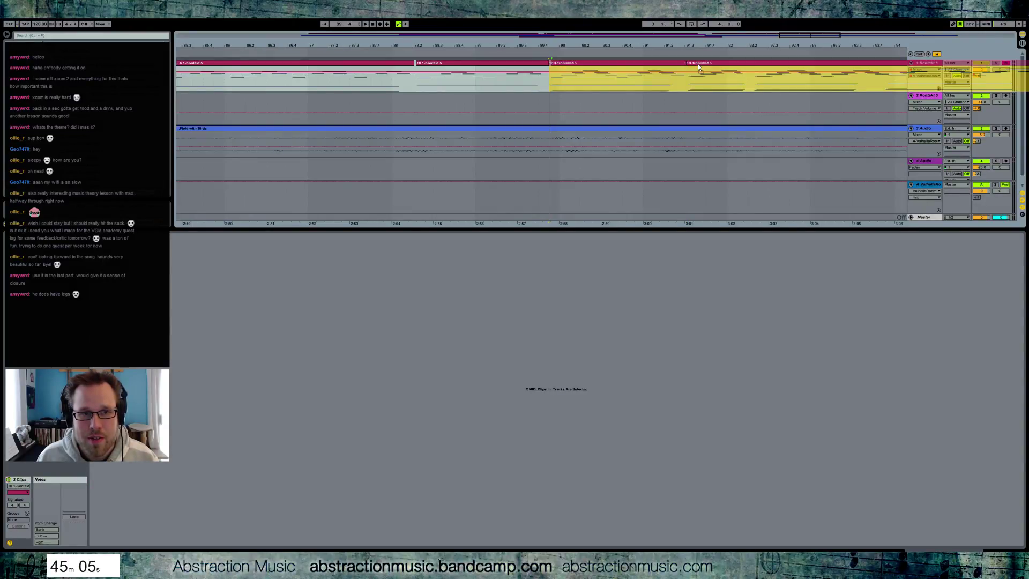
pyautogui.moveTo(699, 65); pyautogui.dragTo(668, 65)
pyautogui.click(416, 79)
pyautogui.press('space')
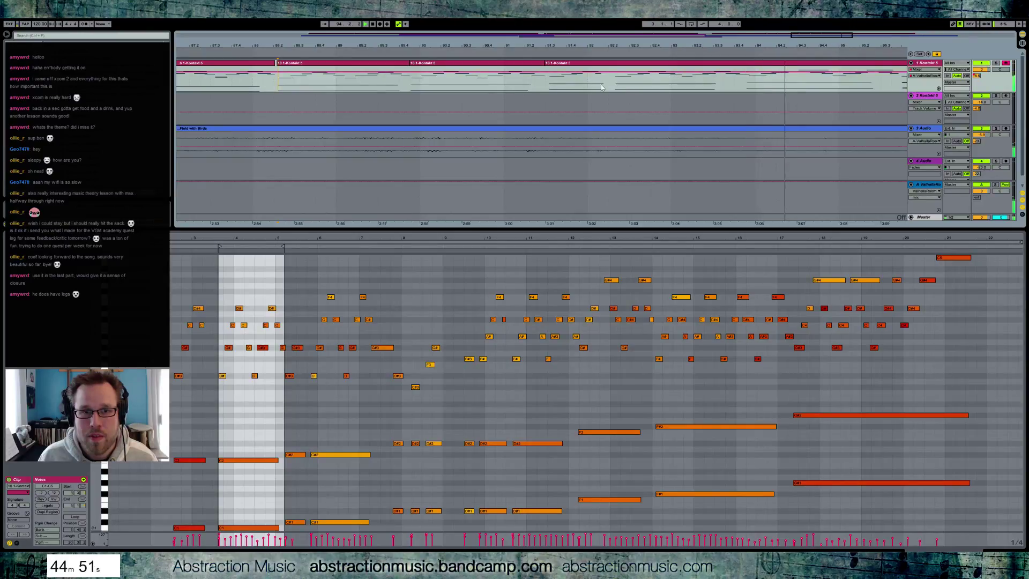
# - Cut the opening passage off the last take part near bar 91, close the gap and play the join
pyautogui.moveTo(613, 82); pyautogui.dragTo(586, 81)
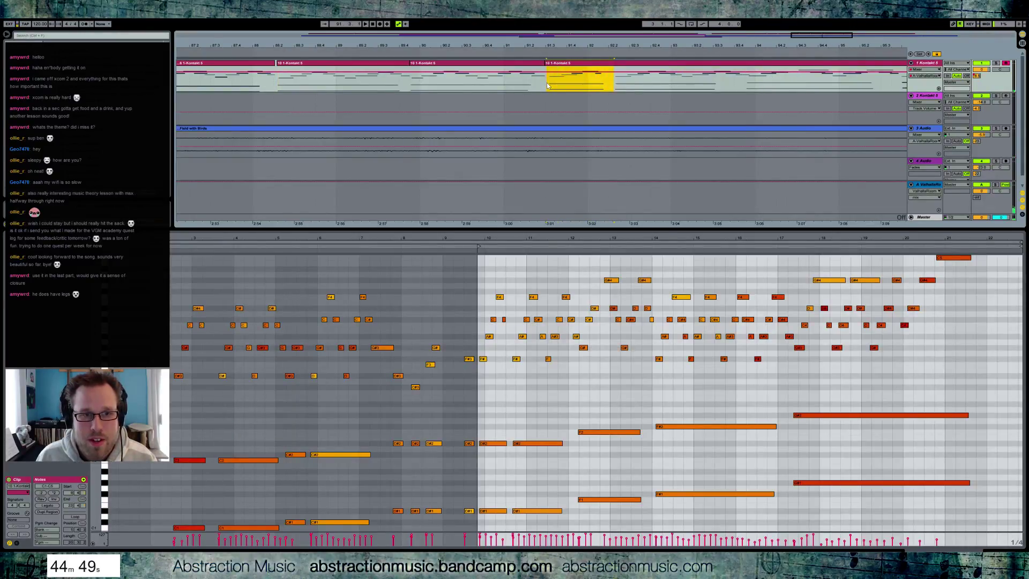
pyautogui.hotkey('ctrl', 'e')
pyautogui.click(555, 66)
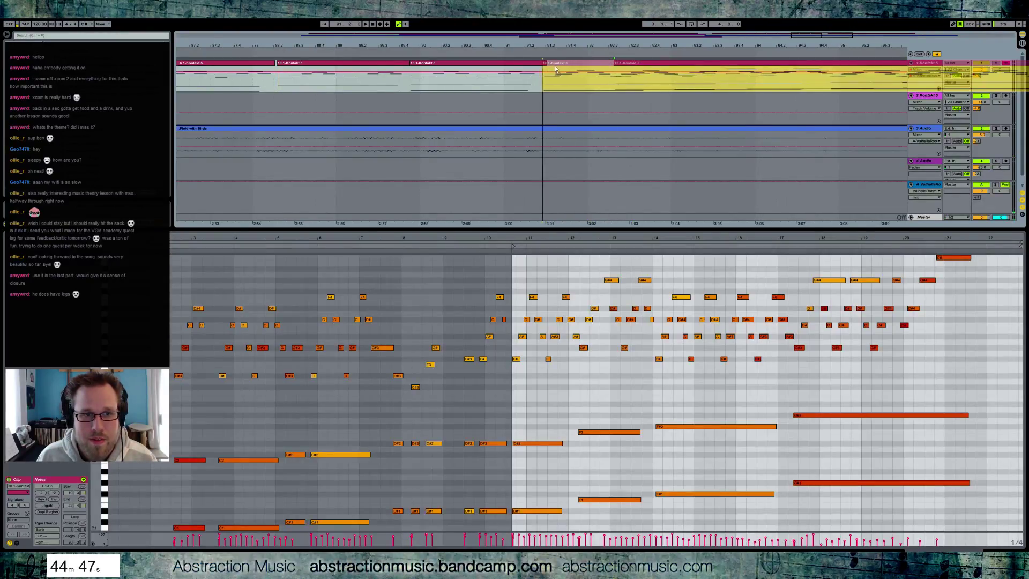
pyautogui.hotkey('ctrl', 'j')
pyautogui.press('space')
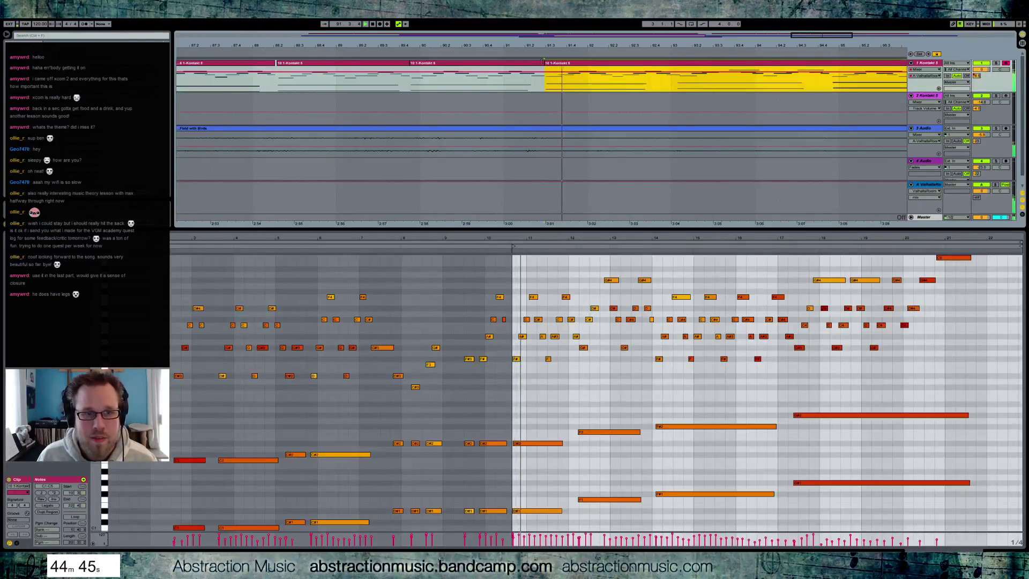
# - Play through the ending and trim the end of the final Kontakt clip near bar 103
pyautogui.click(697, 86)
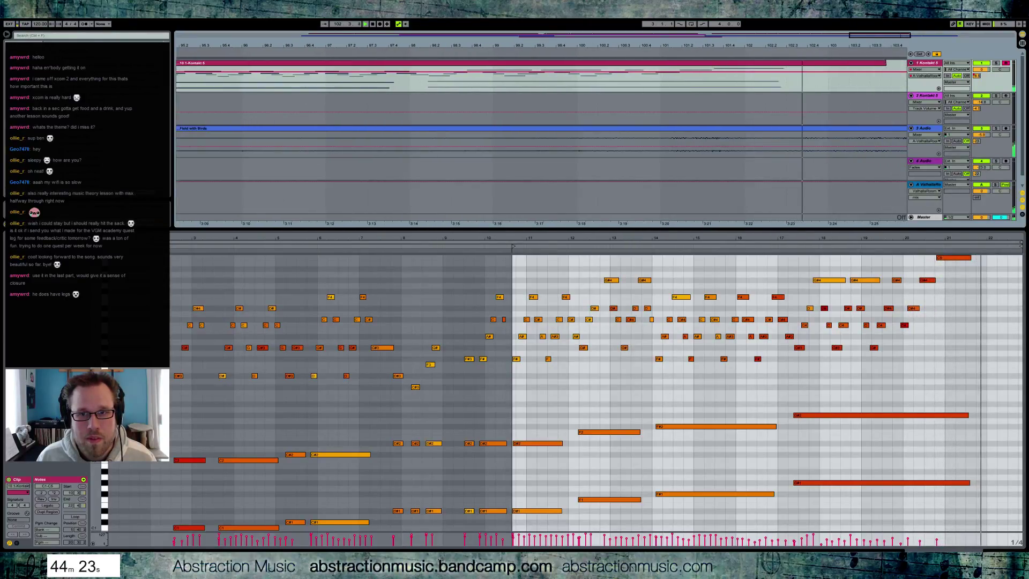
pyautogui.moveTo(885, 63); pyautogui.dragTo(446, 42)
pyautogui.click(864, 42)
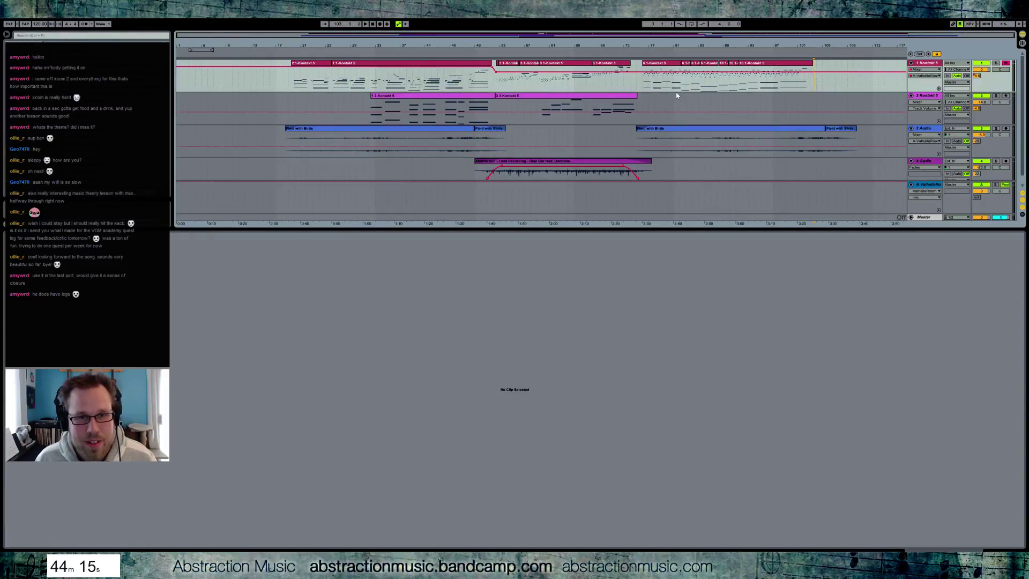
# - Select the seven closing Kontakt clips and shift them together slightly earlier
pyautogui.click(744, 65)
pyautogui.keyDown('shift'); pyautogui.click(671, 66); pyautogui.keyUp('shift')
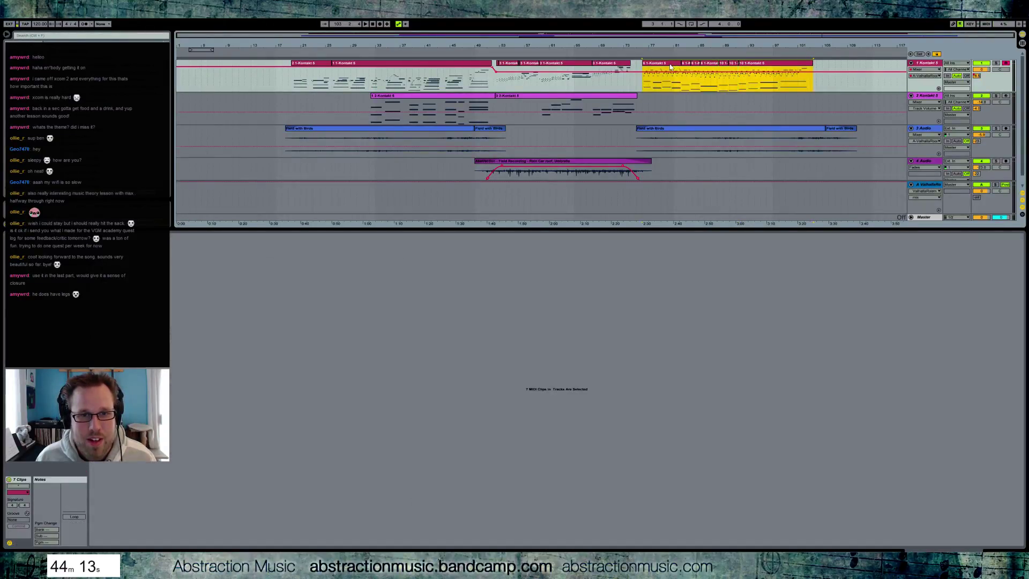
pyautogui.moveTo(663, 65); pyautogui.dragTo(661, 65)
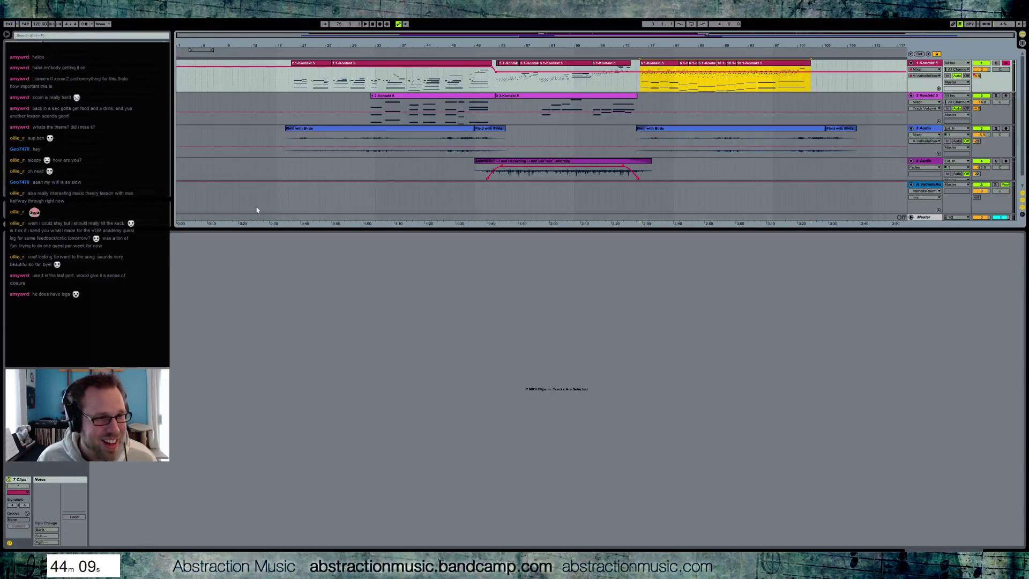
# - Pull the final Kontakt clip's end slightly earlier and play the whole song from about bar 18
pyautogui.moveTo(276, 81); pyautogui.dragTo(794, 92)
pyautogui.moveTo(885, 89); pyautogui.dragTo(791, 87)
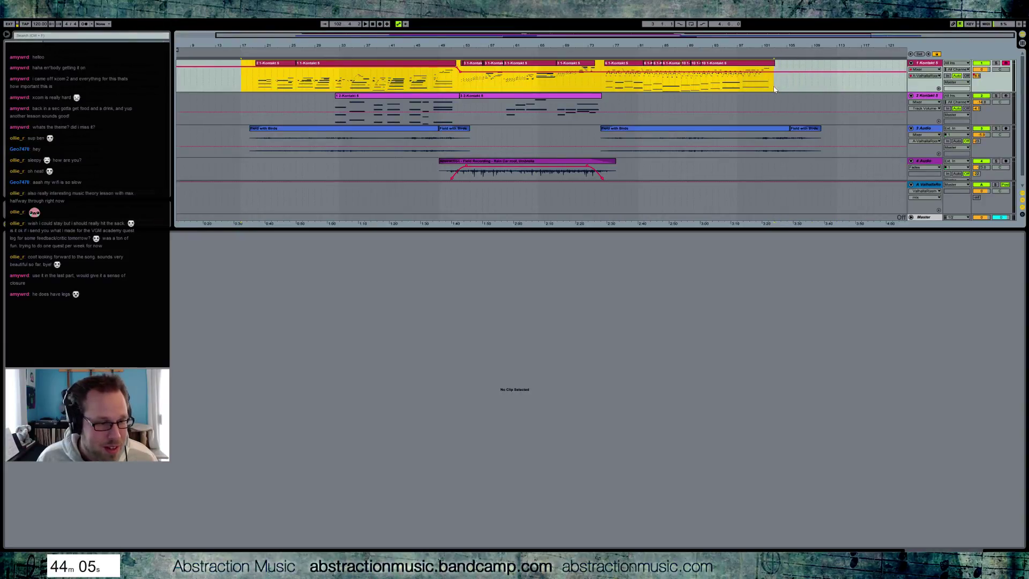
pyautogui.click(774, 90)
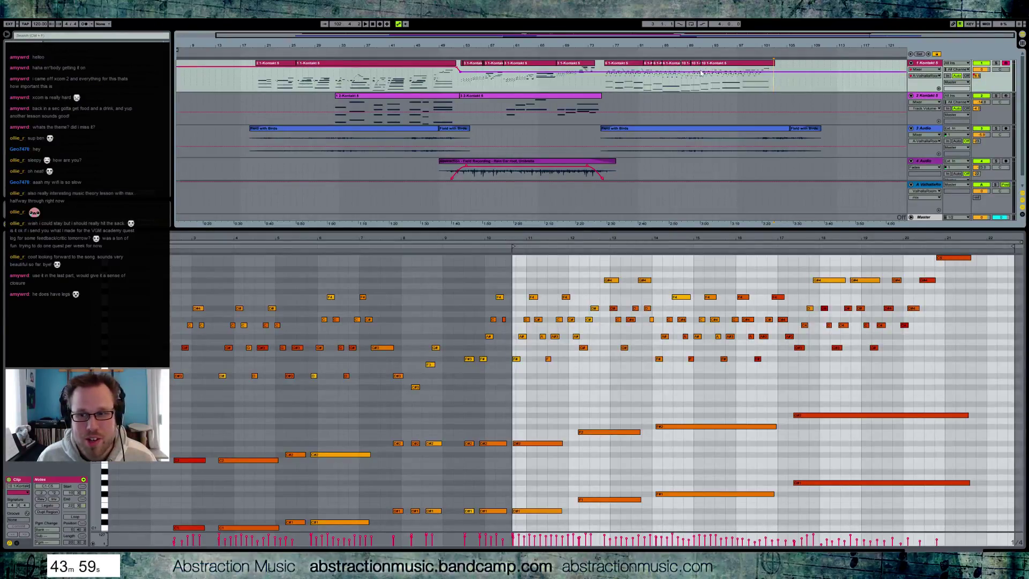
pyautogui.moveTo(76, 506); pyautogui.dragTo(76, 511)
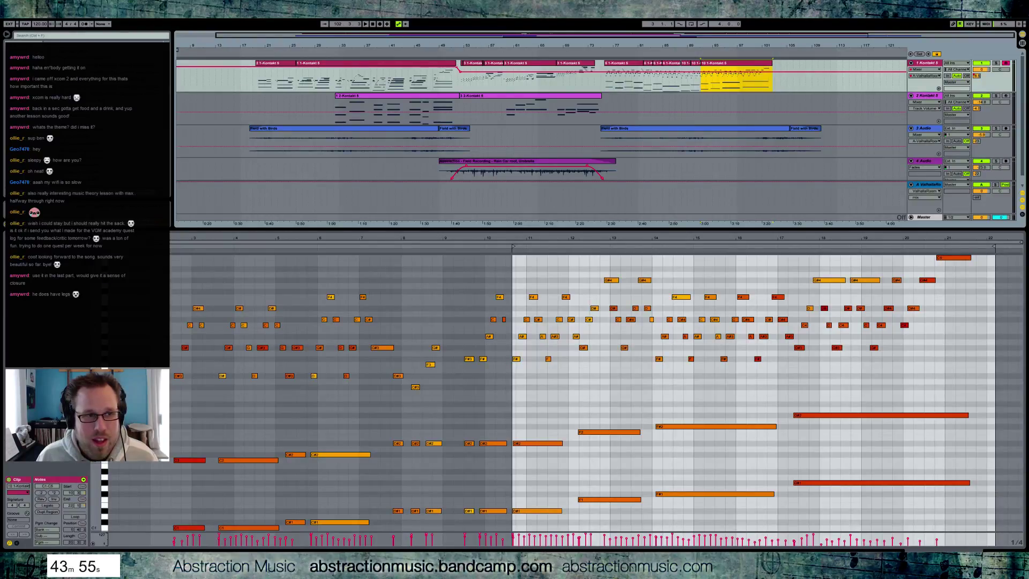
pyautogui.click(249, 82)
pyautogui.press('space')
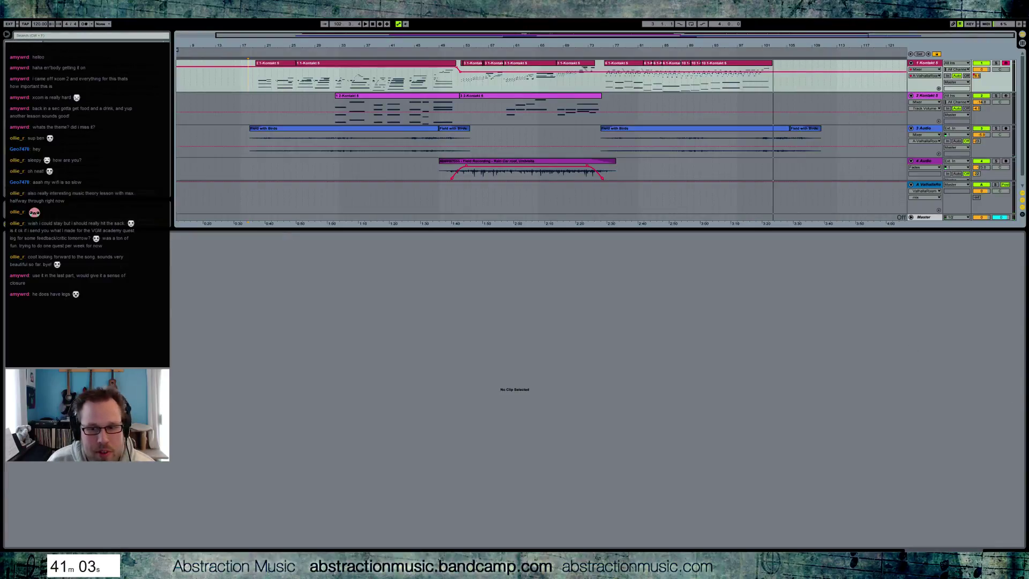
# - Replace the rain recording with the Long Rain 1 sample from about bar 49, remove its excess after about bar 77 and play it
pyautogui.hotkey('shift', 'Tab')
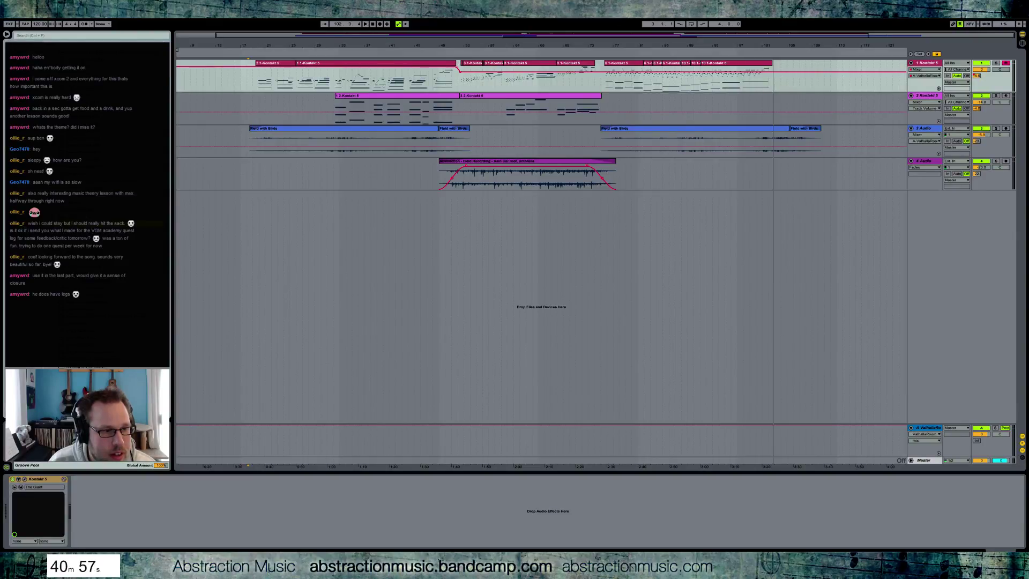
pyautogui.moveTo(80, 161); pyautogui.dragTo(472, 170)
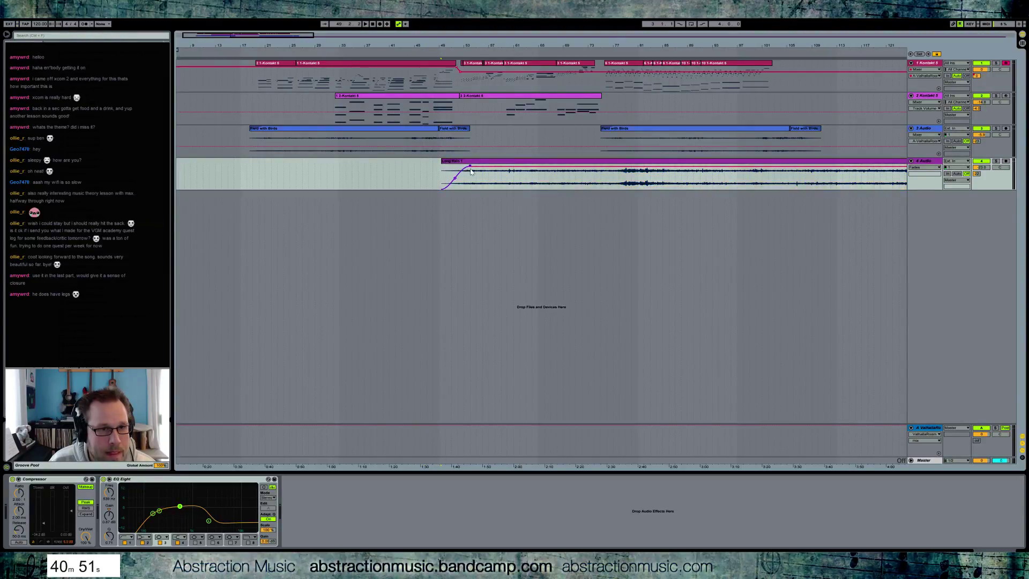
pyautogui.moveTo(617, 171); pyautogui.dragTo(591, 166)
pyautogui.press('Delete')
pyautogui.click(714, 164)
pyautogui.press('Delete')
pyautogui.click(530, 161)
pyautogui.press('space')
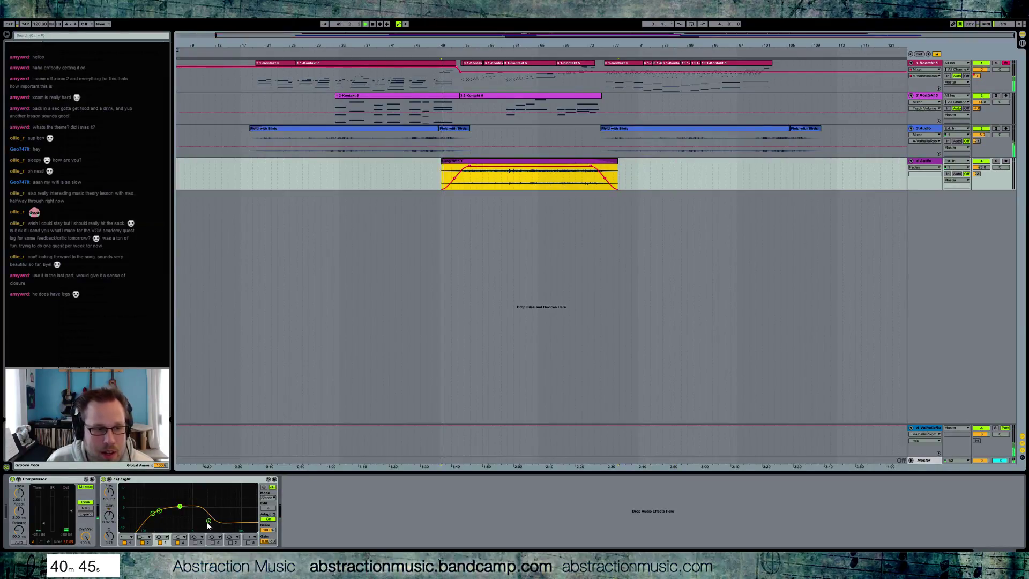
# - Reshape the rain track's EQ Eight curve during playback, raising the low cut and repositioning the mid and high bands
pyautogui.moveTo(208, 522); pyautogui.dragTo(186, 506)
pyautogui.click(159, 511)
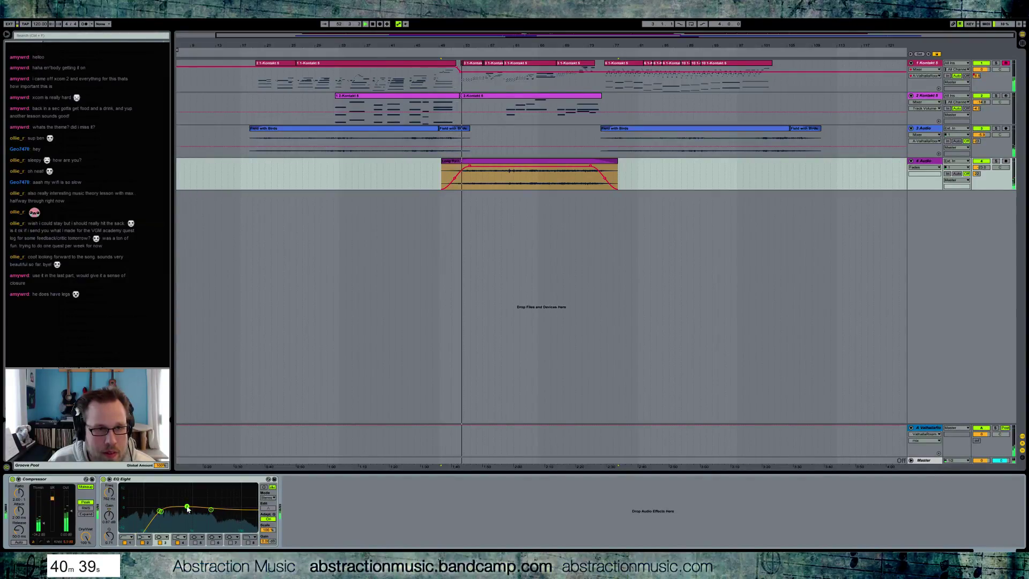
pyautogui.moveTo(161, 511); pyautogui.dragTo(167, 511)
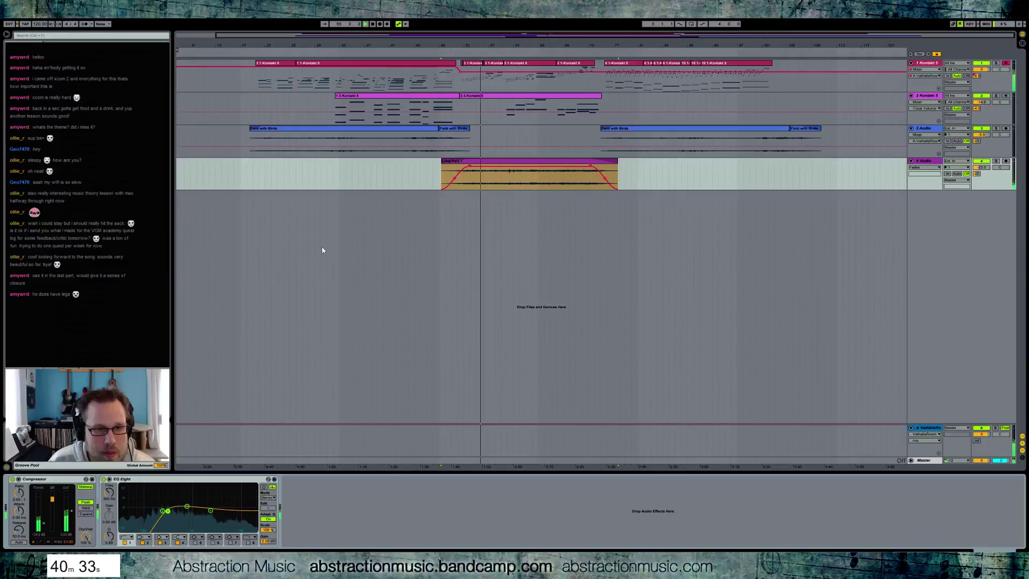
pyautogui.click(524, 168)
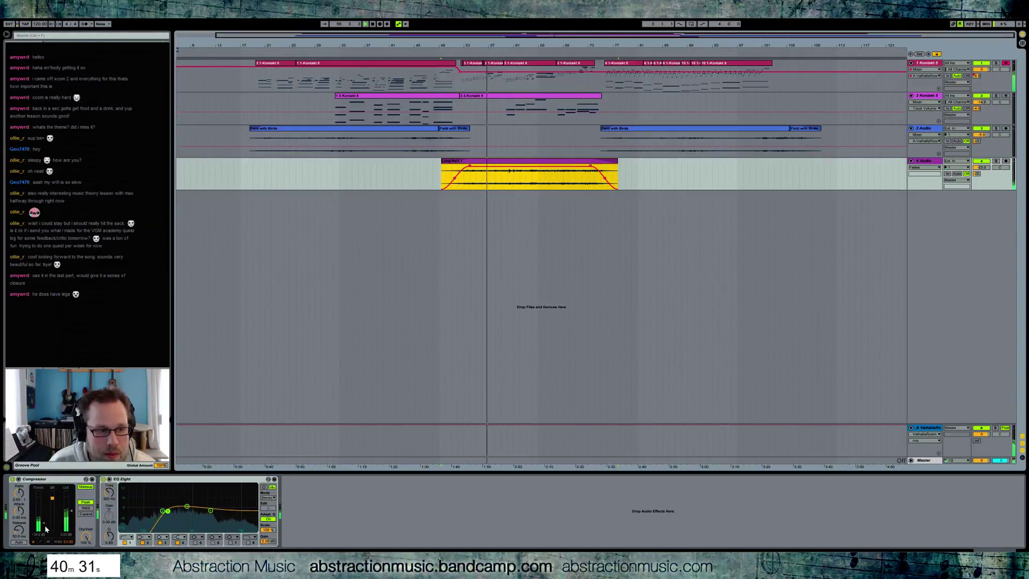
pyautogui.click(211, 511)
pyautogui.moveTo(211, 511); pyautogui.dragTo(161, 509)
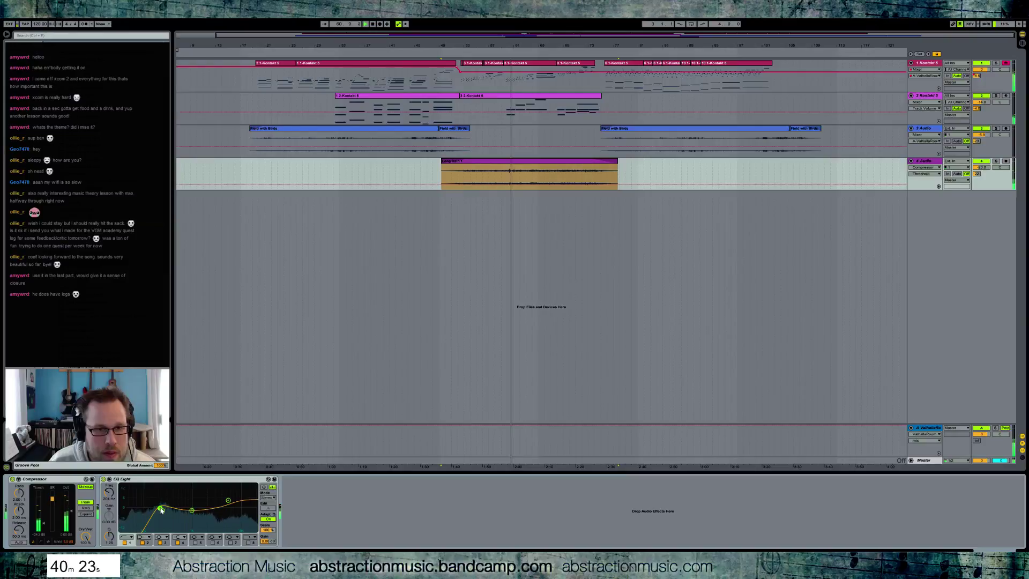
# - Start the Long Rain 1 clip about two minutes into the sample and pull its end back to about bar 77
pyautogui.doubleClick(530, 172)
pyautogui.moveTo(165, 240); pyautogui.dragTo(469, 240)
pyautogui.moveTo(128, 240); pyautogui.dragTo(201, 240)
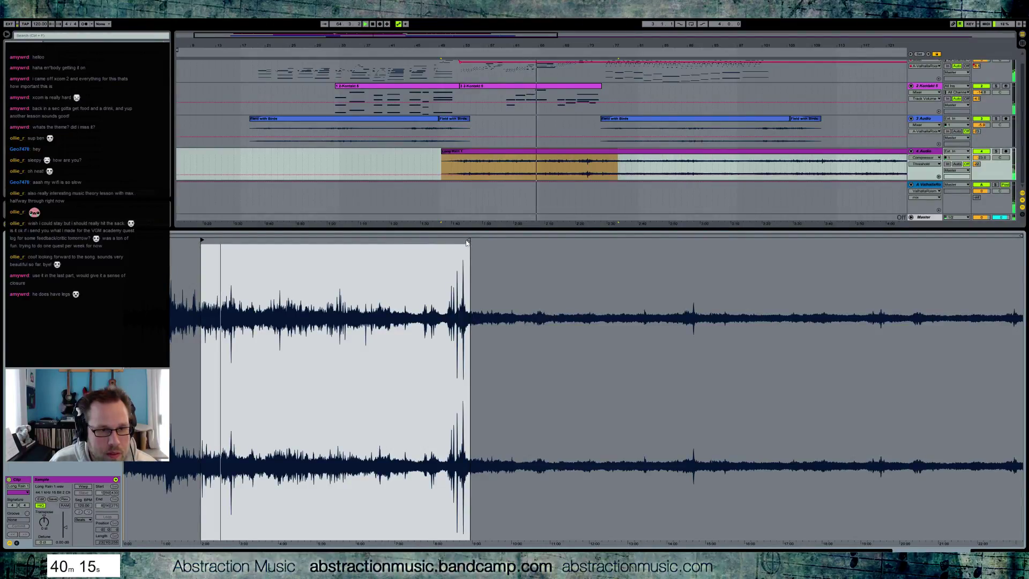
pyautogui.moveTo(469, 240)
pyautogui.mouseDown()
pyautogui.moveTo(248, 240)
pyautogui.moveTo(237, 261)
pyautogui.mouseUp()
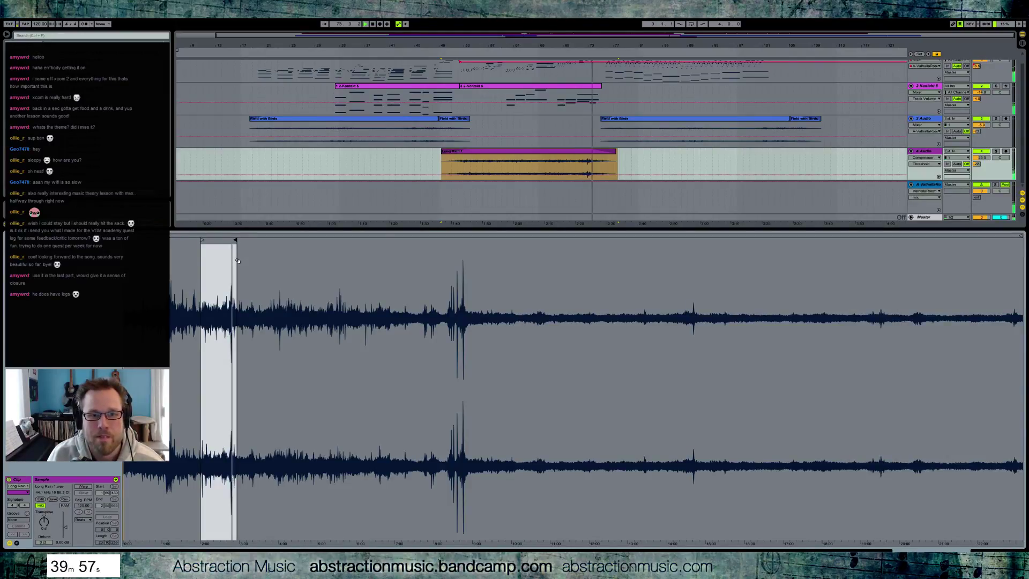
pyautogui.hotkey('shift', 'Tab')
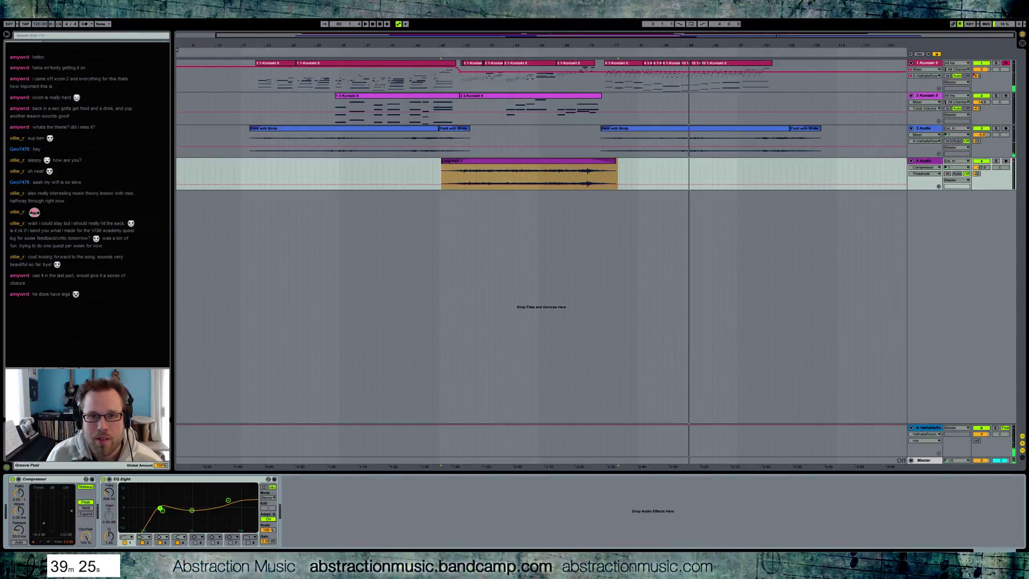
# - Consolidate the three closing Kontakt clips from about bar 88 onward into one clip and open its notes
pyautogui.press('+')
pyautogui.press('+')
pyautogui.press('+')
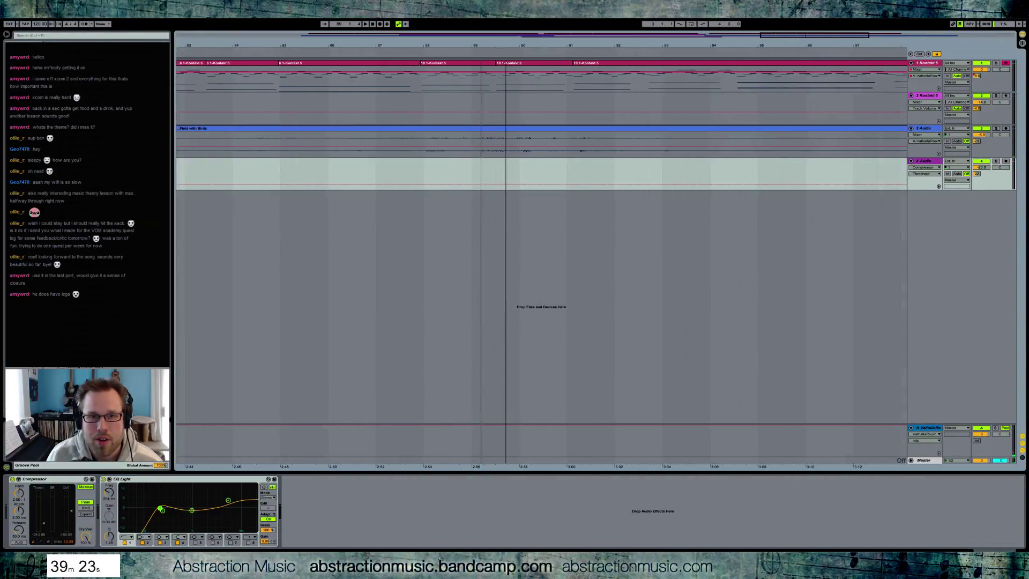
pyautogui.press('-')
pyautogui.click(474, 68)
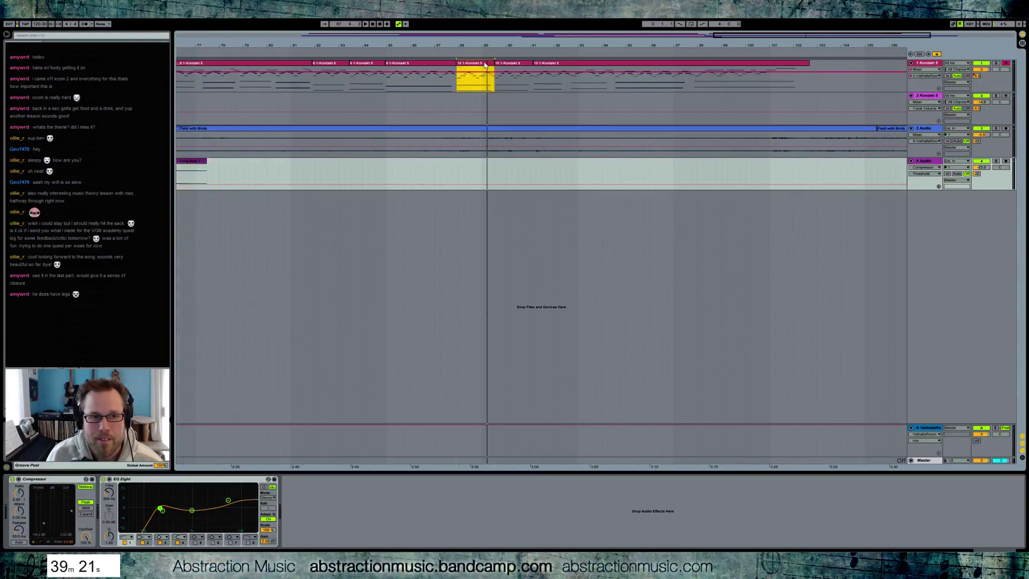
pyautogui.keyDown('shift'); pyautogui.click(553, 68); pyautogui.keyUp('shift')
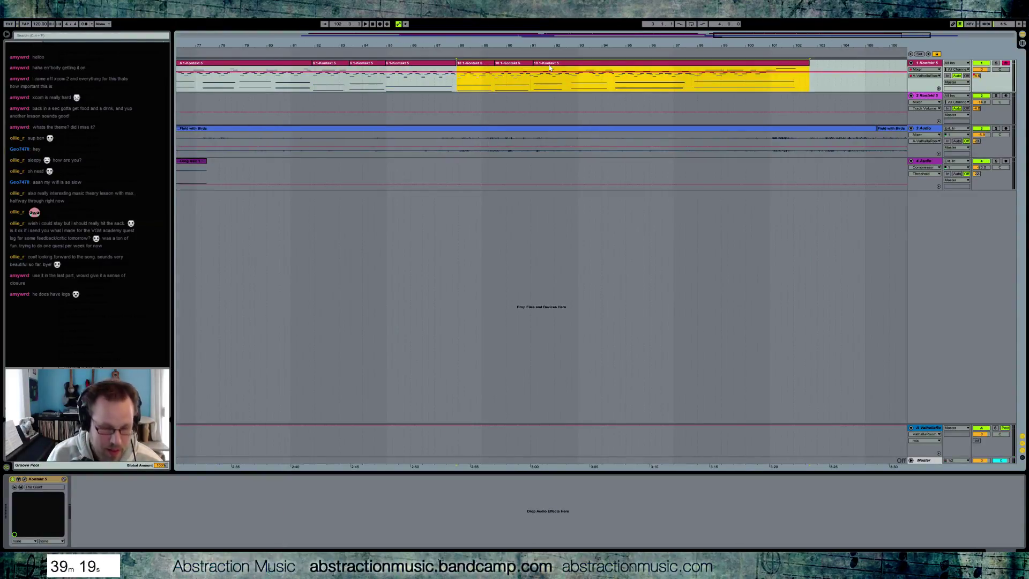
pyautogui.hotkey('ctrl', 'j')
pyautogui.doubleClick(472, 69)
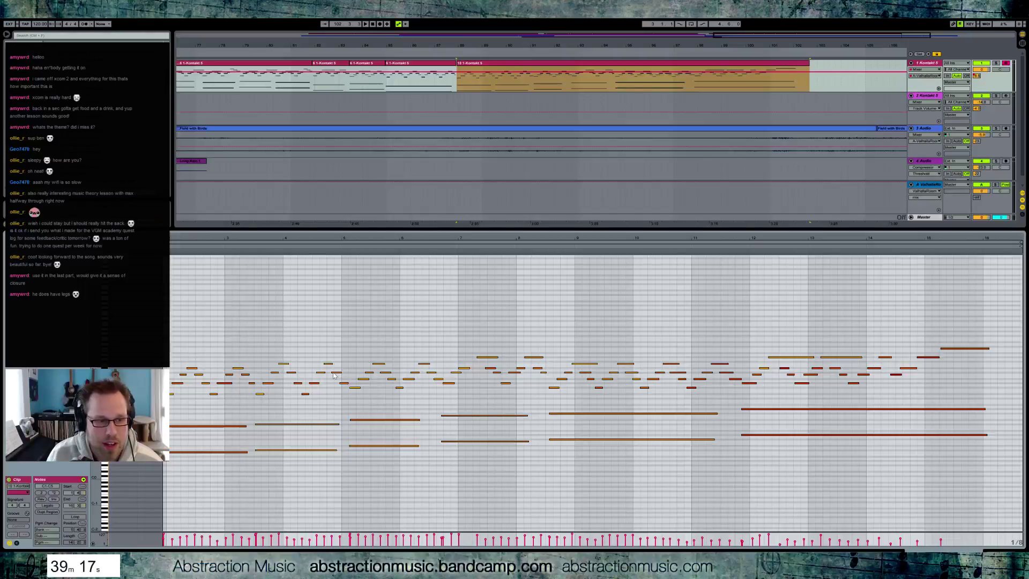
# - Move the second pair of bass notes earlier to start at the clip's bar 3 and shorten both notes
pyautogui.moveTo(272, 440); pyautogui.dragTo(270, 440)
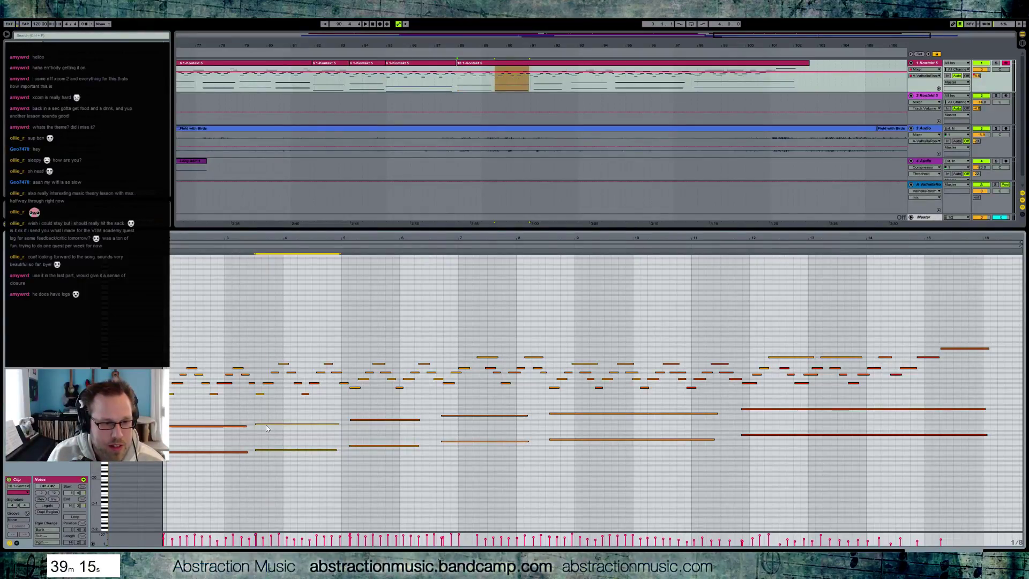
pyautogui.press('Left')
pyautogui.press('Left')
pyautogui.press('Left')
pyautogui.press('Left')
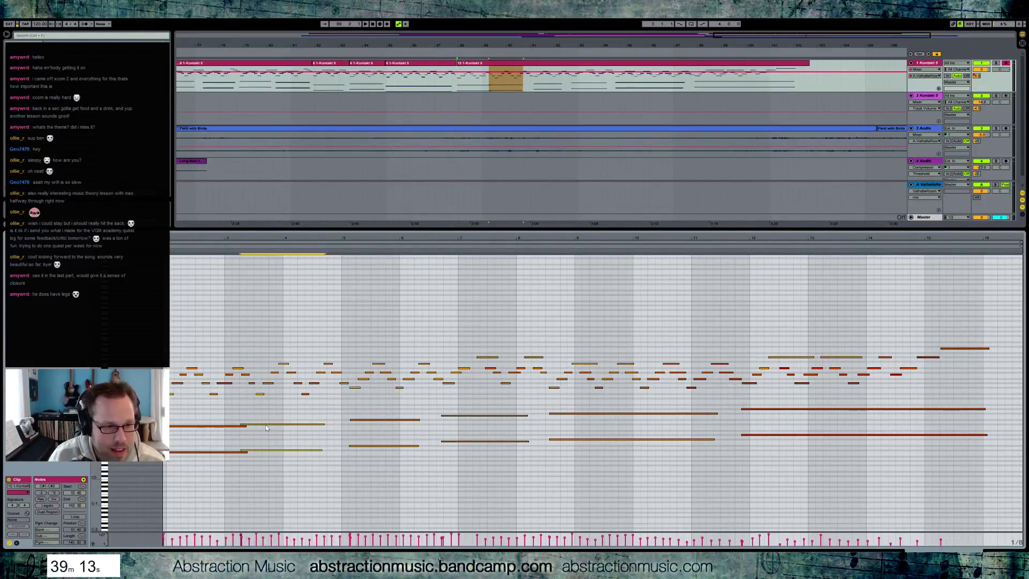
pyautogui.hotkey('shift', 'Left')
pyautogui.hotkey('shift', 'Left')
pyautogui.hotkey('shift', 'Left')
pyautogui.hotkey('shift', 'Left')
pyautogui.hotkey('shift', 'Left')
pyautogui.hotkey('shift', 'Left')
pyautogui.hotkey('shift', 'Left')
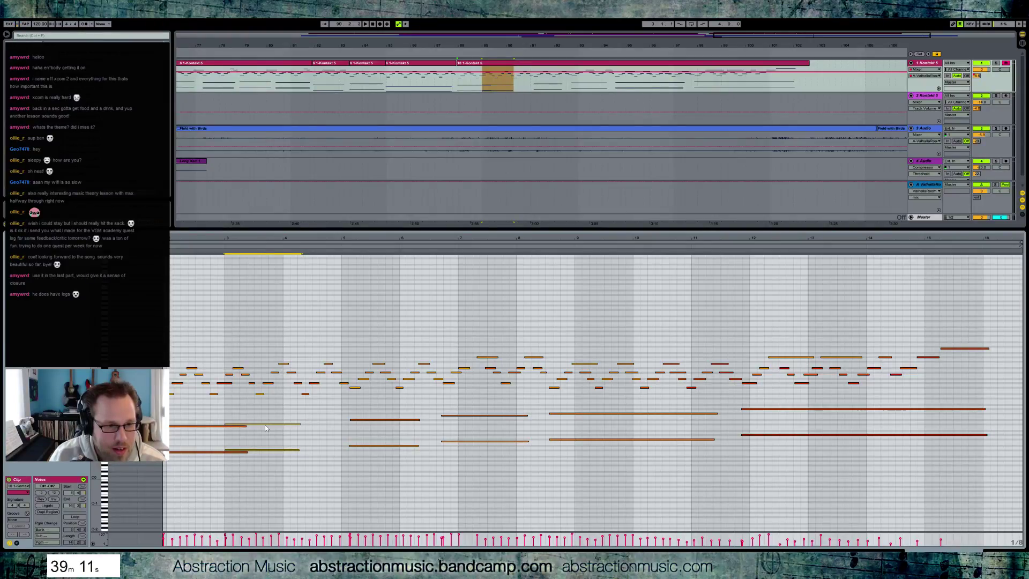
# - Shorten the first pair of bass notes to end just before the clip's bar 3 and play the passage
pyautogui.moveTo(215, 423); pyautogui.dragTo(211, 475)
pyautogui.hotkey('shift', 'Left')
pyautogui.hotkey('shift', 'Left')
pyautogui.hotkey('shift', 'Left')
pyautogui.hotkey('shift', 'Left')
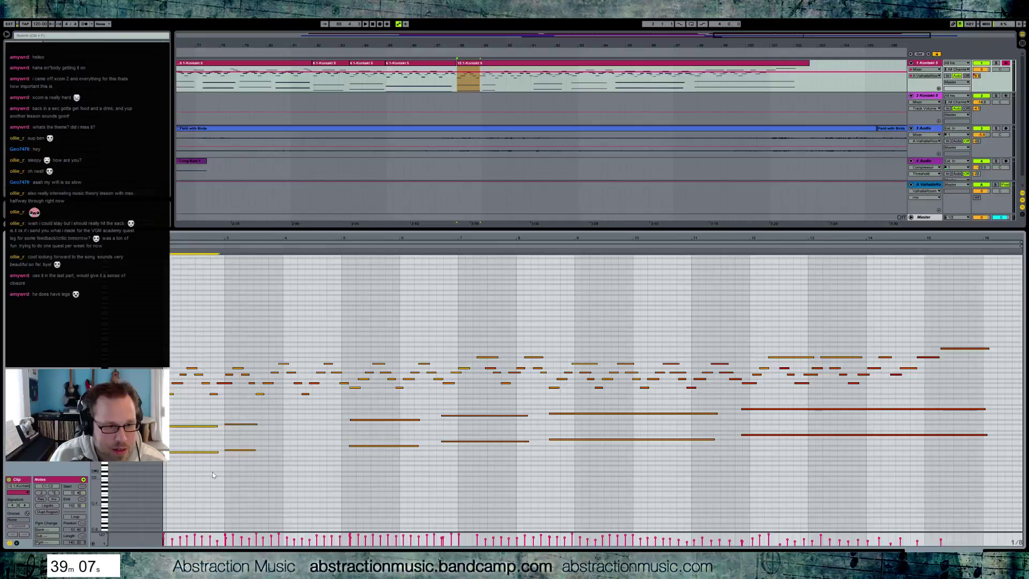
pyautogui.press('space')
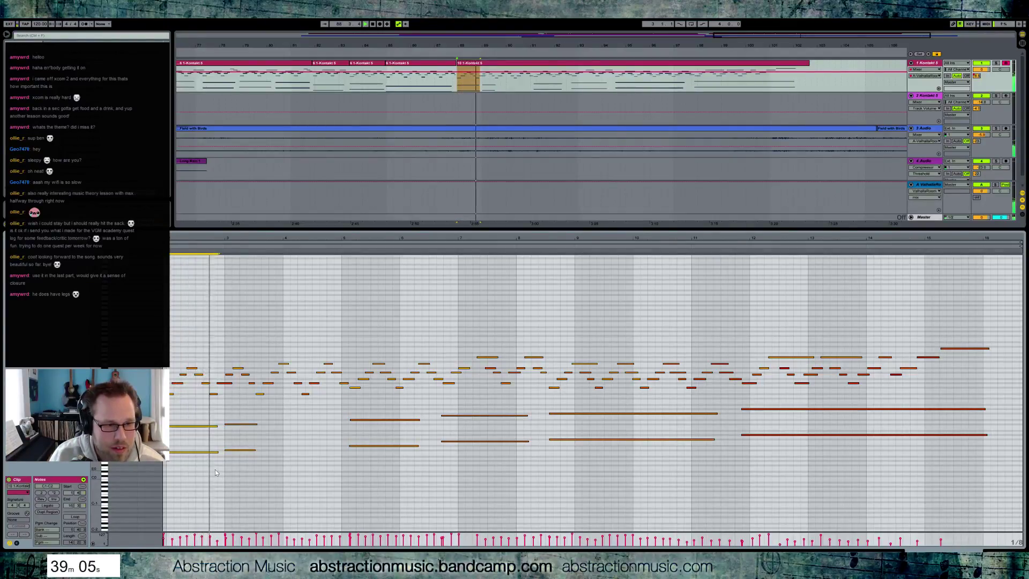
pyautogui.press('space')
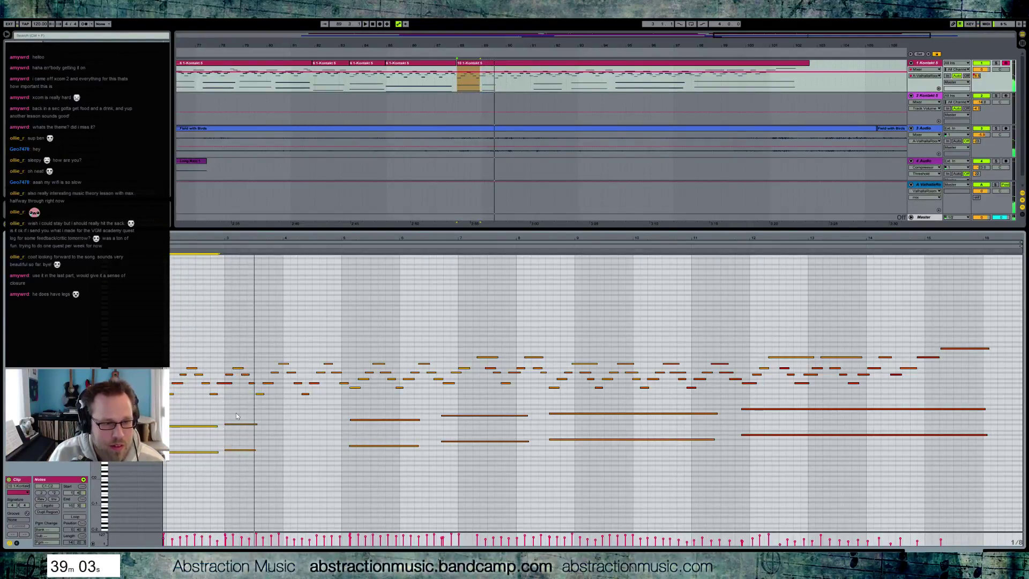
# - Move the second bass pair slightly past the clip's bar 3 and adjust the lengths of the first two pairs around it
pyautogui.moveTo(236, 412); pyautogui.dragTo(237, 458)
pyautogui.press('Right')
pyautogui.press('Right')
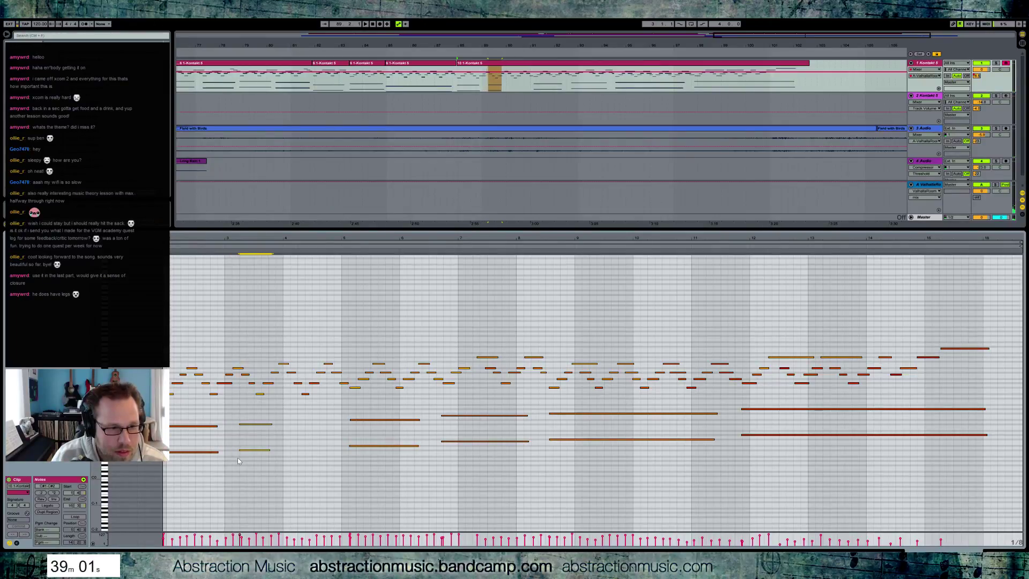
pyautogui.moveTo(200, 413); pyautogui.dragTo(212, 469)
pyautogui.hotkey('shift', 'Right')
pyautogui.moveTo(269, 415); pyautogui.dragTo(269, 462)
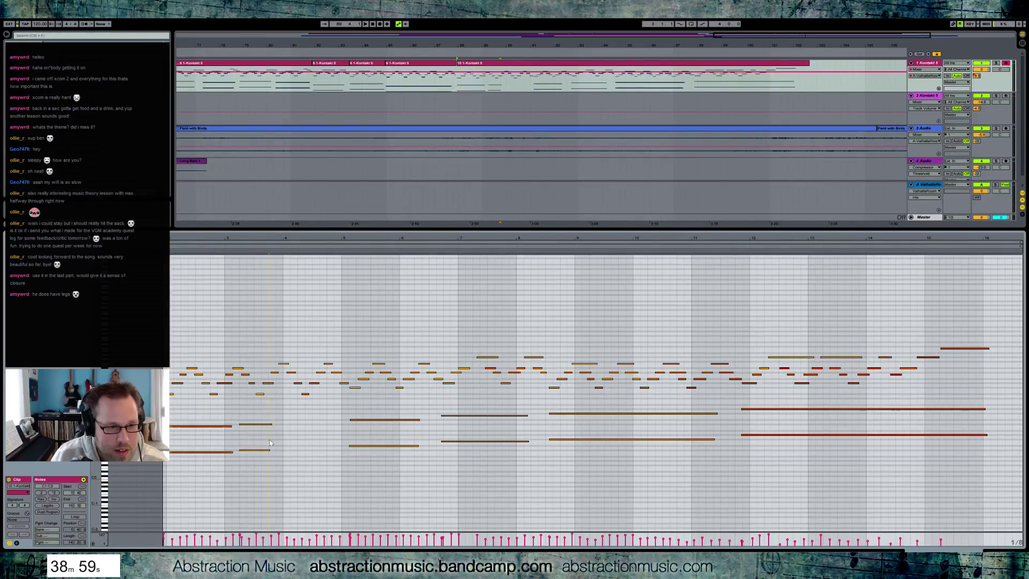
pyautogui.hotkey('shift', 'Left')
# - Raise the melody notes just after the clip's bar 3 in pitch and play the passage
pyautogui.moveTo(238, 356); pyautogui.dragTo(249, 379)
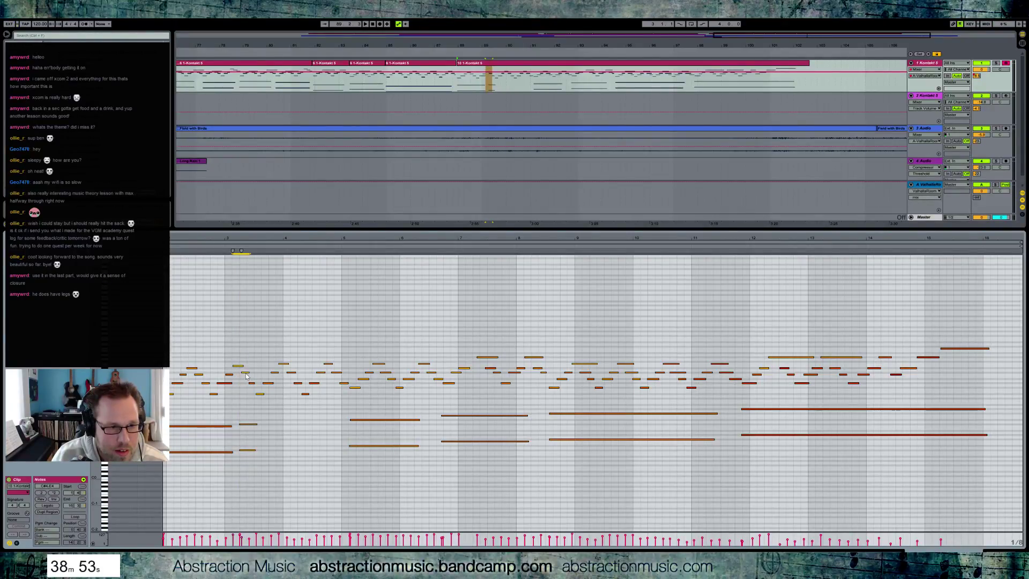
pyautogui.click(246, 370)
pyautogui.press('Up')
pyautogui.press('Up')
pyautogui.press('space')
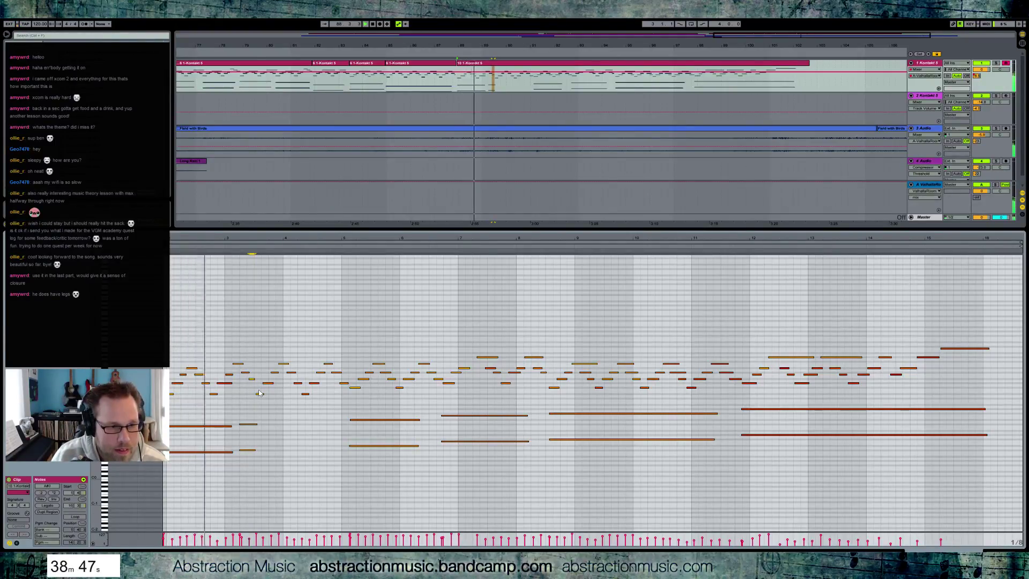
pyautogui.press('space')
# - Move the third pair of bass notes earlier to start in the middle of the clip's bar 3, directly after the second pair
pyautogui.moveTo(246, 410); pyautogui.dragTo(254, 498)
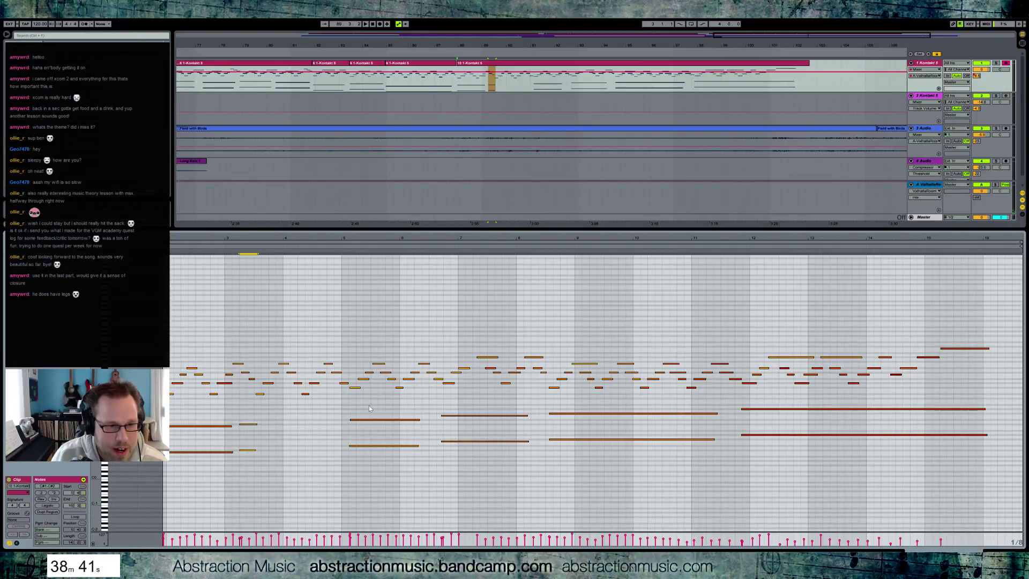
pyautogui.moveTo(369, 409); pyautogui.dragTo(373, 462)
pyautogui.press('Left')
pyautogui.press('Left')
pyautogui.press('Left')
pyautogui.press('Left')
pyautogui.press('Left')
pyautogui.press('Left')
pyautogui.press('Left')
pyautogui.press('Left')
pyautogui.press('Left')
pyautogui.press('Left')
pyautogui.press('Left')
pyautogui.press('Left')
pyautogui.press('Left')
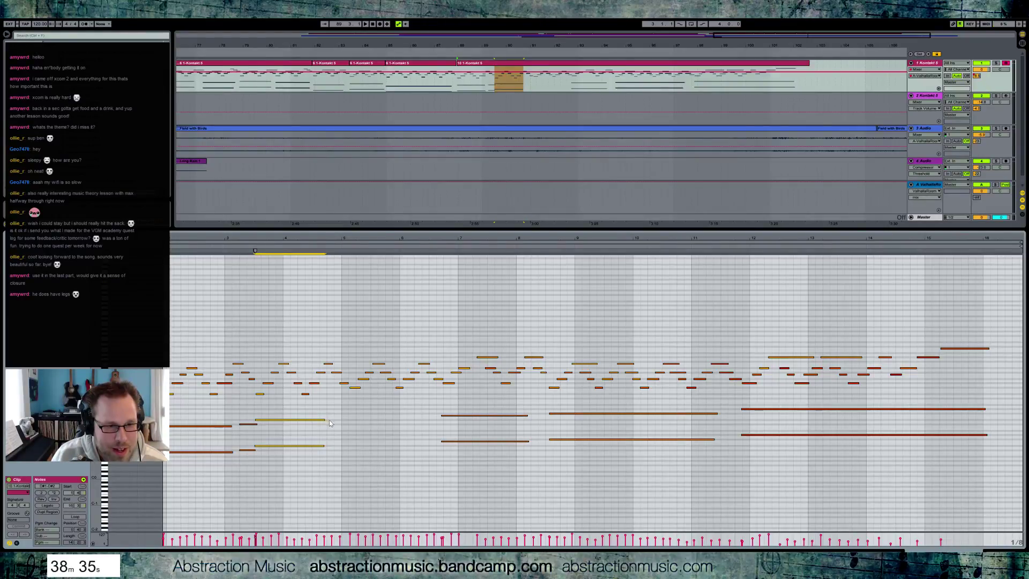
# - Remove the melody notes between mid-bar 3 and bar 5 and move the following phrase back into their place
pyautogui.moveTo(262, 356); pyautogui.dragTo(344, 401)
pyautogui.moveTo(350, 352); pyautogui.dragTo(436, 400)
pyautogui.press('Left')
pyautogui.press('Left')
pyautogui.press('Left')
pyautogui.press('Left')
pyautogui.press('Left')
pyautogui.press('Left')
pyautogui.press('Left')
pyautogui.press('Left')
pyautogui.press('Left')
pyautogui.press('Left')
pyautogui.press('Left')
pyautogui.press('Left')
pyautogui.press('Left')
pyautogui.click(289, 420)
# - Move the fourth bass pair earlier to start just before the clip's bar 5 and shorten both notes to end just after it
pyautogui.moveTo(420, 411); pyautogui.dragTo(466, 468)
pyautogui.press('Left')
pyautogui.press('Left')
pyautogui.press('Left')
pyautogui.press('Left')
pyautogui.press('Left')
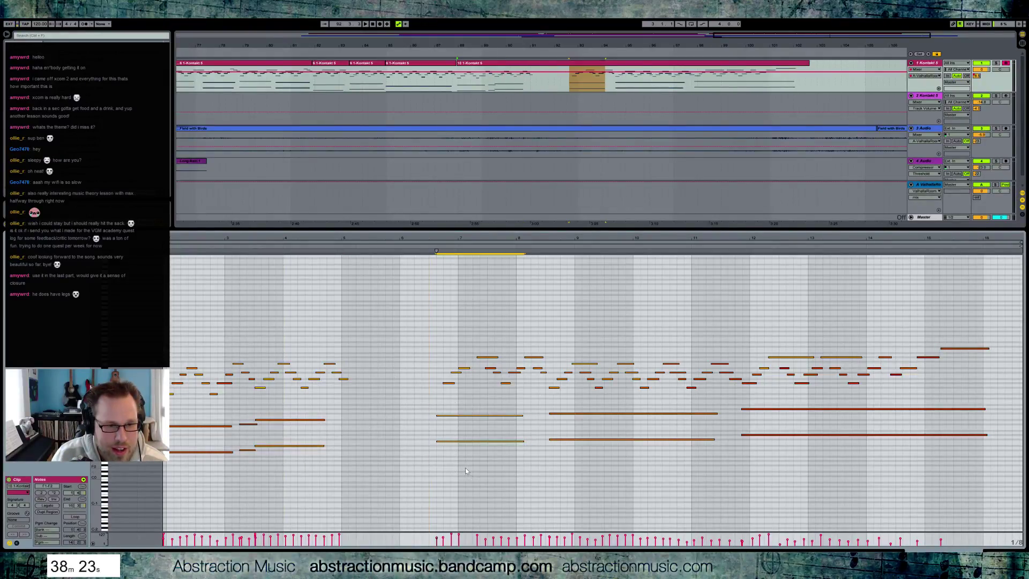
pyautogui.press('Left')
pyautogui.press('Left')
pyautogui.press('Left')
pyautogui.press('Left')
pyautogui.press('Left')
pyautogui.press('Left')
pyautogui.press('Left')
pyautogui.press('Left')
pyautogui.press('Left')
pyautogui.press('Left')
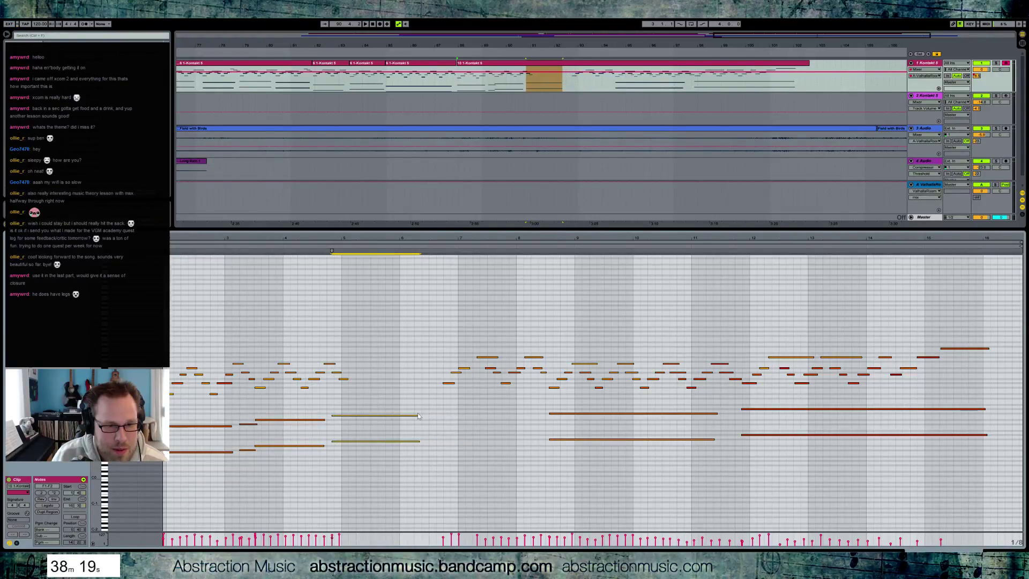
pyautogui.moveTo(418, 415); pyautogui.dragTo(354, 416)
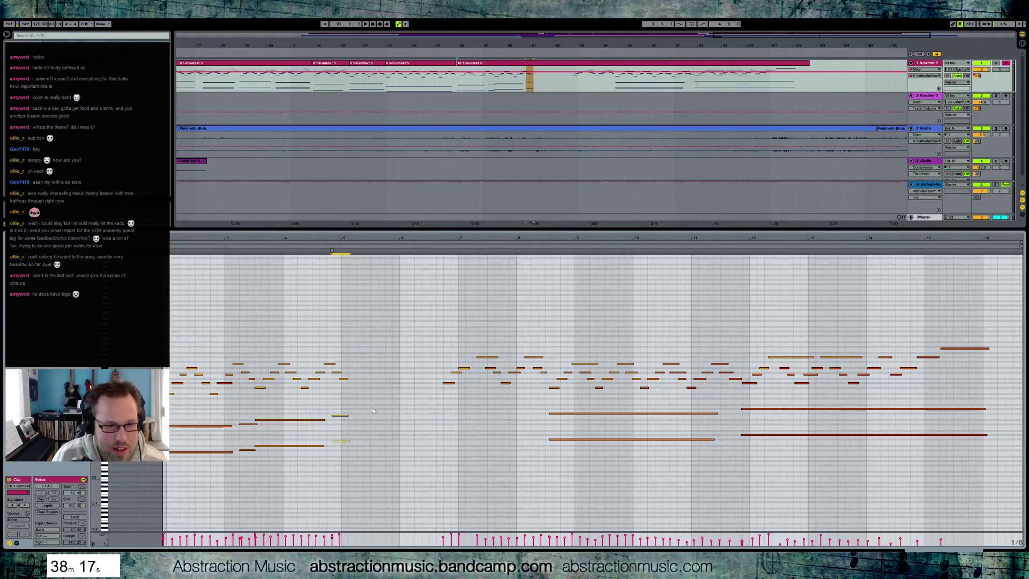
# - Replace the melody notes just before the clip's bar 5 with a copy of the two high notes from bar 8, and raise the last note
pyautogui.moveTo(437, 346); pyautogui.dragTo(542, 403)
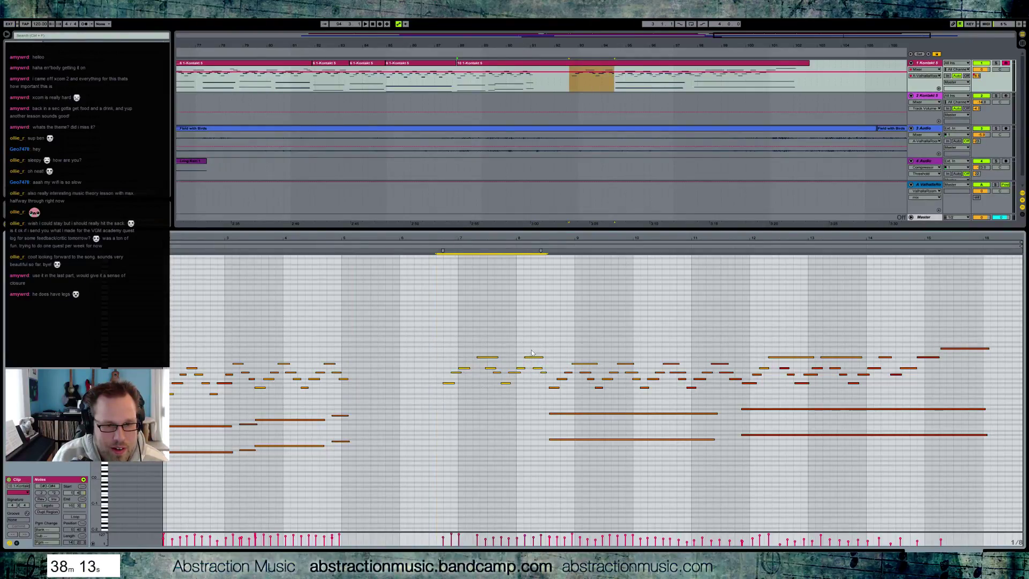
pyautogui.moveTo(532, 349); pyautogui.dragTo(543, 377)
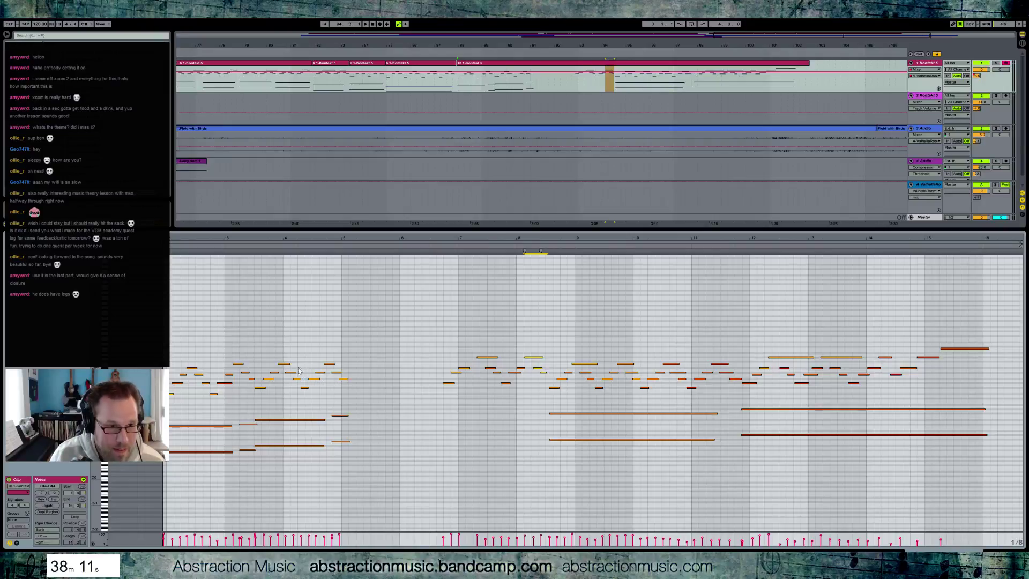
pyautogui.click(328, 364)
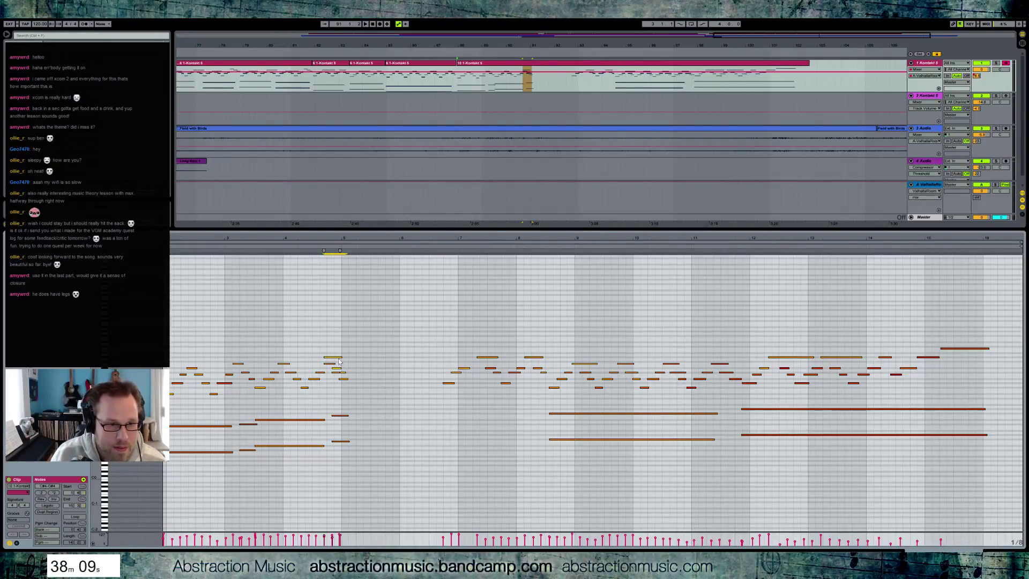
pyautogui.press('Up')
pyautogui.press('Up')
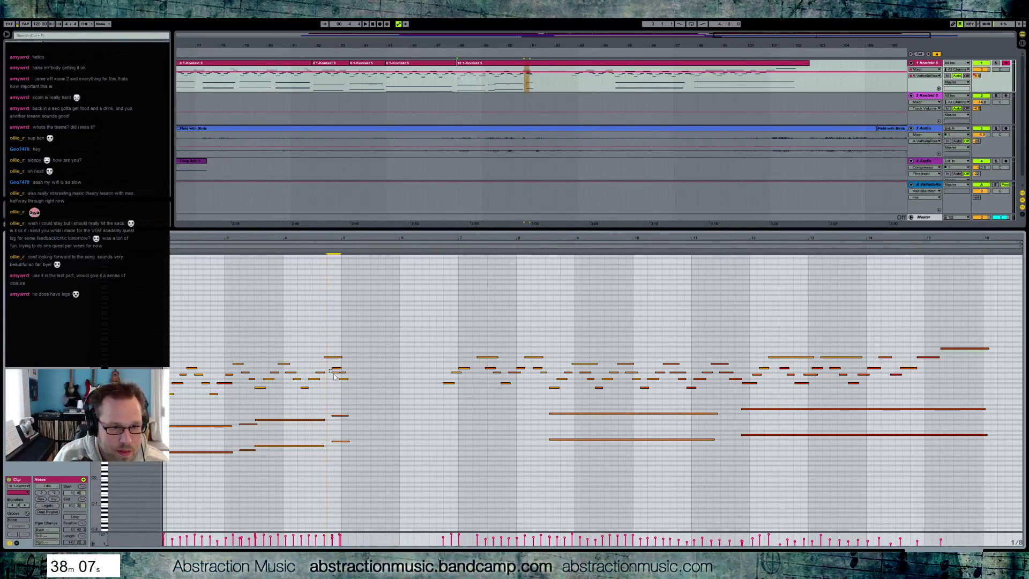
# - Delete the leftover melody phrase around the clip's bars 7 and 8, and shift all following notes earlier to start at about bar 5
pyautogui.moveTo(429, 347); pyautogui.dragTo(542, 395)
pyautogui.press('Delete')
pyautogui.moveTo(543, 312); pyautogui.dragTo(1002, 496)
pyautogui.press('Left')
pyautogui.press('Left')
pyautogui.press('Left')
pyautogui.press('Left')
pyautogui.press('Left')
pyautogui.press('Left')
pyautogui.press('Left')
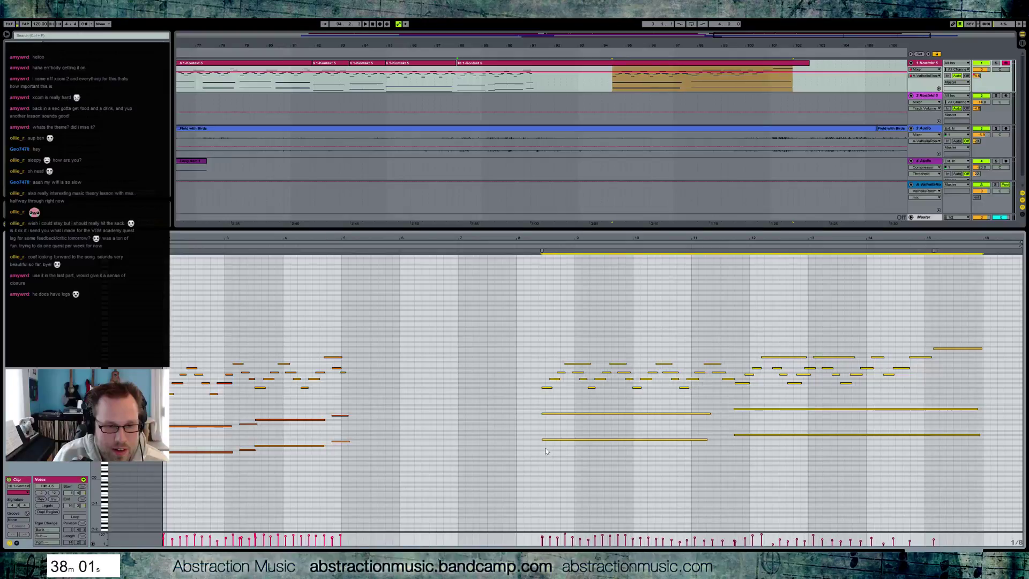
pyautogui.press('Left')
pyautogui.press('Left')
pyautogui.press('Left')
pyautogui.press('Left')
pyautogui.press('Left')
pyautogui.press('Left')
pyautogui.press('Left')
pyautogui.press('Left')
pyautogui.press('Left')
pyautogui.press('Left')
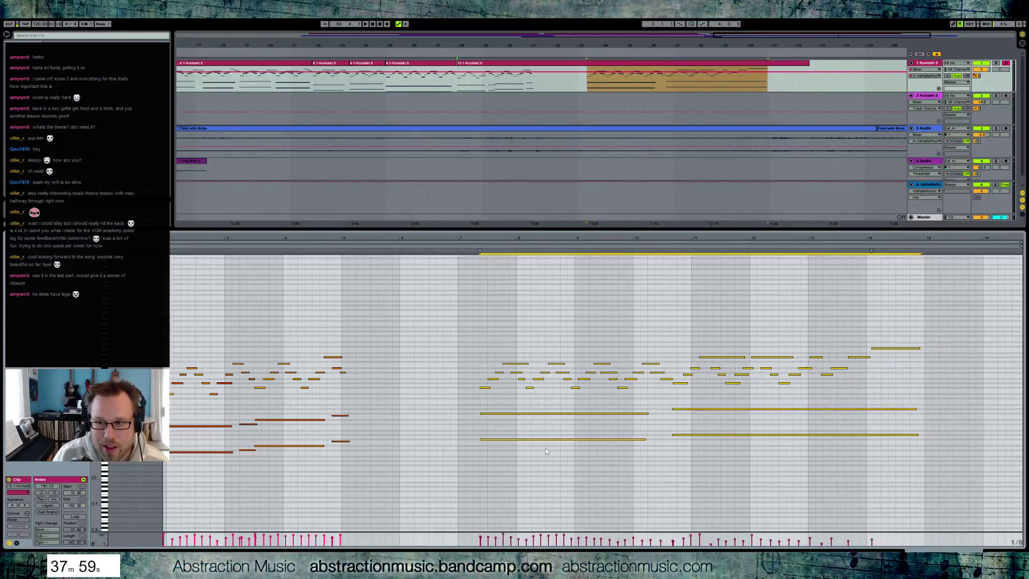
pyautogui.press('Left')
pyautogui.press('Left')
pyautogui.press('Left')
pyautogui.press('Left')
pyautogui.press('Left')
pyautogui.press('Left')
pyautogui.press('Left')
pyautogui.press('Left')
pyautogui.press('Left')
pyautogui.press('Left')
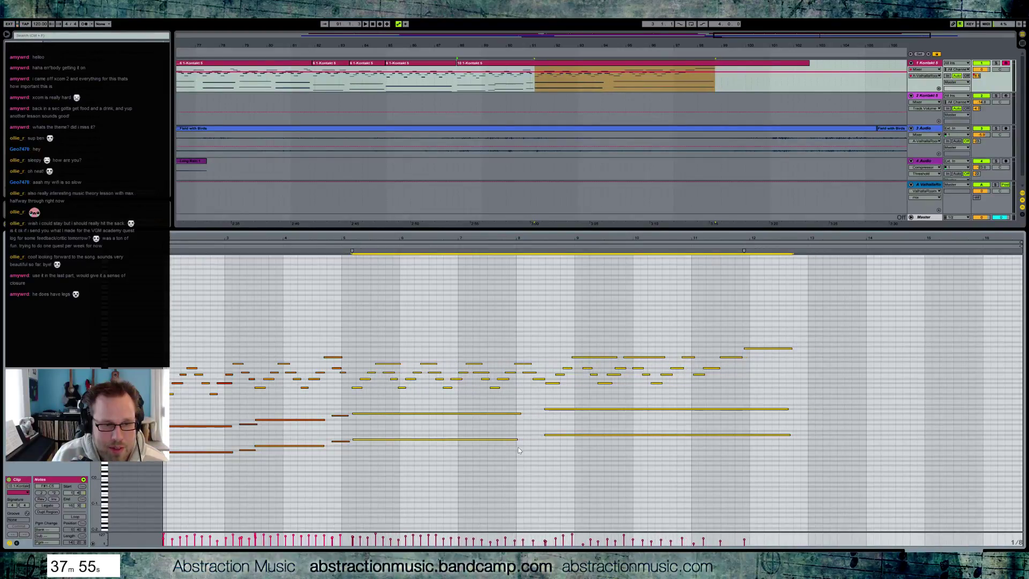
pyautogui.press('space')
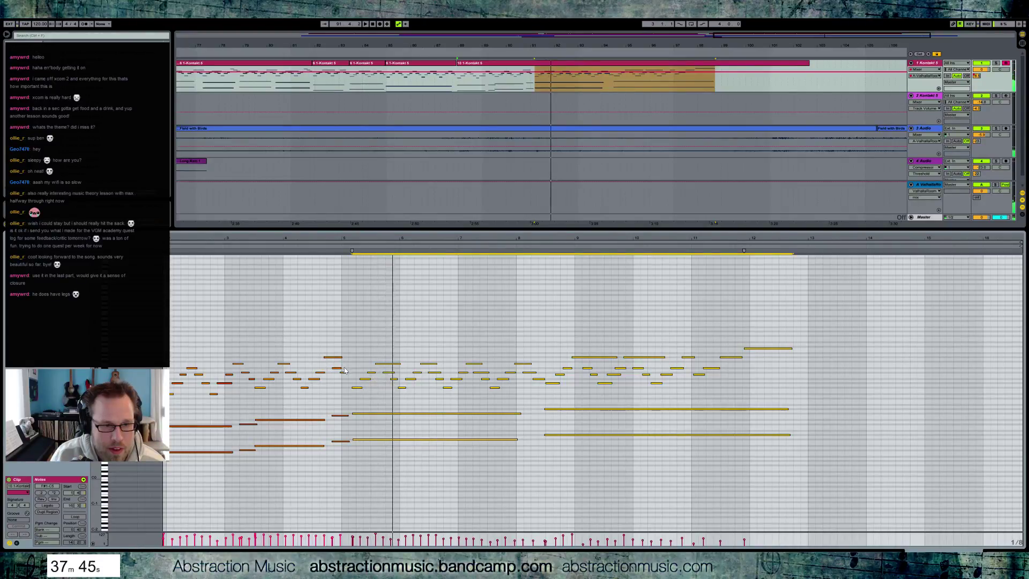
pyautogui.press('space')
pyautogui.press('Left')
# - Nudge the second, fourth and fifth bass pairs slightly earlier and fit the two short pairs' lengths to the notes that follow
pyautogui.moveTo(339, 405); pyautogui.dragTo(339, 459)
pyautogui.press('Left')
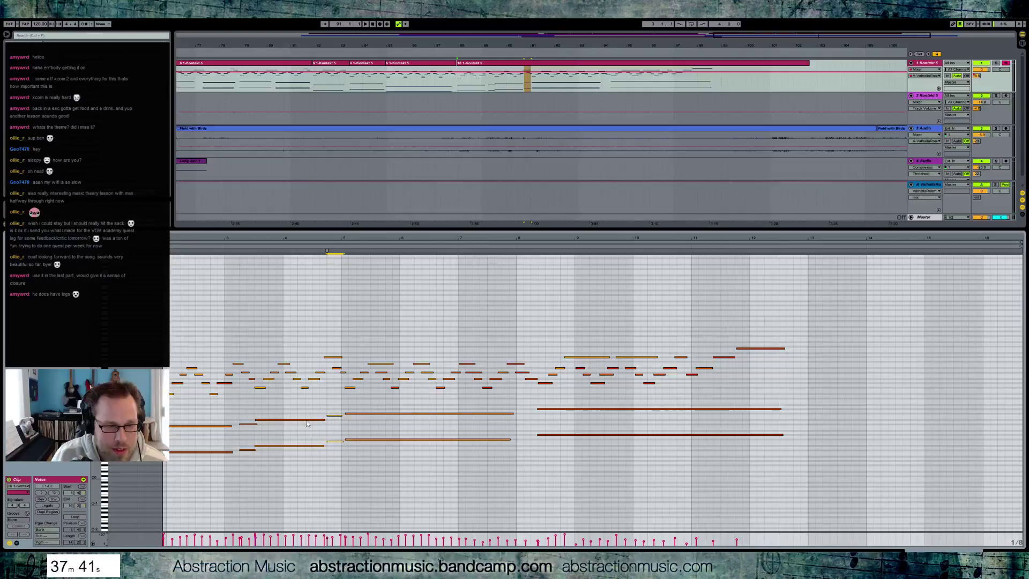
pyautogui.moveTo(245, 418); pyautogui.dragTo(247, 462)
pyautogui.press('Left')
pyautogui.moveTo(248, 425); pyautogui.dragTo(256, 425)
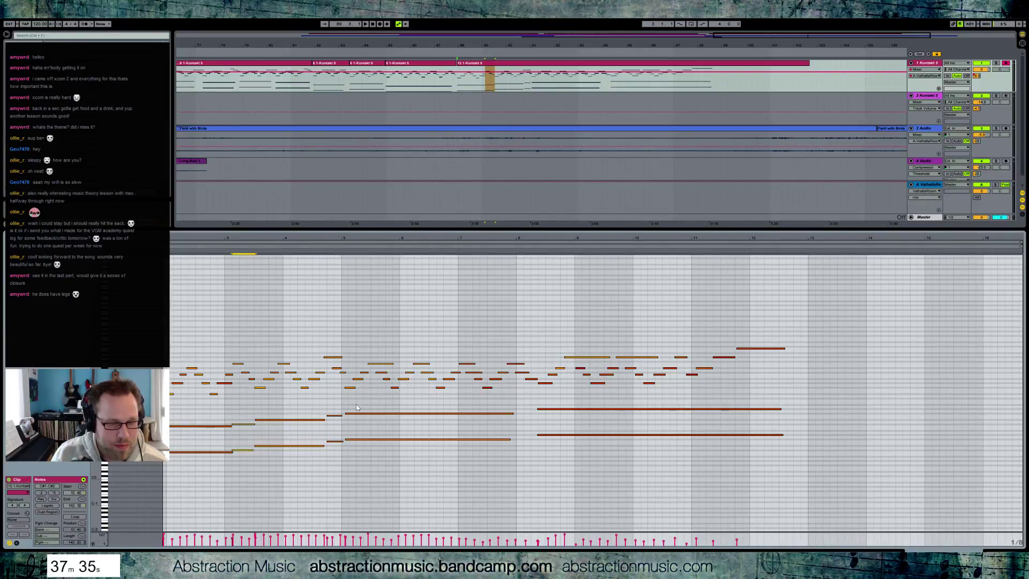
pyautogui.moveTo(356, 404); pyautogui.dragTo(360, 454)
pyautogui.press('Left')
pyautogui.moveTo(325, 409); pyautogui.dragTo(342, 441)
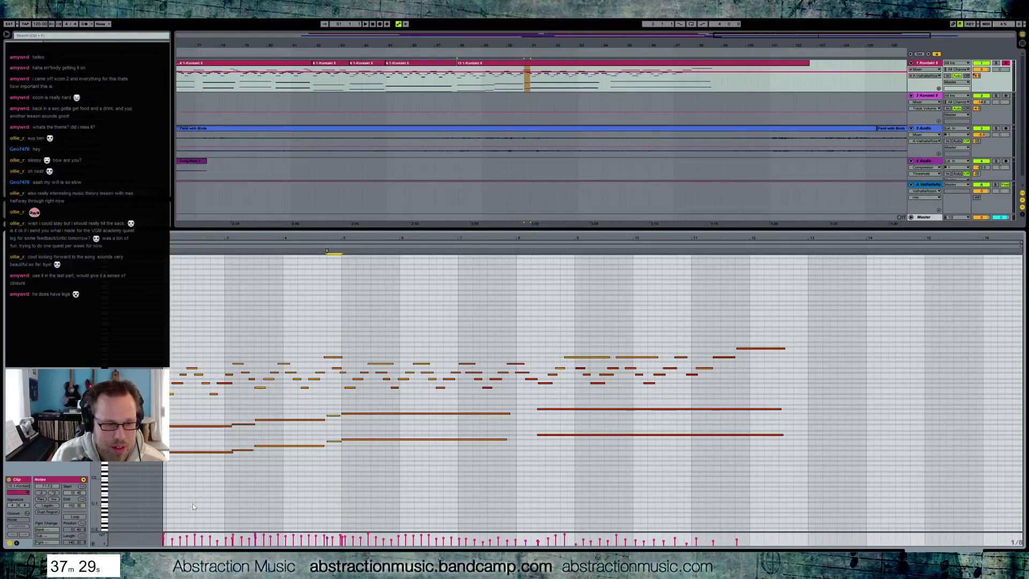
# - Show the clip's pedal controller envelope and clear its values from about bar 3 through the end of the notes
pyautogui.click(17, 543)
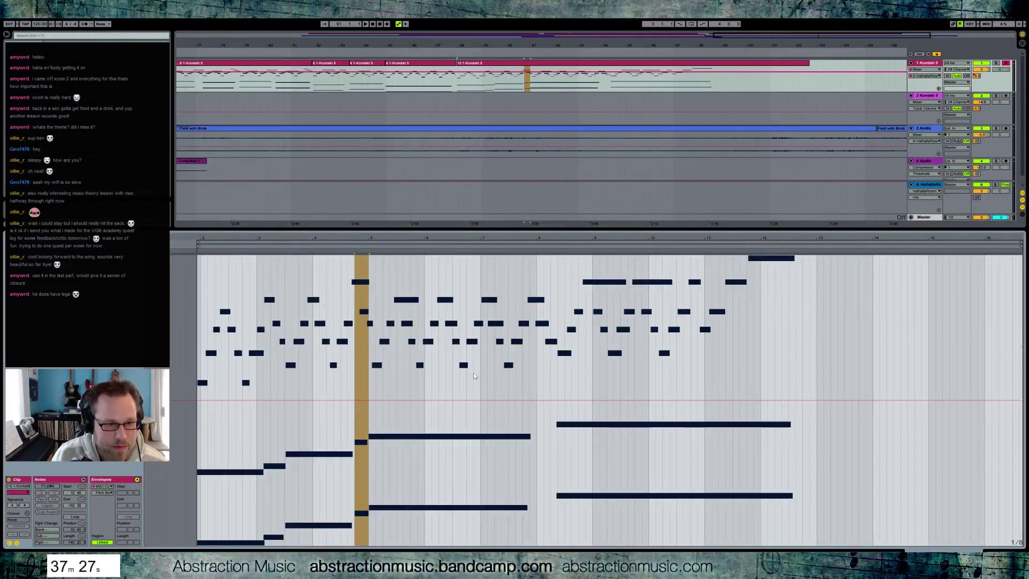
pyautogui.click(106, 494)
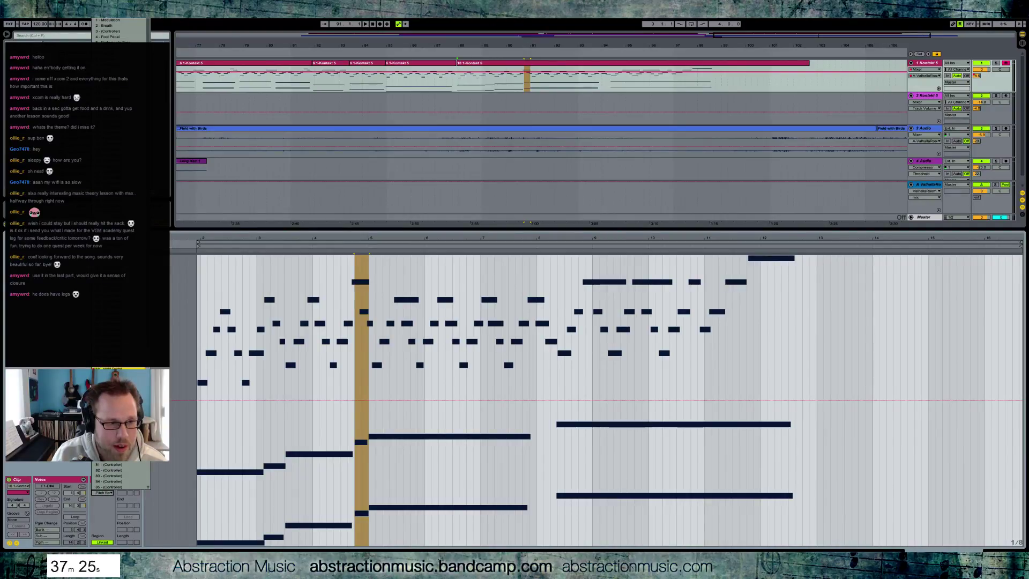
pyautogui.click(116, 370)
pyautogui.moveTo(263, 440); pyautogui.dragTo(853, 421)
pyautogui.press('Delete')
# - Draw short drops to zero in the envelope at each bass change from about bar 3 to mid-bar 8, and play it
pyautogui.click(244, 435)
pyautogui.press('b')
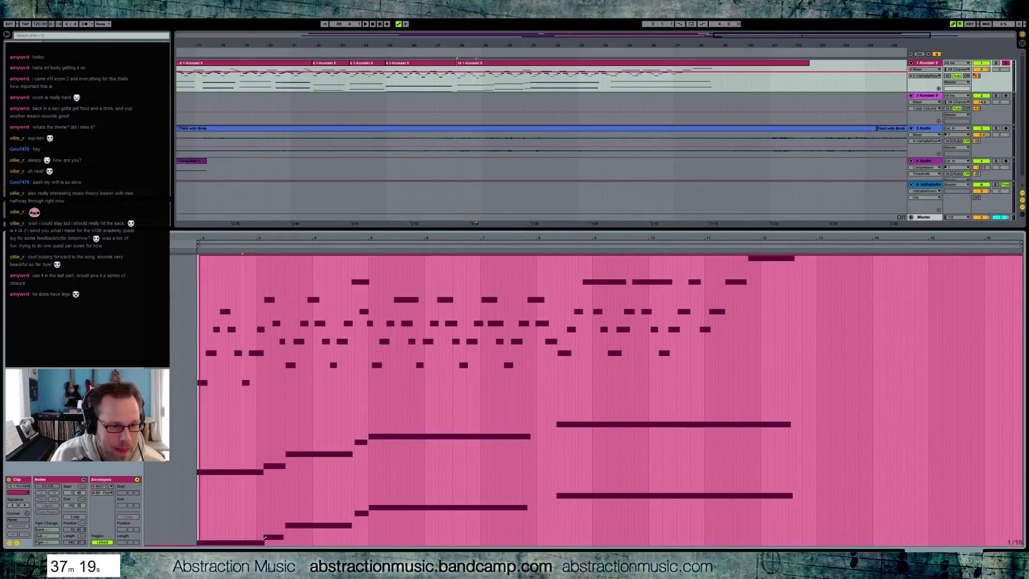
pyautogui.moveTo(264, 543); pyautogui.dragTo(268, 547)
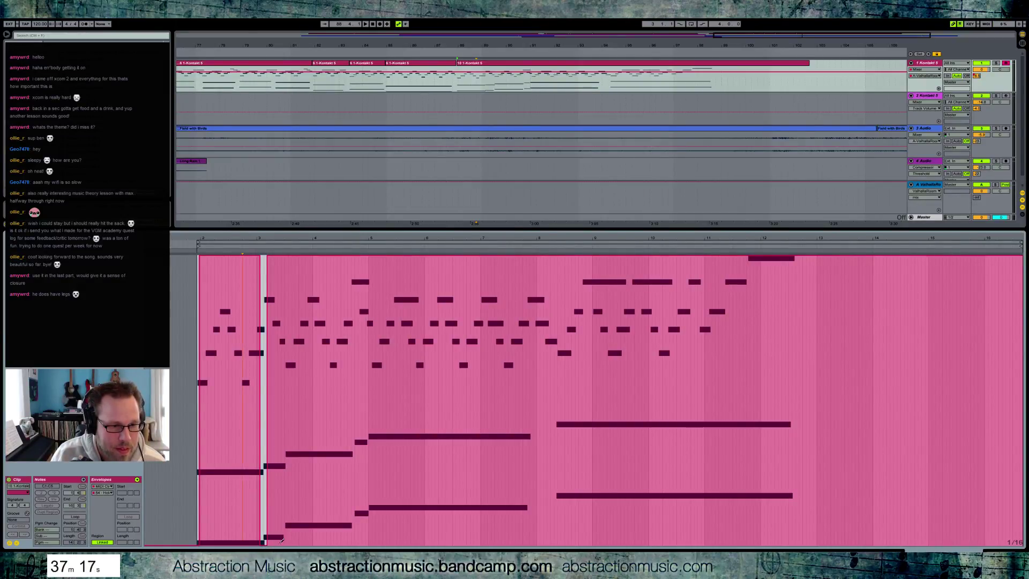
pyautogui.click(284, 541)
pyautogui.moveTo(284, 544); pyautogui.dragTo(289, 544)
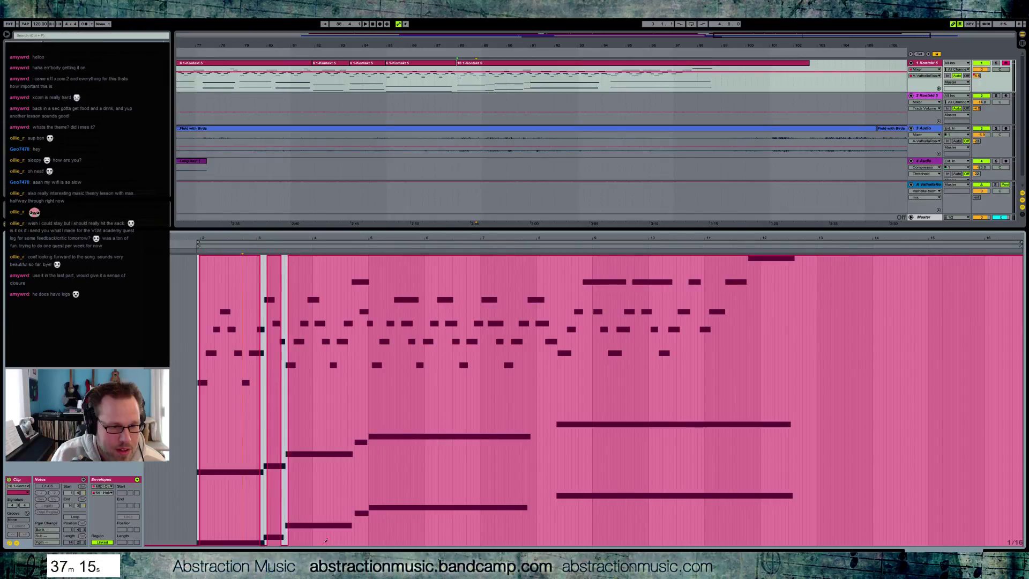
pyautogui.moveTo(351, 539); pyautogui.dragTo(371, 548)
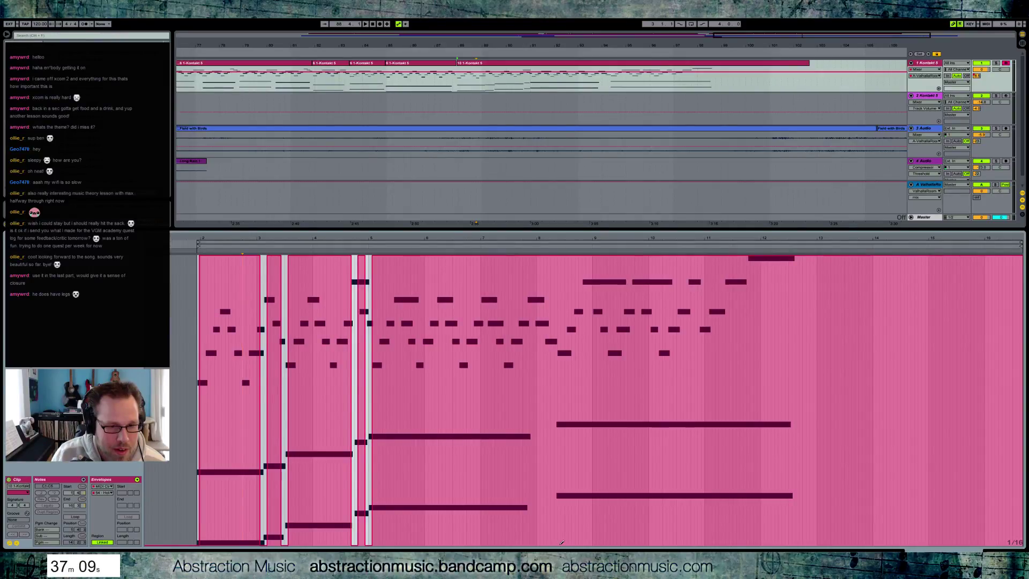
pyautogui.moveTo(563, 549); pyautogui.dragTo(565, 548)
pyautogui.press('space')
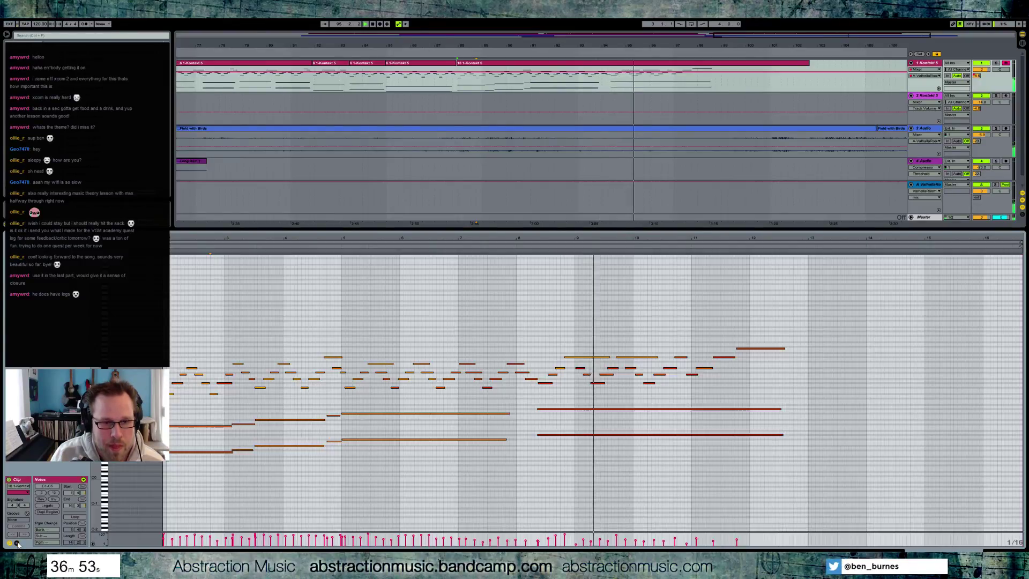
# - Hide the clip envelopes, move the fourth bass pair slightly earlier before the clip's bar 5, and play the passage
pyautogui.click(17, 543)
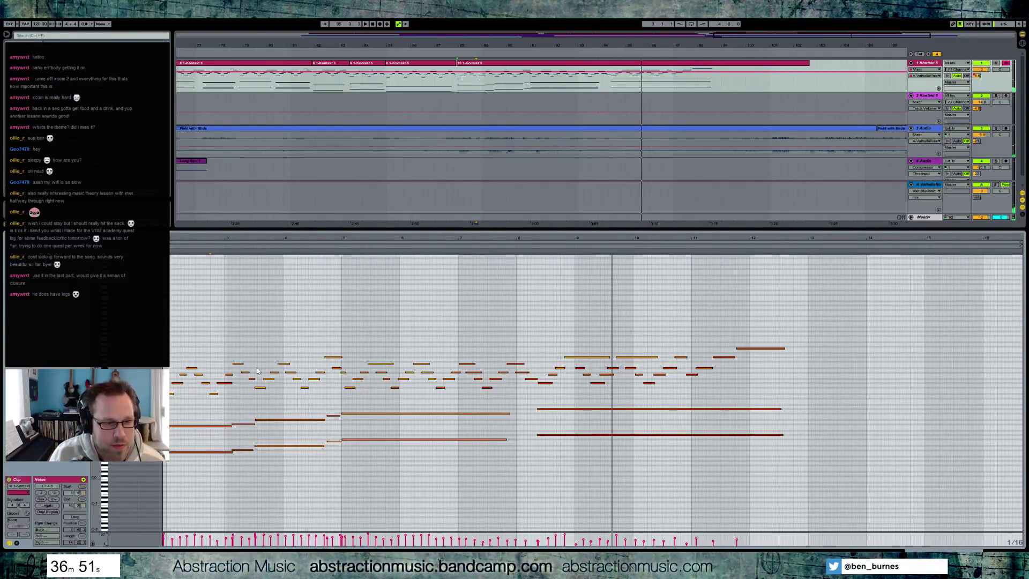
pyautogui.press('space')
pyautogui.moveTo(332, 408); pyautogui.dragTo(328, 434)
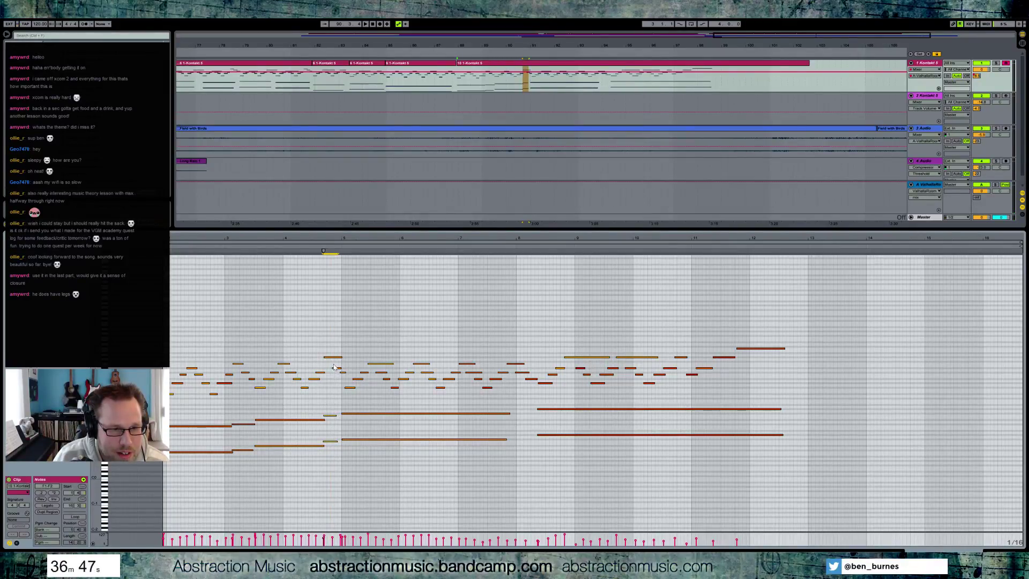
pyautogui.press('space')
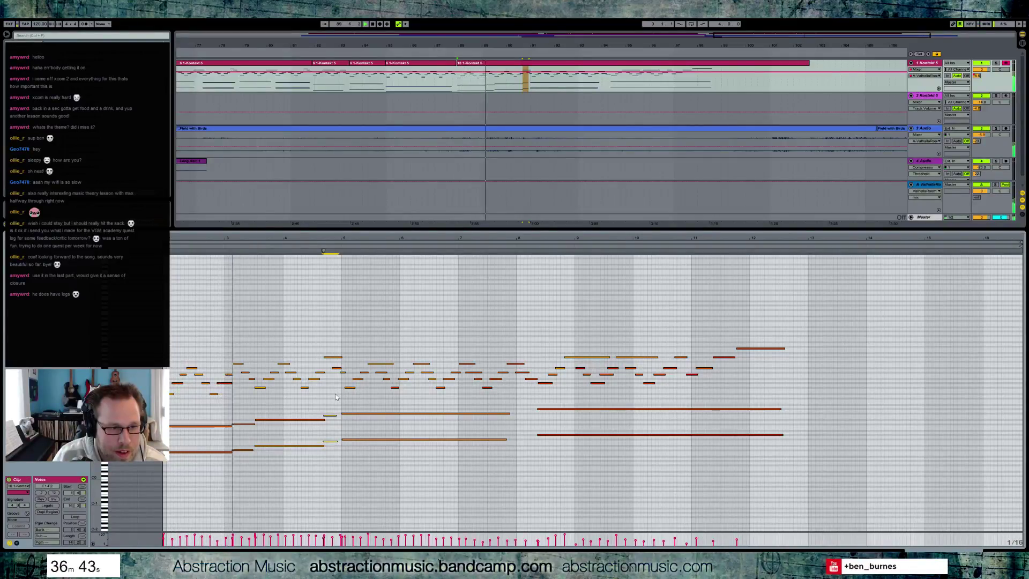
pyautogui.press('space')
# - Replay the passage around the second bass pair and raise the melody note at about the clip's bar 4 slightly in pitch
pyautogui.moveTo(241, 415); pyautogui.dragTo(243, 472)
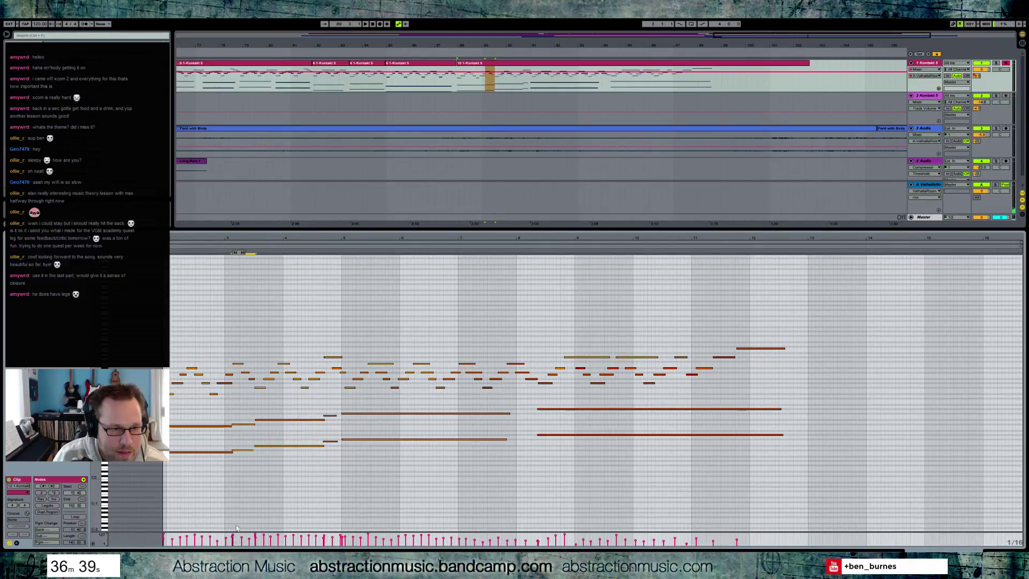
pyautogui.press('space')
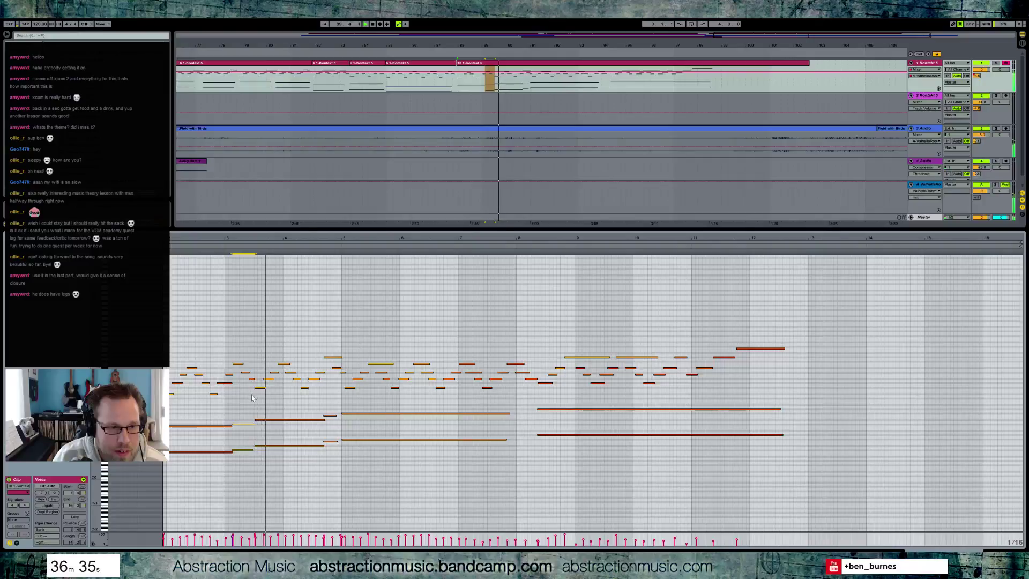
pyautogui.click(286, 364)
pyautogui.press('Down')
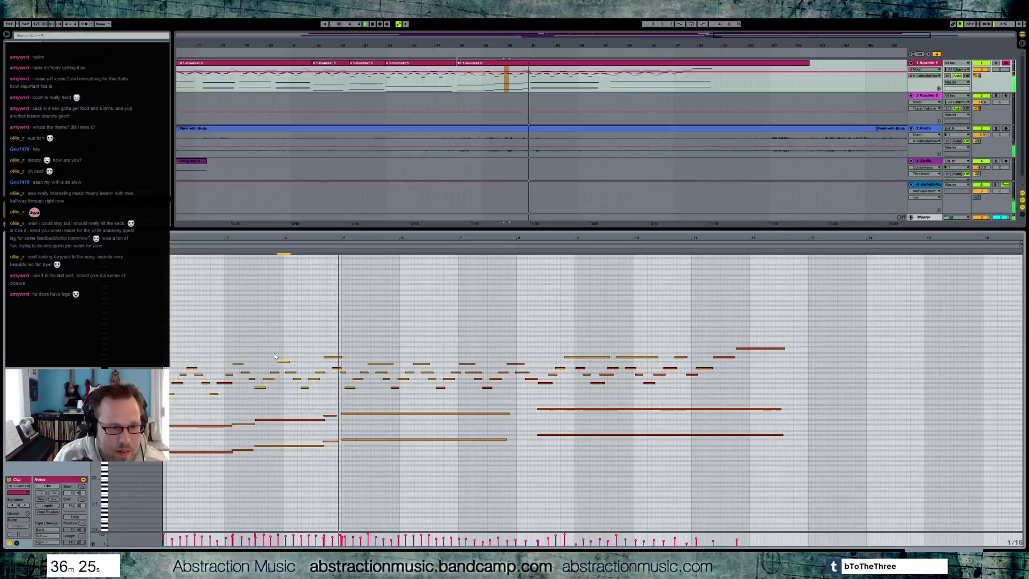
# - Nudge the long fifth bass pair slightly earlier before the clip's bar 5 and play from just before bar 4
pyautogui.click(345, 377)
pyautogui.press('space')
pyautogui.click(355, 444)
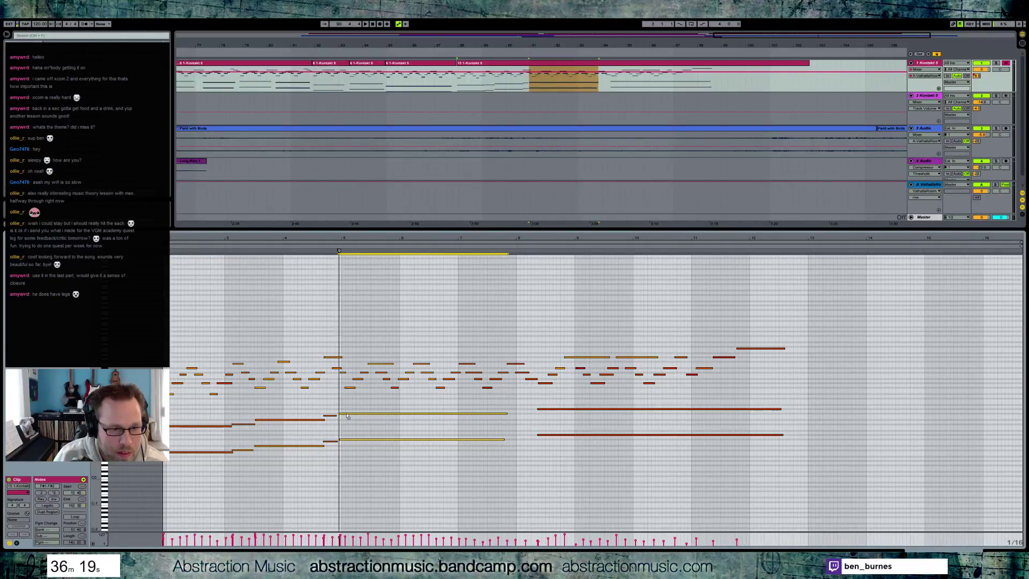
pyautogui.click(278, 248)
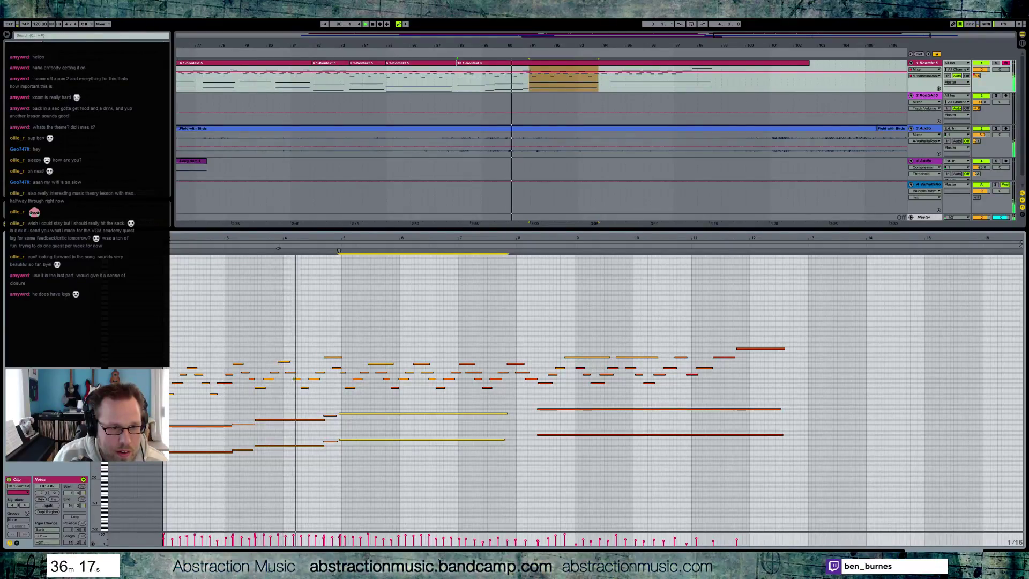
# - Nudge the long fifth bass pair later so it starts at the clip's bar 5, and play from mid-bar 4
pyautogui.press('Right')
pyautogui.press('Right')
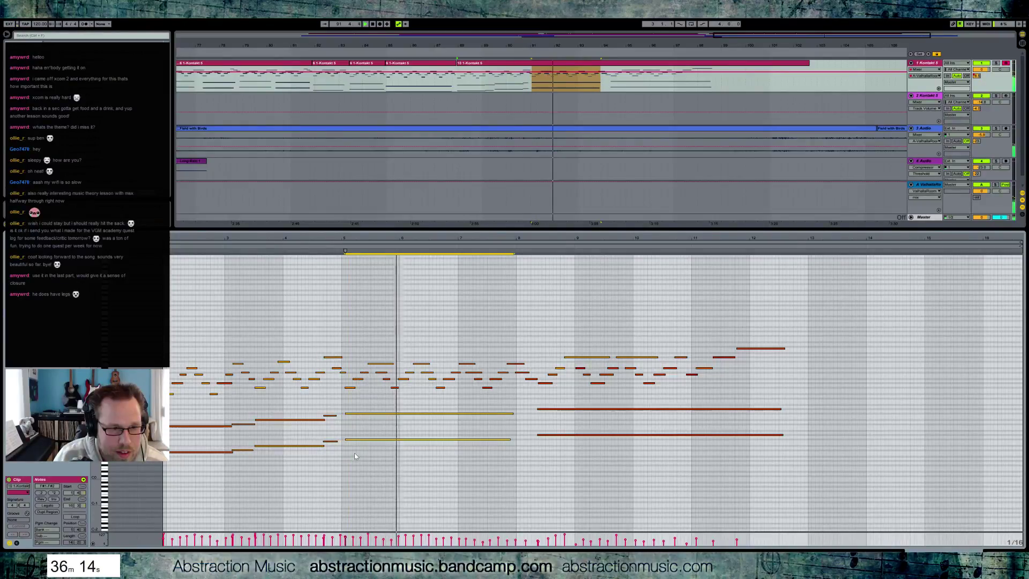
pyautogui.click(309, 246)
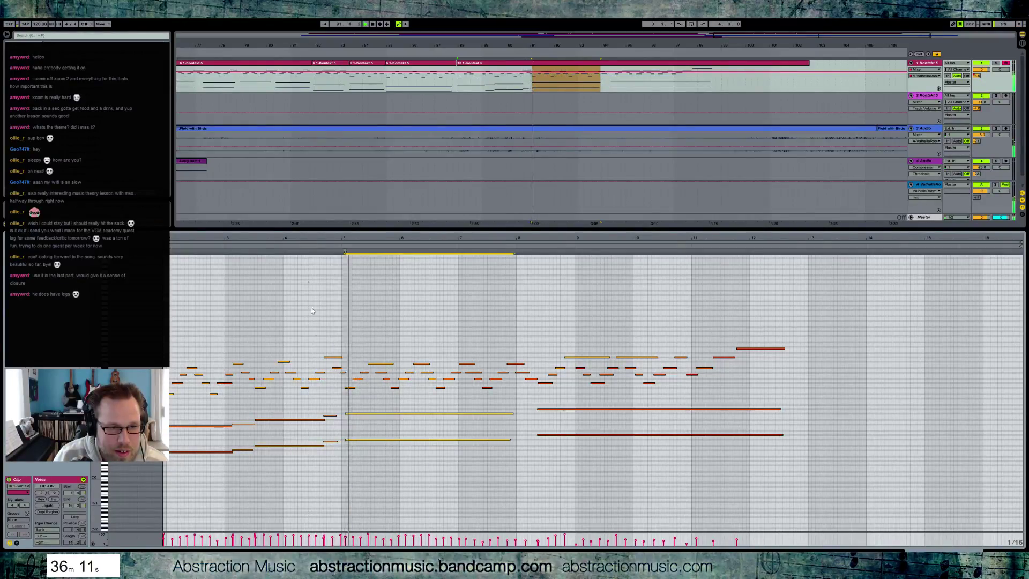
# - Lengthen the short fourth bass pair to meet the fifth pair, and nudge the melody note at the clip's bar 5 slightly earlier
pyautogui.moveTo(320, 410); pyautogui.dragTo(345, 445)
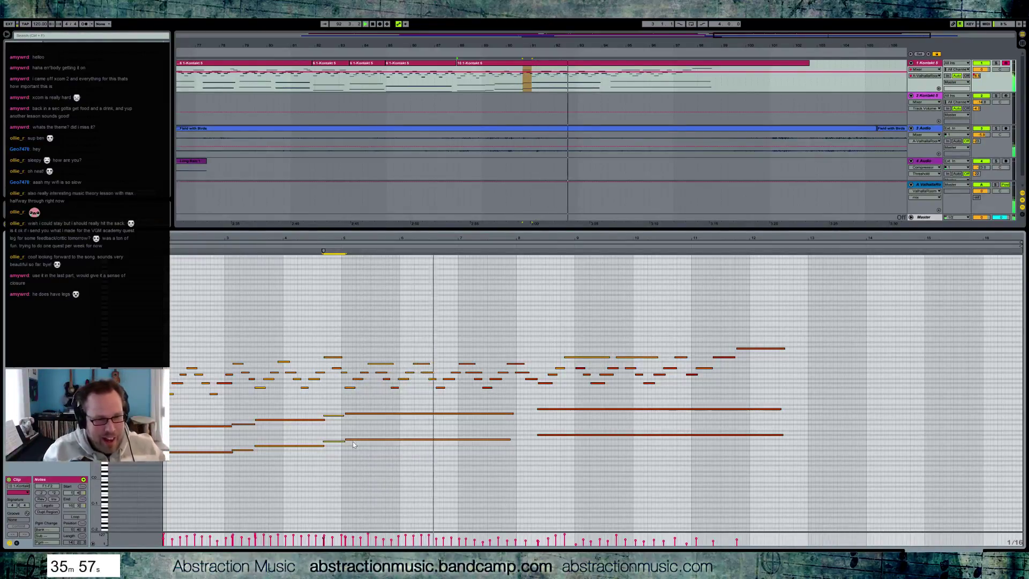
pyautogui.click(341, 372)
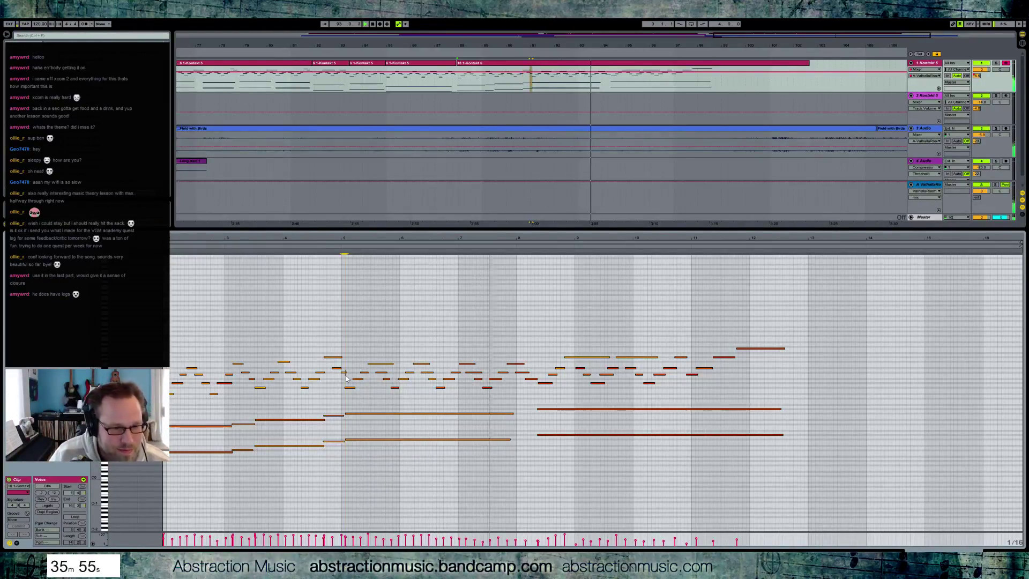
pyautogui.click(340, 375)
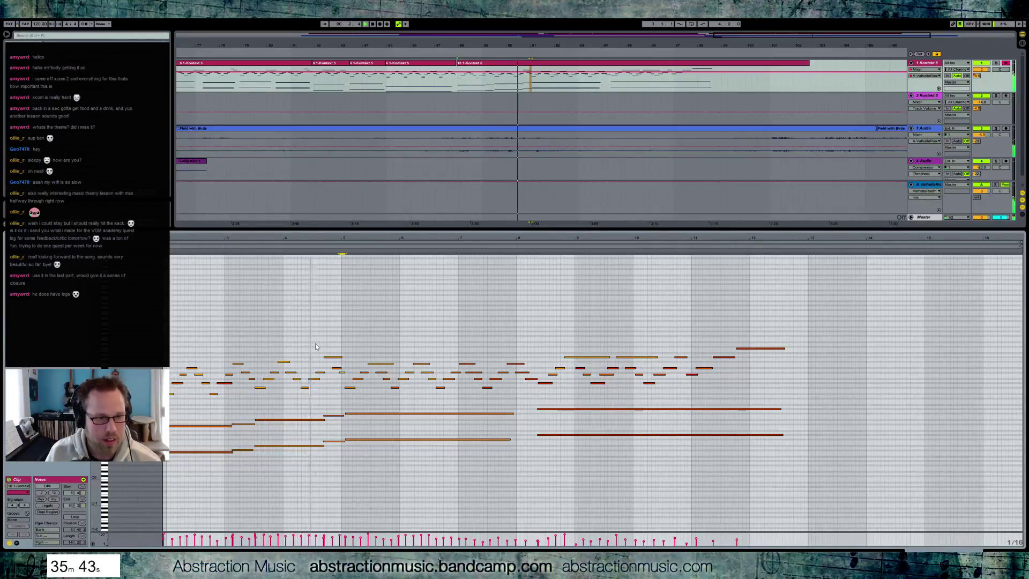
pyautogui.click(356, 351)
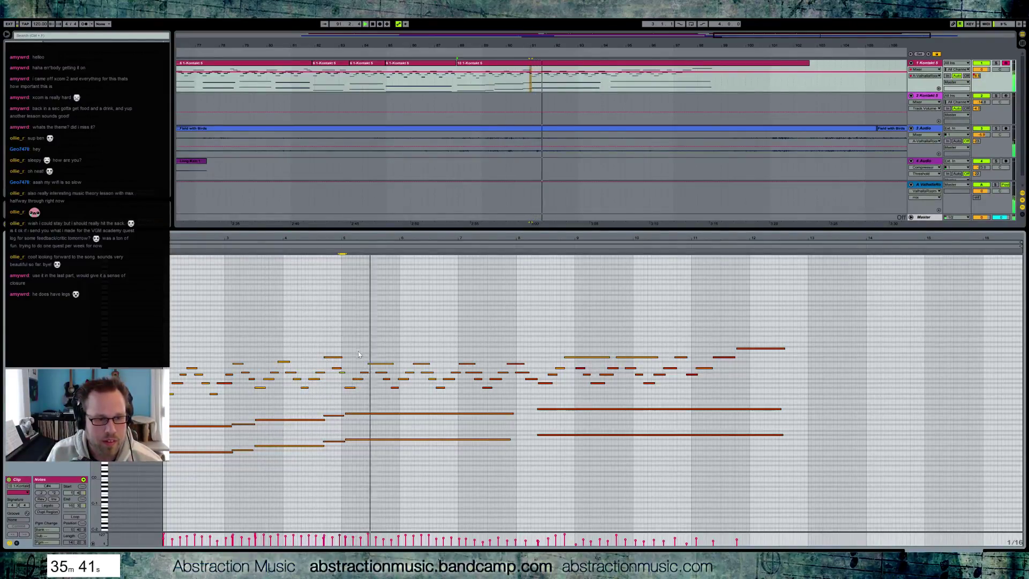
# - Shift all notes from the clip's bar 5 onward slightly later, adjust the melody note at bar 5, and replay from mid-bar 4
pyautogui.moveTo(416, 403); pyautogui.dragTo(783, 491)
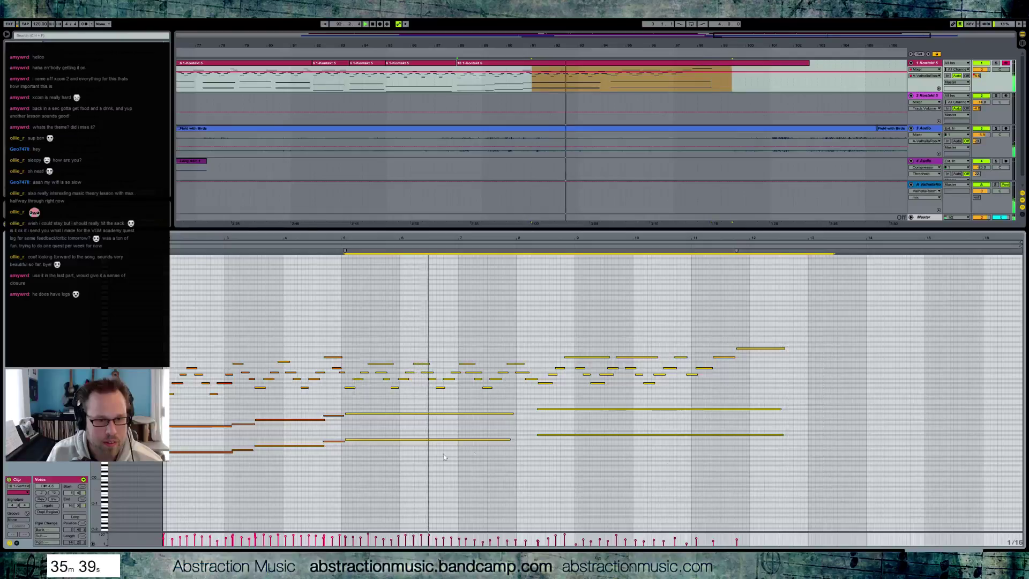
pyautogui.hotkey('ctrl', 'l')
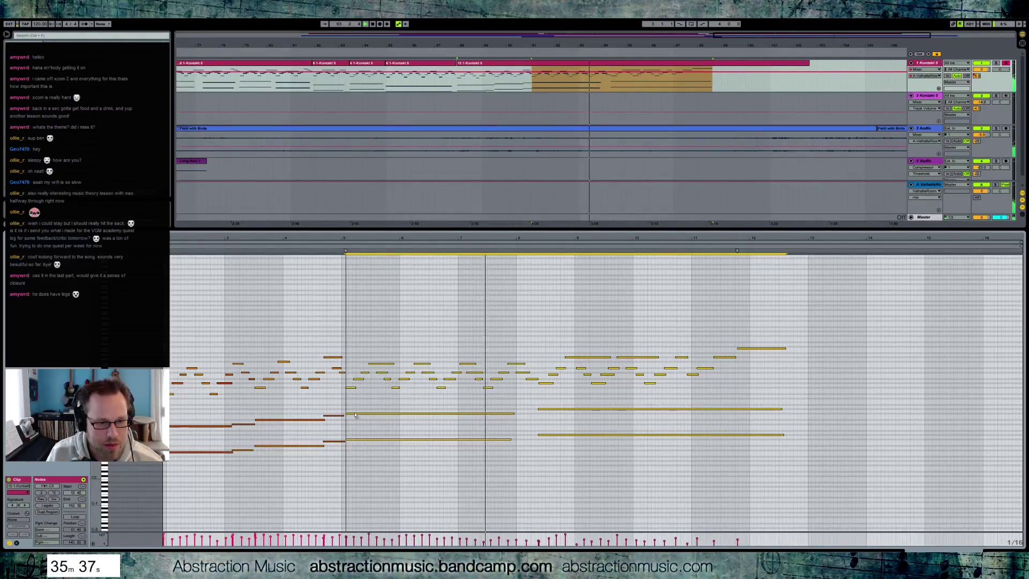
pyautogui.click(320, 246)
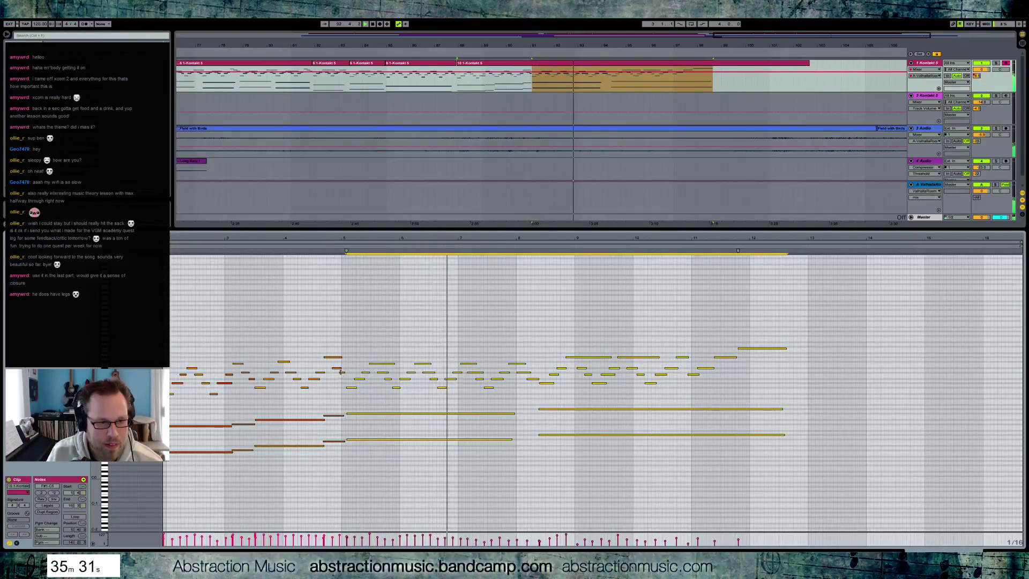
pyautogui.click(343, 376)
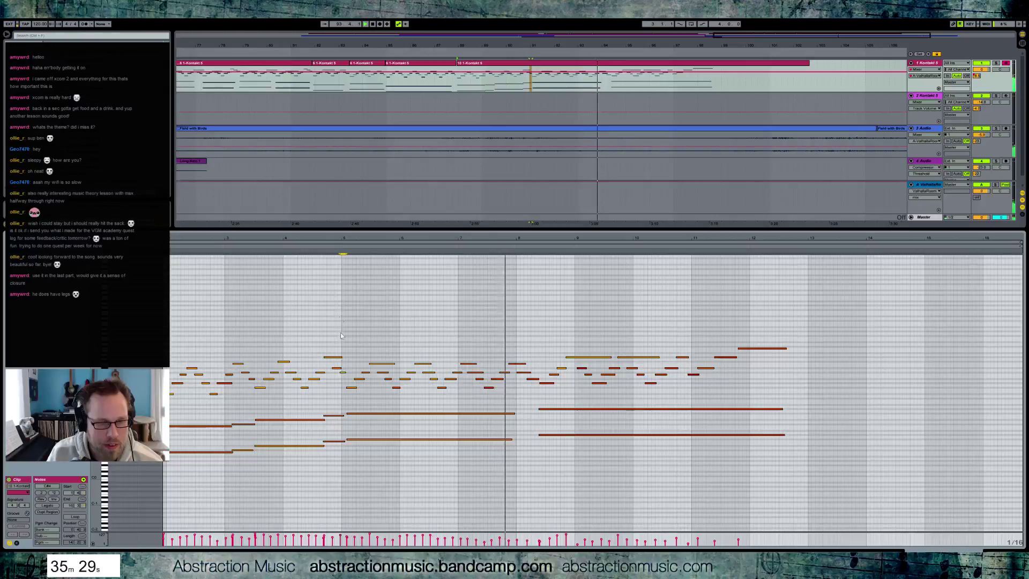
pyautogui.click(319, 248)
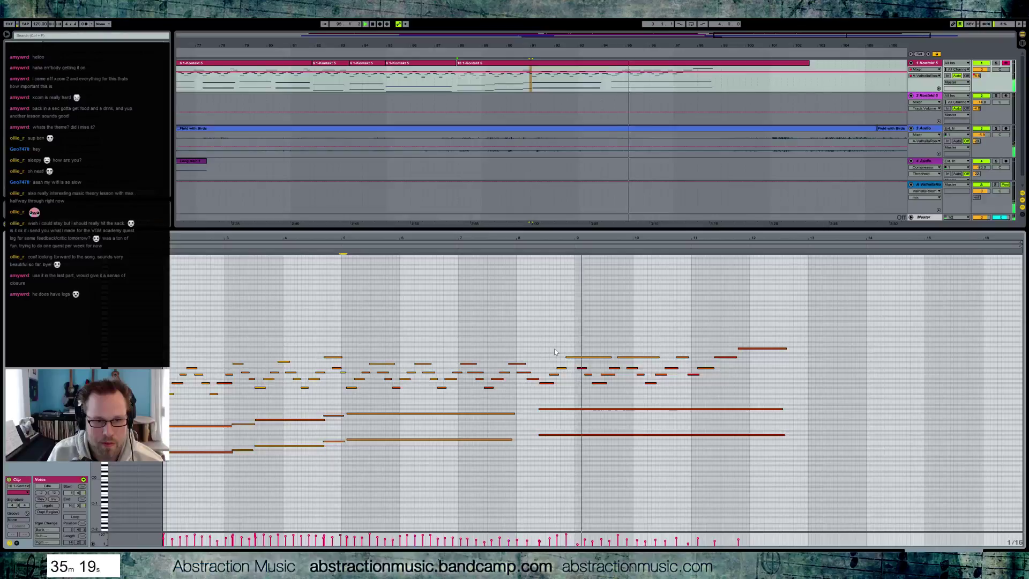
# - Listen to the clip's closing bars and check the melody notes between about bars 9 and 11
pyautogui.moveTo(554, 348); pyautogui.dragTo(654, 363)
pyautogui.click(633, 346)
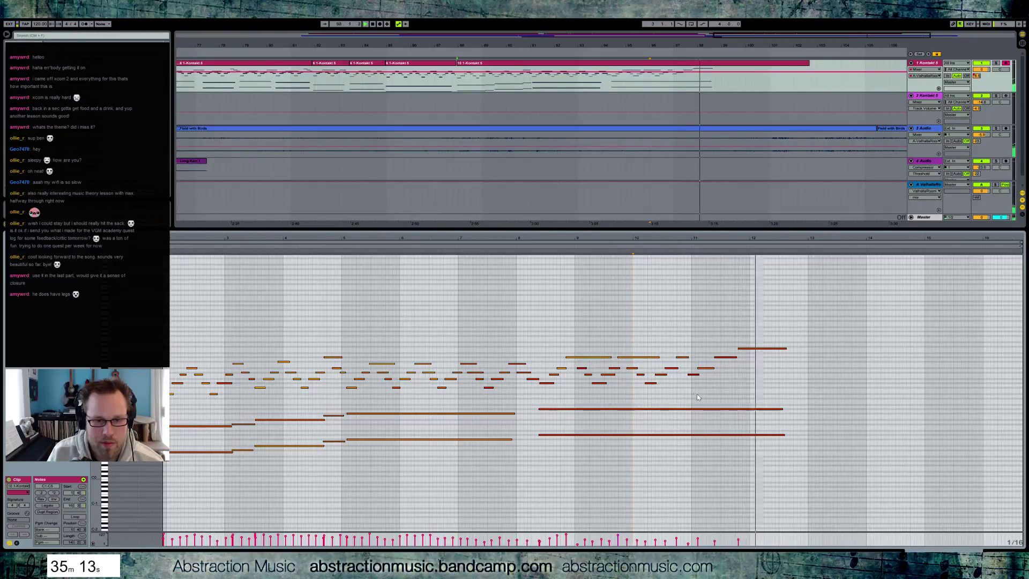
pyautogui.click(693, 374)
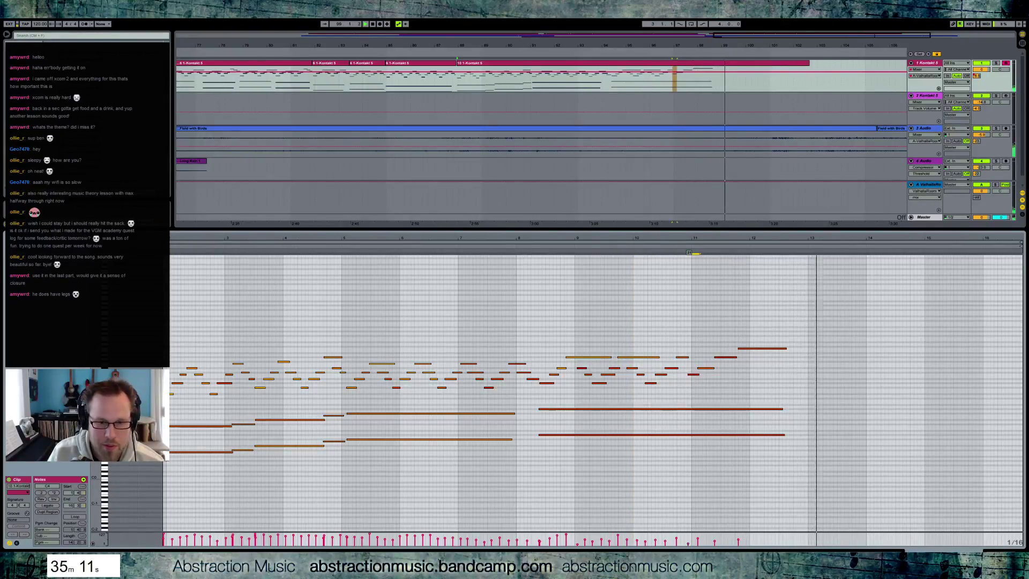
pyautogui.hotkey('ctrl', 'a')
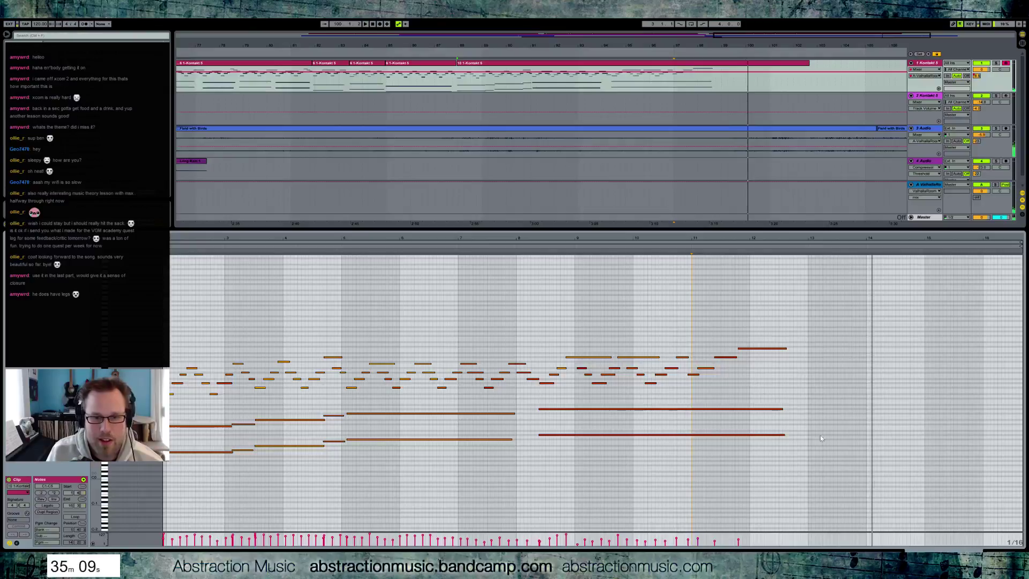
# - Shorten the closing Kontakt clip to end just after its last notes, and play from the long Kontakt clip at bar 25
pyautogui.hotkey('shift', 'Tab')
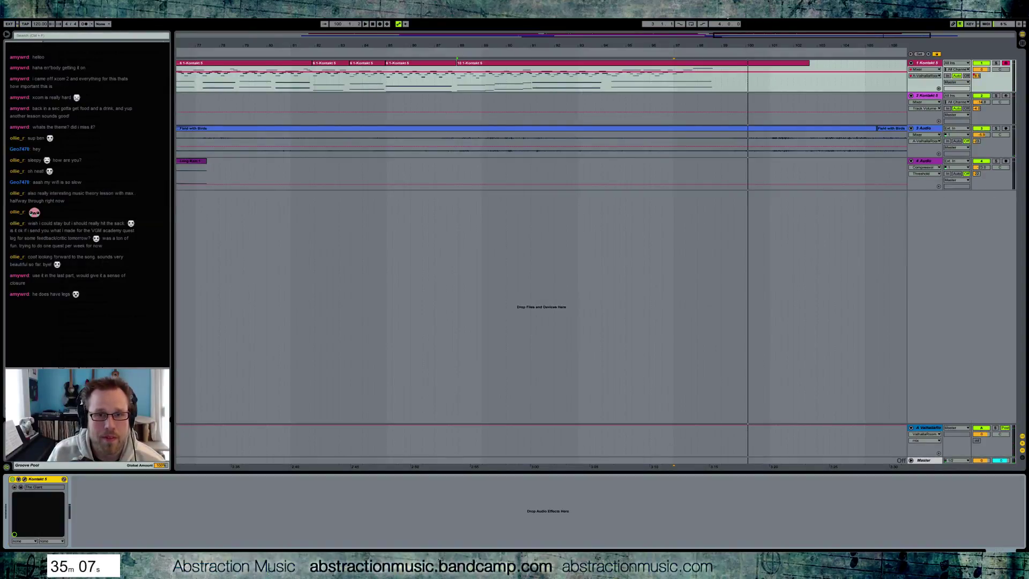
pyautogui.moveTo(740, 36); pyautogui.dragTo(740, 30)
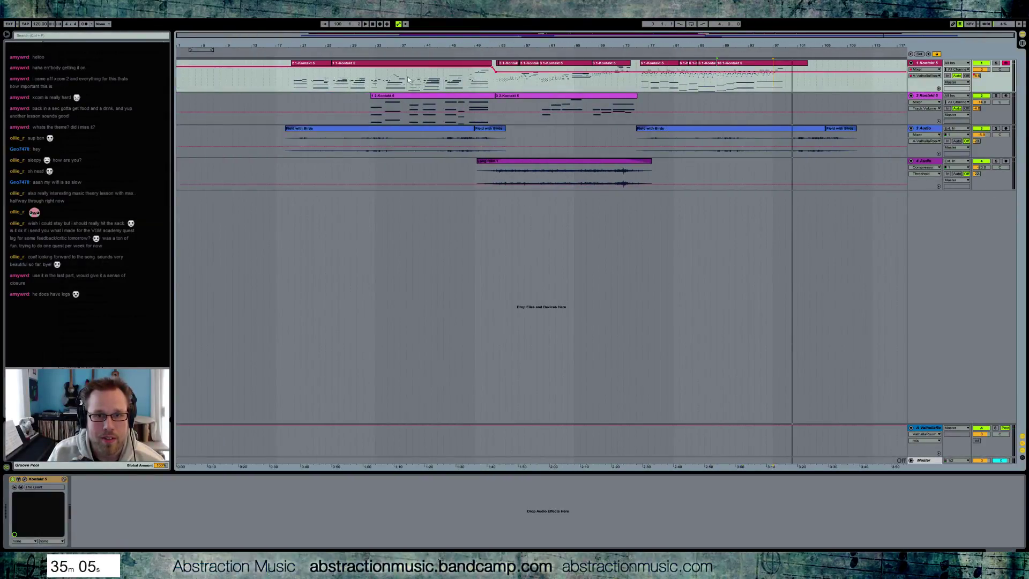
pyautogui.moveTo(808, 75); pyautogui.dragTo(786, 75)
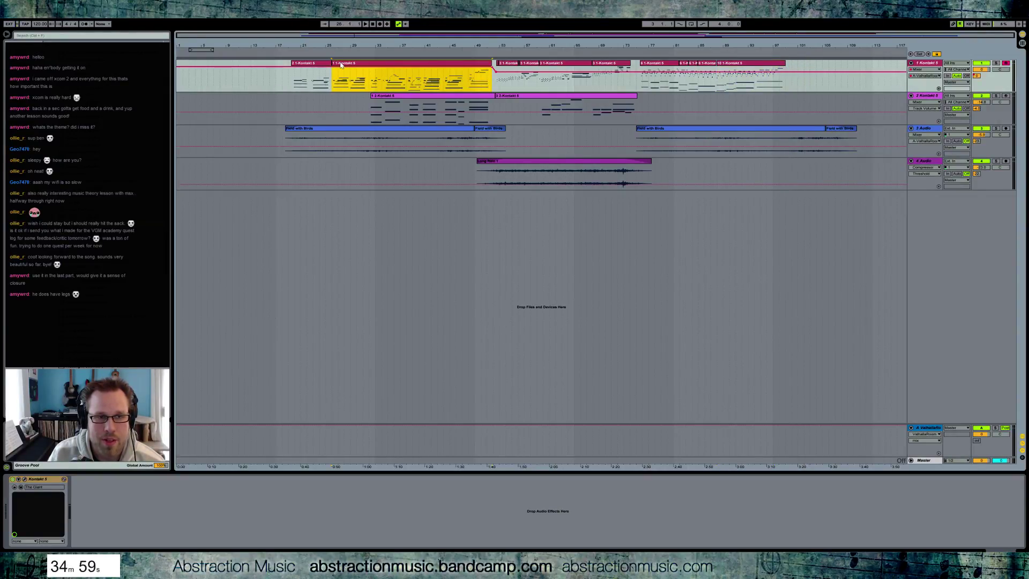
pyautogui.press('space')
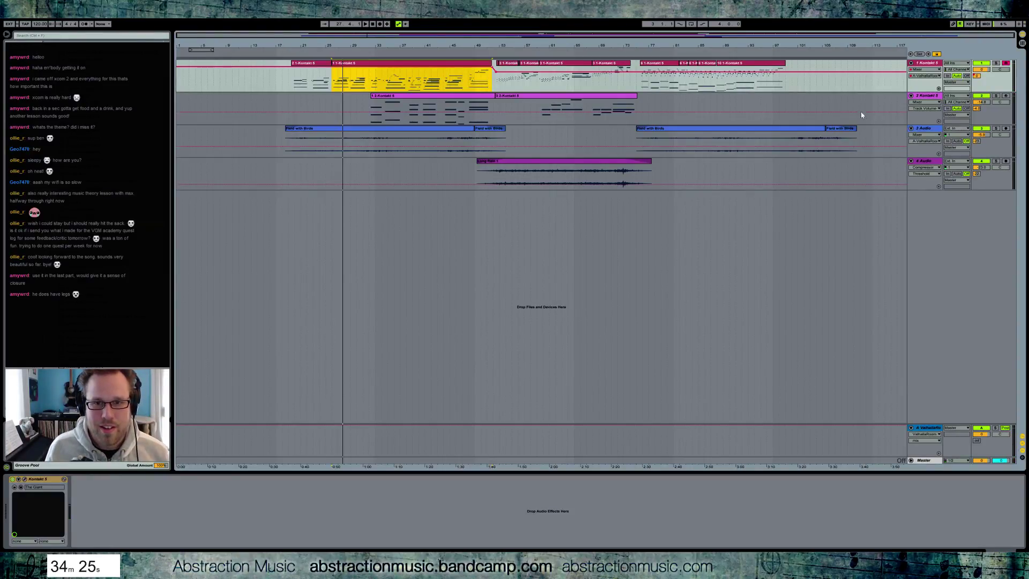
# - Shorten the second long audio clip on the third track to about bar 99, and delete the short leftover clip behind it
pyautogui.moveTo(823, 128); pyautogui.dragTo(779, 131)
pyautogui.moveTo(795, 137)
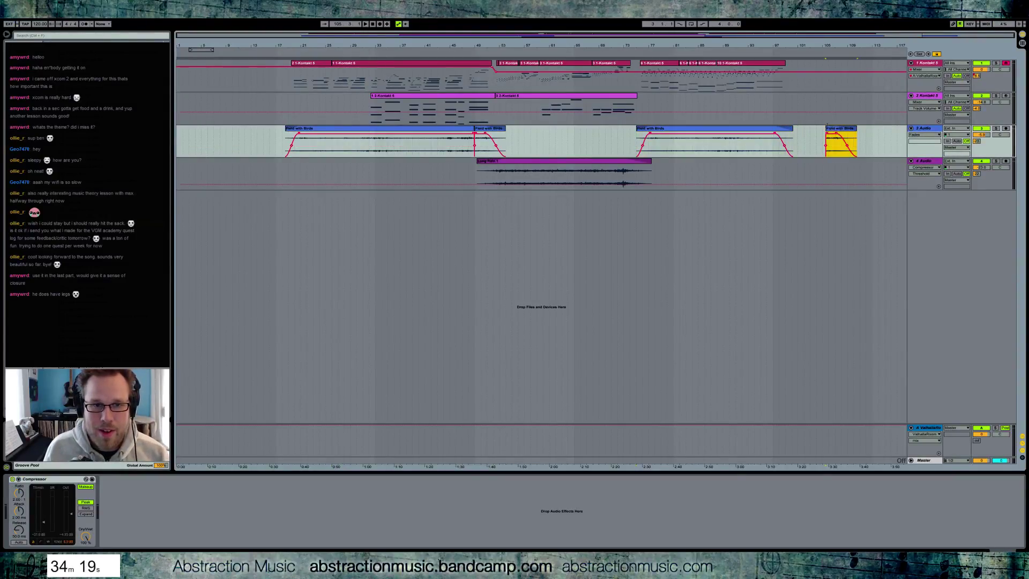
# - Show the string track's Kontakt instrument, create a very short MIDI clip near bar 75, and add a low note at its start
pyautogui.click(643, 104)
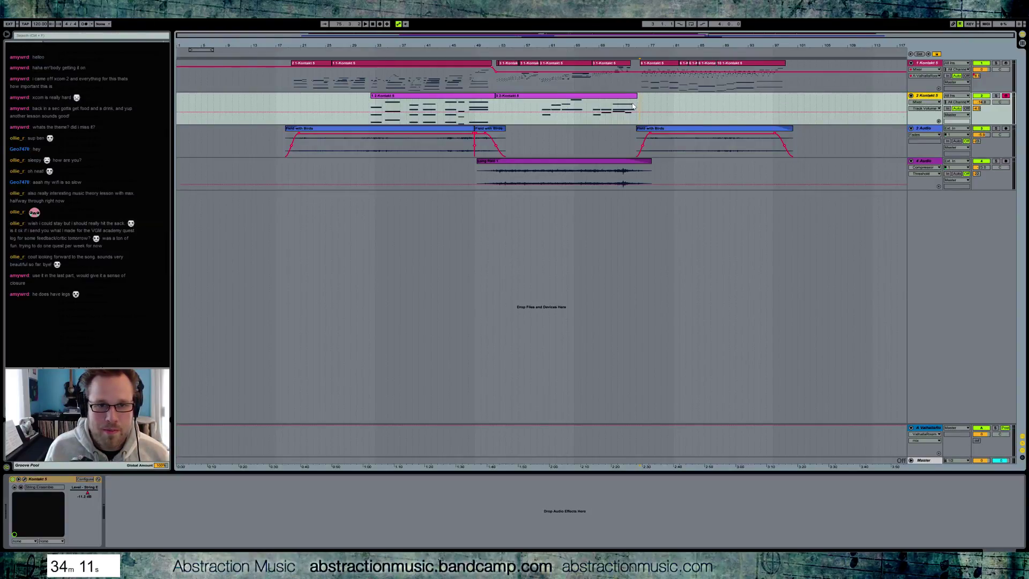
pyautogui.click(23, 479)
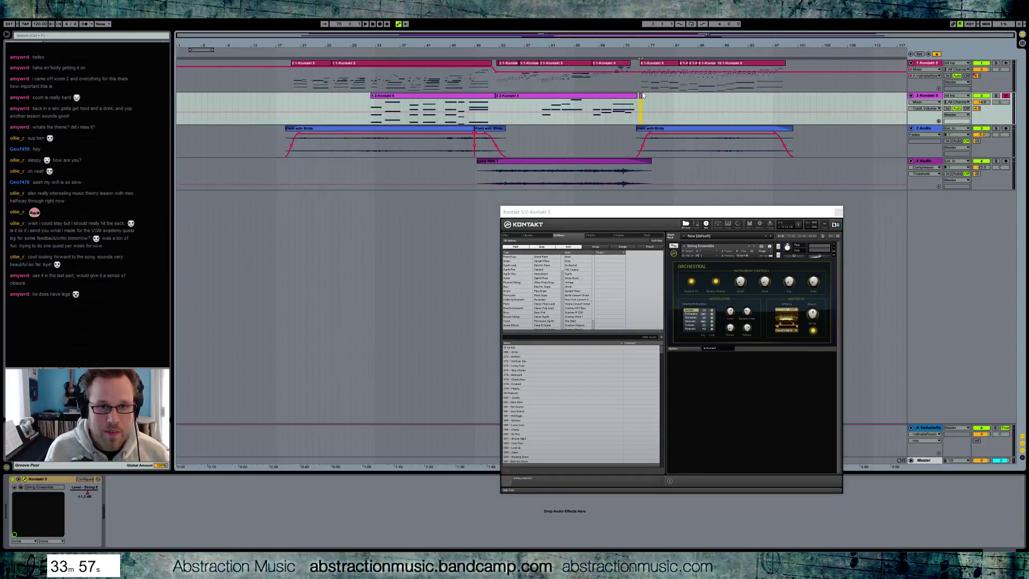
pyautogui.doubleClick(639, 96)
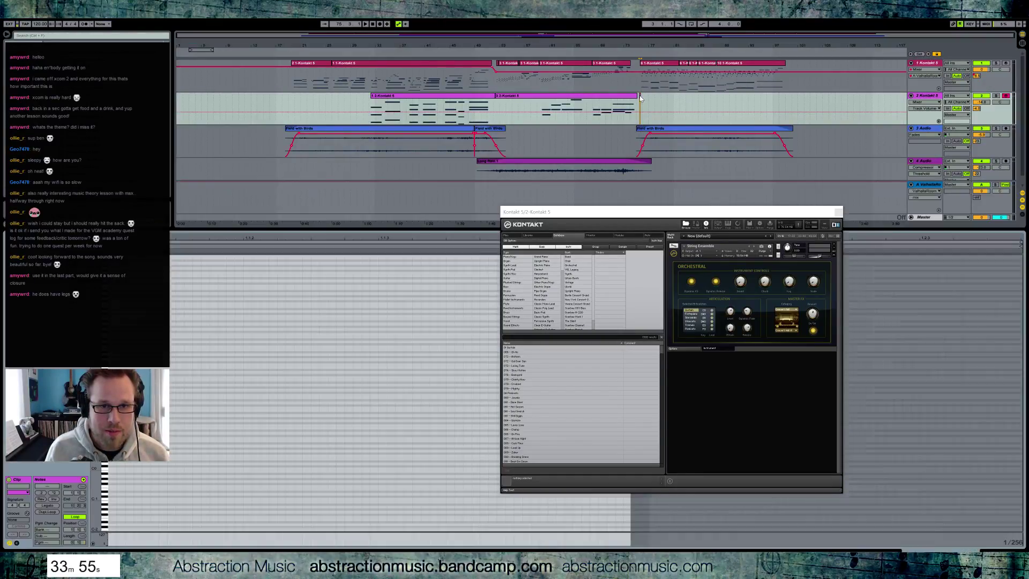
pyautogui.doubleClick(111, 465)
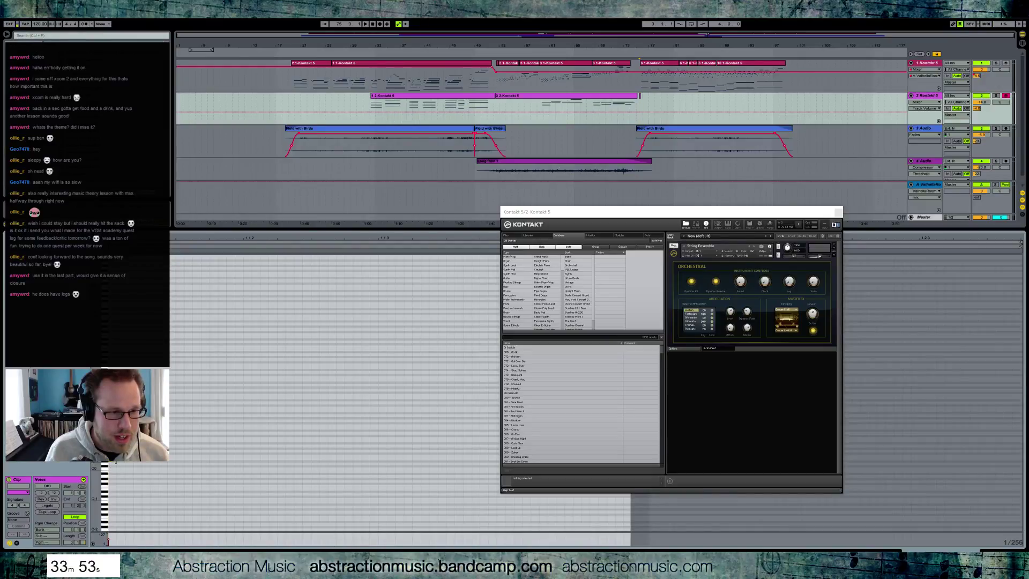
# - Open the two existing string clips and add a short low note just before the second clip's phrase, nudging it up to the first chord
pyautogui.click(374, 115)
pyautogui.moveTo(66, 492); pyautogui.dragTo(66, 504)
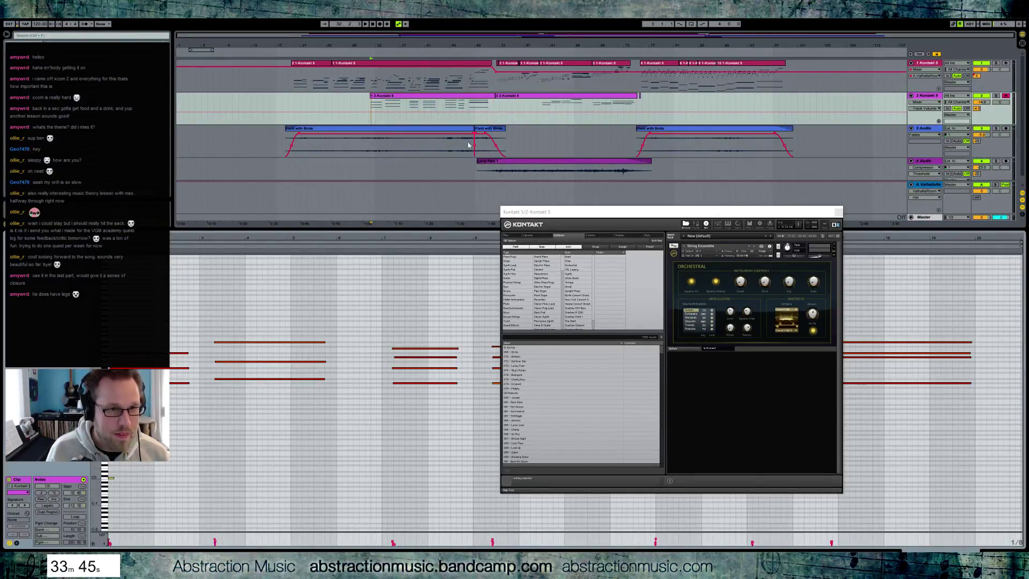
pyautogui.click(512, 98)
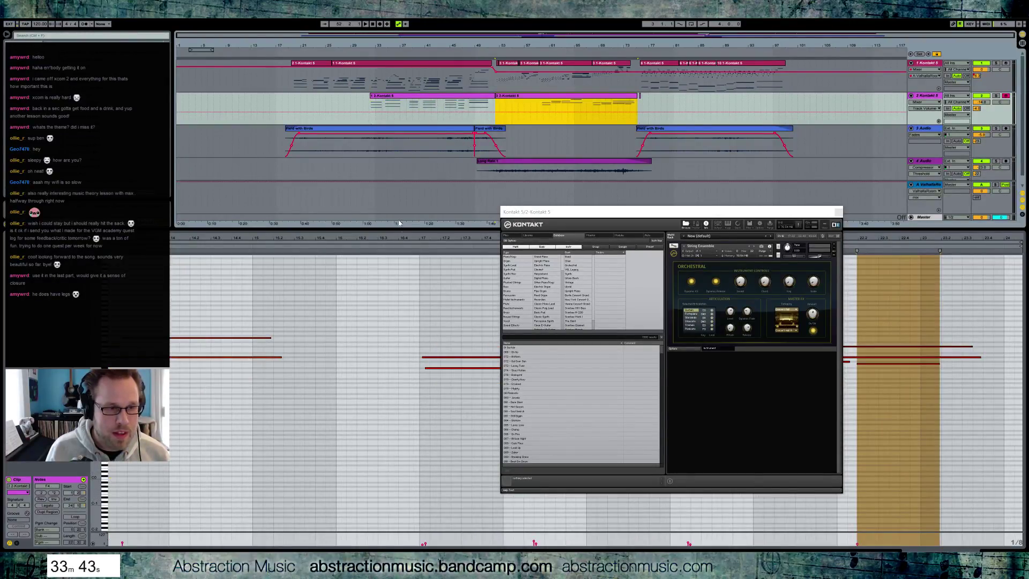
pyautogui.doubleClick(387, 236)
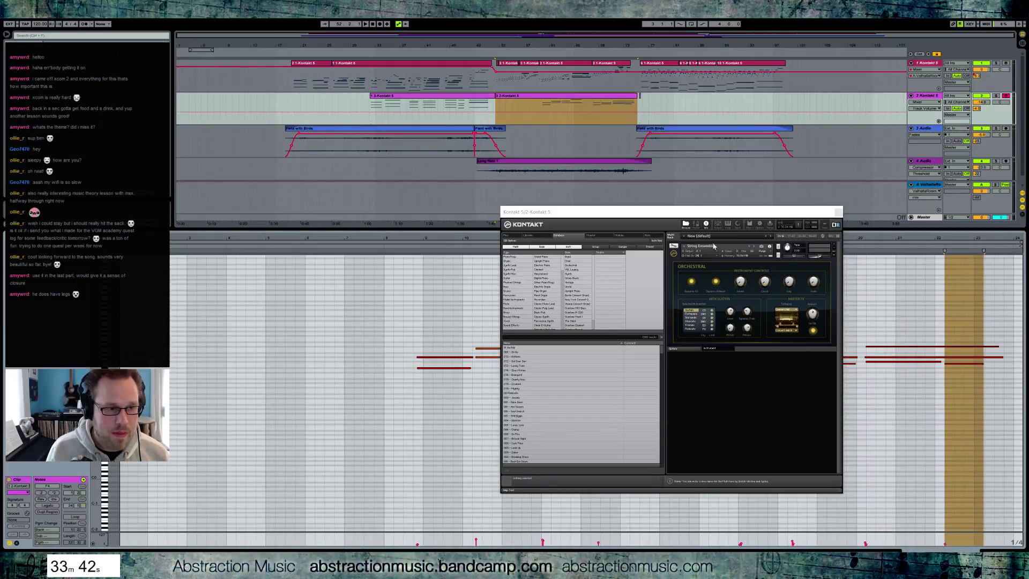
pyautogui.doubleClick(411, 478)
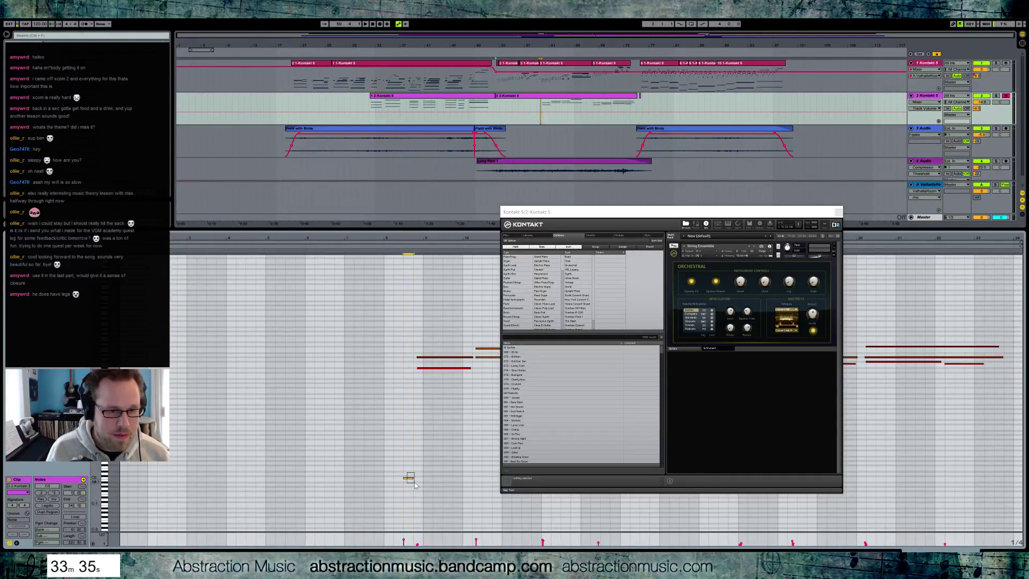
pyautogui.press('Right')
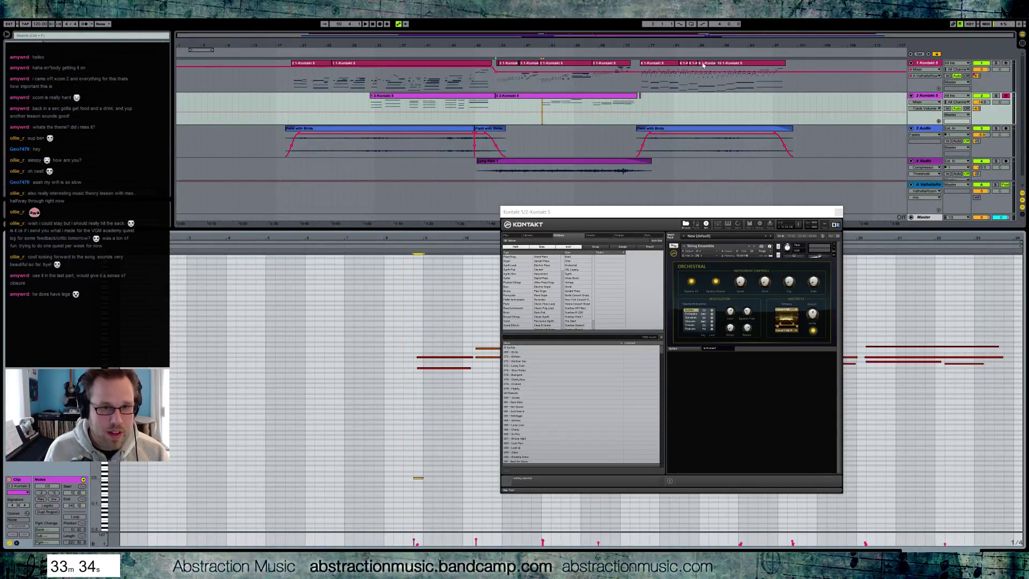
# - Play the string track, bring up the String Ensemble's Level automation around bar 78, and re-enable the overridden automation
pyautogui.click(639, 103)
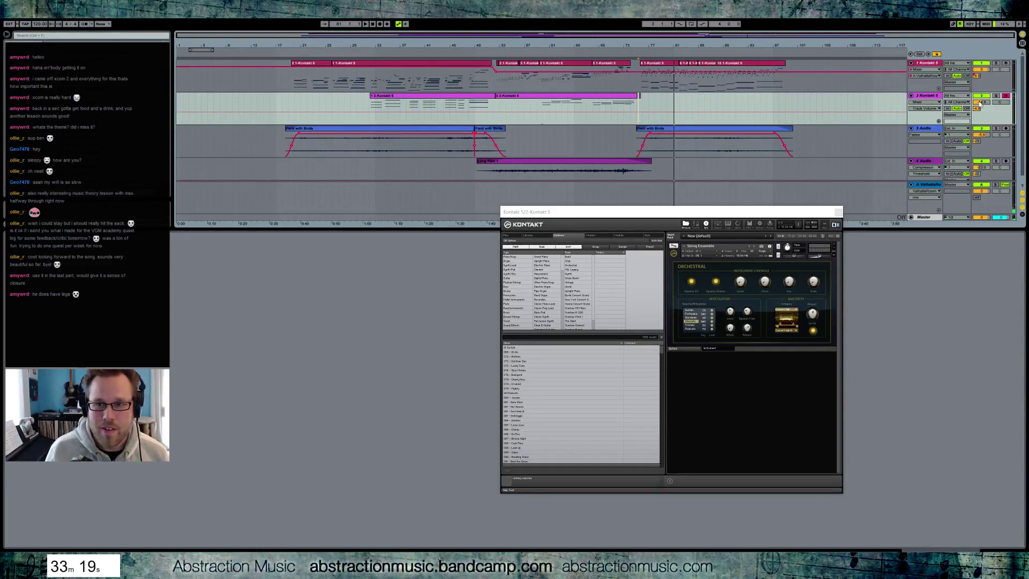
pyautogui.click(730, 313)
pyautogui.click(659, 100)
pyautogui.press('space')
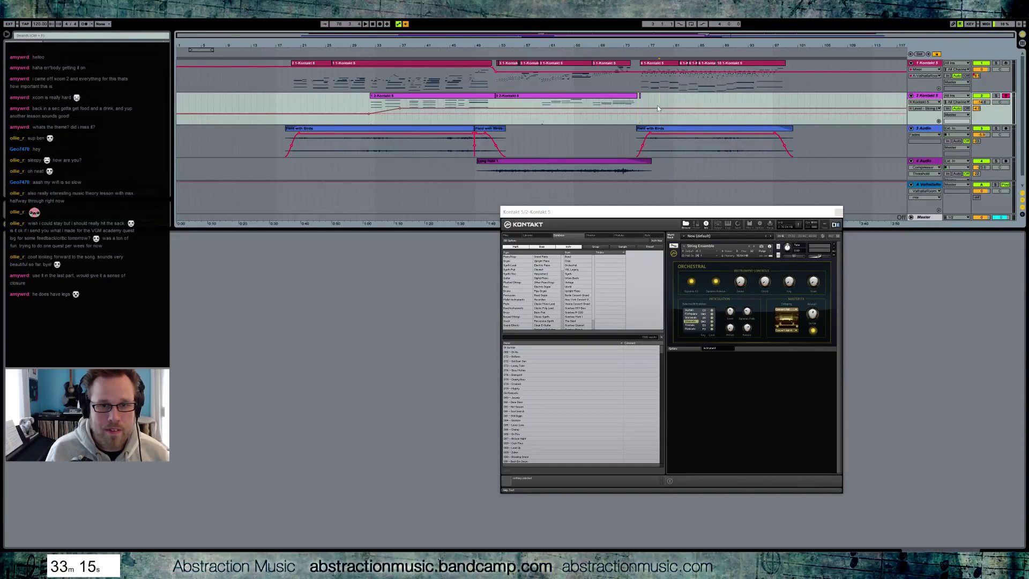
pyautogui.click(406, 23)
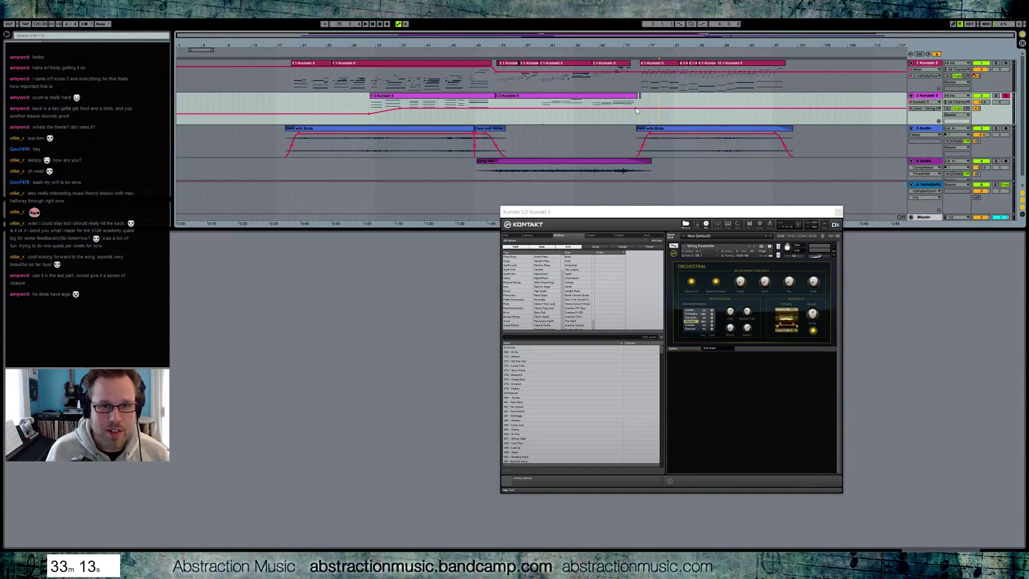
# - Raise the string Level automation slightly from about bar 75 onward, and close the Kontakt window
pyautogui.moveTo(644, 110); pyautogui.dragTo(643, 107)
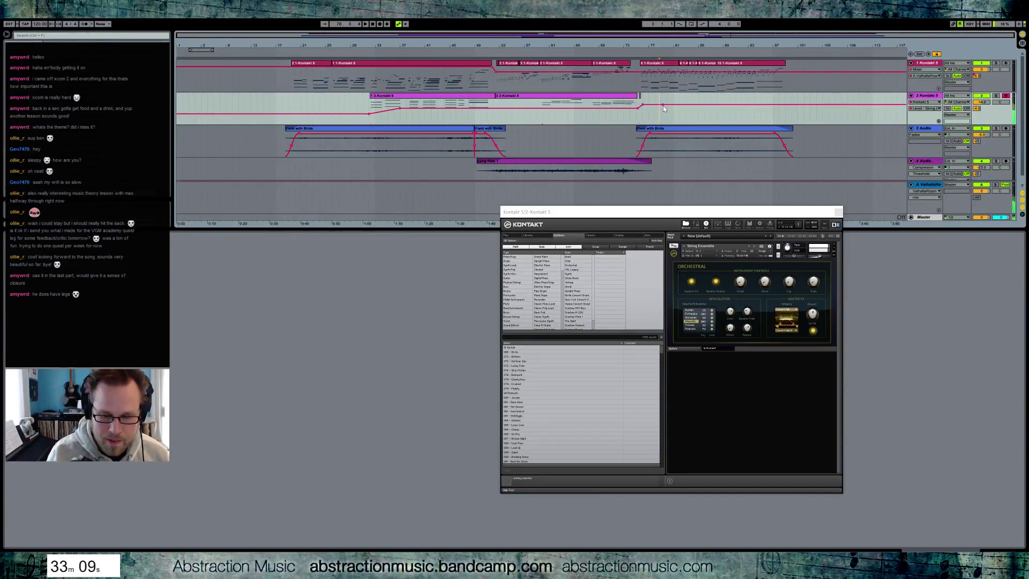
pyautogui.moveTo(664, 107); pyautogui.dragTo(664, 109)
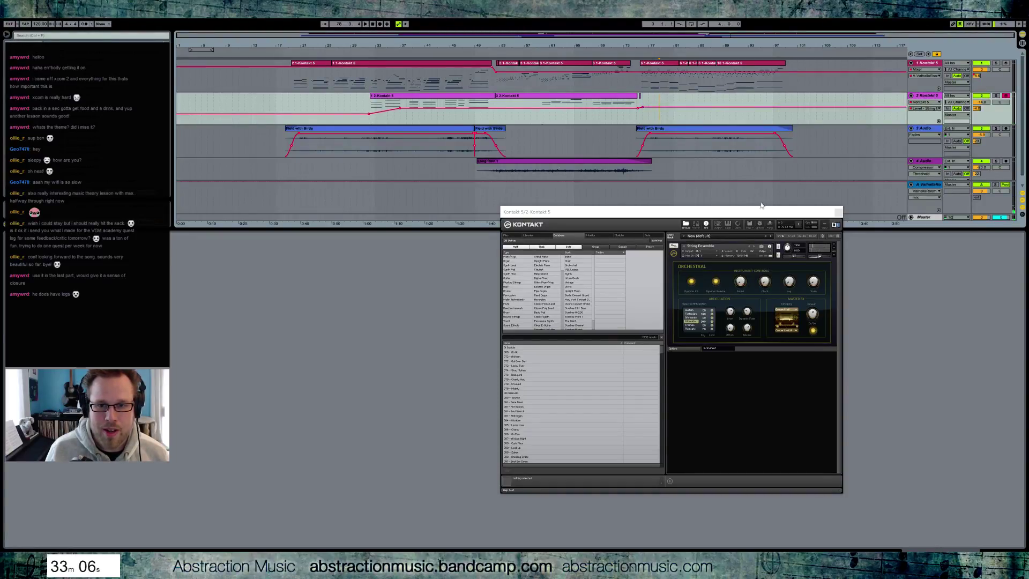
pyautogui.click(839, 213)
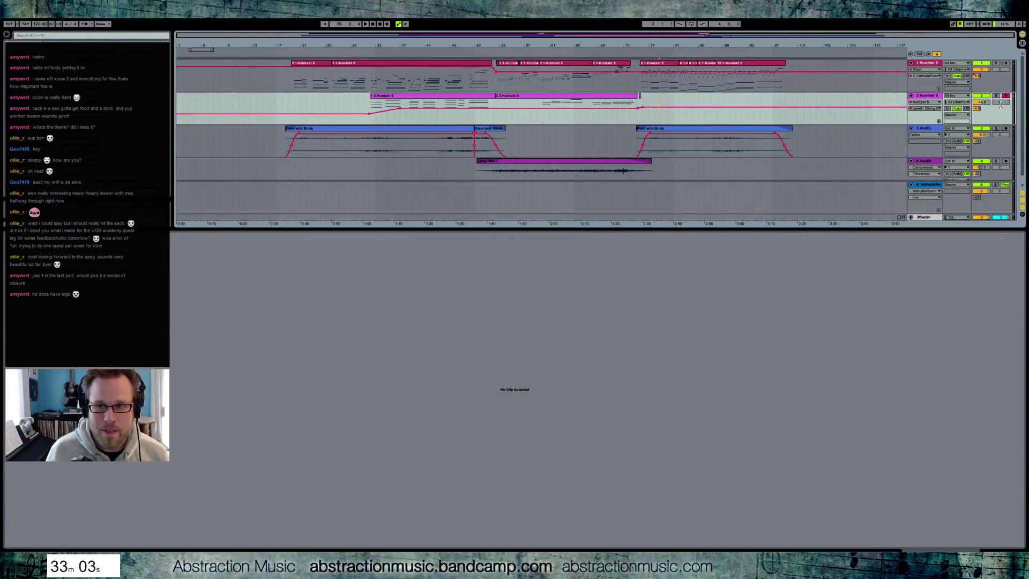
# - Record a new string part on the string Kontakt track from about bar 75 to bar 96
pyautogui.moveTo(750, 38); pyautogui.dragTo(356, 106)
pyautogui.click(386, 104)
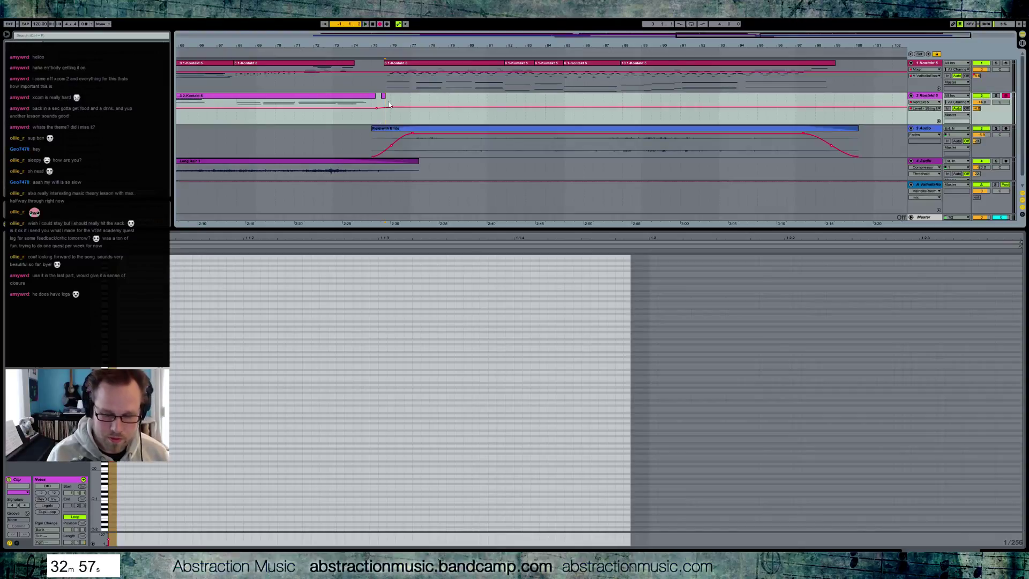
pyautogui.click(390, 105)
pyautogui.press('space')
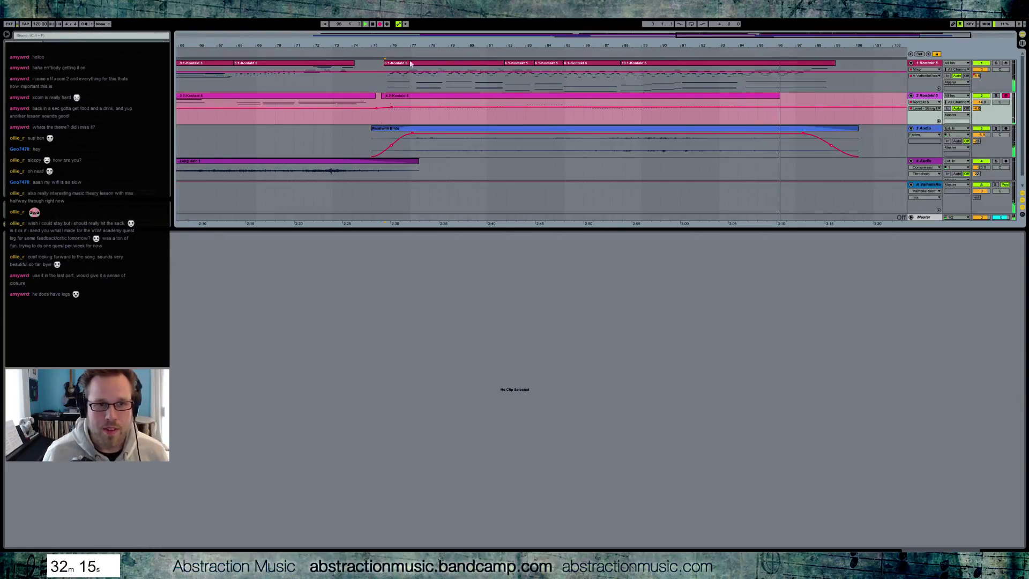
pyautogui.press('F9')
# - Fade out the string Level automation with a curve between about bars 93 and 94, and trim the recorded clip's end to match
pyautogui.moveTo(872, 34); pyautogui.dragTo(764, 123)
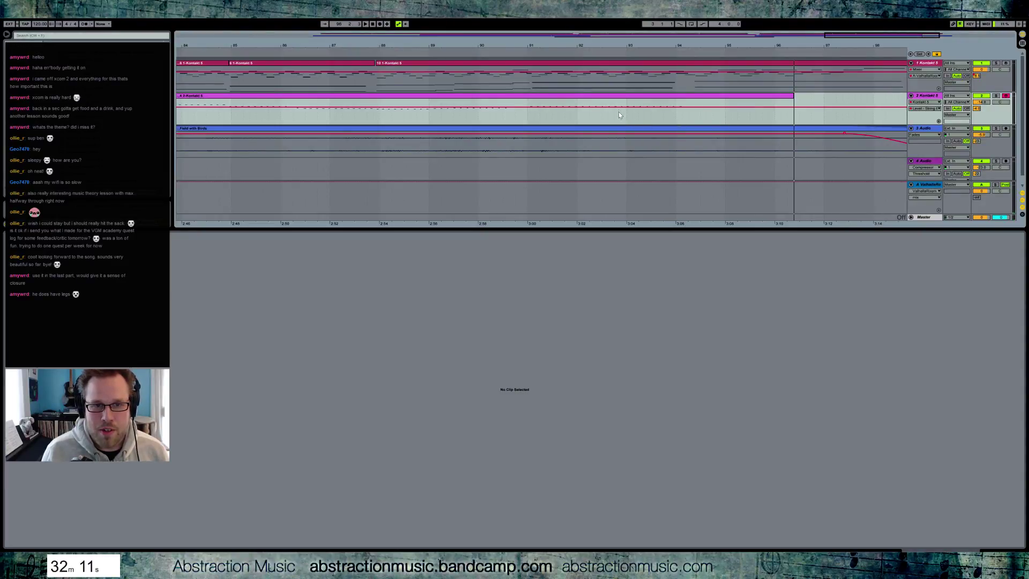
pyautogui.moveTo(683, 108); pyautogui.dragTo(686, 124)
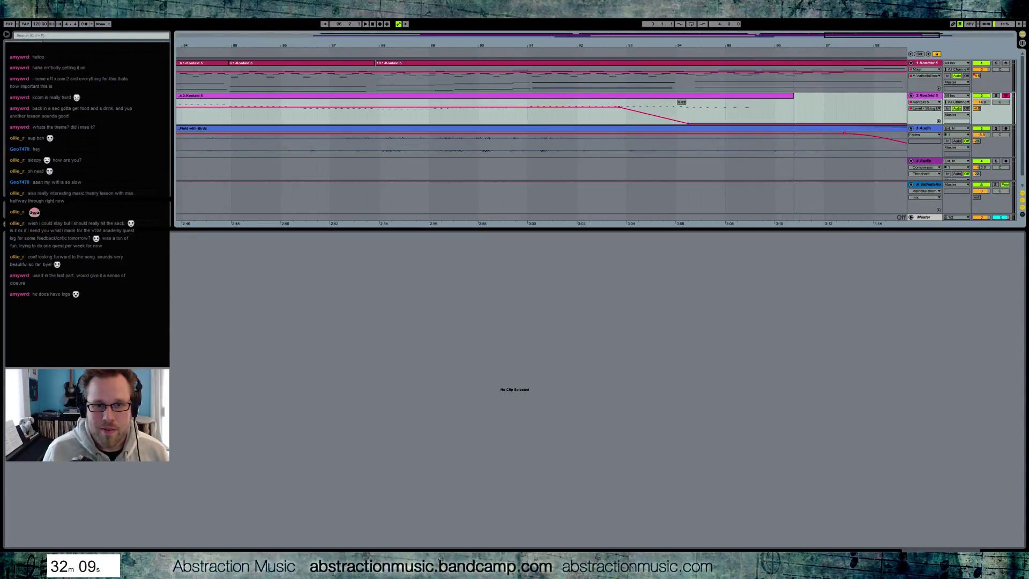
pyautogui.moveTo(793, 97); pyautogui.dragTo(686, 98)
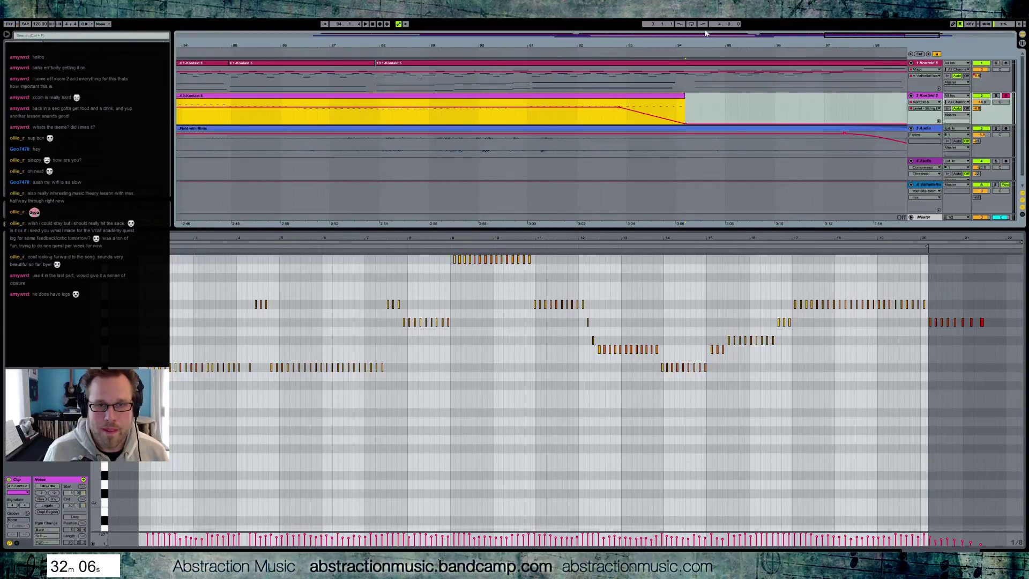
pyautogui.click(705, 105)
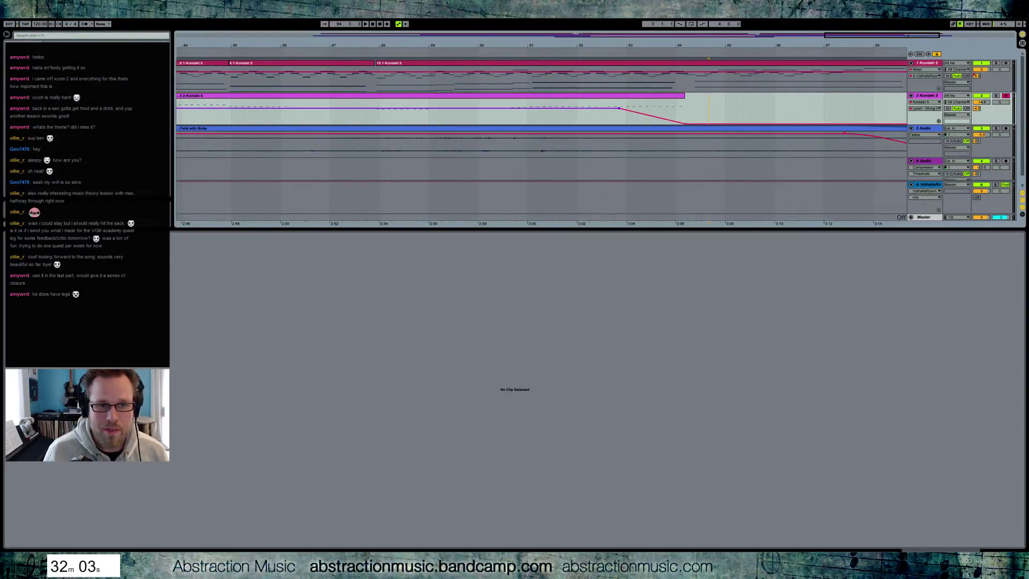
pyautogui.click(658, 113)
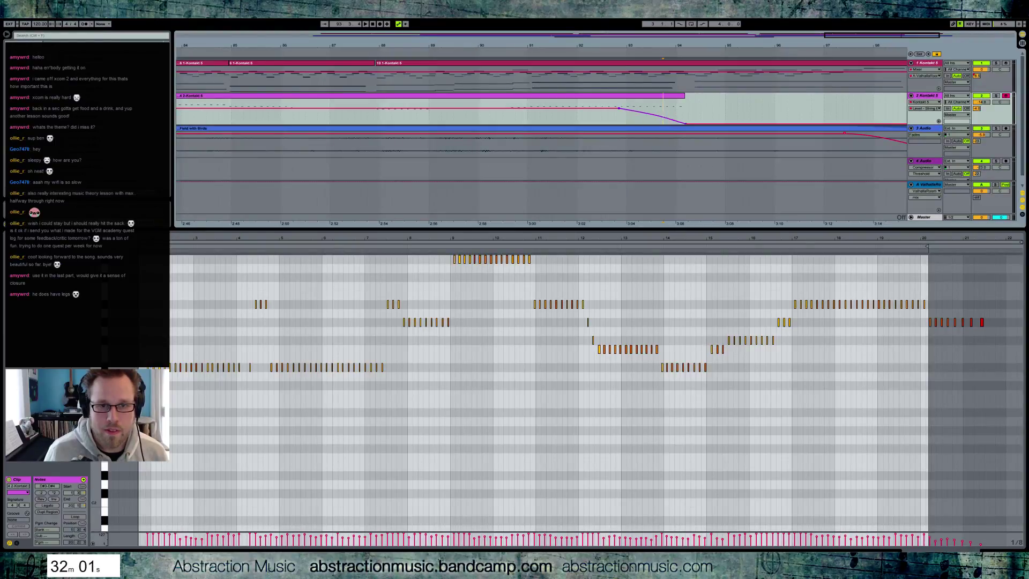
pyautogui.click(731, 115)
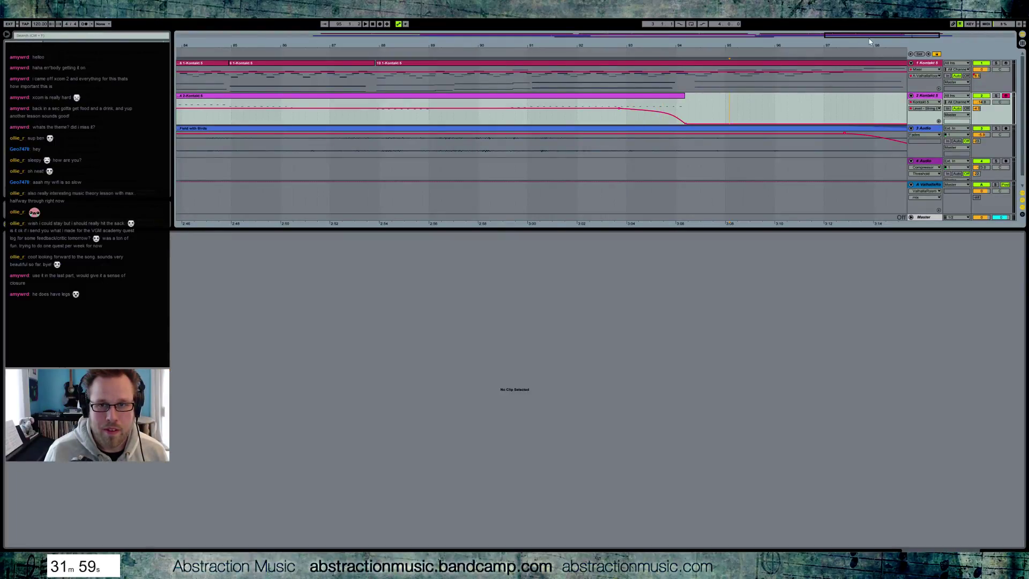
# - Play the ending from about bar 75 and examine the recorded string clip's notes around clip bars 7 to 9
pyautogui.hscroll(-10, 542, 134)
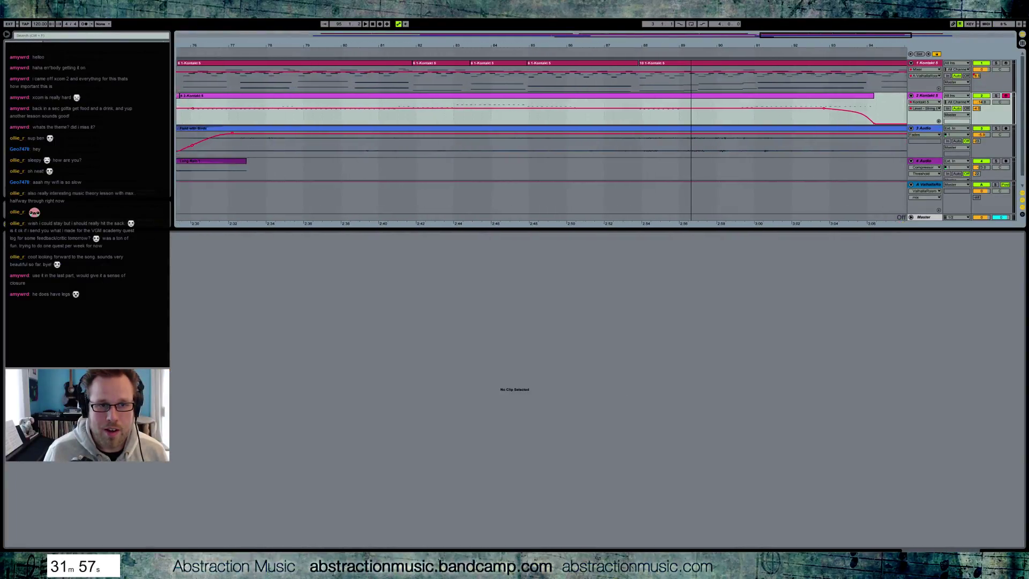
pyautogui.hscroll(-5, 444, 90)
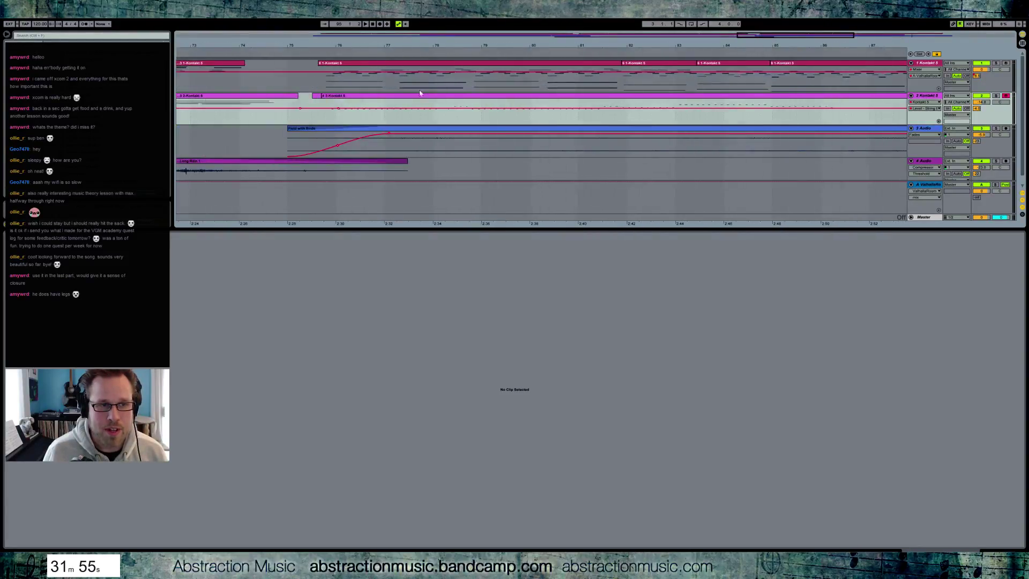
pyautogui.click(314, 121)
pyautogui.press('space')
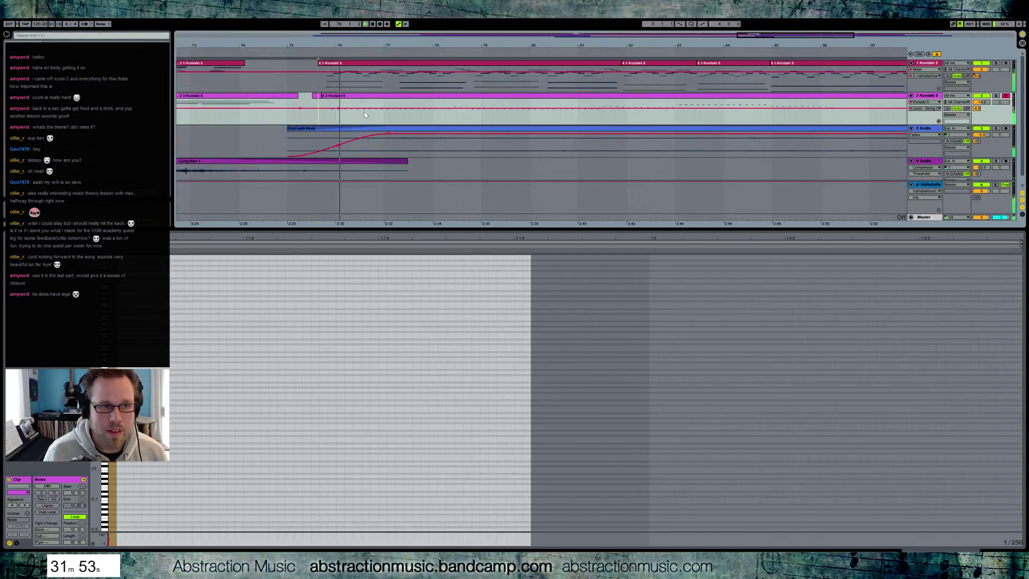
pyautogui.click(449, 102)
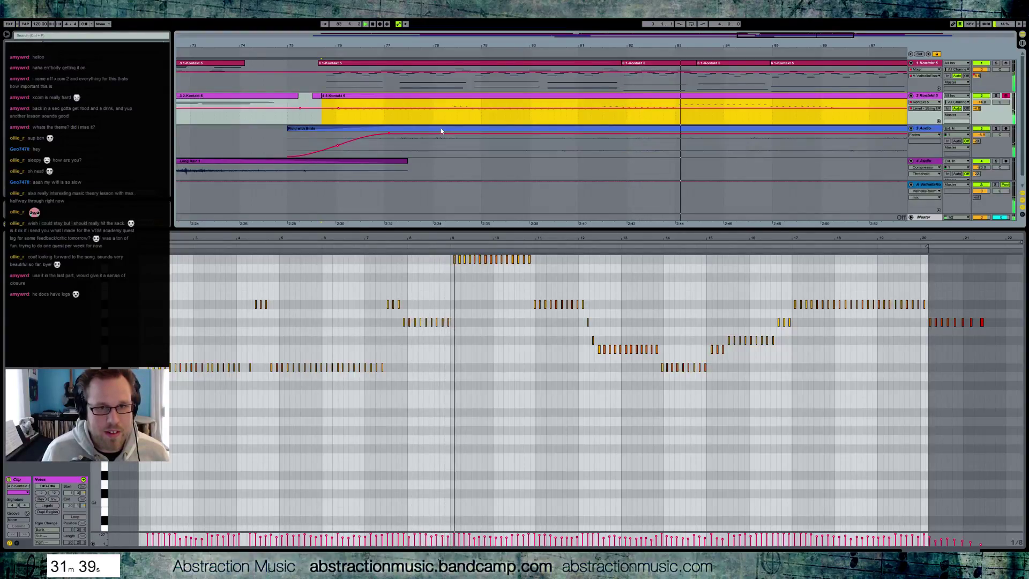
pyautogui.click(510, 134)
pyautogui.press('+')
pyautogui.press('+')
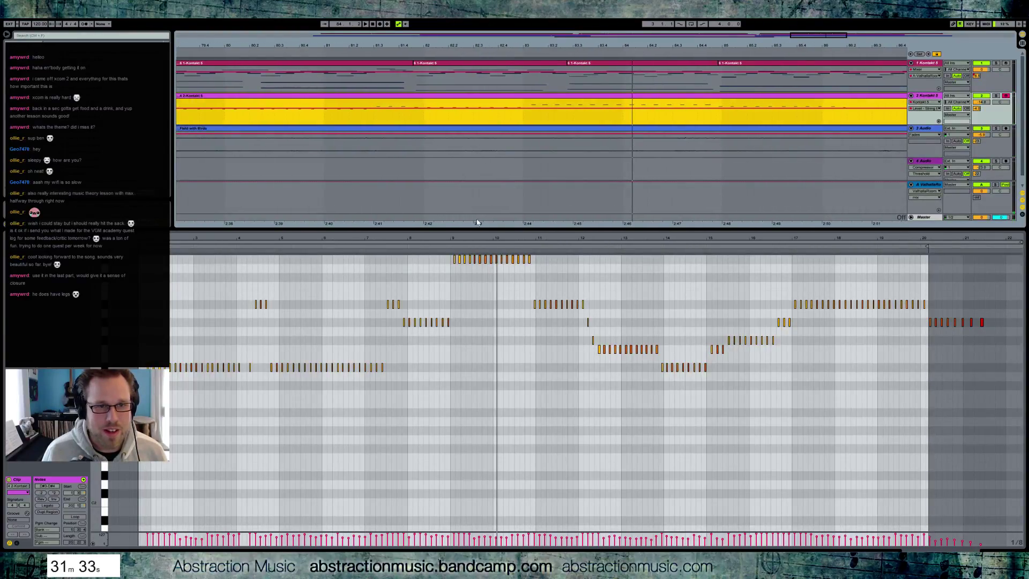
pyautogui.moveTo(504, 240); pyautogui.dragTo(214, 275)
pyautogui.click(233, 247)
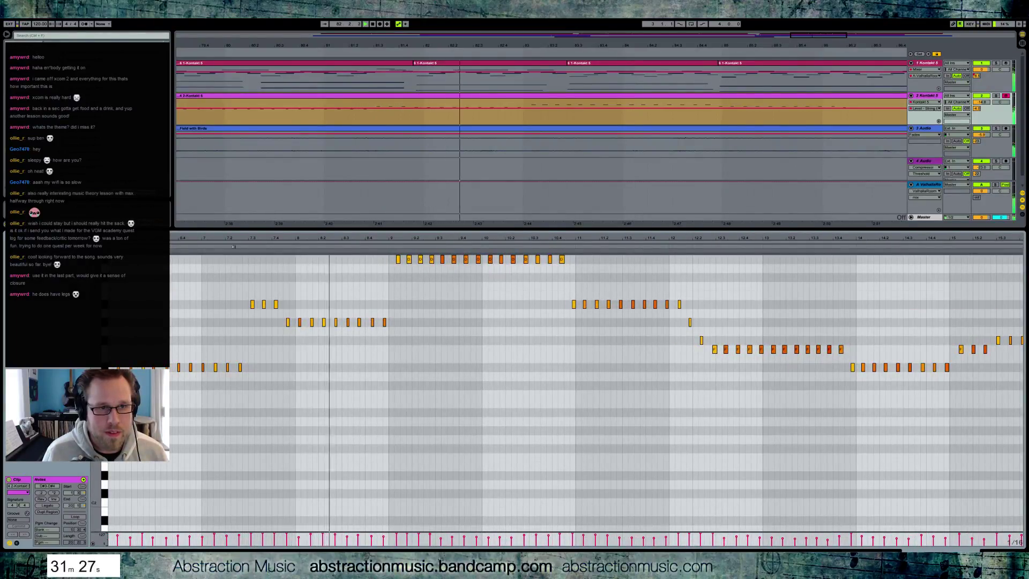
# - Nudge the first few notes of the highest run at clip bar 9 slightly earlier, with the grid off
pyautogui.click(398, 260)
pyautogui.click(396, 261)
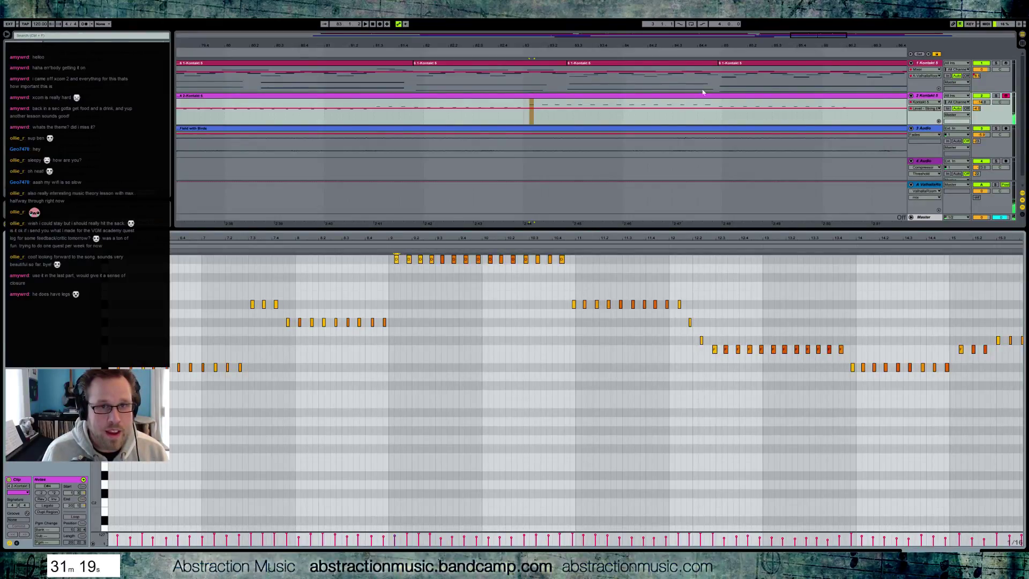
pyautogui.moveTo(816, 43); pyautogui.dragTo(587, 172)
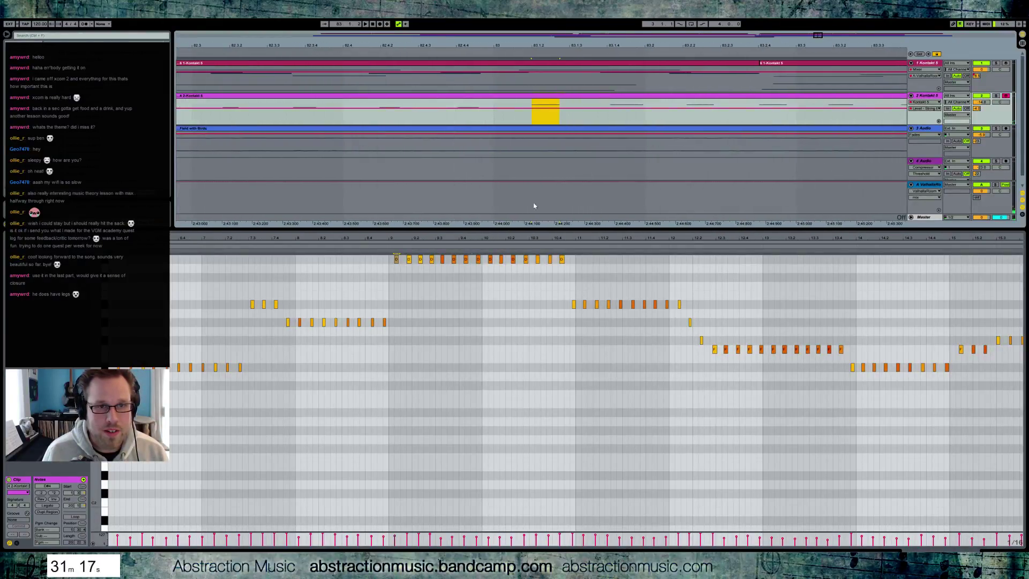
pyautogui.click(398, 272)
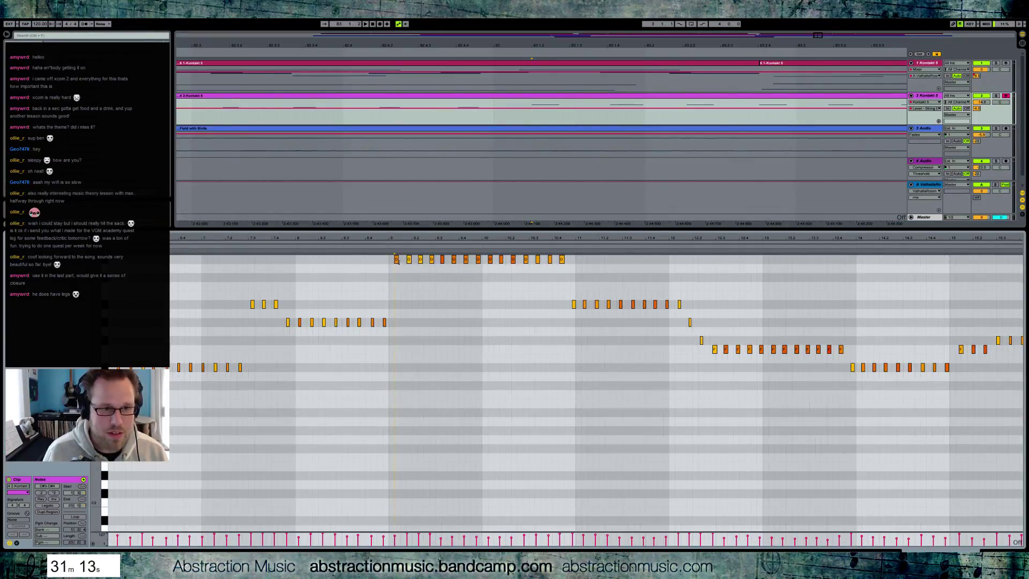
pyautogui.click(396, 260)
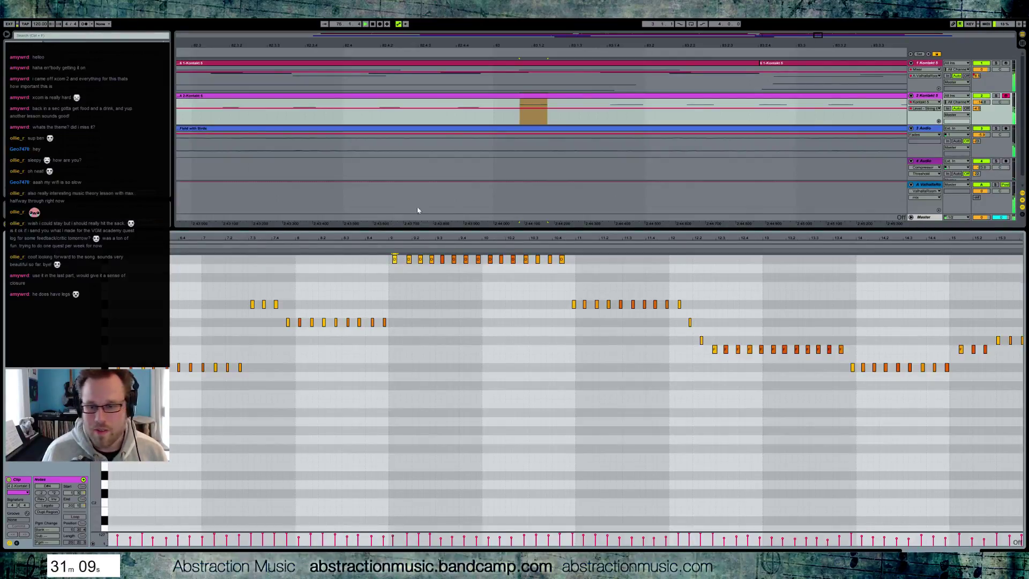
pyautogui.click(408, 260)
pyautogui.click(408, 260)
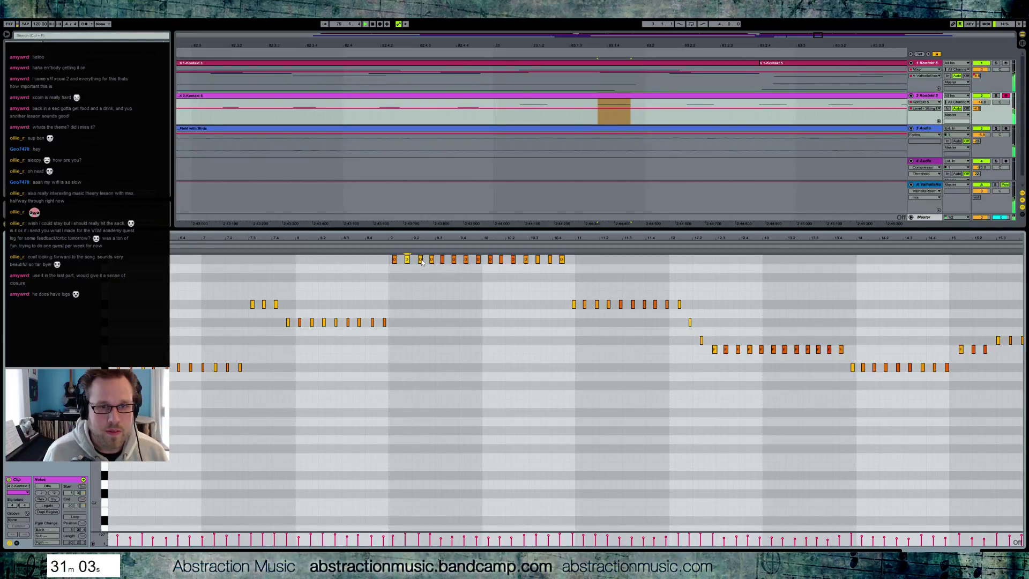
pyautogui.click(420, 261)
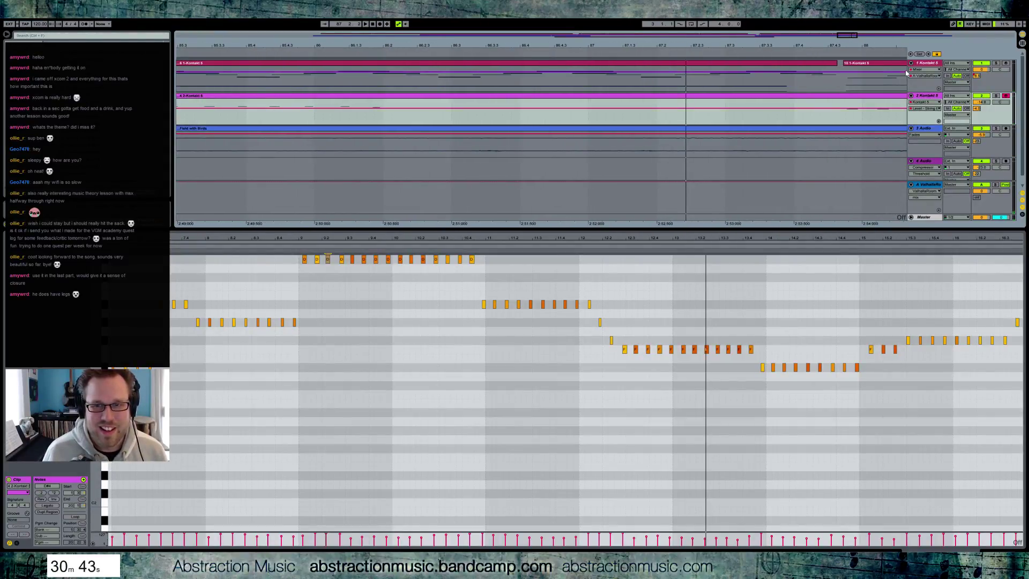
# - Show the string track's Track Volume envelope, and reopen the recorded clip's notes for playback
pyautogui.hotkey('shift', 'Tab')
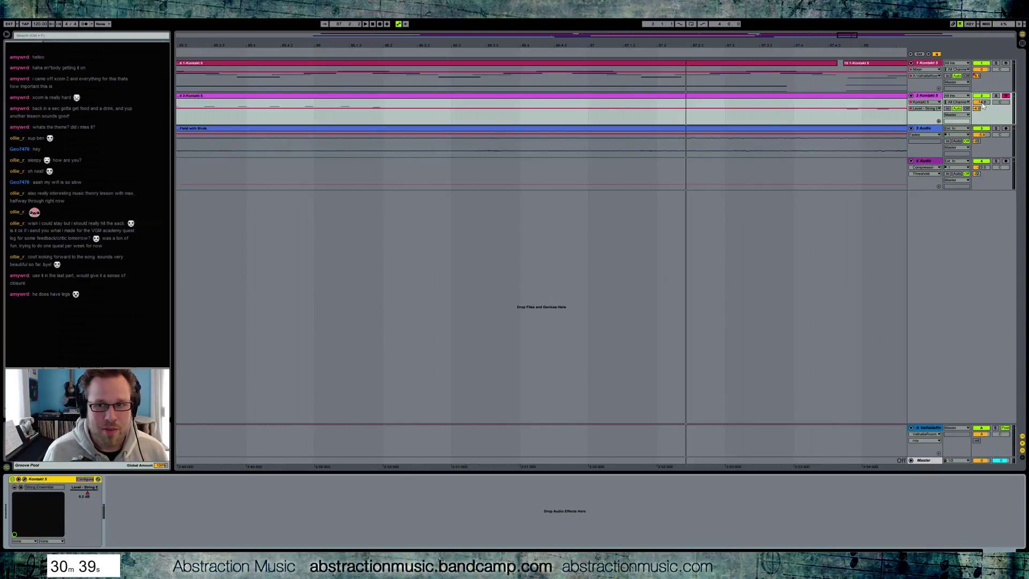
pyautogui.click(616, 96)
pyautogui.click(615, 106)
pyautogui.doubleClick(616, 101)
pyautogui.moveTo(542, 474); pyautogui.dragTo(541, 229)
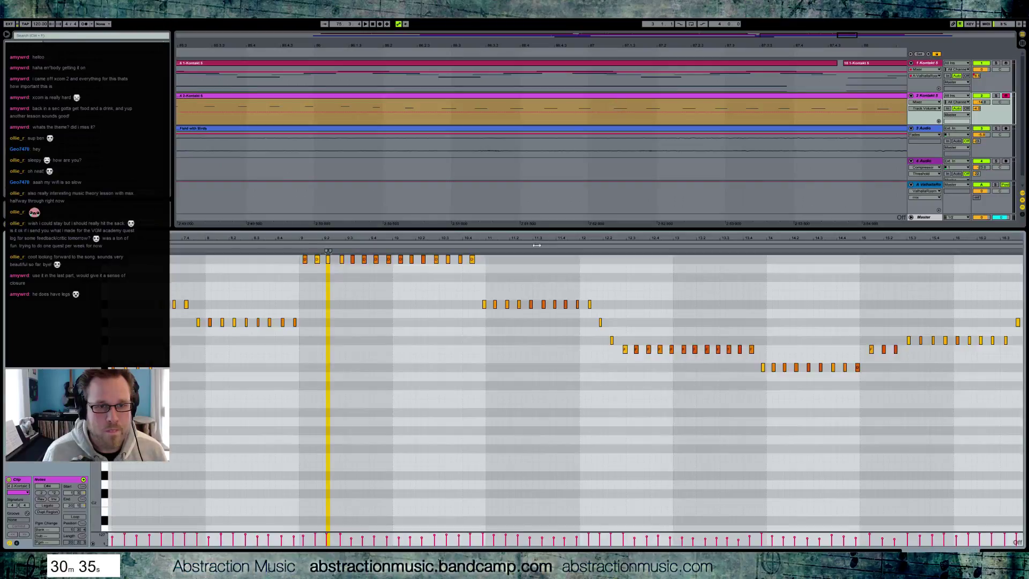
pyautogui.press('space')
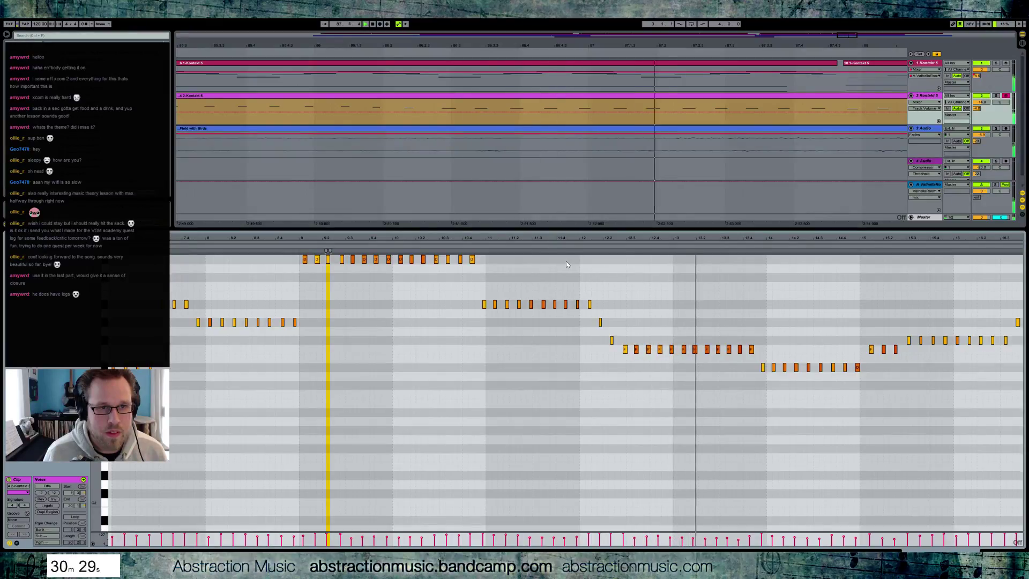
# - Select the first nine notes of the F3 run around clip bars 12 to 13 and nudge them slightly earlier
pyautogui.moveTo(684, 237); pyautogui.dragTo(537, 284)
pyautogui.moveTo(507, 330); pyautogui.dragTo(709, 369)
pyautogui.hotkey('alt', 'Left')
pyautogui.hotkey('alt', 'Left')
pyautogui.hotkey('alt', 'Left')
pyautogui.hotkey('alt', 'Left')
pyautogui.hotkey('alt', 'Left')
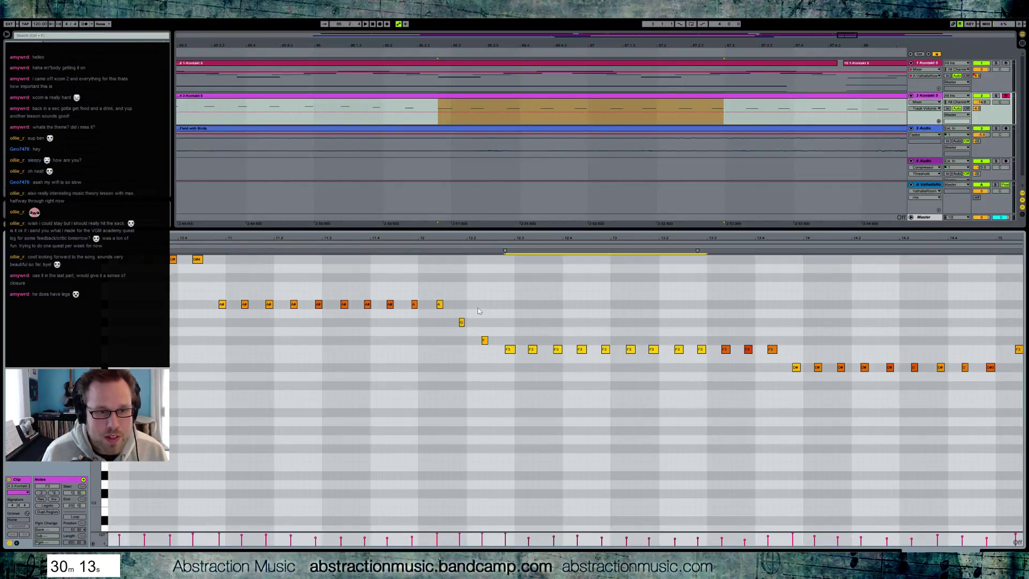
# - Nudge the selected F3 notes after the first two further earlier, and shift the last three of them slightly back
pyautogui.moveTo(510, 333); pyautogui.dragTo(540, 363)
pyautogui.hotkey('alt', 'Left')
pyautogui.hotkey('alt', 'Left')
pyautogui.hotkey('alt', 'Left')
pyautogui.hotkey('alt', 'Left')
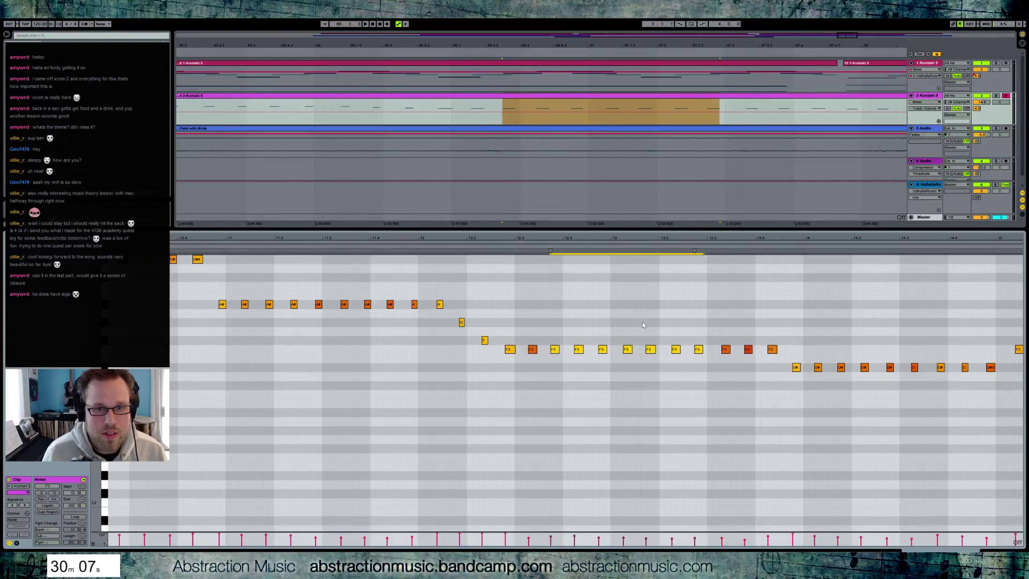
pyautogui.moveTo(552, 331); pyautogui.dragTo(635, 362)
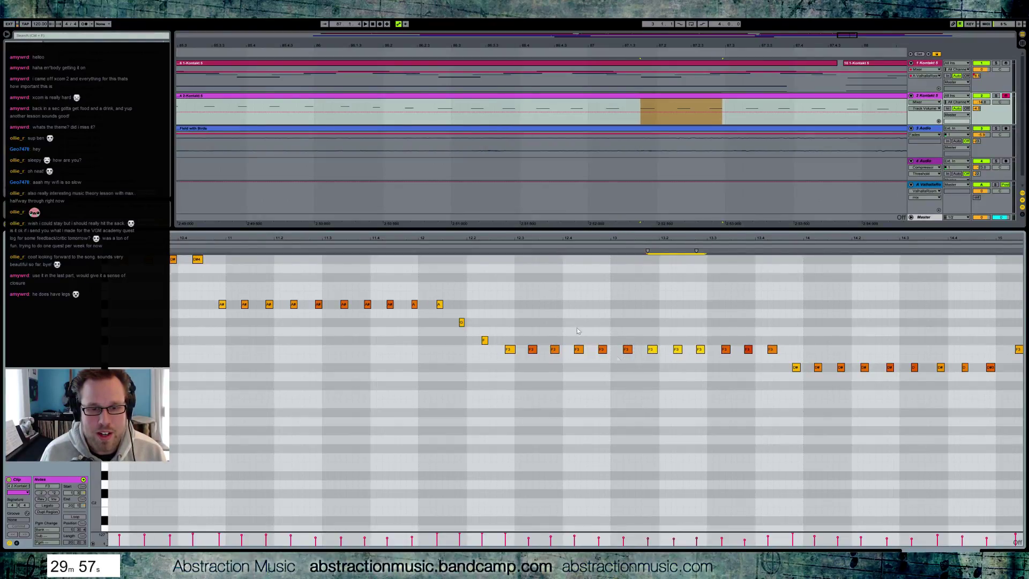
# - Play the retimed string part from about clip bar 11 through to just past the clip's end
pyautogui.click(404, 245)
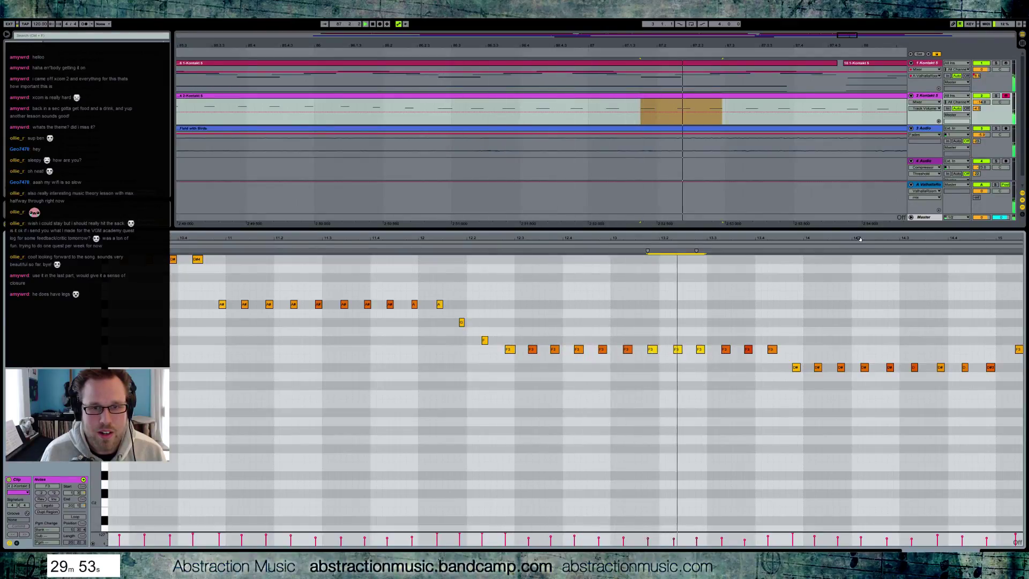
pyautogui.moveTo(884, 235); pyautogui.dragTo(541, 240)
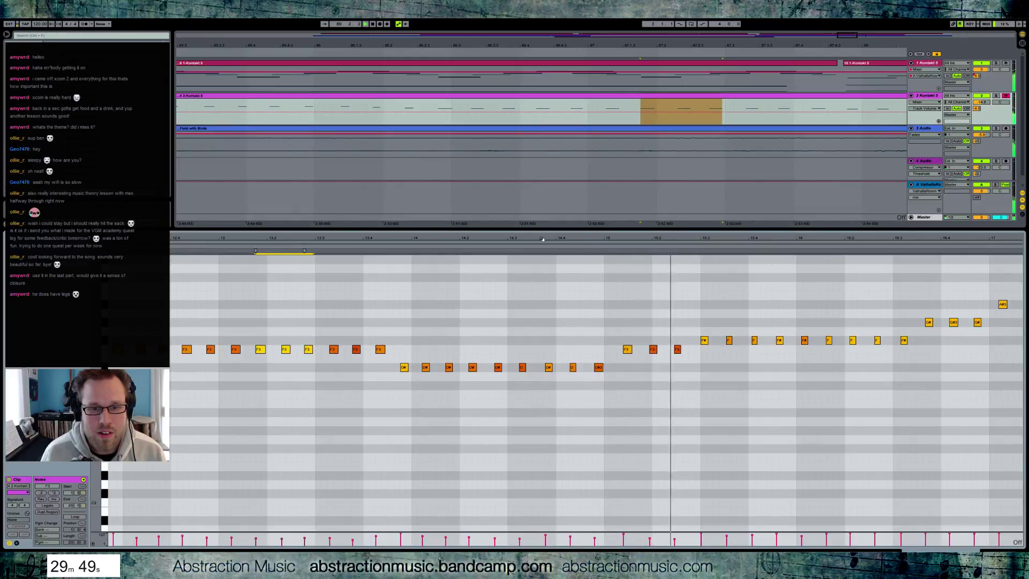
pyautogui.moveTo(799, 56); pyautogui.dragTo(758, 52)
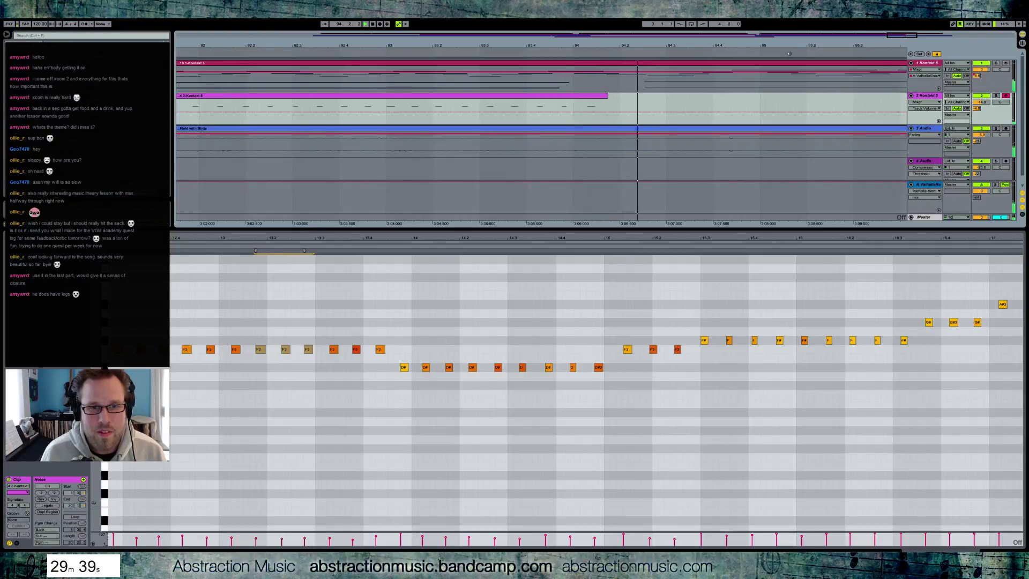
pyautogui.press('space')
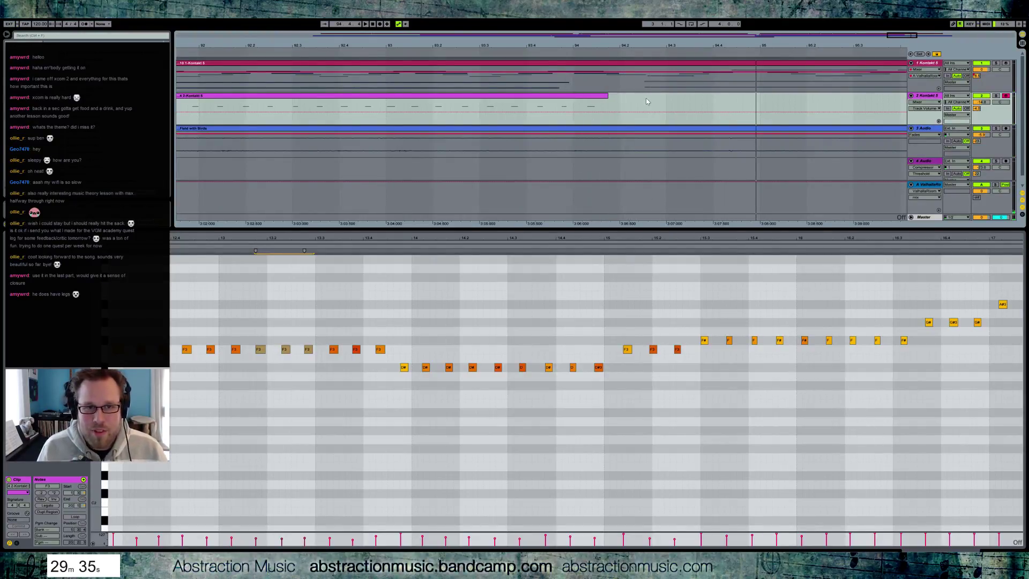
# - Create a very short MIDI clip on the string track around bar 94.2 and adjust the note editor's key range
pyautogui.click(624, 108)
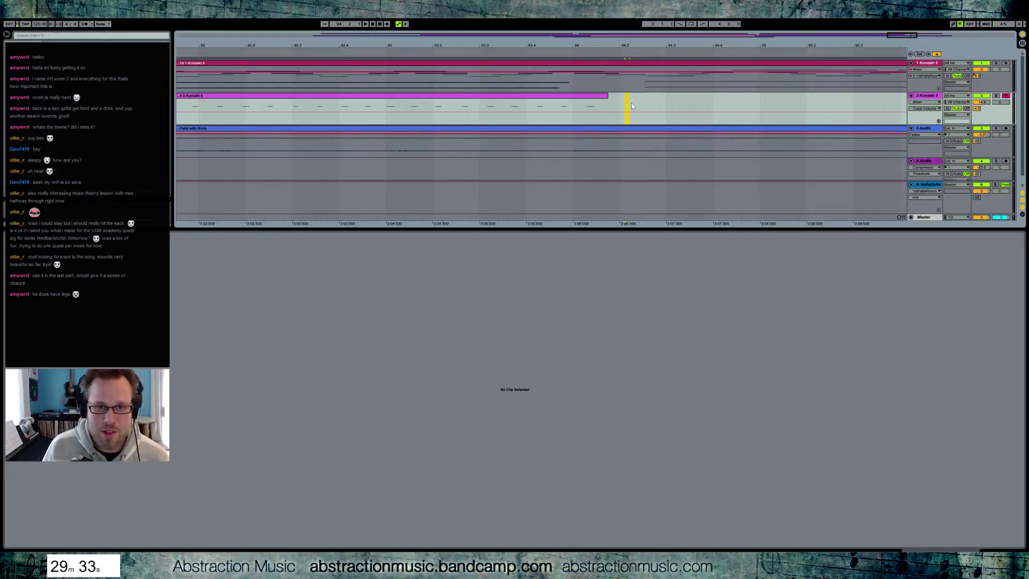
pyautogui.hotkey('ctrl', 'shift', 'm')
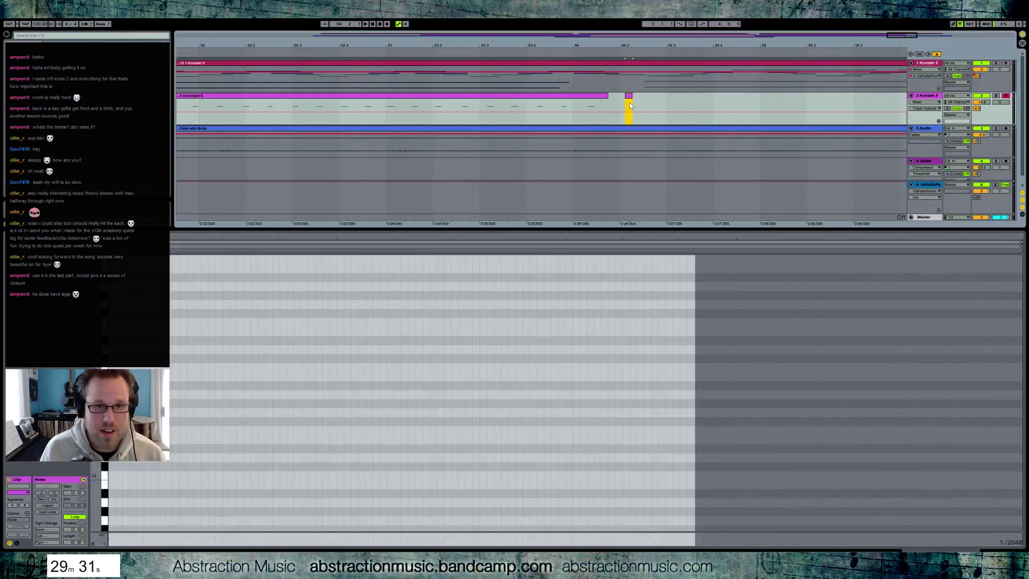
pyautogui.moveTo(107, 471)
pyautogui.mouseDown()
pyautogui.moveTo(108, 527)
pyautogui.moveTo(158, 516)
pyautogui.mouseUp()
# - Record a closing string part on the string track from about bar 94.2 through to the song's end
pyautogui.hotkey('shift', 'Tab')
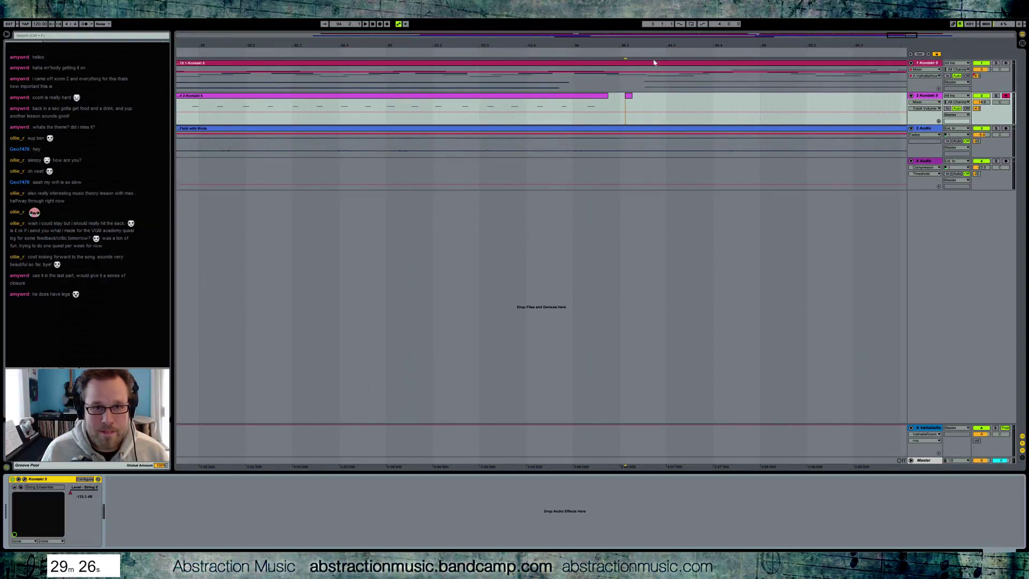
pyautogui.click(645, 96)
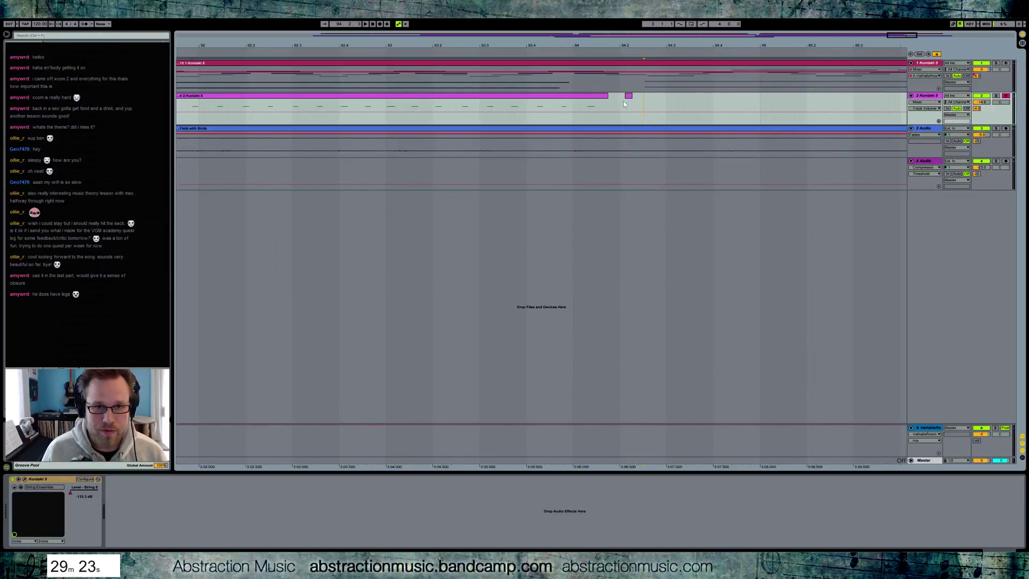
pyautogui.click(387, 25)
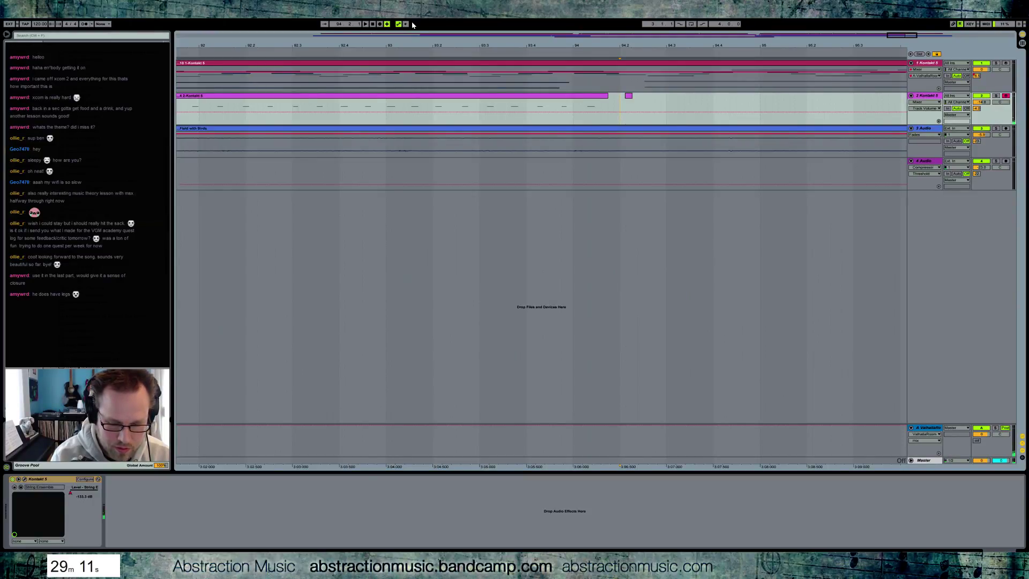
pyautogui.press('F9')
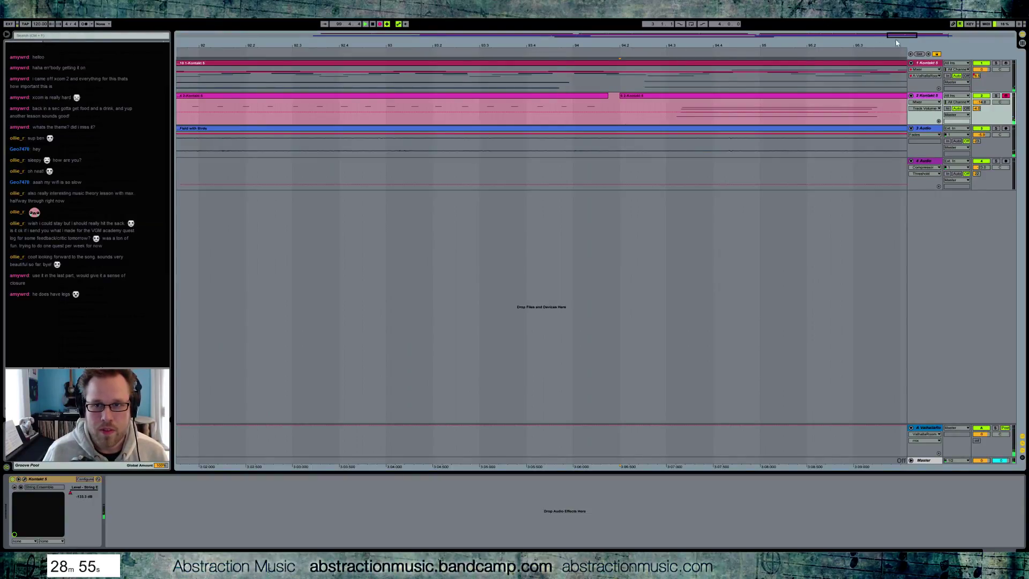
pyautogui.moveTo(901, 36); pyautogui.dragTo(916, 37)
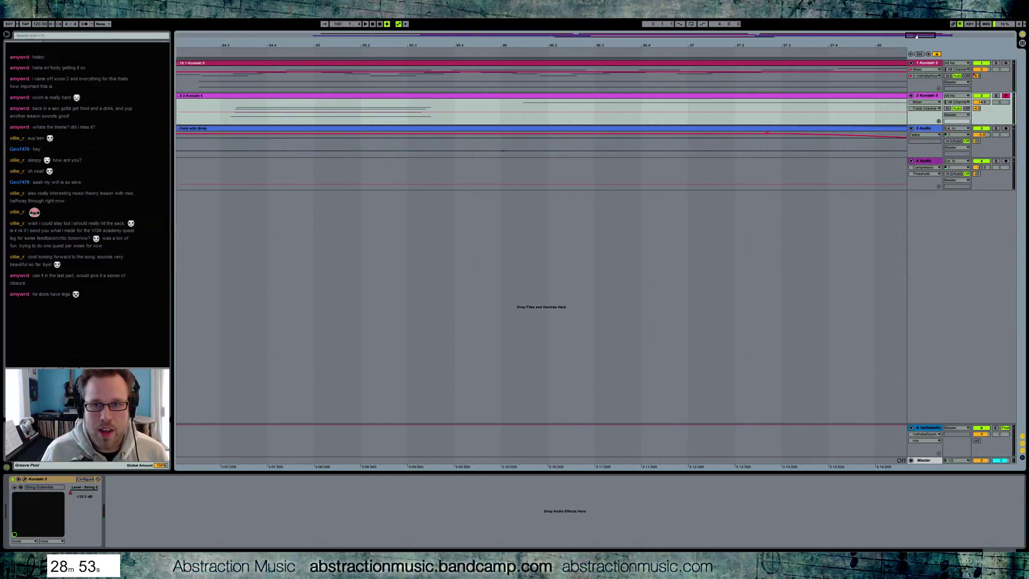
pyautogui.scroll(-2, 564, 92)
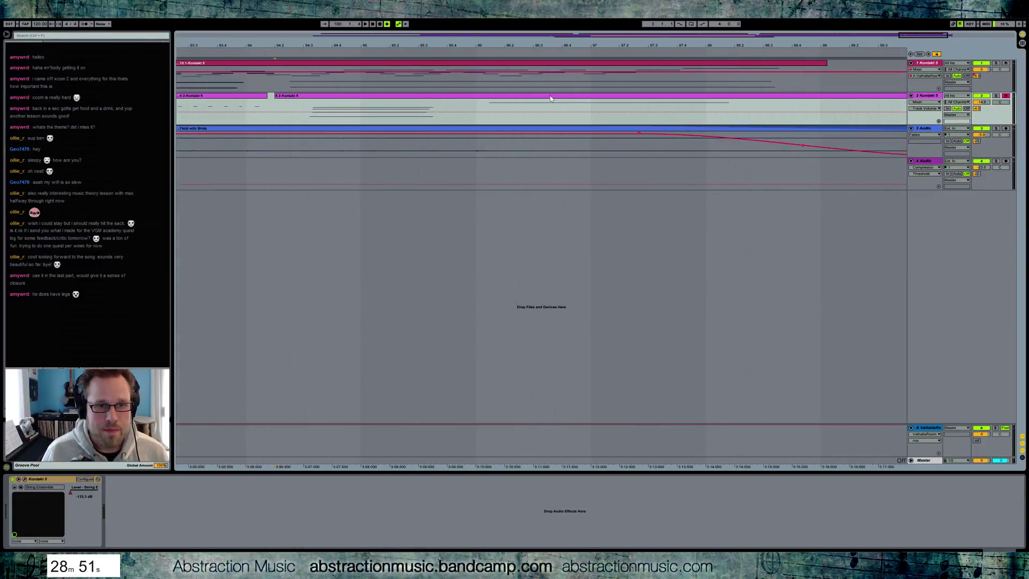
# - Show the string level automation, raise it back up at the start of the closing string clip, and play that ending
pyautogui.doubleClick(550, 98)
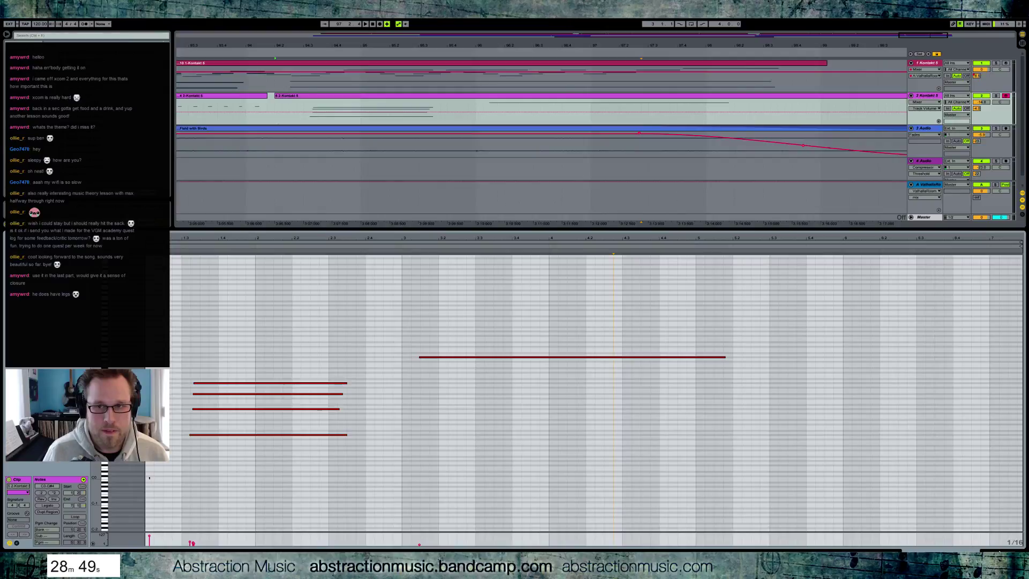
pyautogui.hotkey('shift', 'Tab')
pyautogui.click(71, 494)
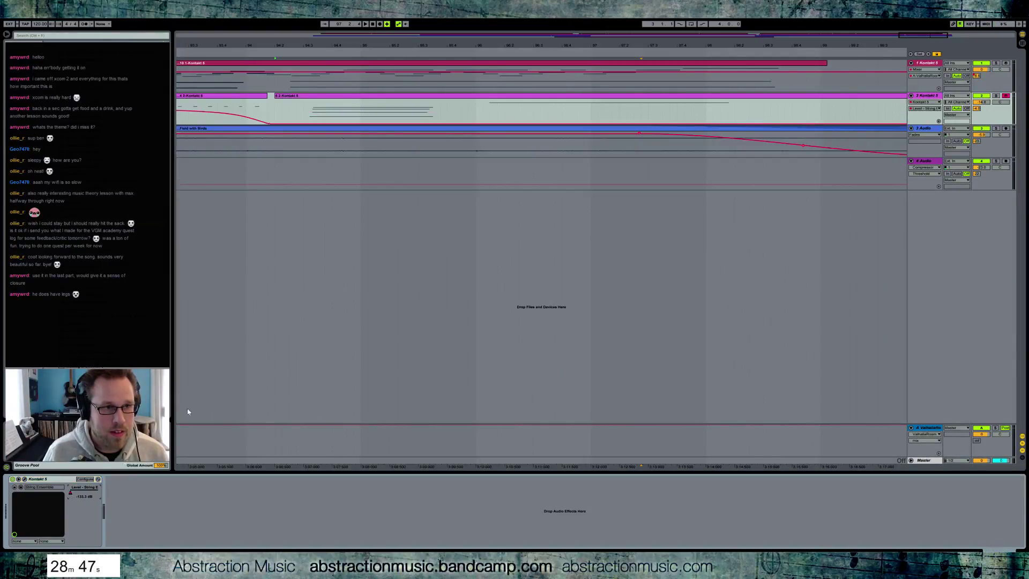
pyautogui.click(290, 126)
pyautogui.moveTo(298, 127)
pyautogui.mouseDown()
pyautogui.moveTo(300, 106)
pyautogui.moveTo(298, 118)
pyautogui.mouseUp()
pyautogui.click(271, 112)
pyautogui.press('space')
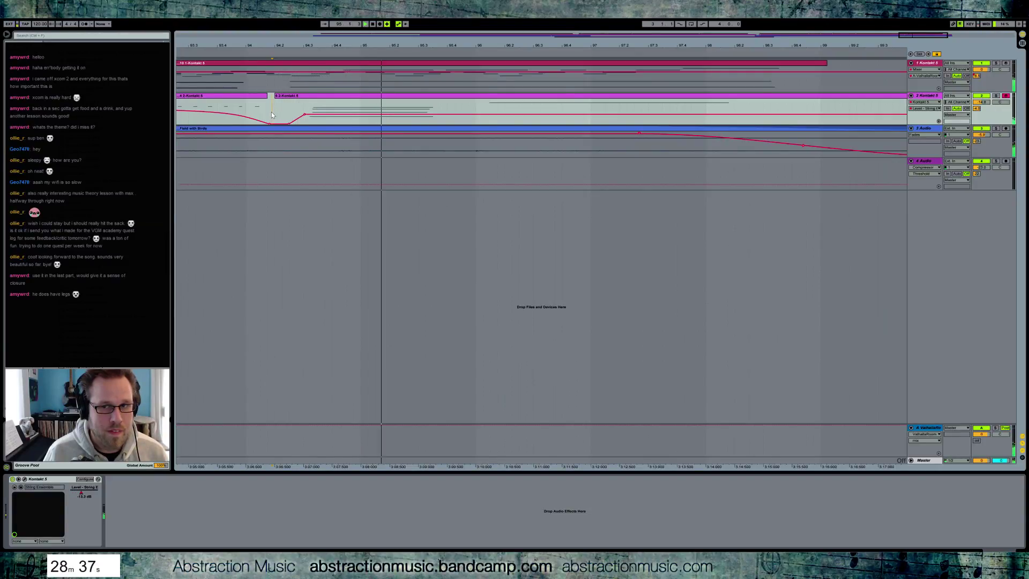
pyautogui.moveTo(317, 115); pyautogui.dragTo(304, 110)
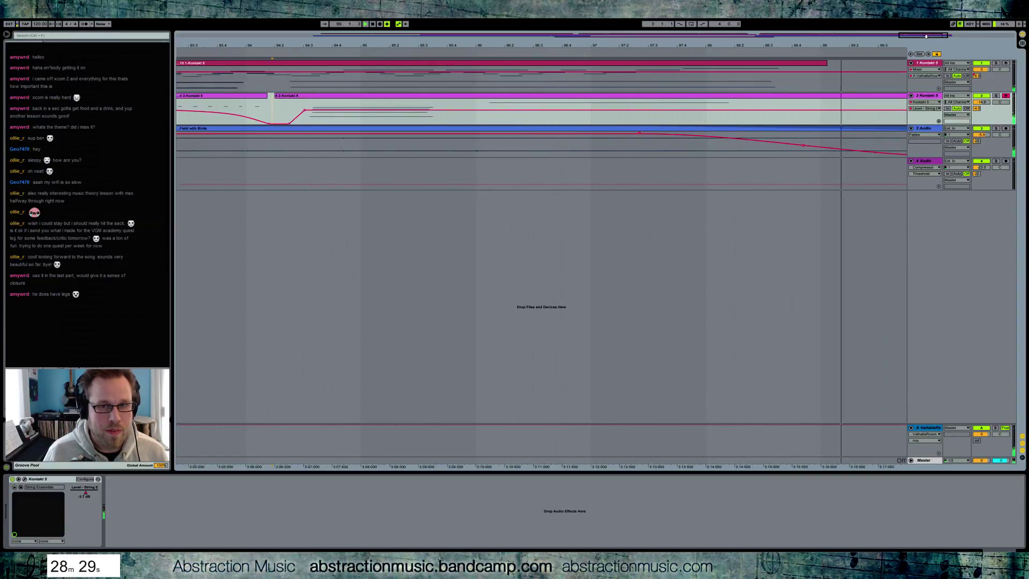
# - Show the whole arrangement and arm the first Kontakt 5 track for recording
pyautogui.doubleClick(596, 37)
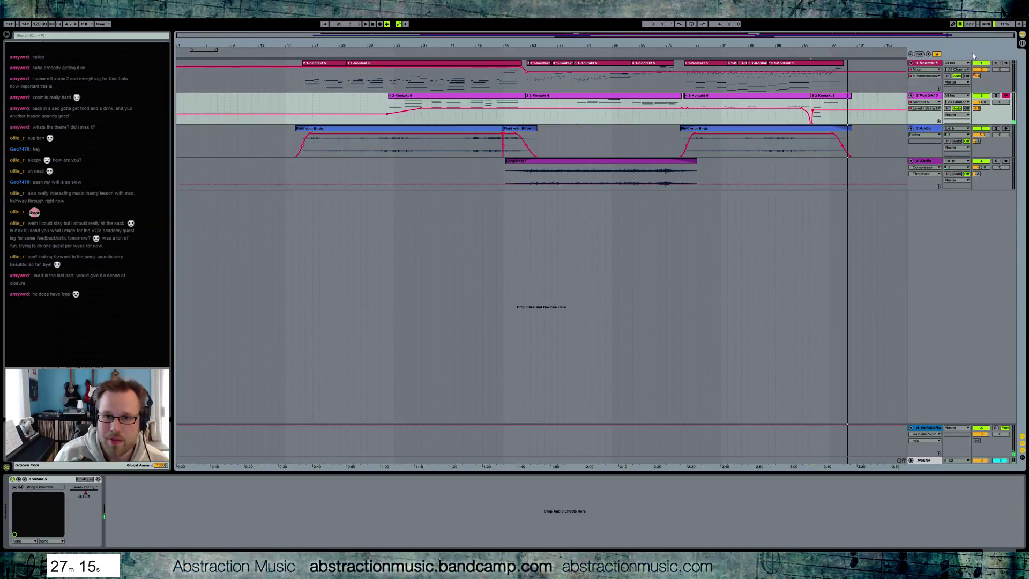
pyautogui.click(1007, 65)
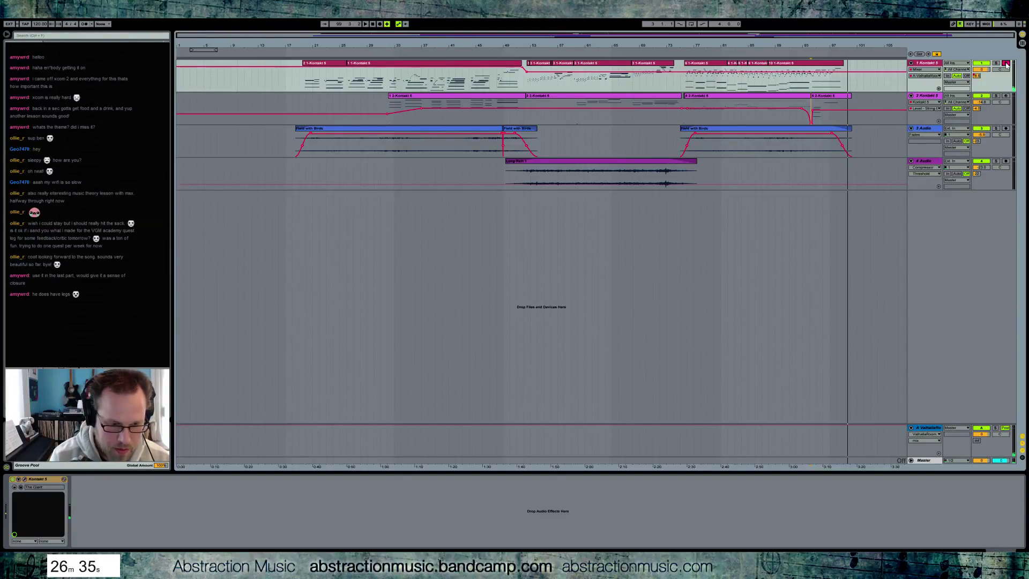
# - Switch to Notepad to review the lesson notes on church modes, augmented sixths and homework, then return to Ableton Live
pyautogui.press('F11')
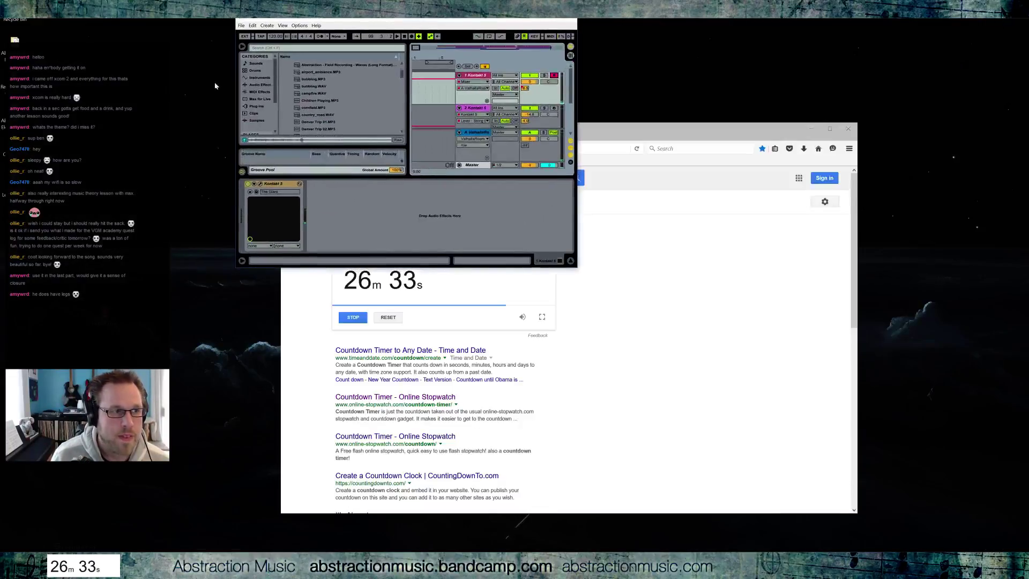
pyautogui.hotkey('alt', 'Tab')
pyautogui.hotkey('alt', 'Tab')
pyautogui.press('F11')
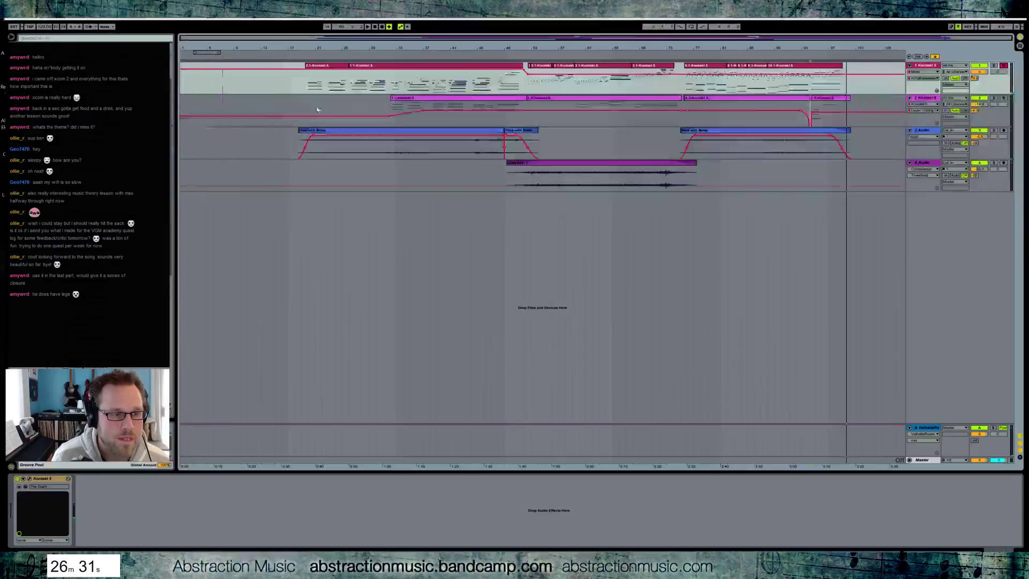
pyautogui.hotkey('alt', 'Tab')
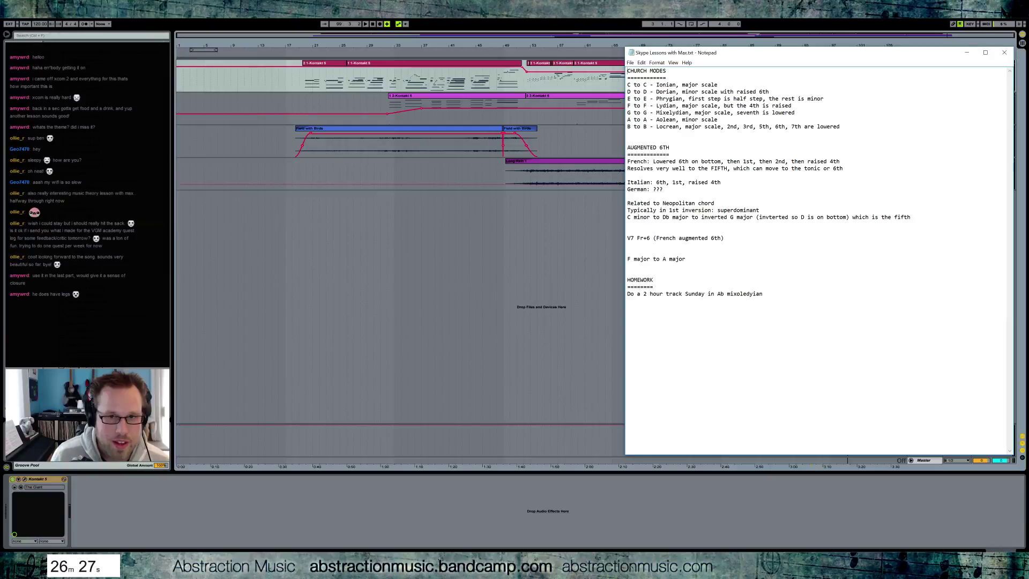
pyautogui.moveTo(783, 53); pyautogui.dragTo(515, 102)
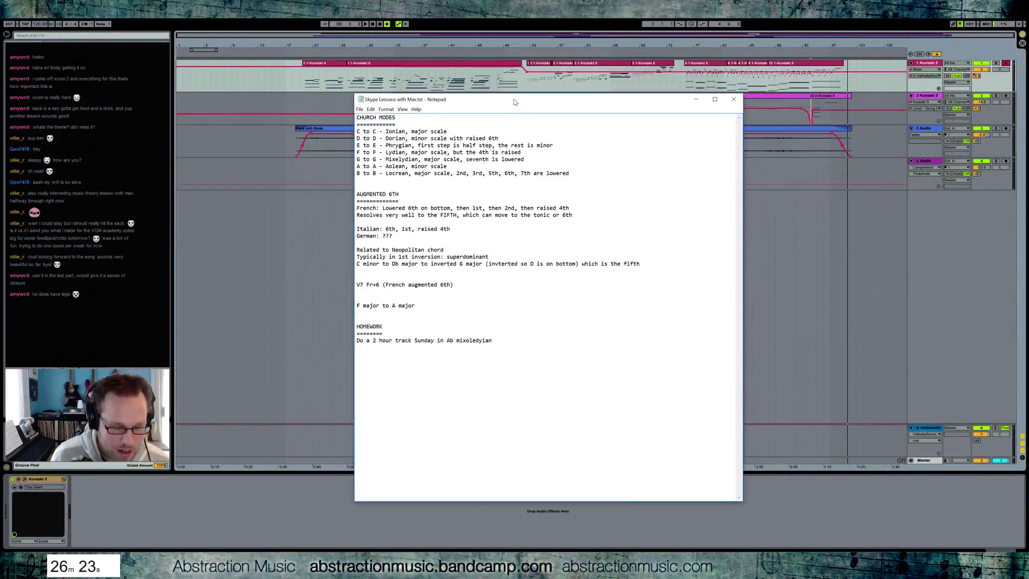
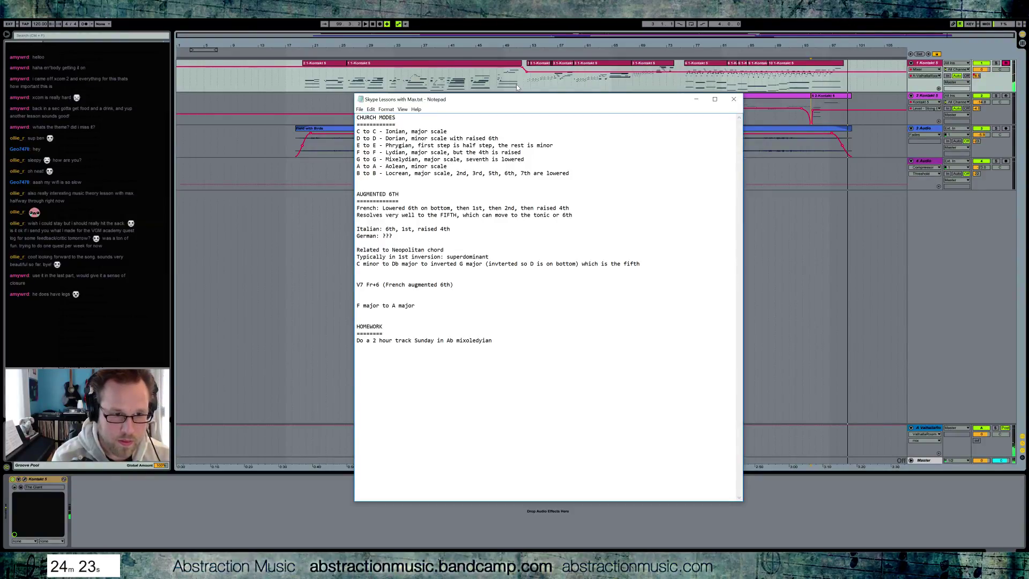
pyautogui.click(517, 87)
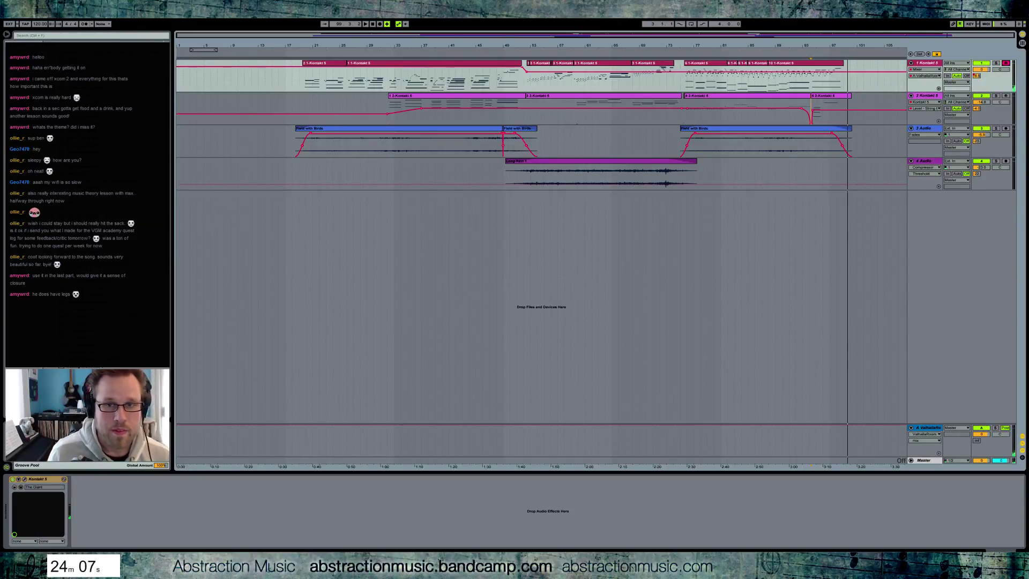
# - Record a new piano part on the first Kontakt 5 track, starting just before bar 100 after its last clip
pyautogui.press('+')
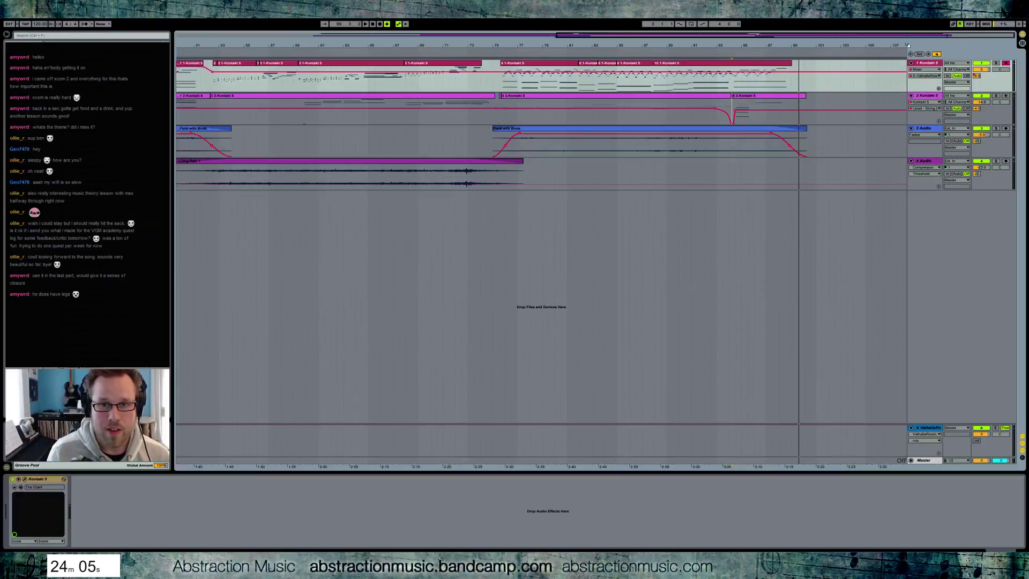
pyautogui.press('+')
pyautogui.hscroll(4, 934, 57)
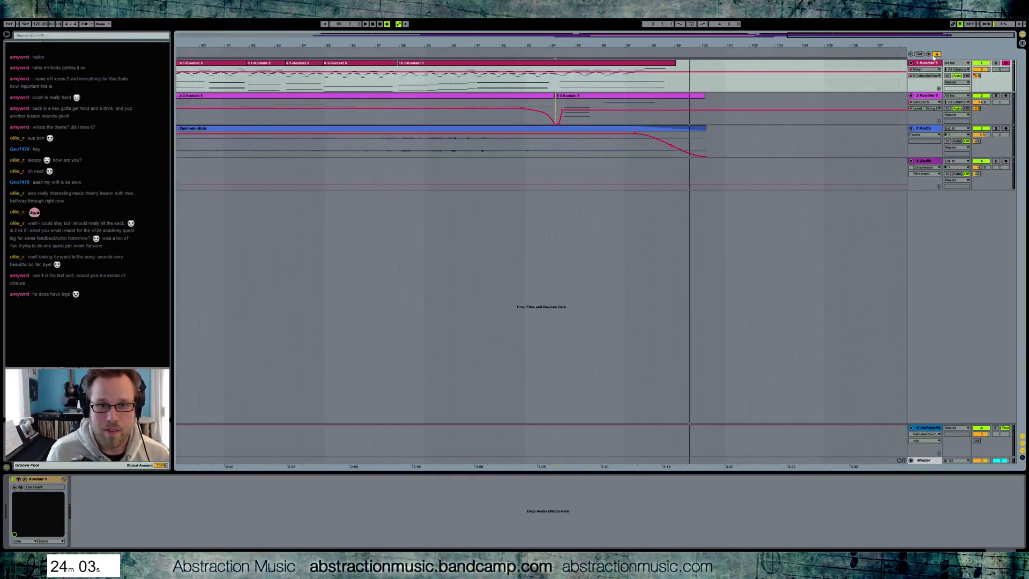
pyautogui.click(690, 83)
pyautogui.click(380, 24)
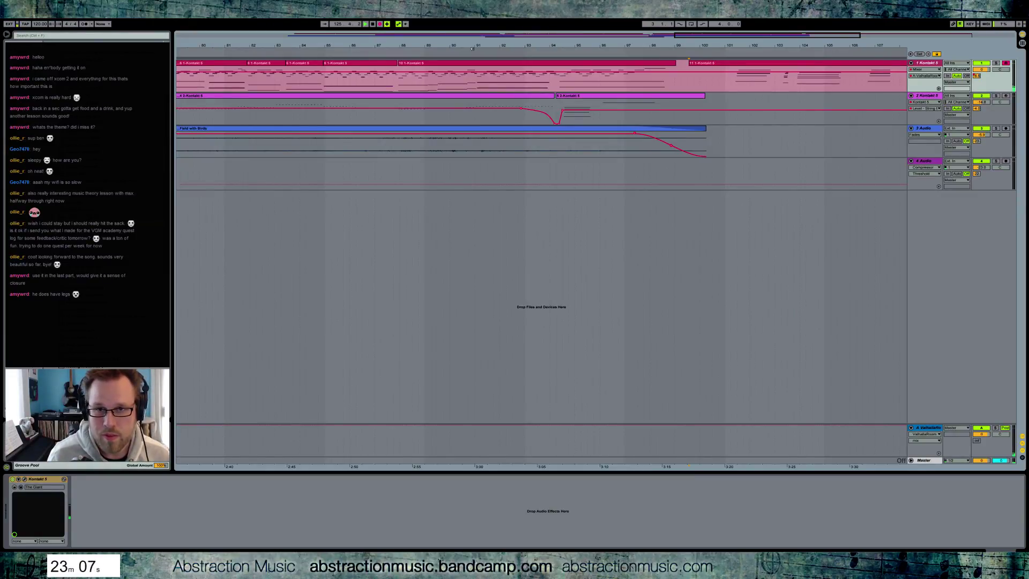
pyautogui.press('space')
# - Trim the empty beginning of the new piano clip and move the clip earlier, close behind the preceding one
pyautogui.moveTo(794, 38); pyautogui.dragTo(807, 75)
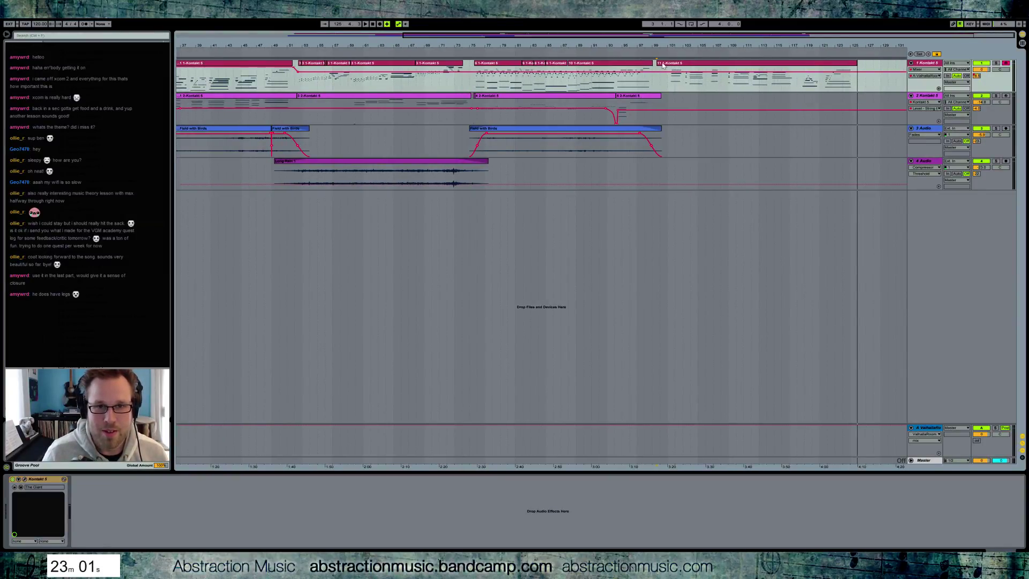
pyautogui.moveTo(658, 61); pyautogui.dragTo(671, 61)
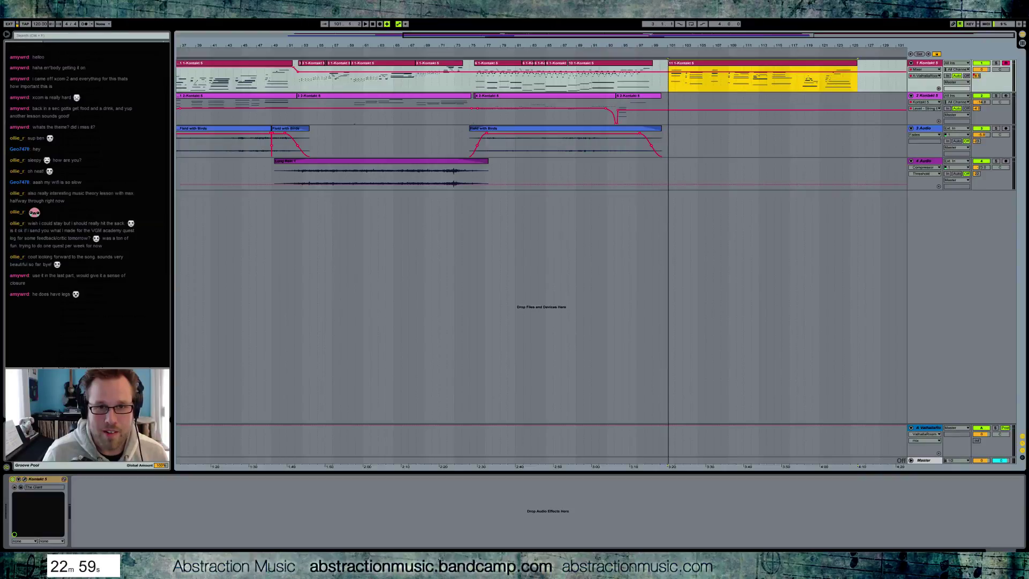
pyautogui.press('Left')
pyautogui.press('Left')
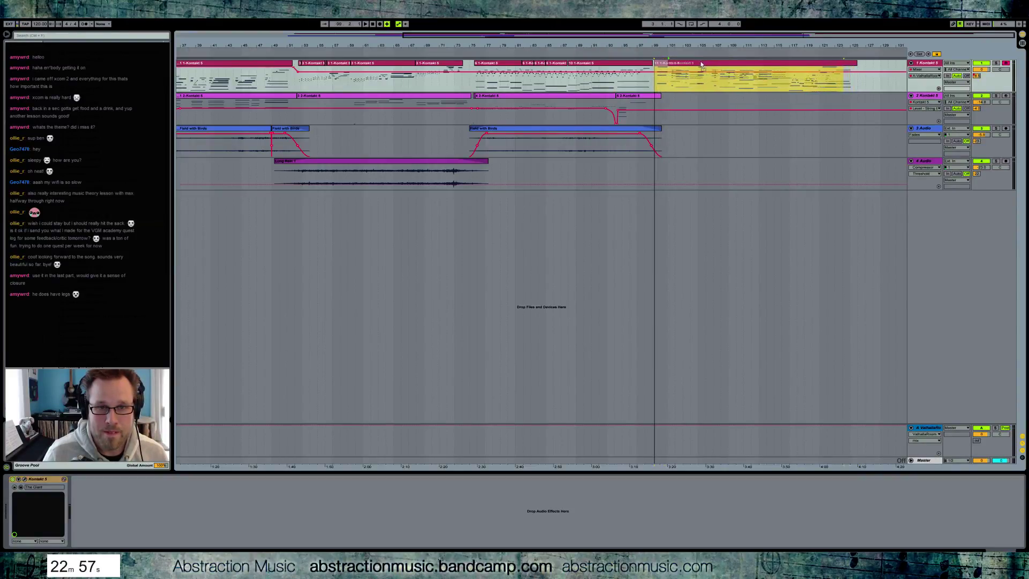
# - Open the new piano clip, adjust the velocities of all its notes together, and start playback
pyautogui.doubleClick(775, 69)
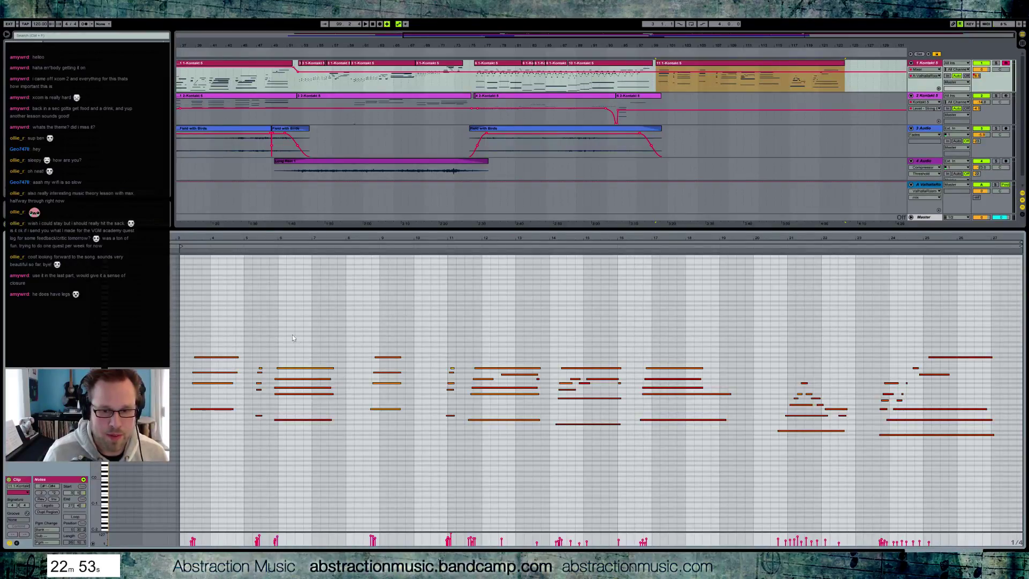
pyautogui.moveTo(209, 321); pyautogui.dragTo(958, 456)
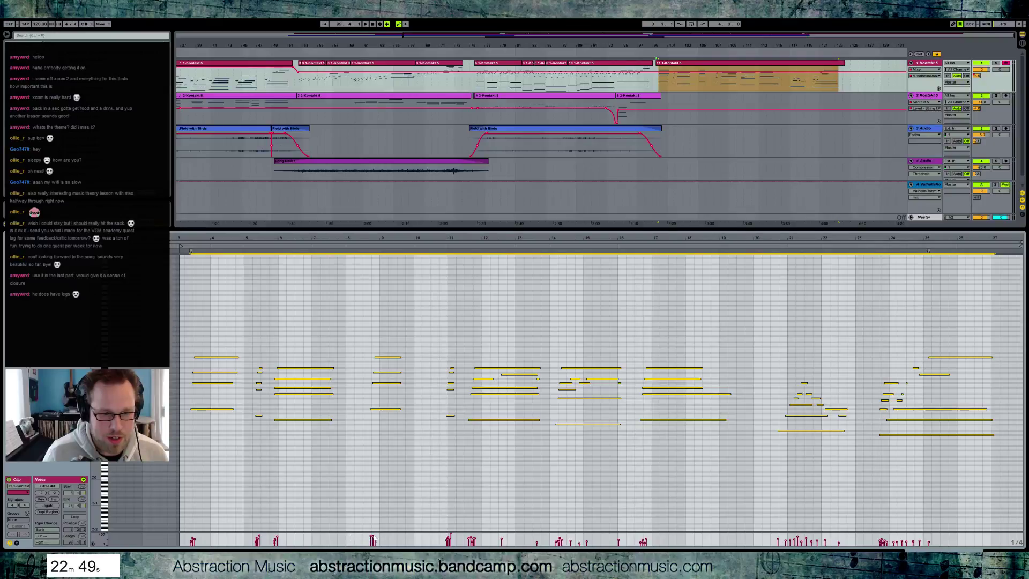
pyautogui.moveTo(450, 537); pyautogui.dragTo(450, 534)
pyautogui.press('space')
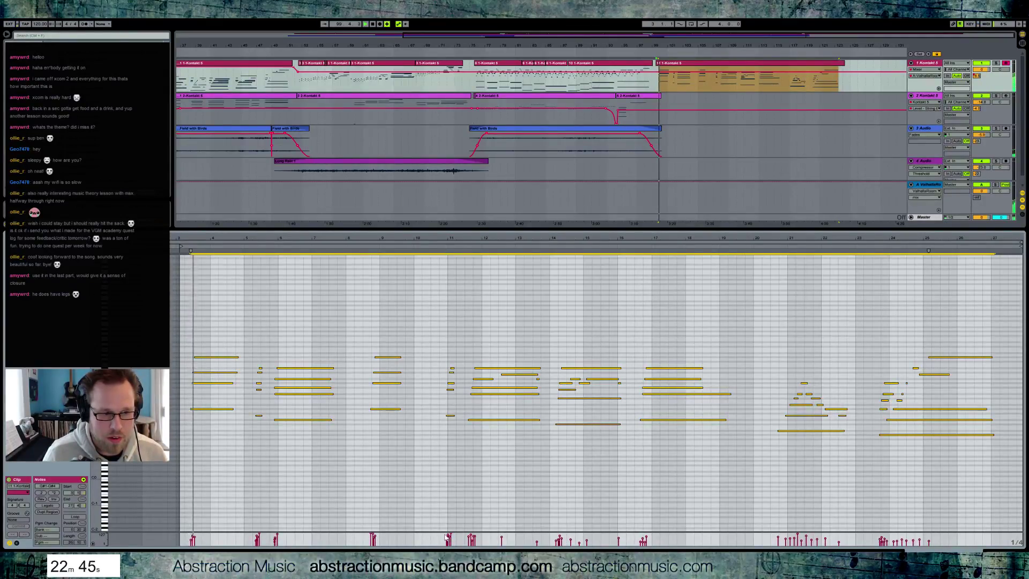
# - Soften the long top notes near clip bars 6 and 12 and the chord between bars 8 and 9
pyautogui.moveTo(608, 113)
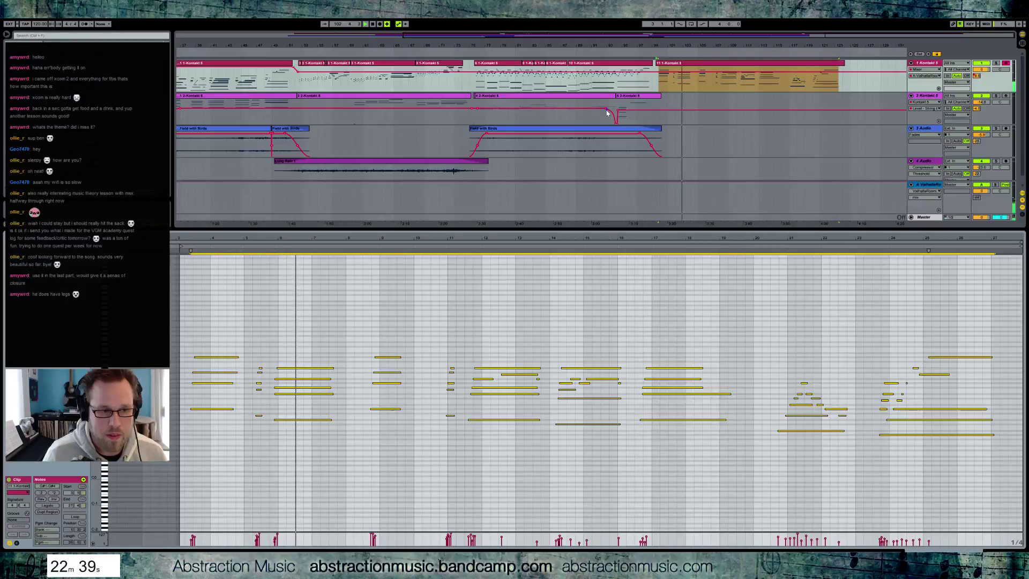
pyautogui.click(321, 368)
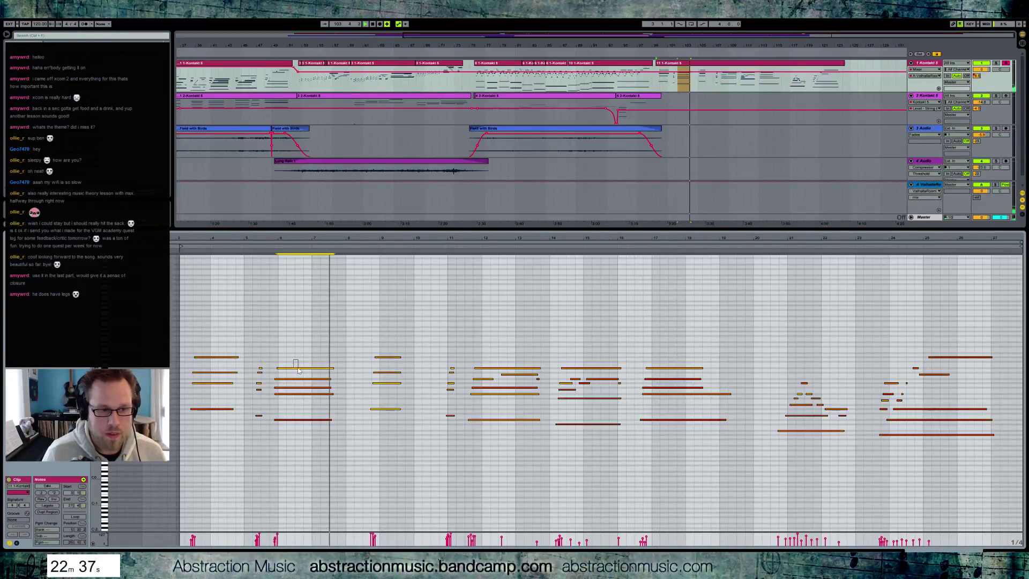
pyautogui.click(509, 367)
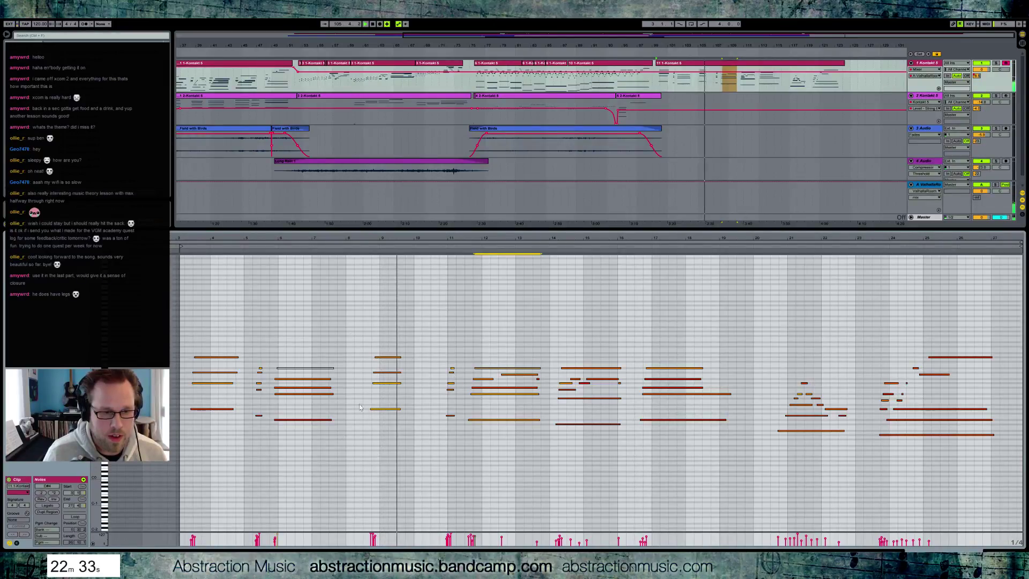
pyautogui.moveTo(369, 538)
pyautogui.mouseDown()
pyautogui.moveTo(371, 251)
pyautogui.moveTo(372, 536)
pyautogui.mouseUp()
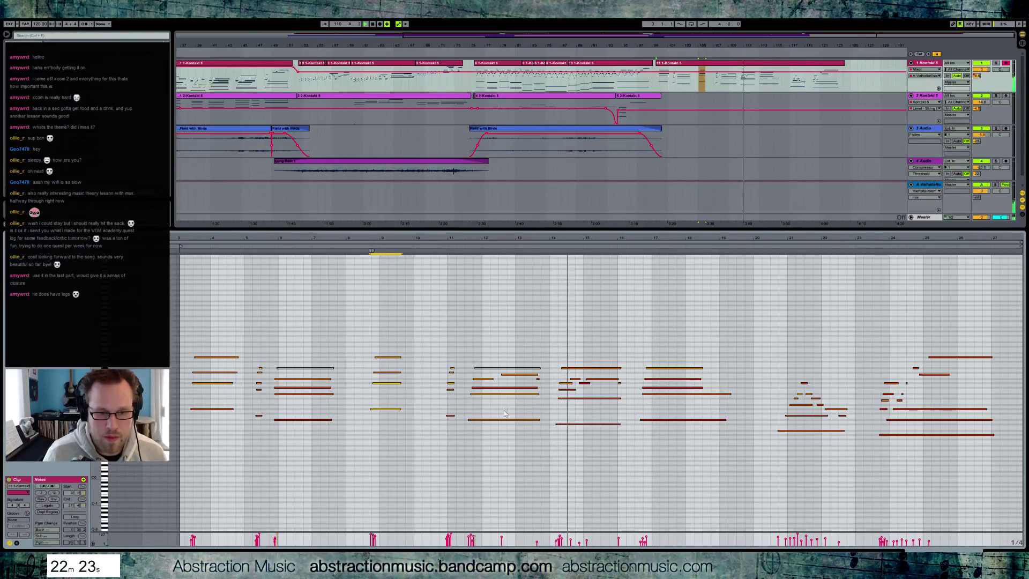
# - Select the notes around clip bars 13 to 15 by their velocities and adjust the short note near bar 15
pyautogui.moveTo(523, 528); pyautogui.dragTo(622, 531)
pyautogui.hotkey('ctrl', 'l')
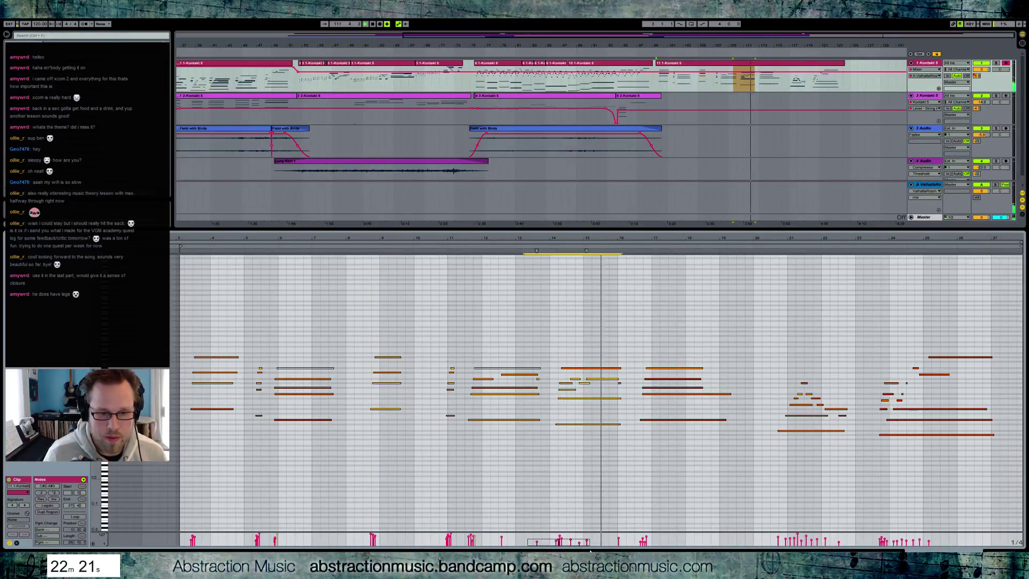
pyautogui.click(583, 547)
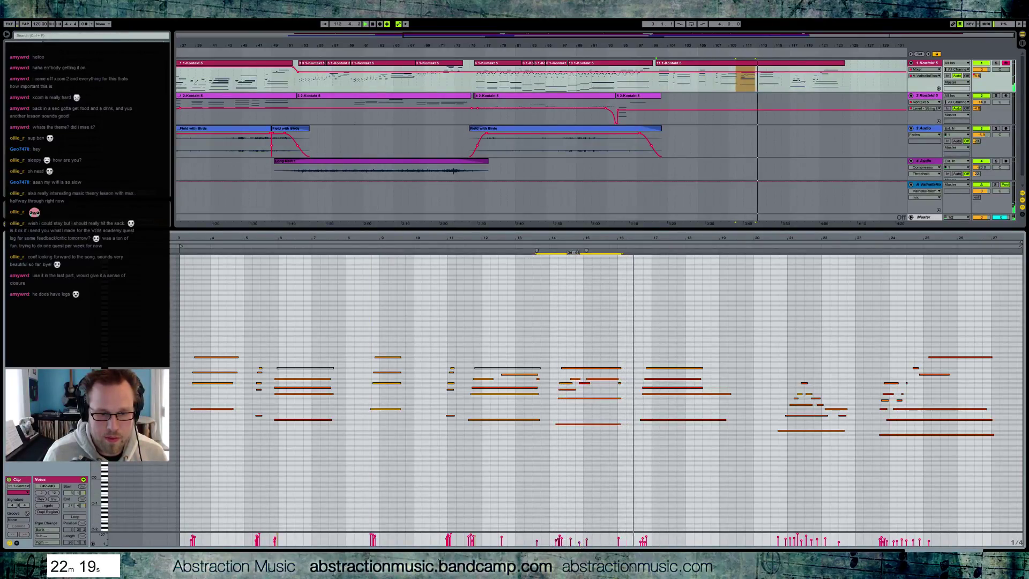
pyautogui.click(584, 542)
pyautogui.click(582, 541)
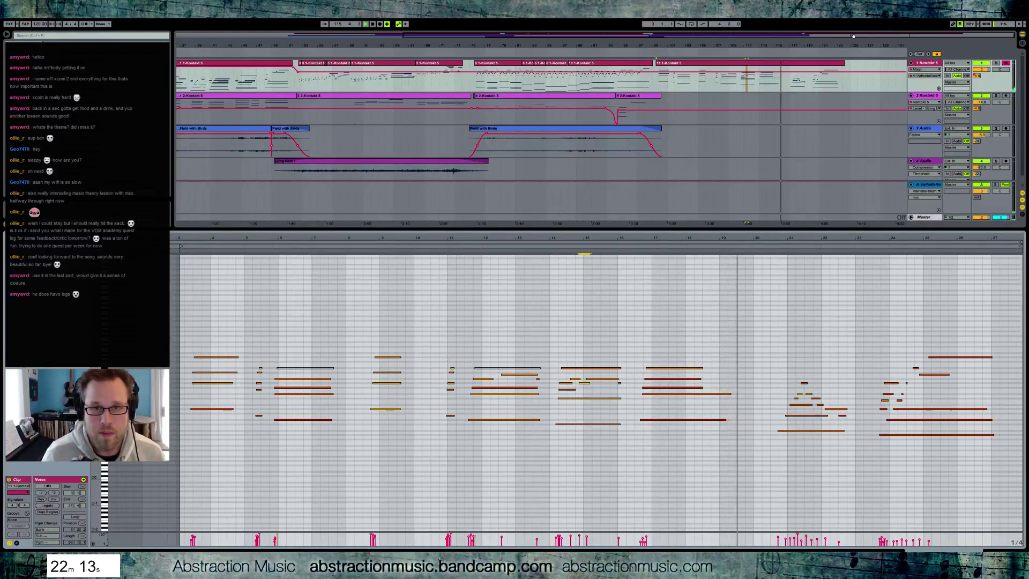
# - Split the new piano clip at about bar 116, before its last two phrases, and play the separated part
pyautogui.moveTo(929, 34)
pyautogui.mouseDown()
pyautogui.moveTo(609, 83)
pyautogui.moveTo(551, 69)
pyautogui.mouseUp()
pyautogui.click(572, 71)
pyautogui.hotkey('ctrl', 'e')
pyautogui.press('space')
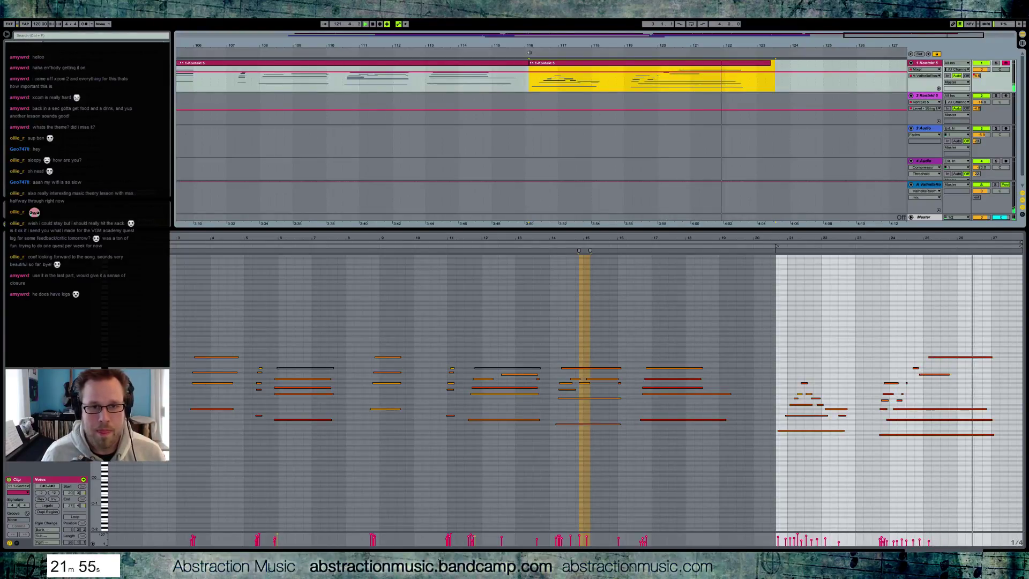
# - Extend the split-off last piano clip slightly, so that it ends just before bar 124
pyautogui.click(788, 101)
pyautogui.click(740, 81)
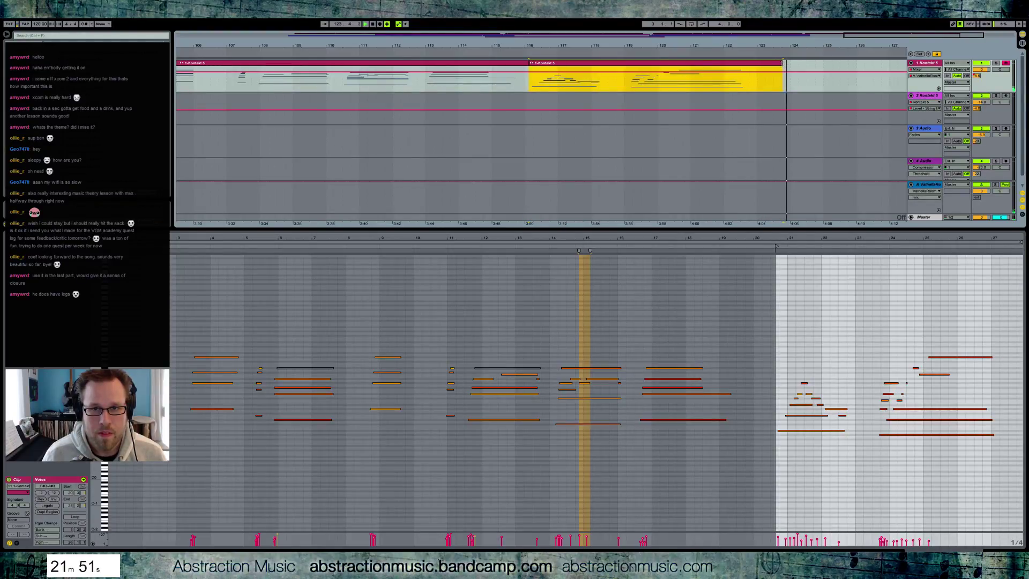
pyautogui.press('-')
pyautogui.press('-')
pyautogui.press('-')
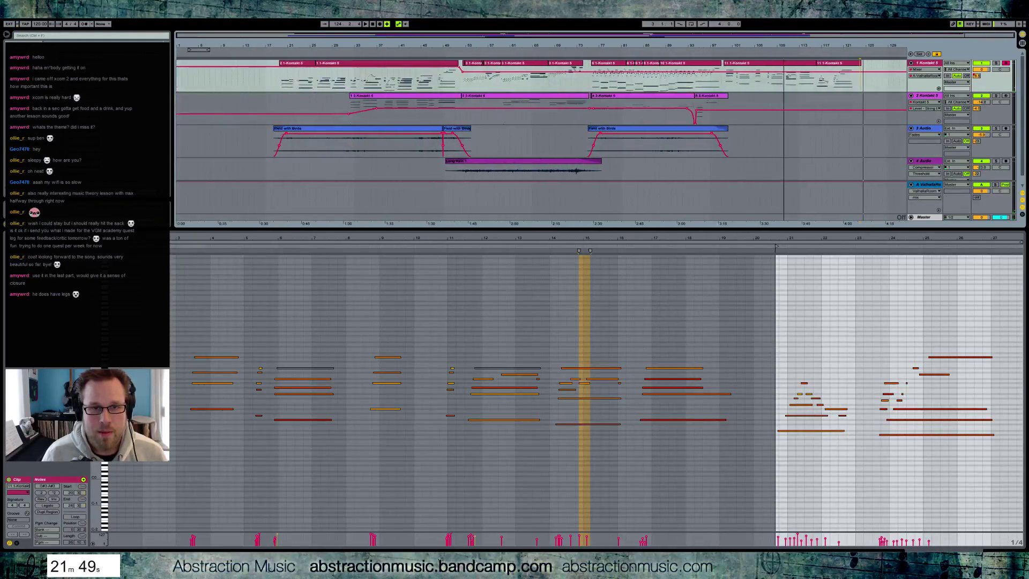
pyautogui.hotkey('shift', 'Tab')
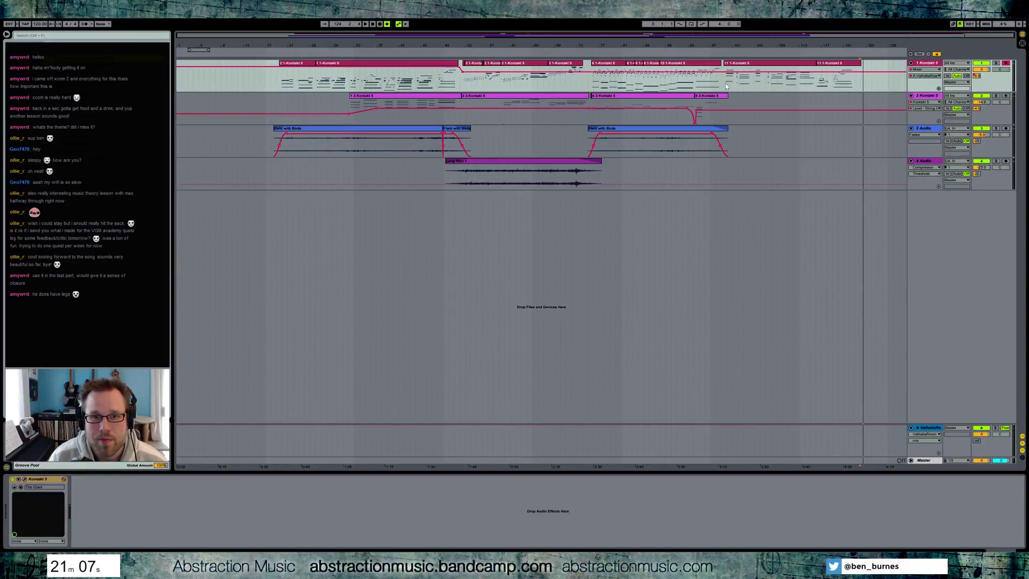
# - Arm the string track and record a new string part under the new piano section from about bar 100 to its end
pyautogui.click(698, 50)
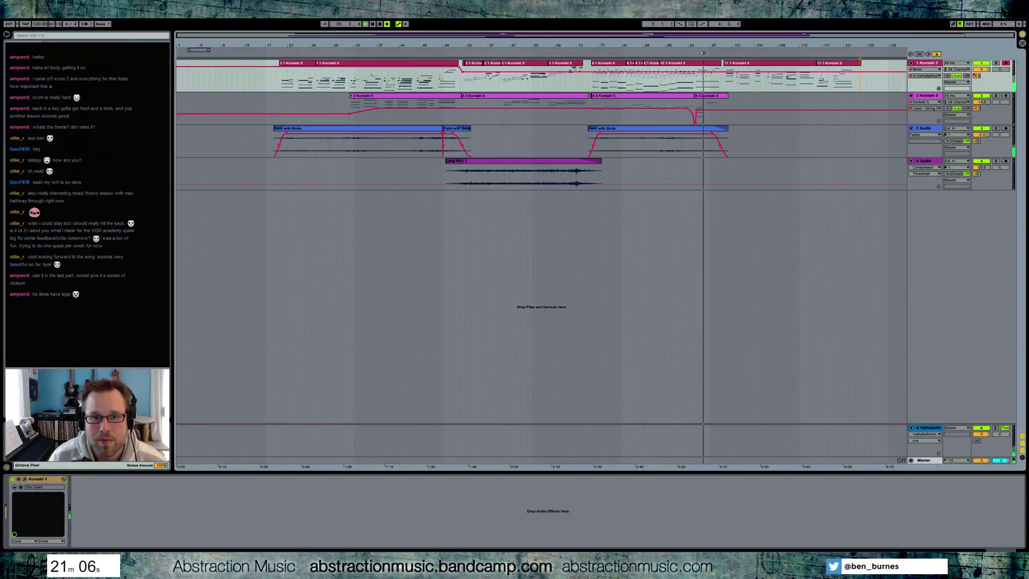
pyautogui.click(1007, 96)
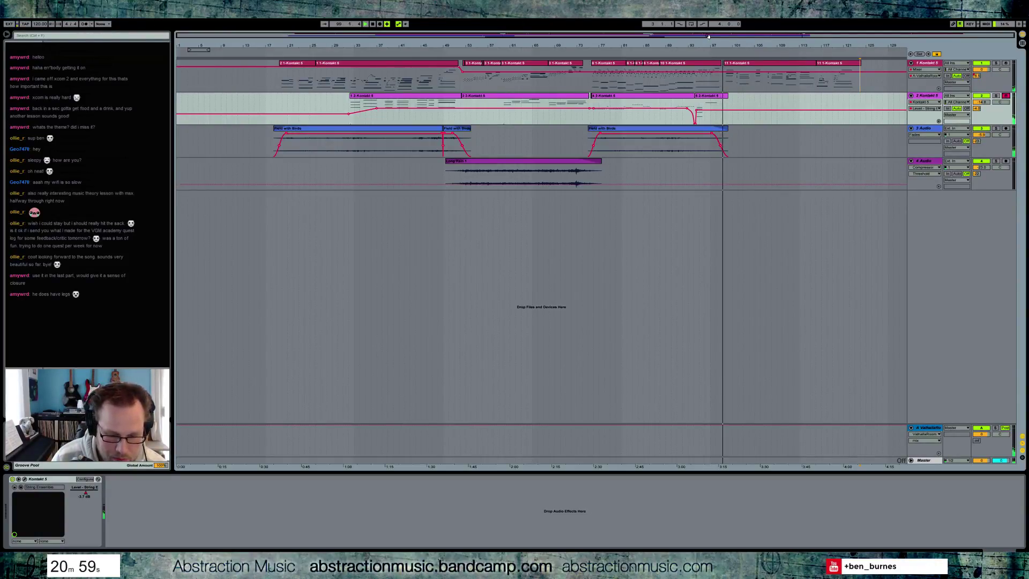
pyautogui.press('F9')
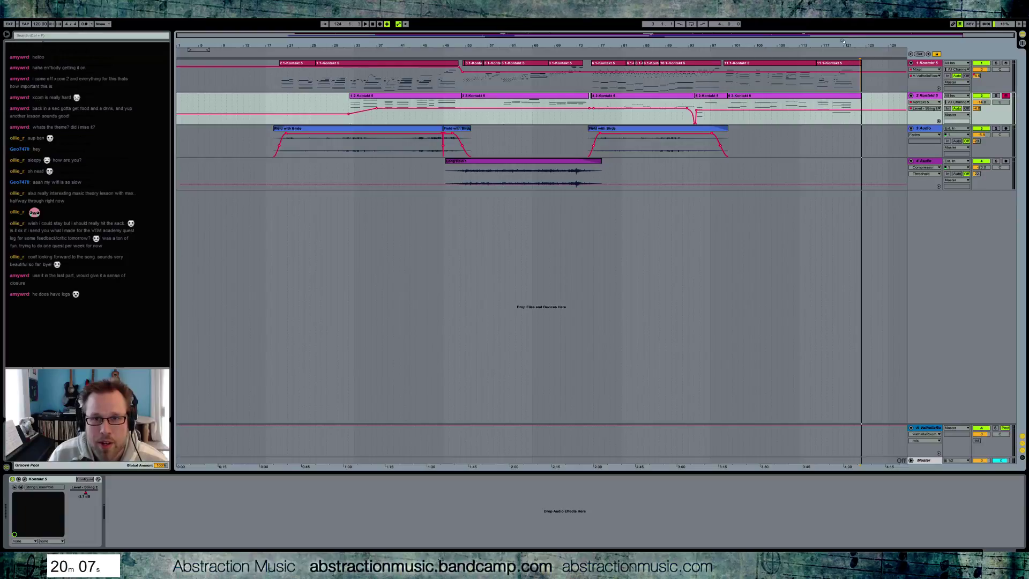
# - Play back the piano and new strings together from about bar 116, and stop
pyautogui.moveTo(871, 36); pyautogui.dragTo(786, 48)
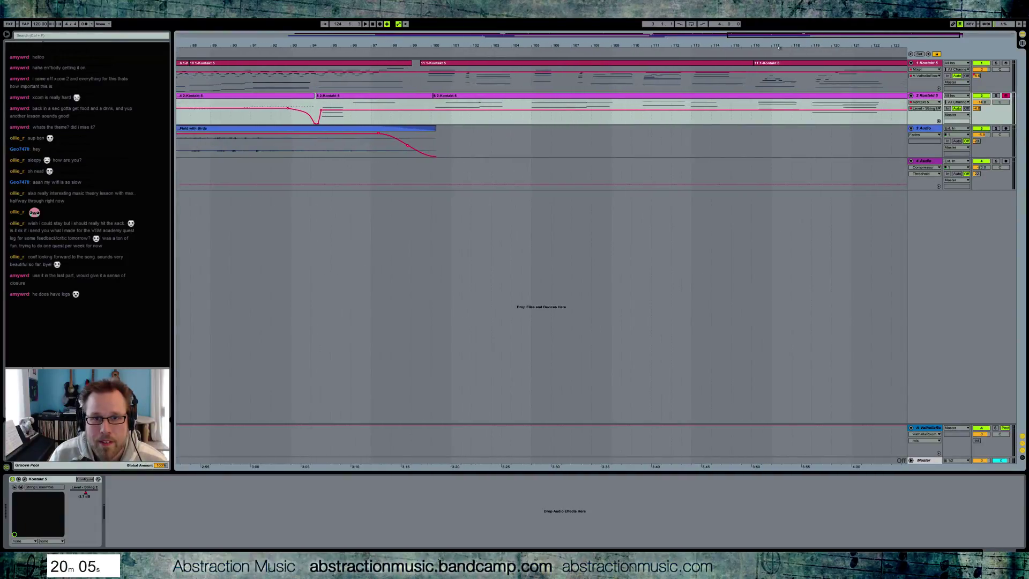
pyautogui.click(751, 52)
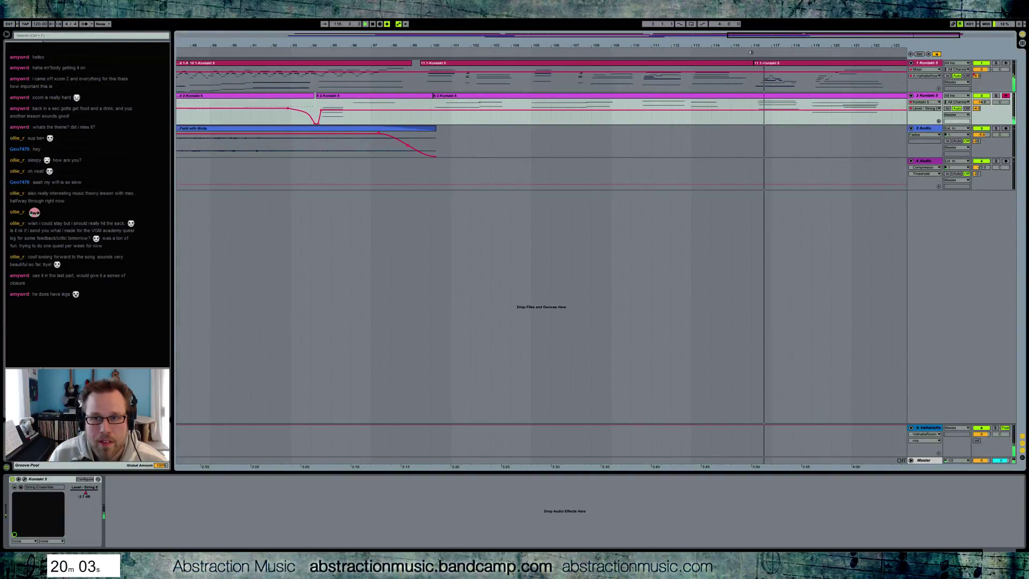
pyautogui.press('space')
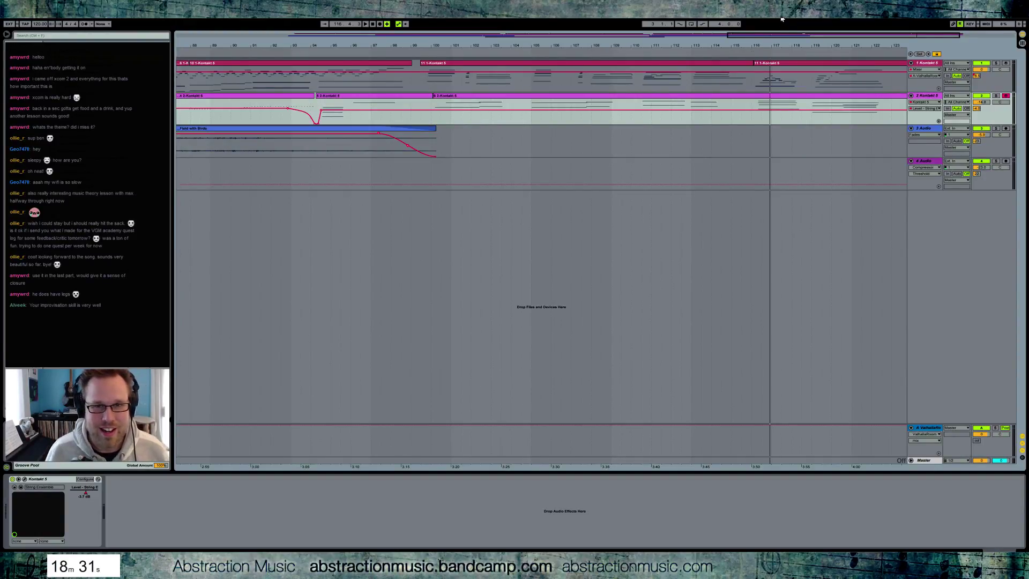
# - Load the BB-Simple Mastering rack in front of the Limiter on the Master track
pyautogui.moveTo(795, 32); pyautogui.dragTo(795, 24)
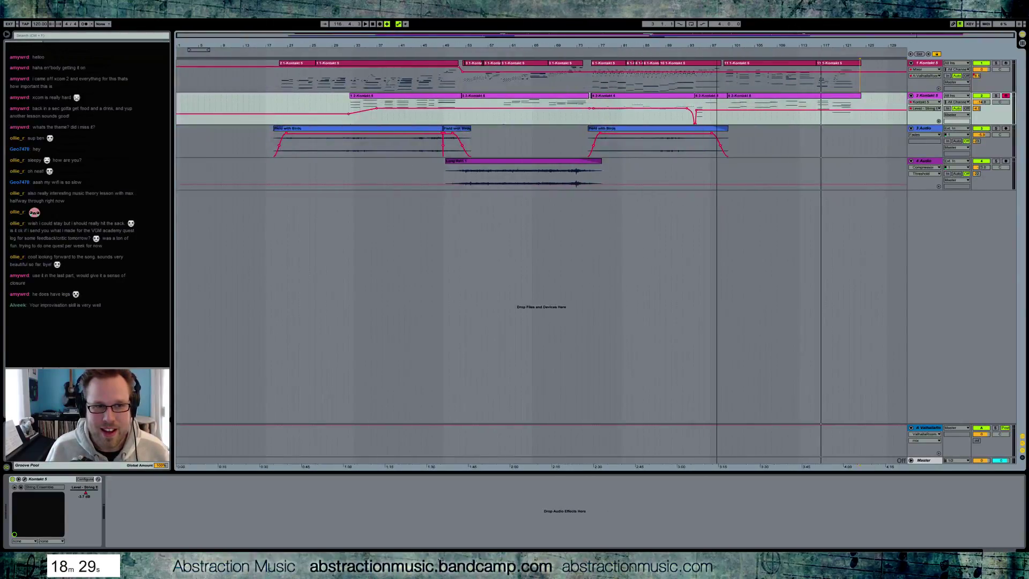
pyautogui.moveTo(536, 33); pyautogui.dragTo(497, 34)
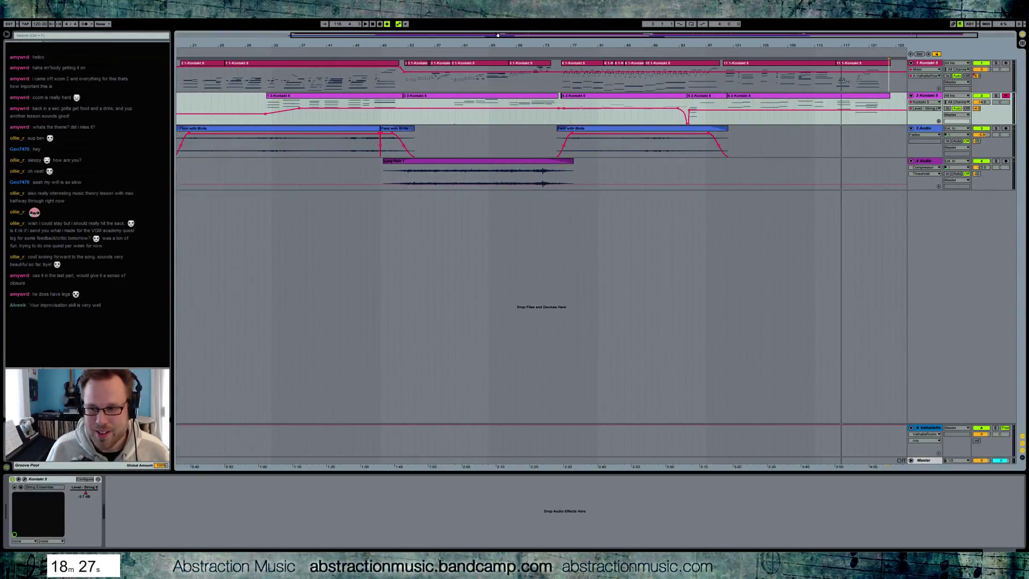
pyautogui.press('-')
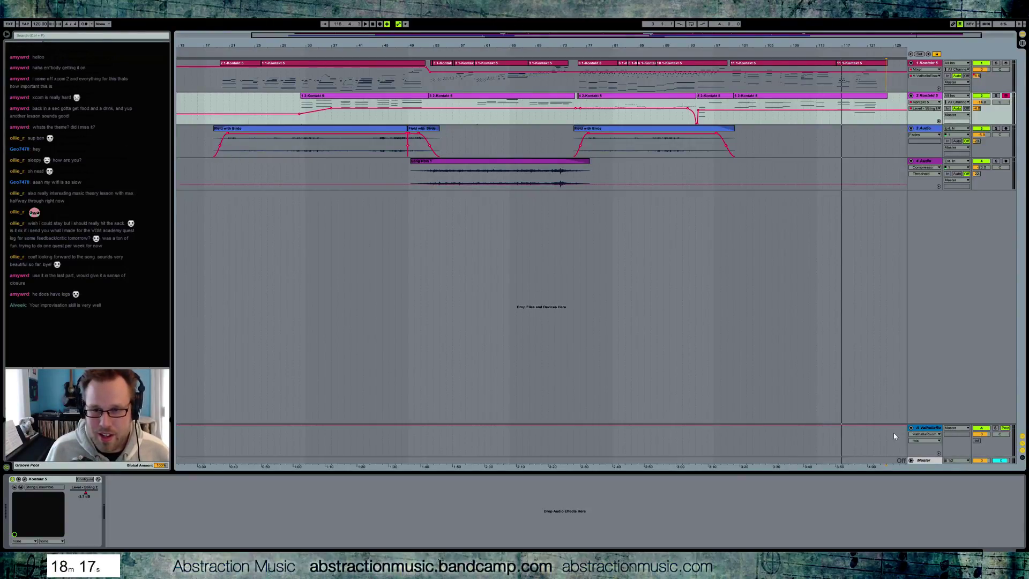
pyautogui.click(924, 461)
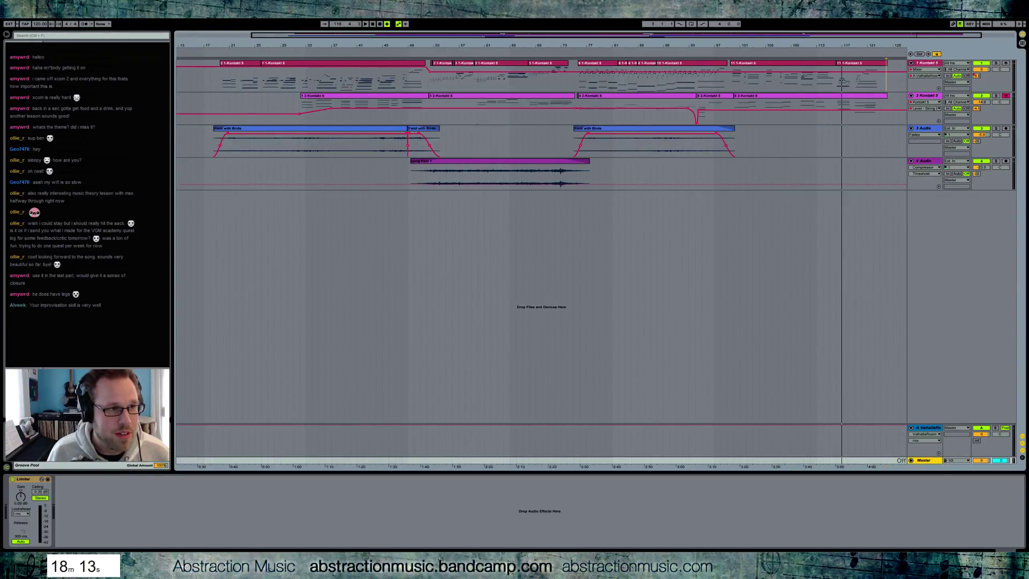
pyautogui.hotkey('ctrl', 'f')
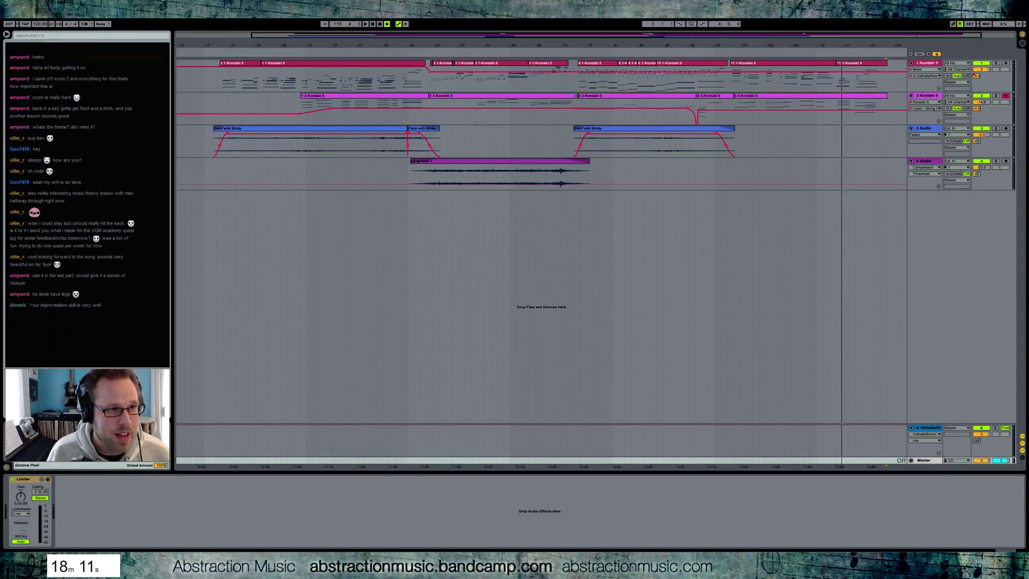
pyautogui.click(54, 516)
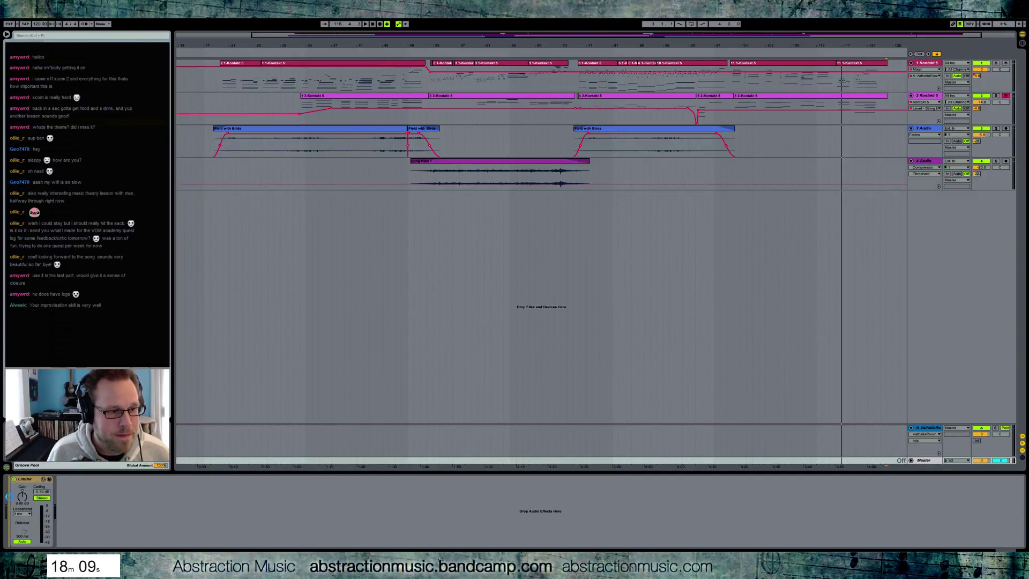
pyautogui.scroll(5, 54, 516)
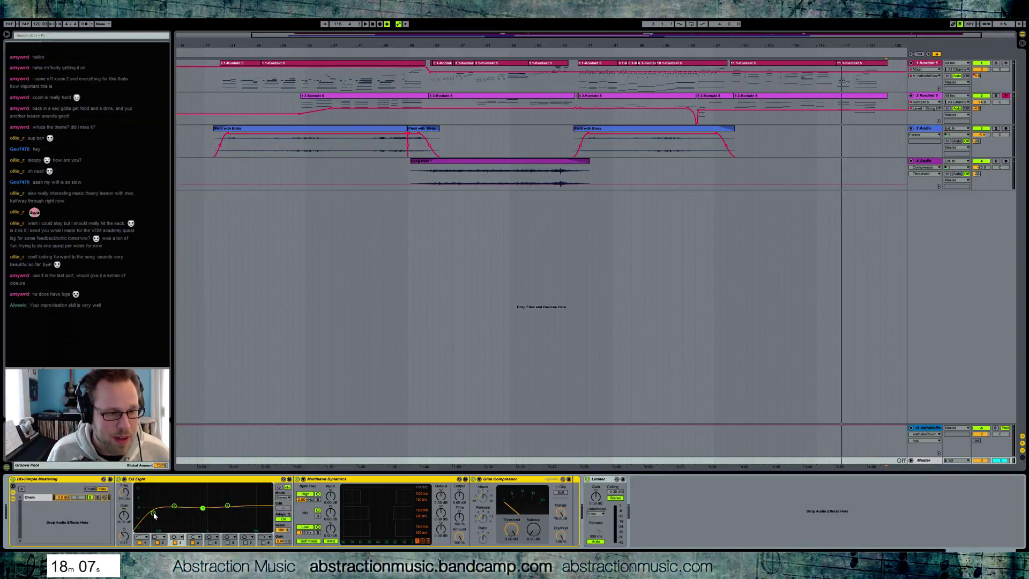
# - Reshape the mastering EQ Eight curve and lower the Glue Compressor's threshold
pyautogui.moveTo(228, 505); pyautogui.dragTo(175, 509)
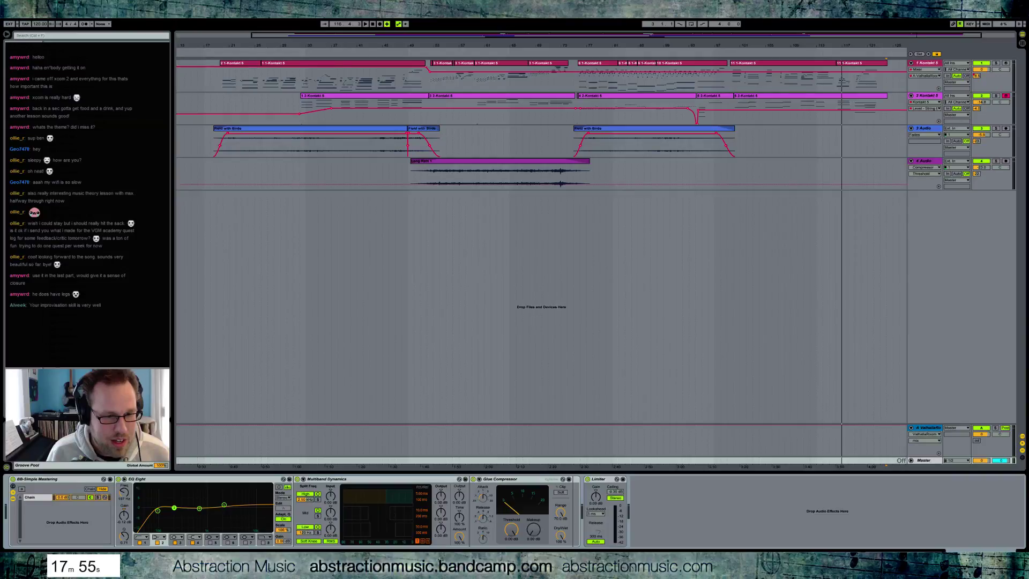
pyautogui.click(366, 511)
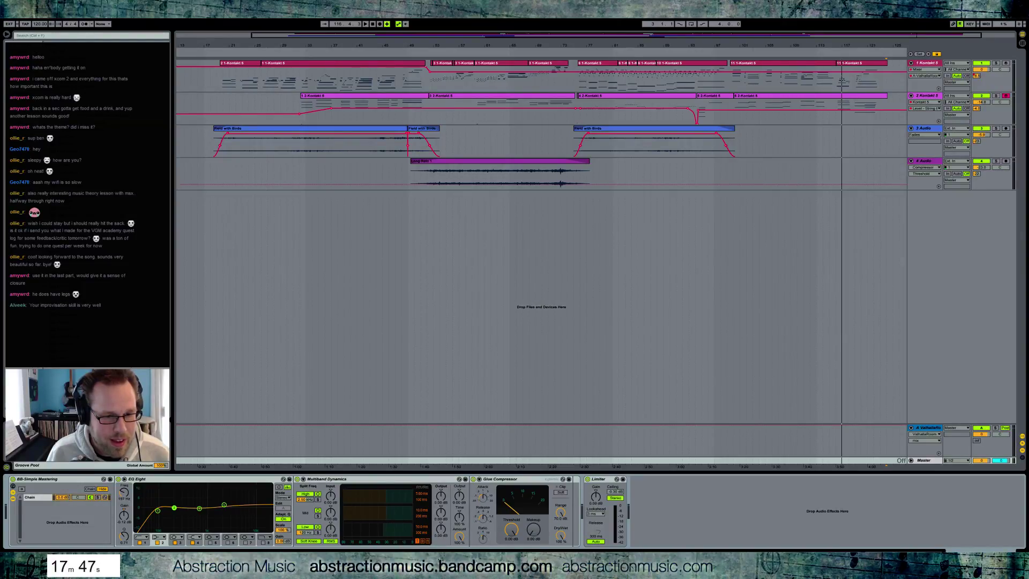
pyautogui.moveTo(512, 529); pyautogui.dragTo(512, 552)
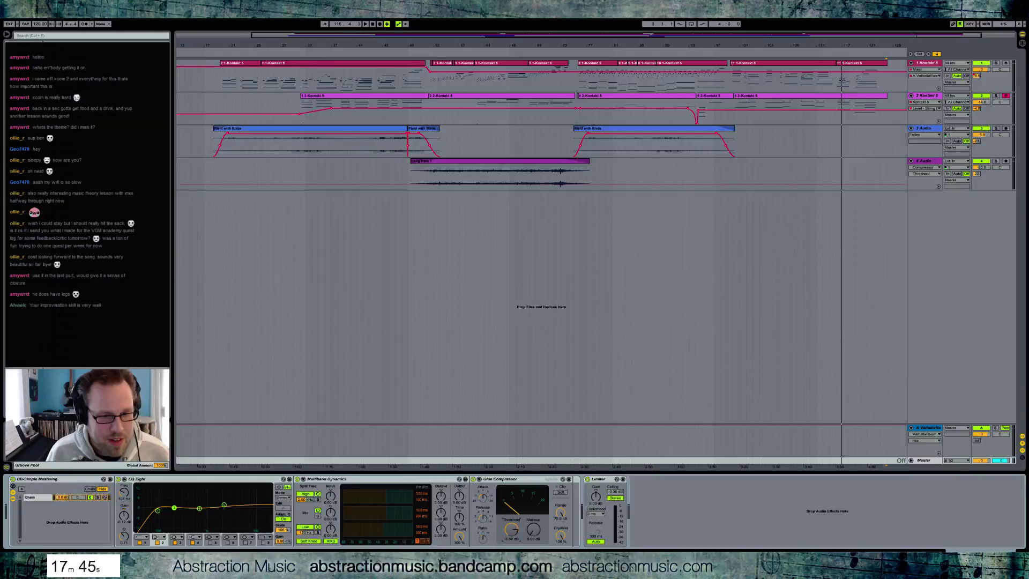
# - Play the middle section from about bar 54 and fine-tune the mastering EQ's low cut and mid bands
pyautogui.click(434, 51)
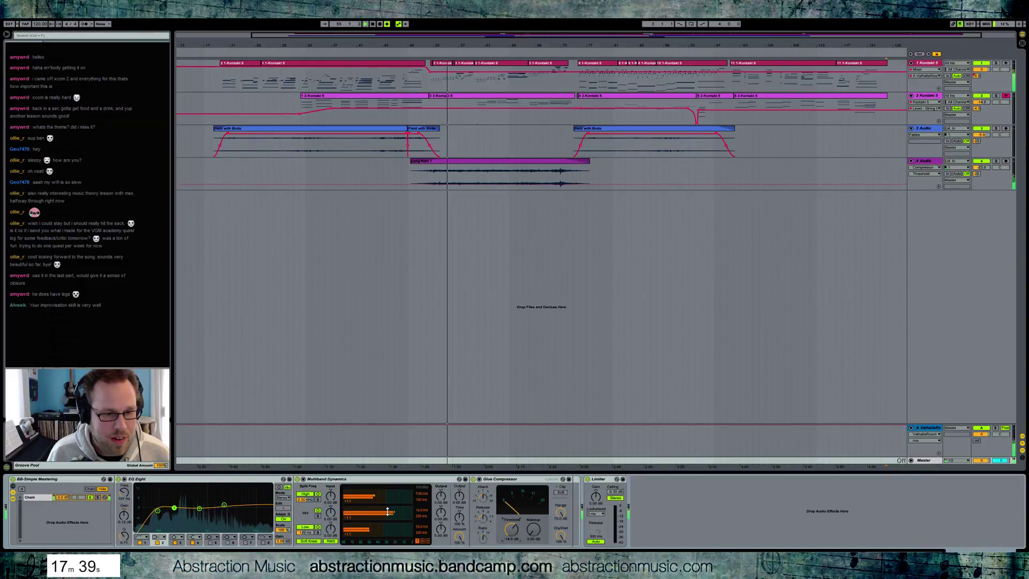
pyautogui.moveTo(158, 511); pyautogui.dragTo(155, 511)
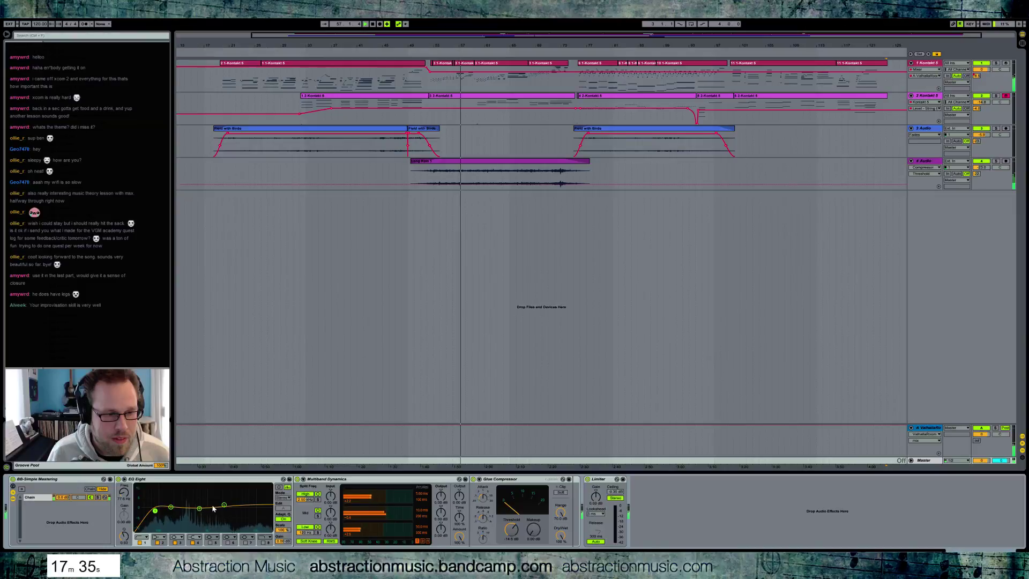
pyautogui.moveTo(224, 505); pyautogui.dragTo(194, 508)
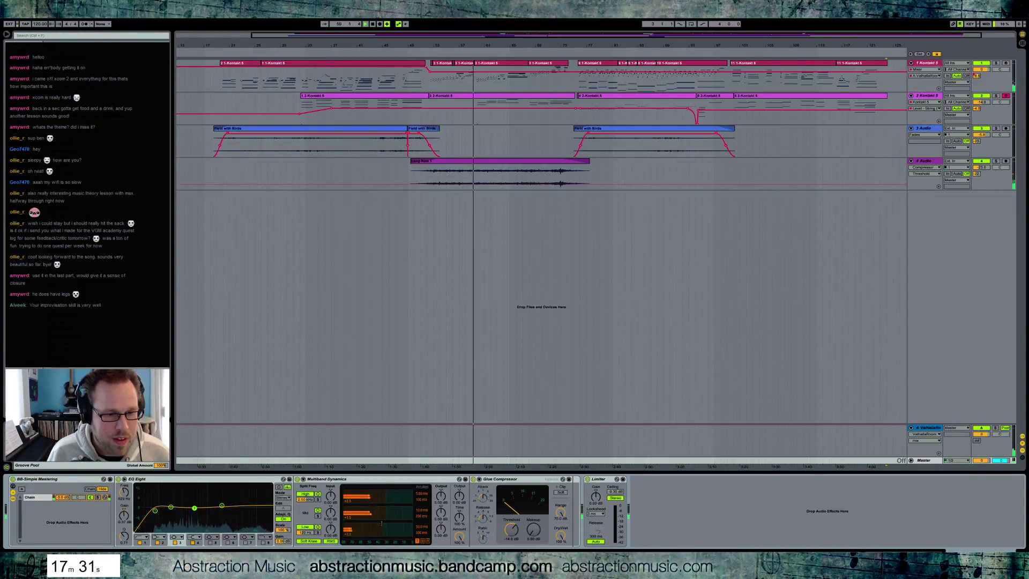
# - Raise the Glue Compressor's makeup gain and fine-tune its threshold while playing the section near bar 77
pyautogui.moveTo(515, 530); pyautogui.dragTo(533, 529)
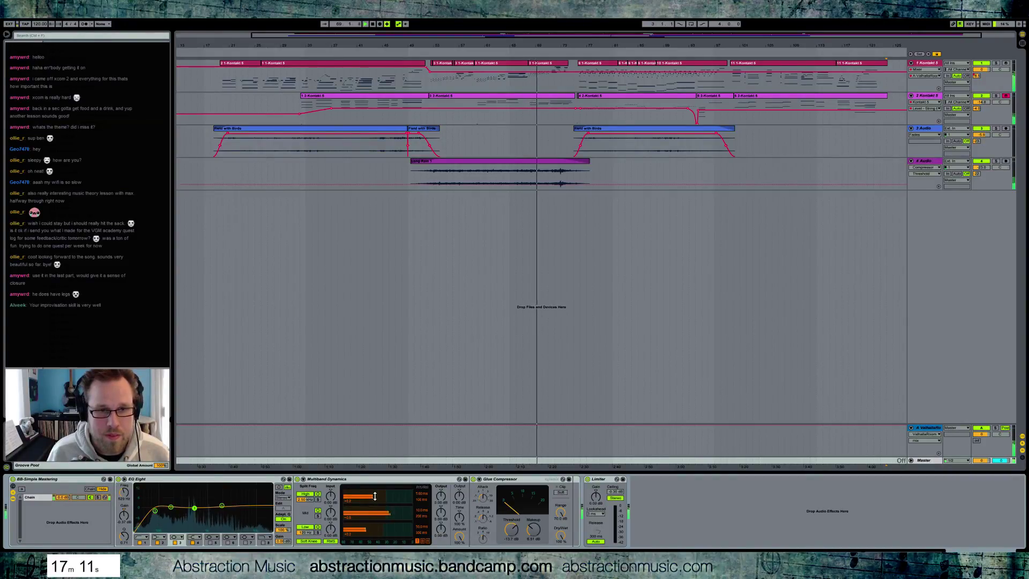
pyautogui.click(597, 52)
pyautogui.click(578, 52)
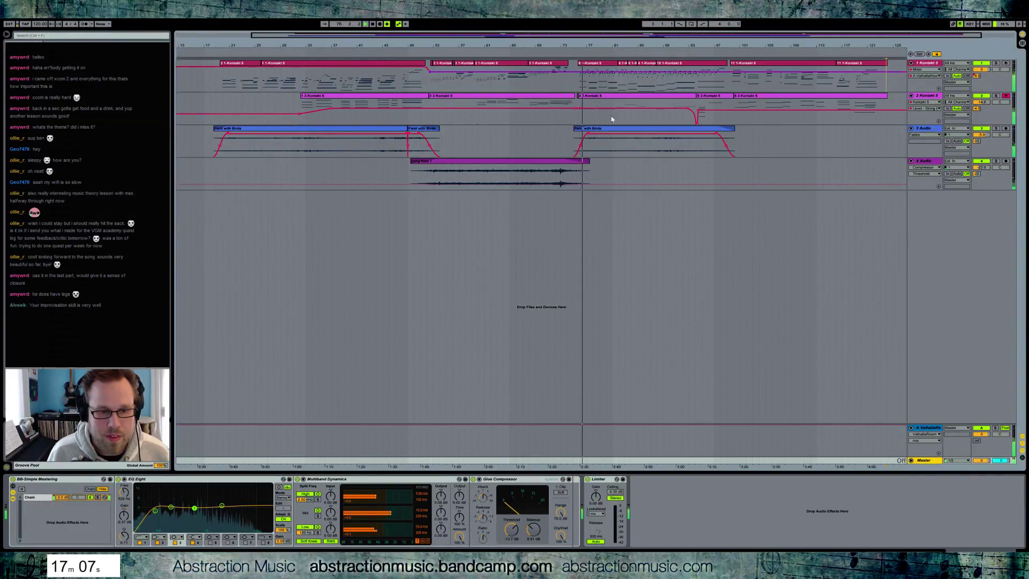
pyautogui.moveTo(510, 528); pyautogui.dragTo(509, 532)
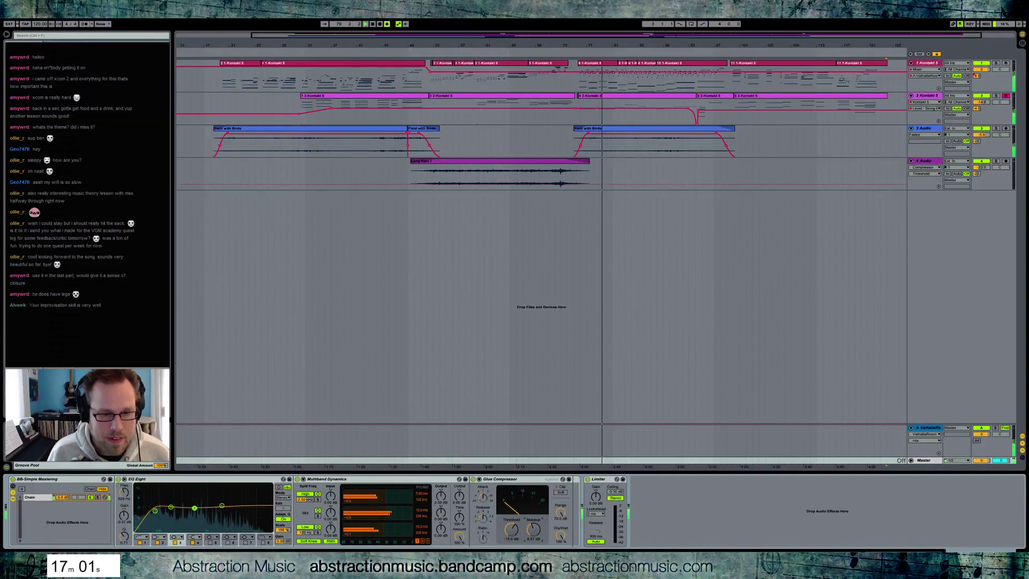
# - Play the string clip starting near bar 76 and examine its start and the transition into it
pyautogui.click(601, 99)
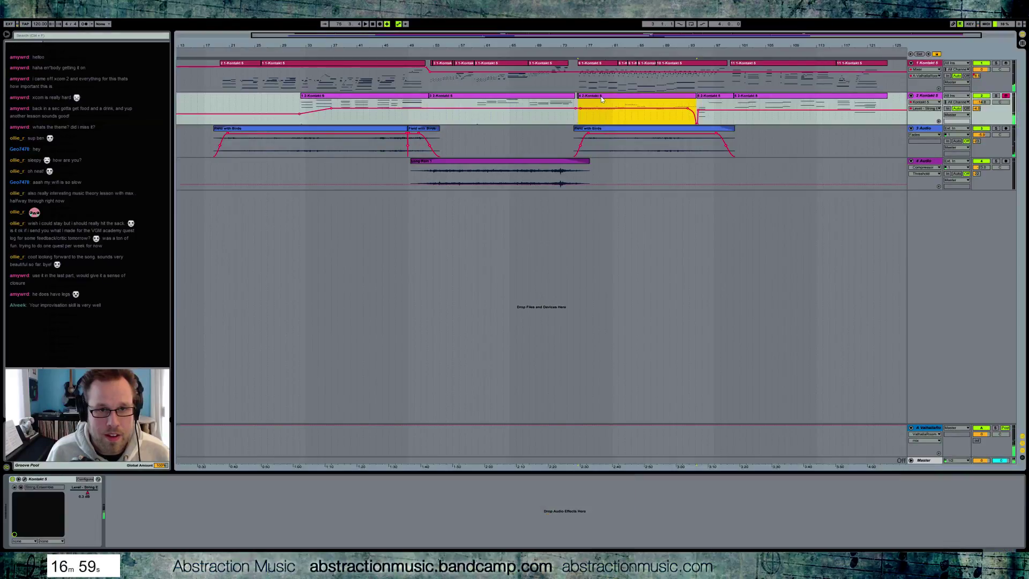
pyautogui.click(577, 100)
pyautogui.press('space')
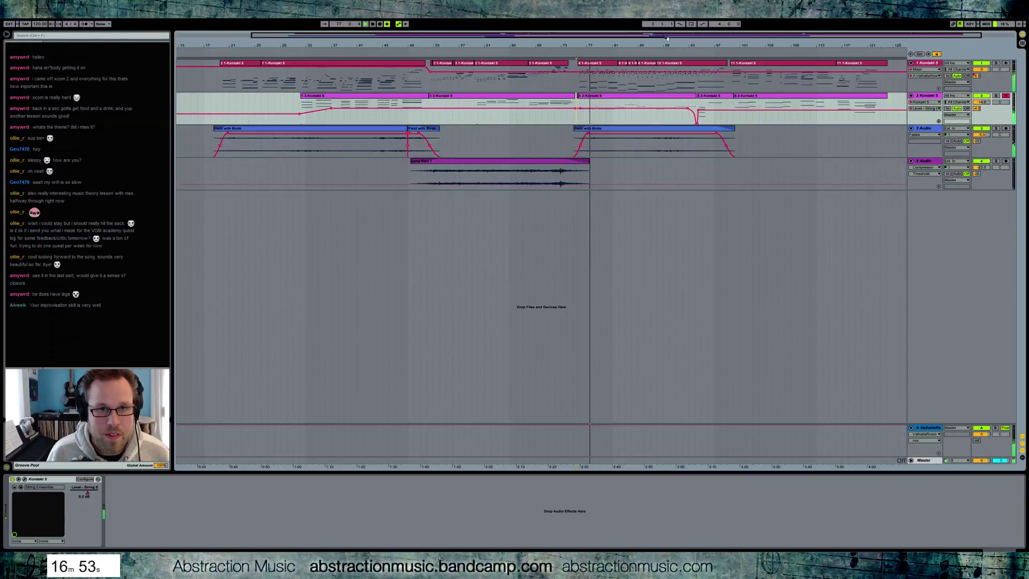
pyautogui.press('+')
pyautogui.press('+')
pyautogui.press('+')
pyautogui.press('+')
pyautogui.press('+')
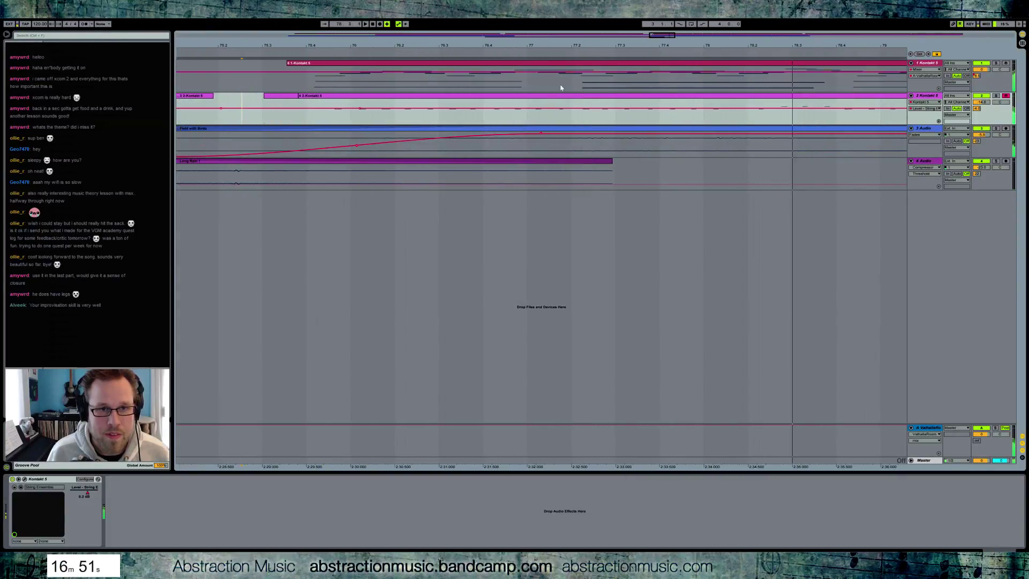
pyautogui.click(565, 101)
pyautogui.moveTo(673, 37); pyautogui.dragTo(723, 37)
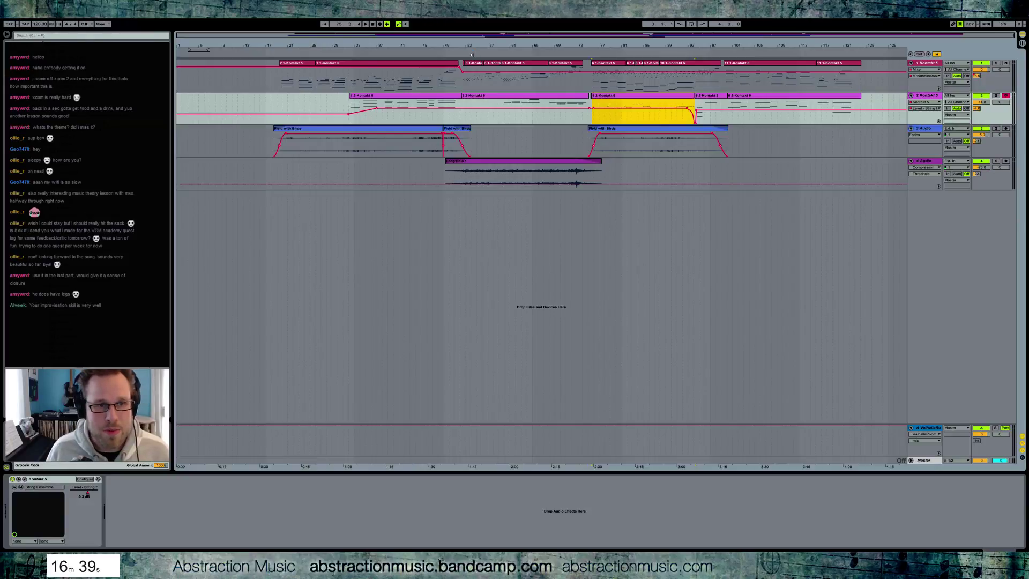
# - Add an EQ Eight with a low cut before the Compressor on the Field with Birds audio track during playback
pyautogui.click(271, 135)
pyautogui.press('space')
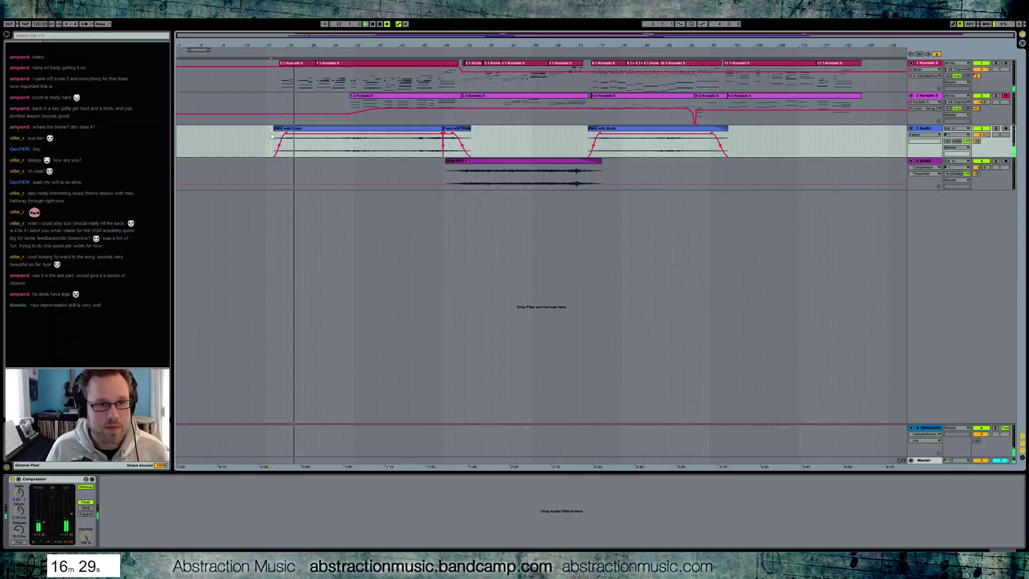
pyautogui.click(275, 138)
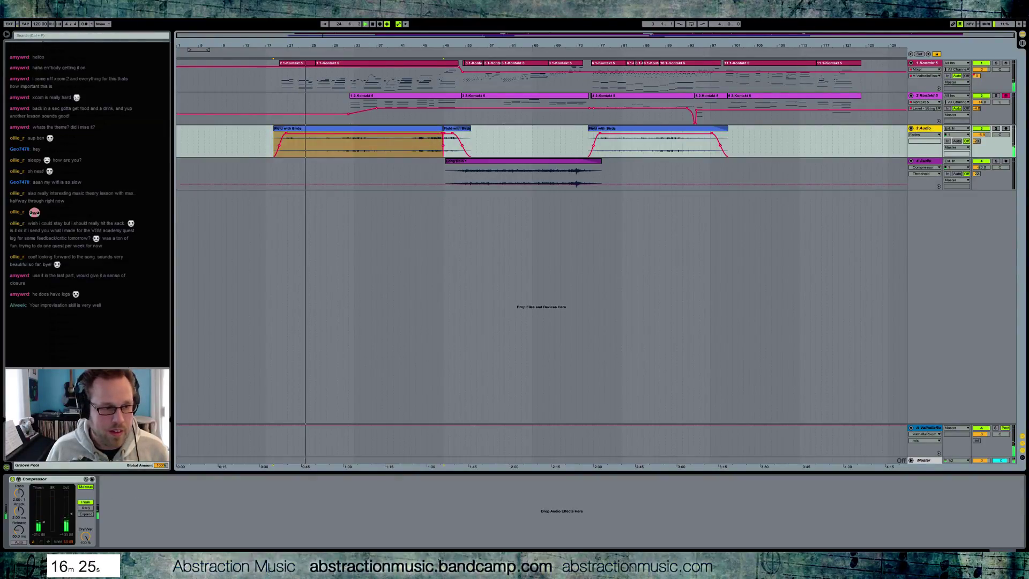
pyautogui.hotkey('ctrl', 'f')
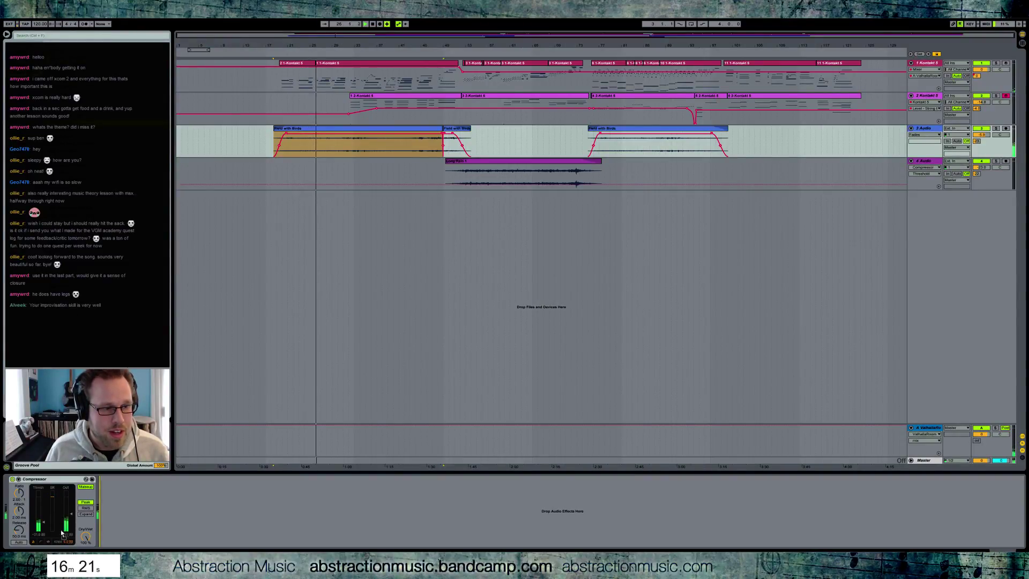
pyautogui.press('Return')
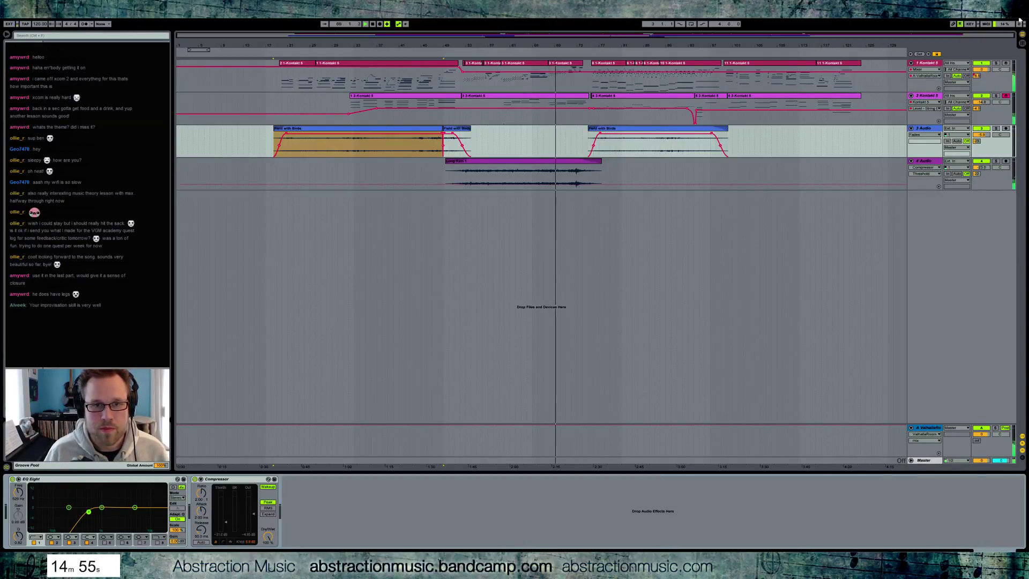
# - Show the string track's volume automation near bar 76 and open its clip starting there in the note editor
pyautogui.press('+')
pyautogui.press('+')
pyautogui.press('+')
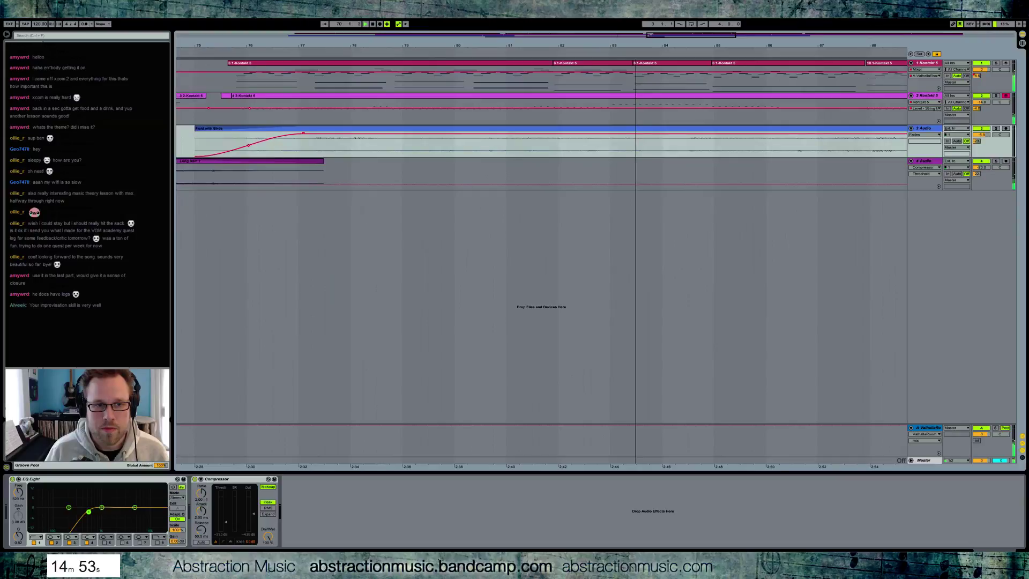
pyautogui.press('+')
pyautogui.click(985, 103)
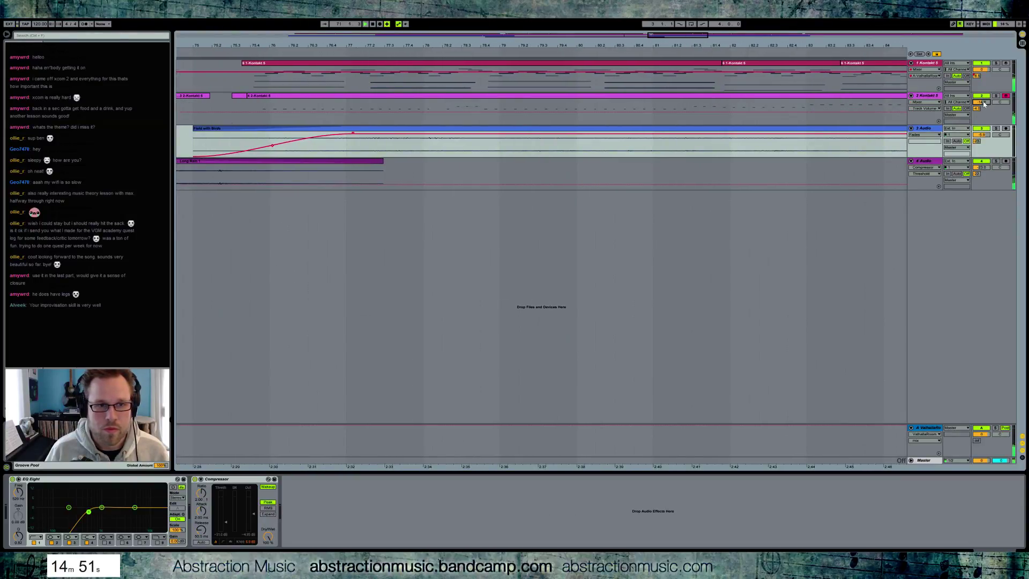
pyautogui.doubleClick(276, 97)
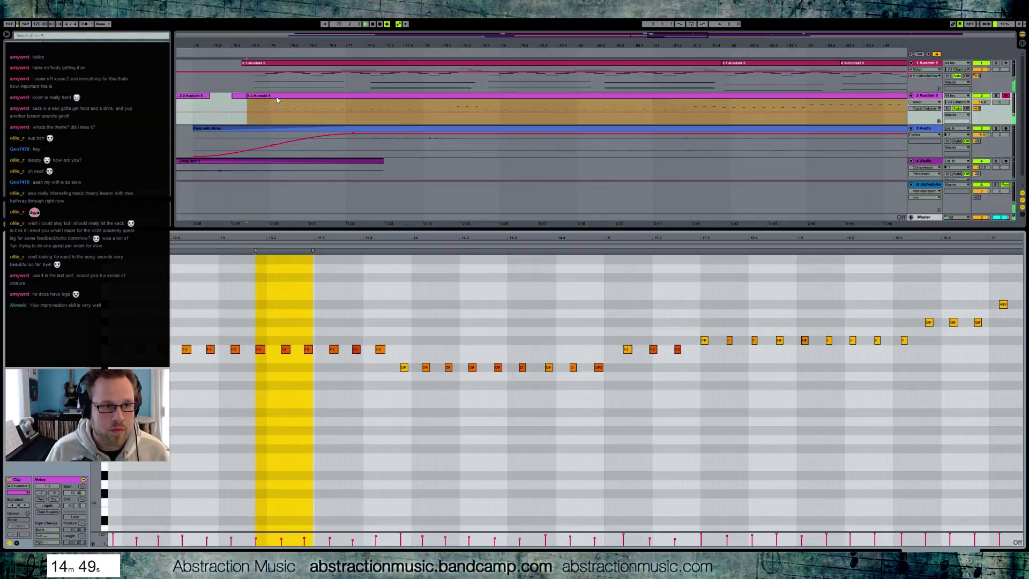
# - Play the string clip from near bar 76 and examine its notes back to the clip's start
pyautogui.click(663, 37)
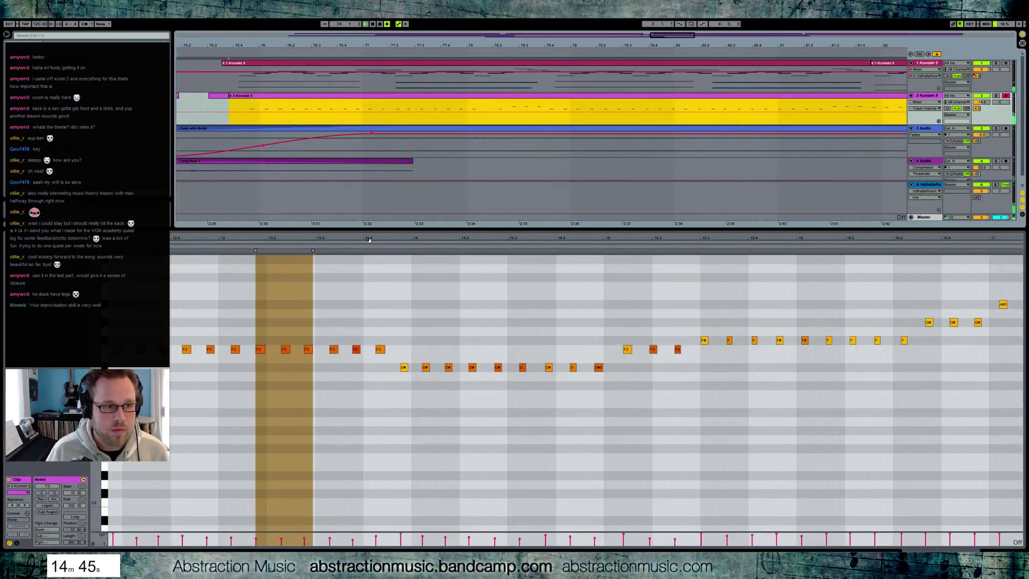
pyautogui.click(286, 240)
pyautogui.hotkey('ctrl', 'a')
pyautogui.click(398, 239)
pyautogui.hscroll(-6, 474, 326)
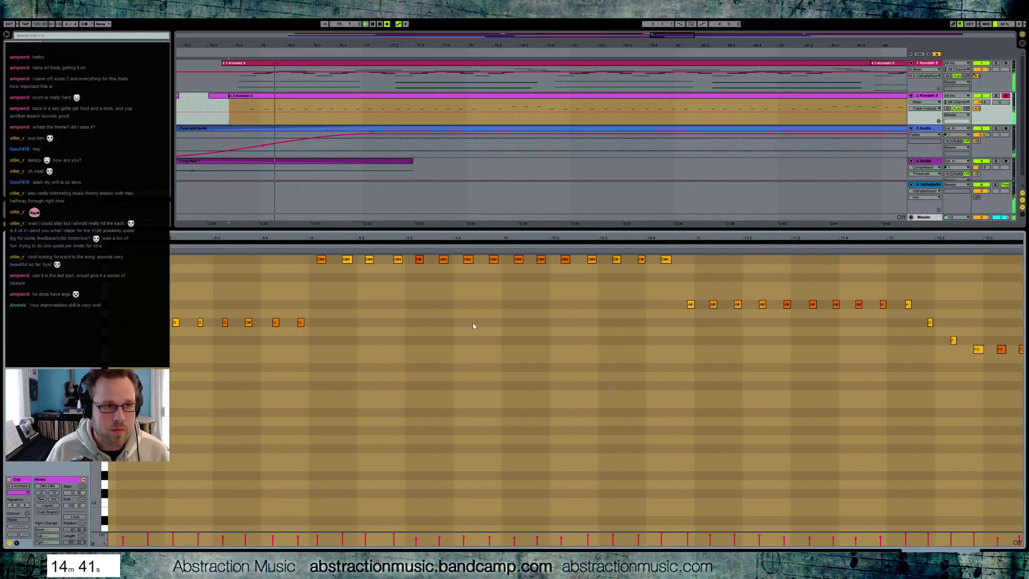
pyautogui.scroll(3, 367, 320)
pyautogui.hscroll(-4, 368, 320)
pyautogui.hscroll(-2, 368, 320)
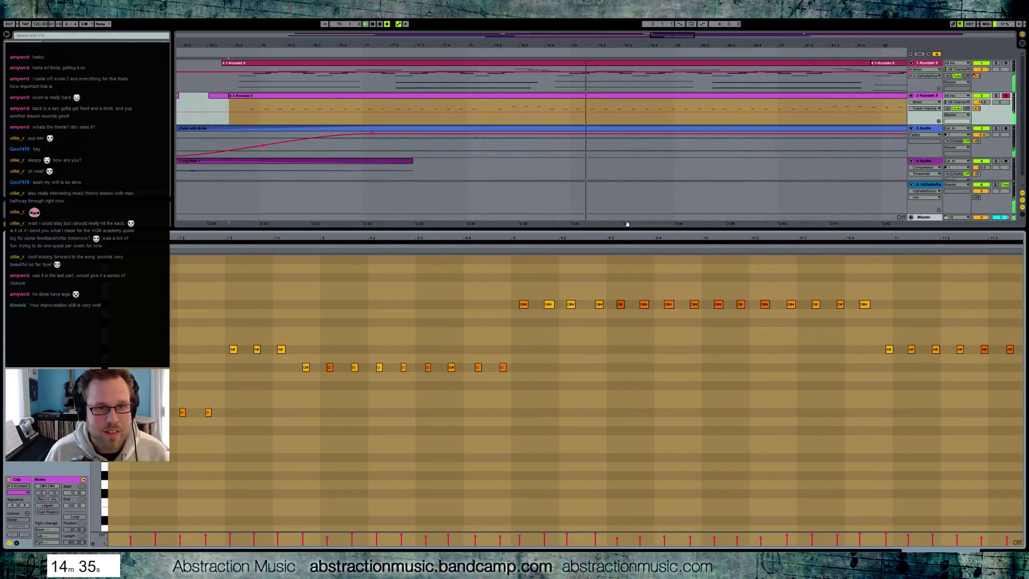
pyautogui.moveTo(594, 236); pyautogui.dragTo(1023, 235)
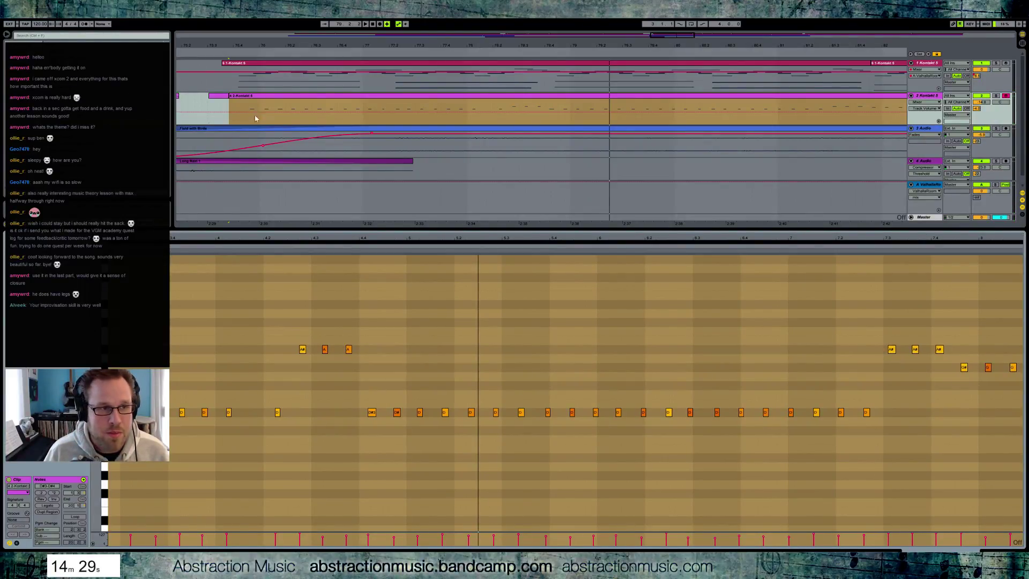
pyautogui.moveTo(814, 237); pyautogui.dragTo(1023, 236)
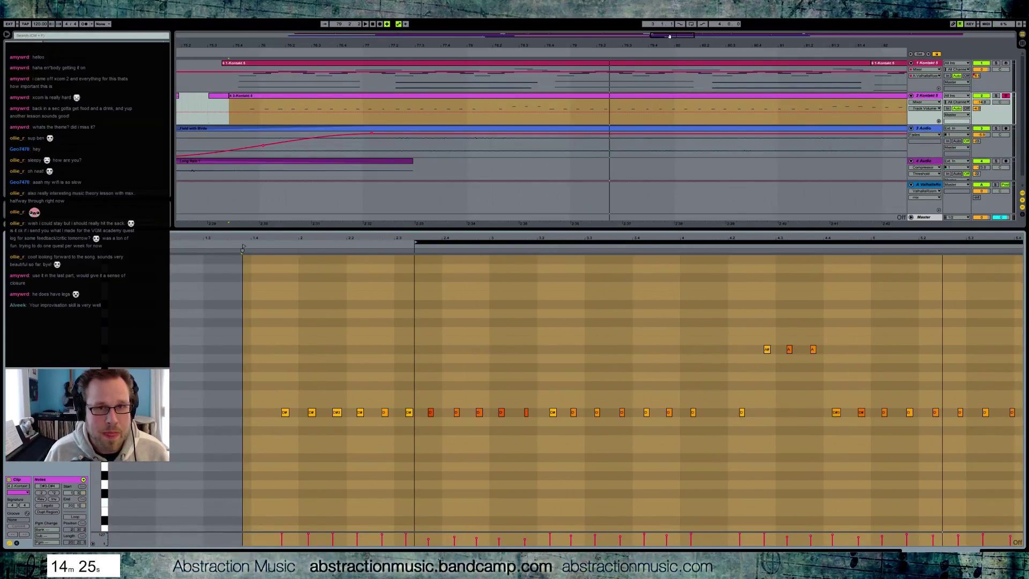
# - Nudge the string clip's first six low notes slightly later, then shift the first note a little further and fine-tune the second
pyautogui.moveTo(662, 35); pyautogui.dragTo(571, 203)
pyautogui.moveTo(262, 360); pyautogui.dragTo(417, 436)
pyautogui.hotkey('alt', 'Right')
pyautogui.hotkey('alt', 'Right')
pyautogui.hotkey('alt', 'Right')
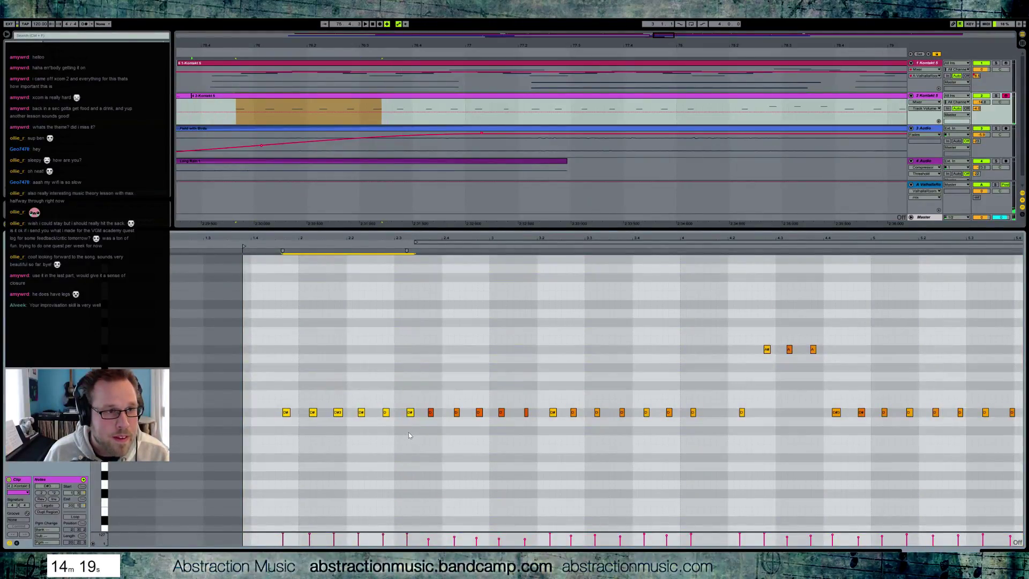
pyautogui.click(286, 413)
pyautogui.hotkey('alt', 'Right')
pyautogui.hotkey('alt', 'Right')
pyautogui.moveTo(306, 401); pyautogui.dragTo(317, 432)
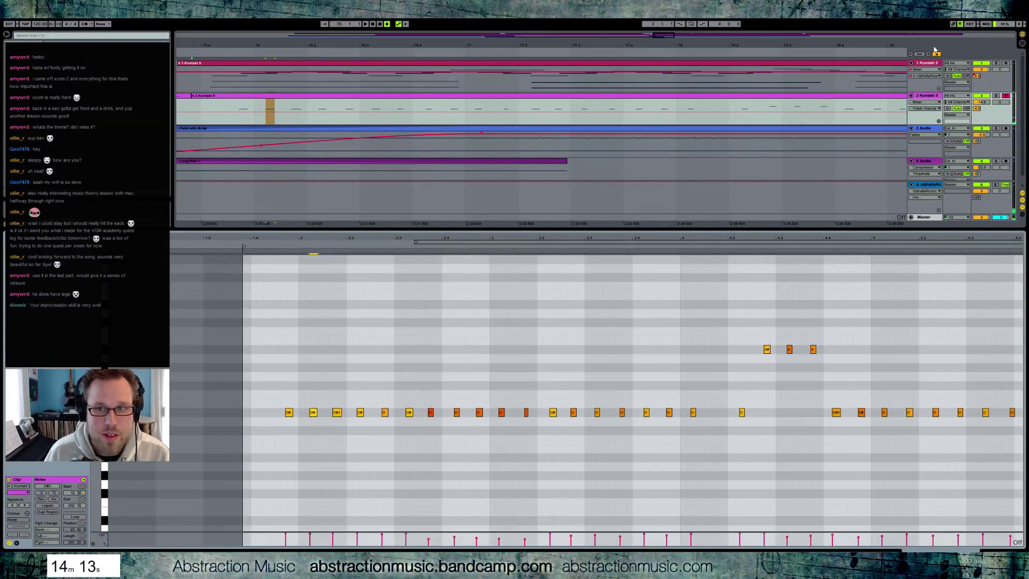
# - Show the piano track's volume automation and fine-tune the timing of single string notes from about bar 76.2 to 77.1
pyautogui.click(976, 72)
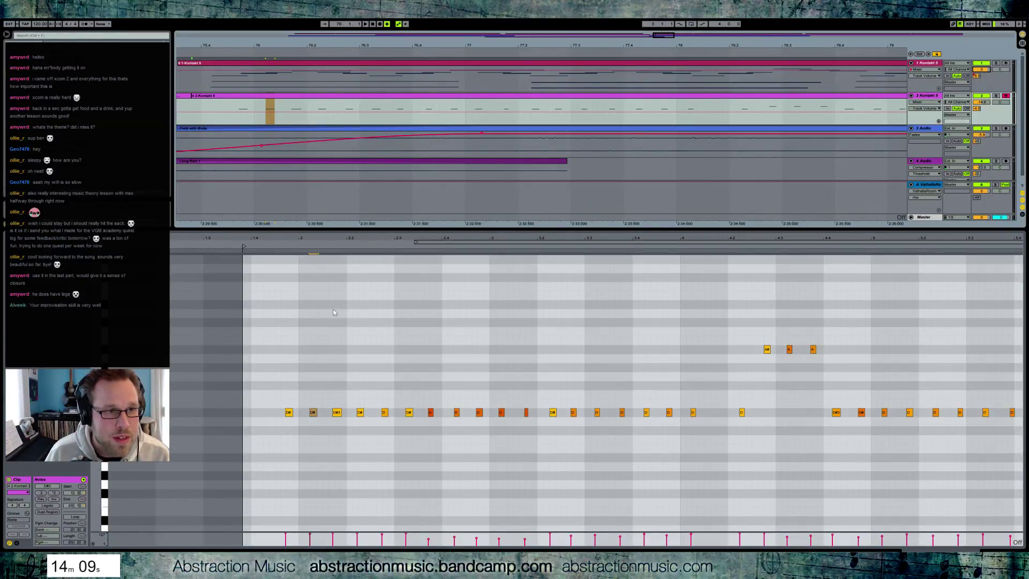
pyautogui.click(360, 412)
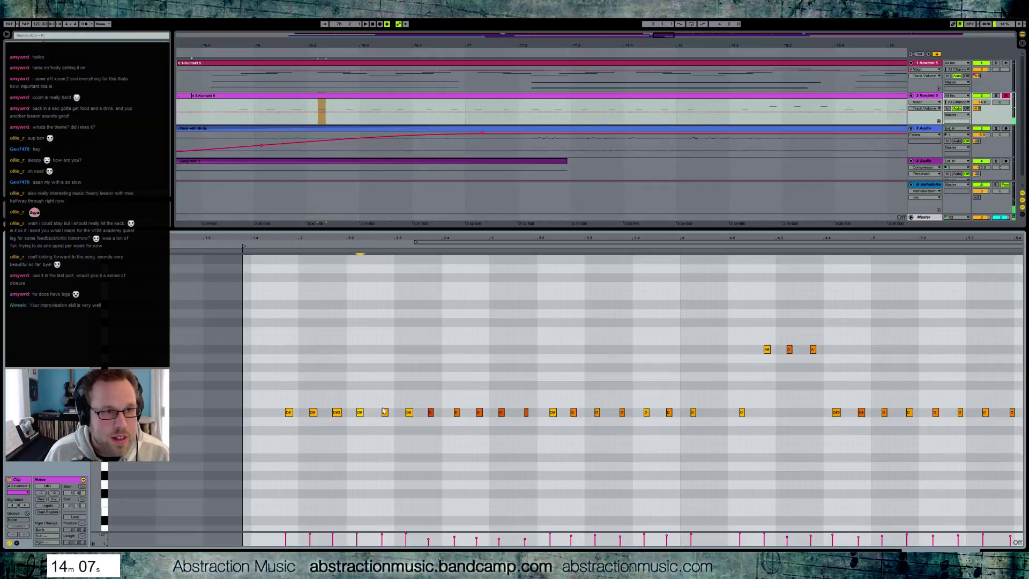
pyautogui.moveTo(406, 396); pyautogui.dragTo(461, 430)
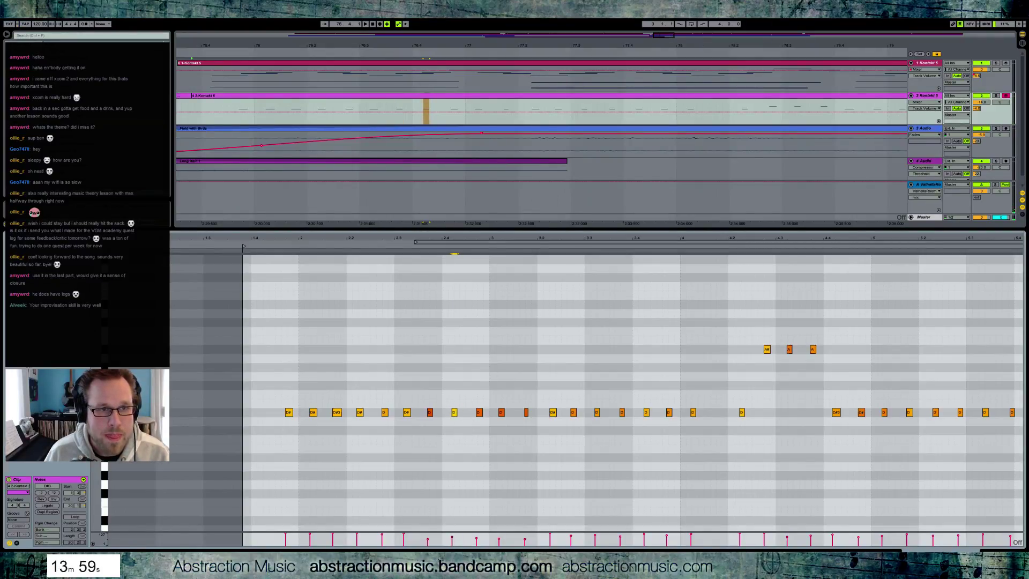
pyautogui.press('+')
pyautogui.click(479, 413)
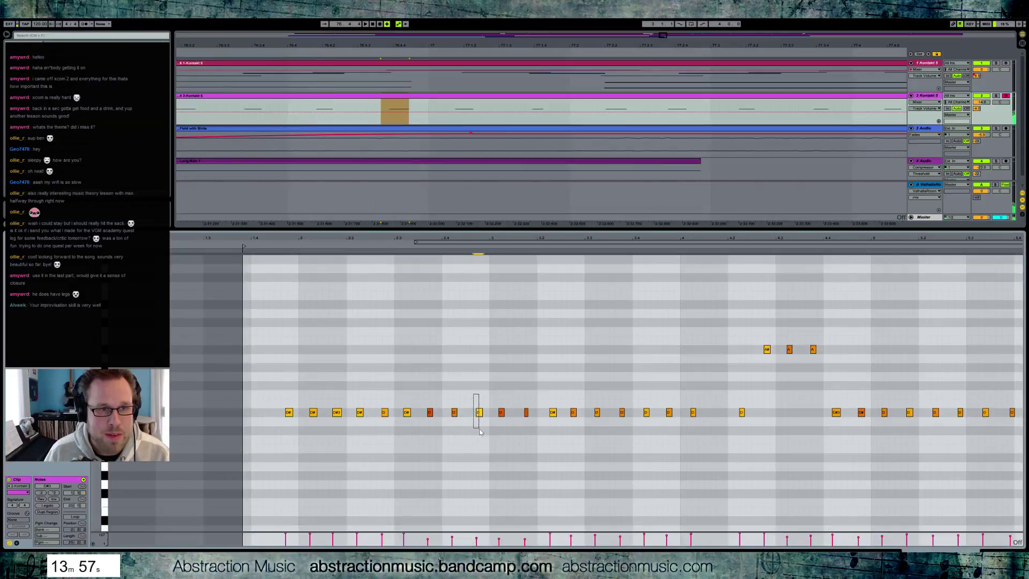
pyautogui.click(503, 413)
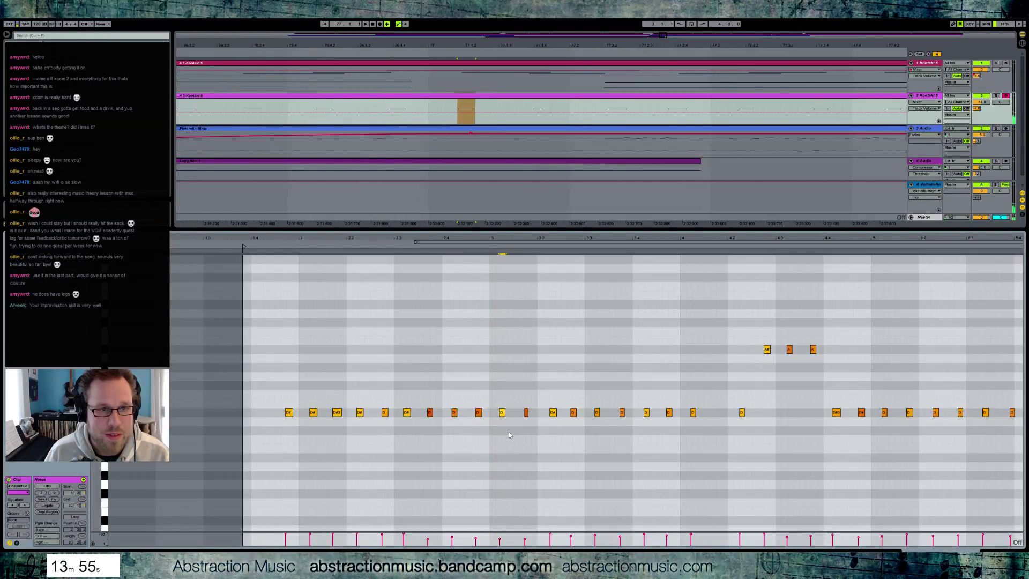
# - Nudge the low string notes between about bars 77.2 and 77.3 slightly later, one at a time
pyautogui.click(663, 38)
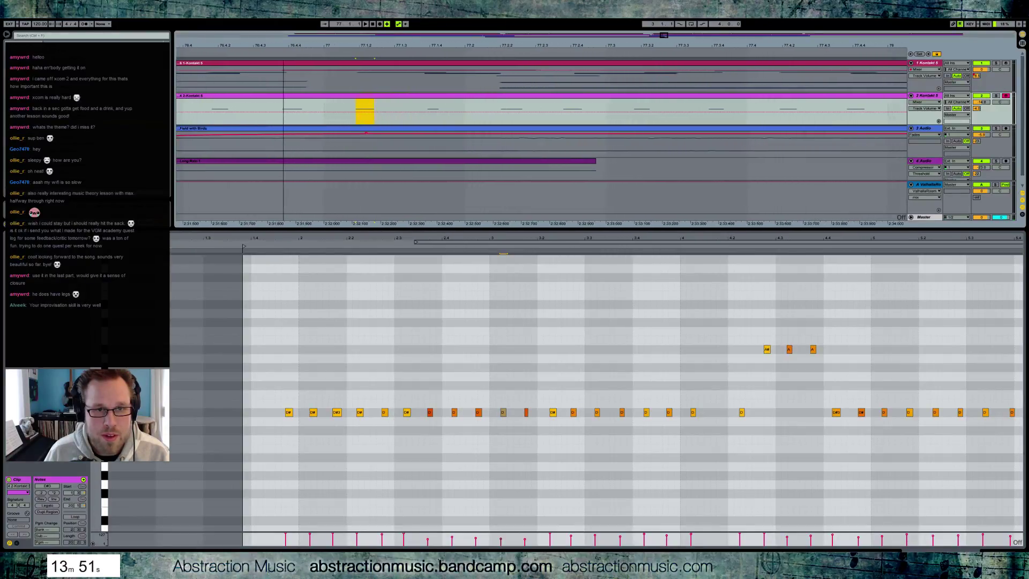
pyautogui.click(553, 413)
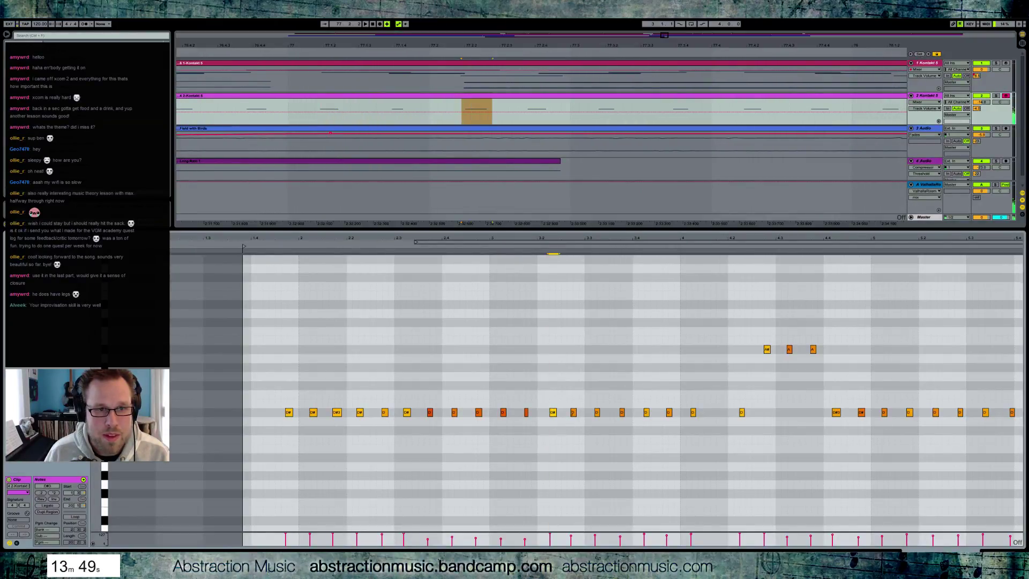
pyautogui.click(573, 412)
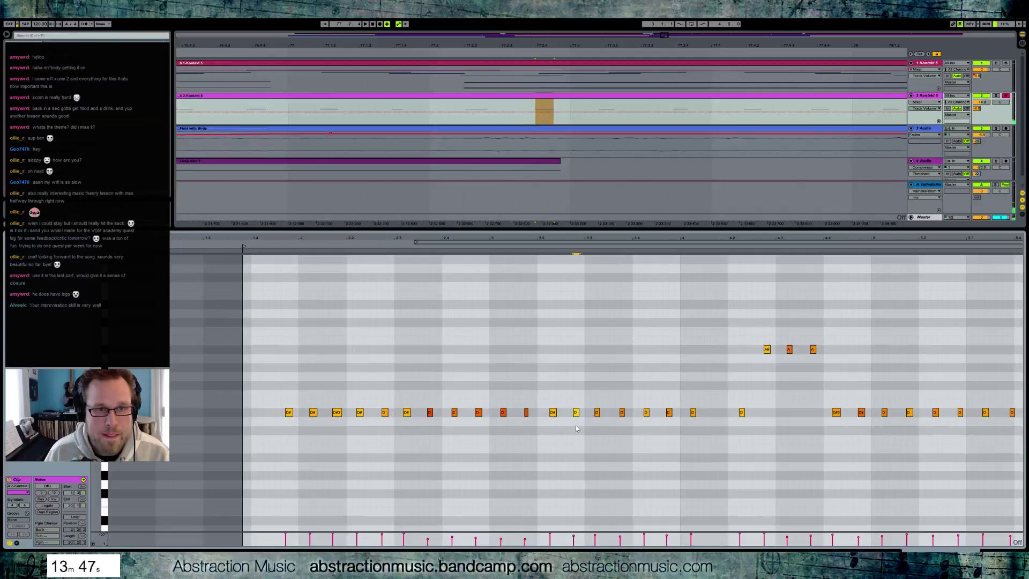
pyautogui.click(599, 412)
pyautogui.press('Right')
pyautogui.press('Right')
pyautogui.press('Right')
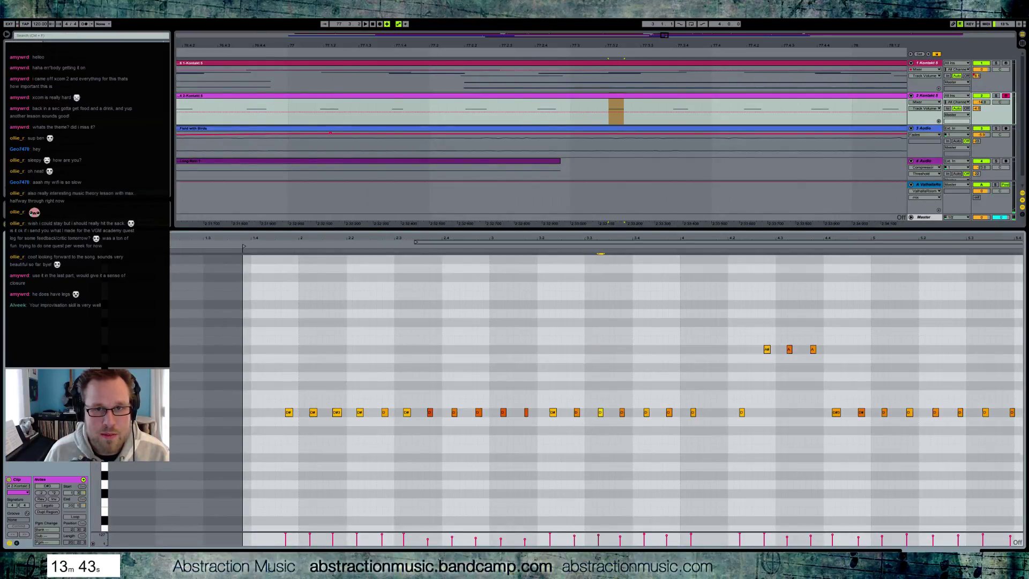
# - Nudge the low string notes near bars 78.1 and 78.2 slightly later
pyautogui.click(654, 317)
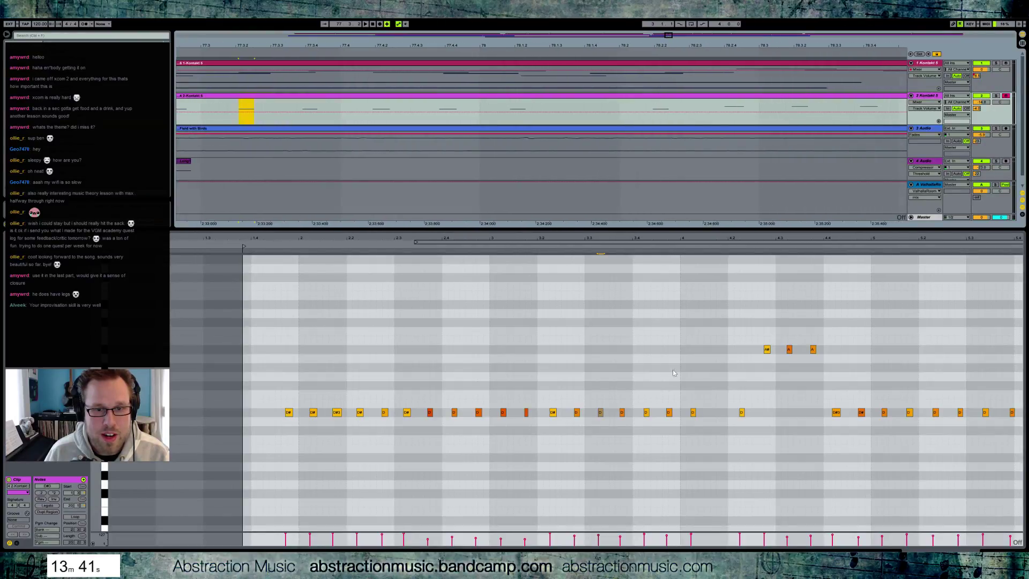
pyautogui.click(693, 414)
pyautogui.press('Right')
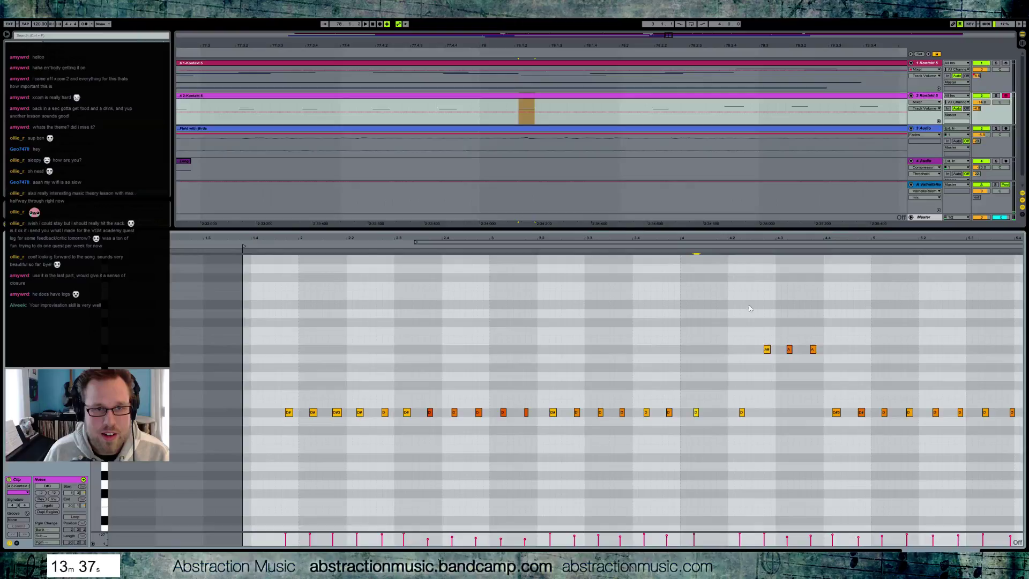
pyautogui.click(742, 412)
pyautogui.press('Right')
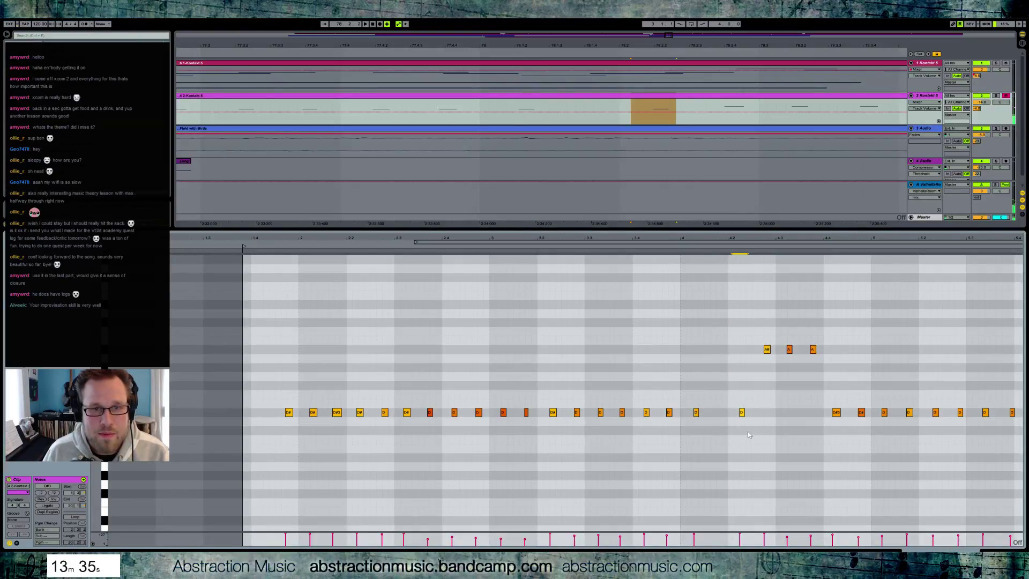
pyautogui.press('Right')
pyautogui.press('Right')
# - Nudge the three higher string notes near bar 78.3 later, one after another
pyautogui.moveTo(760, 327); pyautogui.dragTo(769, 365)
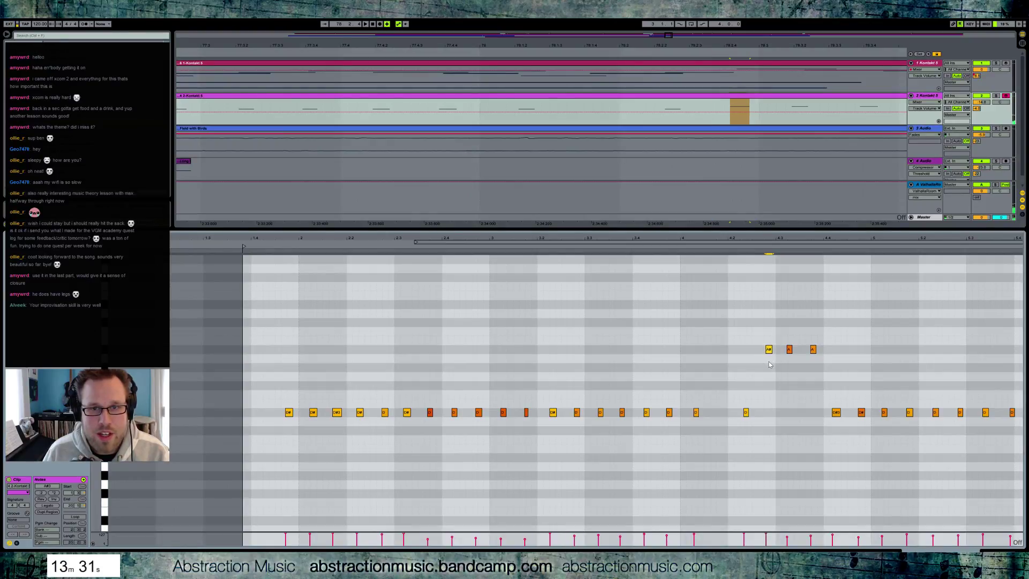
pyautogui.click(790, 349)
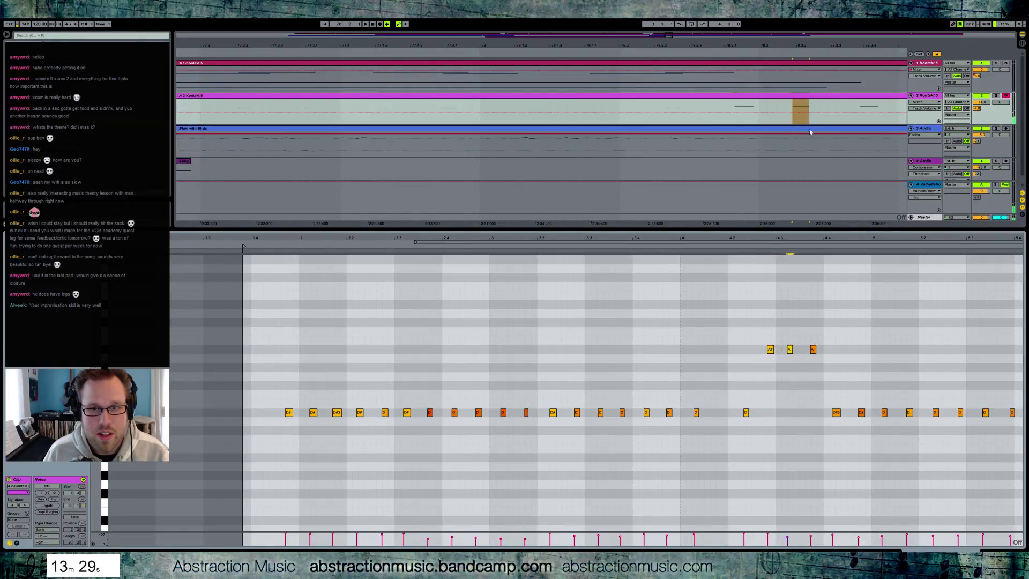
pyautogui.press('Right')
pyautogui.press('Right')
pyautogui.press('Right')
pyautogui.moveTo(647, 36); pyautogui.dragTo(673, 46)
pyautogui.moveTo(790, 327); pyautogui.dragTo(818, 367)
pyautogui.click(814, 348)
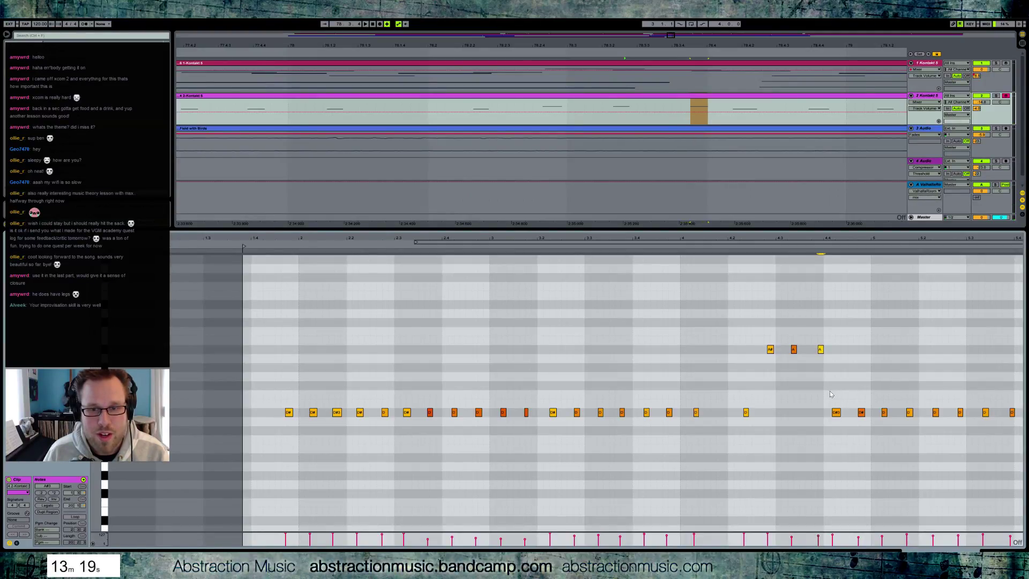
pyautogui.moveTo(831, 393); pyautogui.dragTo(840, 440)
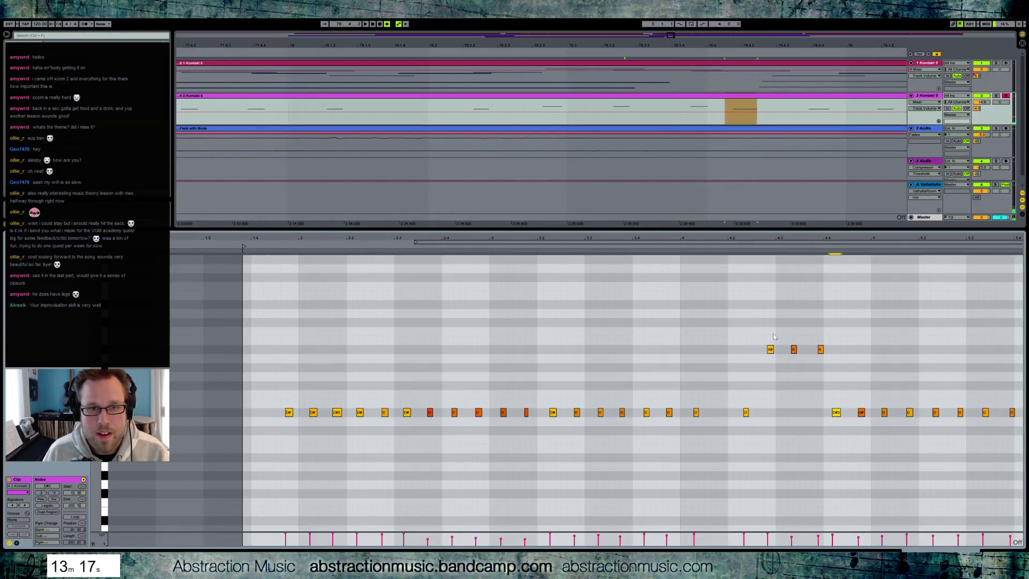
pyautogui.press('space')
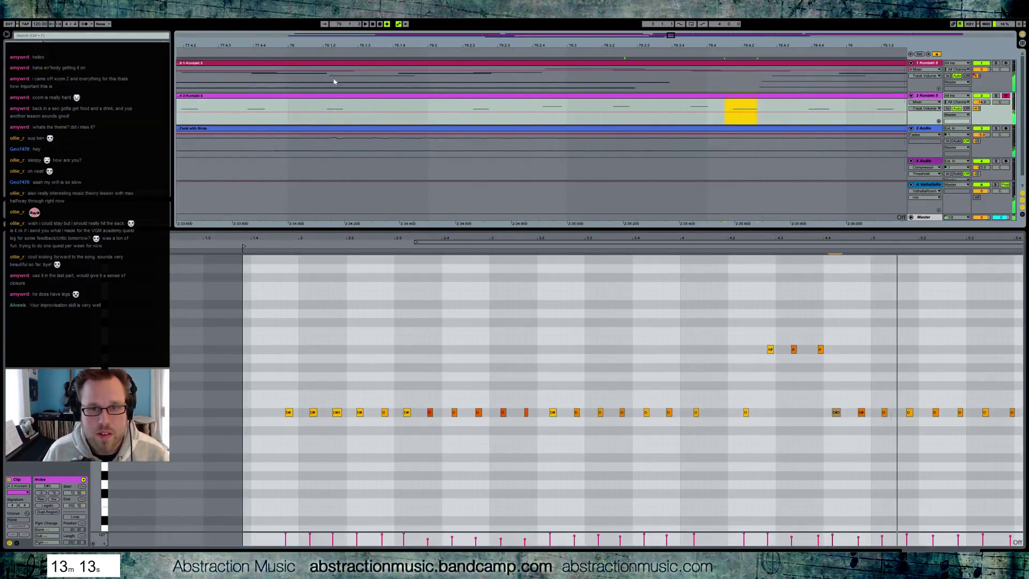
pyautogui.press('space')
pyautogui.doubleClick(836, 412)
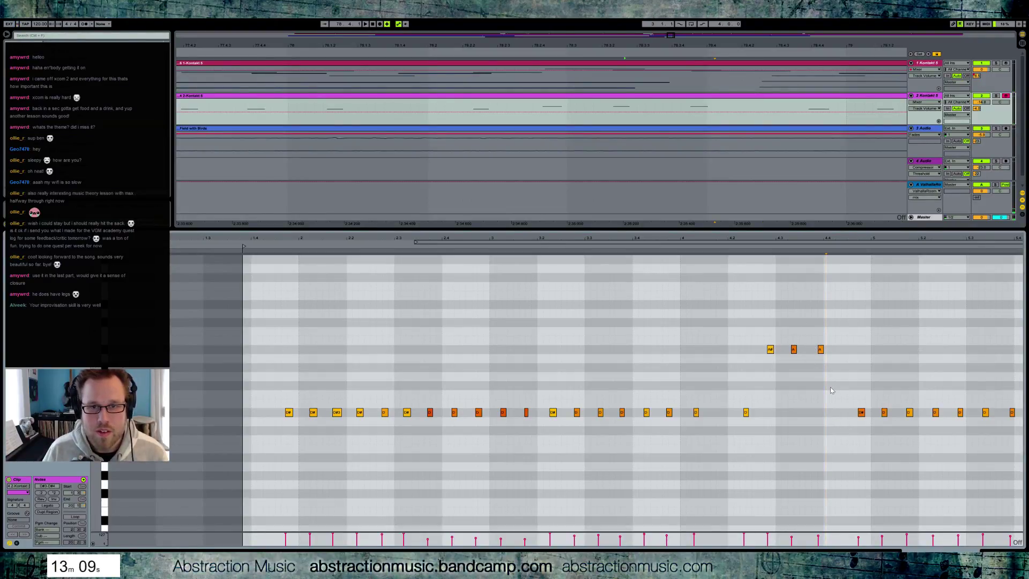
pyautogui.hotkey('ctrl', 'z')
# - Shift the low string note near bar 78.4, just after the three higher notes, later in small steps
pyautogui.hotkey('alt', 'Right')
pyautogui.hotkey('alt', 'Right')
pyautogui.hotkey('alt', 'Right')
pyautogui.hotkey('alt', 'Right')
pyautogui.hotkey('alt', 'Right')
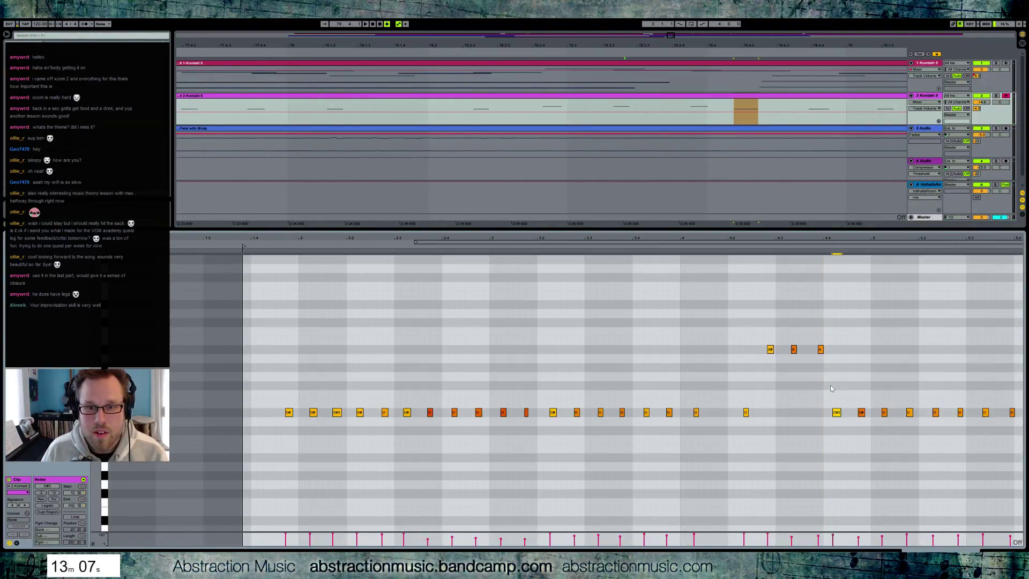
pyautogui.hotkey('alt', 'Right')
pyautogui.hotkey('alt', 'Right')
pyautogui.hotkey('alt', 'Right')
pyautogui.hotkey('alt', 'Right')
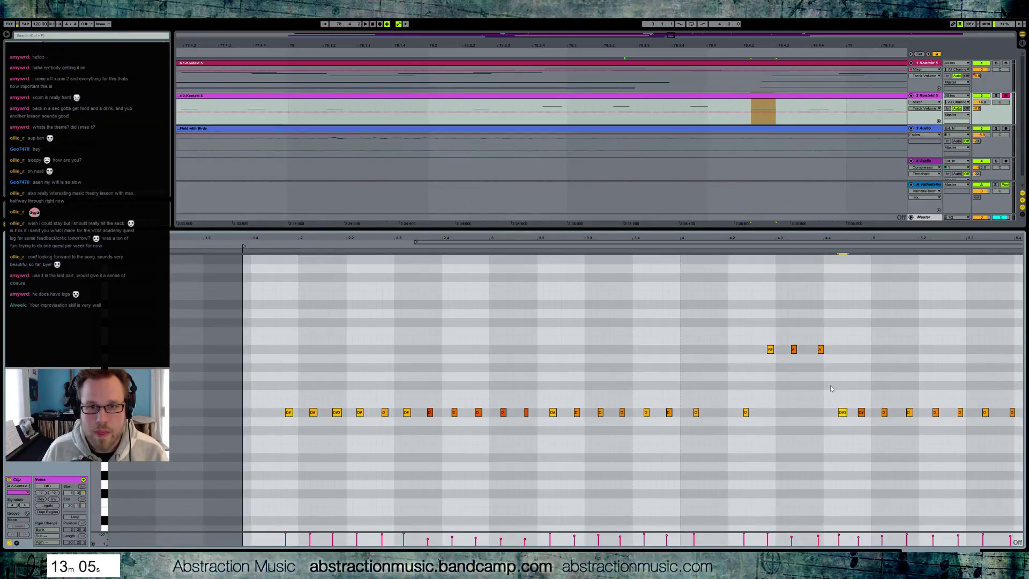
pyautogui.hotkey('alt', 'Left')
pyautogui.hotkey('alt', 'Left')
pyautogui.hotkey('alt', 'Left')
pyautogui.hotkey('alt', 'Right')
pyautogui.hotkey('alt', 'Right')
pyautogui.hotkey('alt', 'Right')
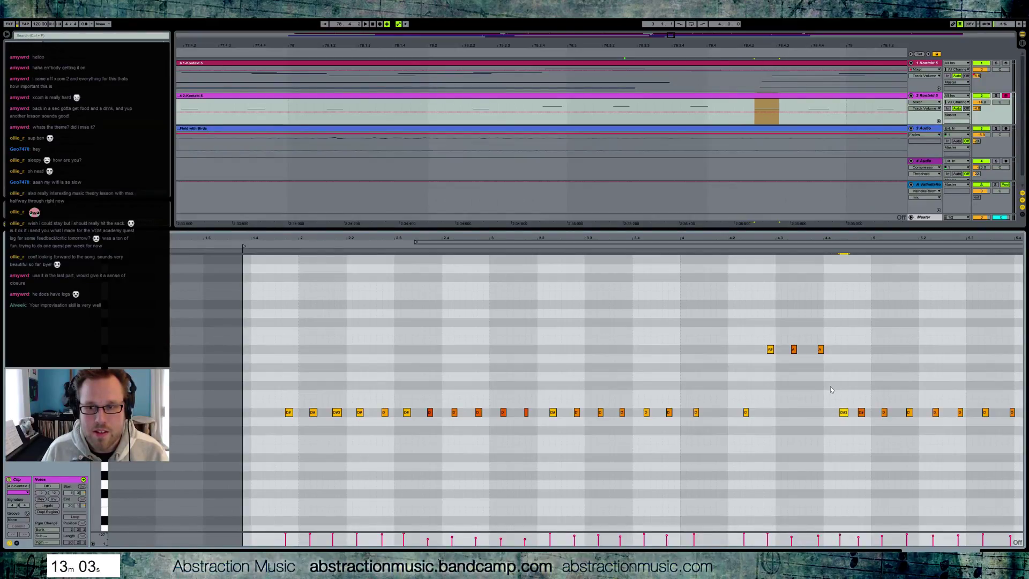
# - Move the last low string note before bar 79 later and nudge the four notes following it later together
pyautogui.moveTo(674, 36); pyautogui.dragTo(673, 29)
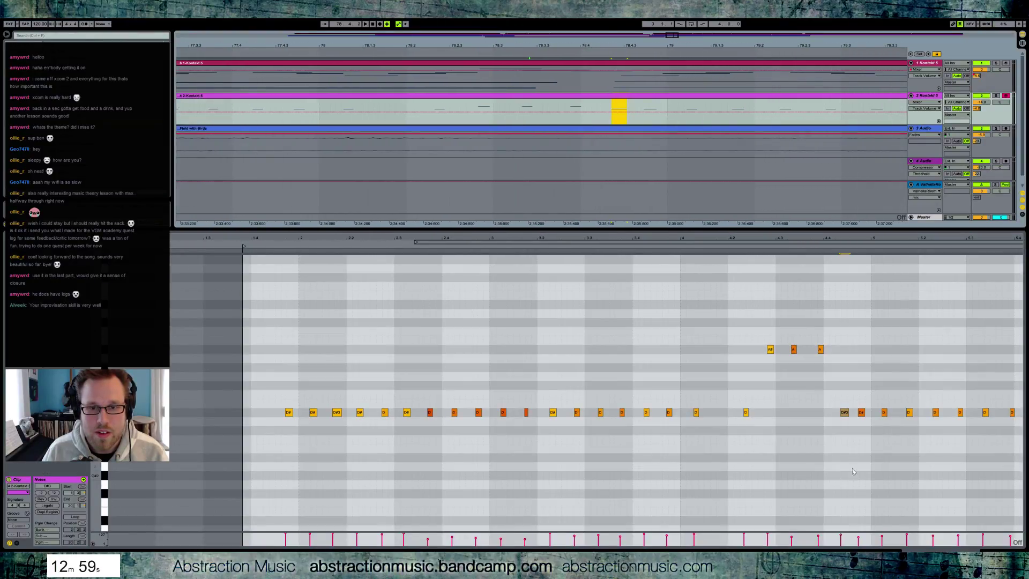
pyautogui.click(861, 412)
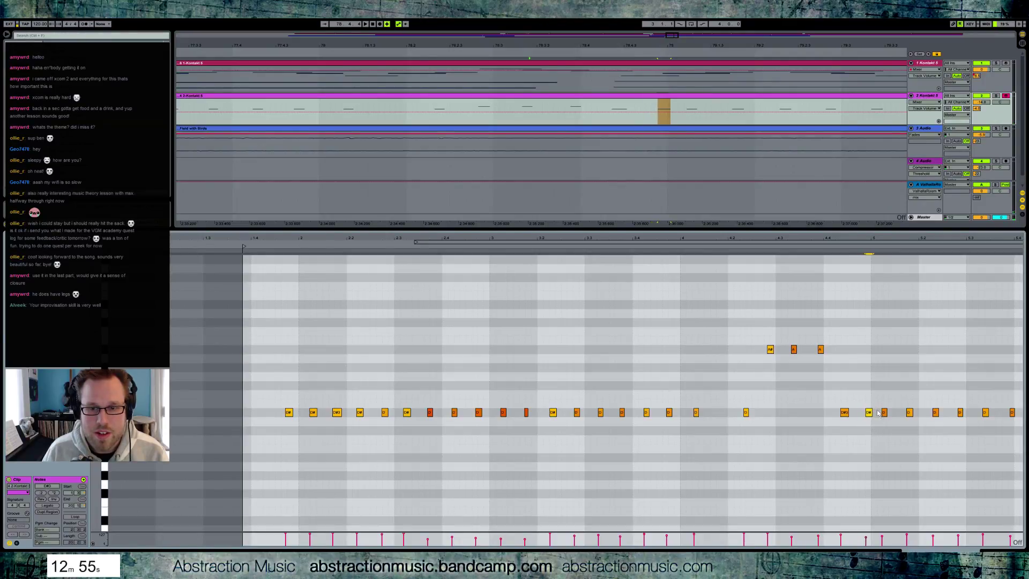
pyautogui.moveTo(881, 397); pyautogui.dragTo(966, 431)
pyautogui.press('Right')
pyautogui.press('Right')
pyautogui.press('Right')
pyautogui.press('Right')
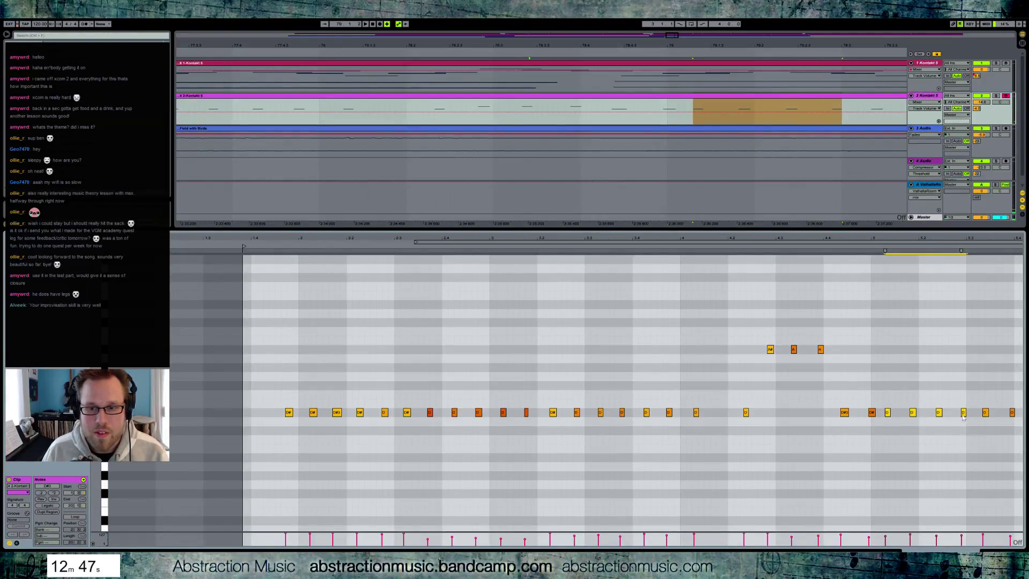
# - Nudge the first three of the four low notes from bar 79 later, then shift the first two further
pyautogui.keyDown('shift'); pyautogui.click(961, 412); pyautogui.keyUp('shift')
pyautogui.press('Right')
pyautogui.press('Right')
pyautogui.press('Right')
pyautogui.keyDown('shift'); pyautogui.click(942, 412); pyautogui.keyUp('shift')
pyautogui.press('Right')
pyautogui.press('Right')
pyautogui.press('Right')
pyautogui.press('Right')
pyautogui.press('Right')
pyautogui.press('Right')
pyautogui.click(913, 412)
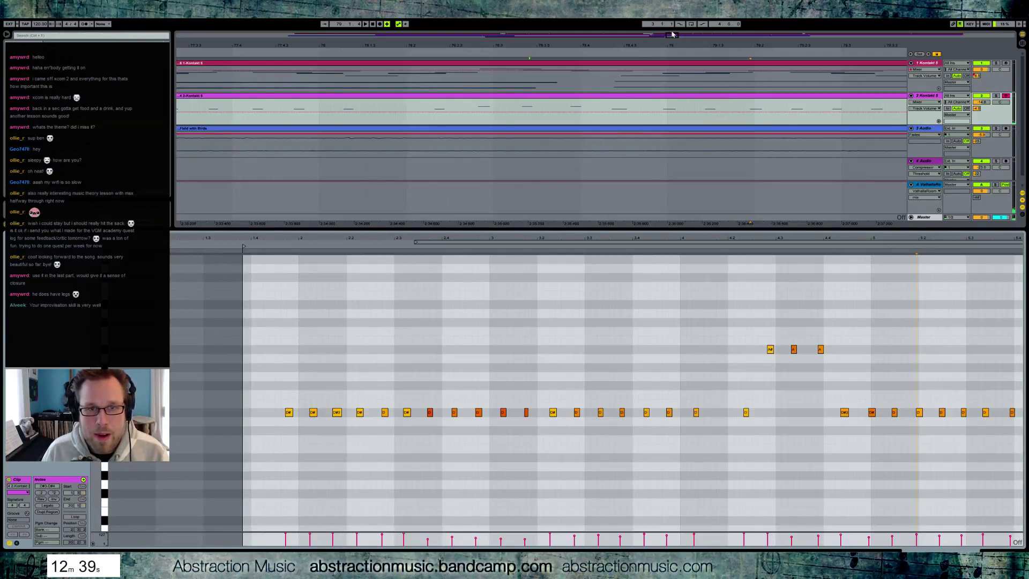
# - Open the piano clip that starts after bar 75, adjust the velocity of its opening notes and play the passage
pyautogui.hscroll(-5, 625, 62)
pyautogui.hscroll(-2, 625, 62)
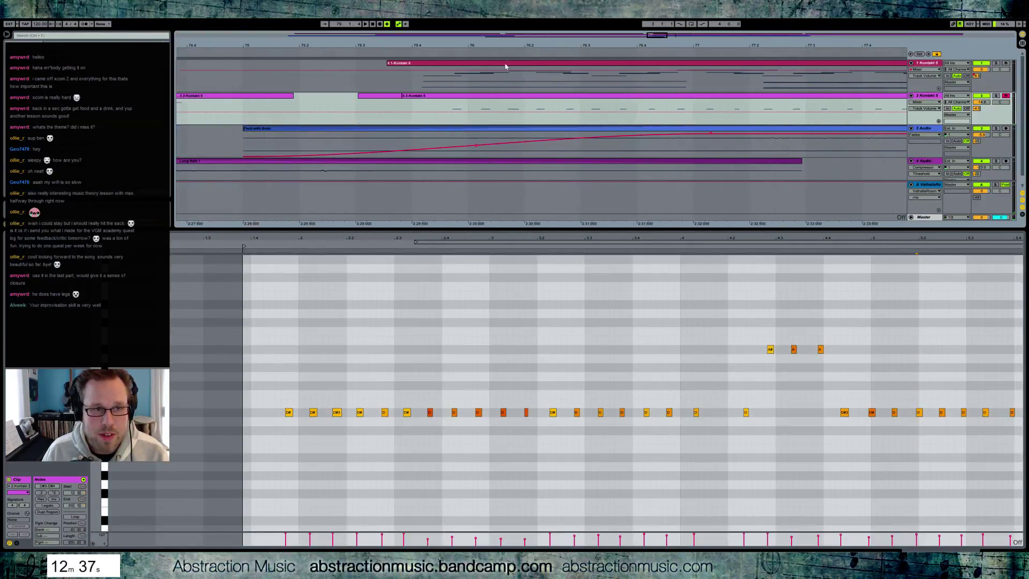
pyautogui.click(506, 67)
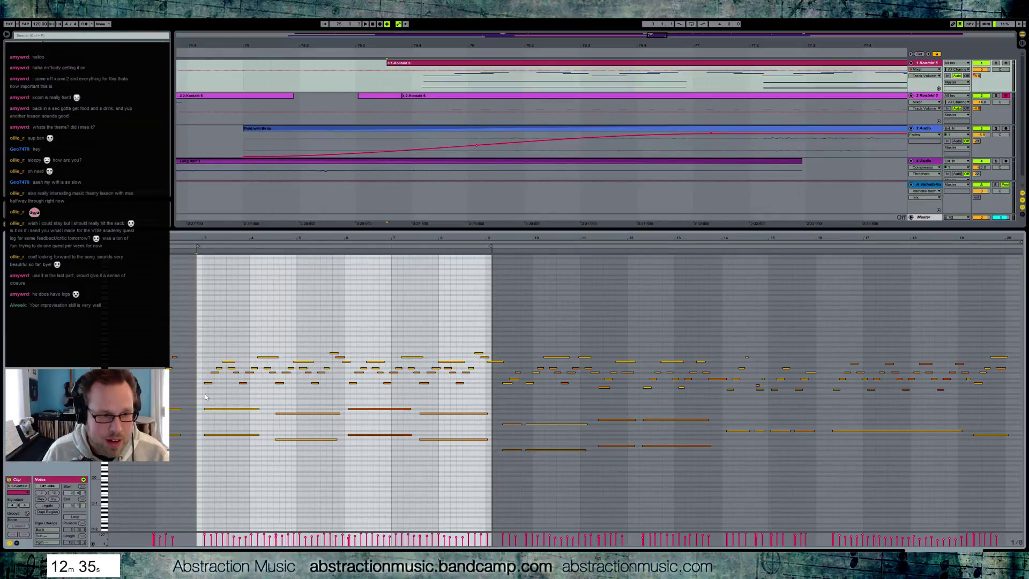
pyautogui.click(211, 446)
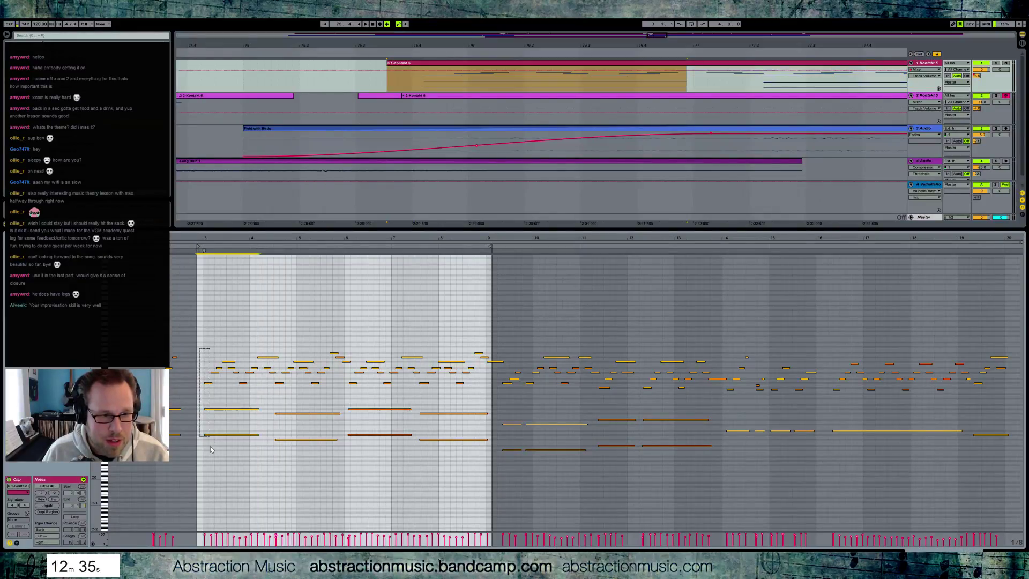
pyautogui.click(204, 535)
pyautogui.press('space')
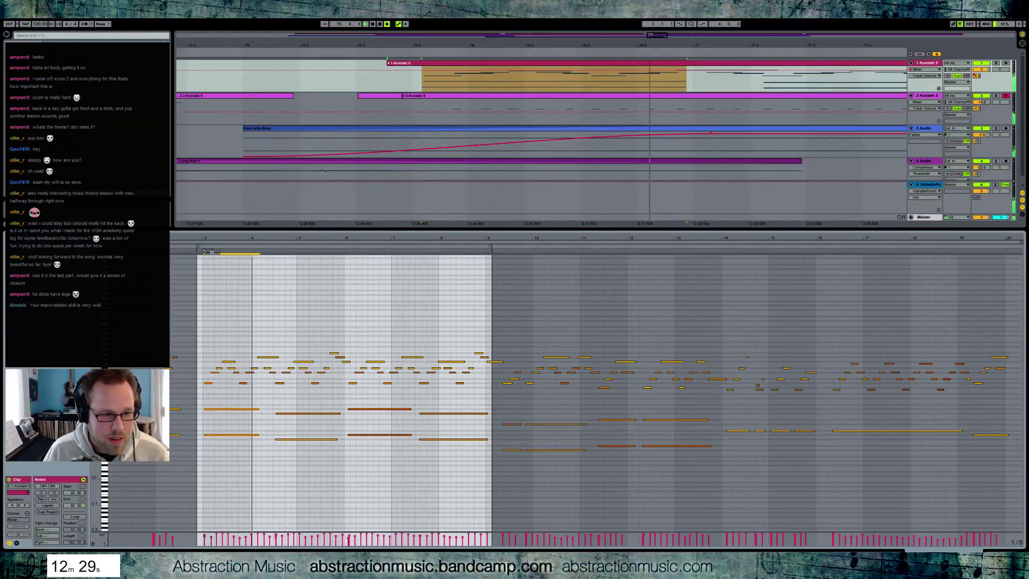
pyautogui.press('space')
# - Reselect the opening chord of the piano clip and play the passage again
pyautogui.click(204, 443)
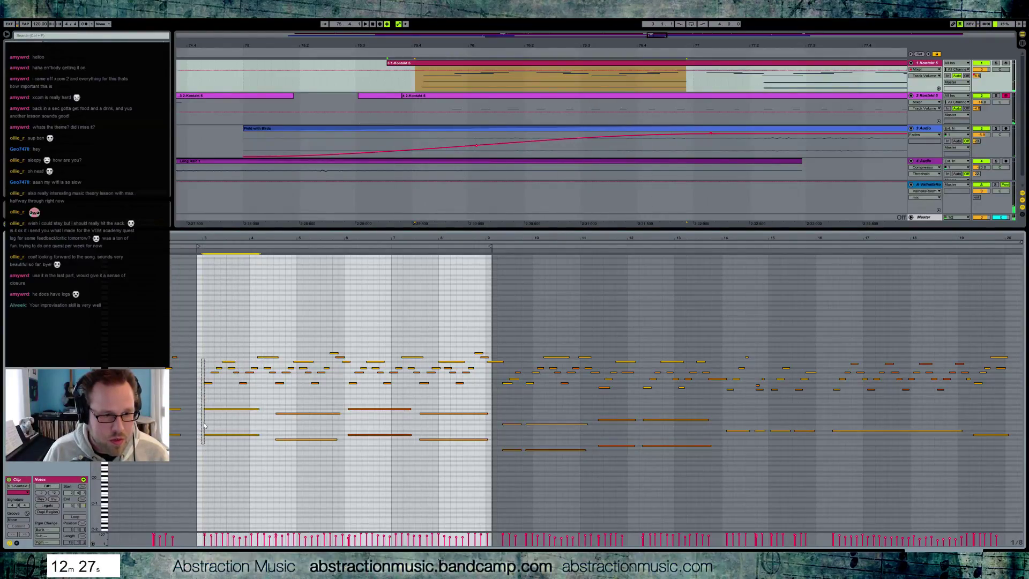
pyautogui.click(214, 435)
pyautogui.click(205, 251)
pyautogui.press('space')
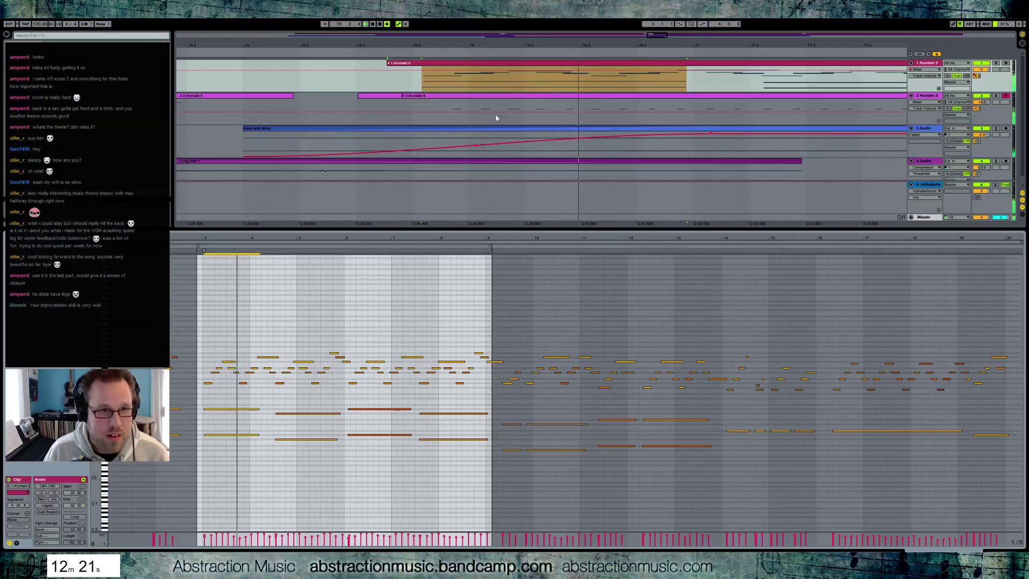
pyautogui.press('space')
# - Lower the velocity of the first six notes of the string clip and play the section back
pyautogui.click(609, 104)
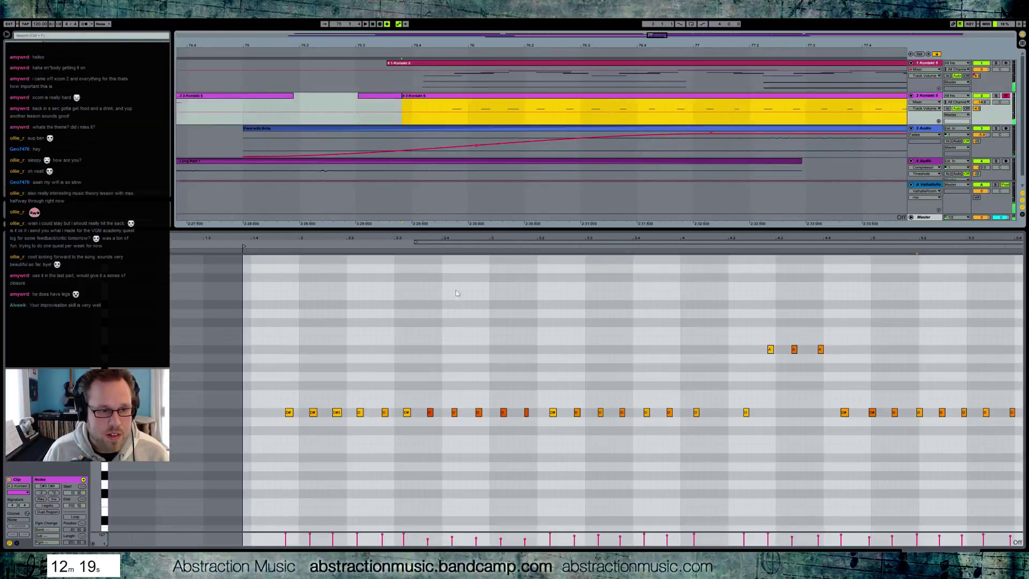
pyautogui.moveTo(267, 378); pyautogui.dragTo(413, 437)
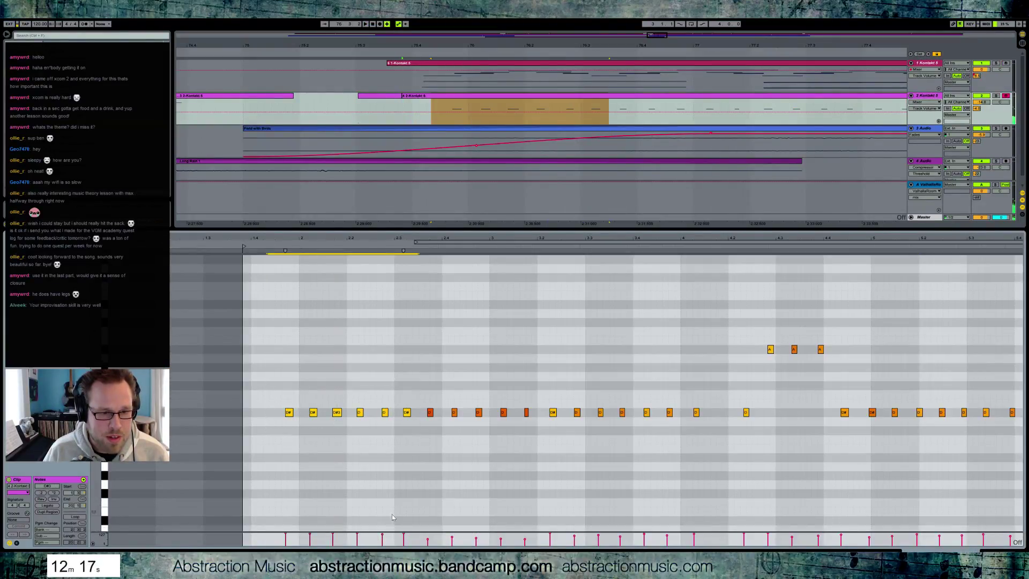
pyautogui.moveTo(383, 538); pyautogui.dragTo(383, 539)
pyautogui.press('space')
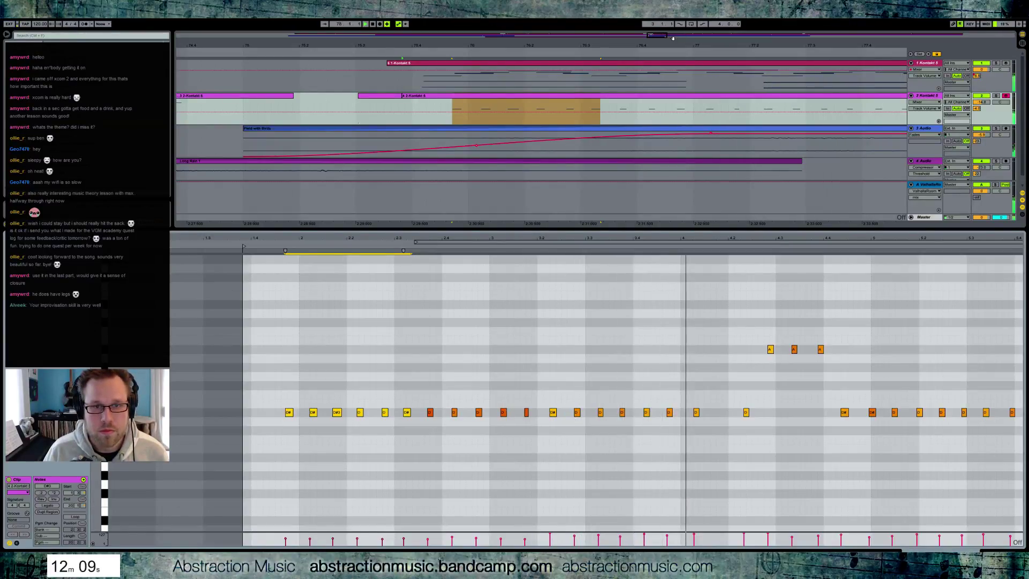
pyautogui.click(680, 384)
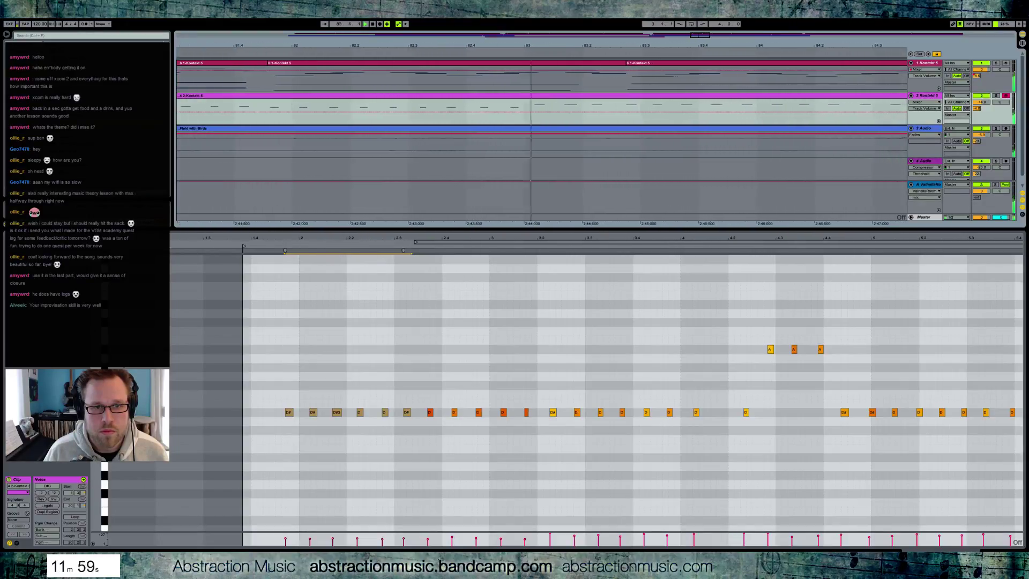
pyautogui.press('space')
# - Locate the string notes around bars 82 to 83 in the clip and play the passage leading into the high notes
pyautogui.click(487, 99)
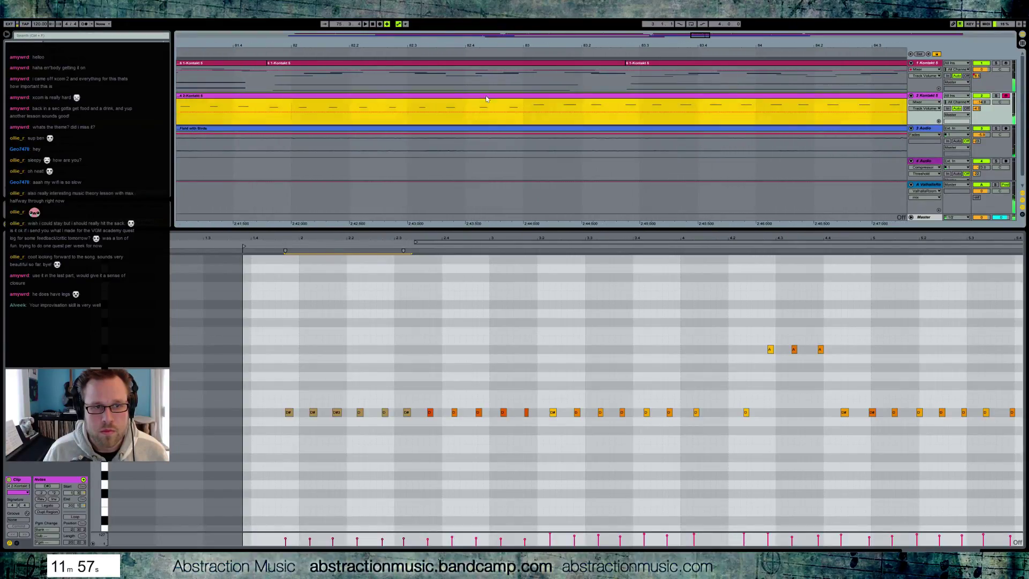
pyautogui.moveTo(445, 121); pyautogui.dragTo(535, 138)
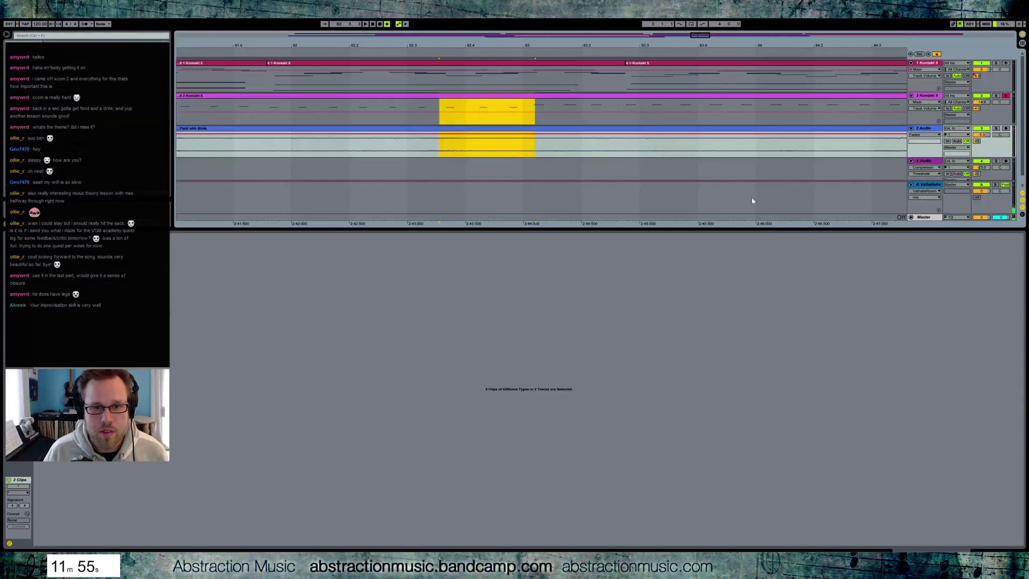
pyautogui.click(468, 110)
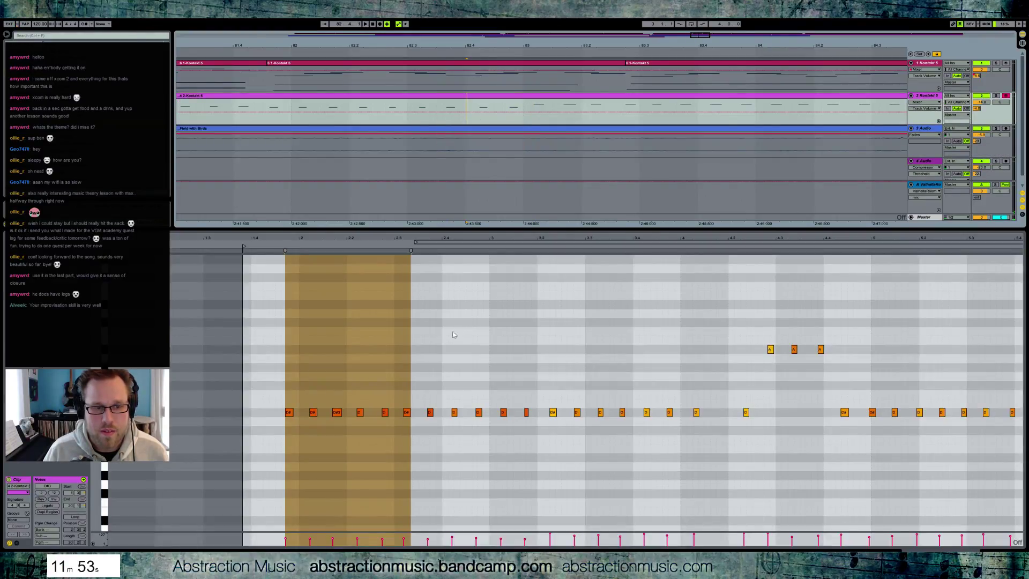
pyautogui.moveTo(586, 236); pyautogui.dragTo(587, 204)
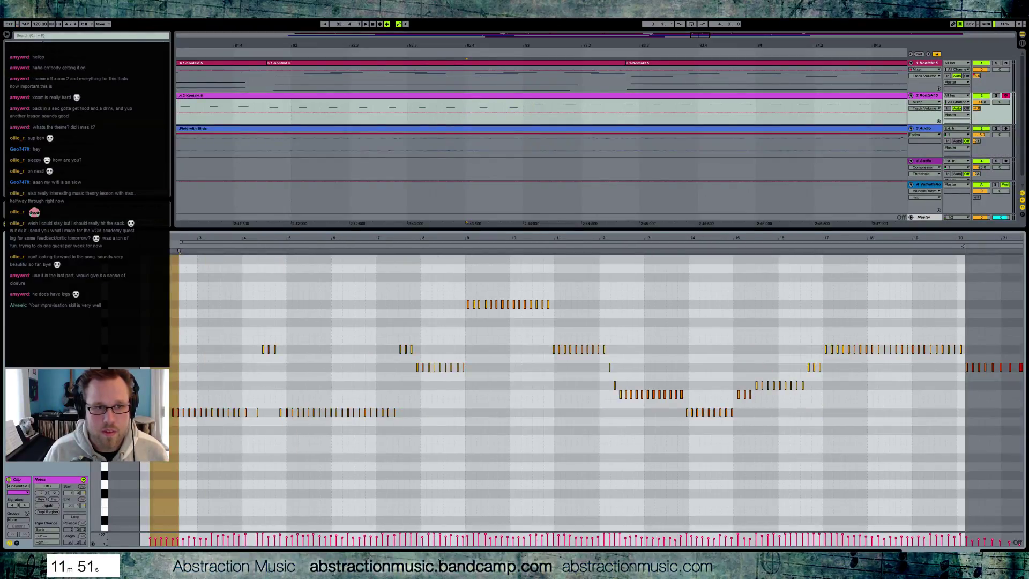
pyautogui.moveTo(412, 102); pyautogui.dragTo(478, 114)
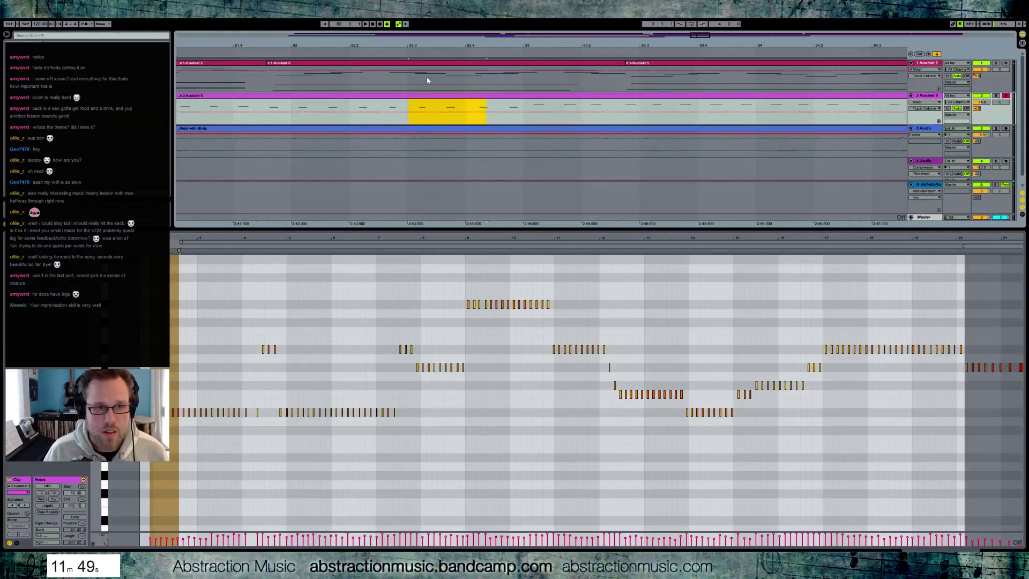
pyautogui.moveTo(450, 324); pyautogui.dragTo(493, 407)
pyautogui.press('space')
pyautogui.click(405, 304)
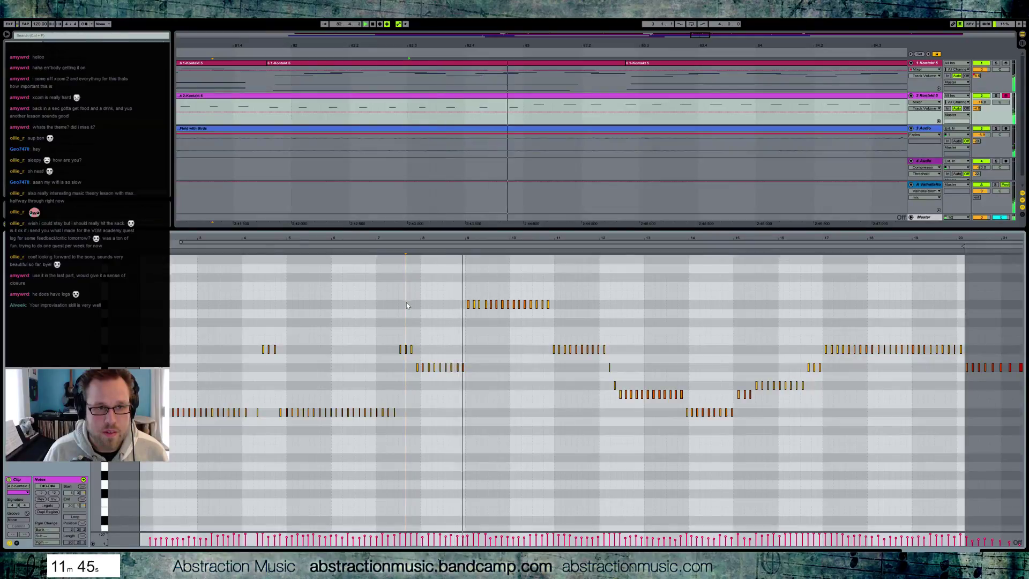
pyautogui.press('space')
# - Nudge the last string note before the high notes at bar 83 slightly earlier and play the passage
pyautogui.moveTo(458, 354); pyautogui.dragTo(466, 378)
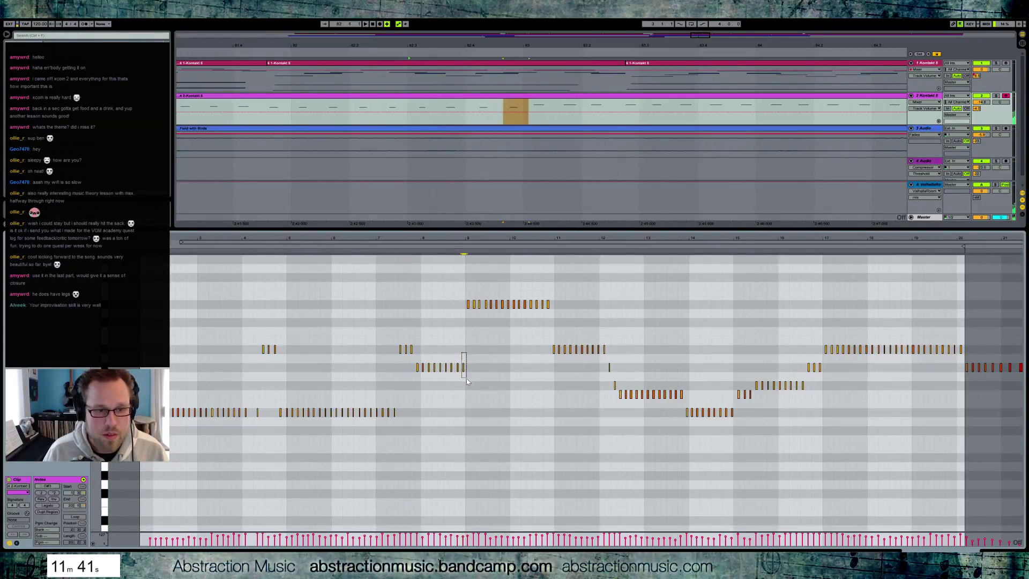
pyautogui.moveTo(501, 232); pyautogui.dragTo(499, 236)
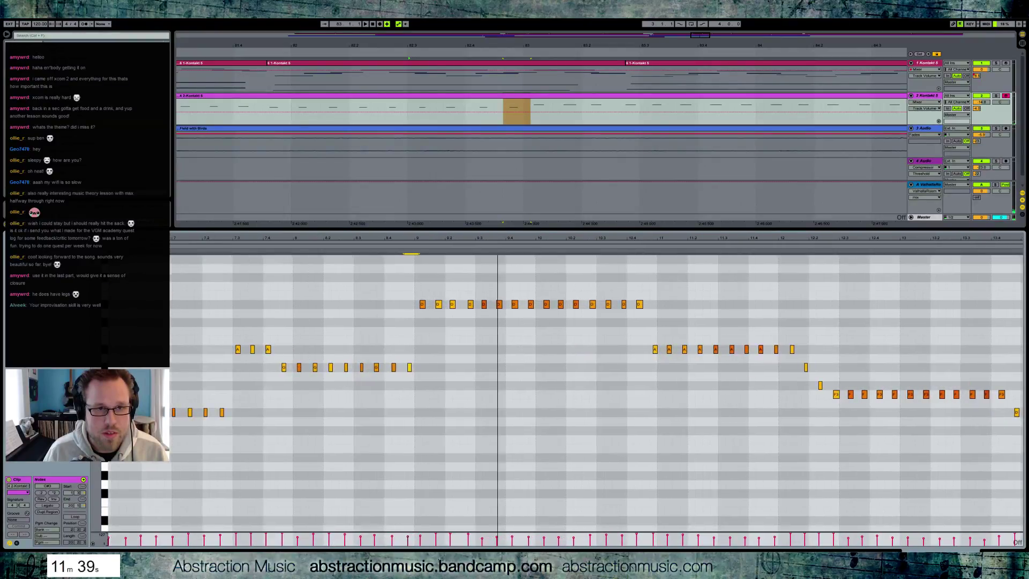
pyautogui.click(474, 241)
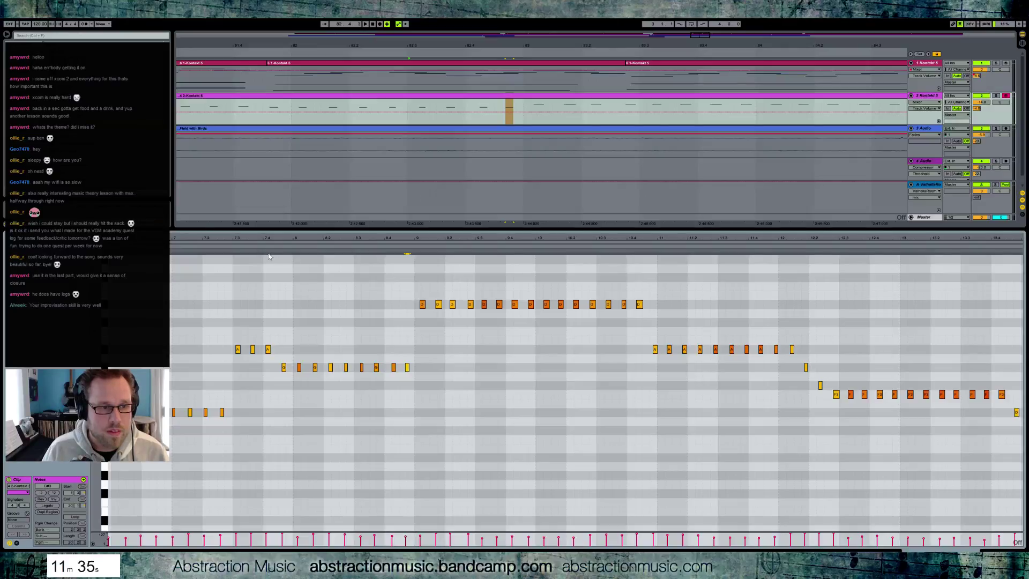
pyautogui.click(221, 247)
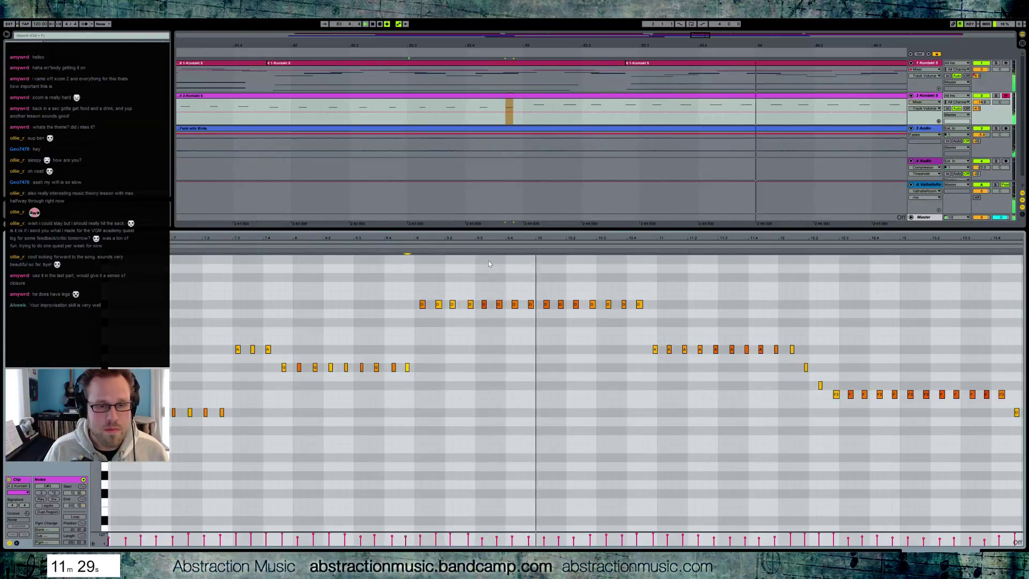
# - Nudge the fourth and fifth high string notes after bar 83 later, one after the other
pyautogui.click(462, 294)
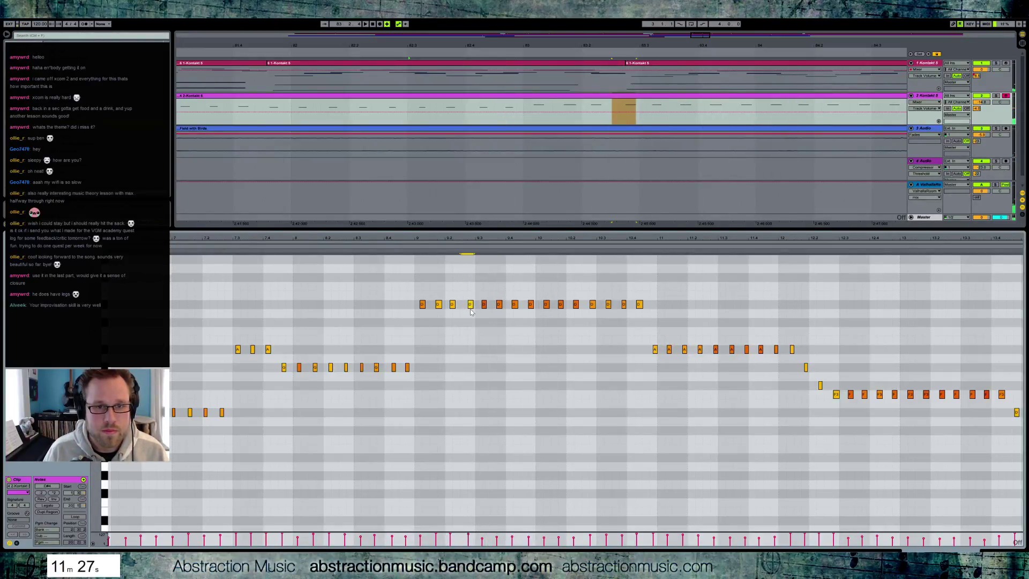
pyautogui.click(471, 307)
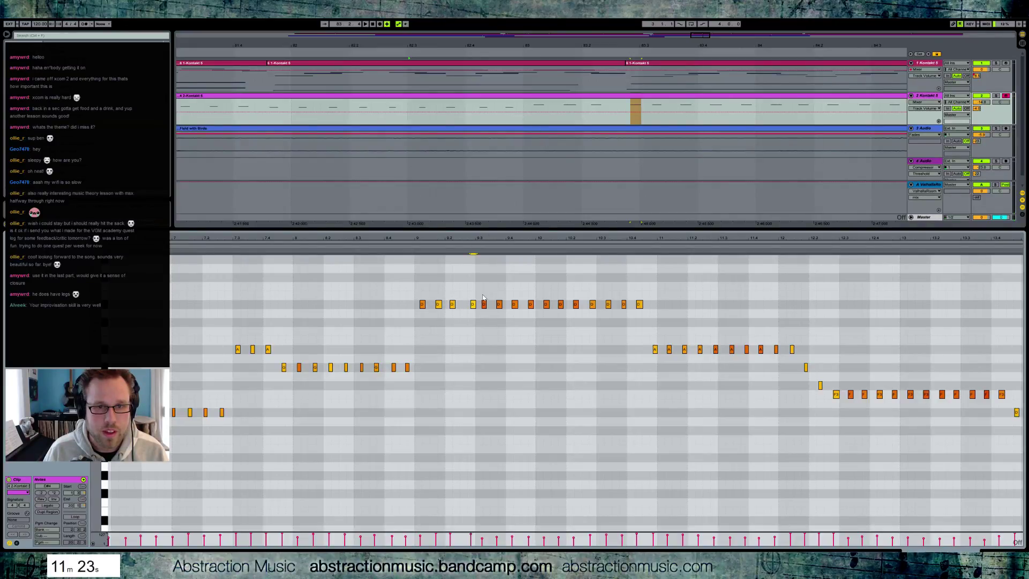
pyautogui.press('Right')
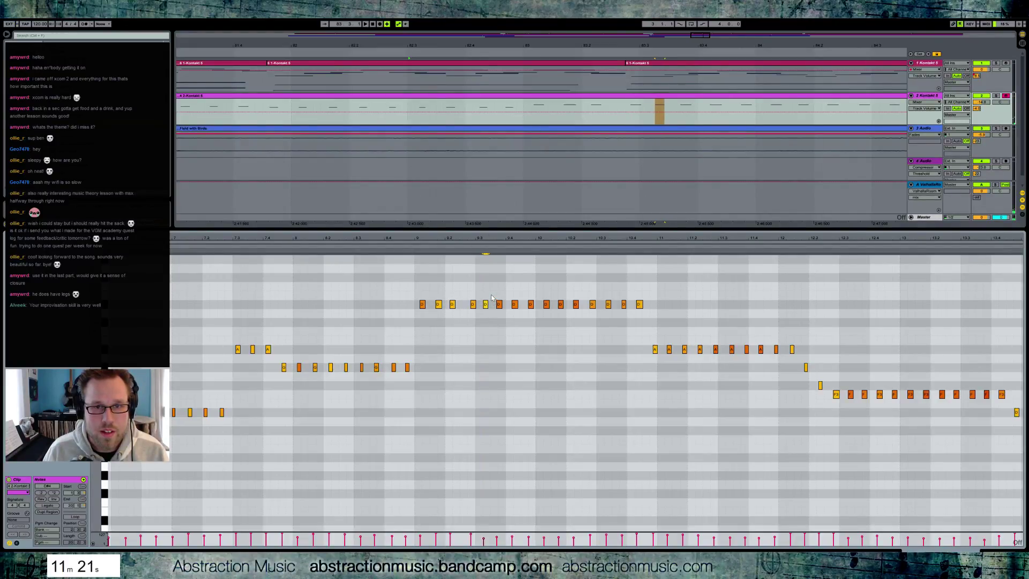
# - Nudge the six following high string notes slightly later together, and shift the single note after them later
pyautogui.moveTo(500, 294); pyautogui.dragTo(583, 320)
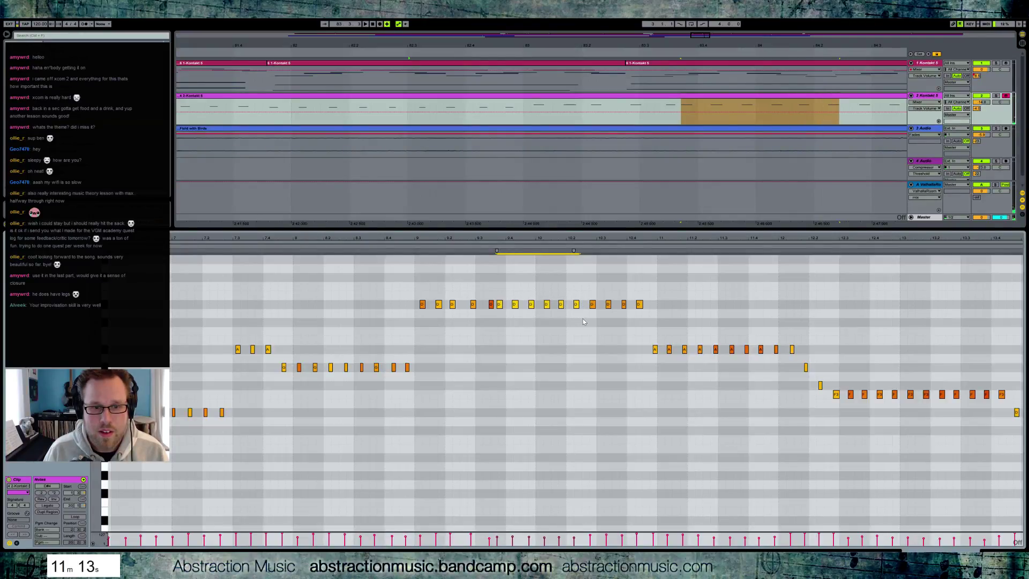
pyautogui.hotkey('alt', 'Right')
pyautogui.hotkey('alt', 'Right')
pyautogui.hotkey('alt', 'Right')
pyautogui.hotkey('alt', 'Left')
pyautogui.hotkey('alt', 'Left')
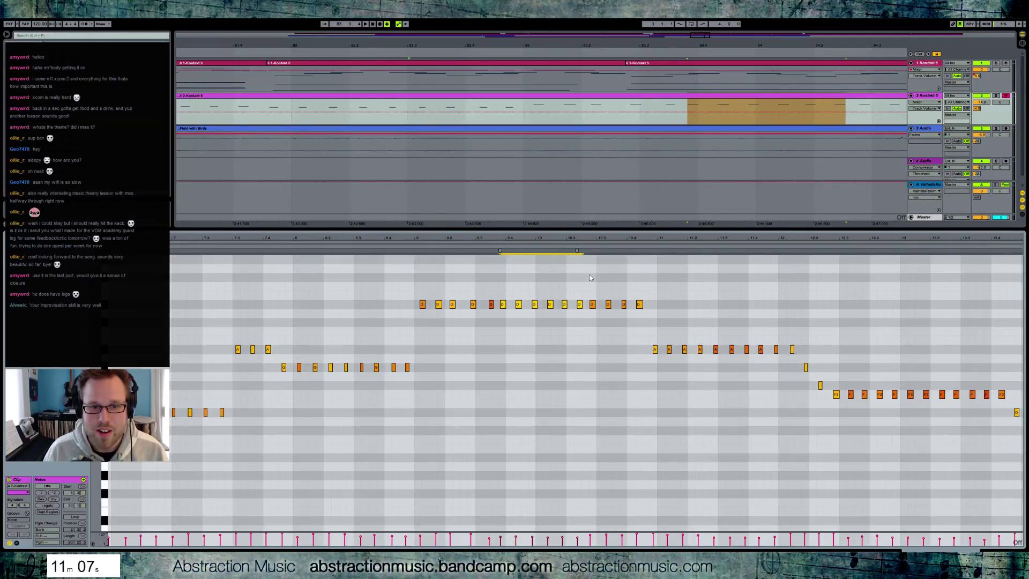
pyautogui.click(591, 298)
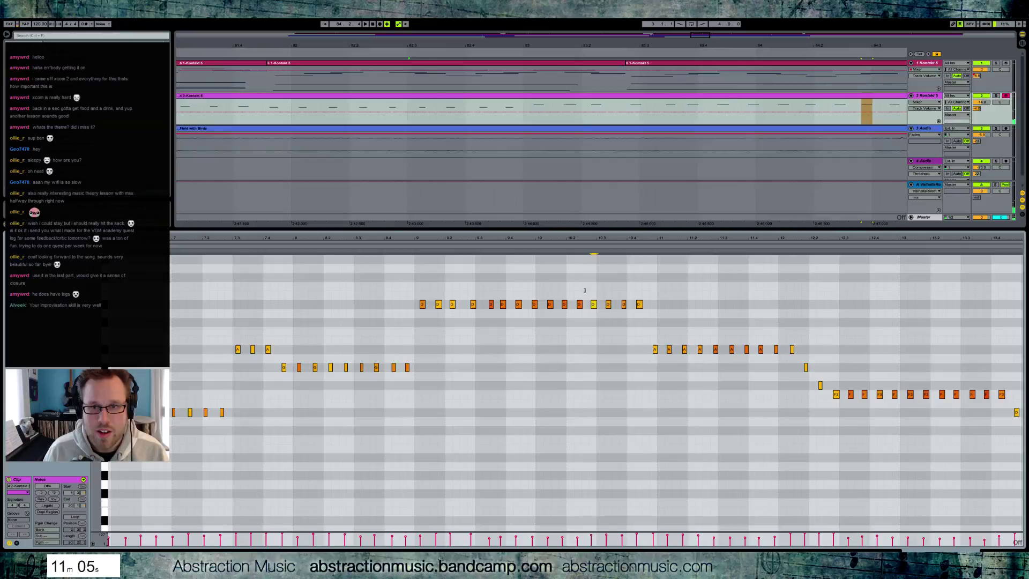
# - Play the adjusted high string passage from around bar 83 and listen through the following bars
pyautogui.click(618, 54)
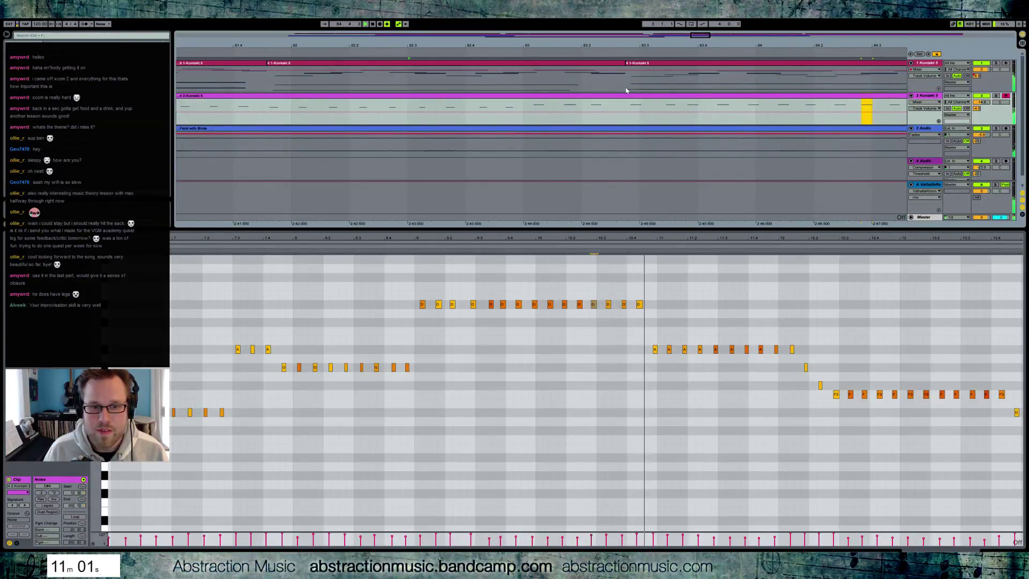
pyautogui.click(716, 218)
pyautogui.moveTo(715, 217); pyautogui.dragTo(716, 204)
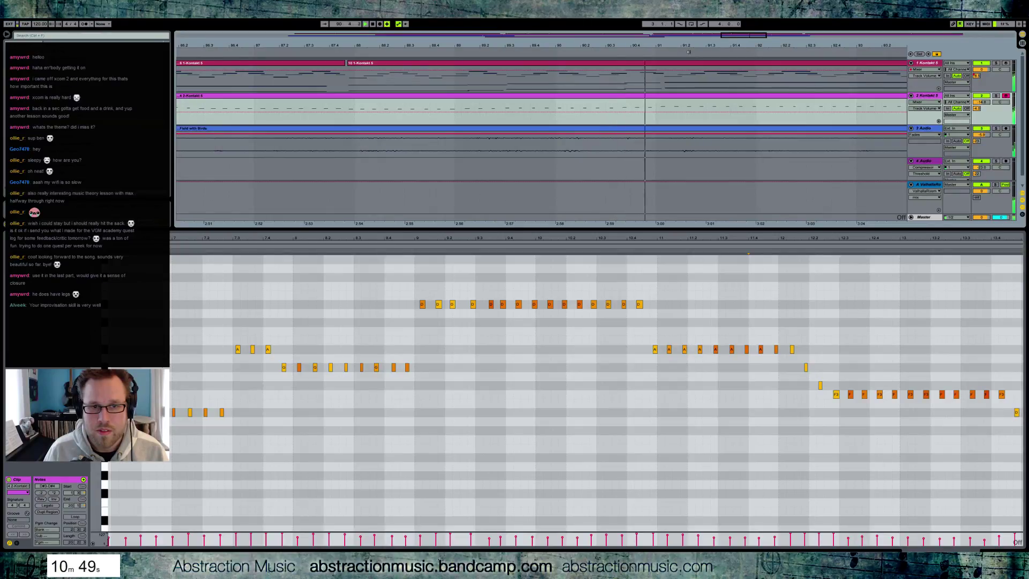
# - Lower the volume of the third track, which holds the bird recording, and show its audio effects
pyautogui.moveTo(984, 137); pyautogui.dragTo(983, 141)
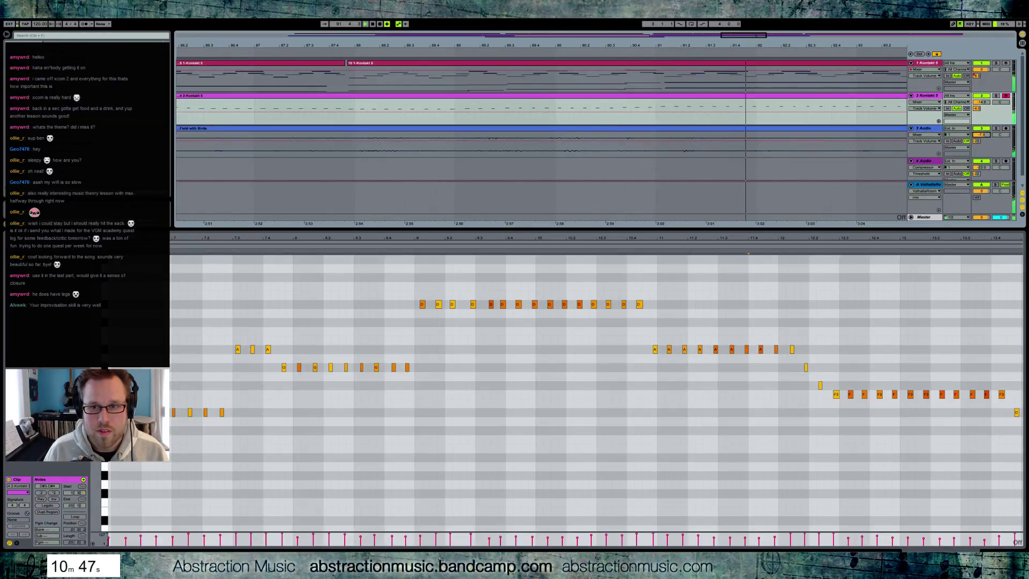
pyautogui.click(868, 128)
pyautogui.hotkey('shift', 'Tab')
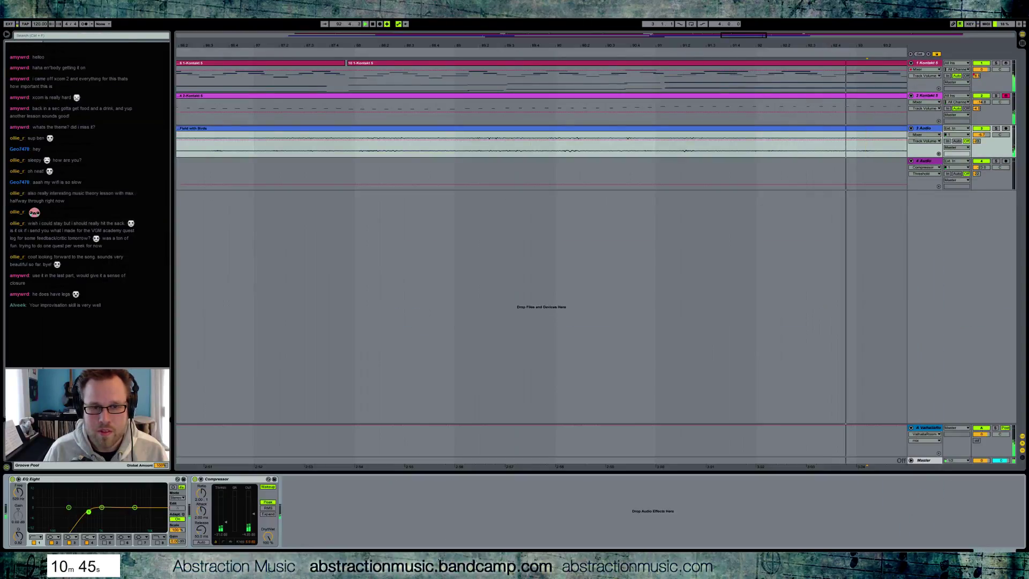
# - Reduce the clip gain of the bird recording starting near bar 75 and of the two earlier bird clips
pyautogui.press('-')
pyautogui.press('-')
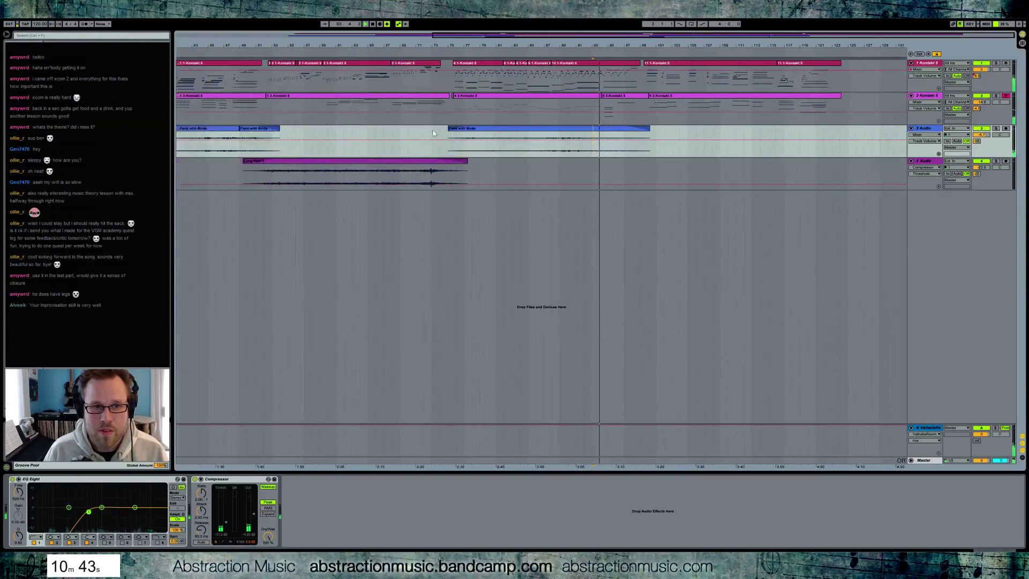
pyautogui.click(480, 133)
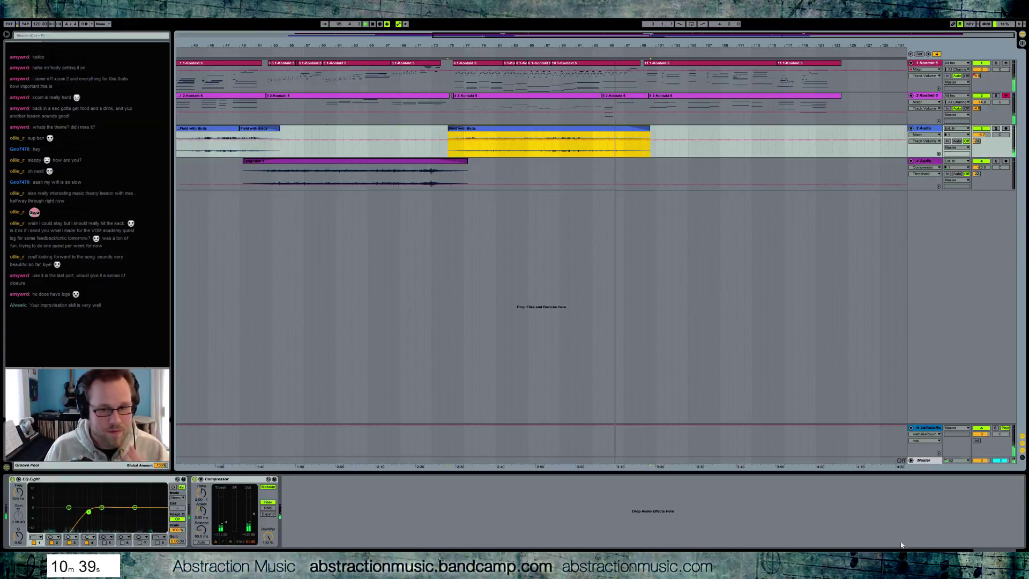
pyautogui.hotkey('shift', 'Tab')
pyautogui.moveTo(67, 516); pyautogui.dragTo(66, 520)
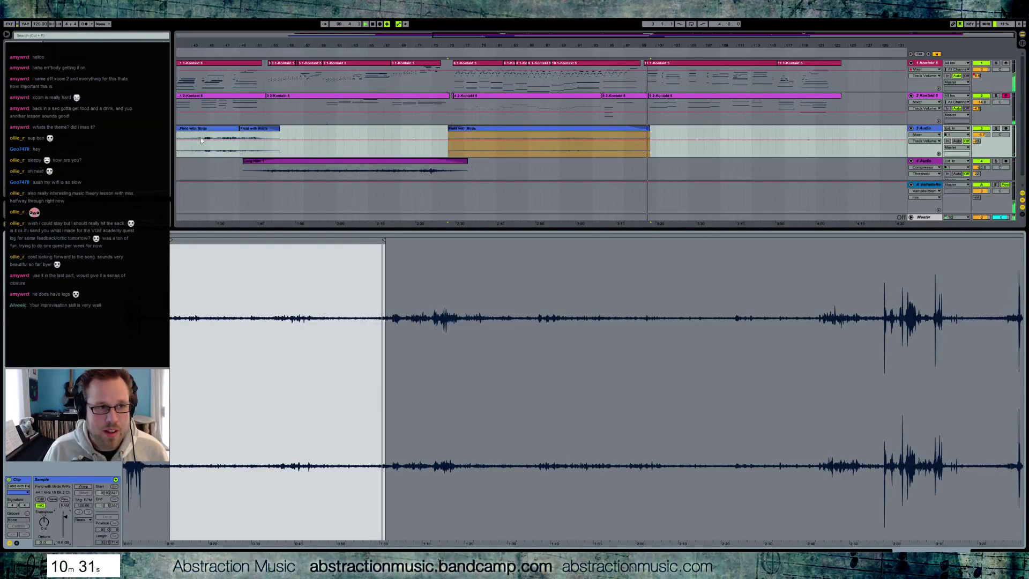
pyautogui.moveTo(182, 141); pyautogui.dragTo(280, 150)
pyautogui.moveTo(67, 515); pyautogui.dragTo(67, 516)
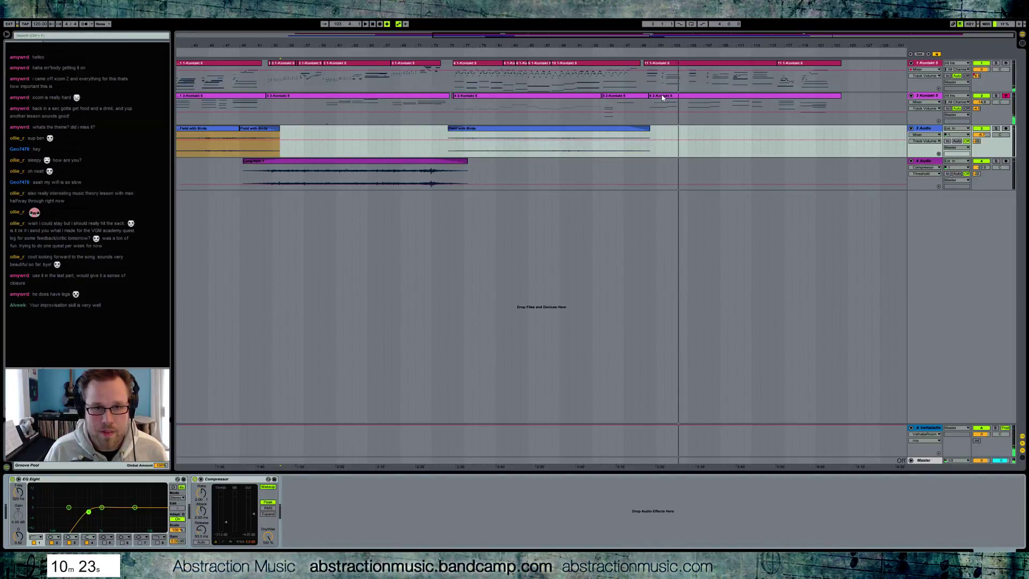
# - Shape the strings' level automation with a dip around bar 99, rising back to a lower level from about bar 101, and play that part
pyautogui.click(659, 107)
pyautogui.click(85, 496)
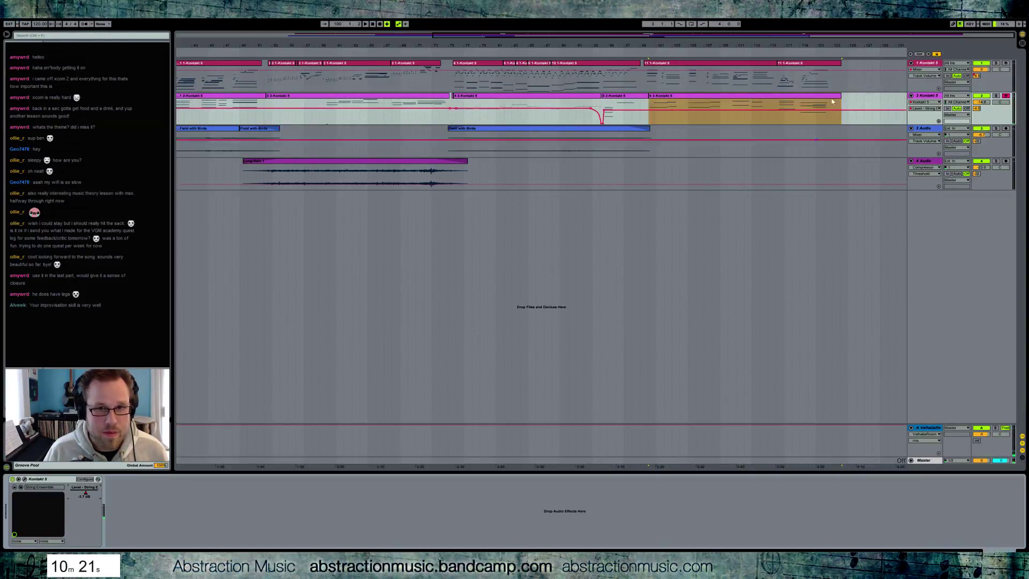
pyautogui.click(656, 113)
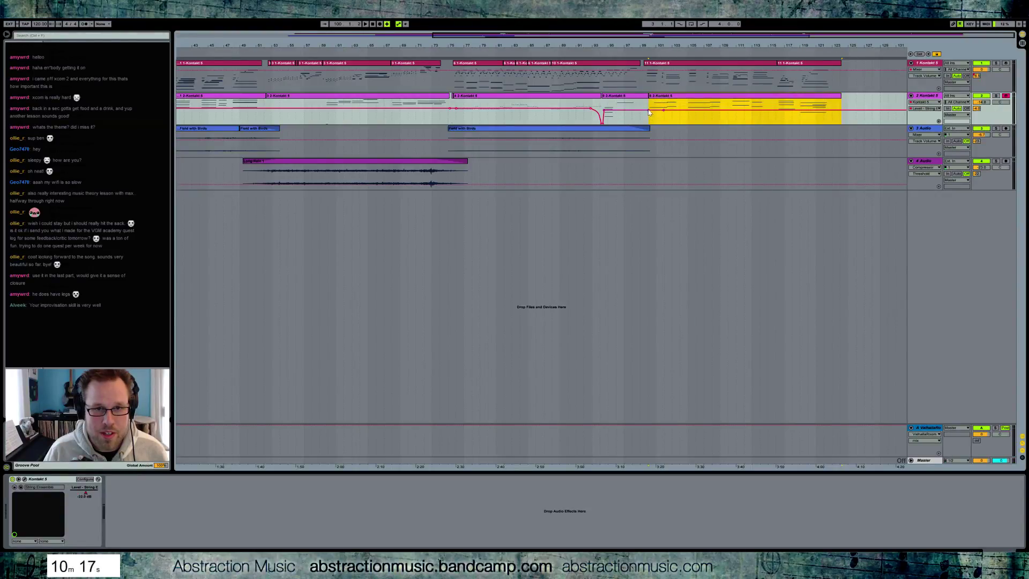
pyautogui.press('space')
pyautogui.click(643, 101)
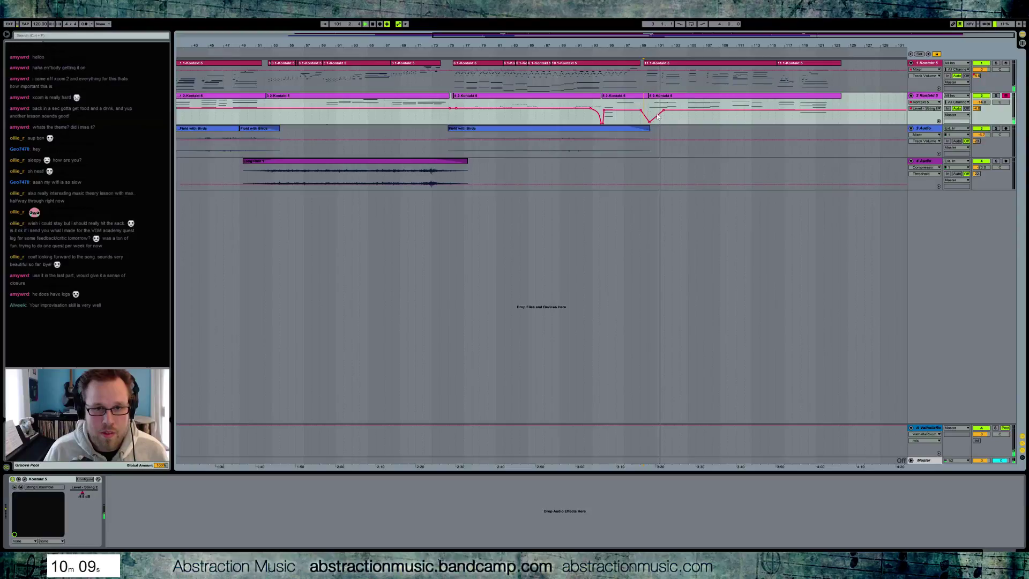
pyautogui.moveTo(663, 109); pyautogui.dragTo(663, 113)
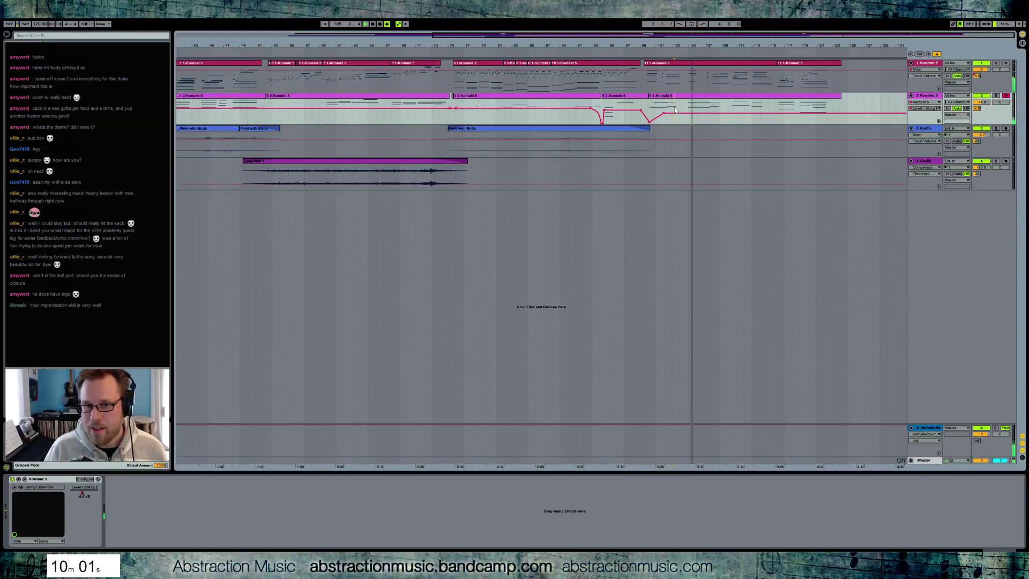
# - Open the piano clip starting near bar 99 and select the four-note chord around bar 9 of the clip while listening on
pyautogui.doubleClick(672, 81)
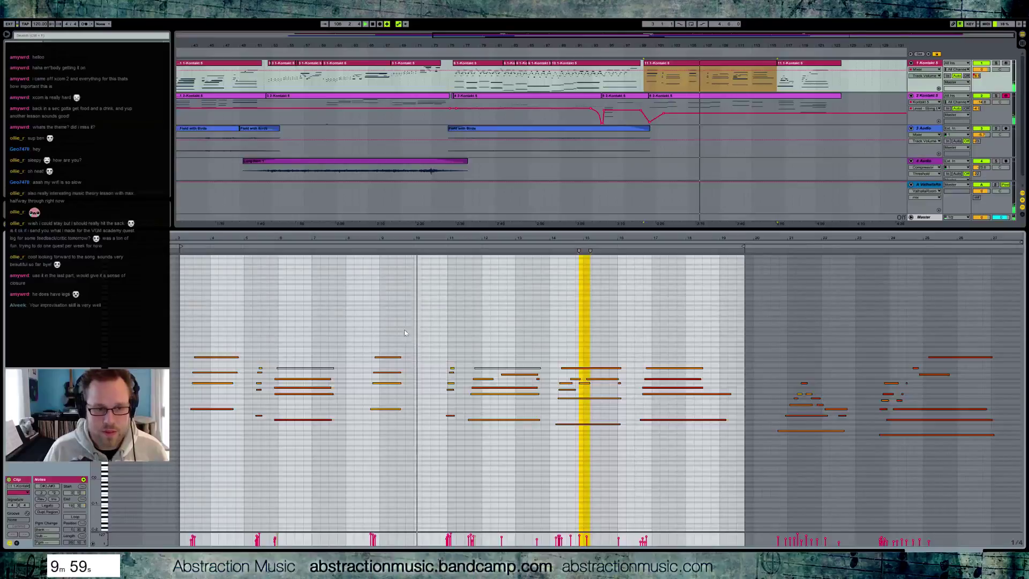
pyautogui.moveTo(407, 330); pyautogui.dragTo(375, 413)
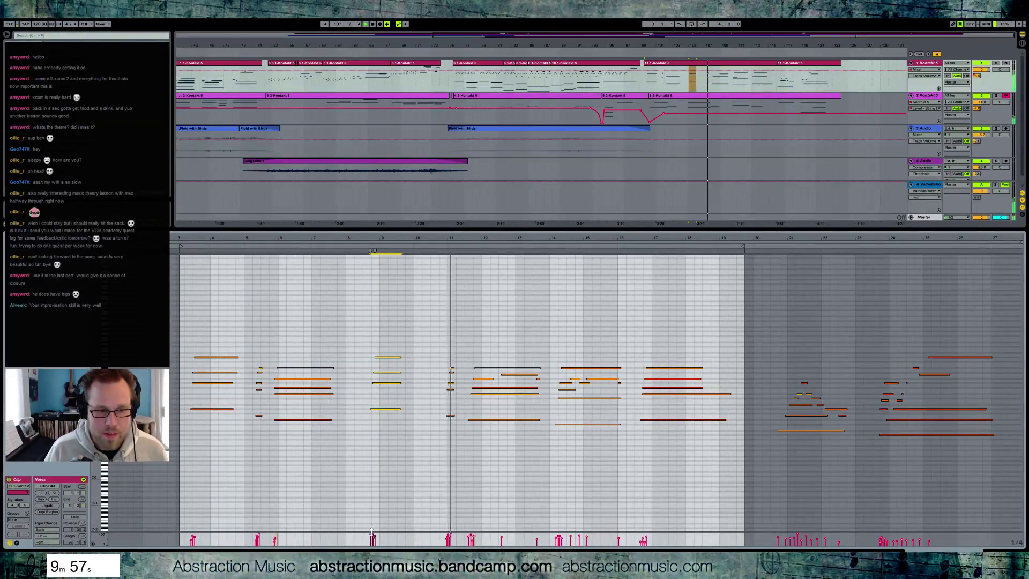
pyautogui.click(375, 252)
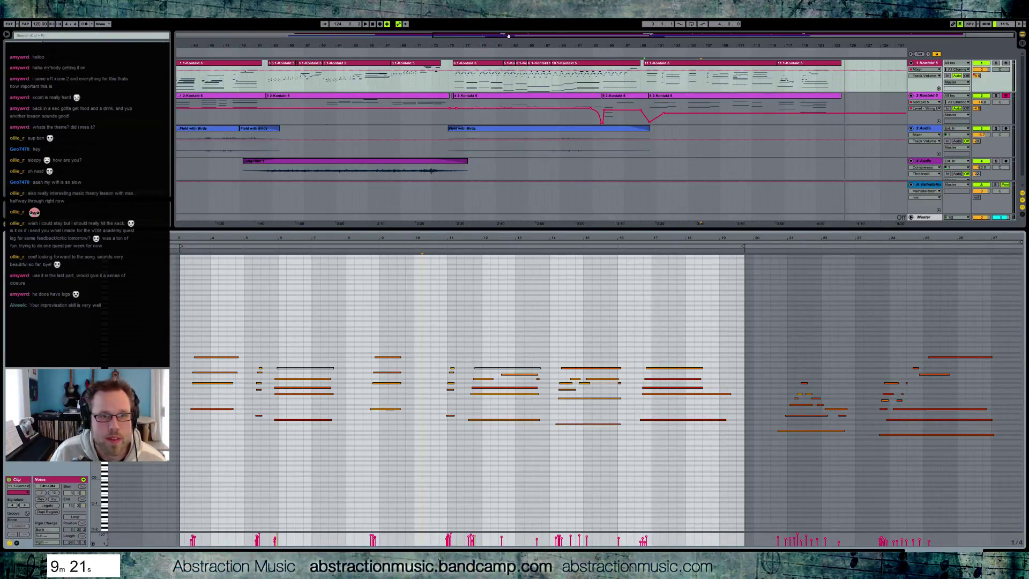
# - Show the whole song in the arrangement and play it from the start of the first bird recording around bar 18
pyautogui.moveTo(509, 35); pyautogui.dragTo(508, 26)
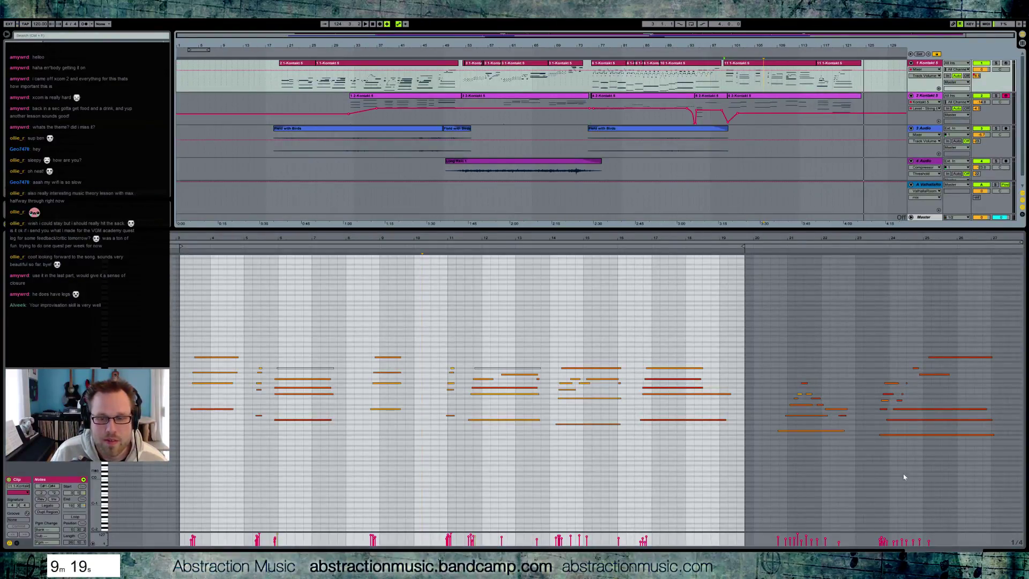
pyautogui.hotkey('shift', 'Tab')
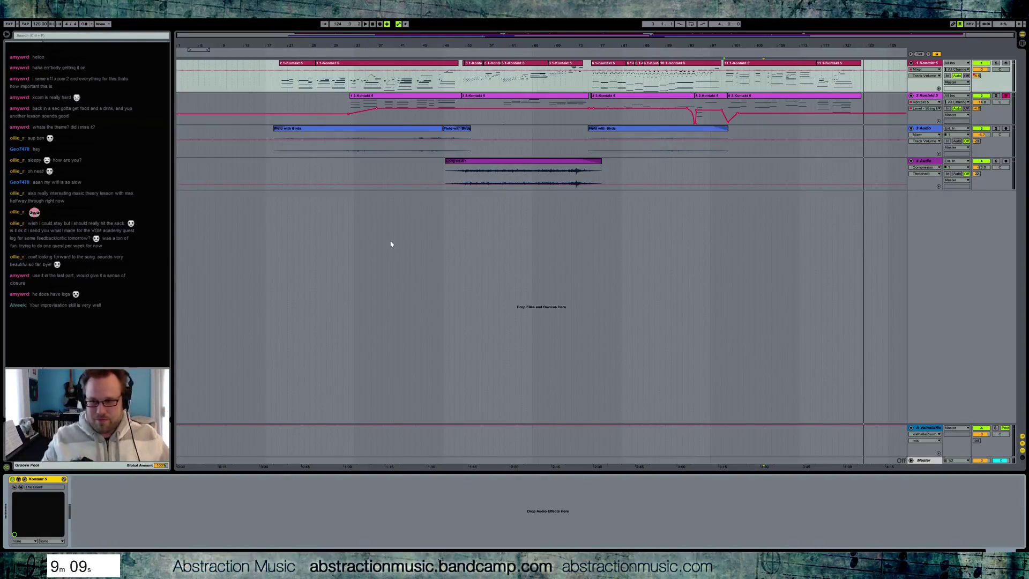
pyautogui.click(273, 51)
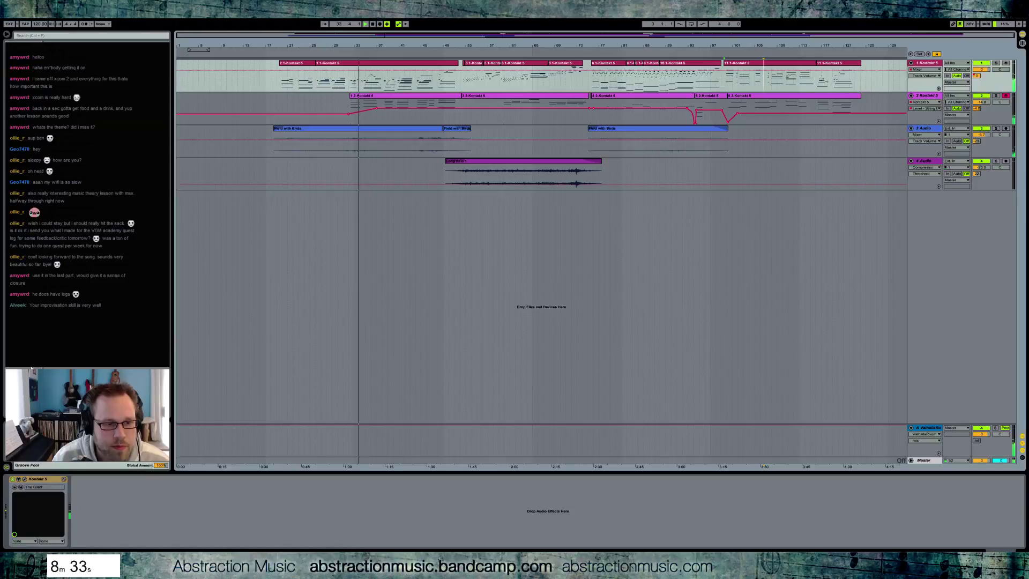
# - Glance at the music theory lesson notes in Notepad and return to the arrangement
pyautogui.hotkey('alt', 'Tab')
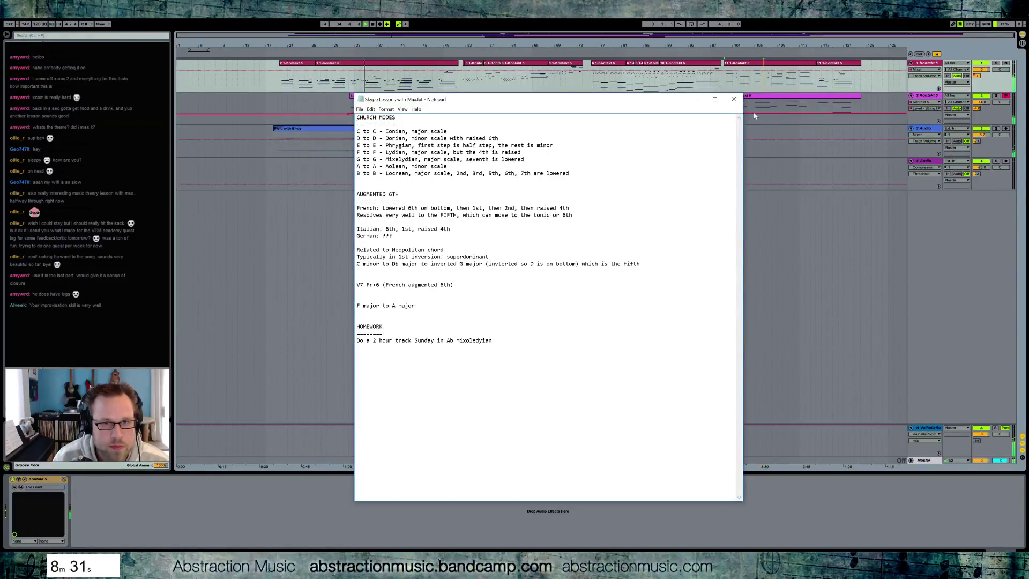
pyautogui.click(739, 101)
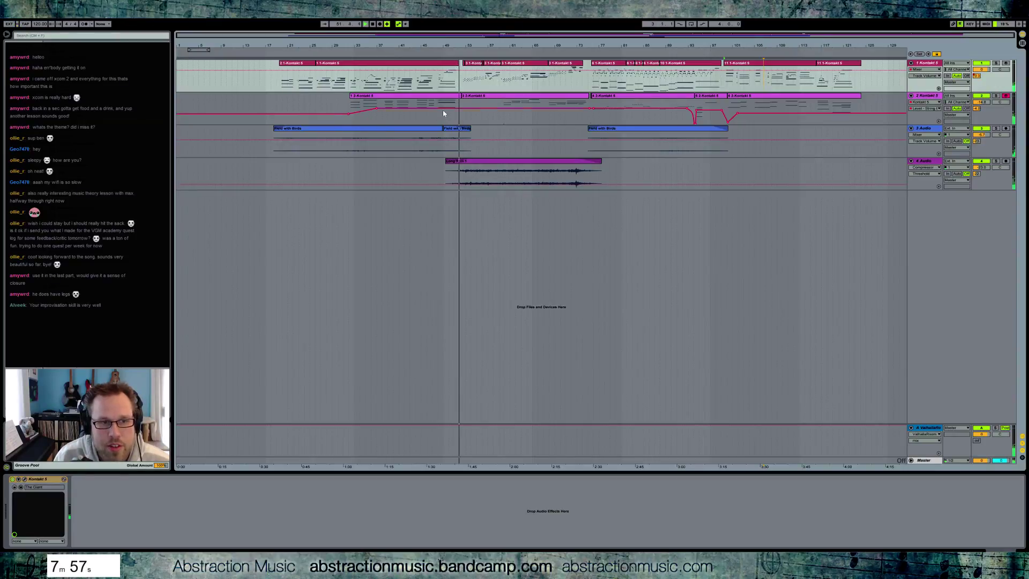
# - Add a gradual dip to the strings' level automation between about bars 44 and 52, and play from about bar 43
pyautogui.click(421, 109)
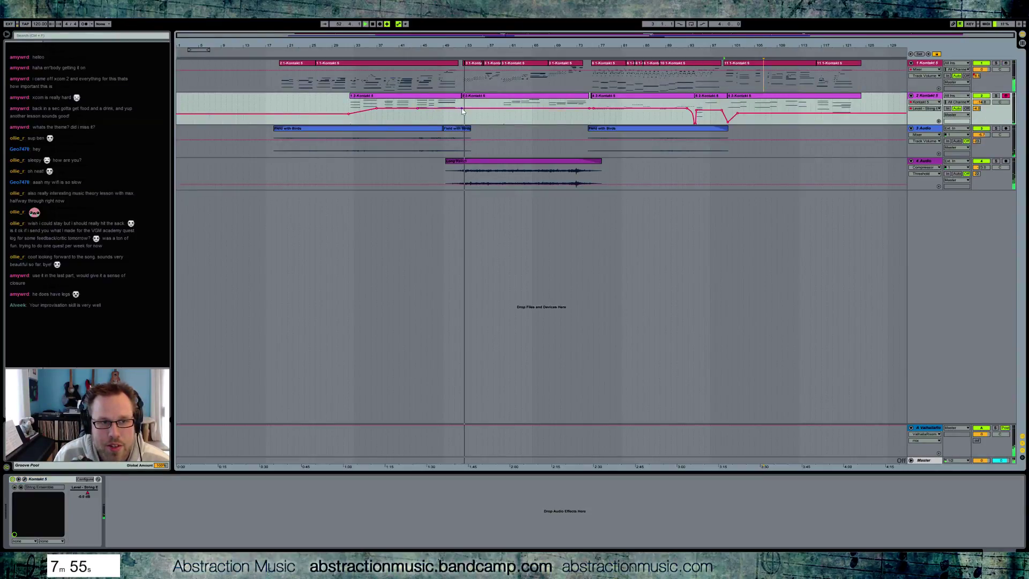
pyautogui.moveTo(467, 110); pyautogui.dragTo(456, 112)
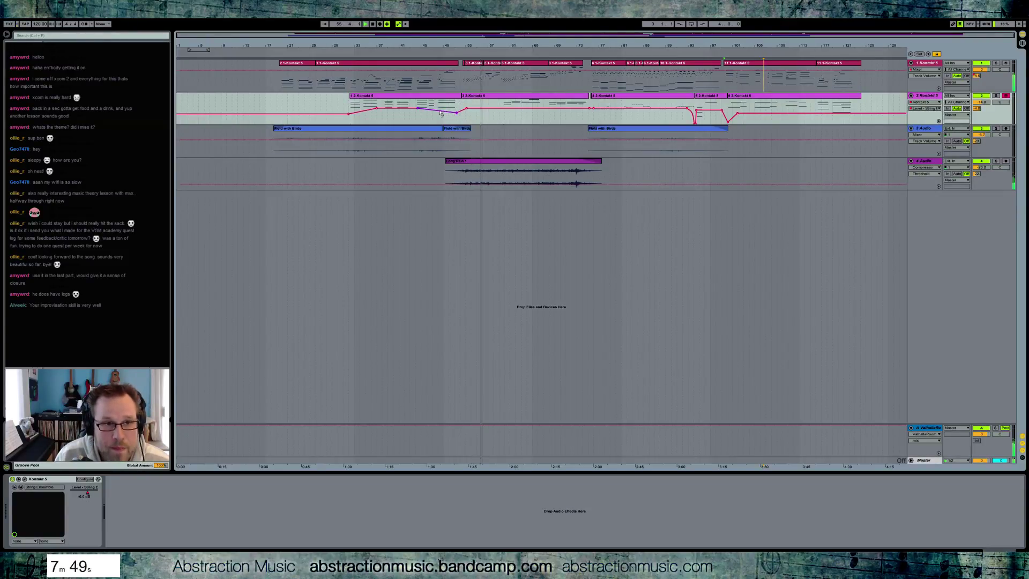
pyautogui.click(412, 52)
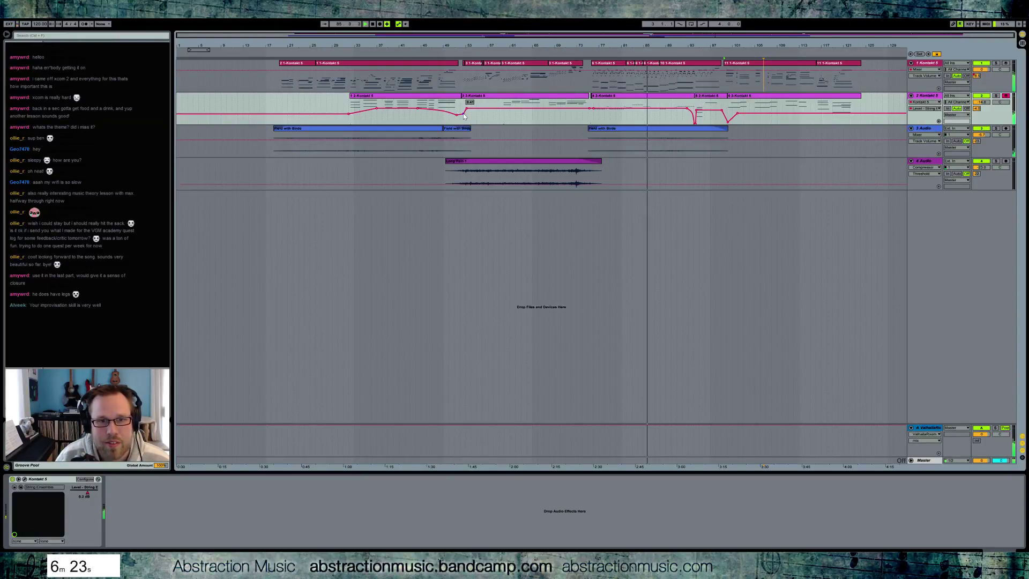
# - Show the strings' ValhallaRoom reverb send automation and lower it slightly across the clip from about bar 75 to bar 94
pyautogui.click(977, 110)
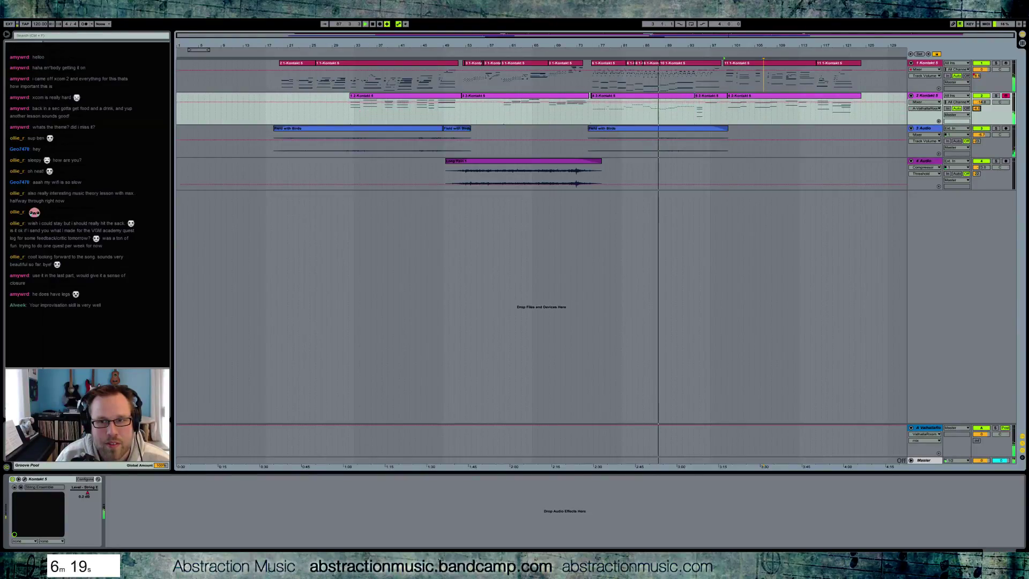
pyautogui.moveTo(590, 108); pyautogui.dragTo(685, 106)
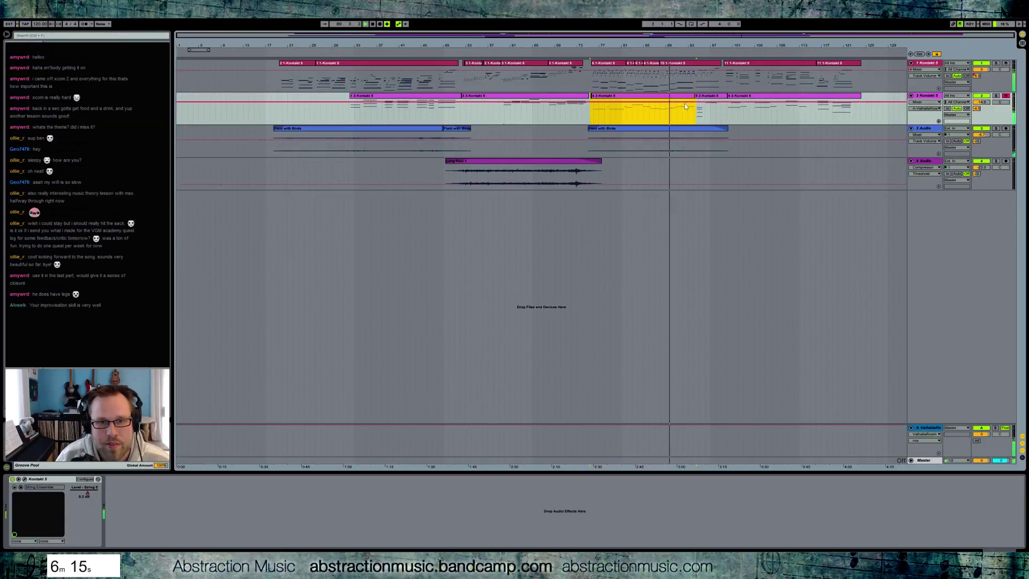
pyautogui.click(707, 114)
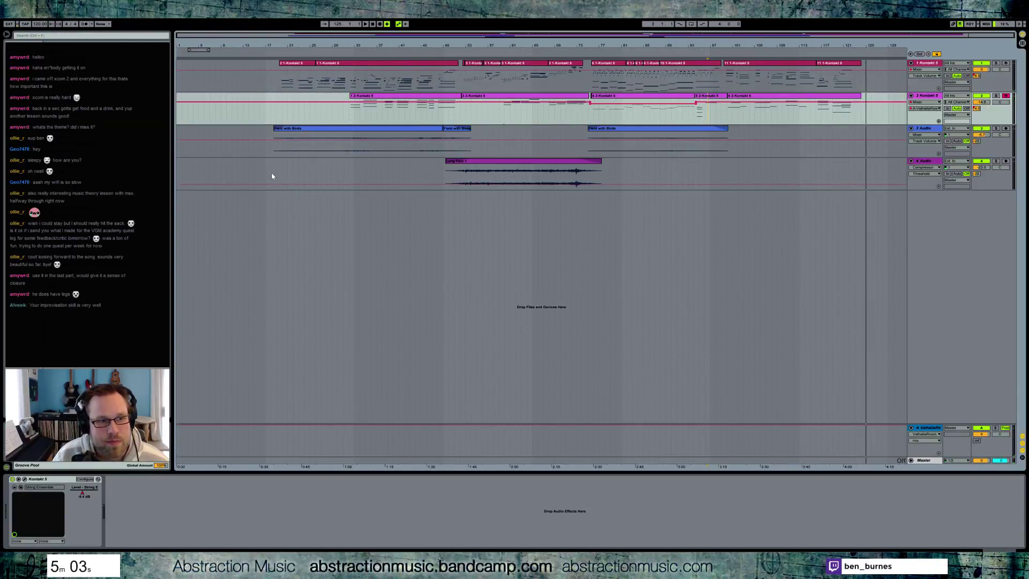
# - Export the master output as an audio file for the whole song, from about bar 18 to bar 126
pyautogui.moveTo(271, 85); pyautogui.dragTo(877, 75)
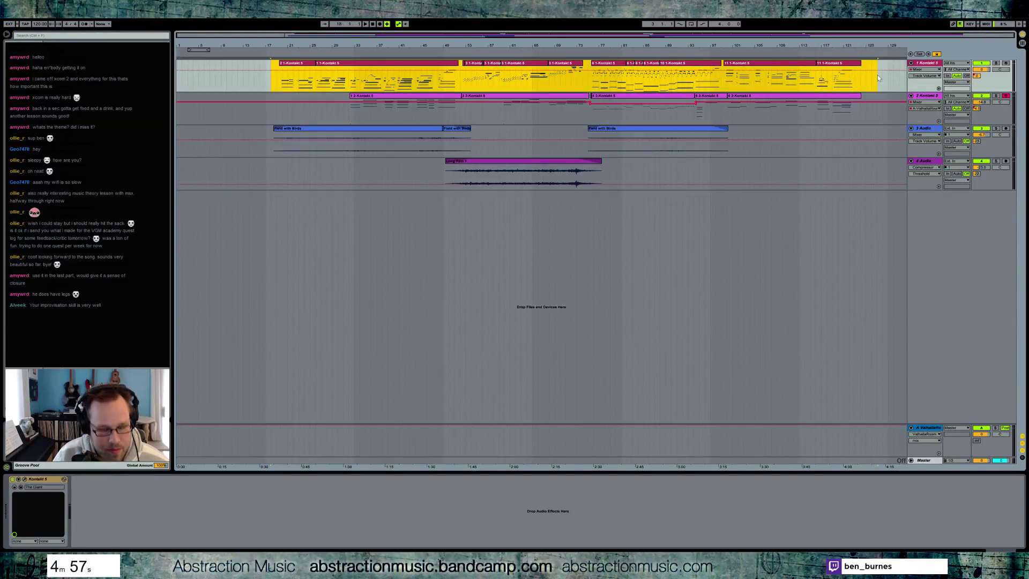
pyautogui.hotkey('ctrl', 'shift', 'r')
pyautogui.click(506, 383)
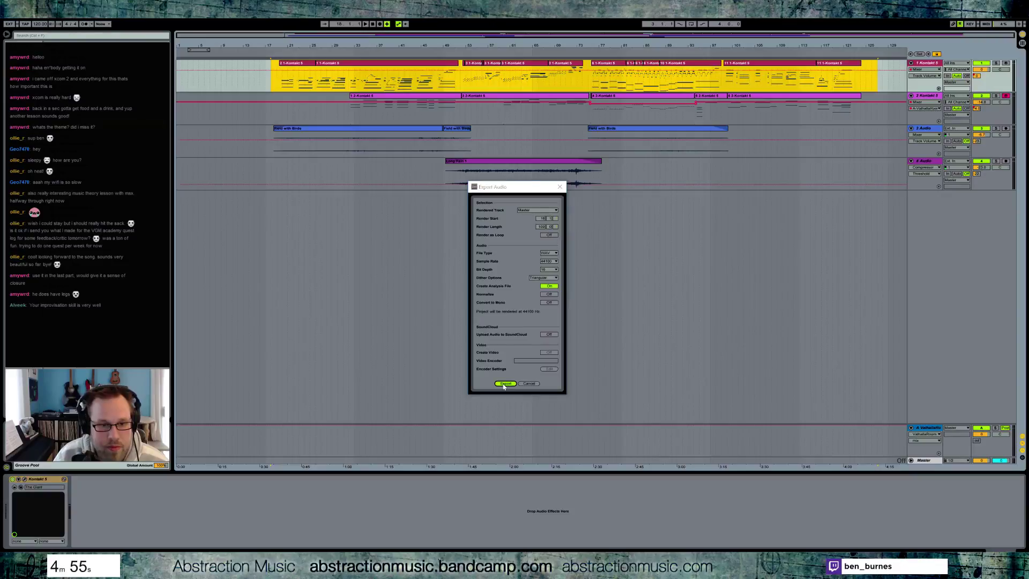
pyautogui.click(760, 409)
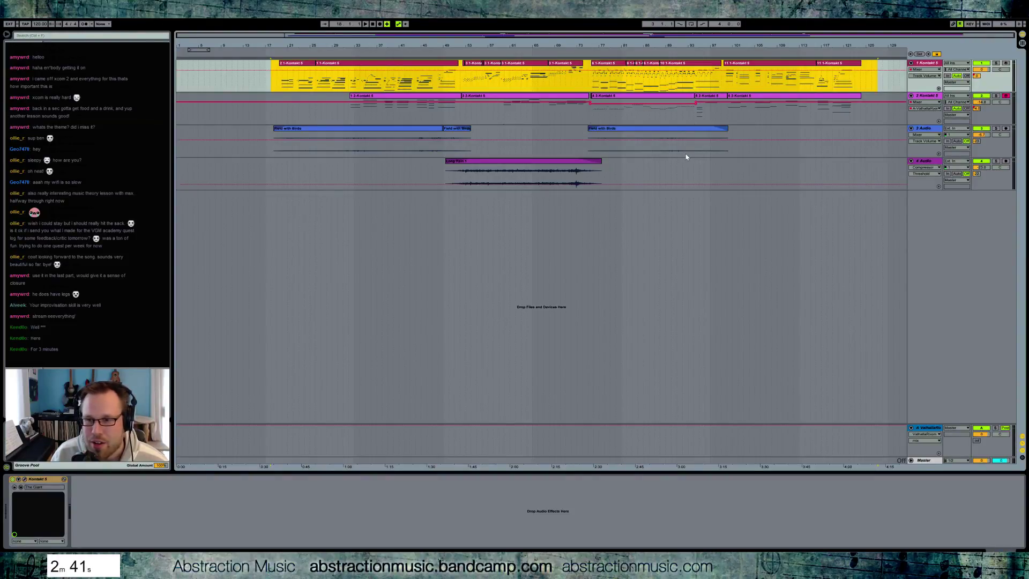
# - Play the finished song once more, and switch to the web browser to stop the countdown timer
pyautogui.press('space')
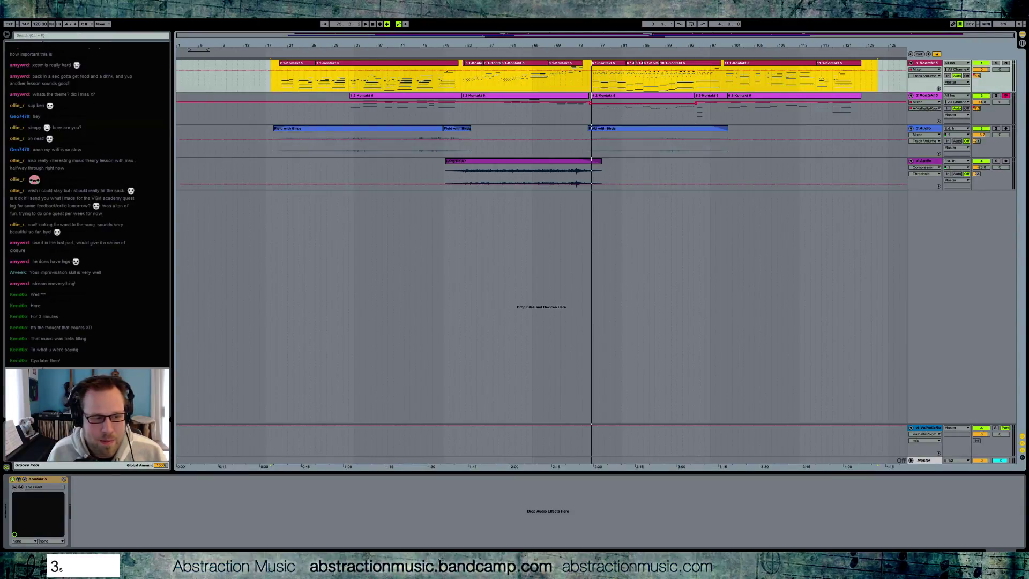
pyautogui.click(129, 523)
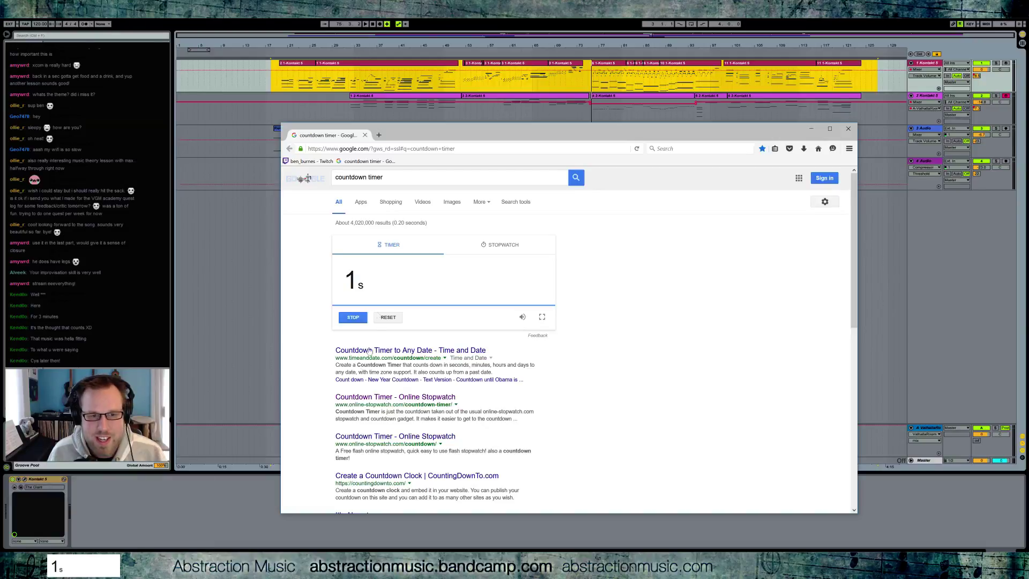
pyautogui.click(351, 318)
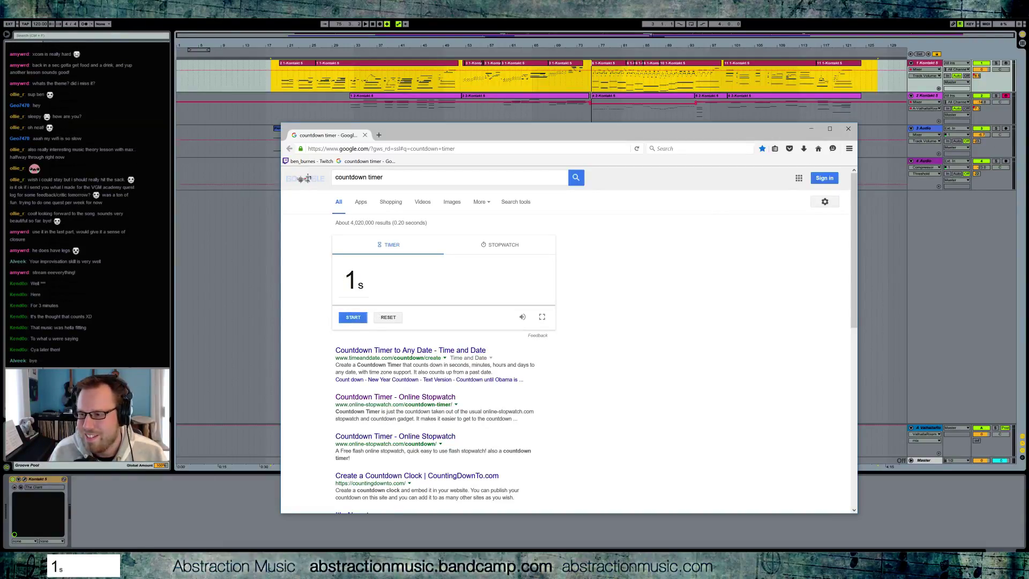